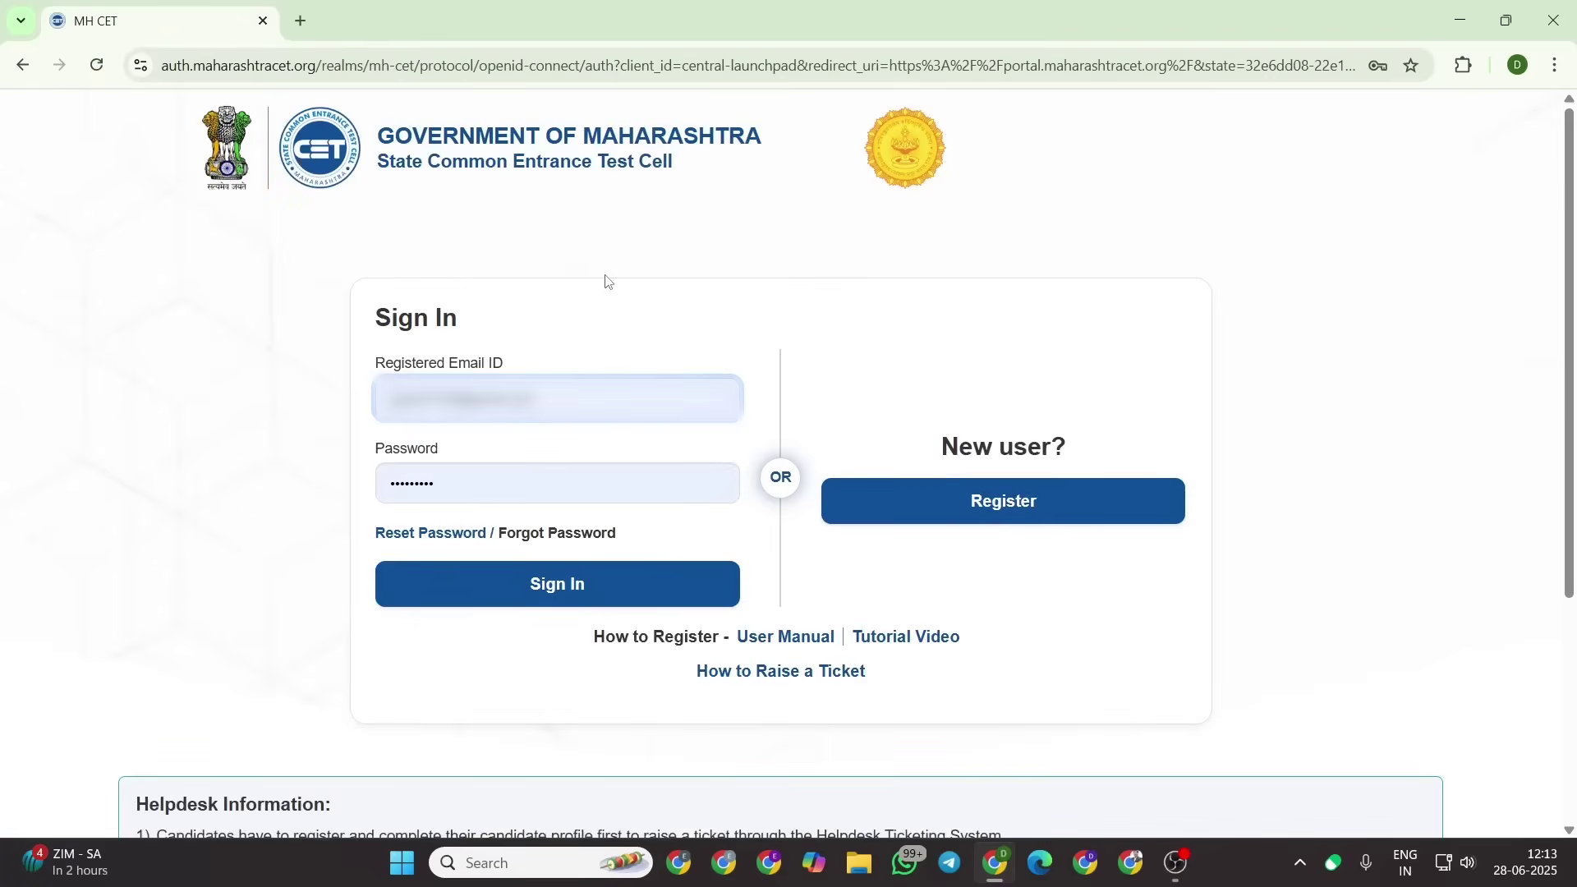
Sign in to the MH CET Central Launchpad.
key(Return)
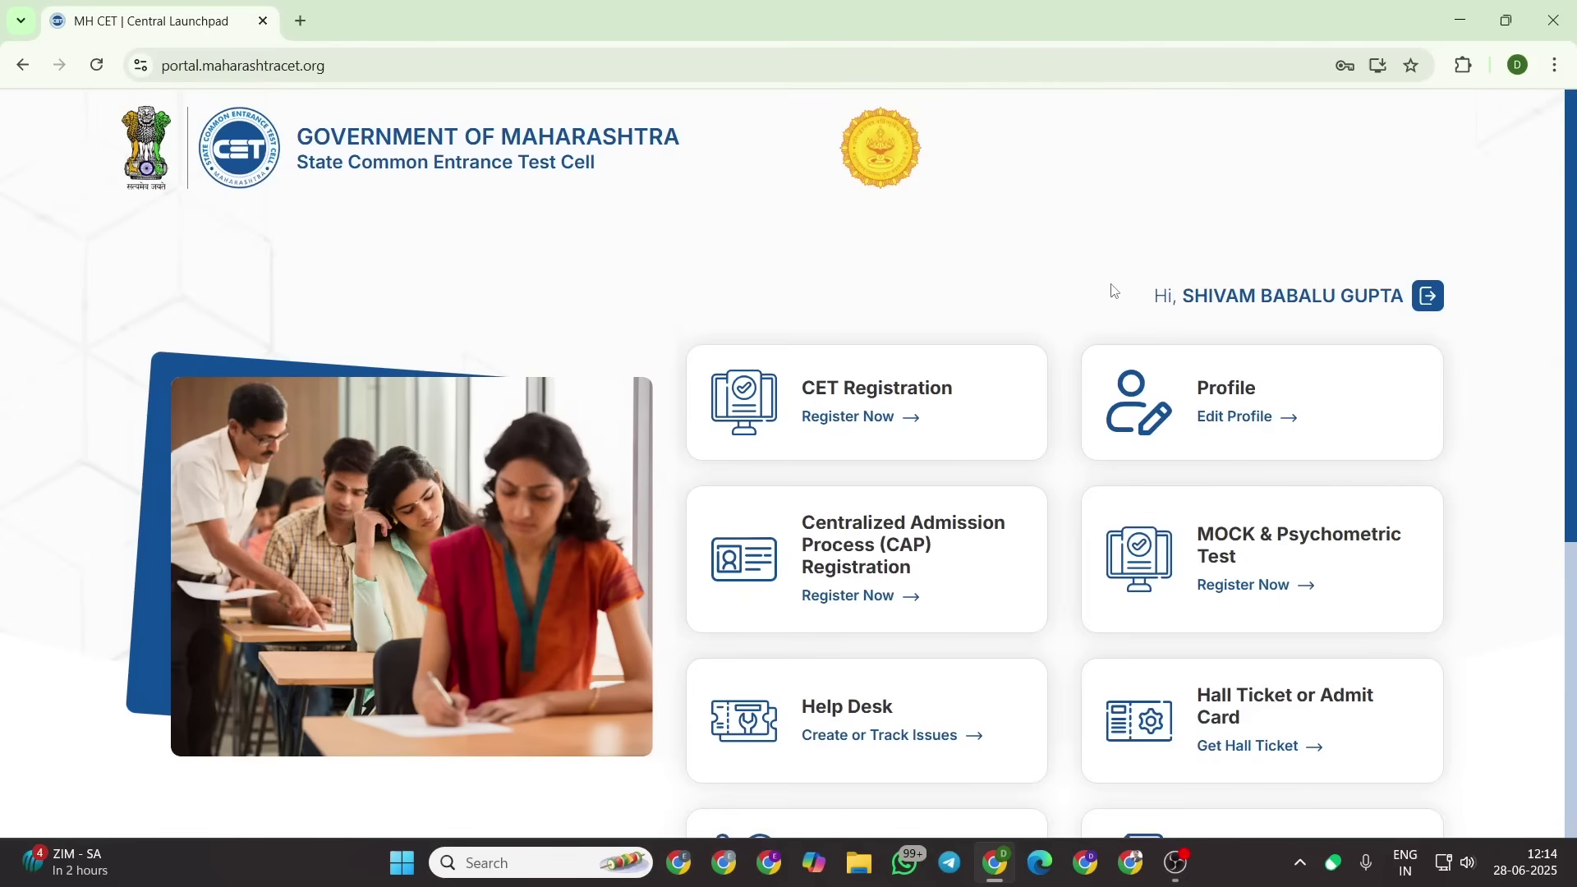
scroll(1120, 290, down, 1)
scroll(1126, 287, up, 1)
scroll(822, 354, down, 2)
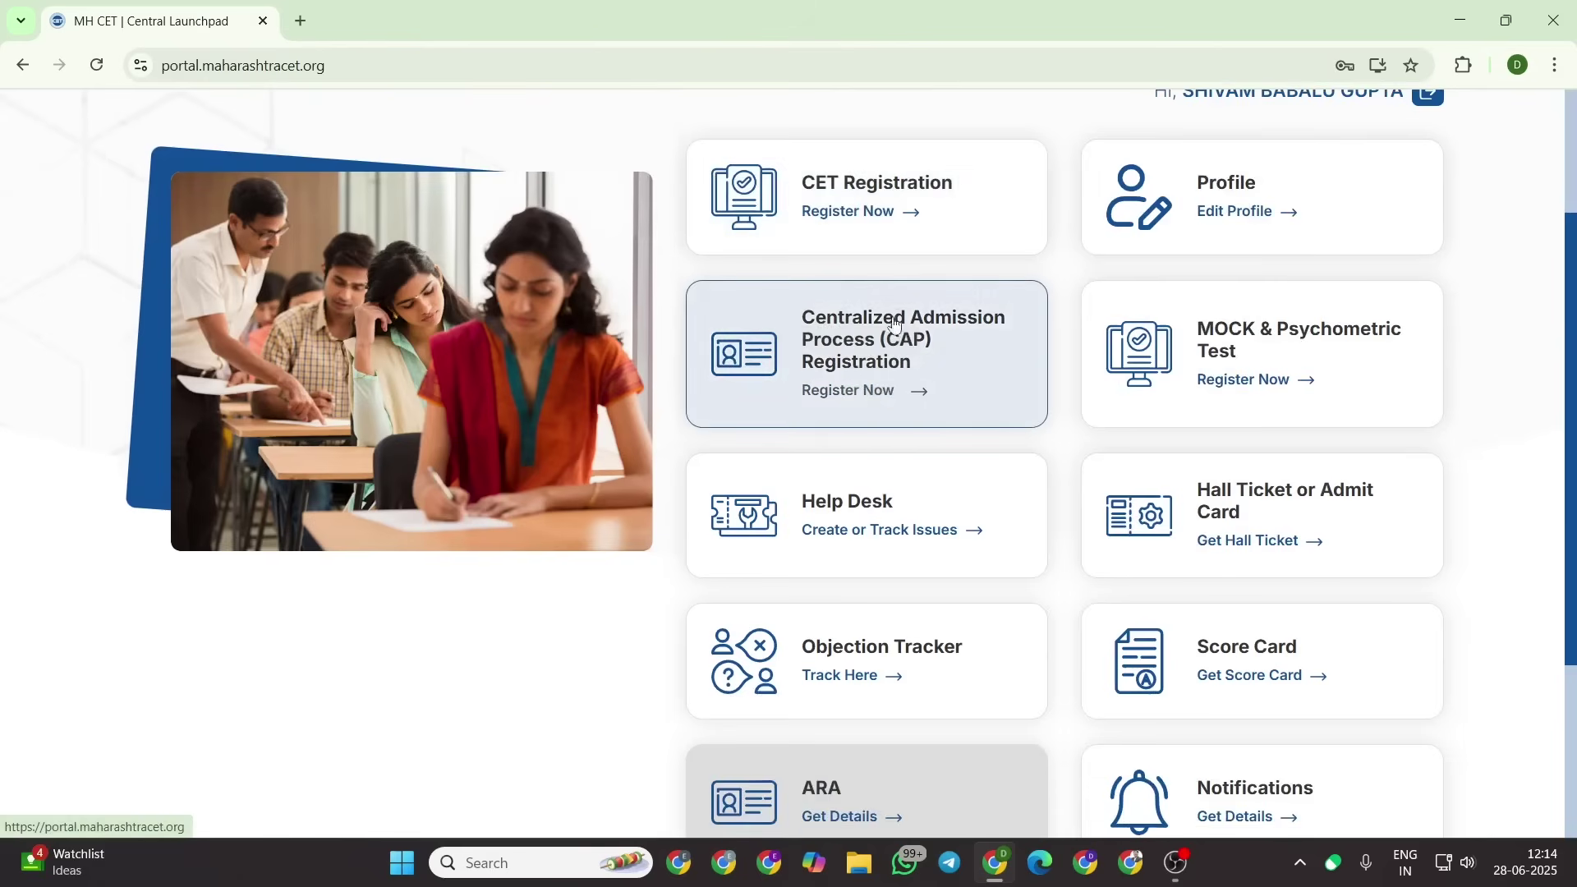
From the CAP Registration card, open Bachelor of Engineering registration in a new tab.
click(954, 341)
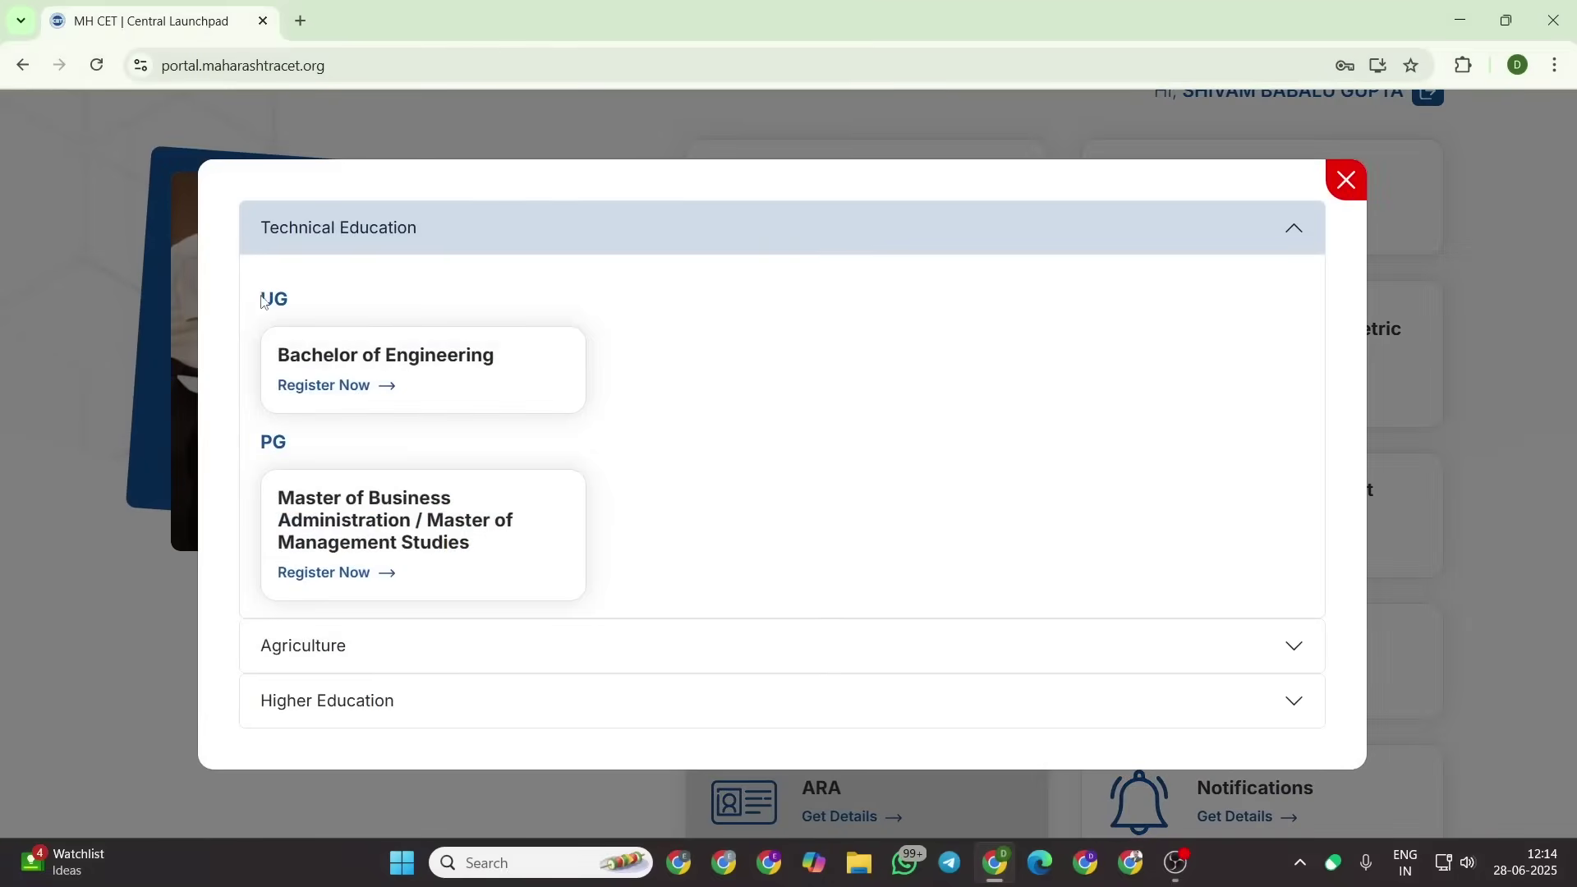
drag(264, 299, 308, 302)
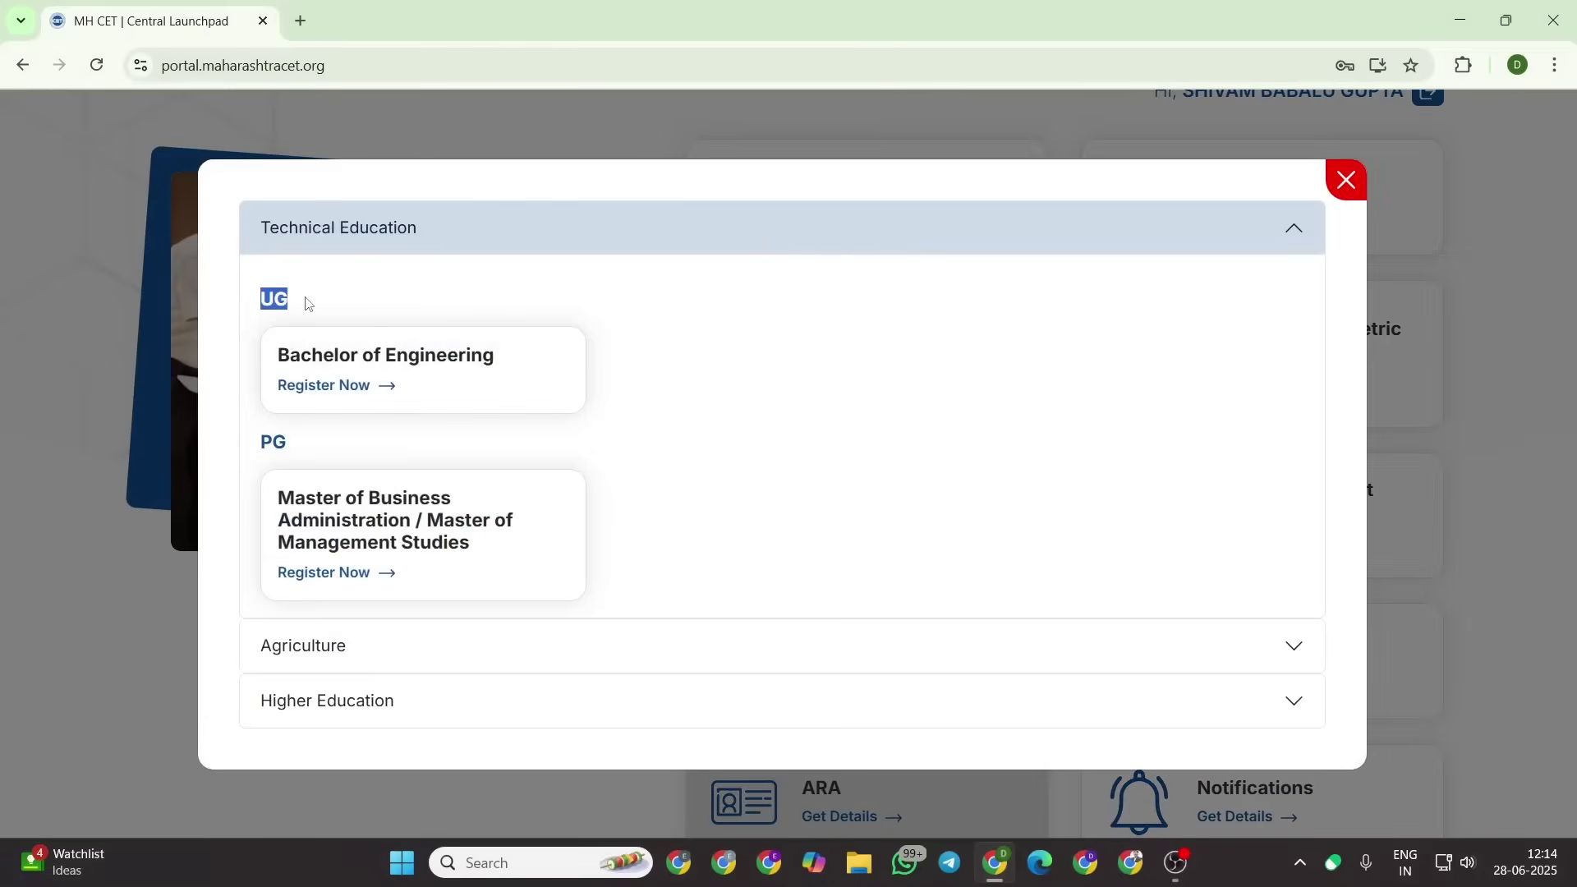
click(376, 295)
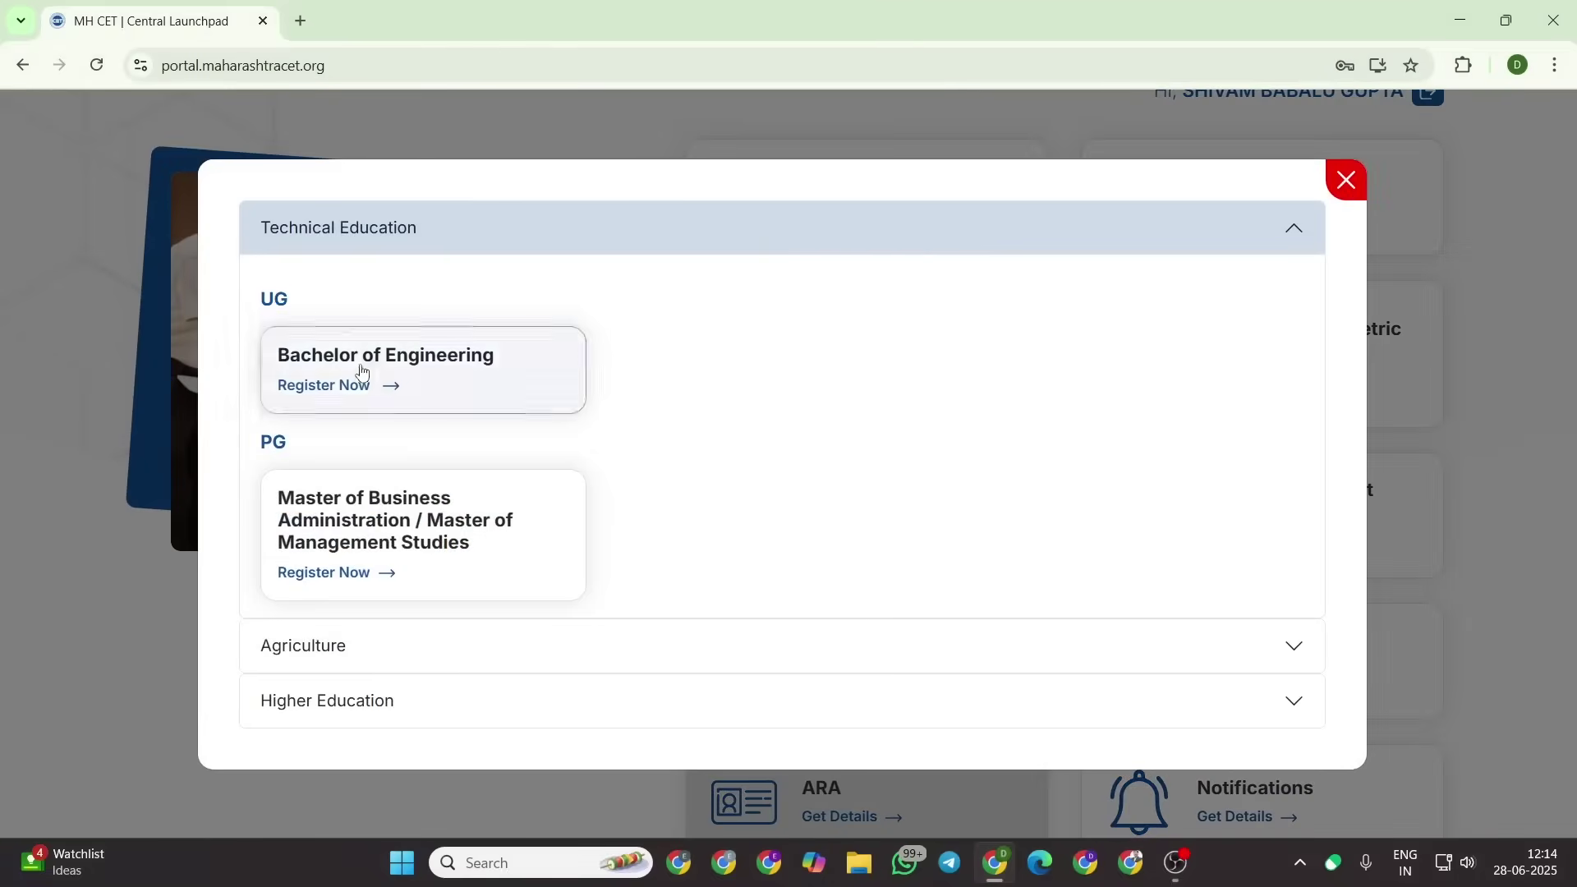
click(408, 389)
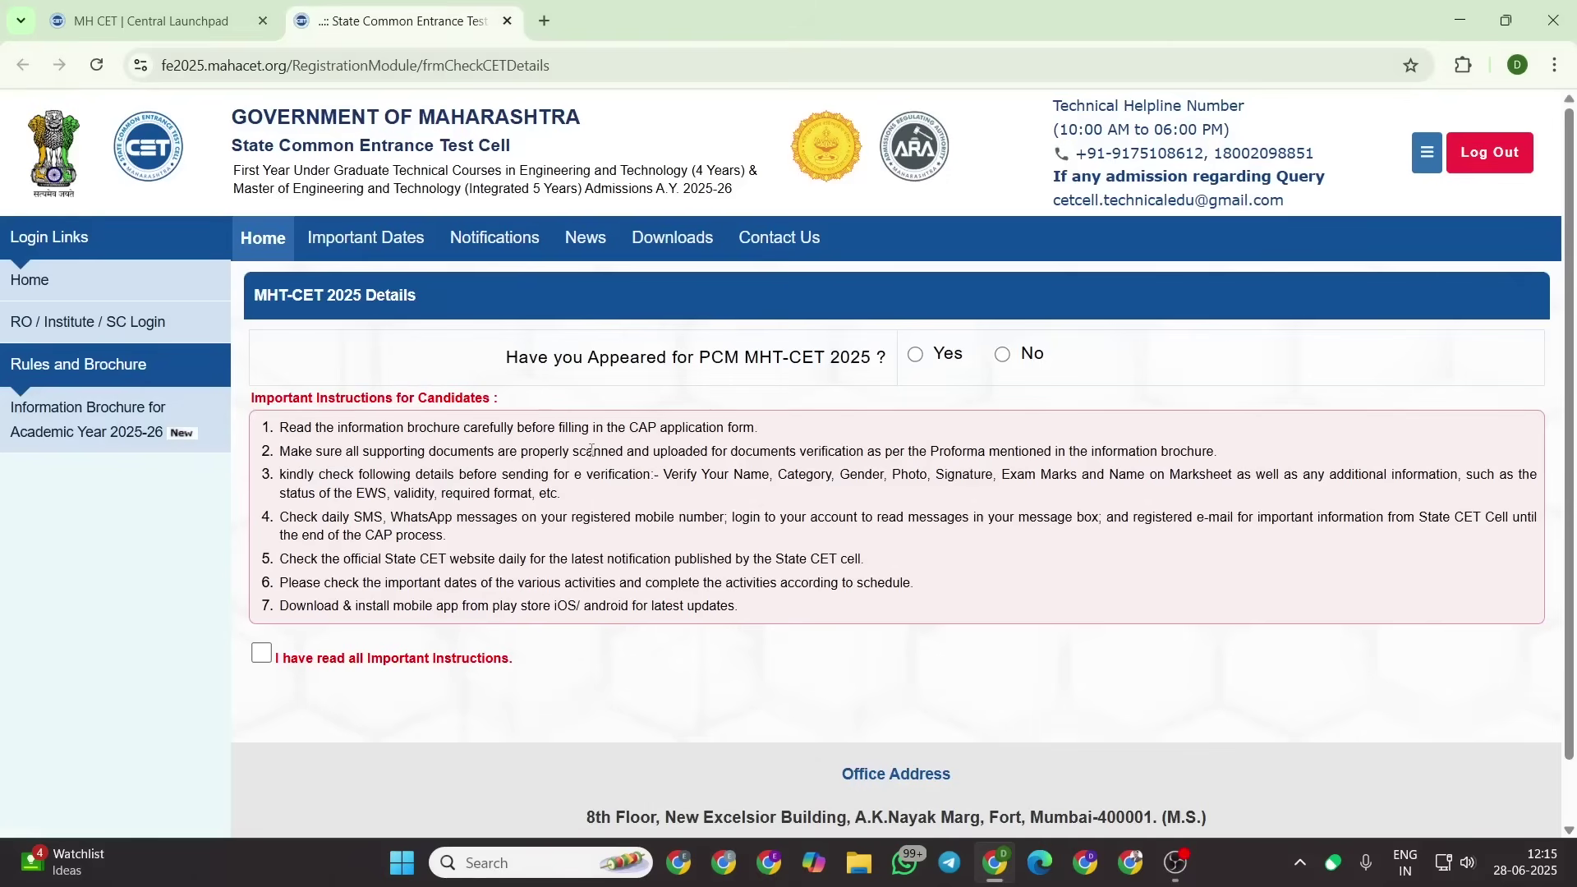
Answer No for PCB, JEE (Main) and NEUT/JKSSS/PMSSS, pick HSC, and Yes for PCM MHT-CET 2025.
drag(504, 357, 1053, 362)
click(916, 356)
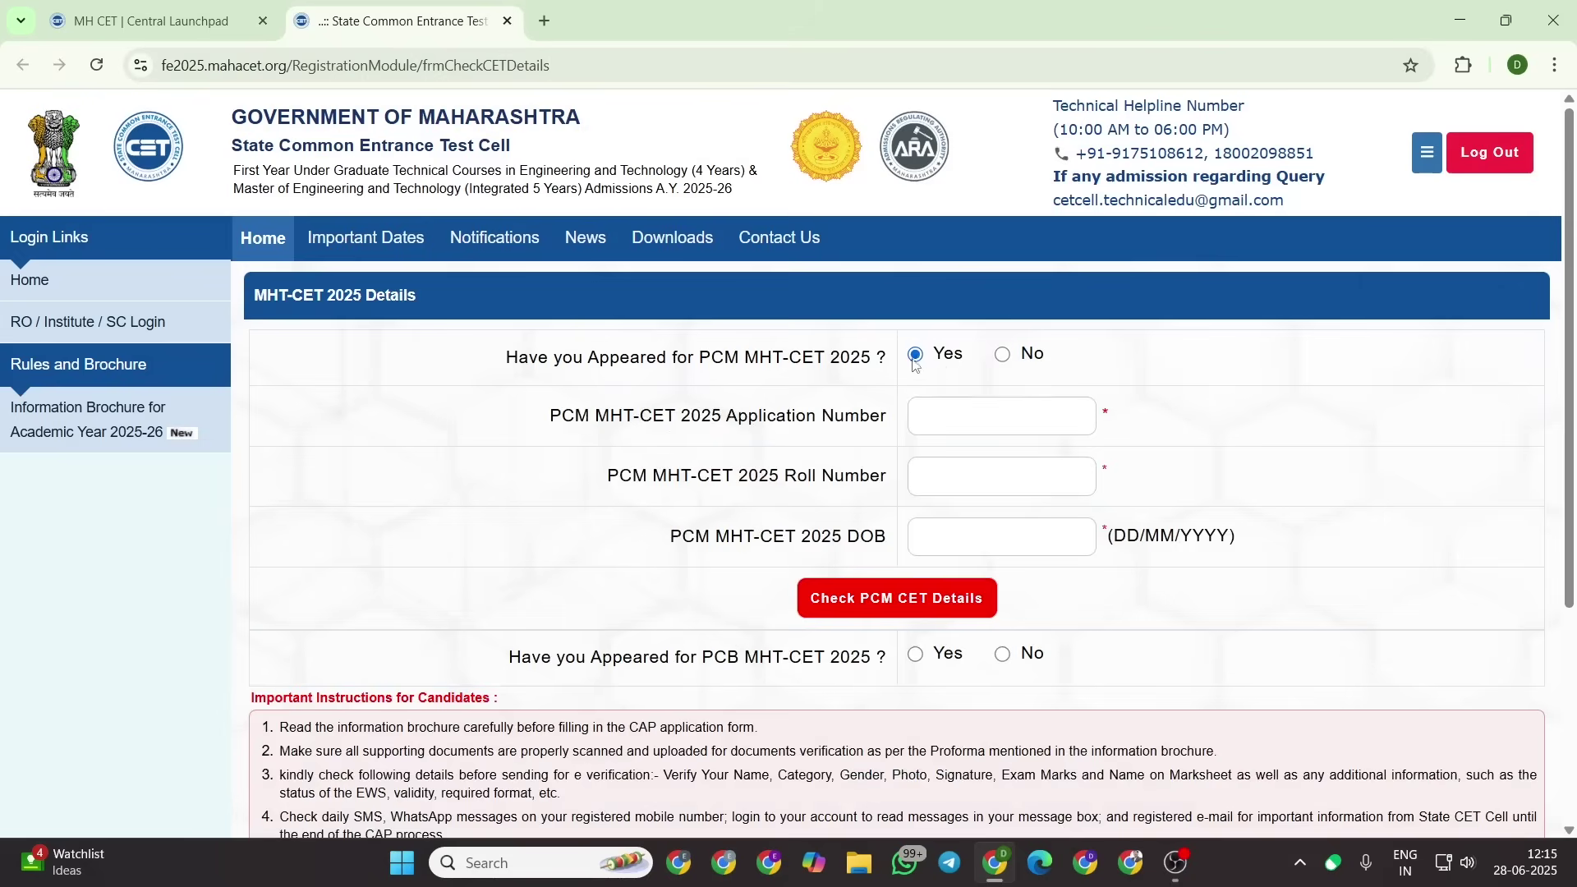
click(1002, 357)
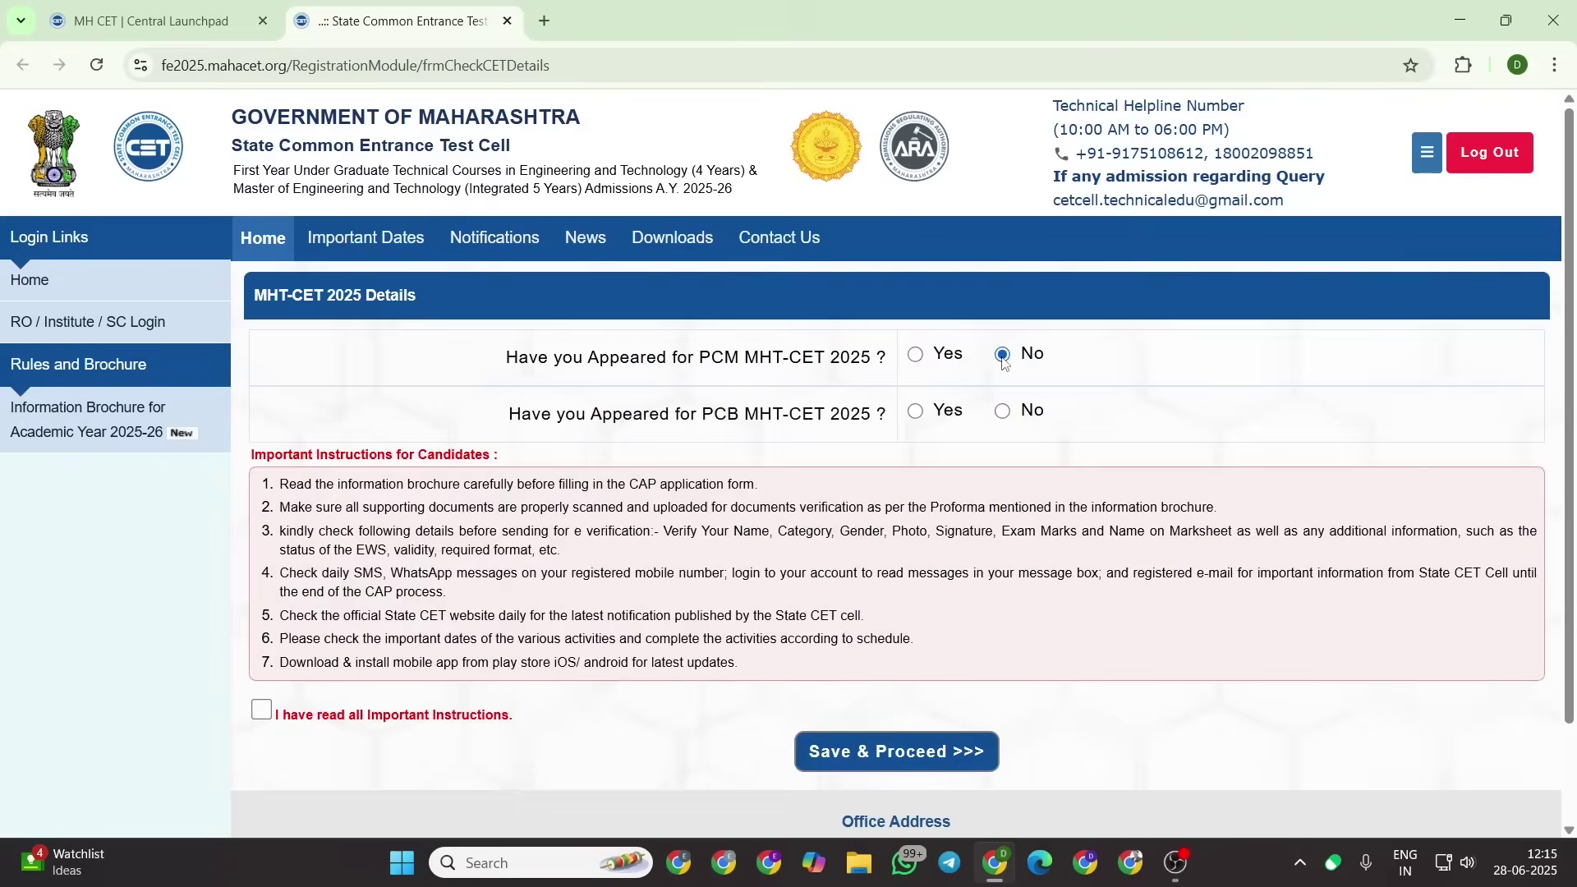
click(1006, 413)
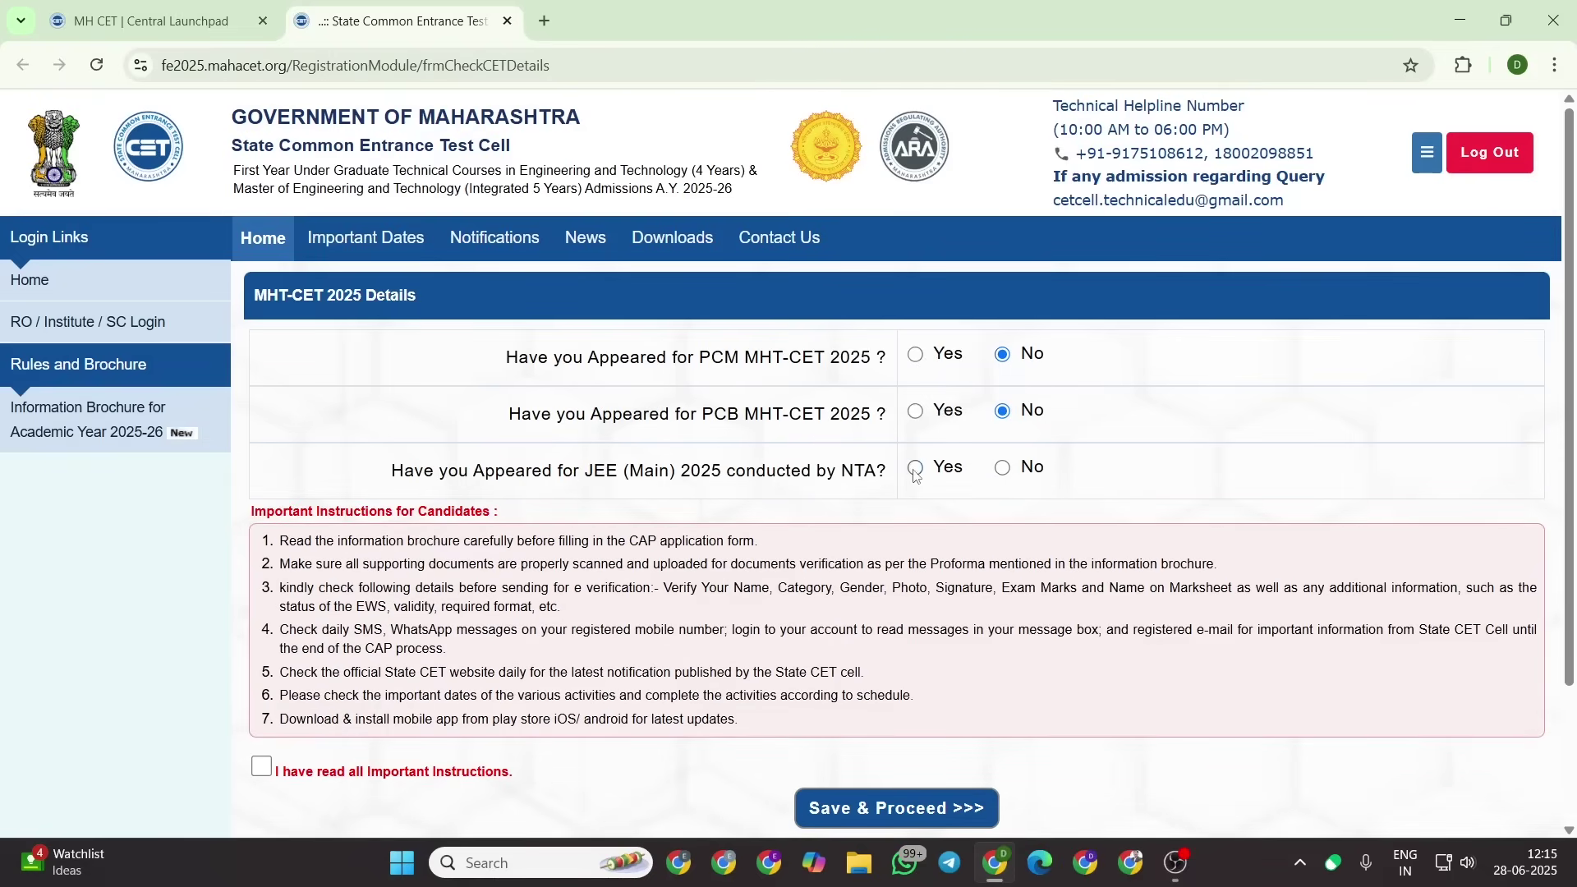
click(1003, 468)
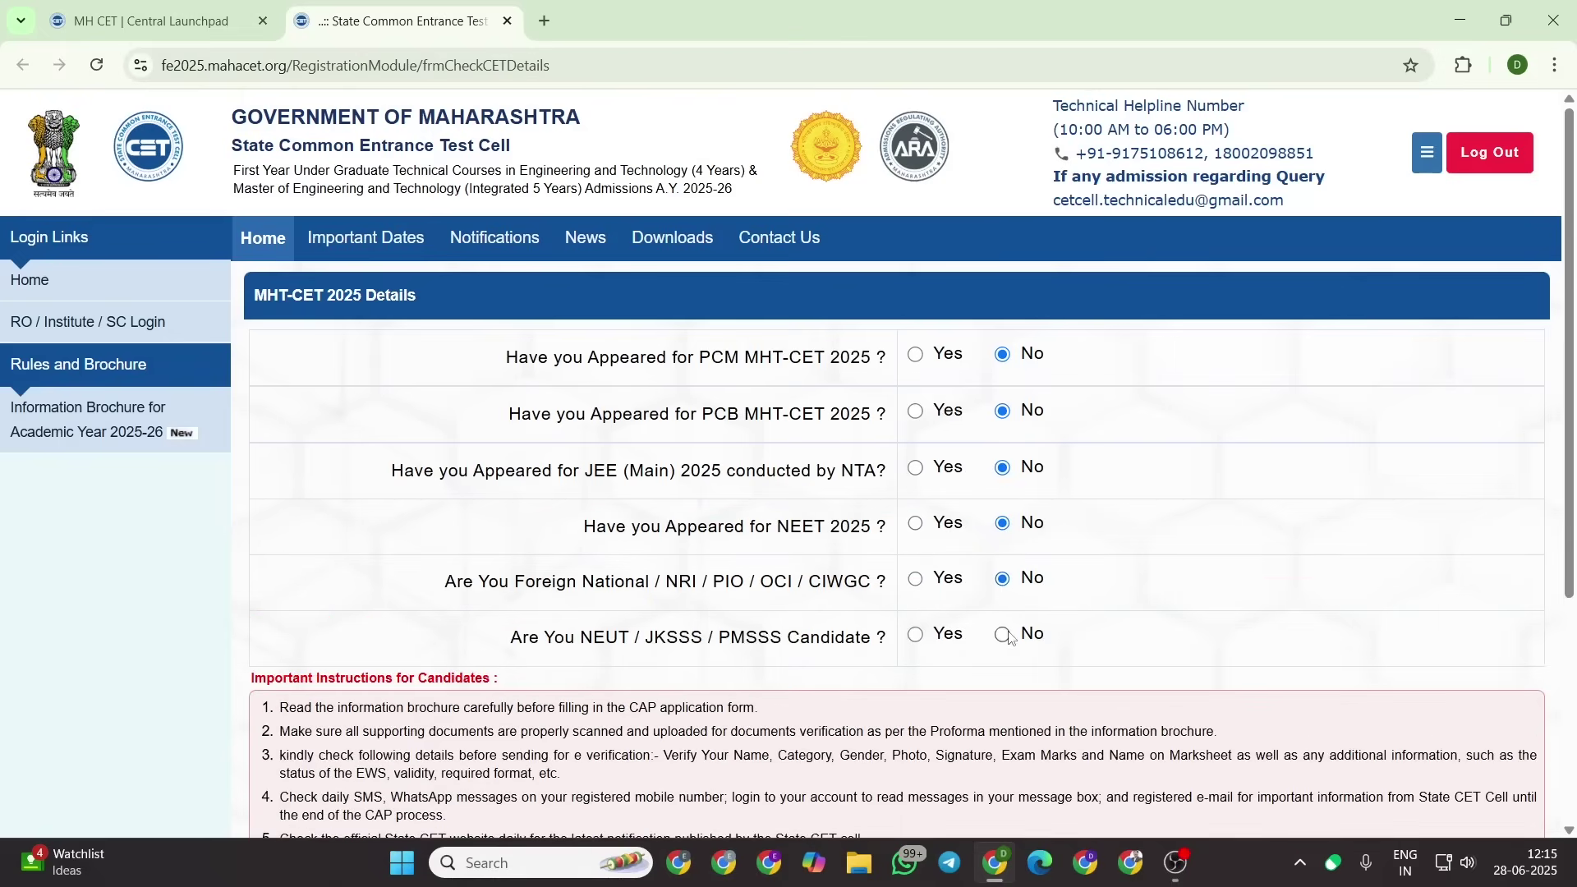
click(1010, 638)
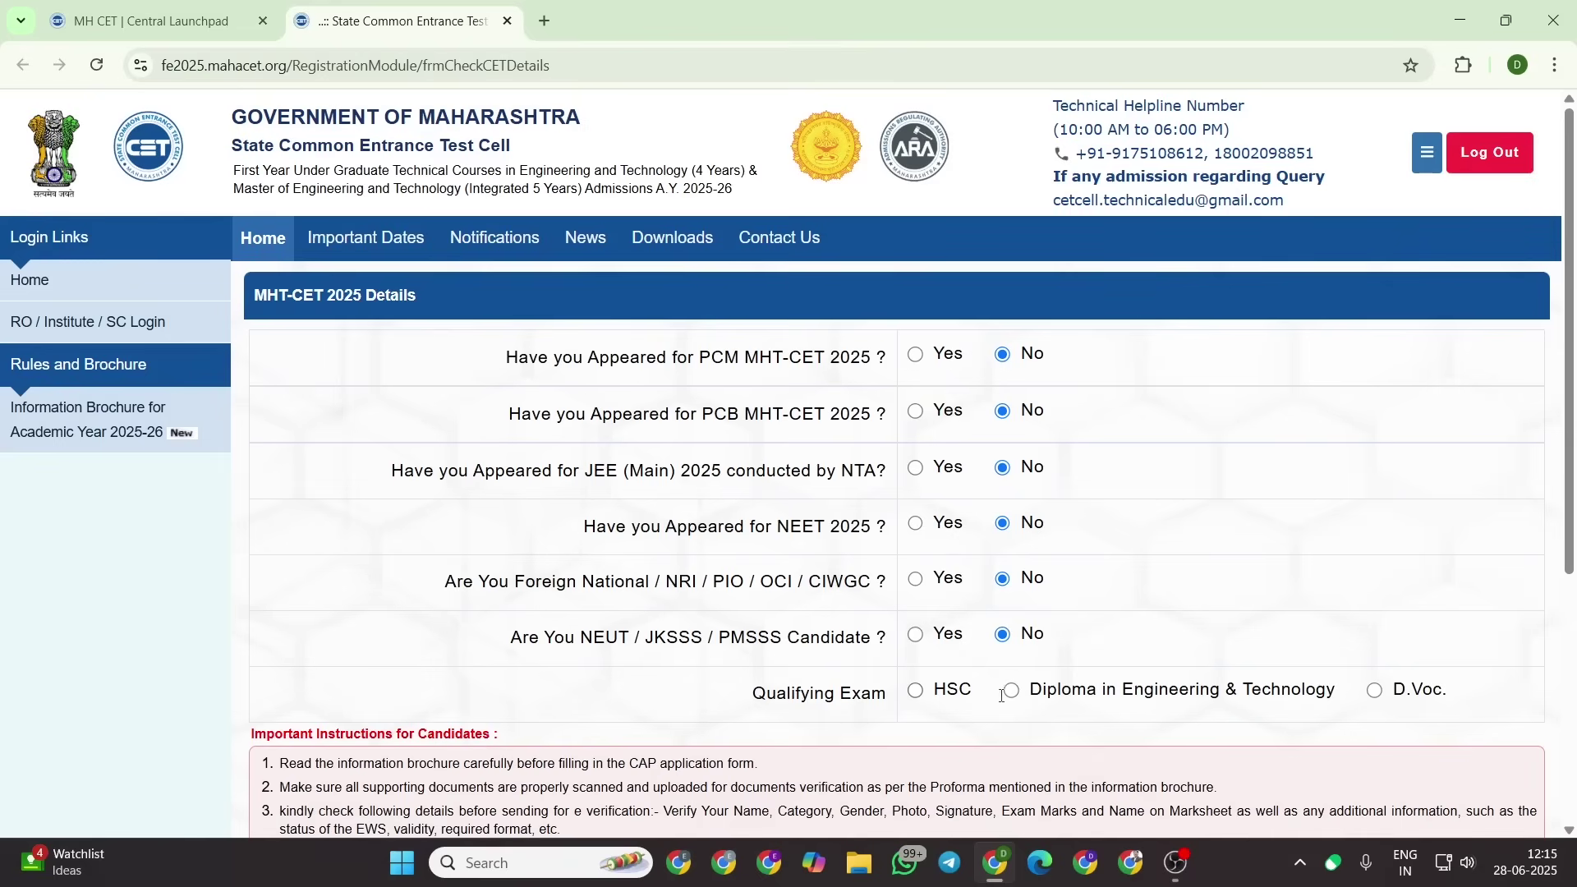
click(916, 694)
click(920, 362)
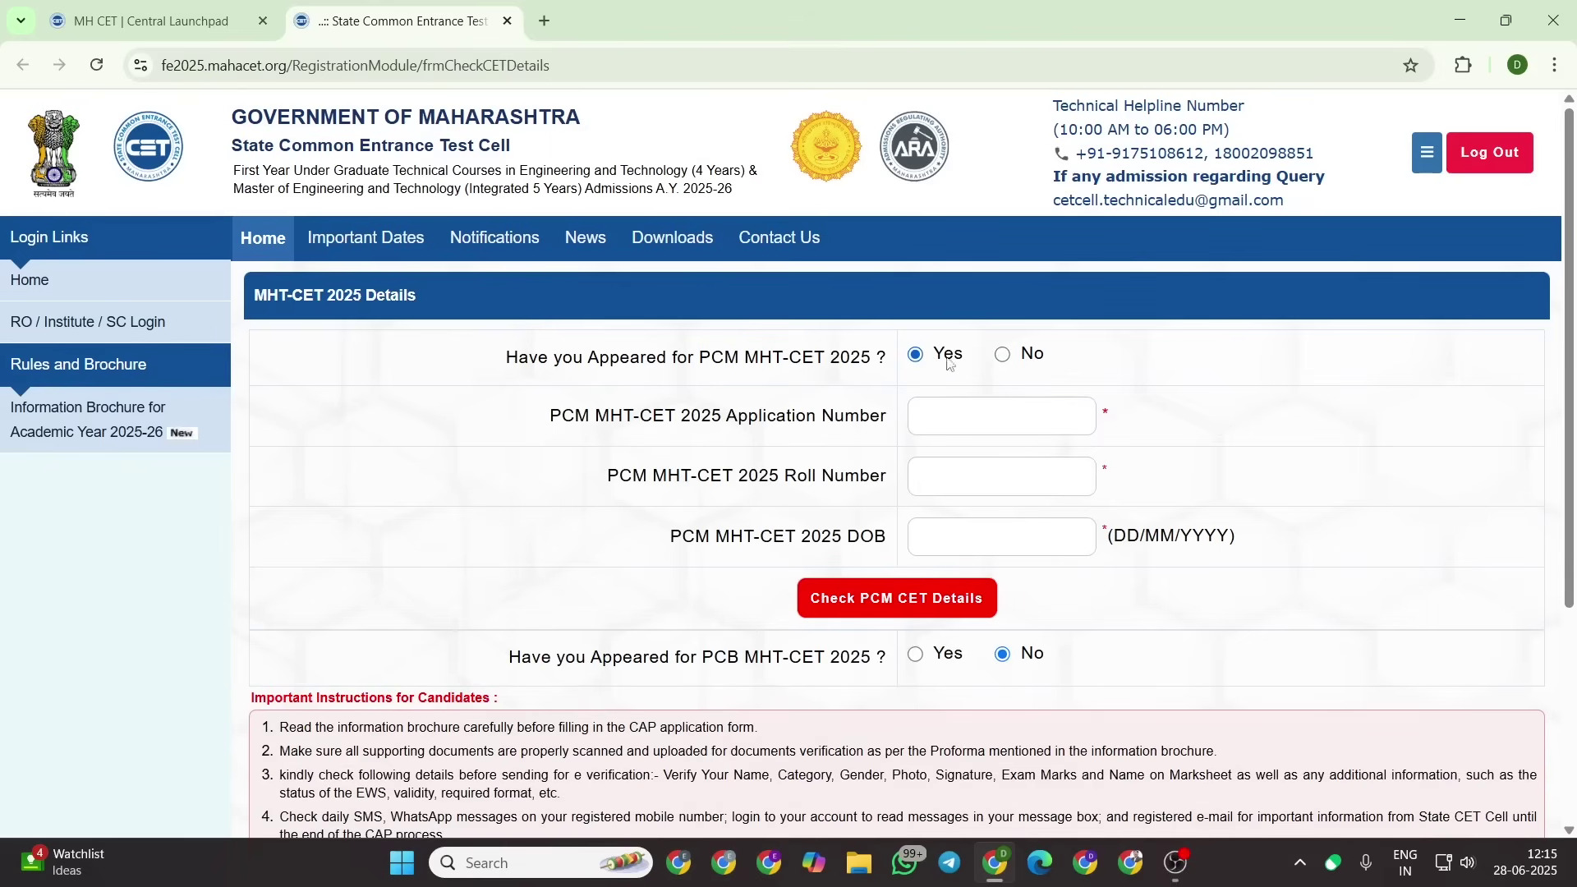
Enter the PCM application number, roll number and date of birth, then fetch the PCM CET scores.
drag(505, 358, 891, 358)
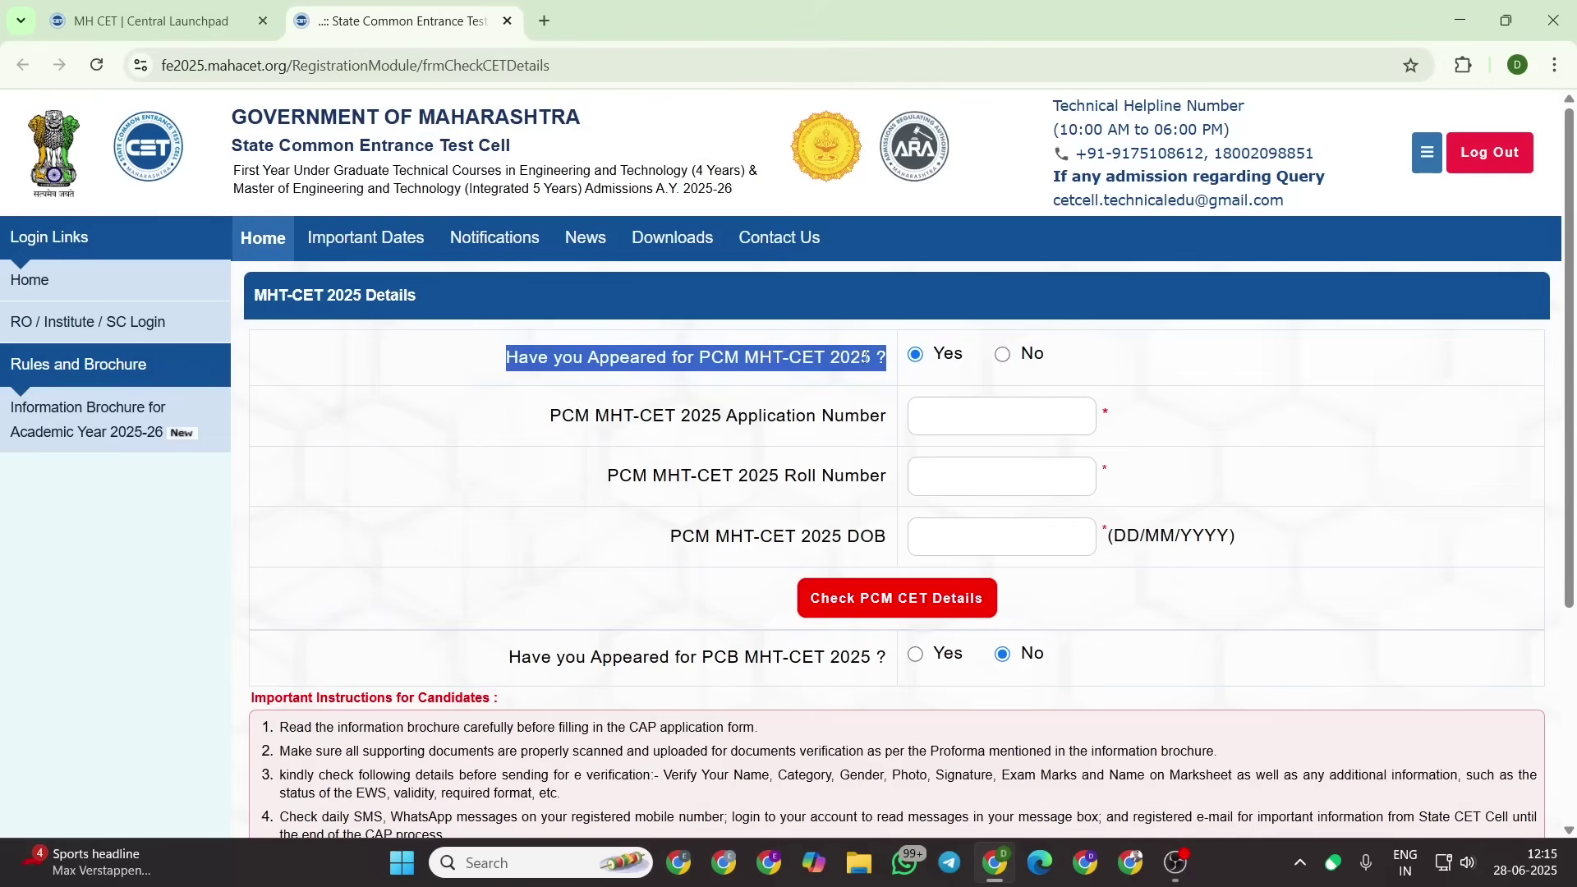
click(951, 406)
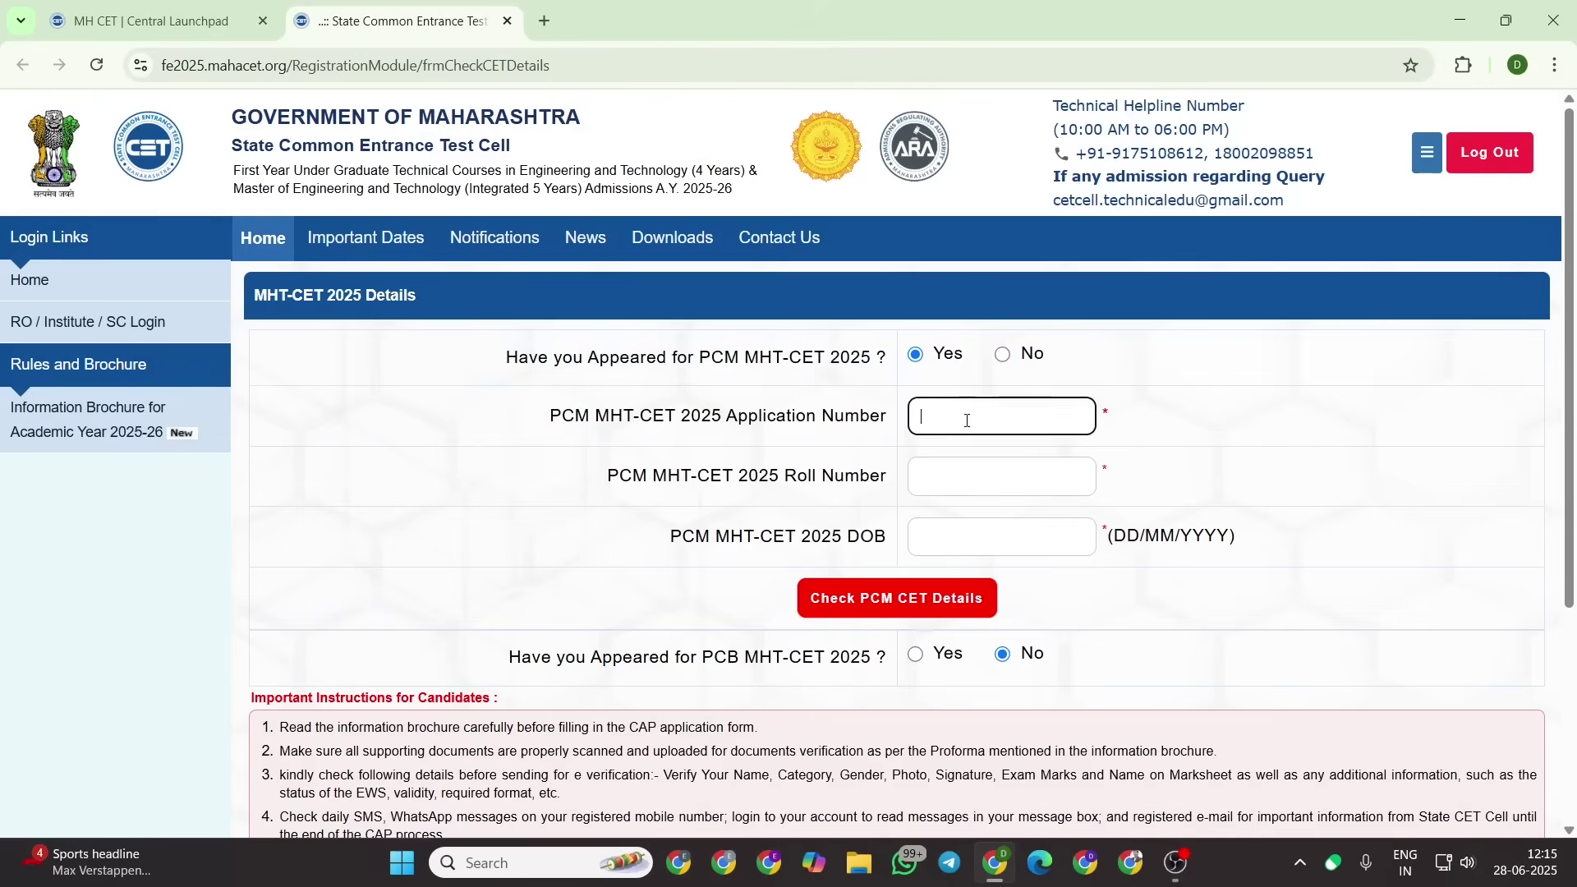
click(964, 478)
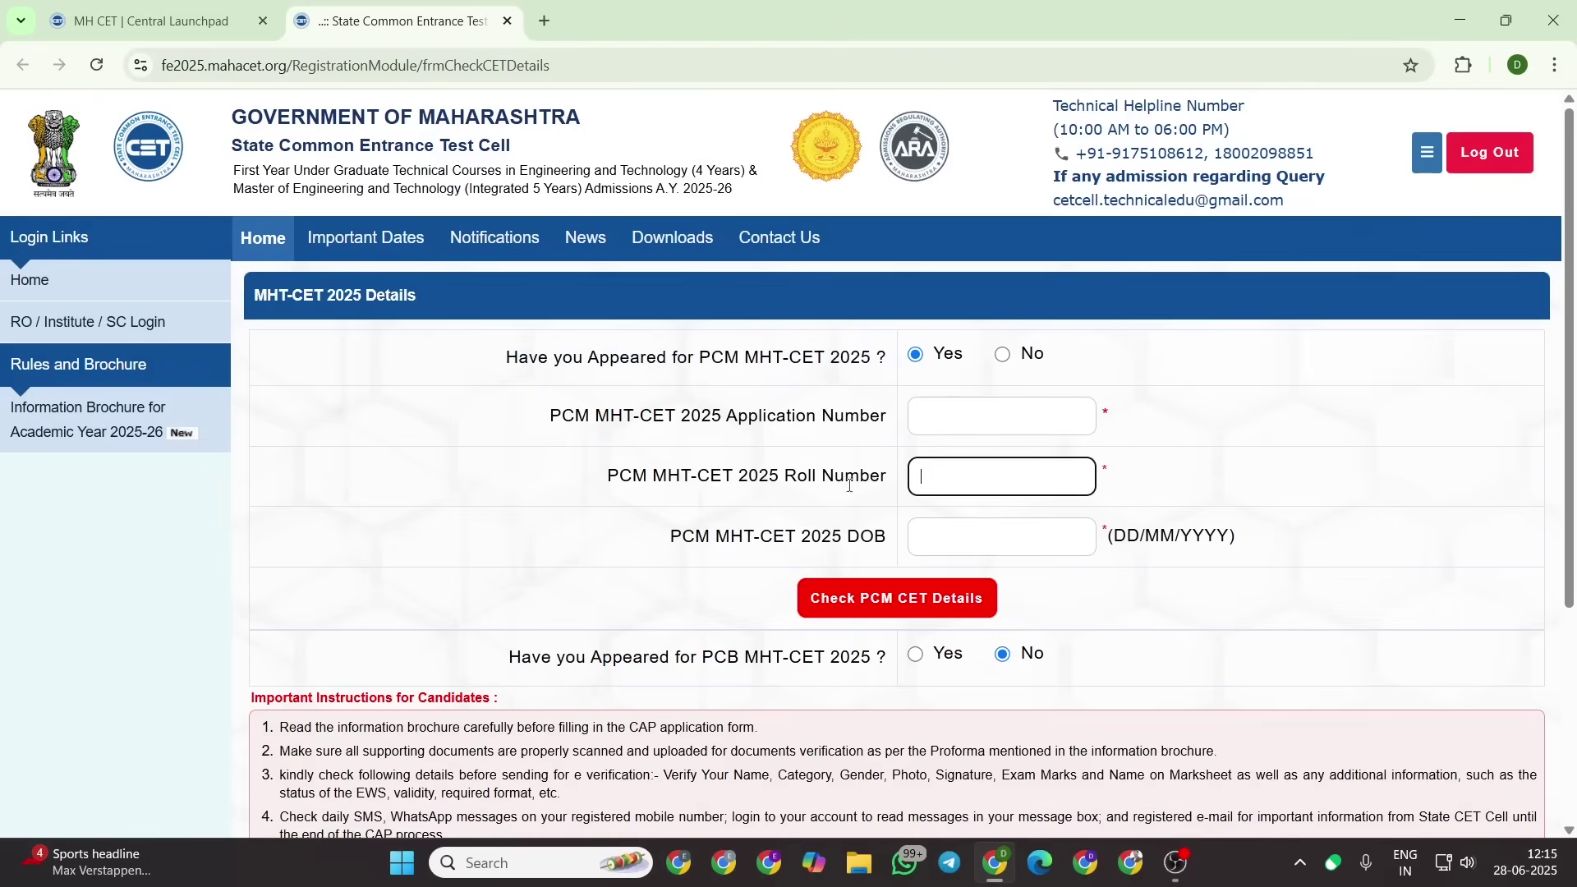
click(936, 538)
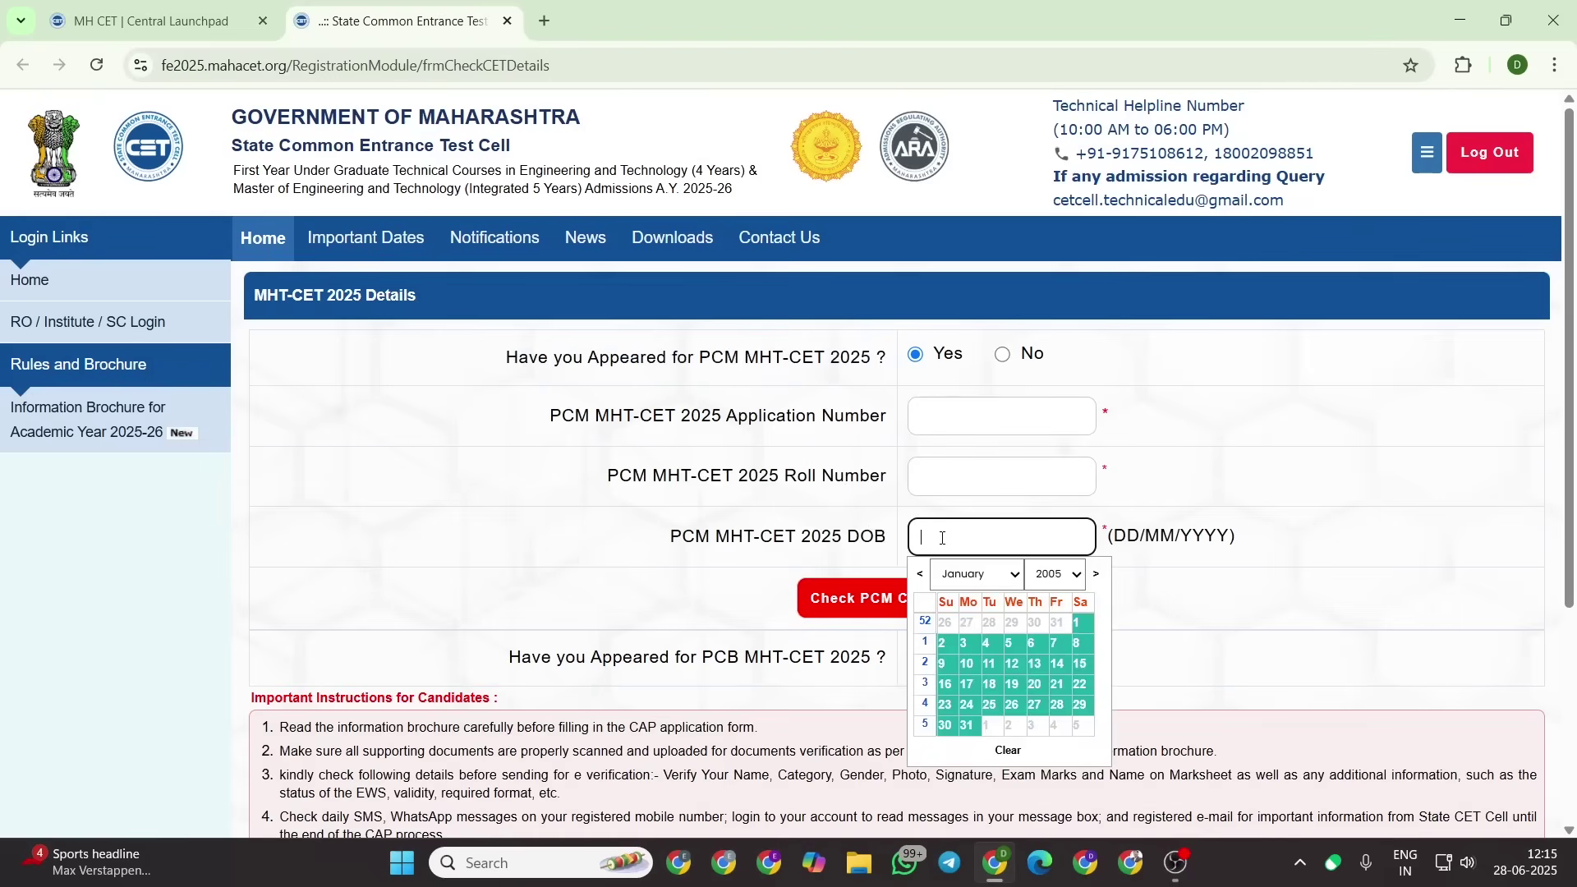
click(750, 587)
click(977, 539)
click(713, 571)
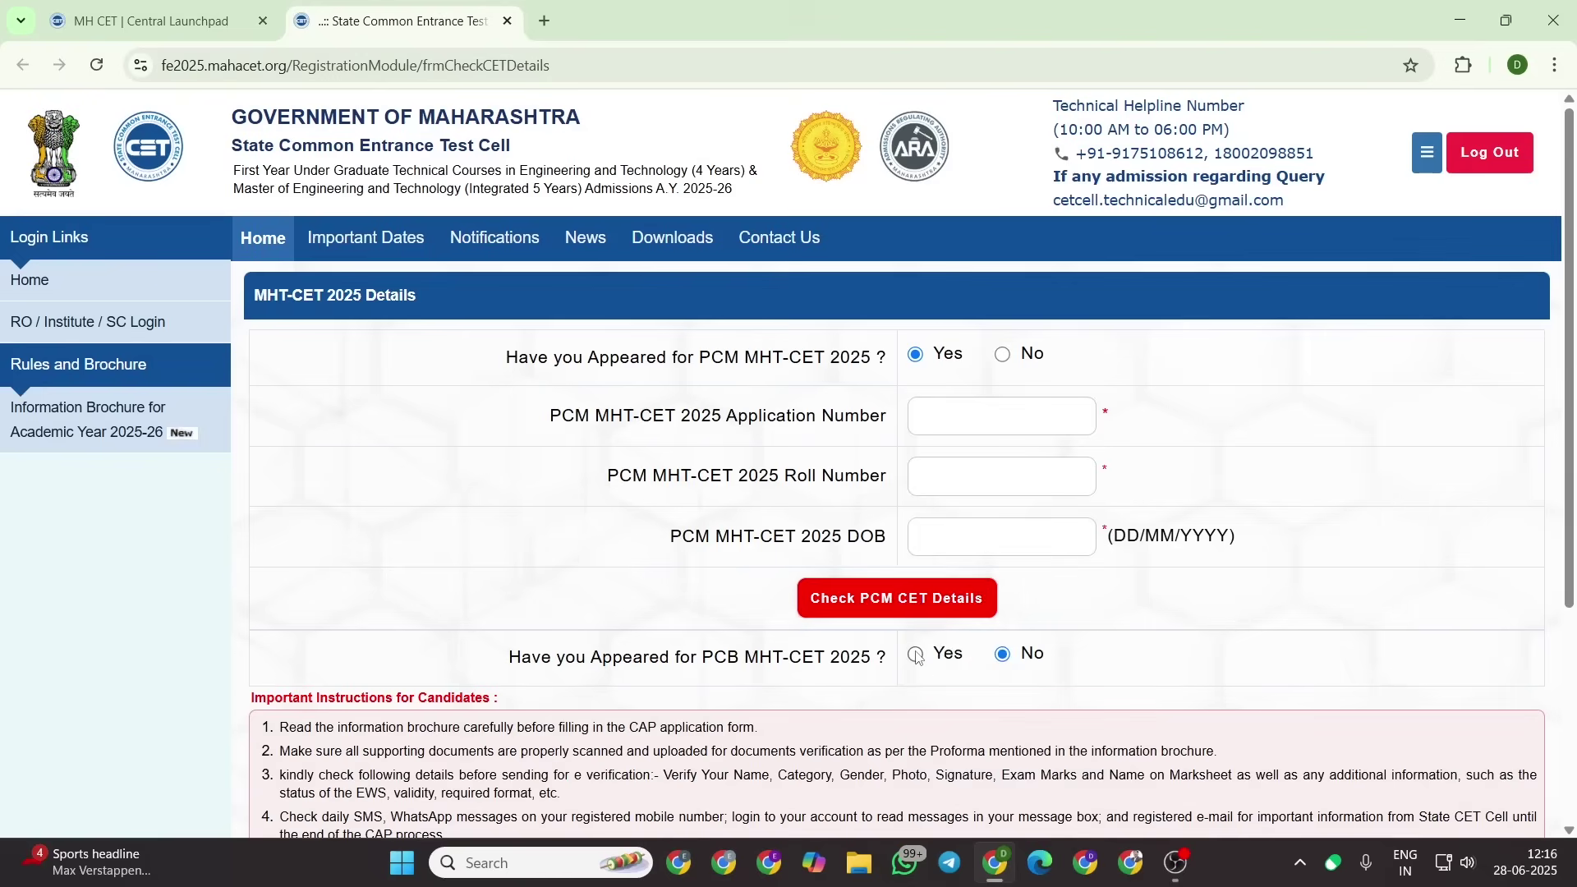
click(930, 418)
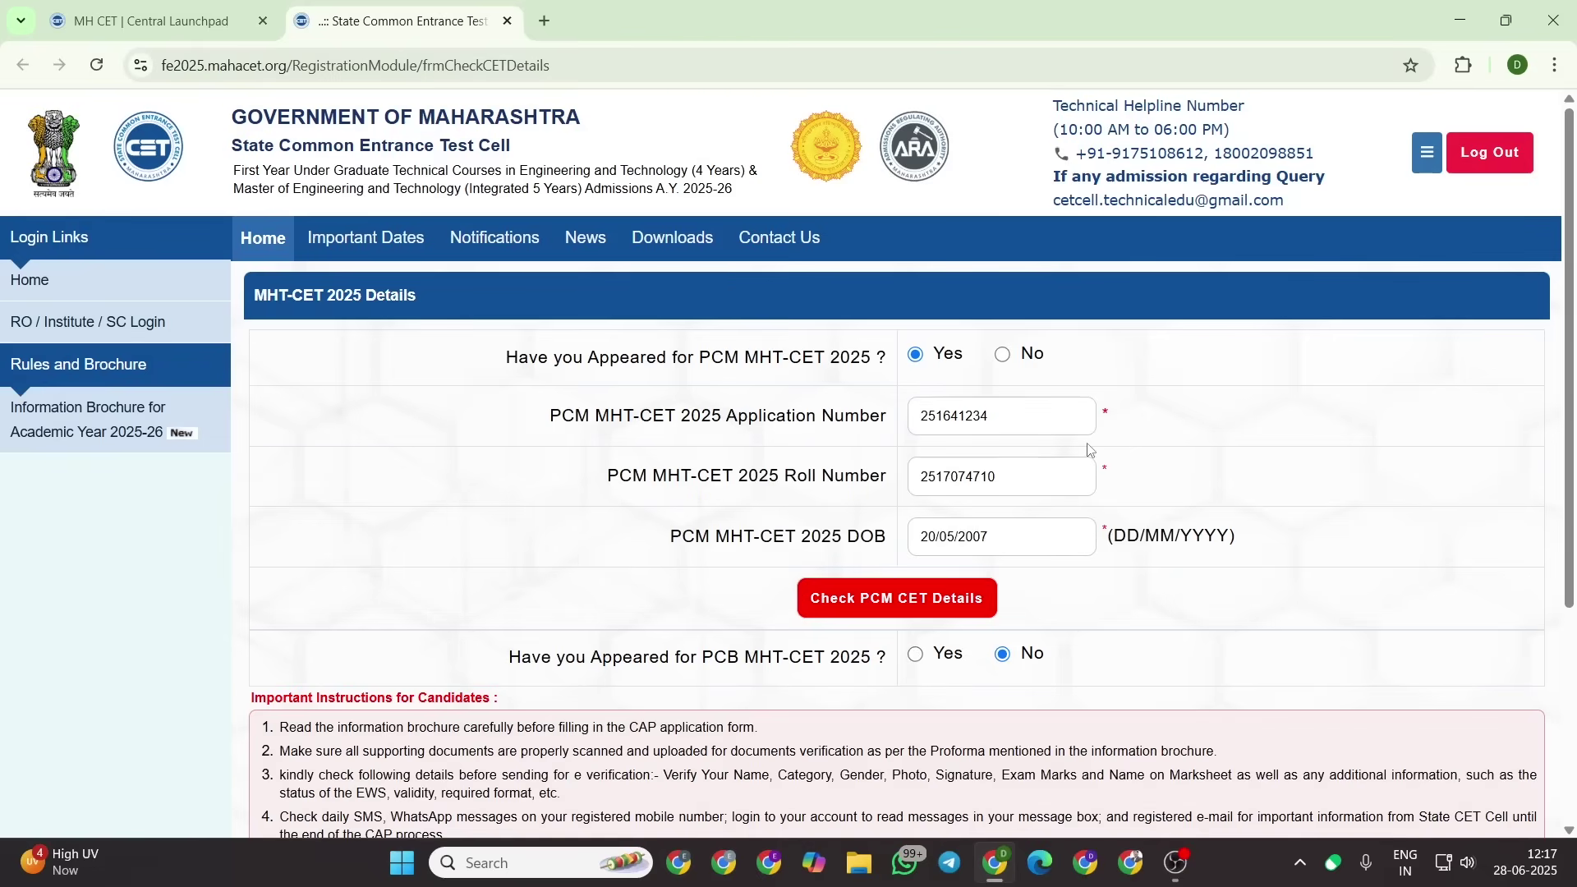
click(1034, 544)
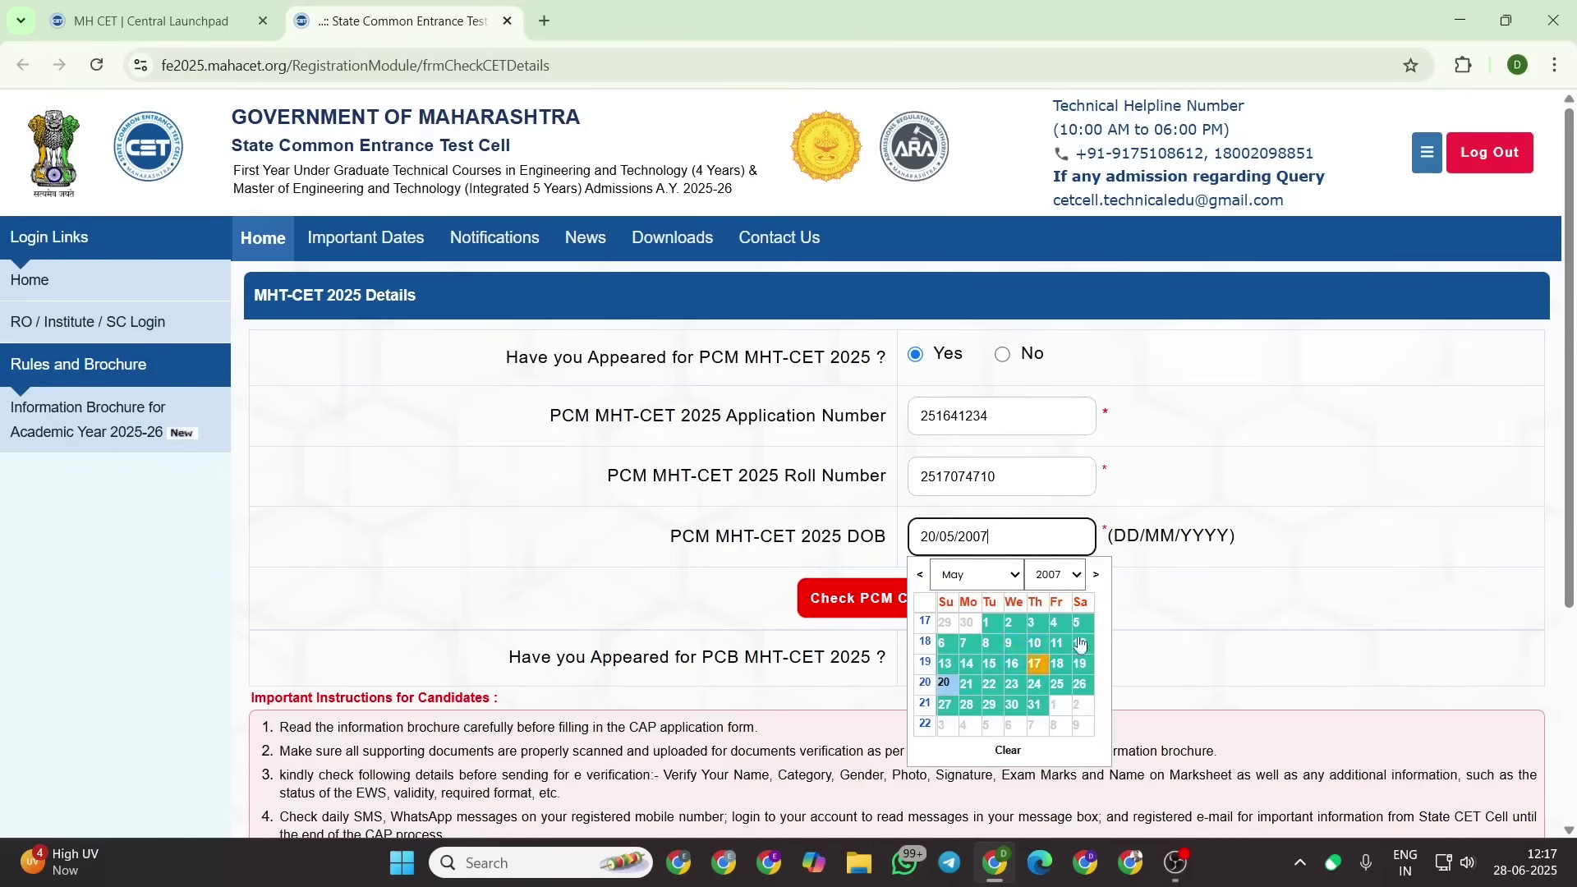
click(1306, 546)
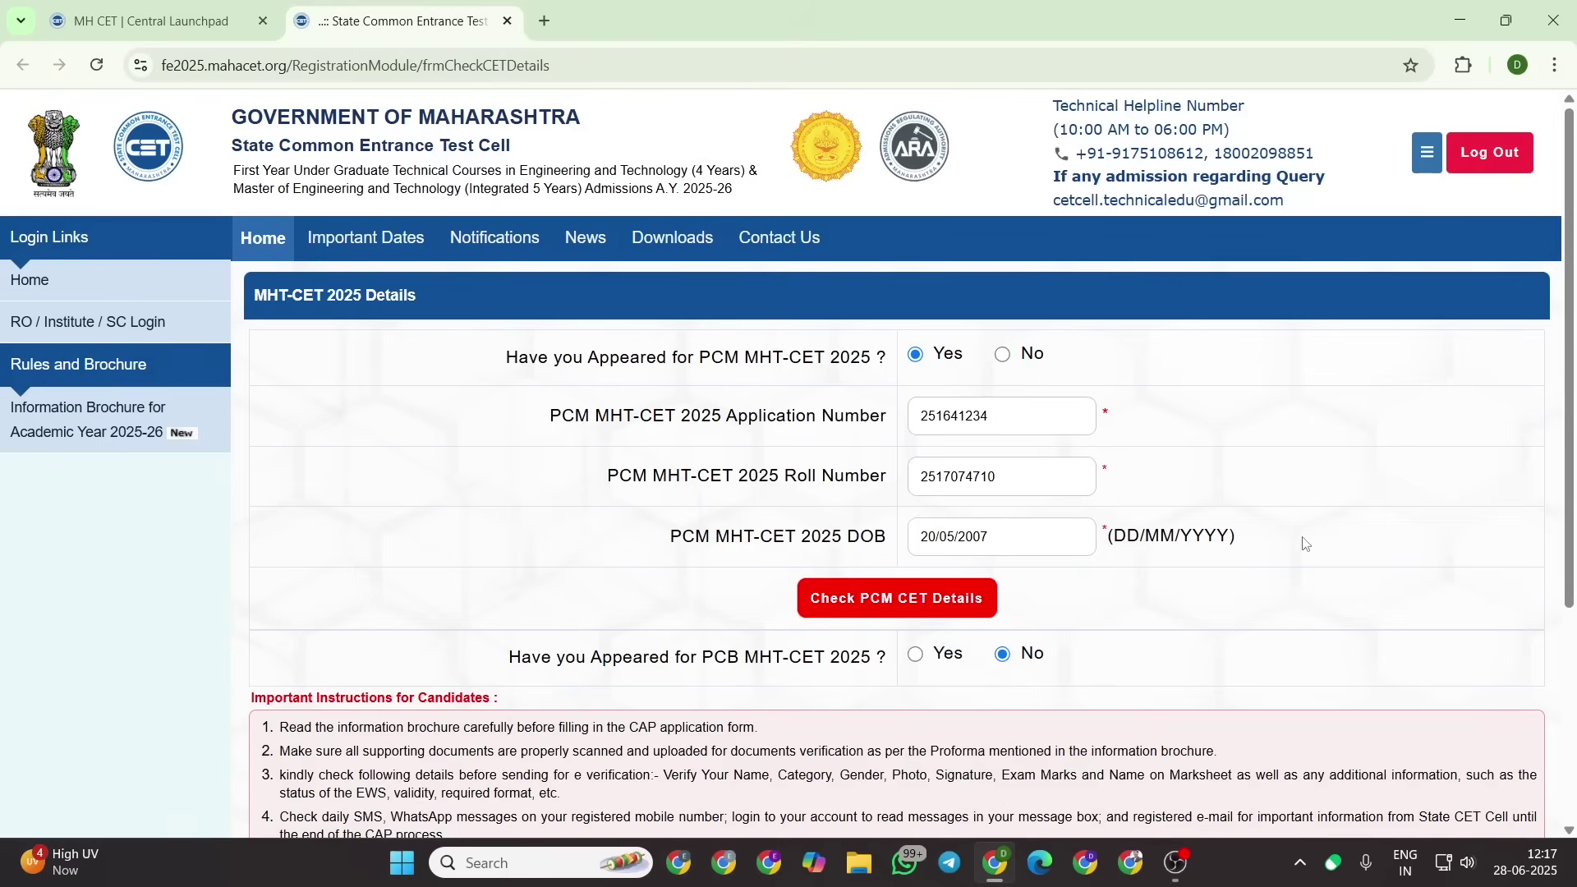
click(846, 606)
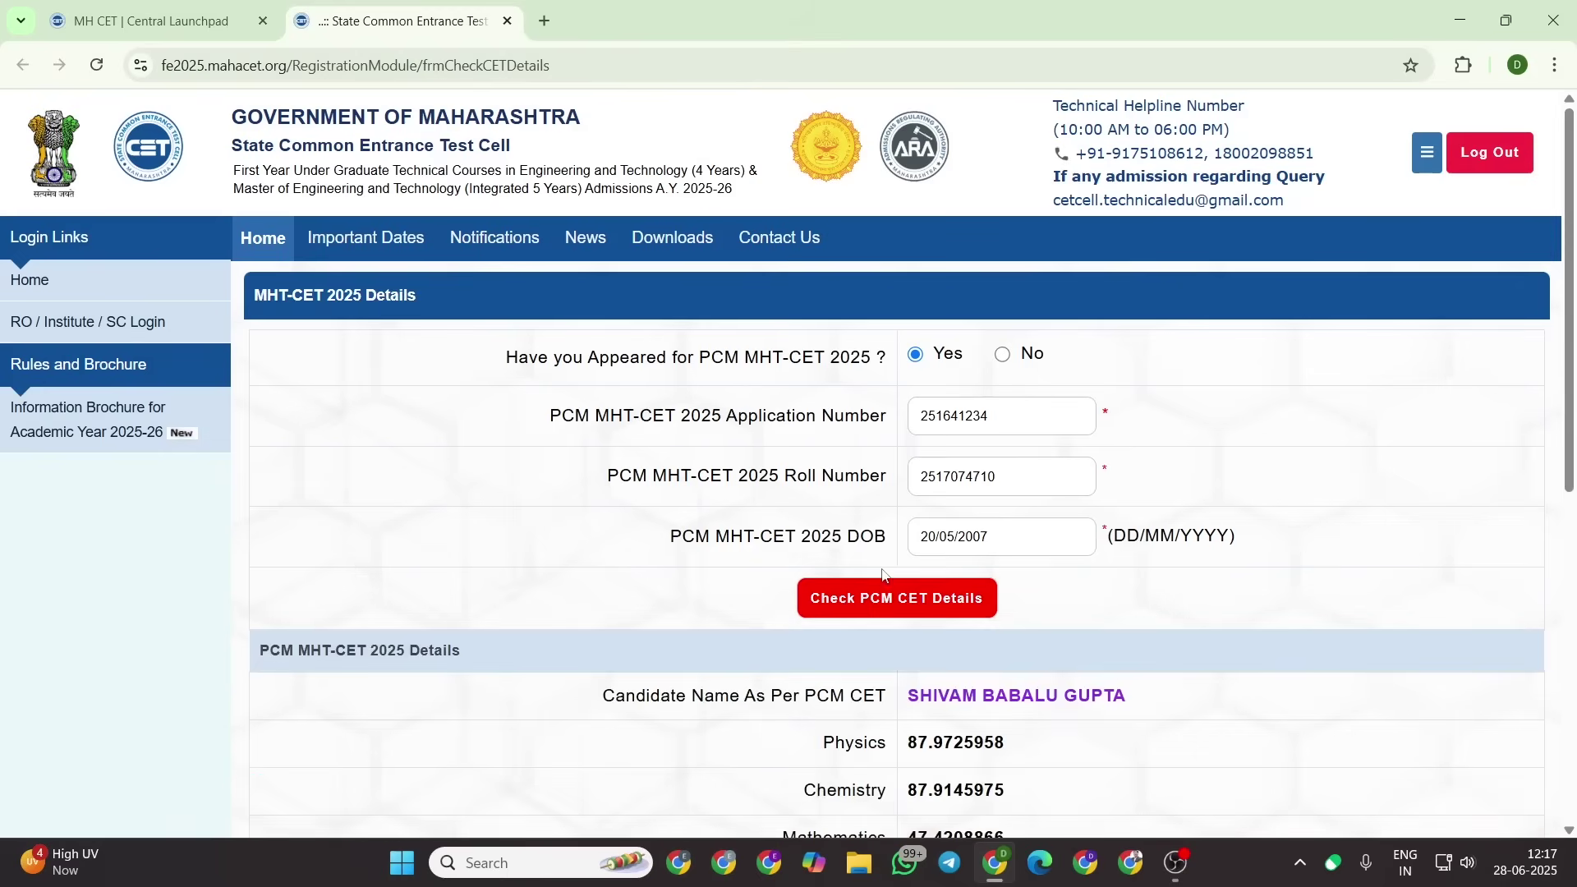
Review the fetched PCM details, keeping PCB MHT-CET 2025 answered No.
scroll(884, 583, down, 2)
scroll(888, 575, up, 1)
scroll(888, 574, up, 2)
scroll(886, 571, down, 4)
scroll(886, 568, up, 2)
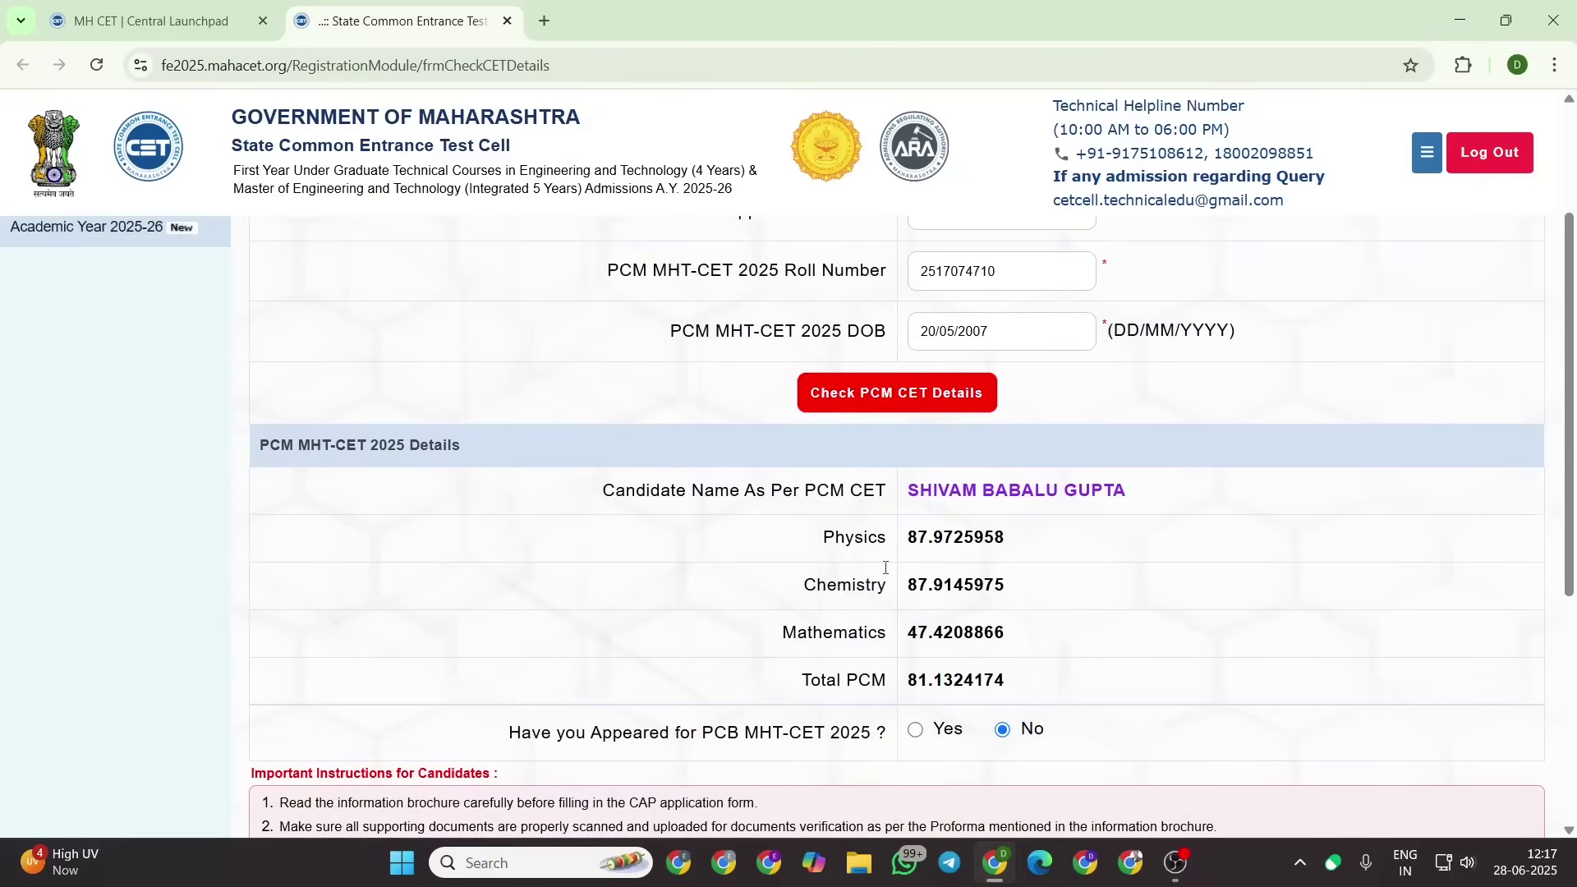
scroll(887, 567, down, 4)
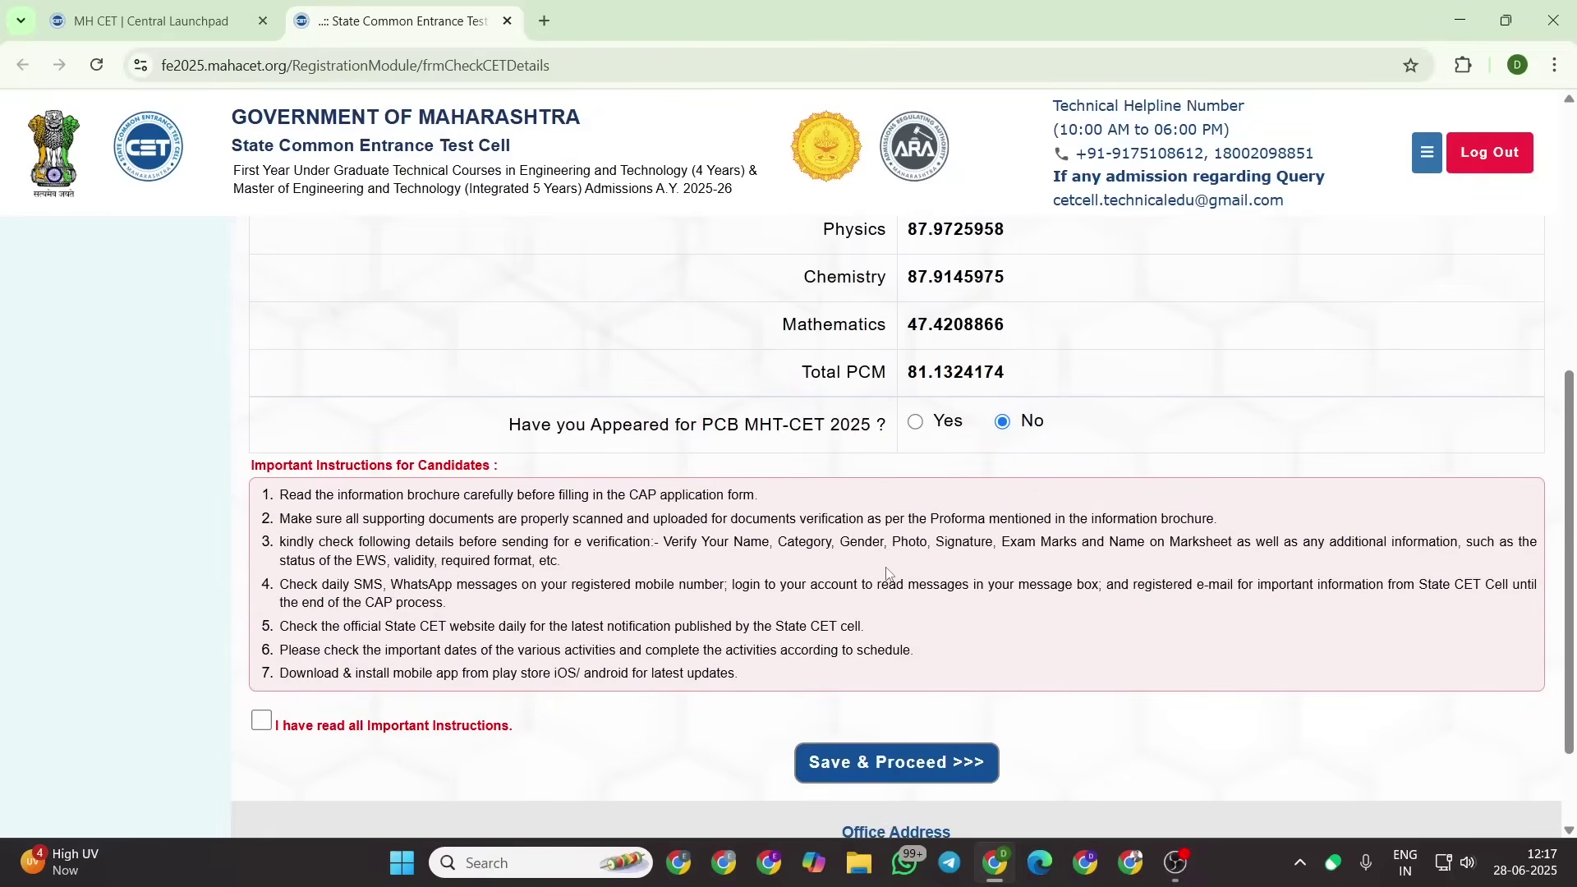
scroll(887, 567, up, 2)
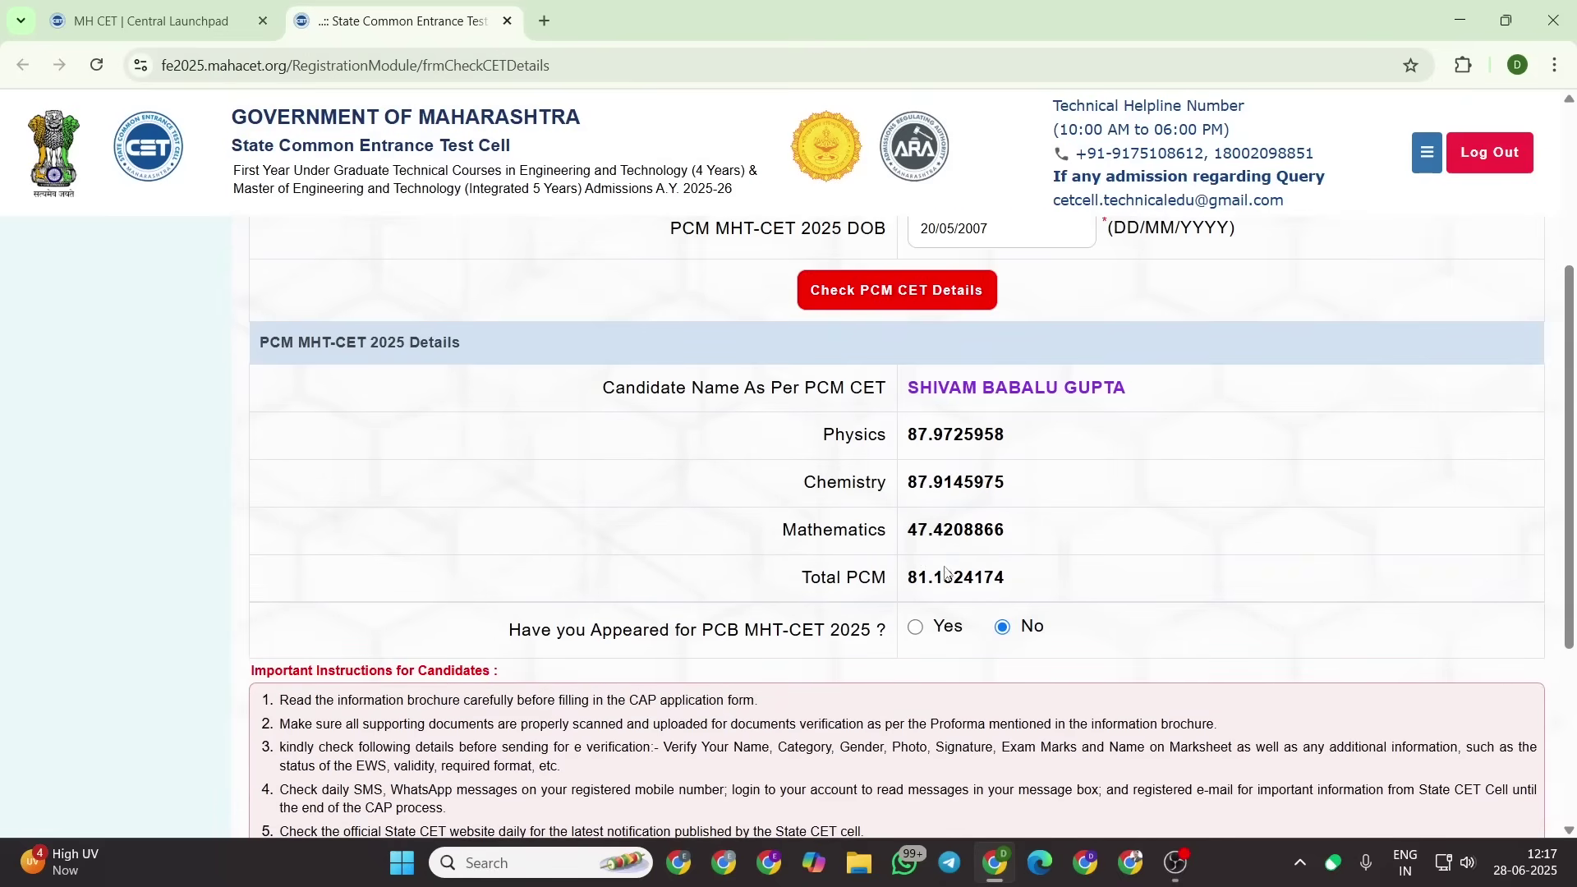
scroll(1045, 500, down, 4)
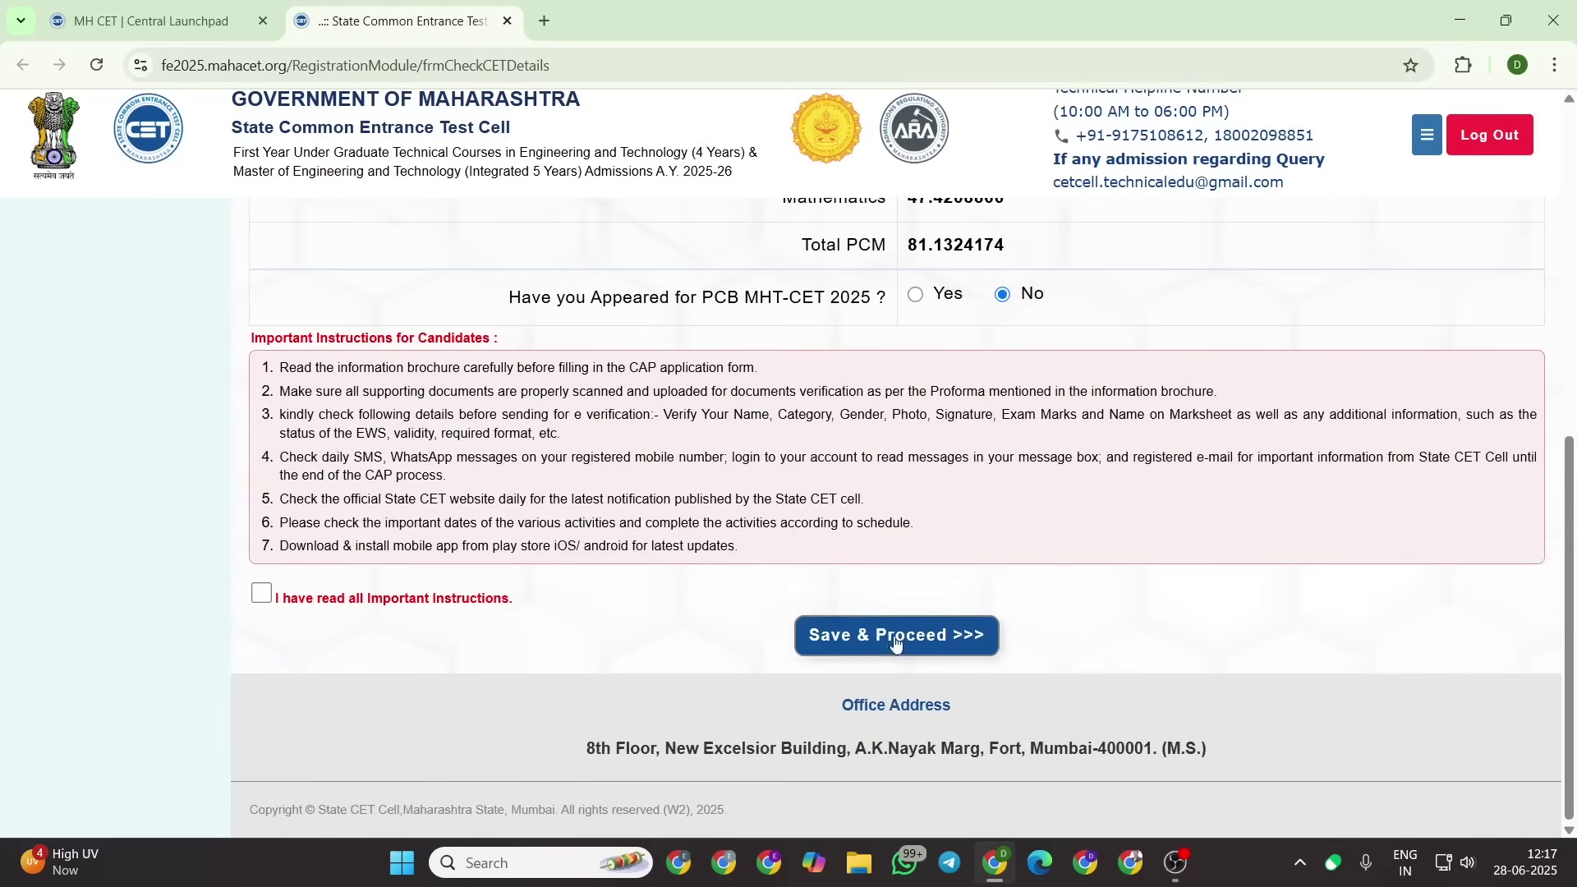
scroll(733, 585, up, 4)
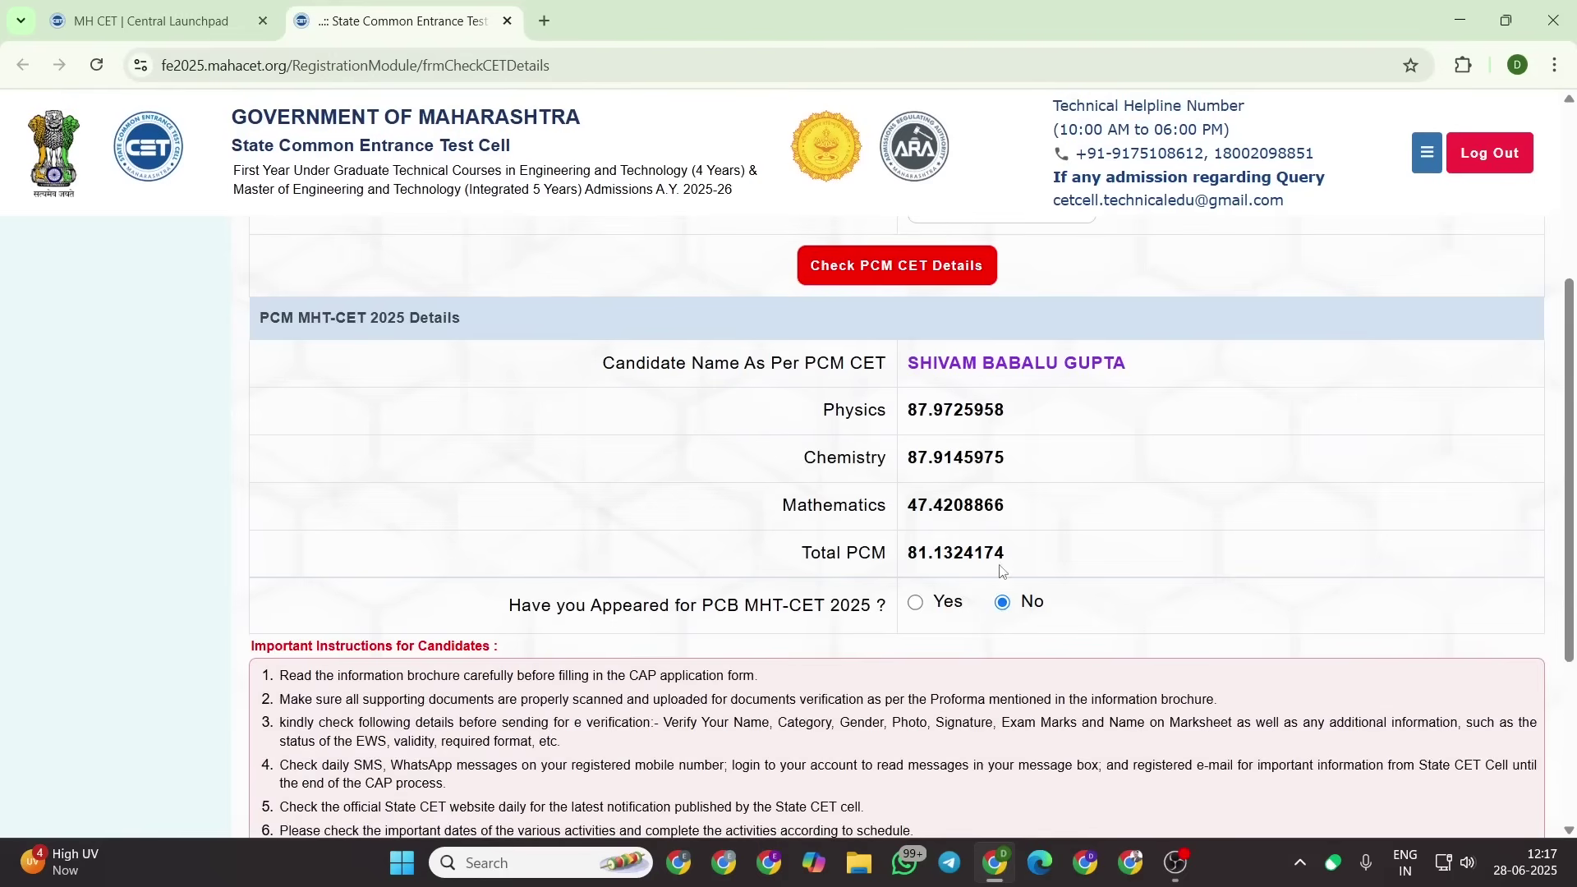
click(925, 608)
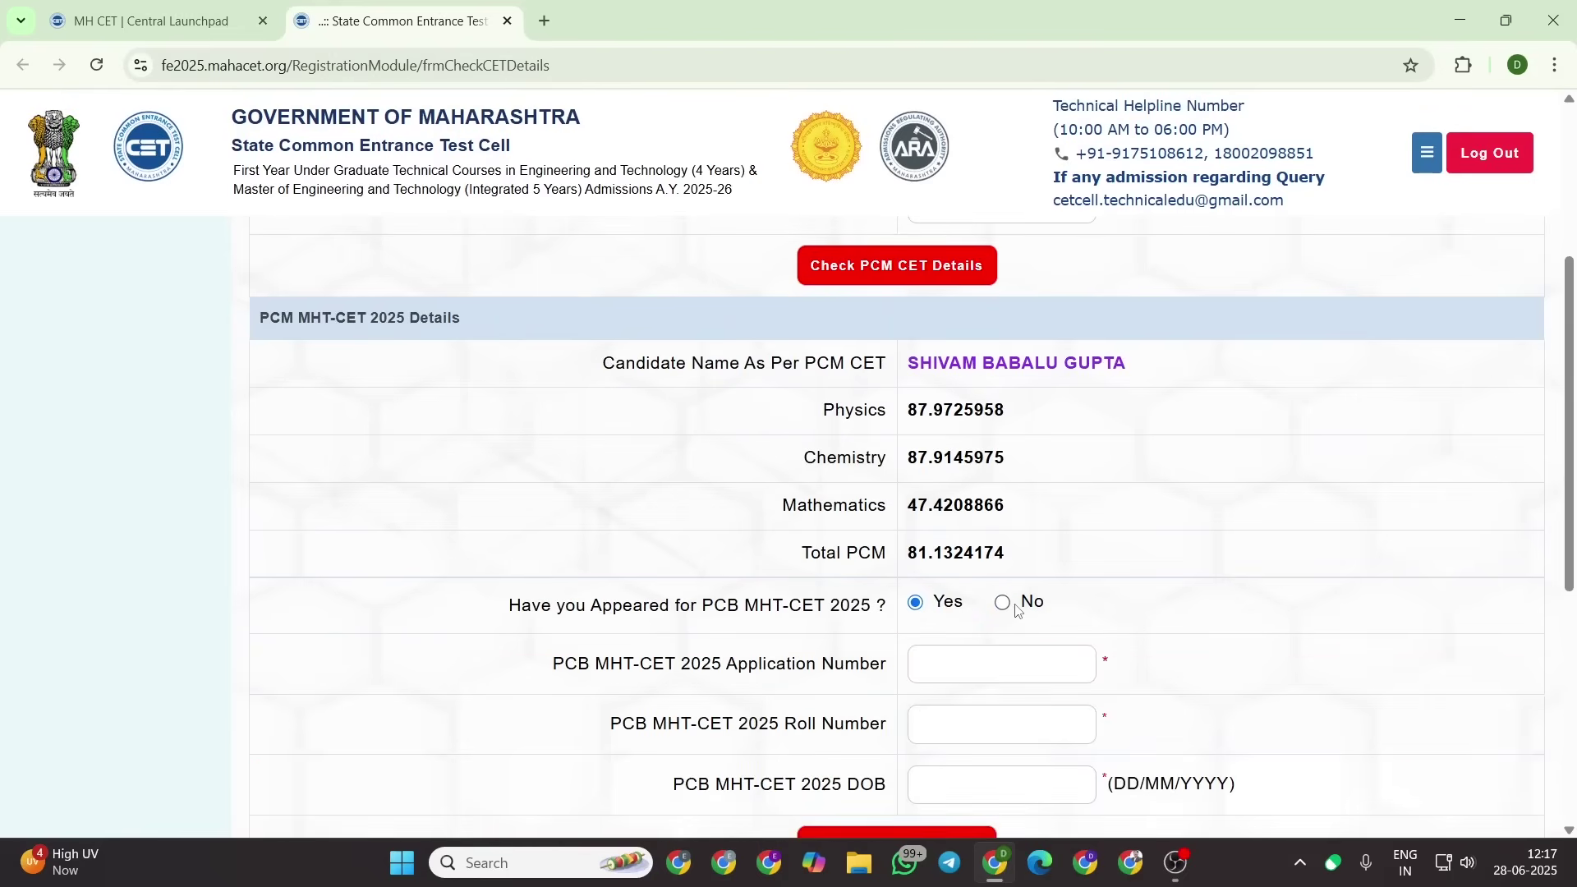
click(1023, 606)
scroll(893, 661, down, 2)
scroll(893, 662, down, 2)
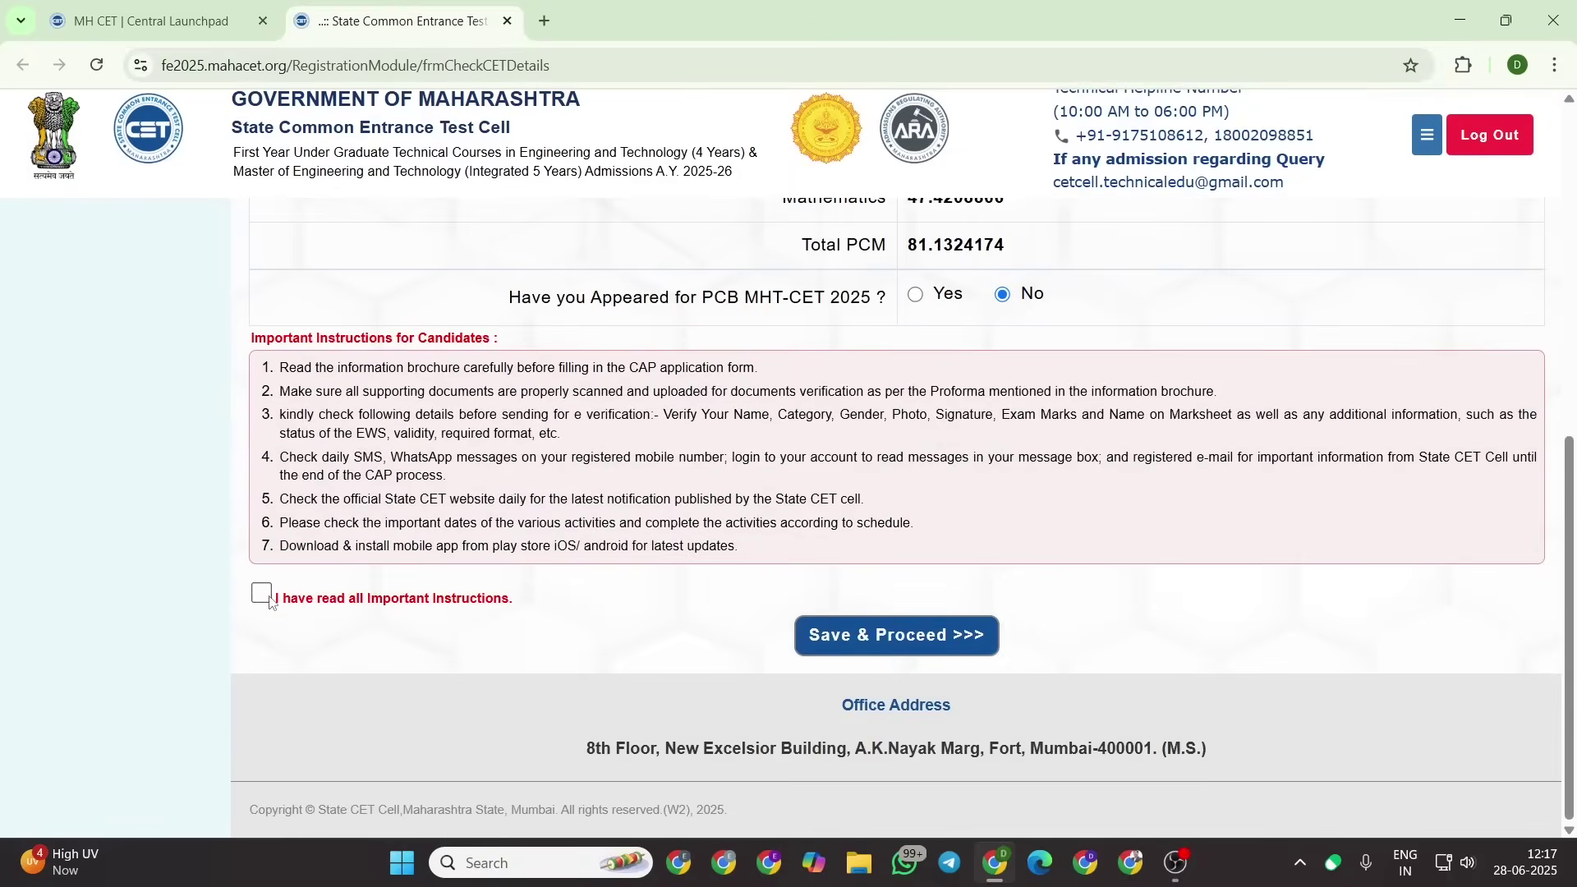
Confirm the important instructions were read and save to open Registration Details.
click(260, 594)
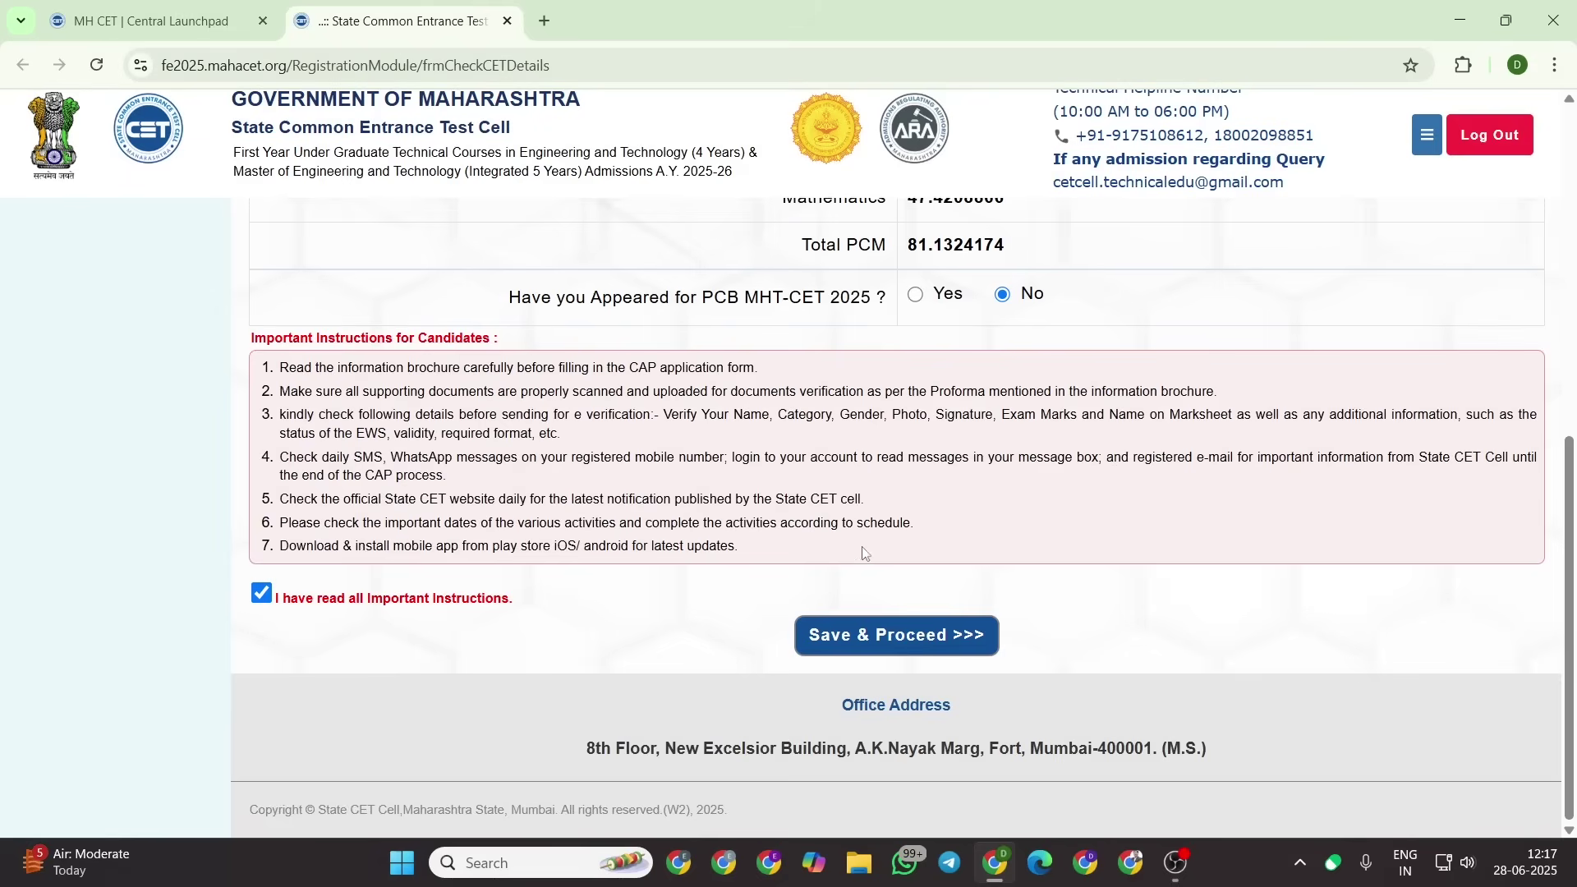
scroll(957, 539, up, 3)
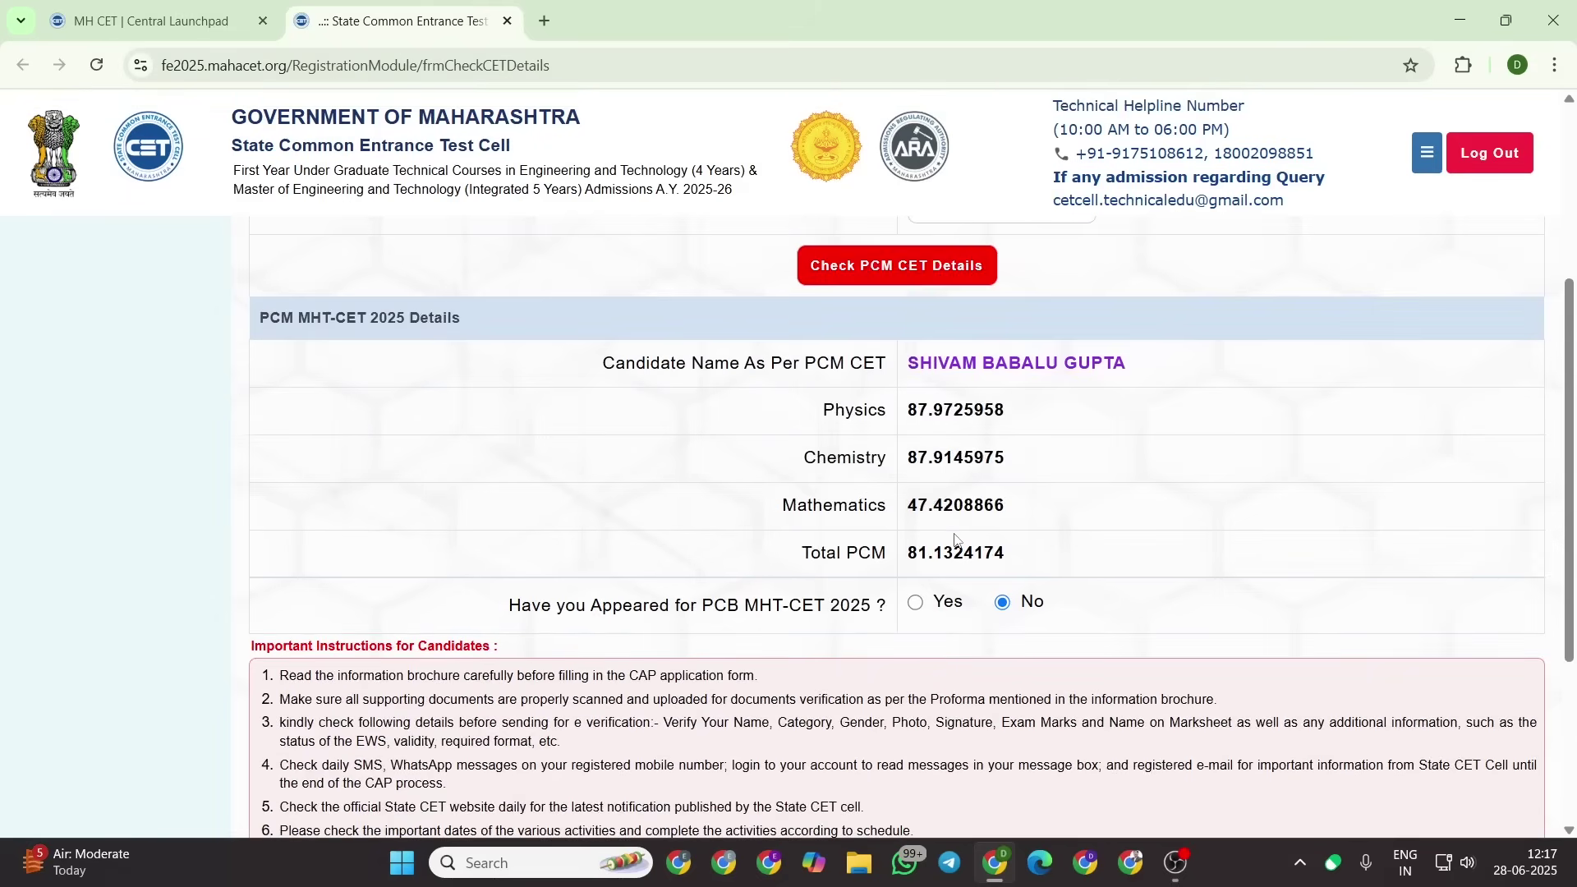
scroll(958, 540, down, 3)
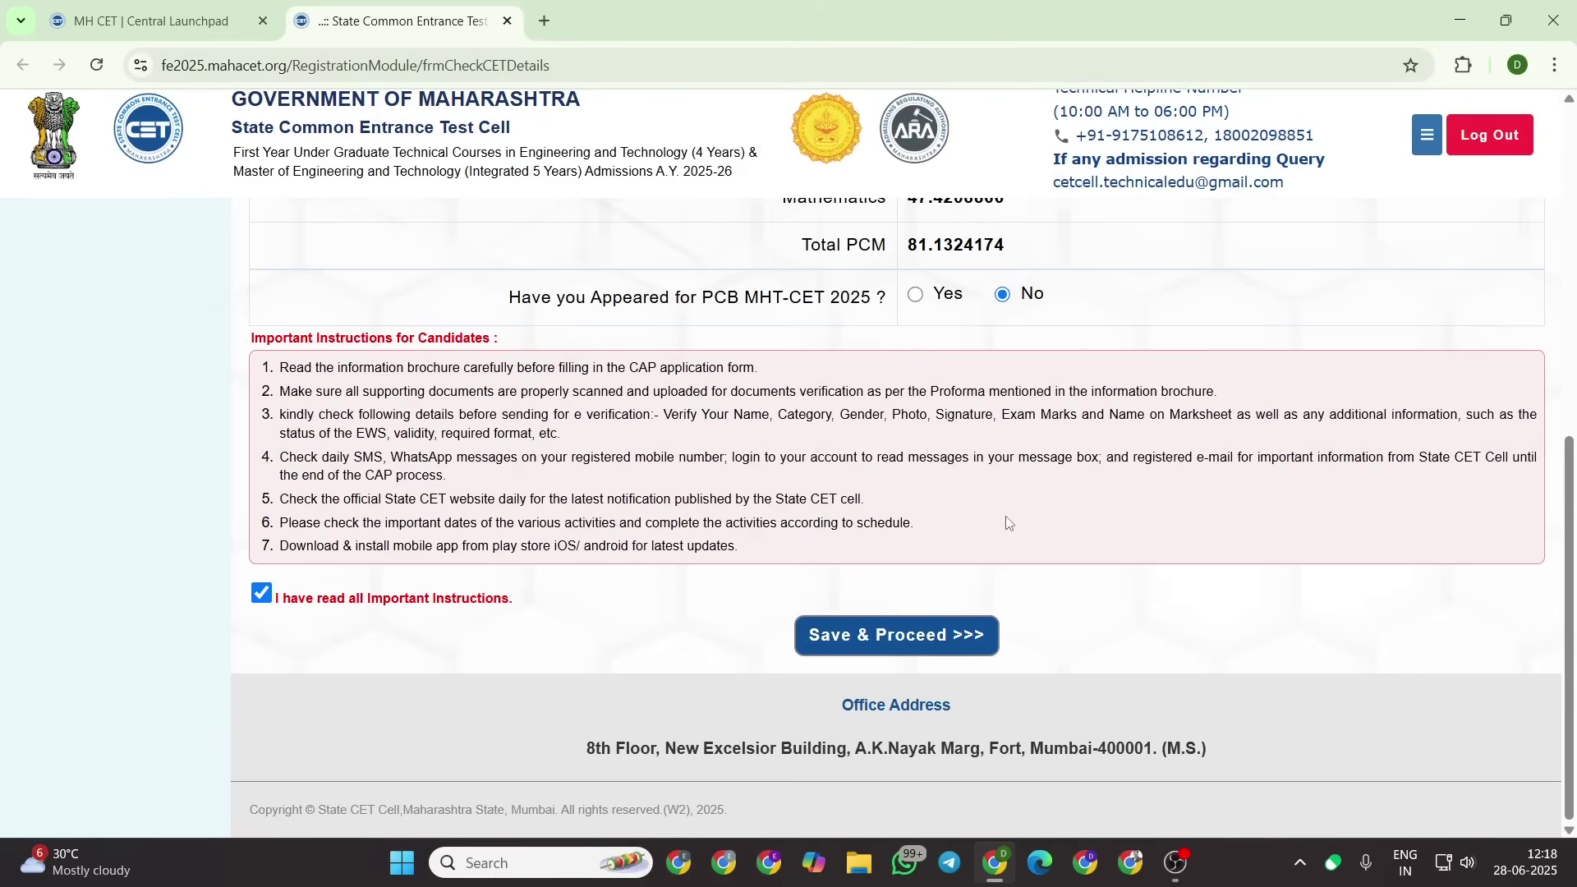
click(888, 650)
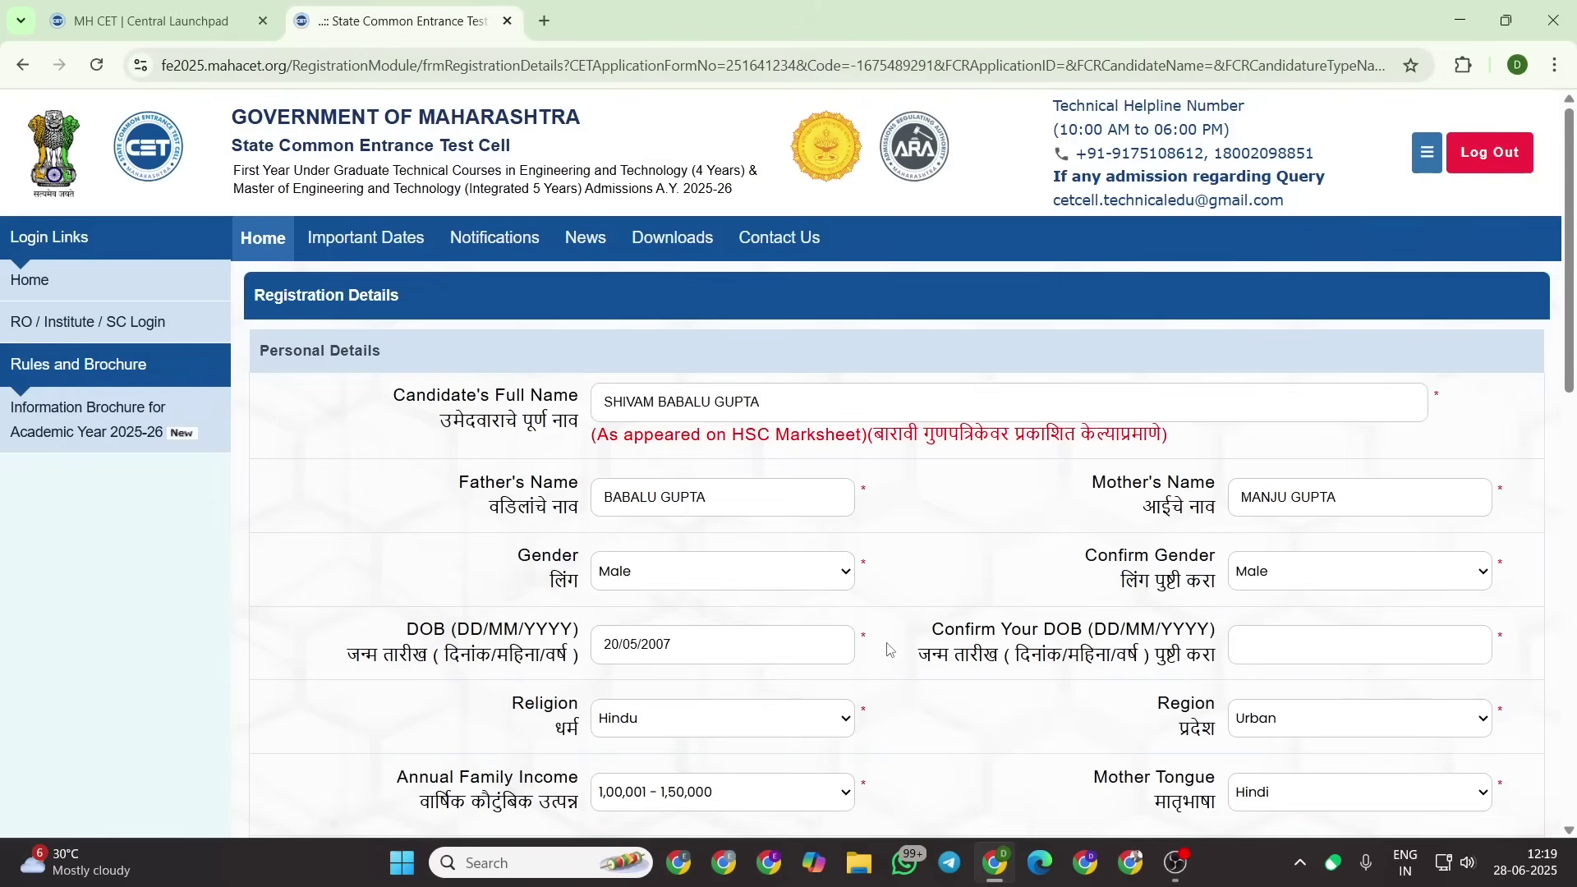
Edit the candidate's Full Name so the surname comes first.
scroll(888, 650, down, 1)
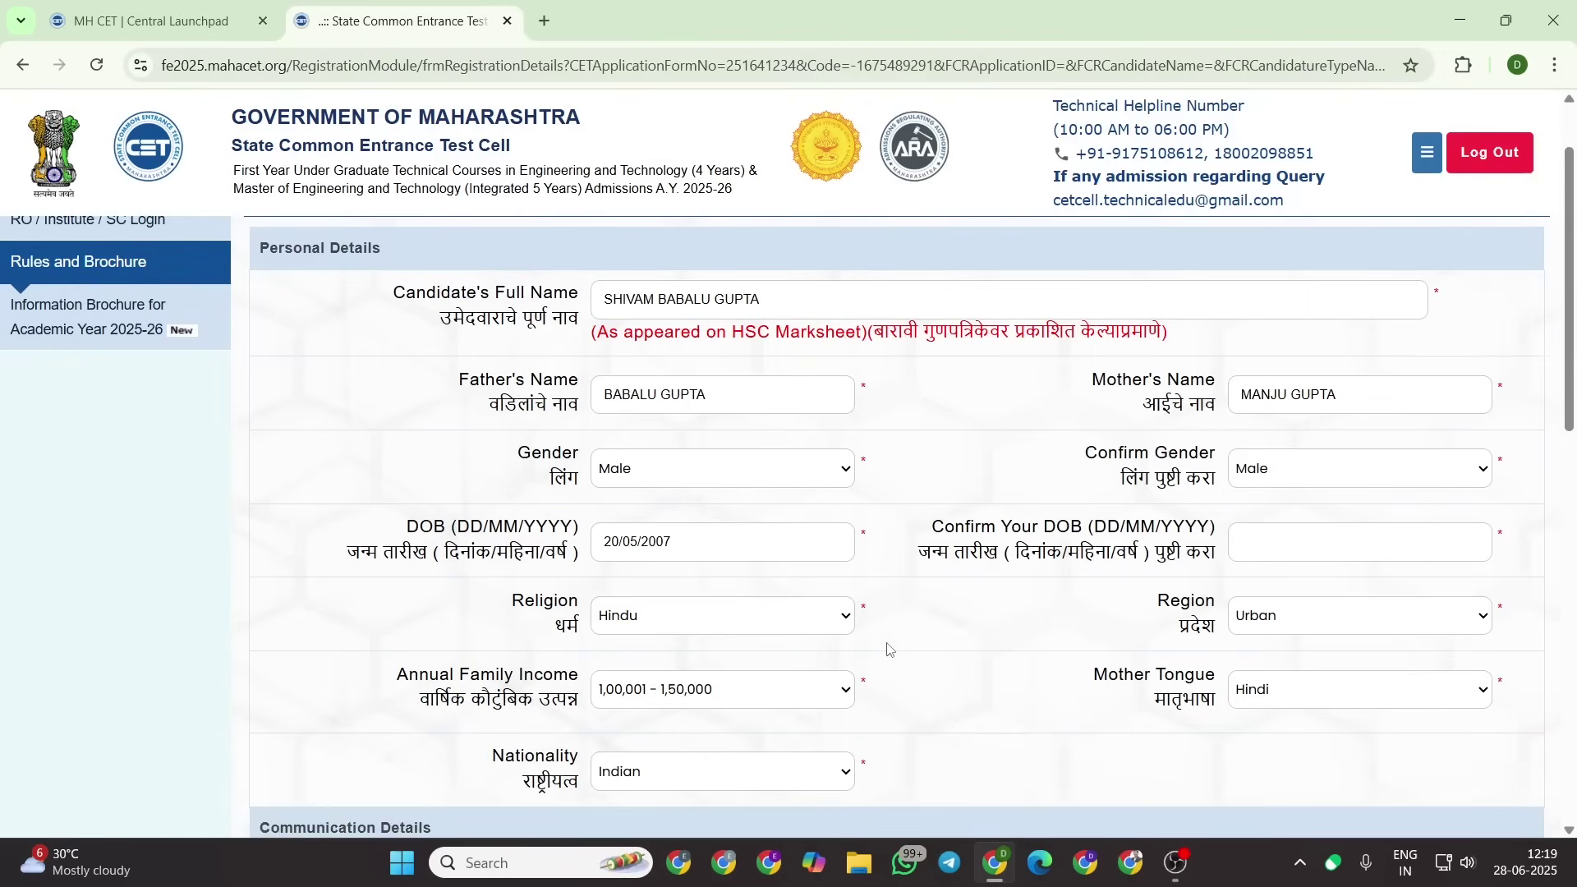
scroll(889, 650, up, 1)
scroll(889, 650, down, 3)
scroll(888, 650, up, 2)
click(742, 395)
click(810, 304)
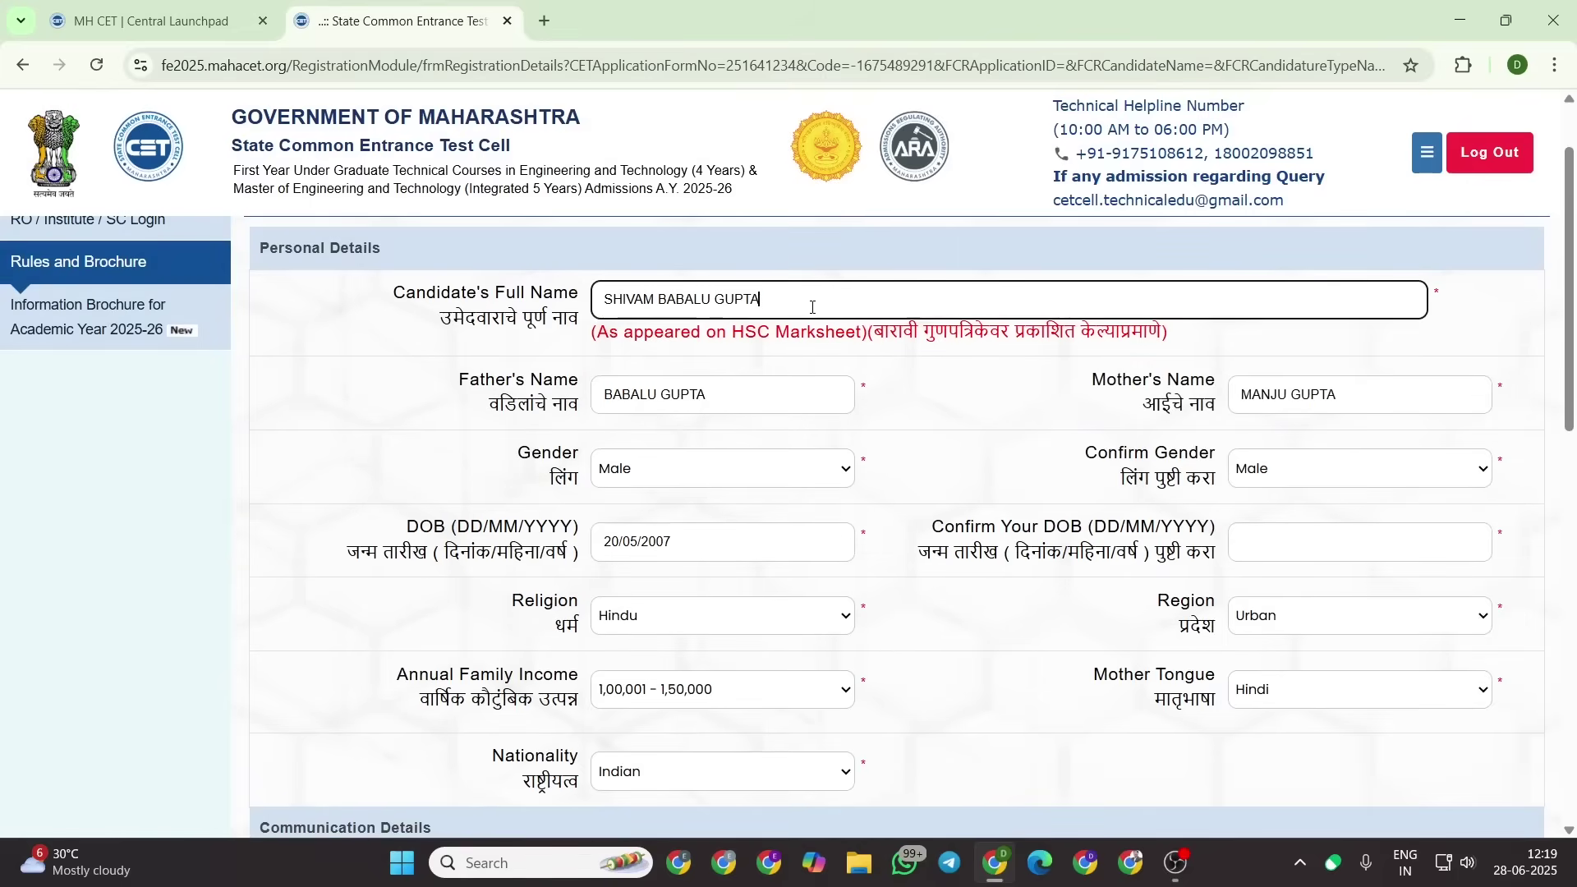
drag(871, 322, 594, 333)
click(756, 297)
drag(756, 297, 1165, 333)
click(830, 339)
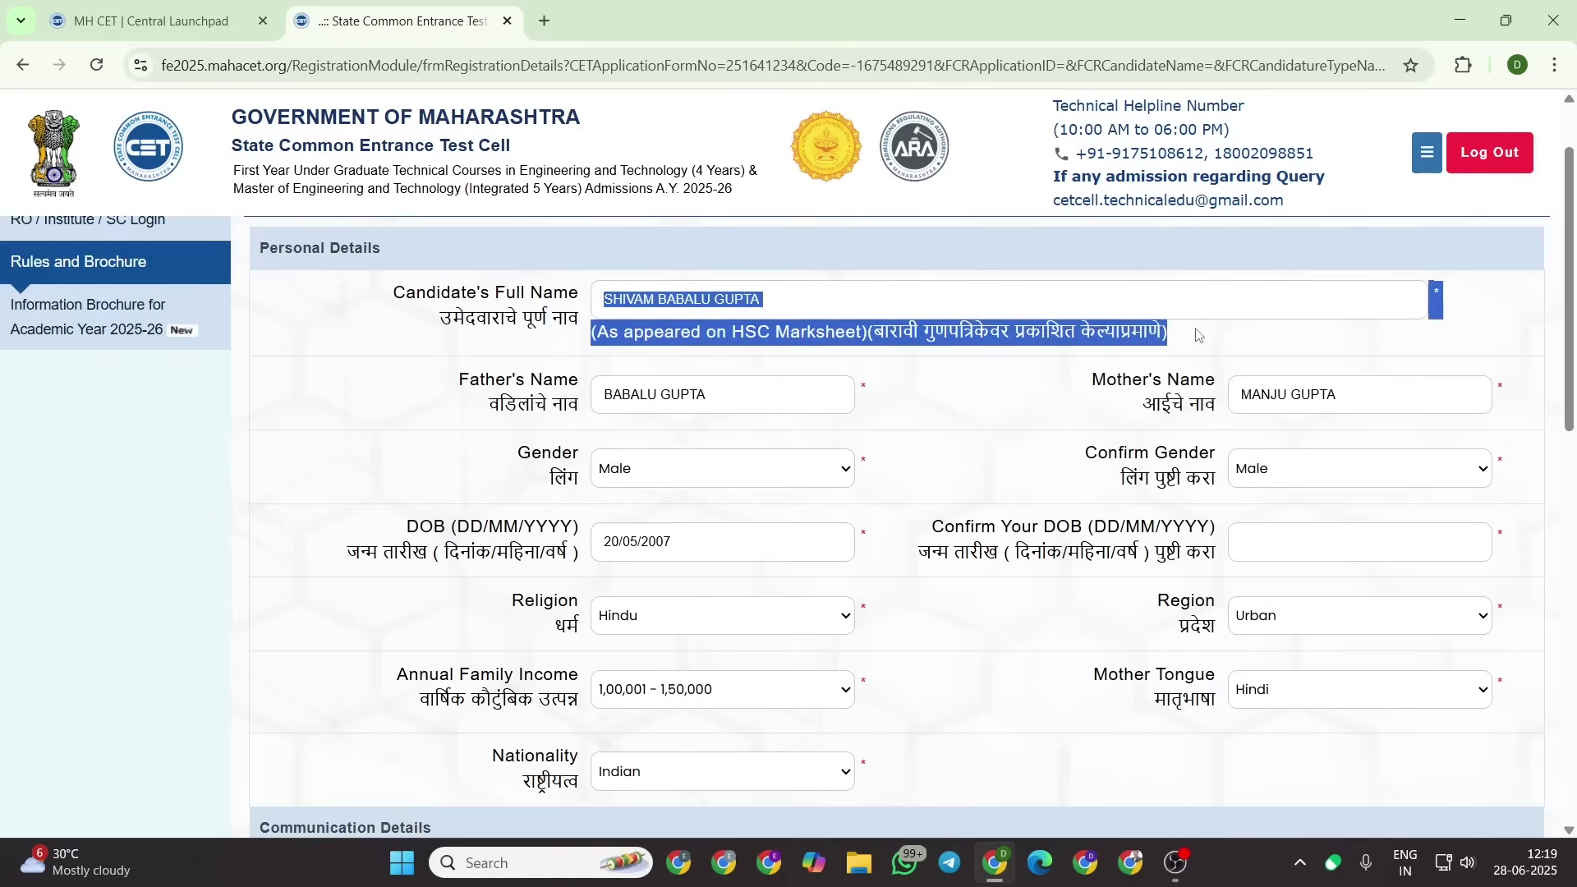
triple_click(1158, 328)
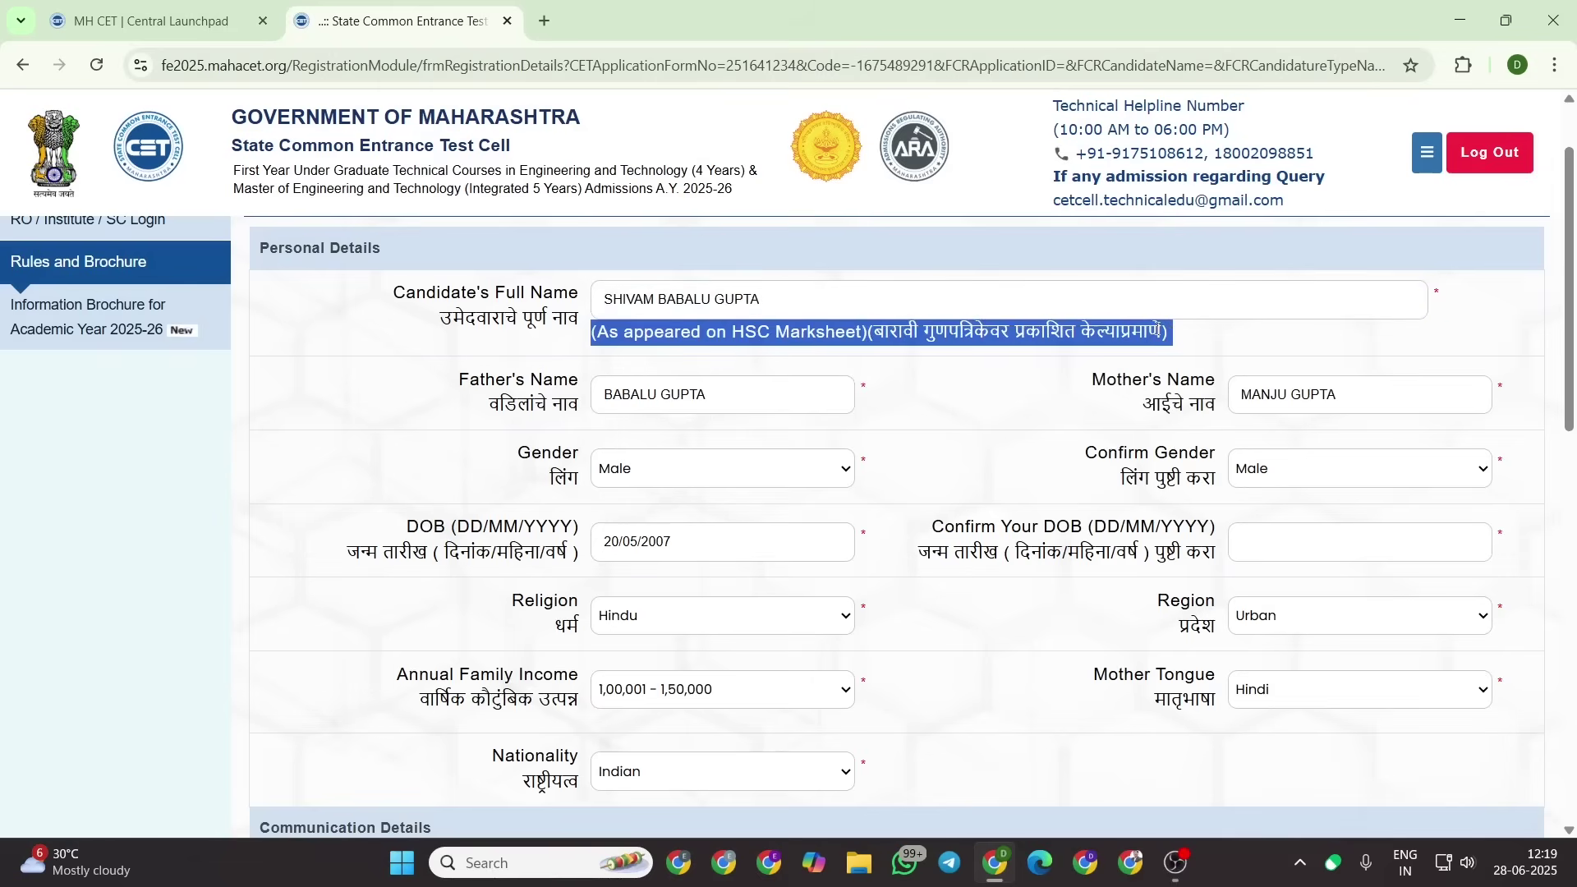
click(915, 397)
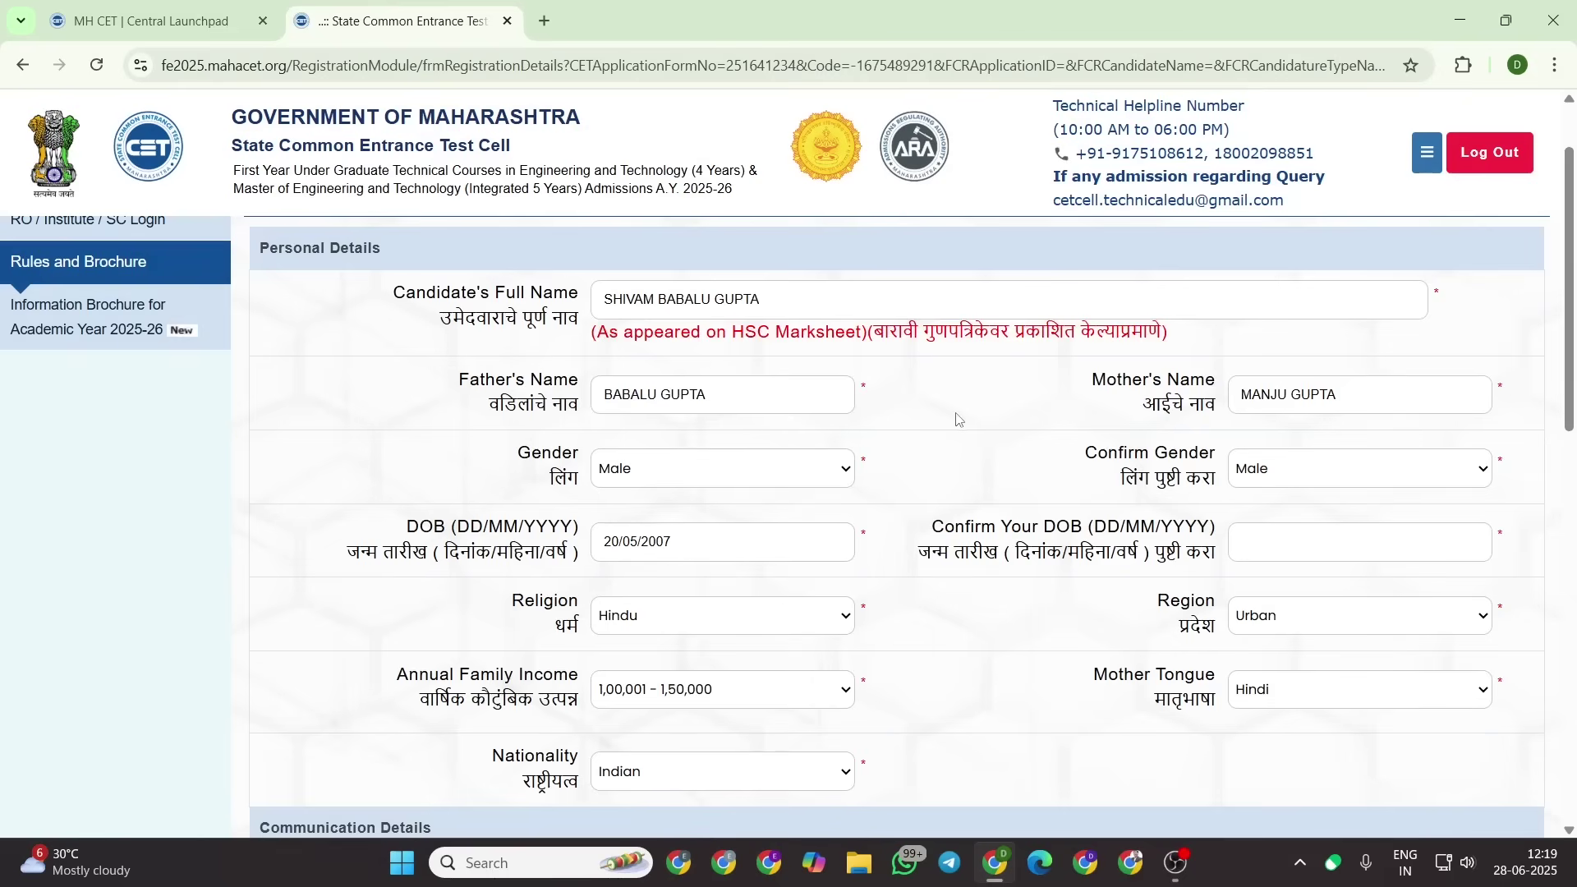
triple_click(625, 336)
click(719, 338)
click(820, 297)
click(904, 372)
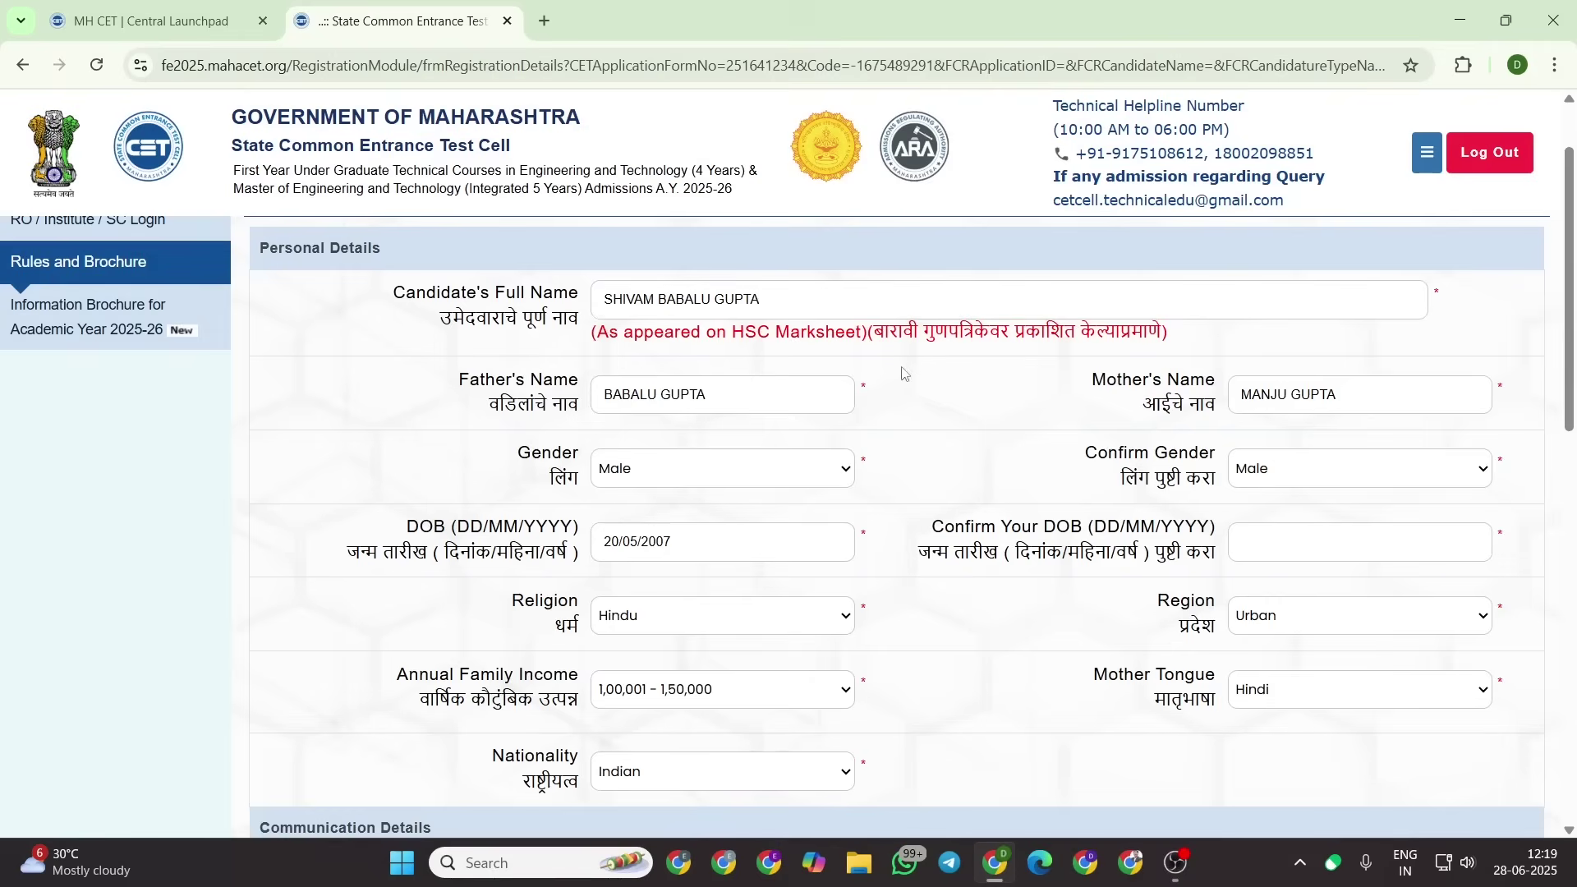
click(803, 395)
click(920, 415)
click(1274, 547)
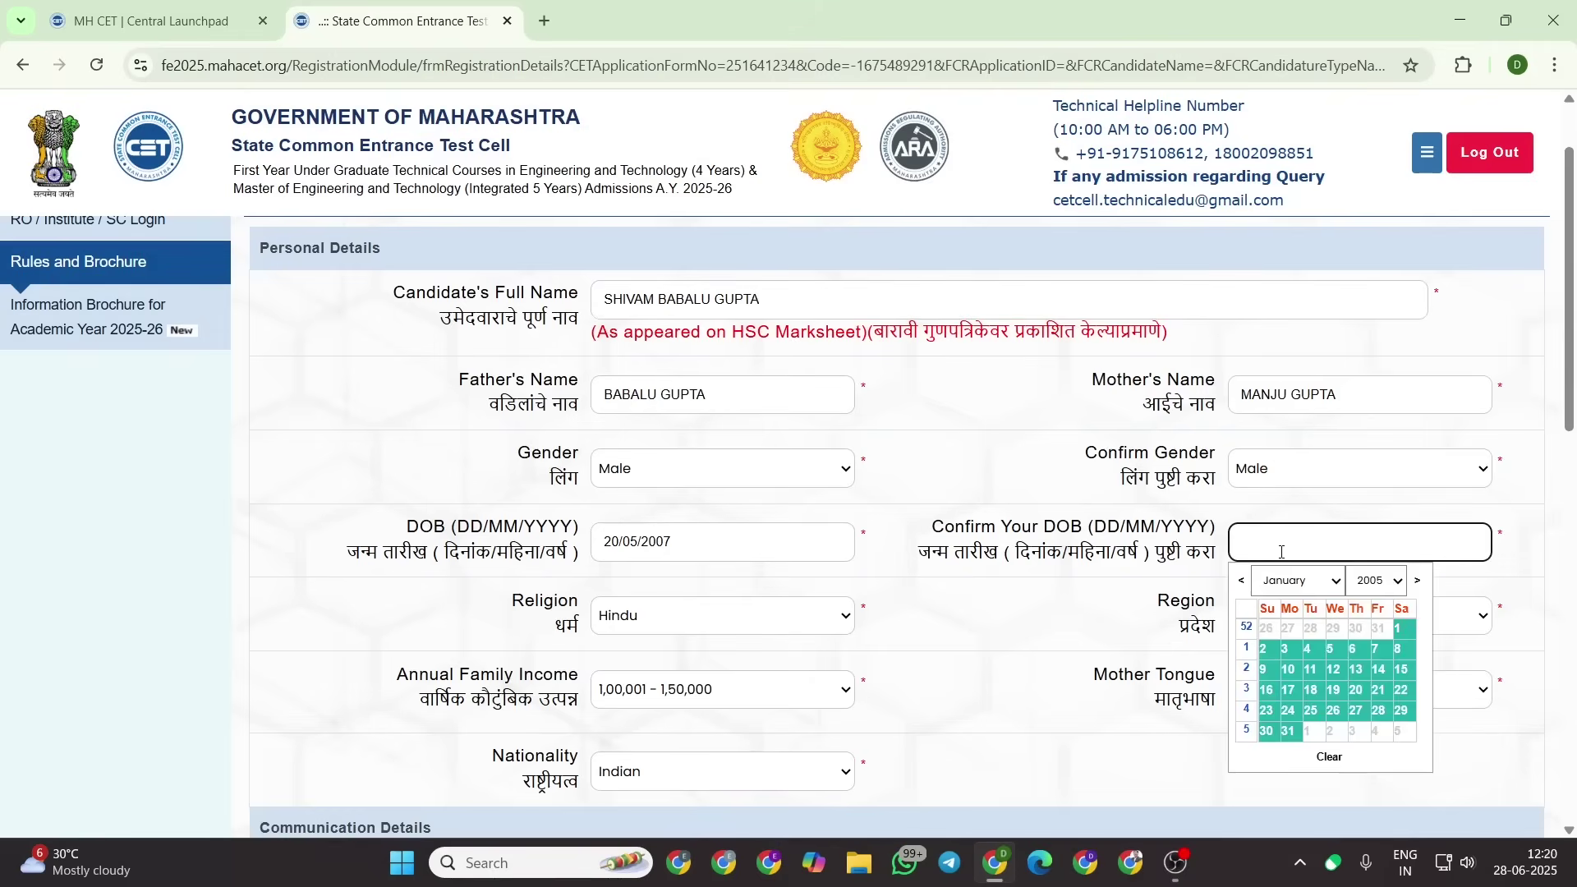
click(1377, 581)
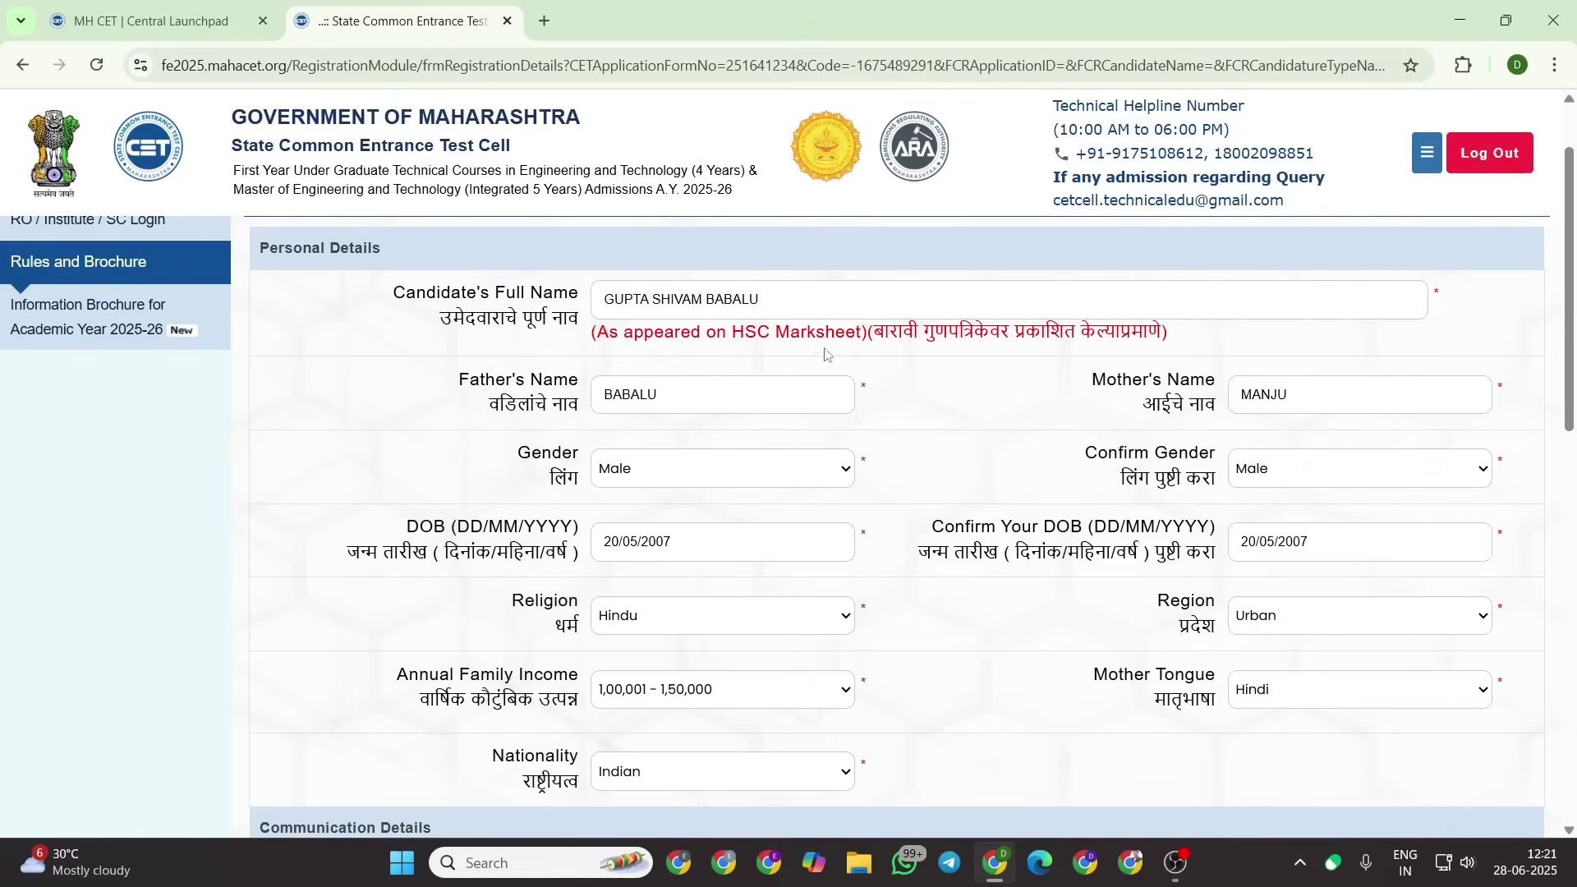
triple_click(618, 341)
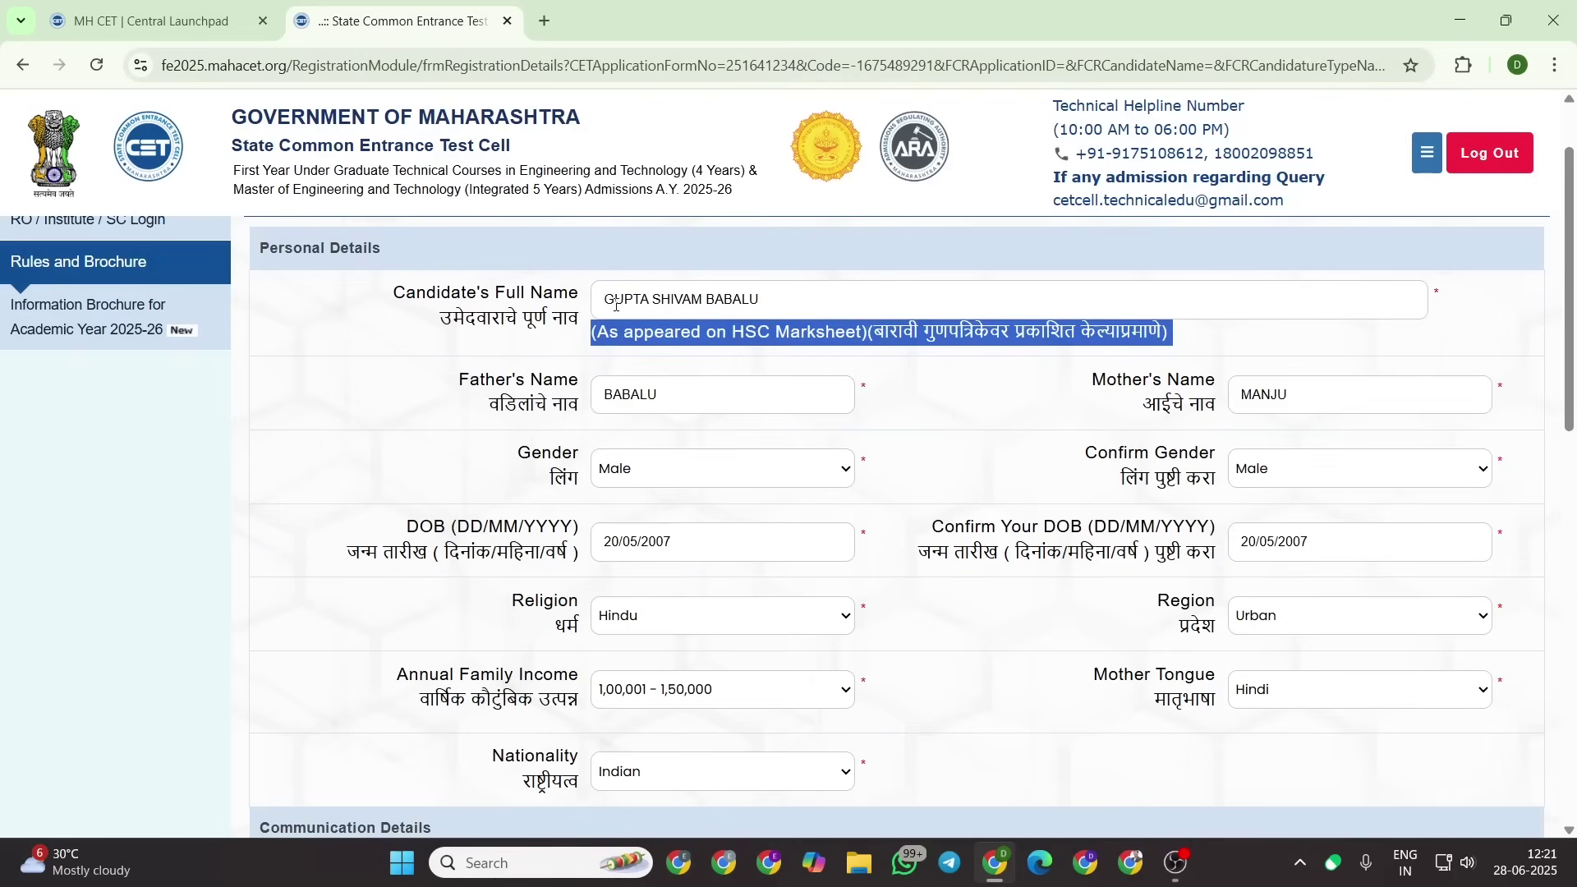
drag(605, 300, 797, 299)
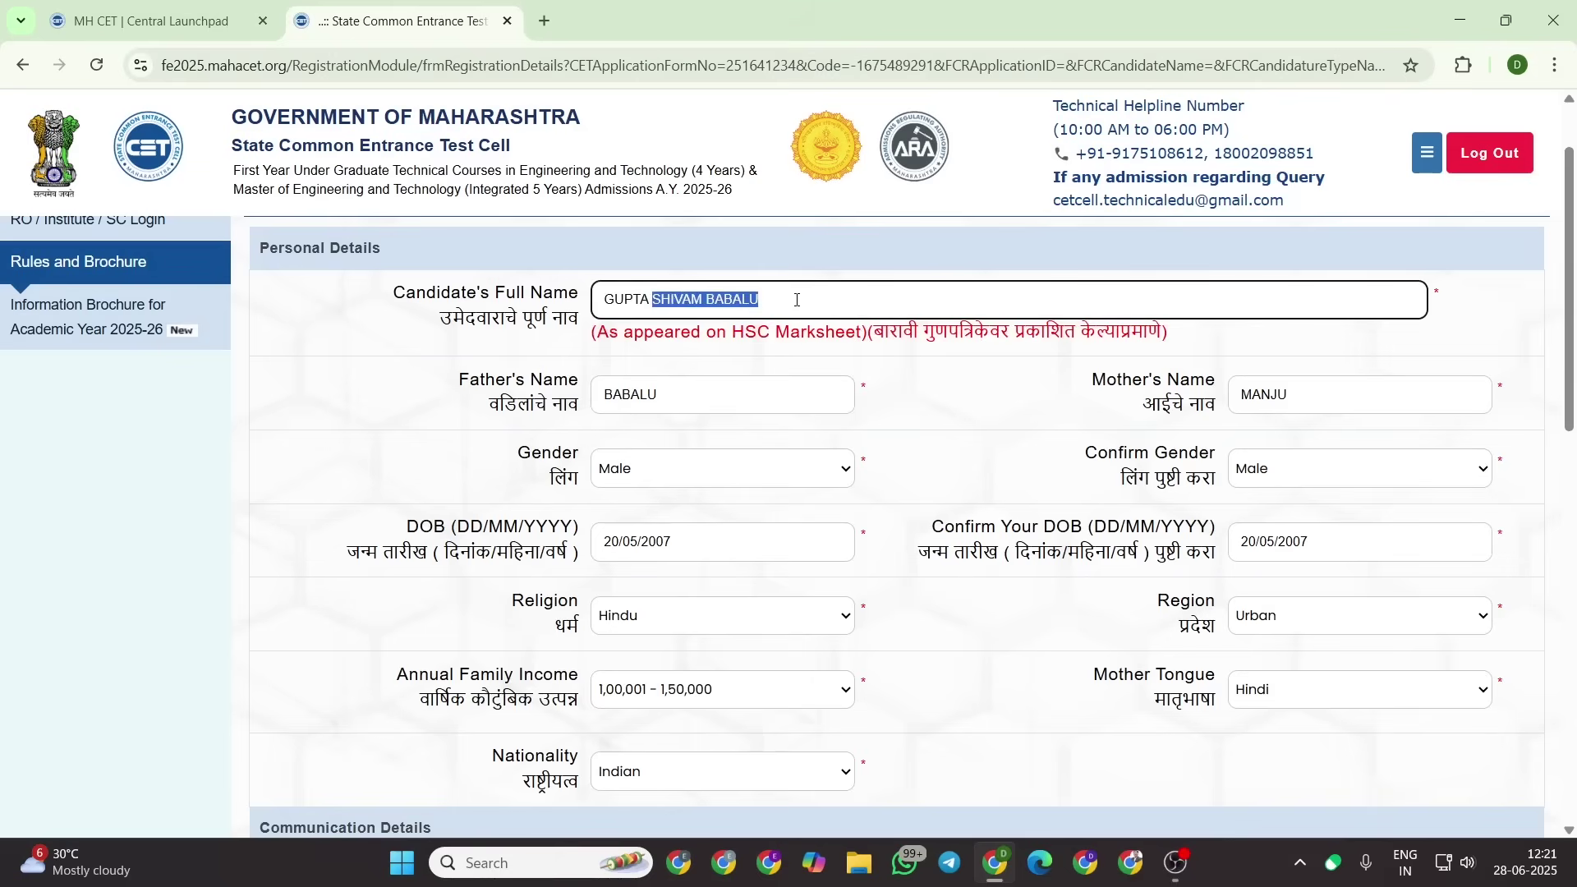
click(822, 298)
click(933, 389)
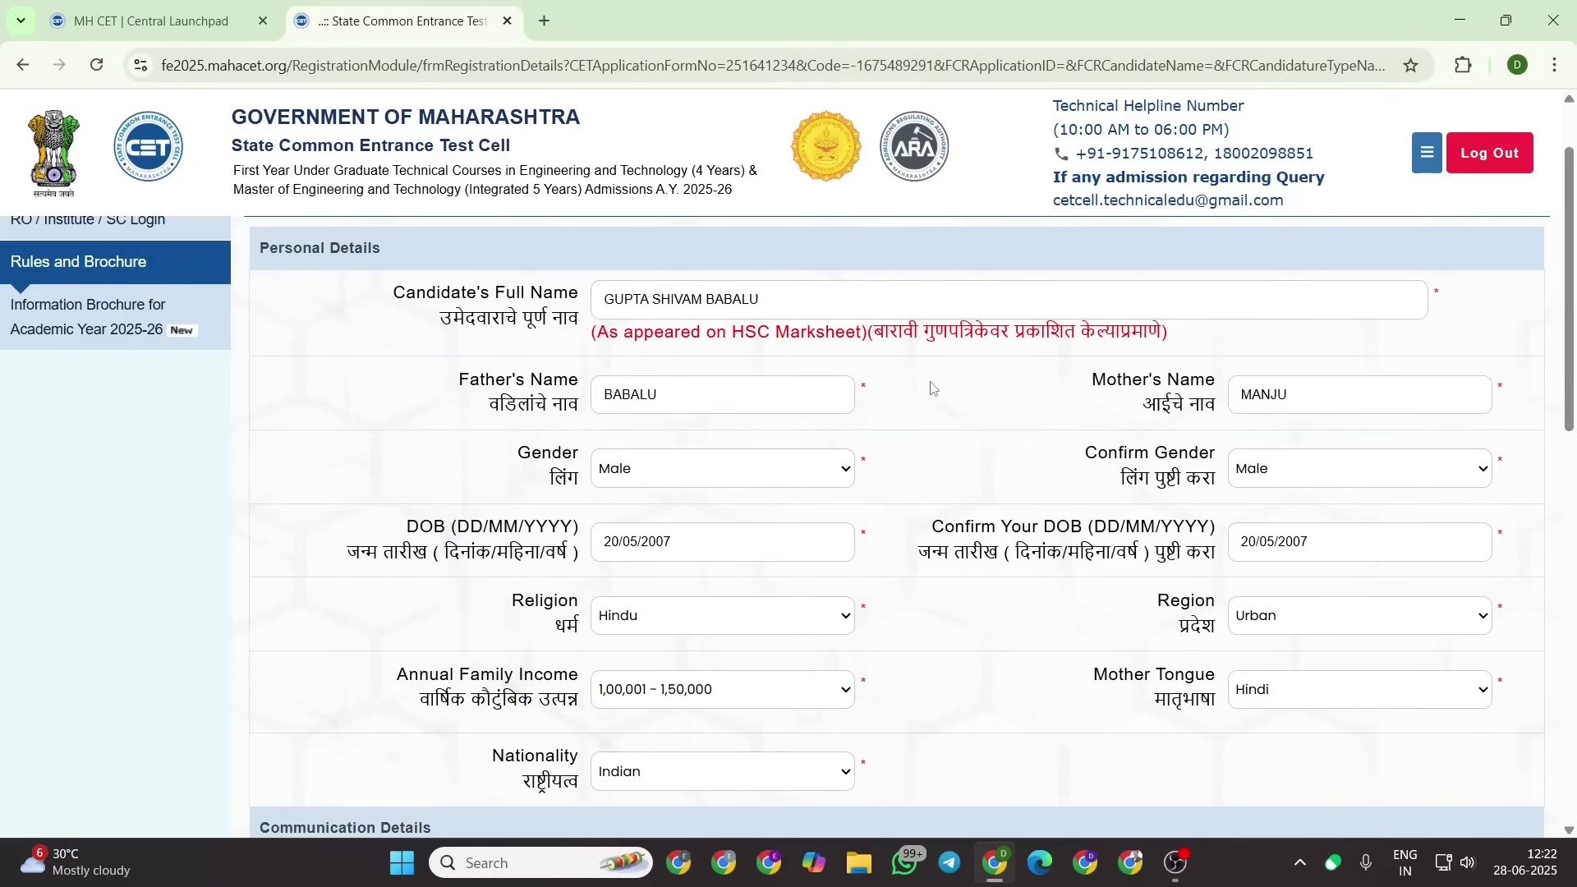
drag(459, 381, 580, 382)
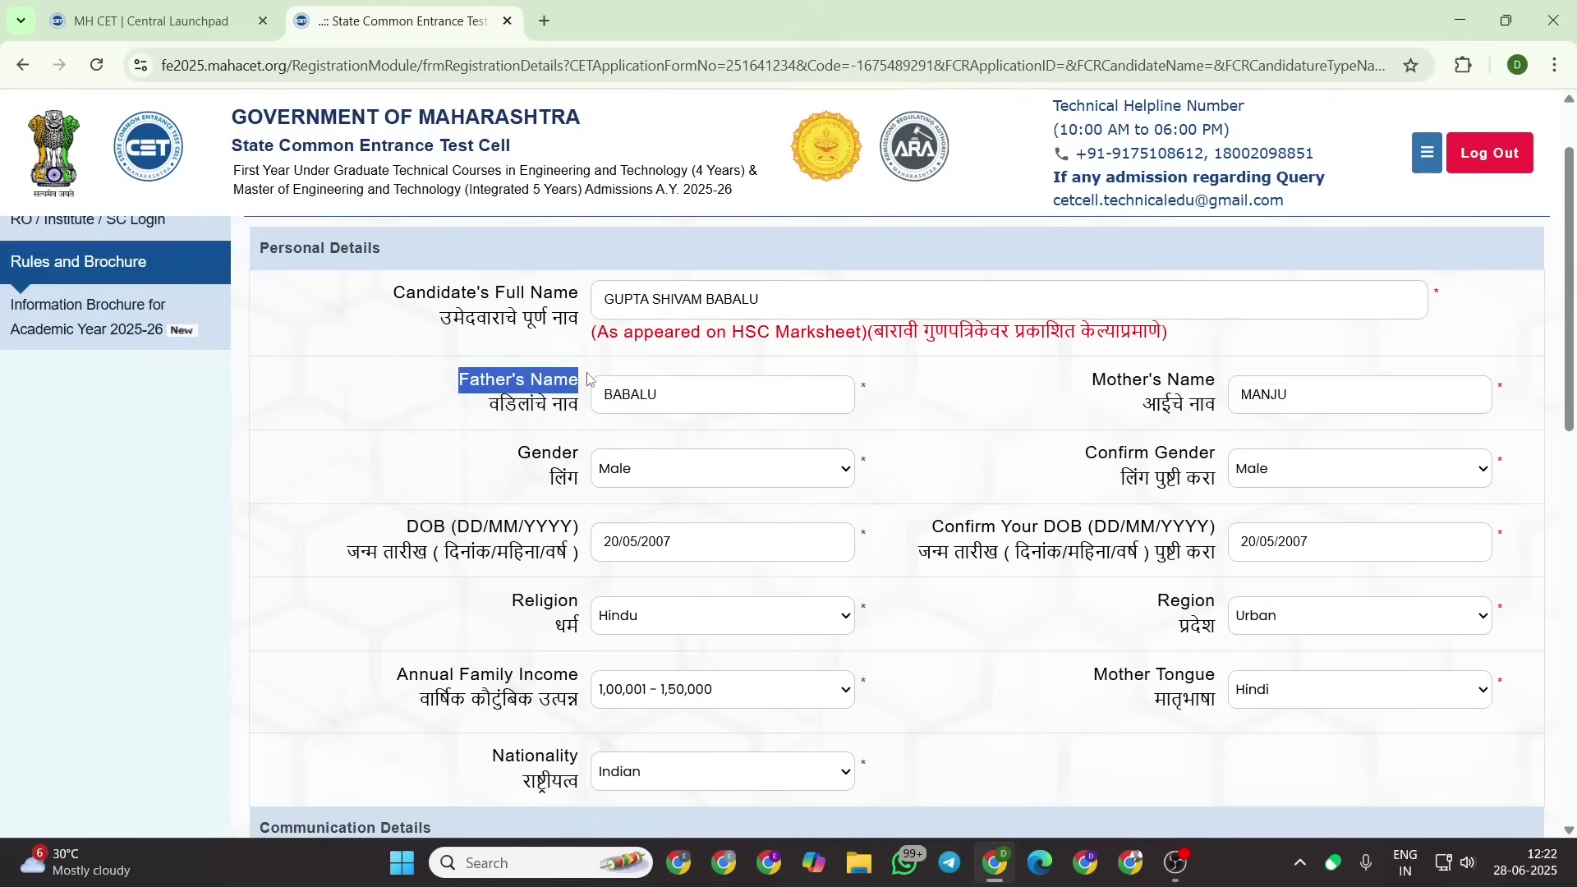
drag(1087, 380, 1254, 401)
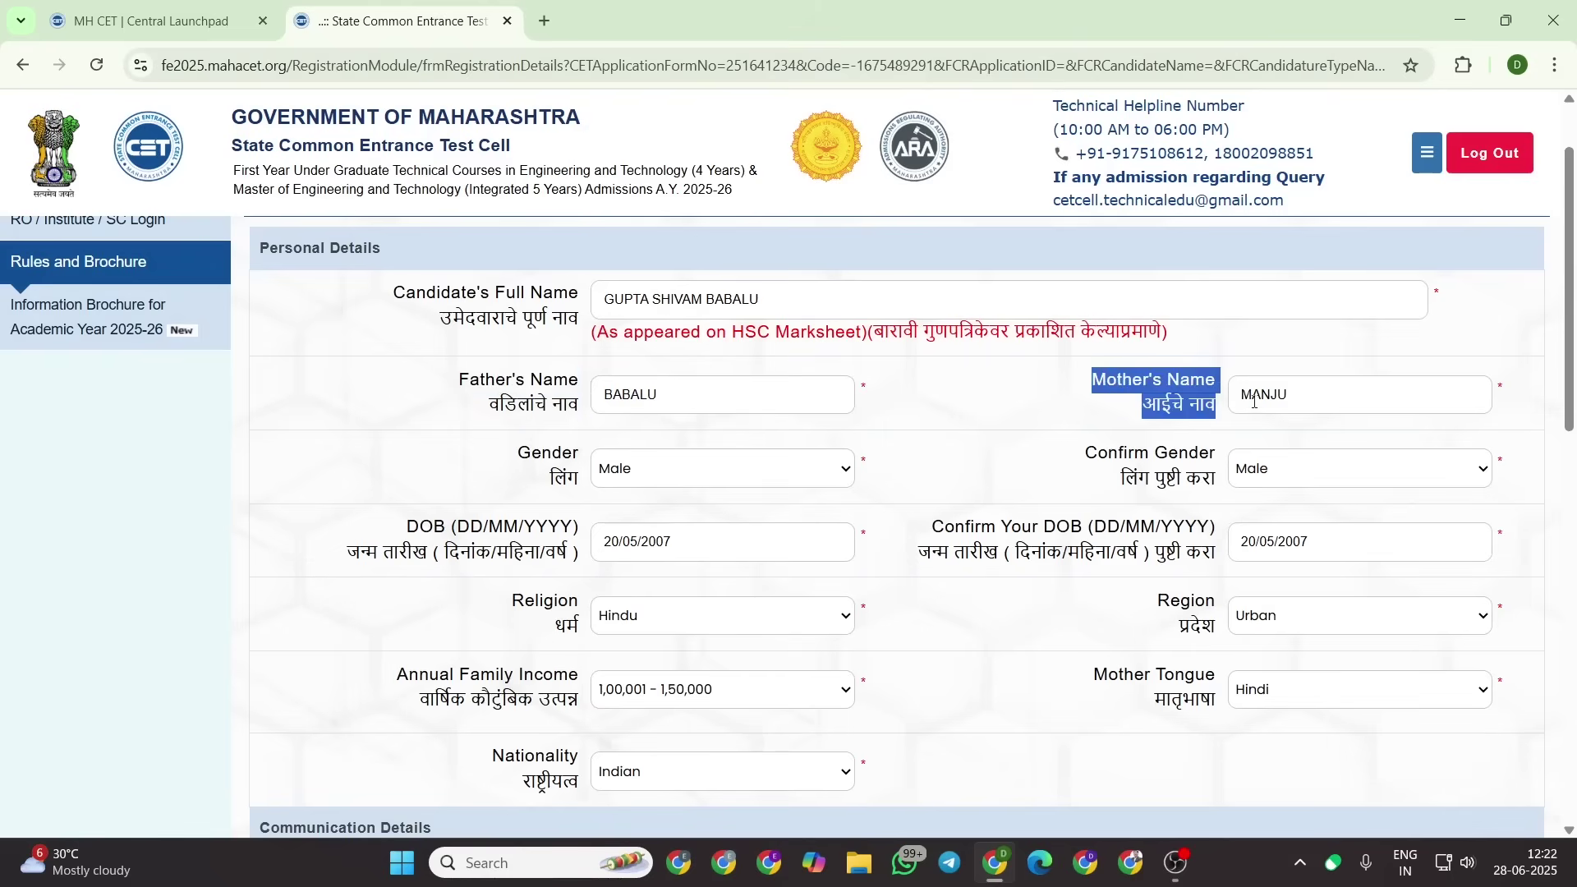
click(1199, 423)
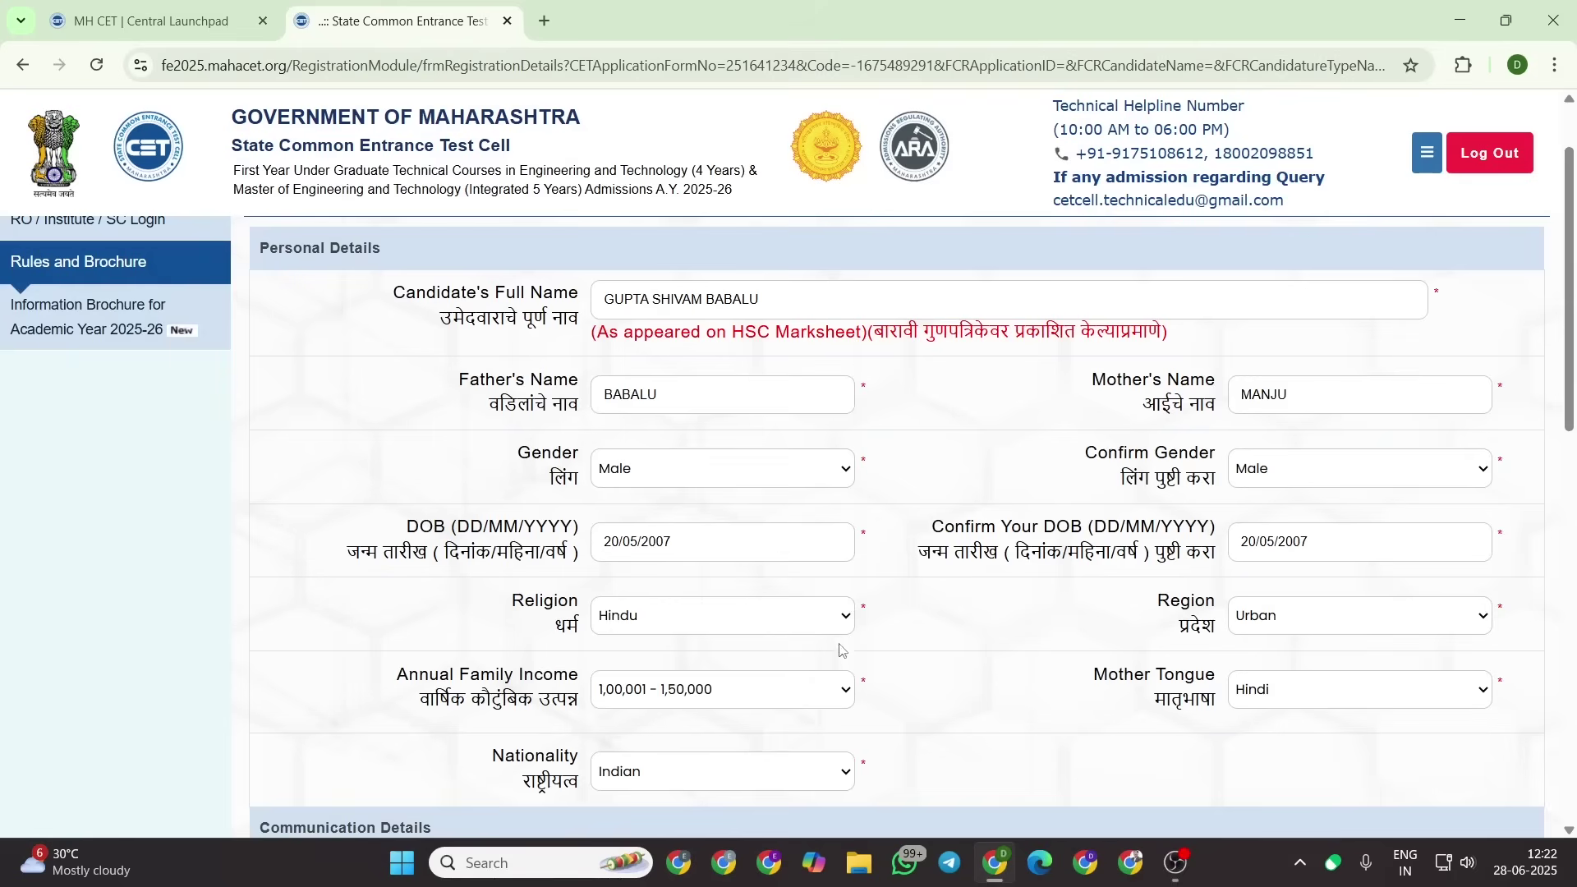
Keep Hindi as the Mother Tongue.
scroll(867, 662, down, 1)
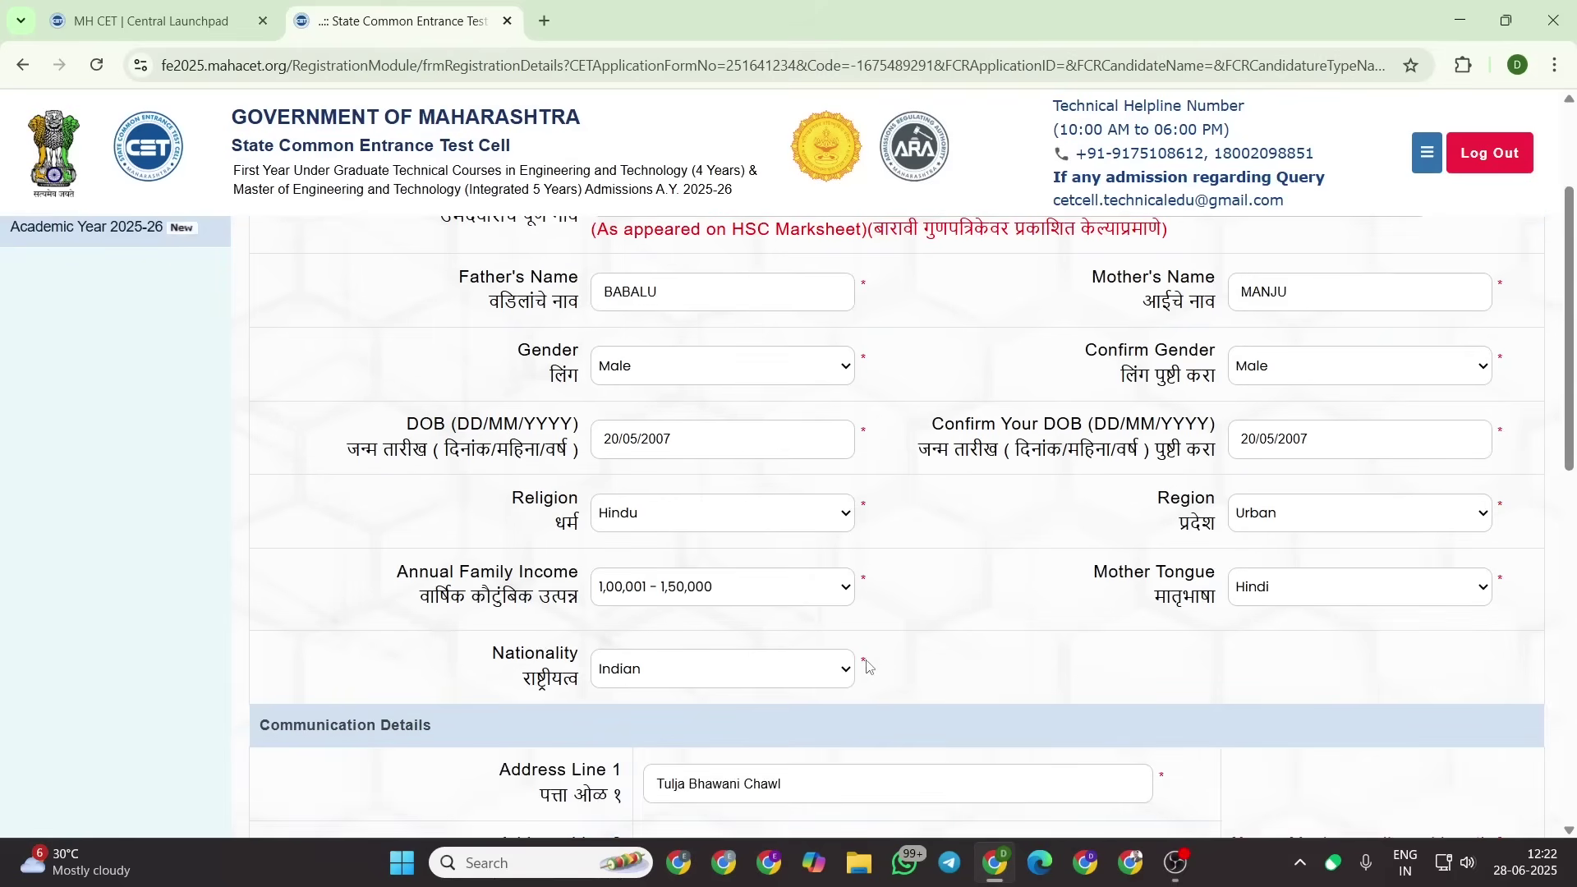
drag(1108, 567, 1228, 577)
click(1229, 577)
drag(1080, 580, 1233, 602)
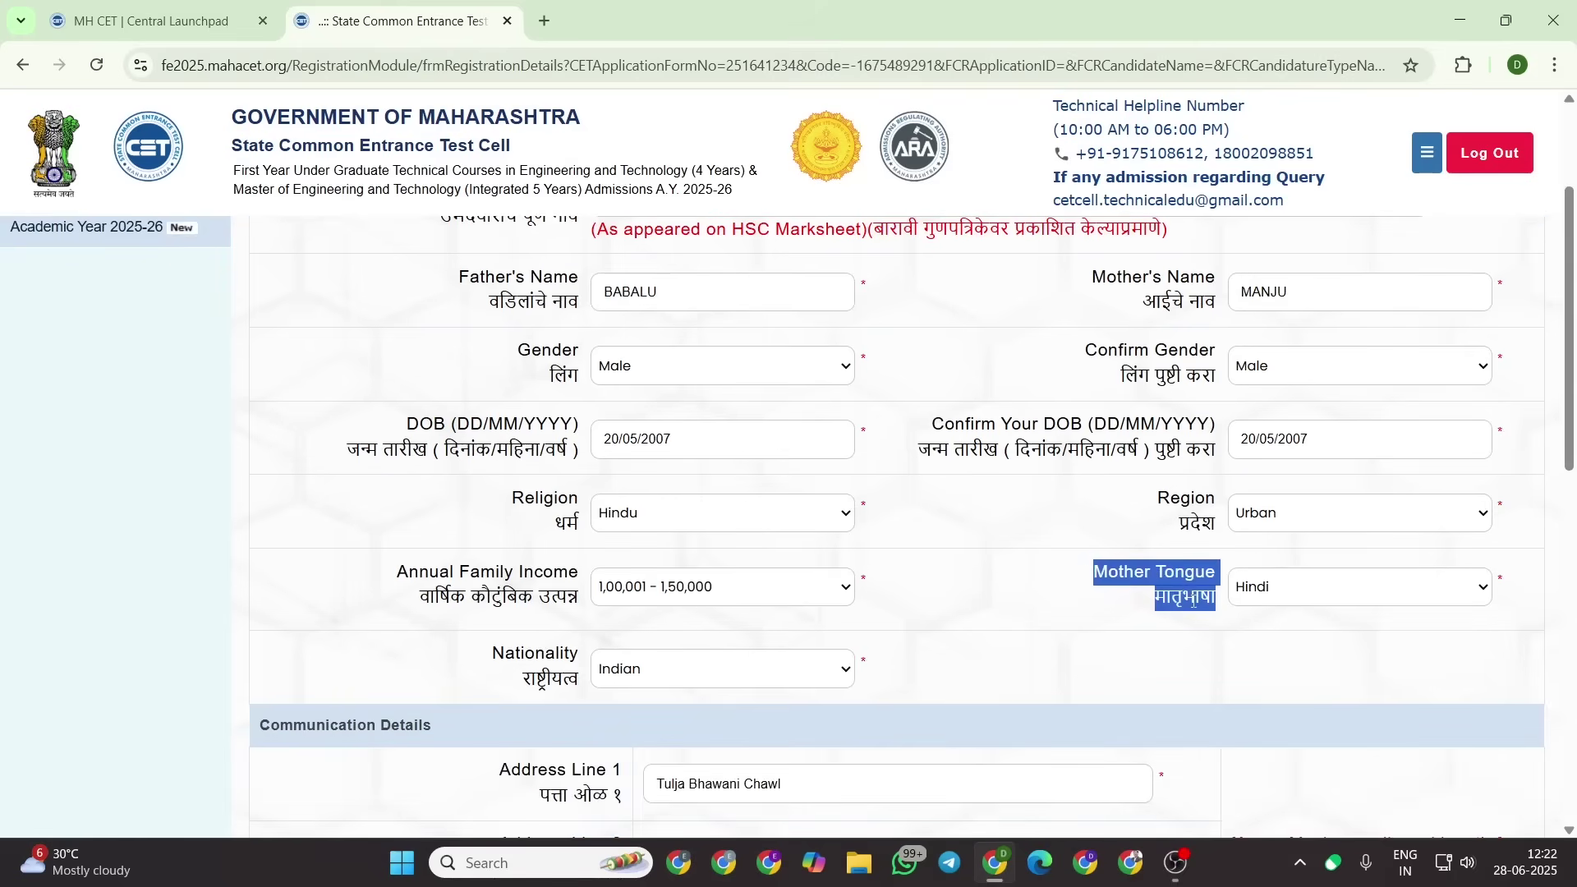
click(1073, 568)
drag(1098, 574, 1213, 606)
click(1289, 603)
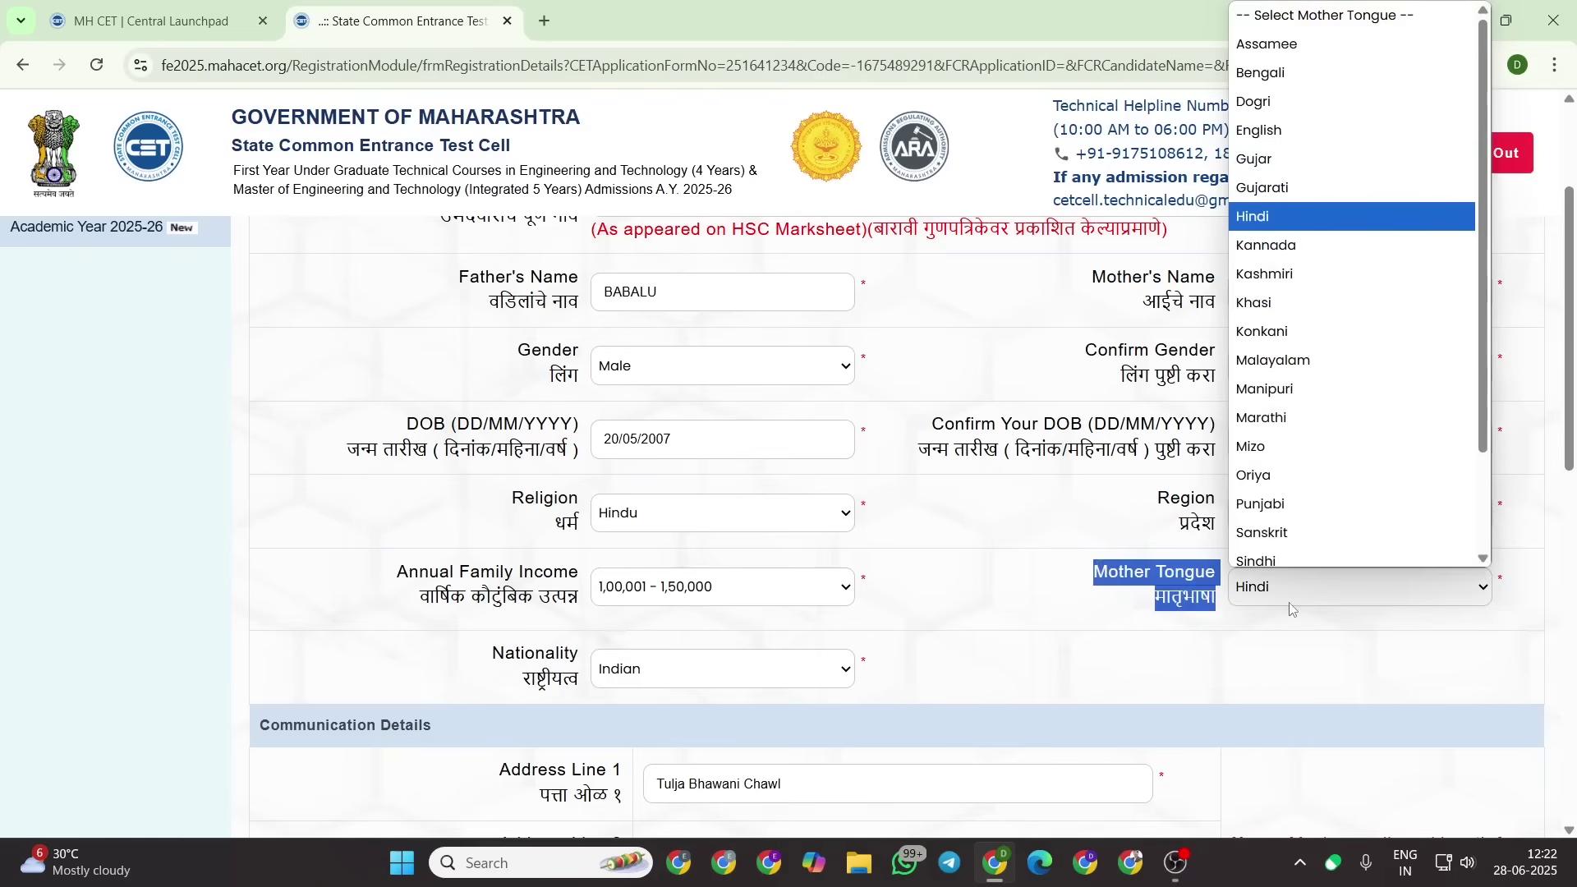
scroll(1281, 559, down, 2)
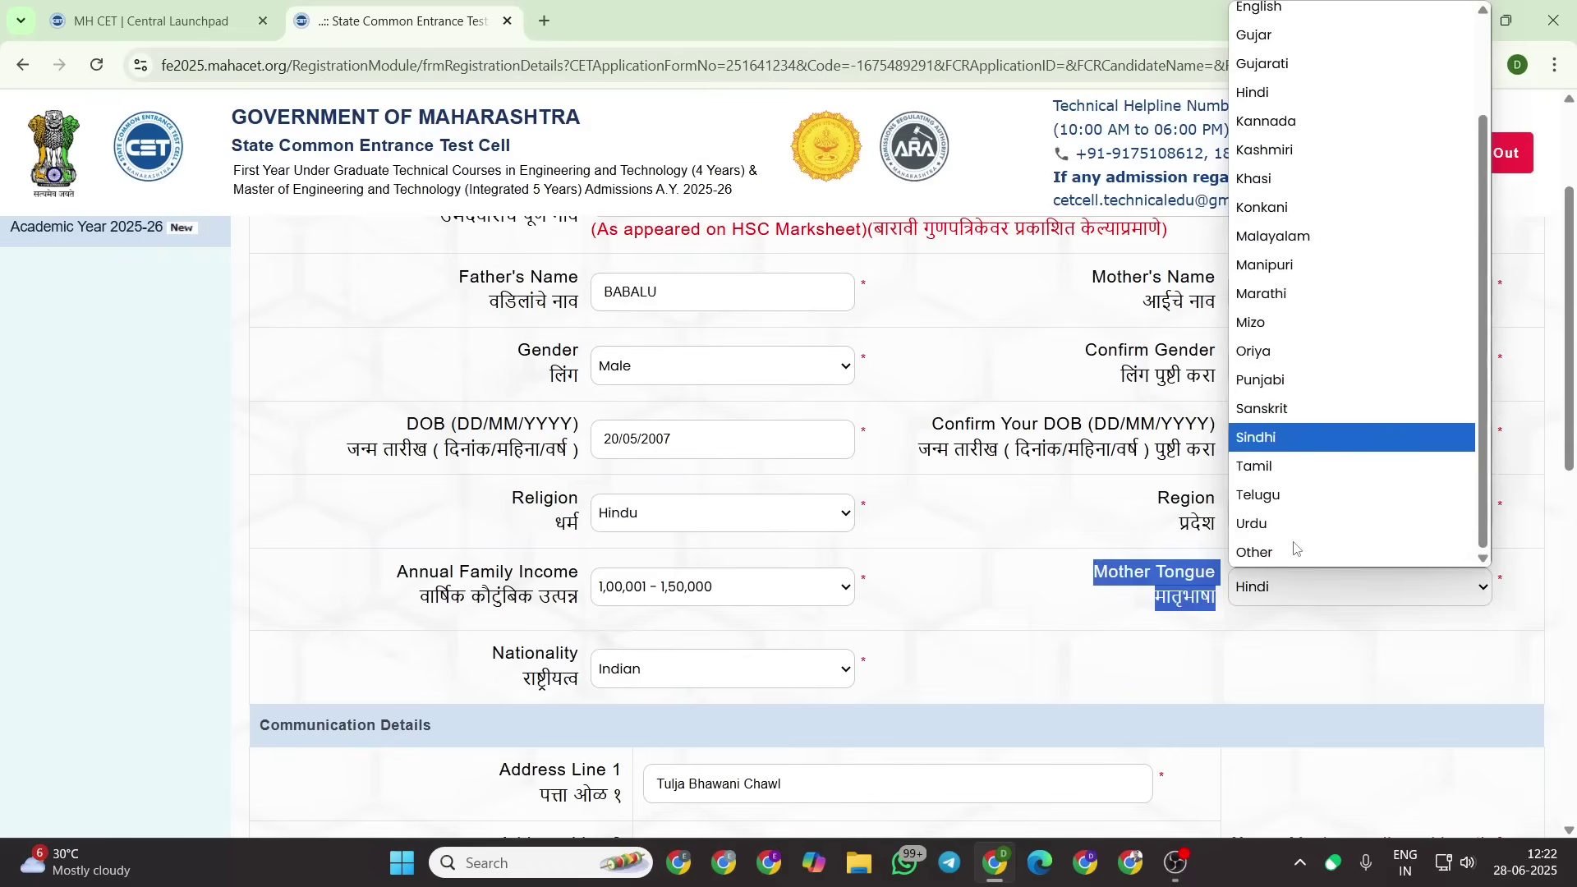
scroll(1282, 559, up, 2)
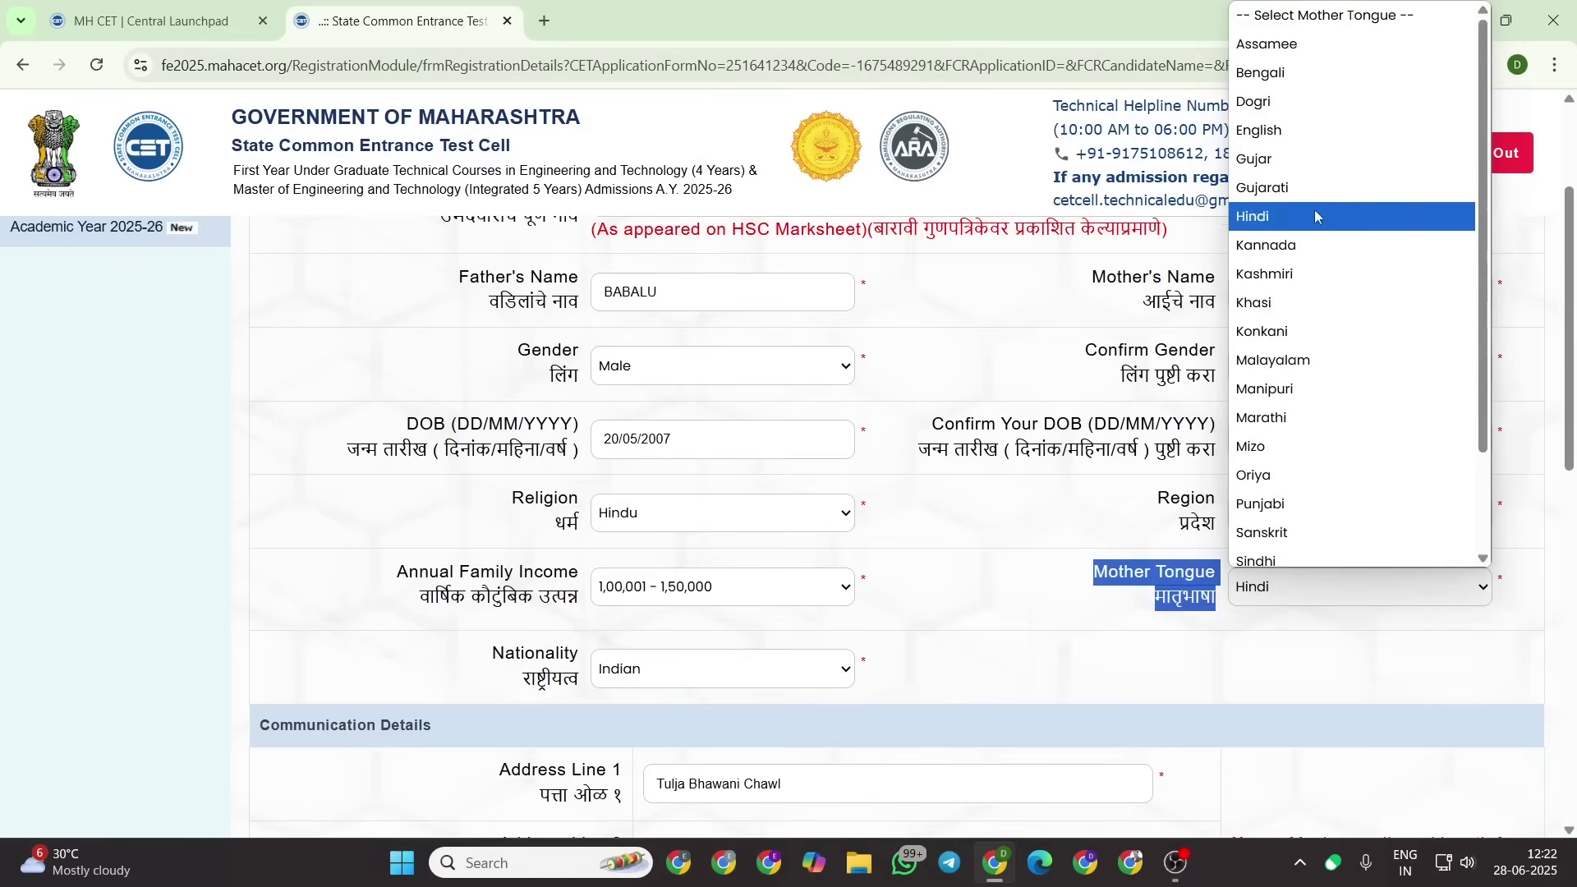
scroll(1294, 333, down, 2)
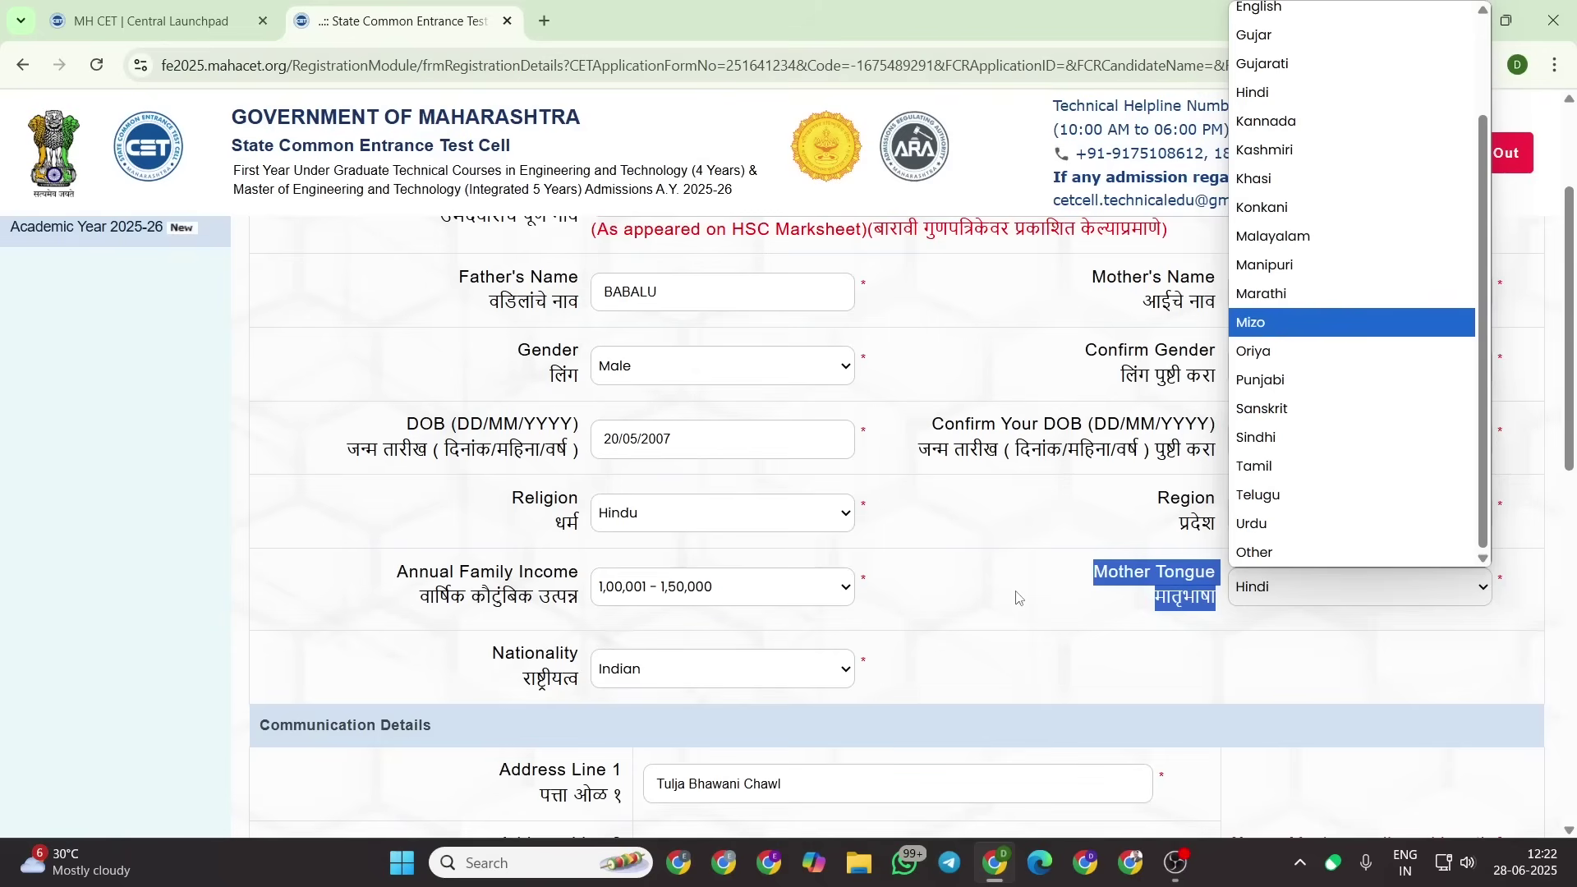
click(1088, 575)
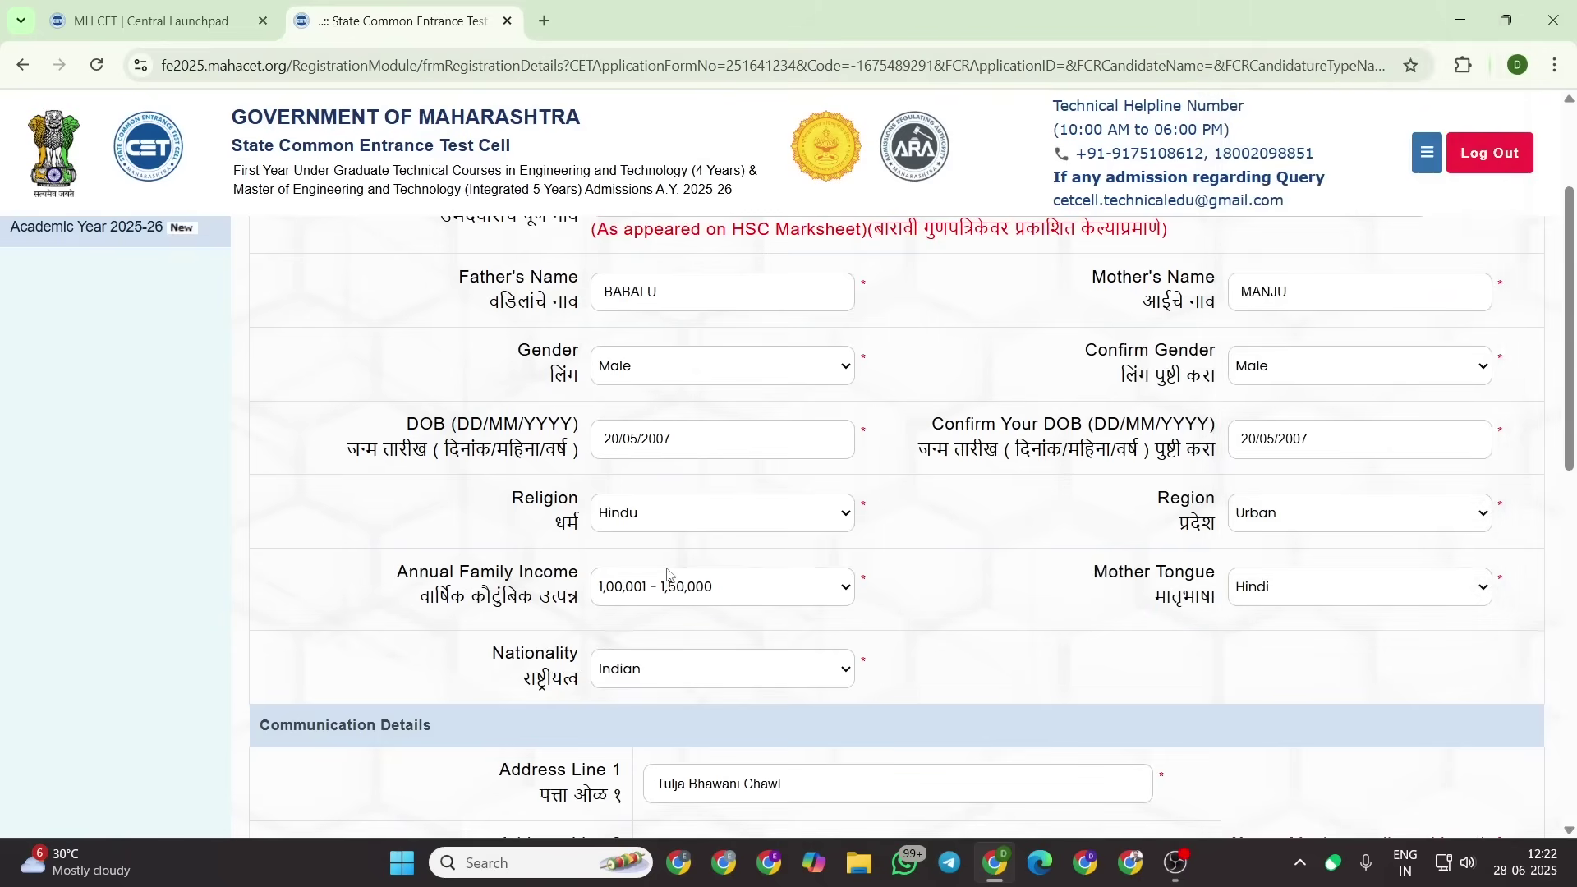
Keep Religion set to Hindu.
scroll(860, 583, down, 2)
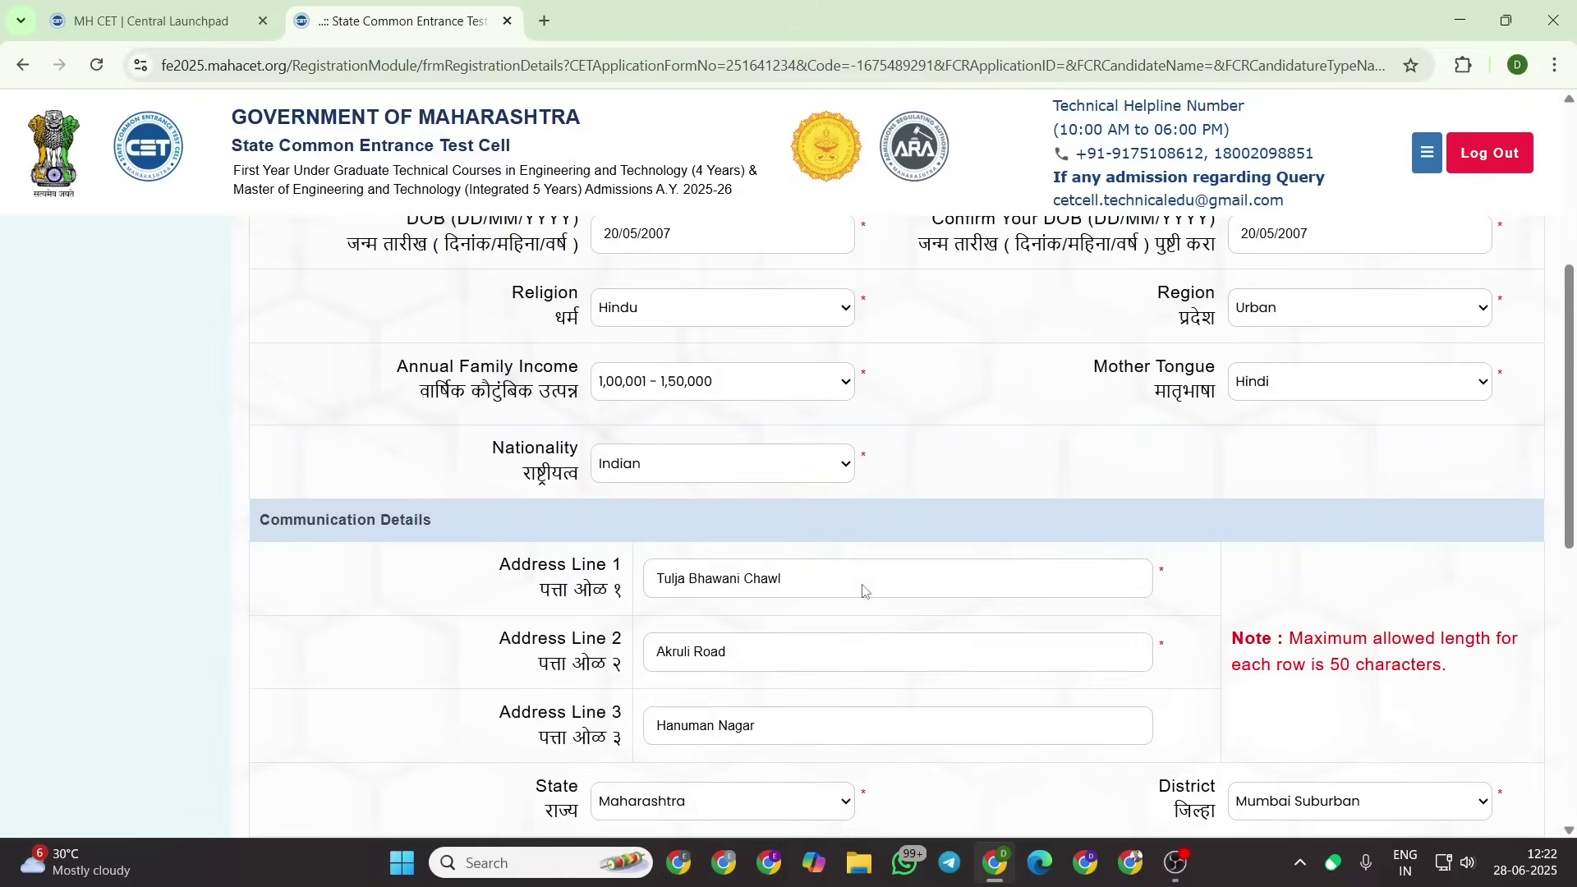
scroll(944, 535, up, 1)
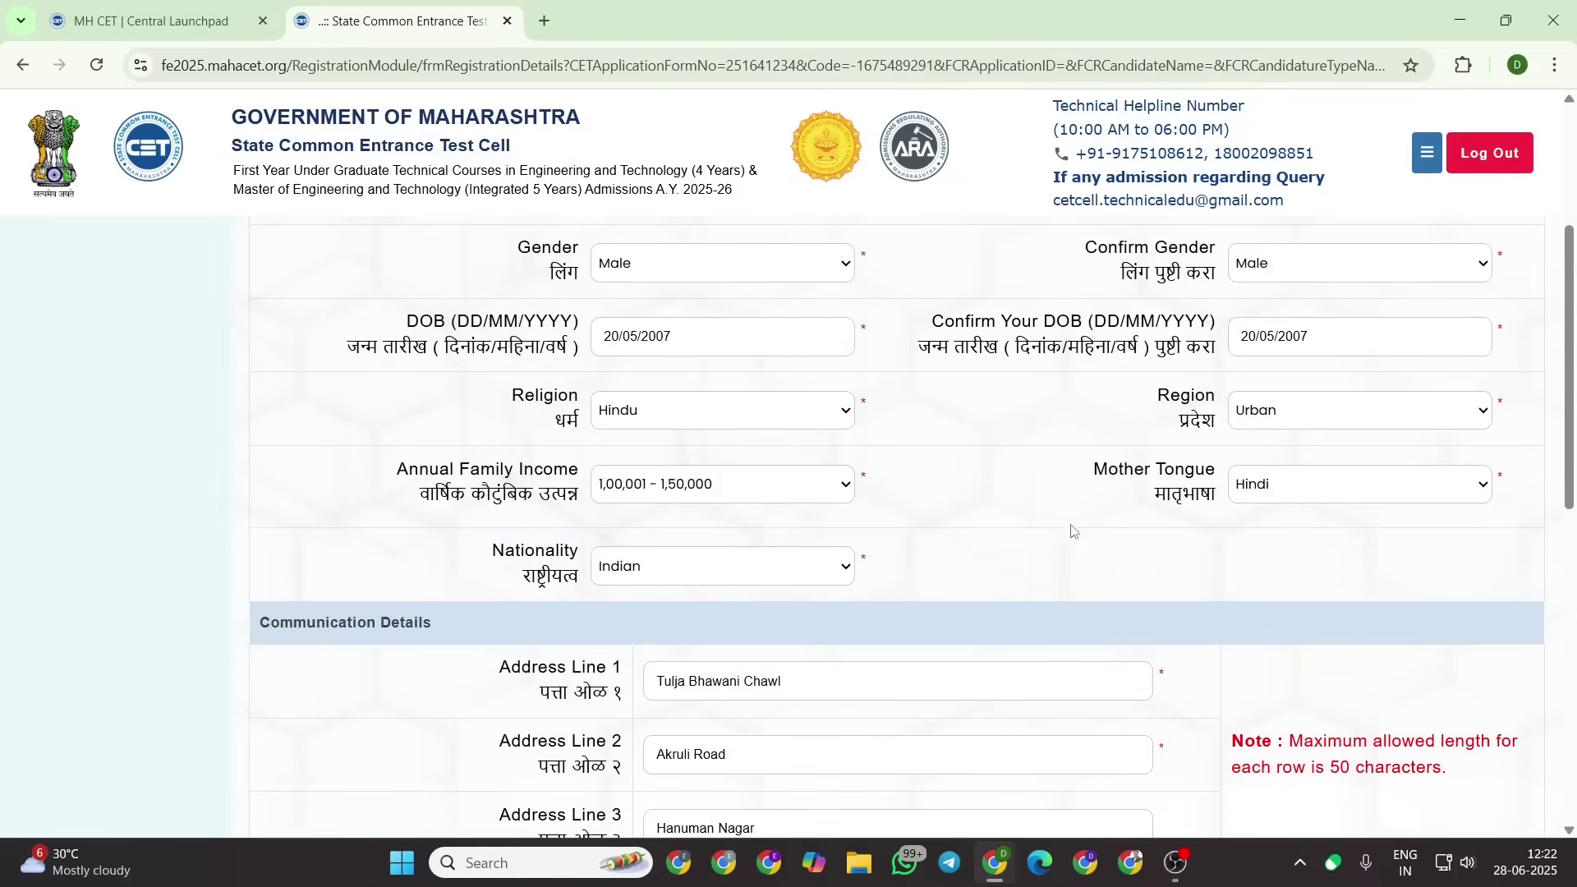
scroll(1074, 531, up, 1)
click(662, 512)
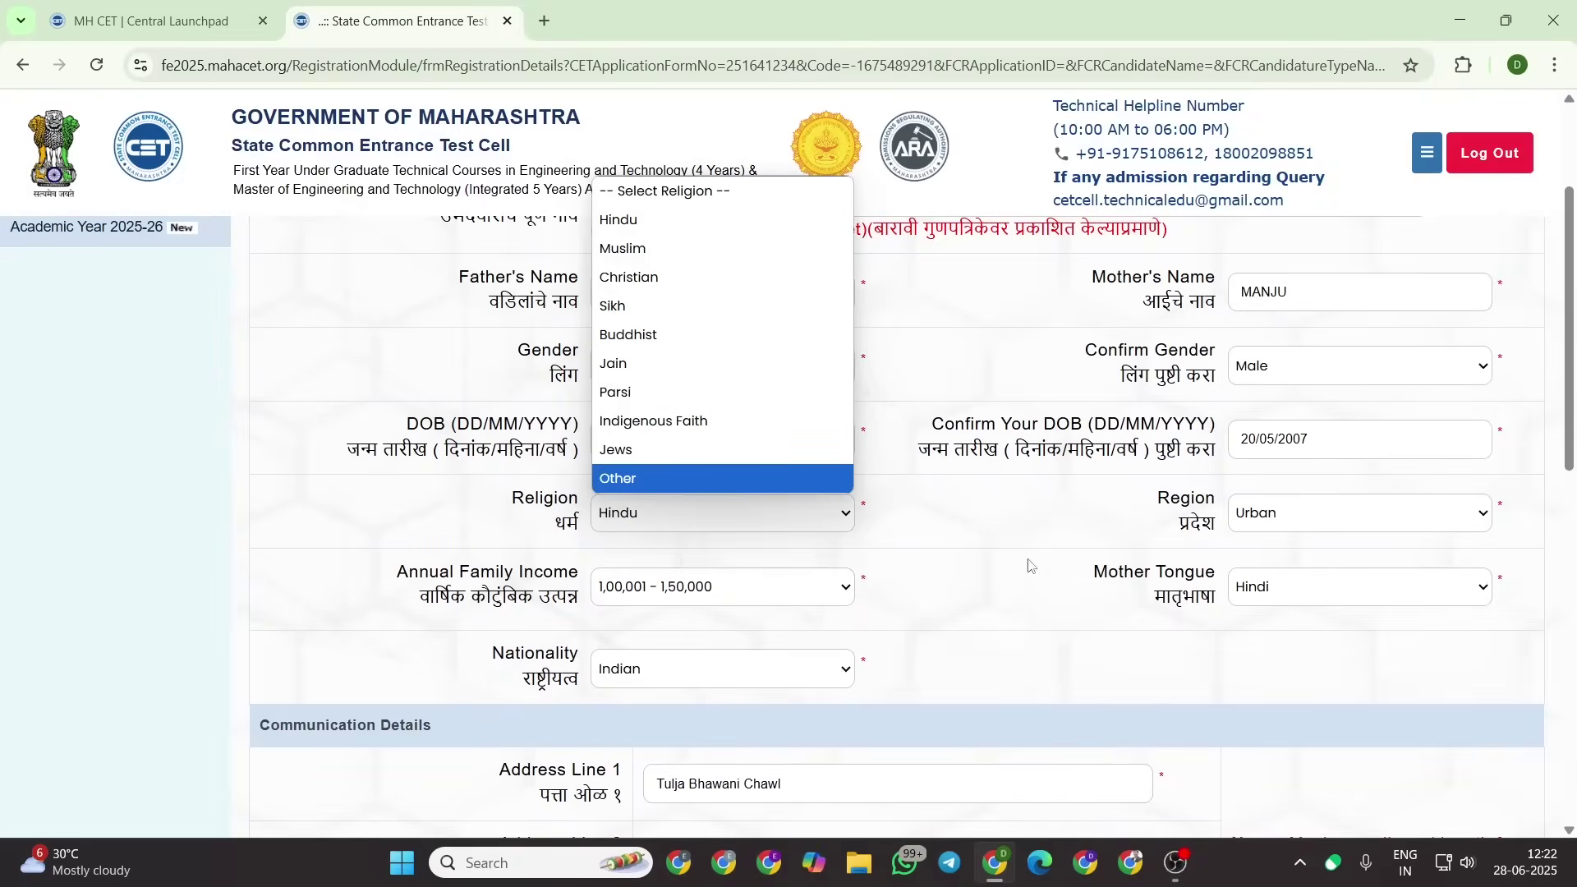
click(1004, 528)
scroll(1005, 528, down, 1)
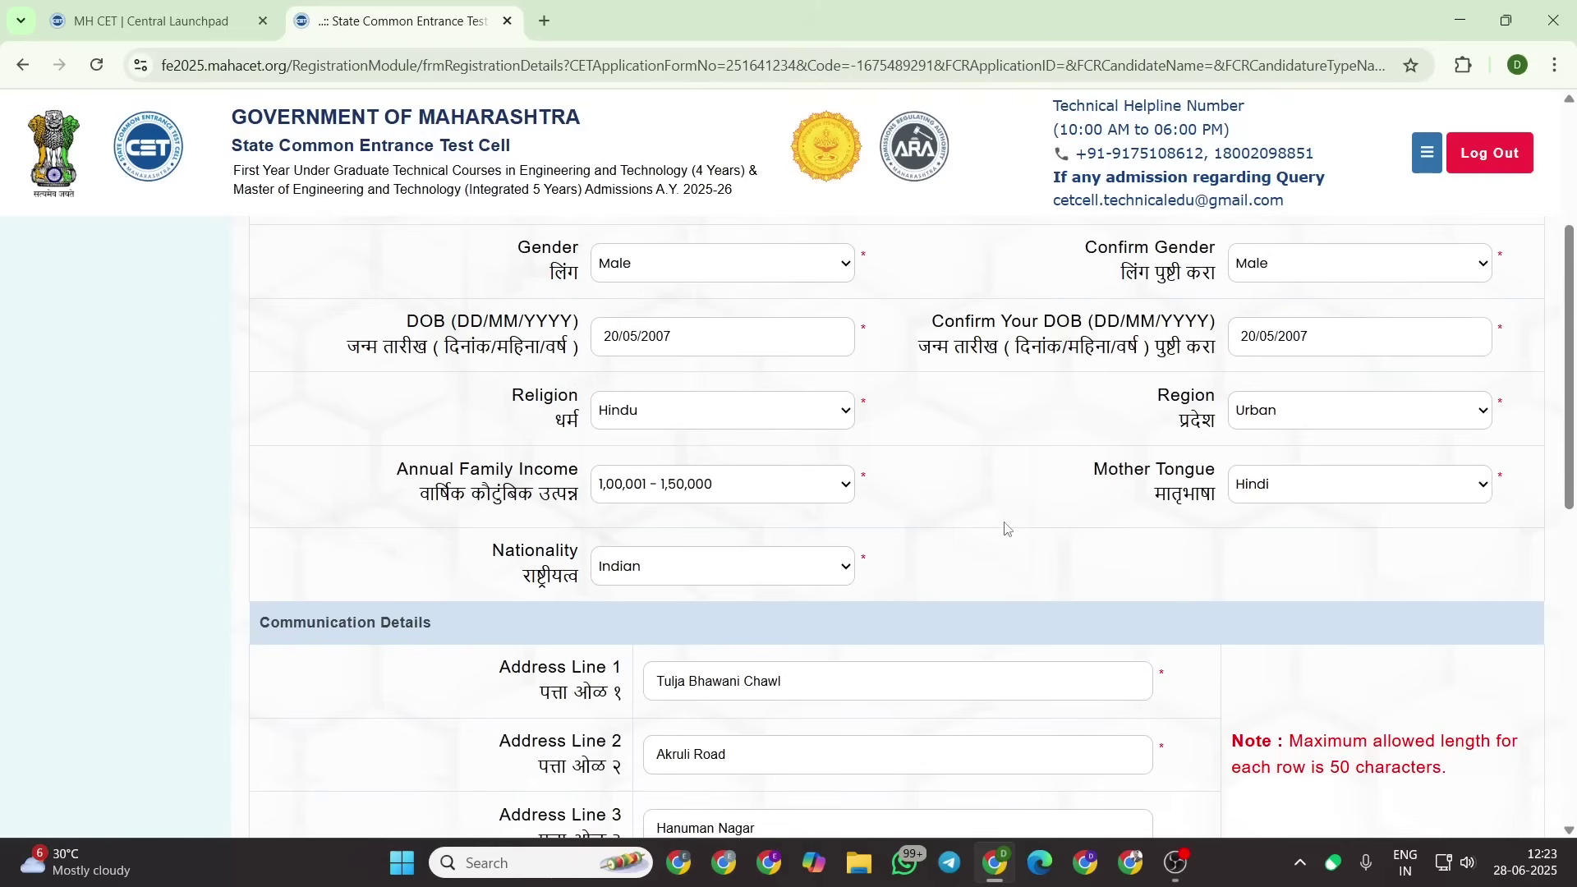
Keep annual family income at 1,00,001 – 1,50,000 and scroll to Communication Details.
click(720, 483)
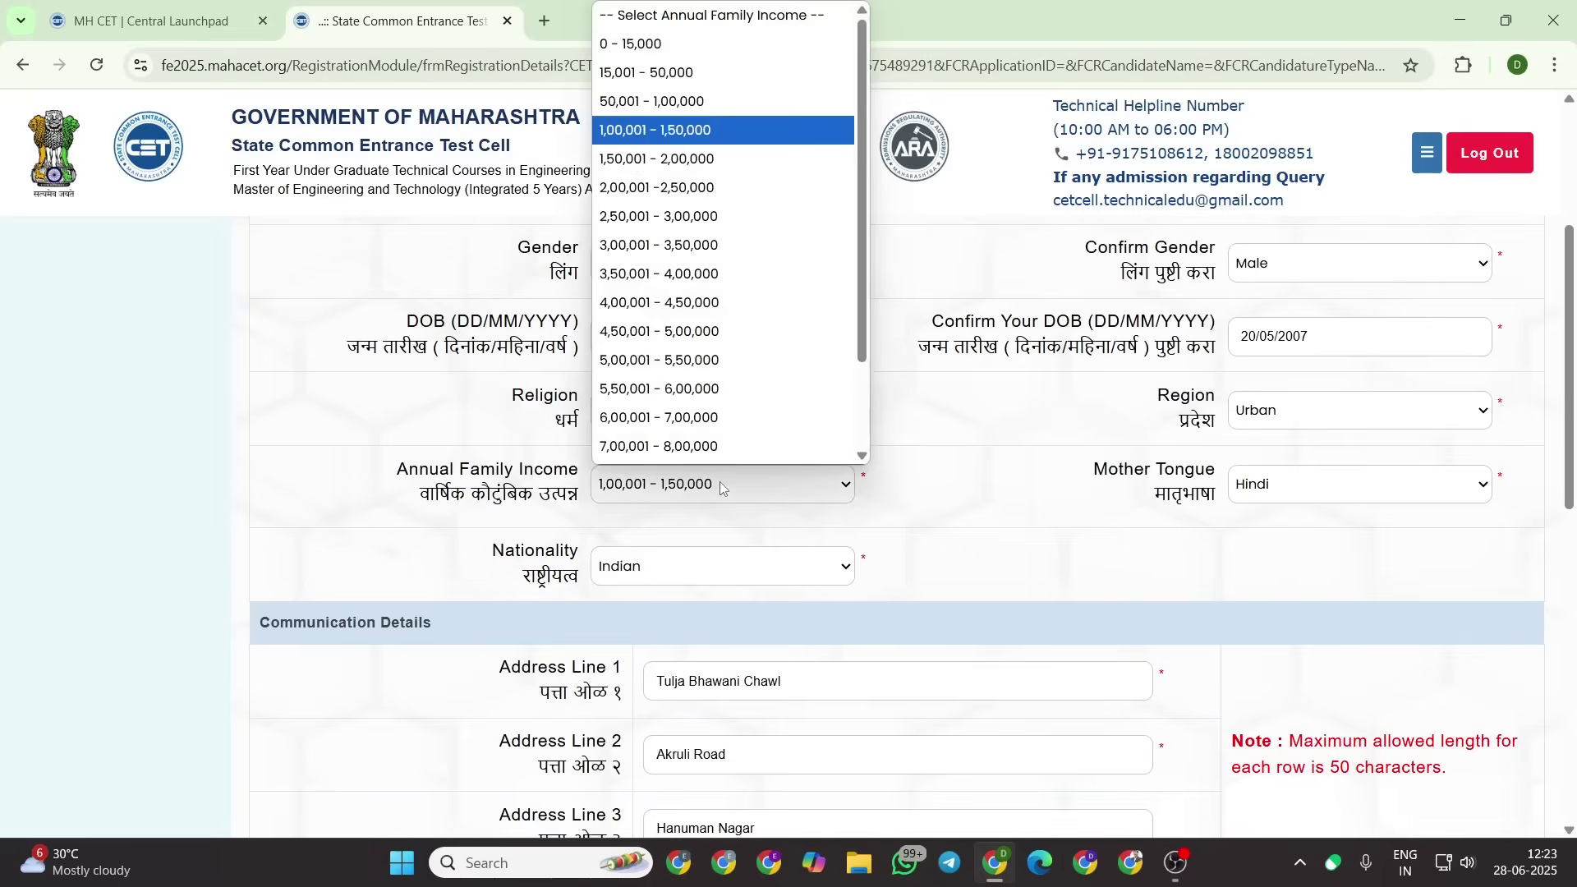
click(722, 486)
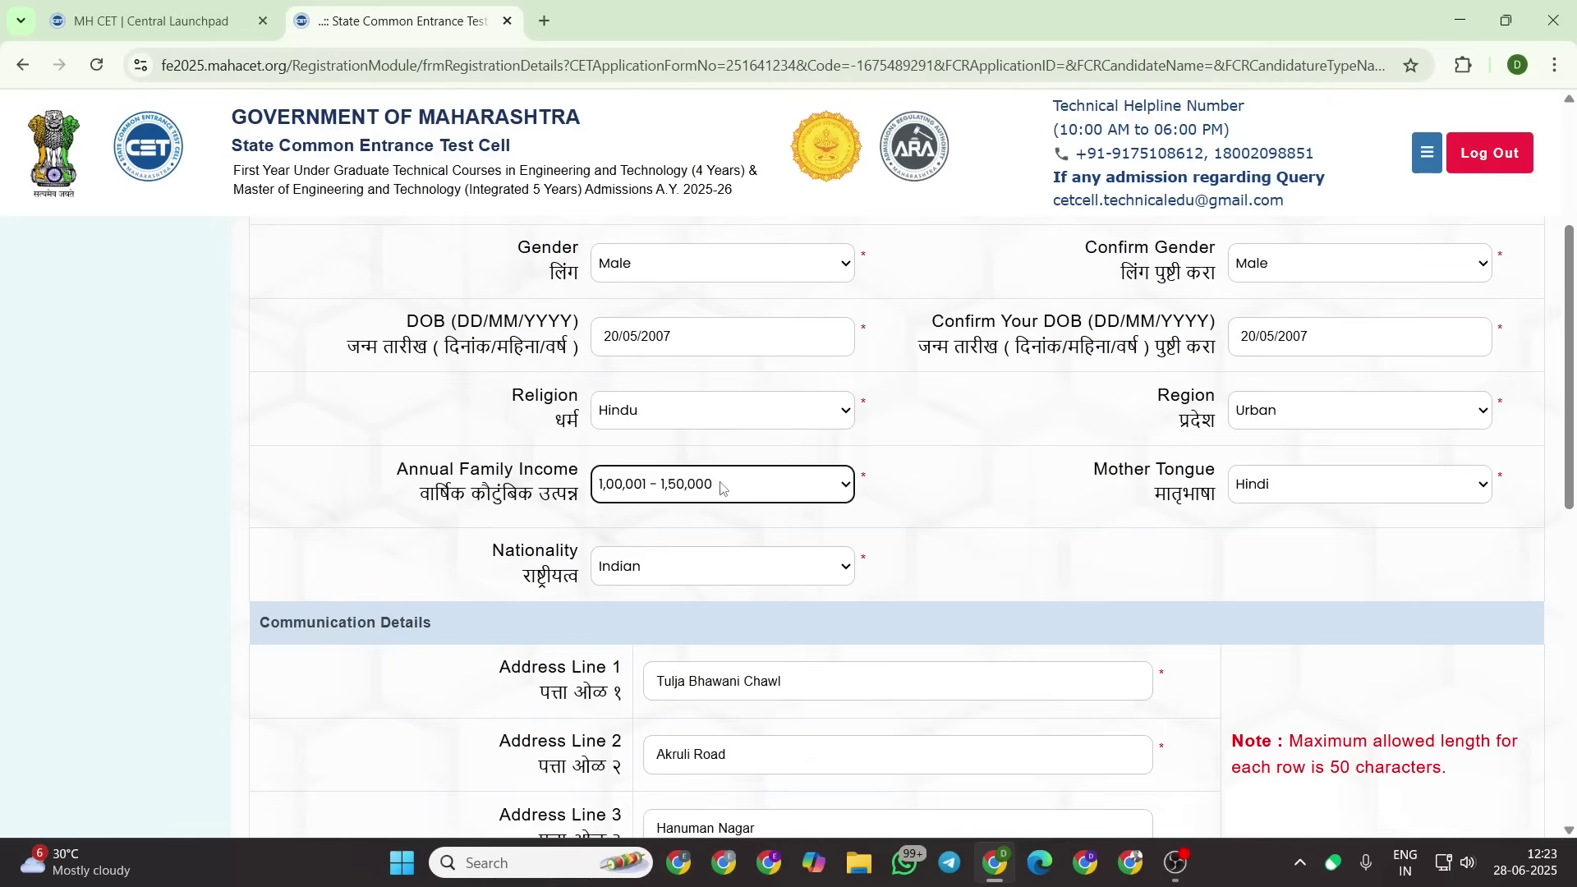
scroll(722, 488, down, 5)
Save the registration details and dismiss the captcha alert to reach OTP verification.
drag(257, 212, 451, 212)
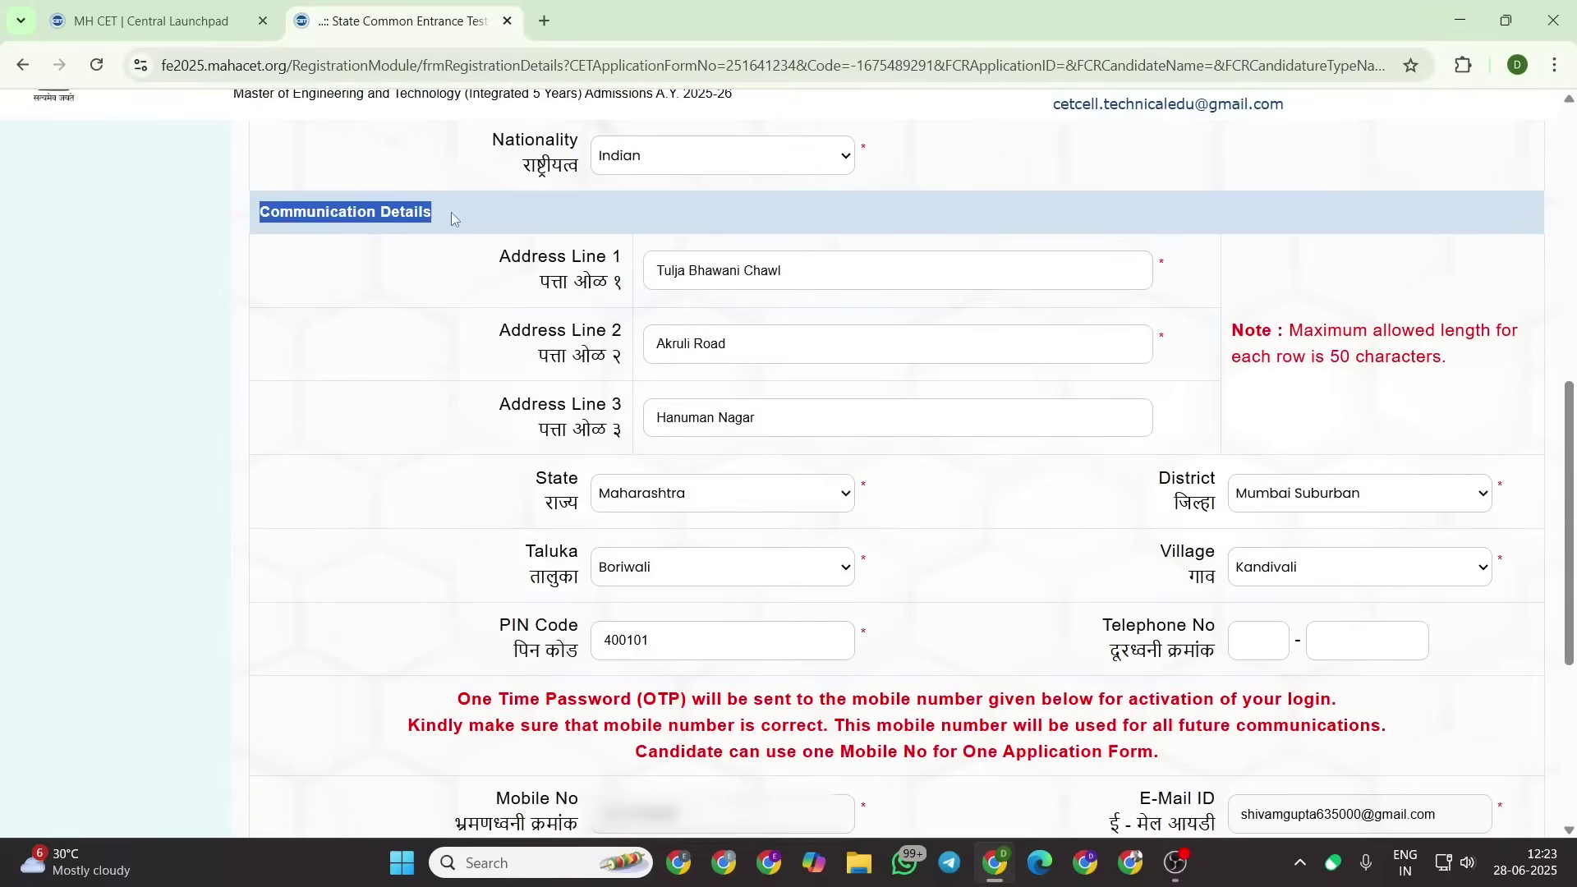
click(514, 212)
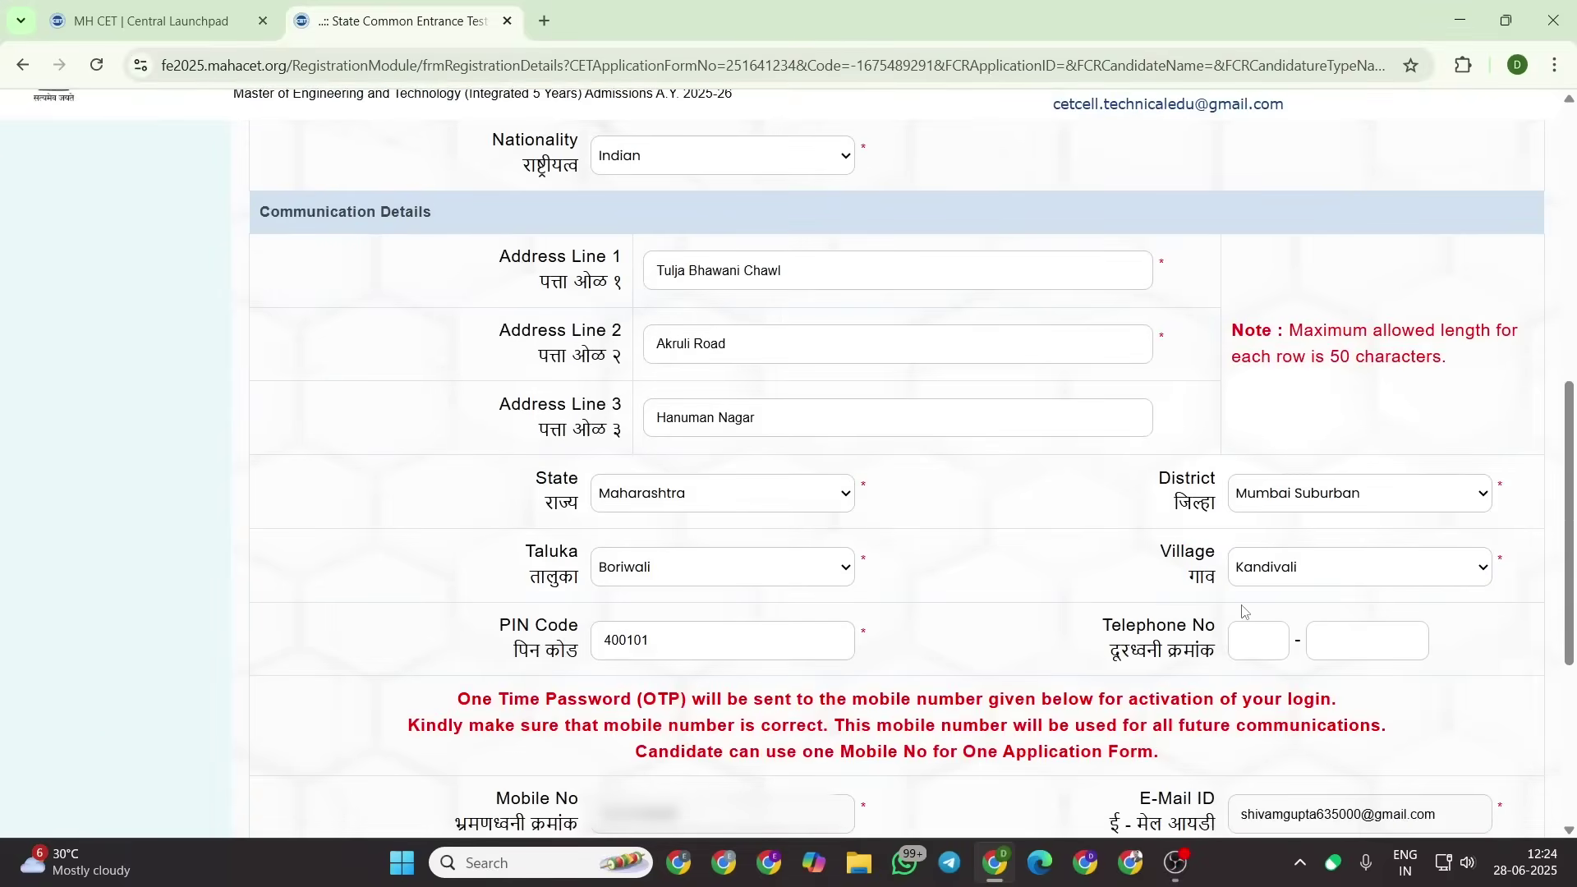
scroll(1323, 626, down, 1)
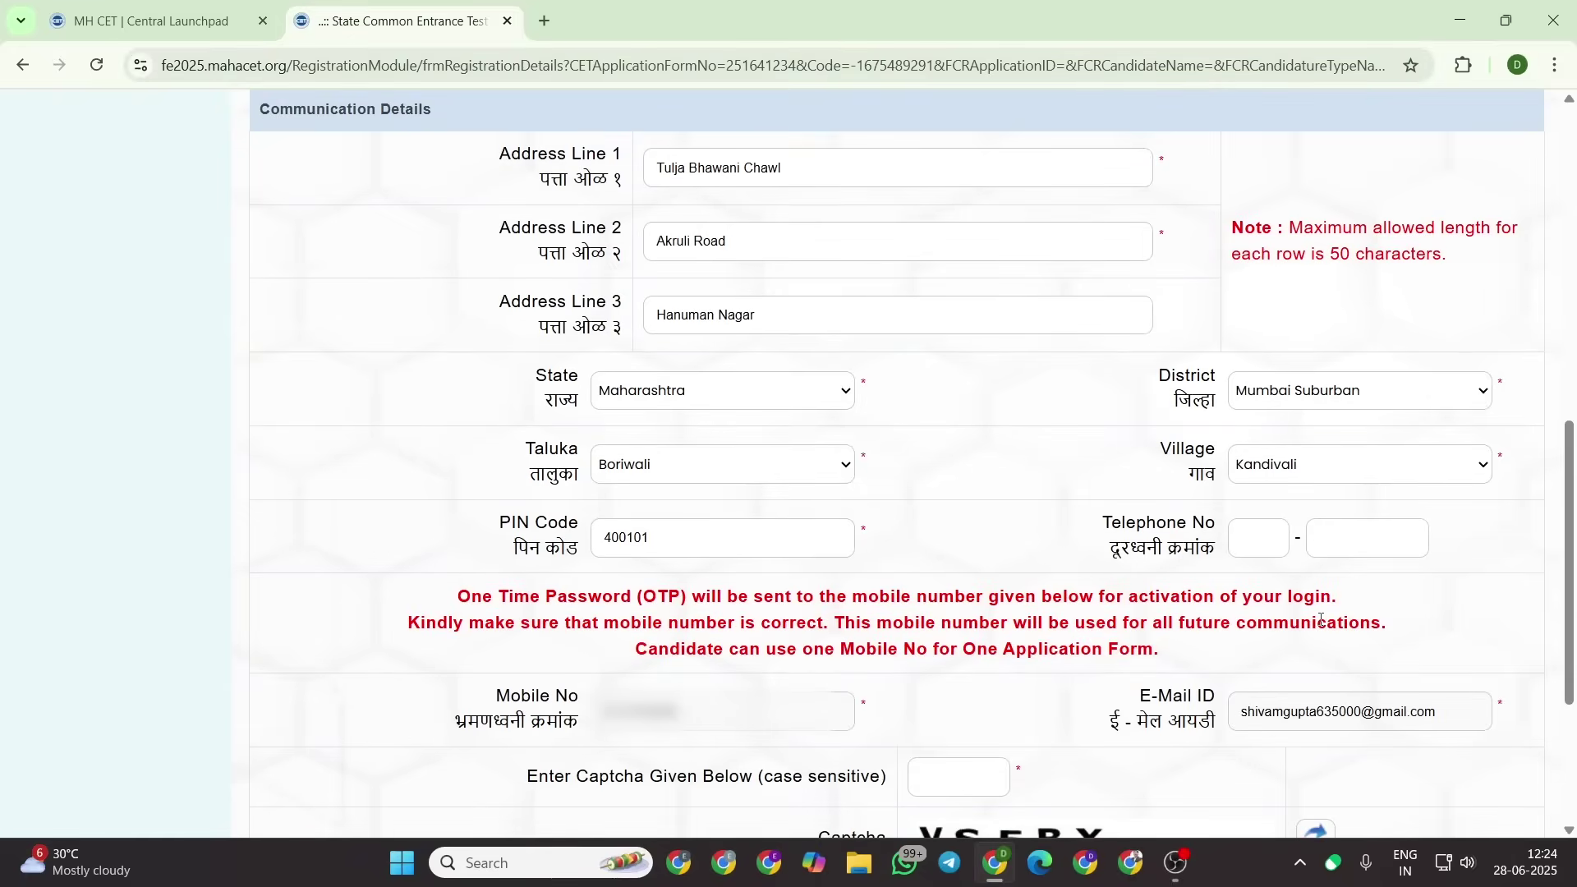
scroll(1321, 621, down, 1)
scroll(1321, 622, down, 1)
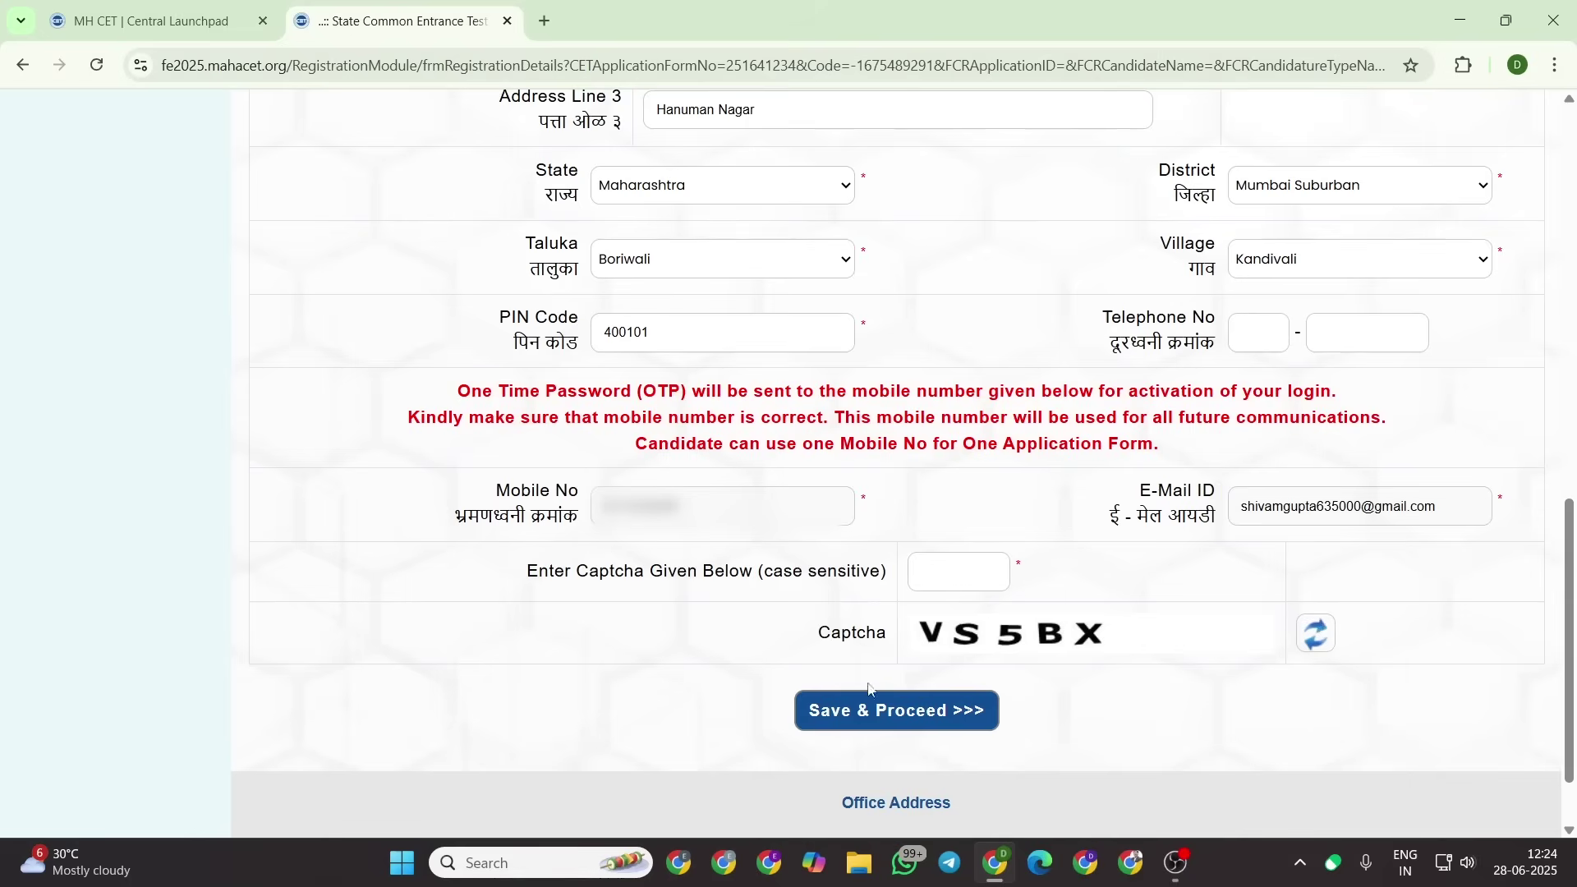
click(937, 727)
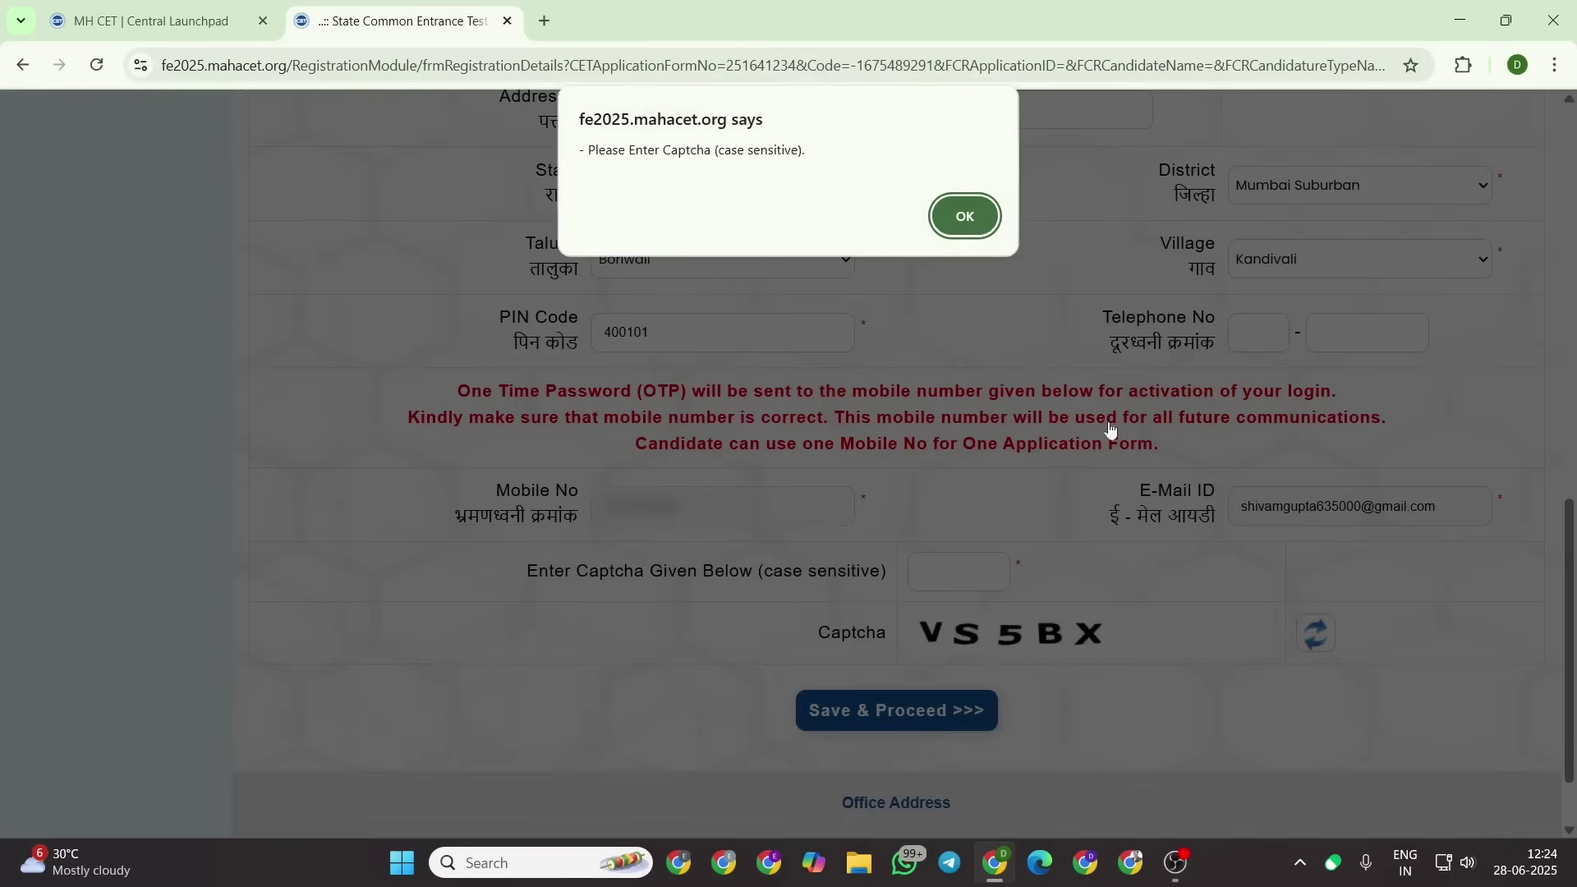
click(965, 217)
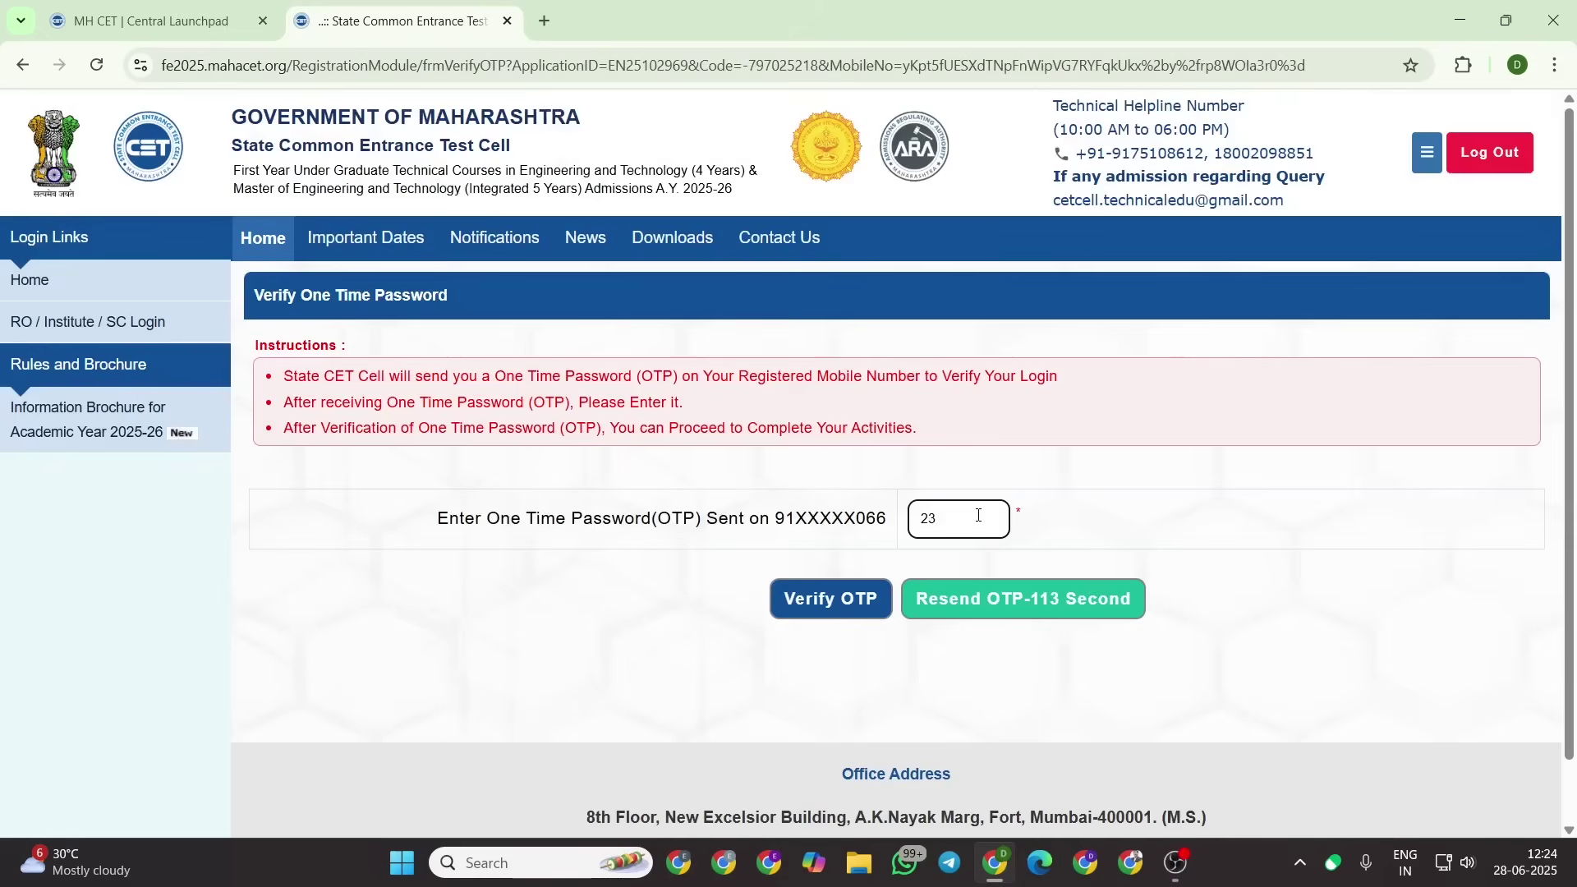
Correct the entered OTP and submit it to complete registration.
key(BackSpace)
key(BackSpace)
key(Return)
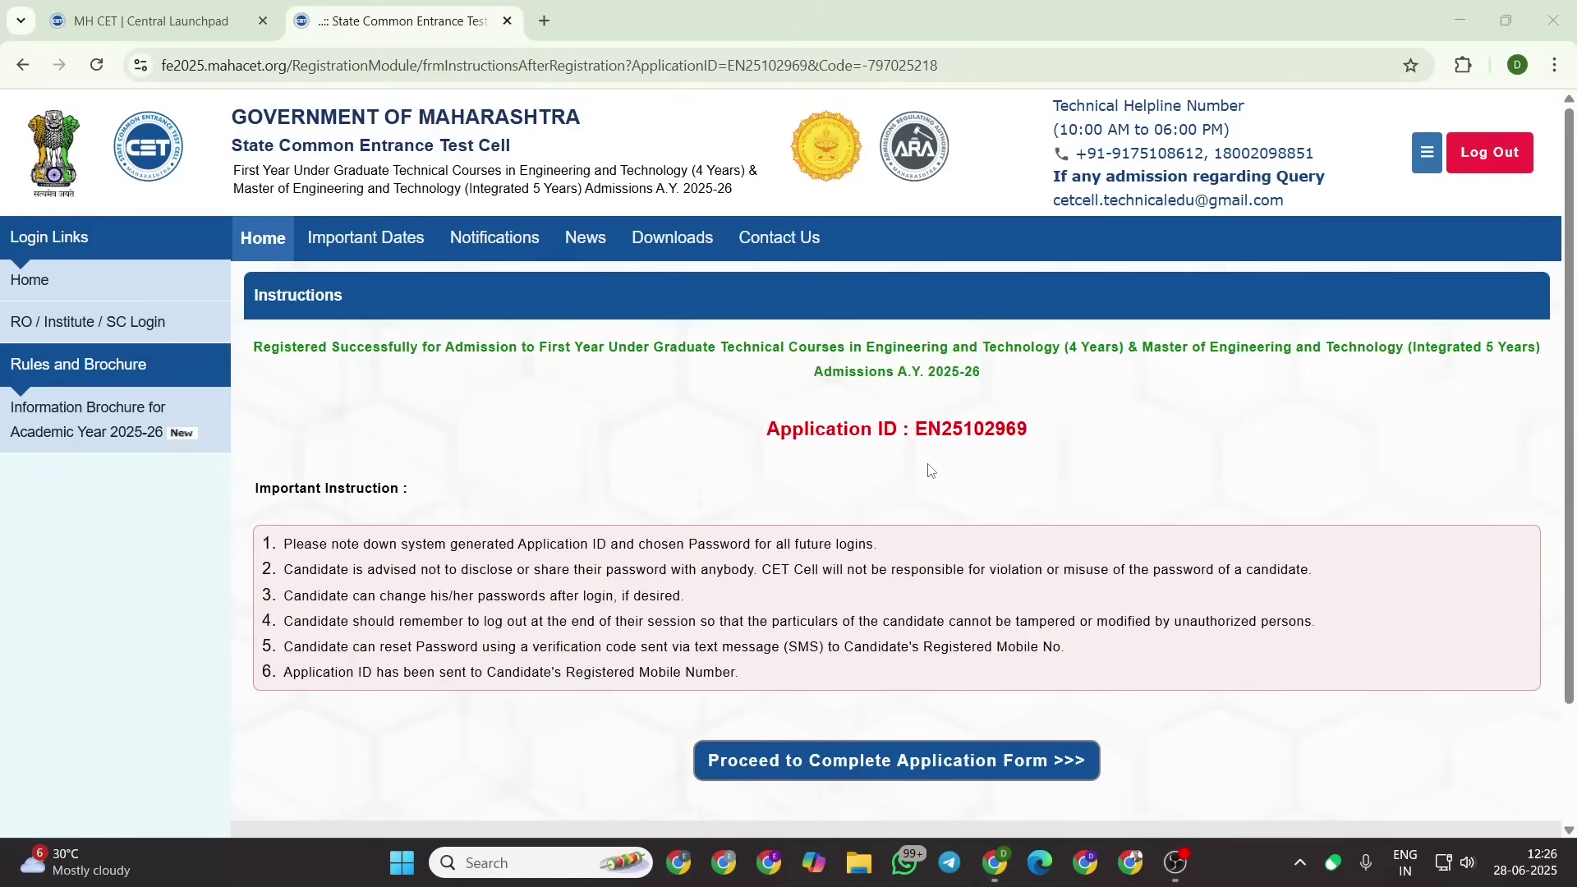
Select the generated Application ID line to note it.
drag(764, 430, 1030, 419)
click(984, 453)
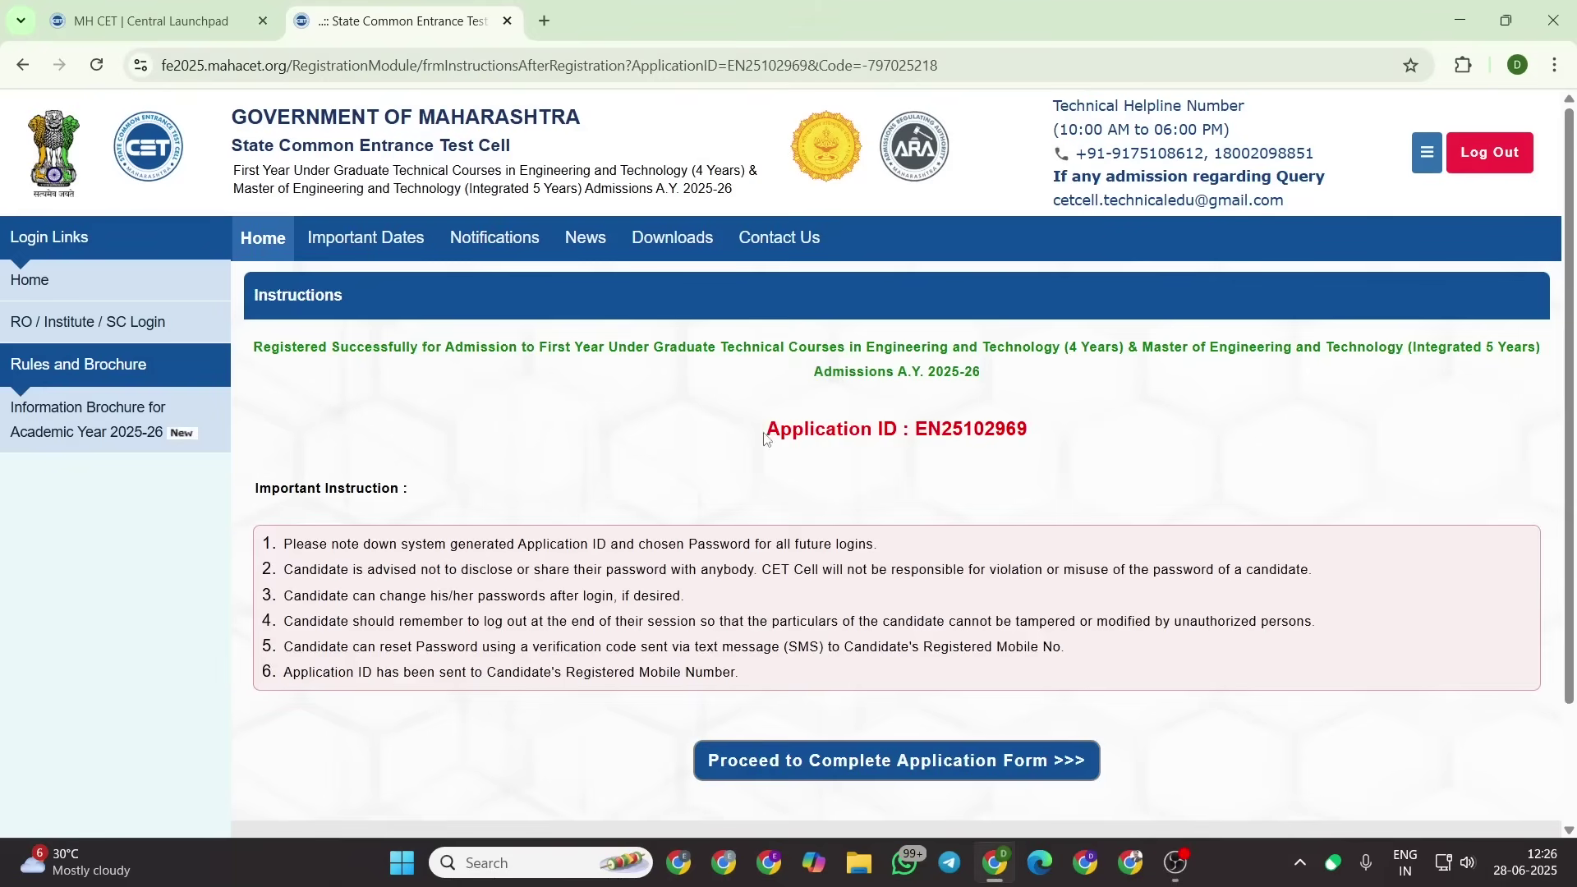
drag(768, 432, 1063, 439)
click(1126, 437)
drag(766, 430, 1039, 441)
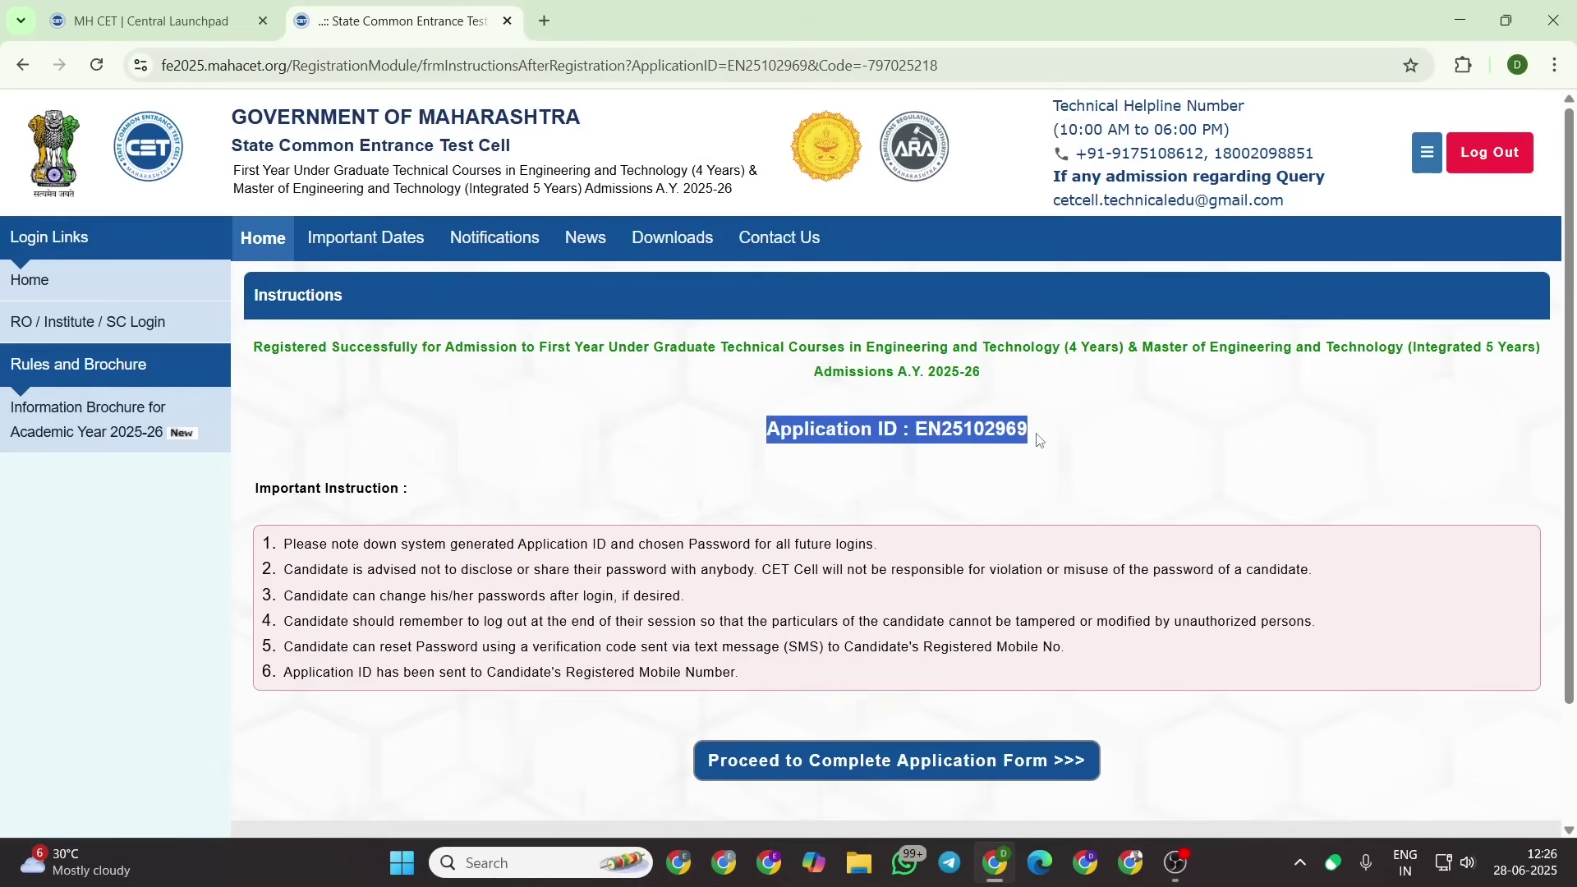
click(1103, 421)
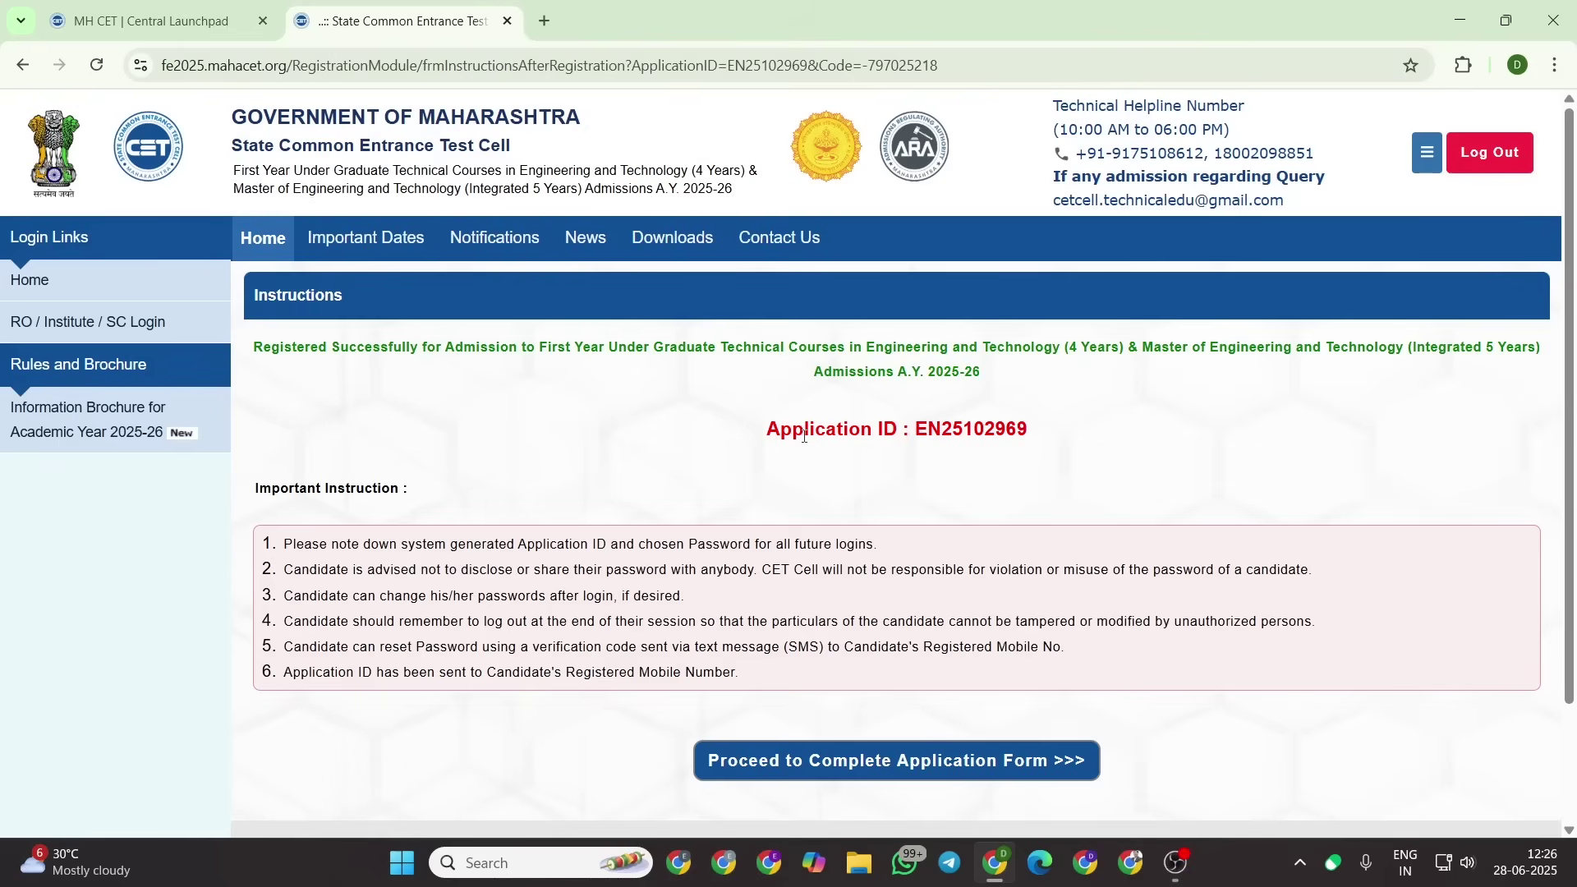
triple_click(804, 436)
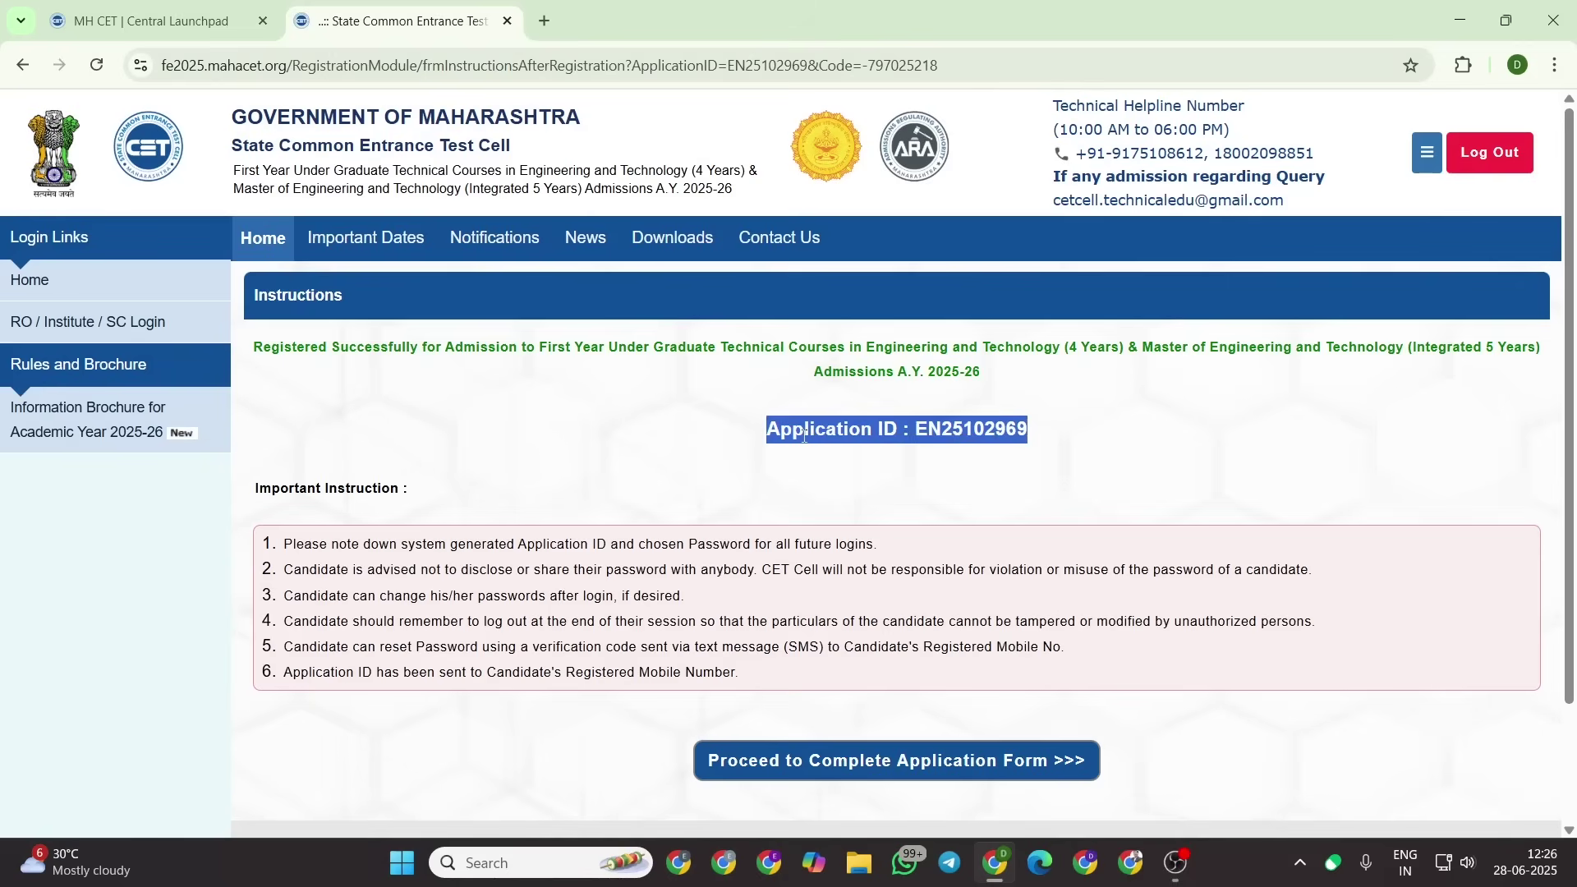
triple_click(806, 436)
scroll(820, 430, down, 3)
scroll(824, 429, up, 3)
click(855, 425)
triple_click(878, 447)
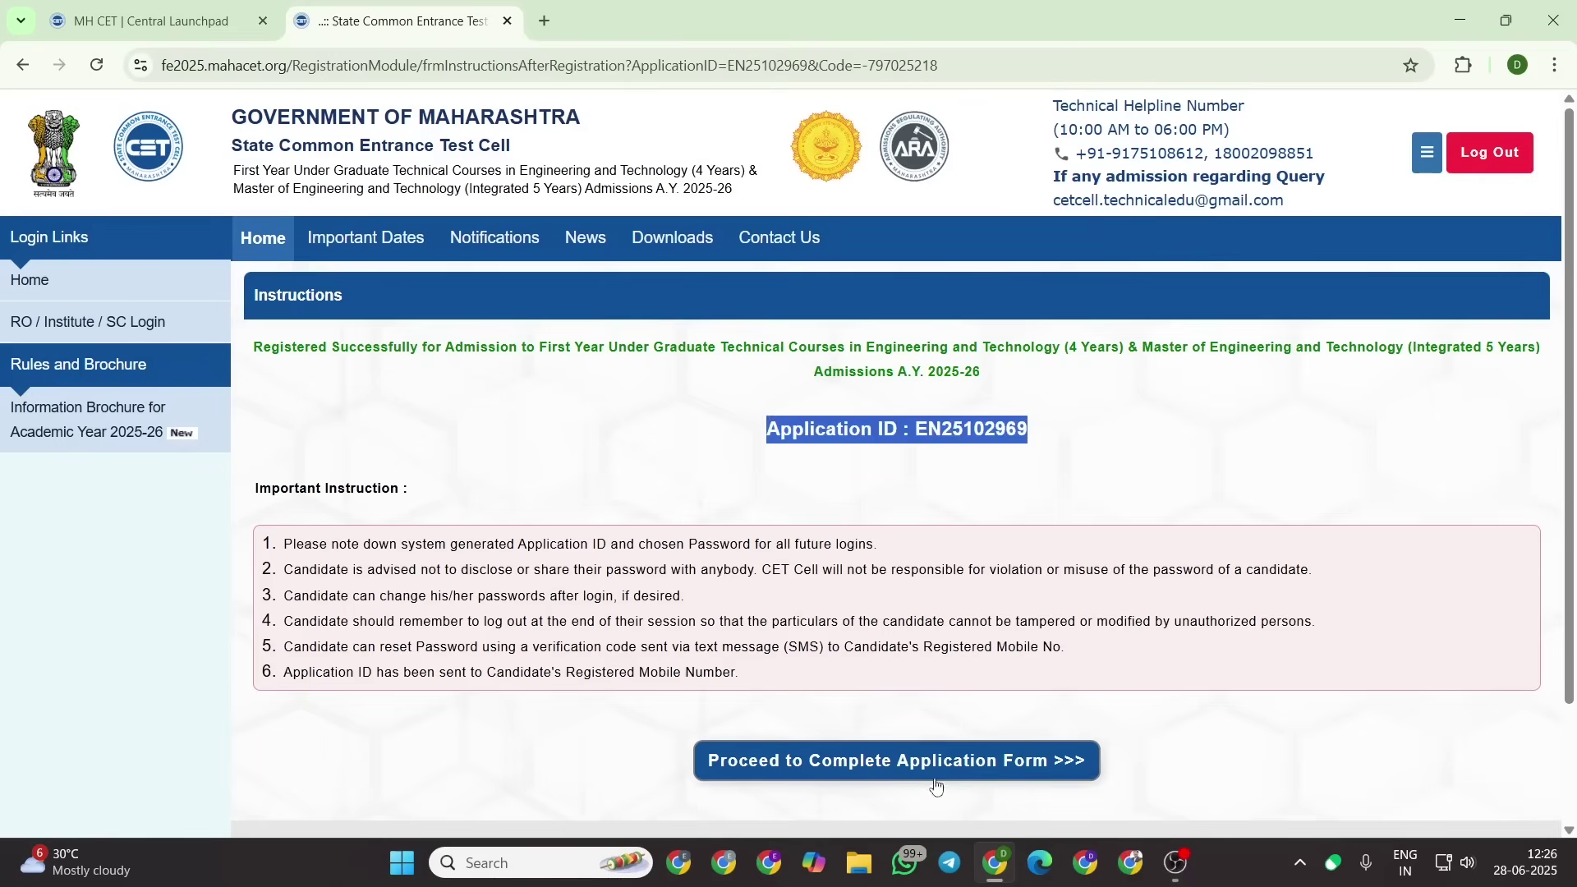
Proceed to complete the application form, reaching the SC verification mode choice.
click(915, 756)
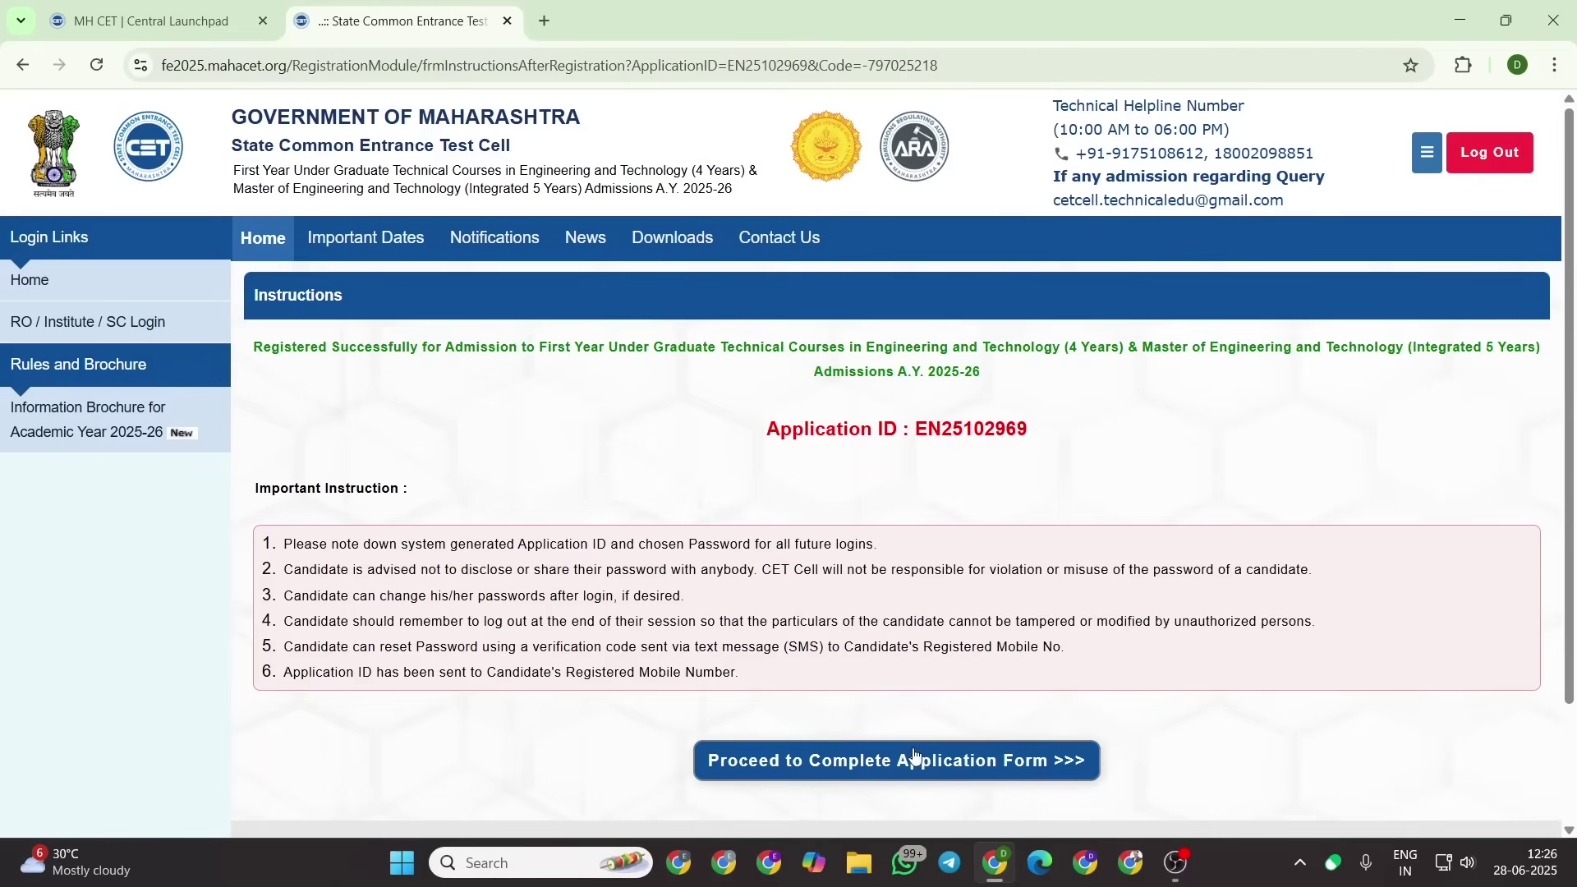
scroll(934, 781, down, 2)
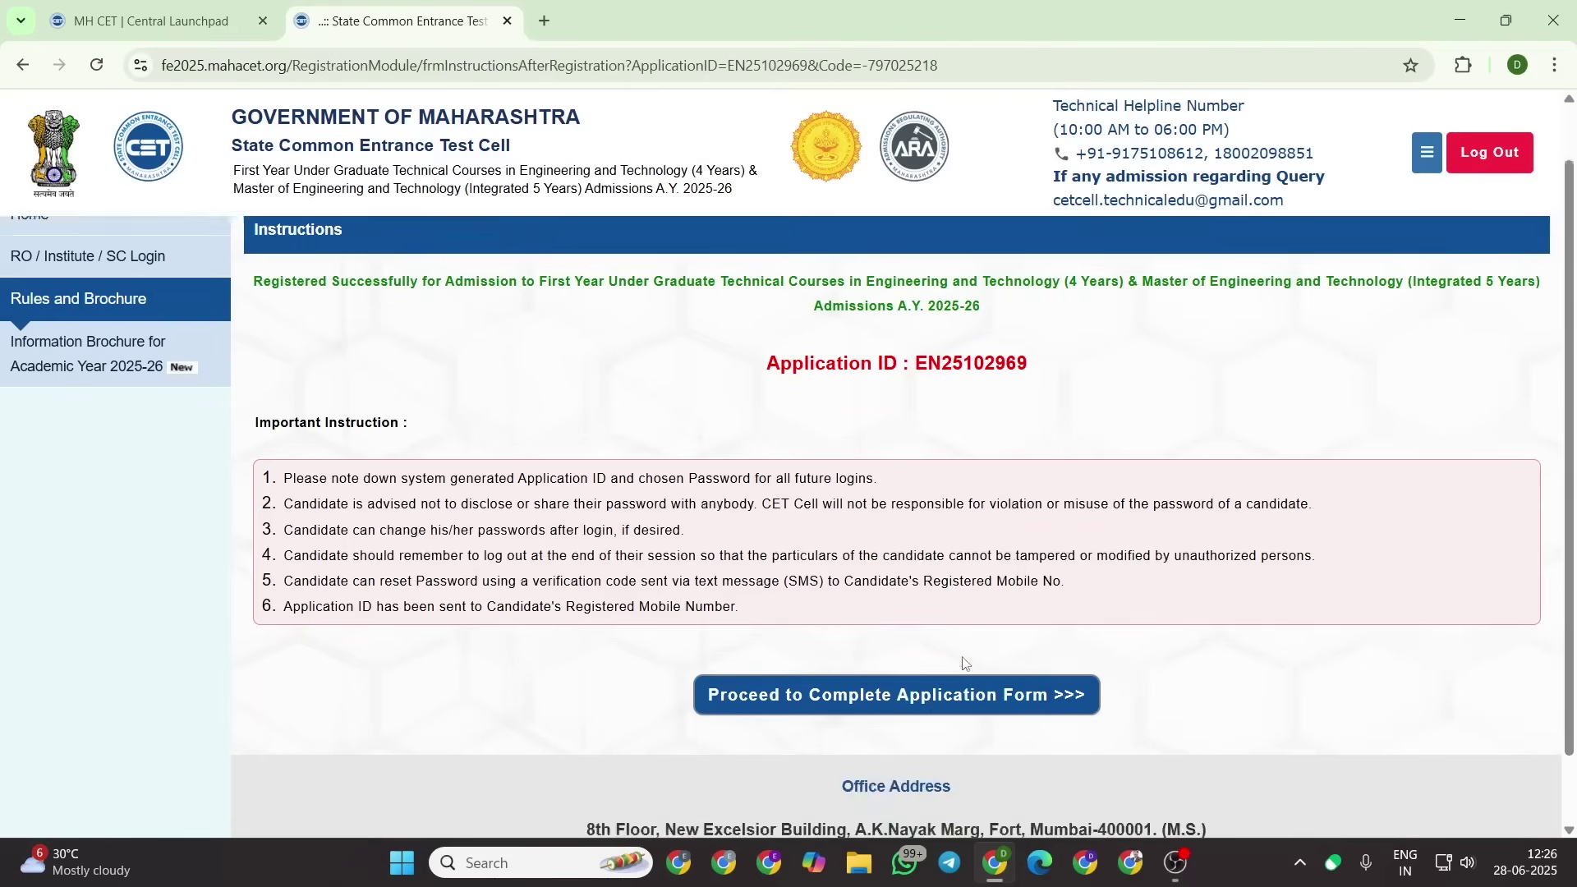
click(949, 625)
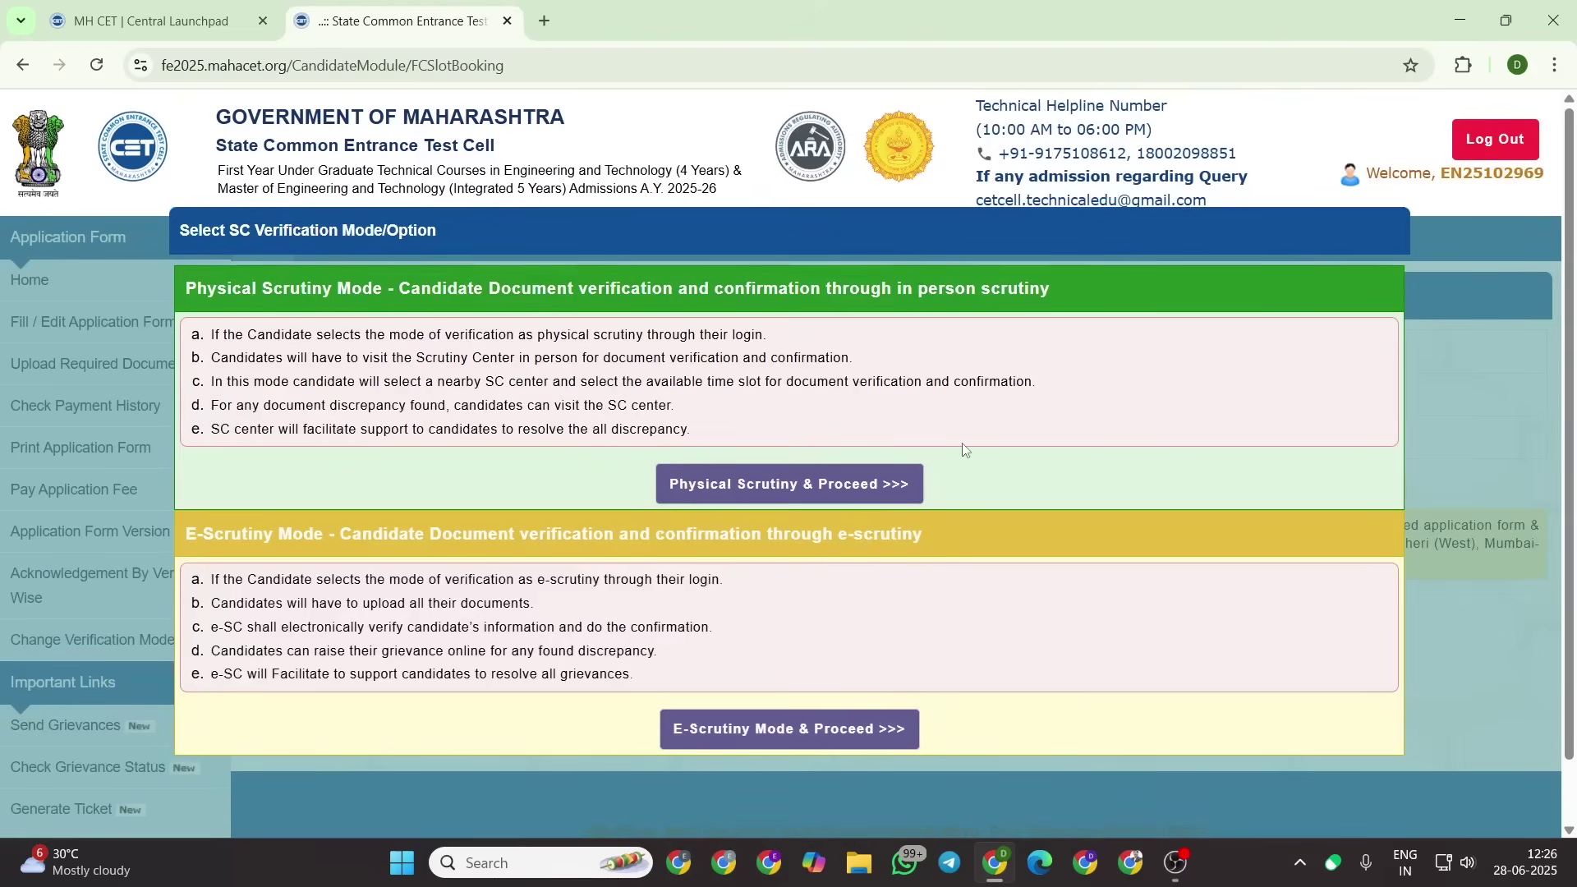
Read the Physical Scrutiny and E-Scrutiny mode headings.
triple_click(244, 290)
triple_click(304, 537)
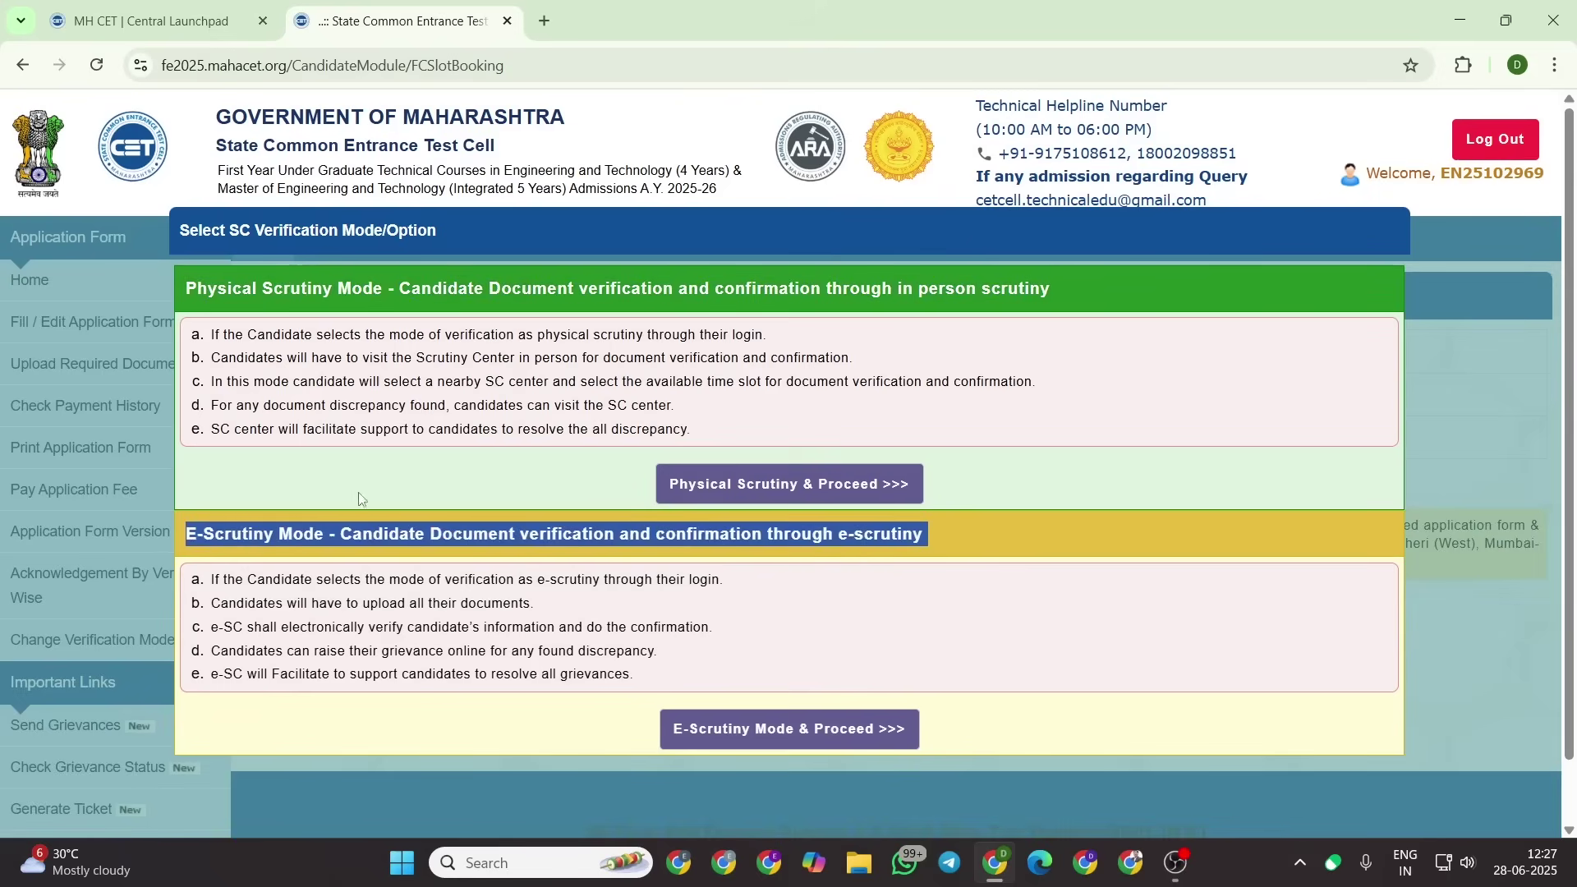
click(351, 294)
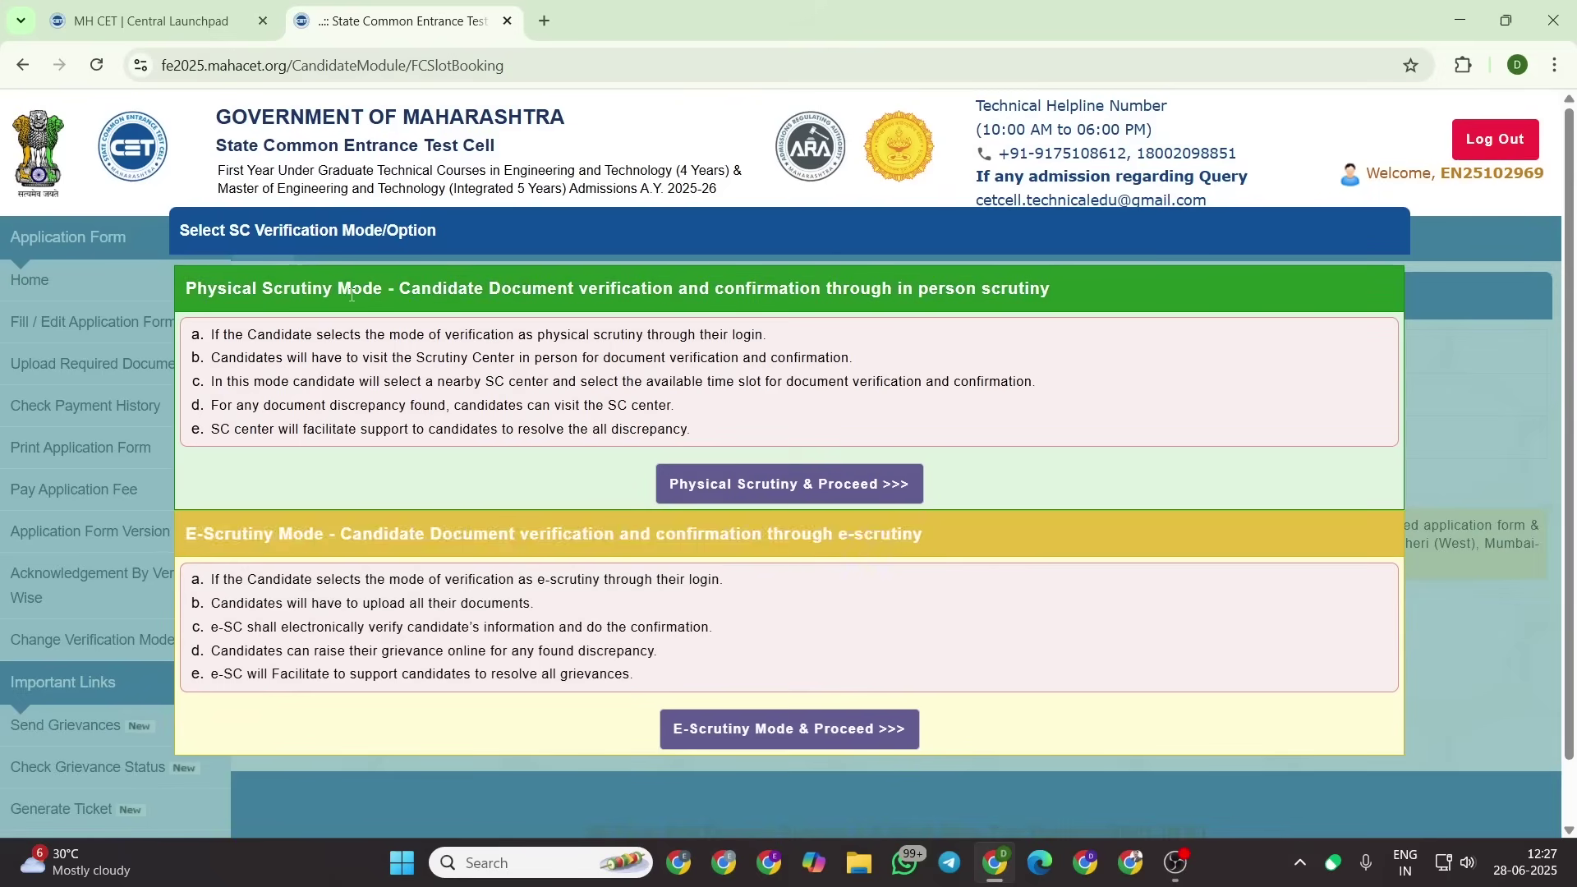
triple_click(453, 310)
triple_click(462, 538)
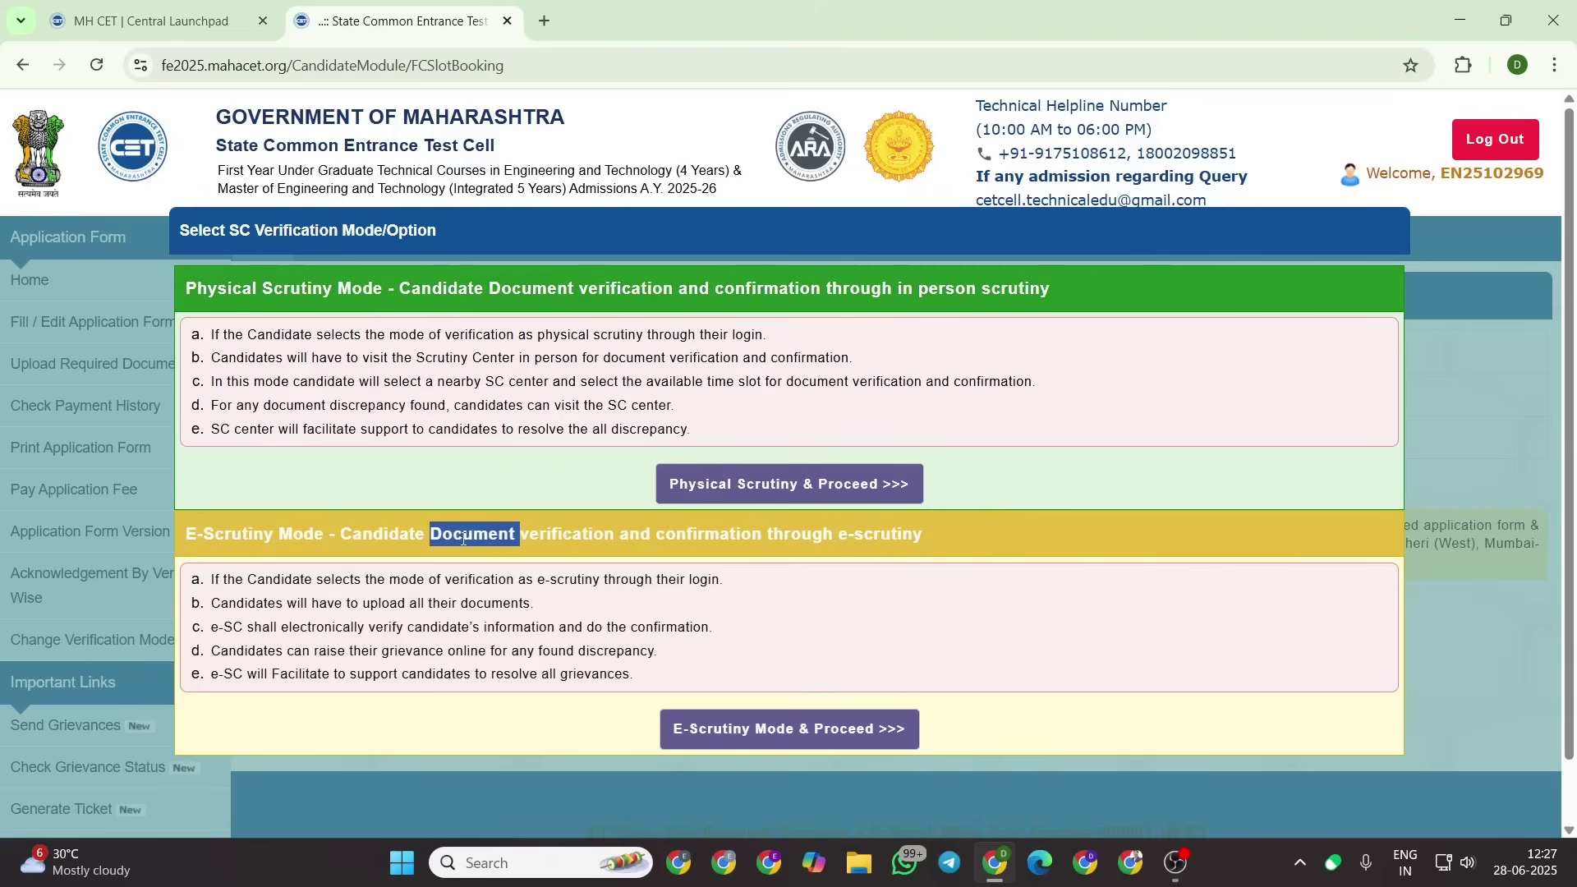
click(481, 341)
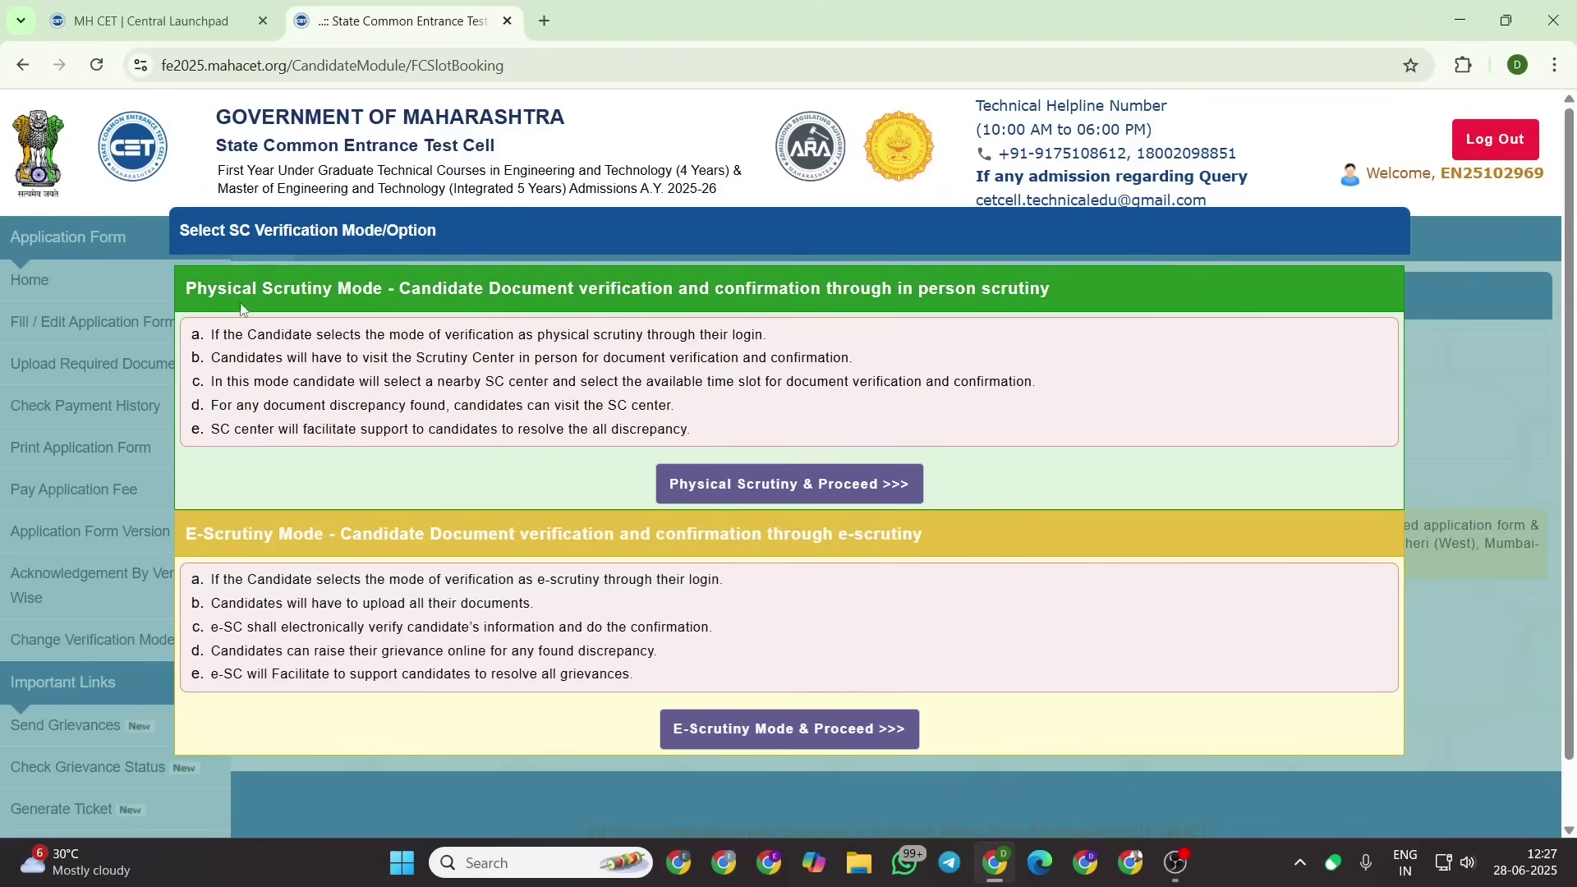
drag(182, 292, 700, 432)
click(188, 289)
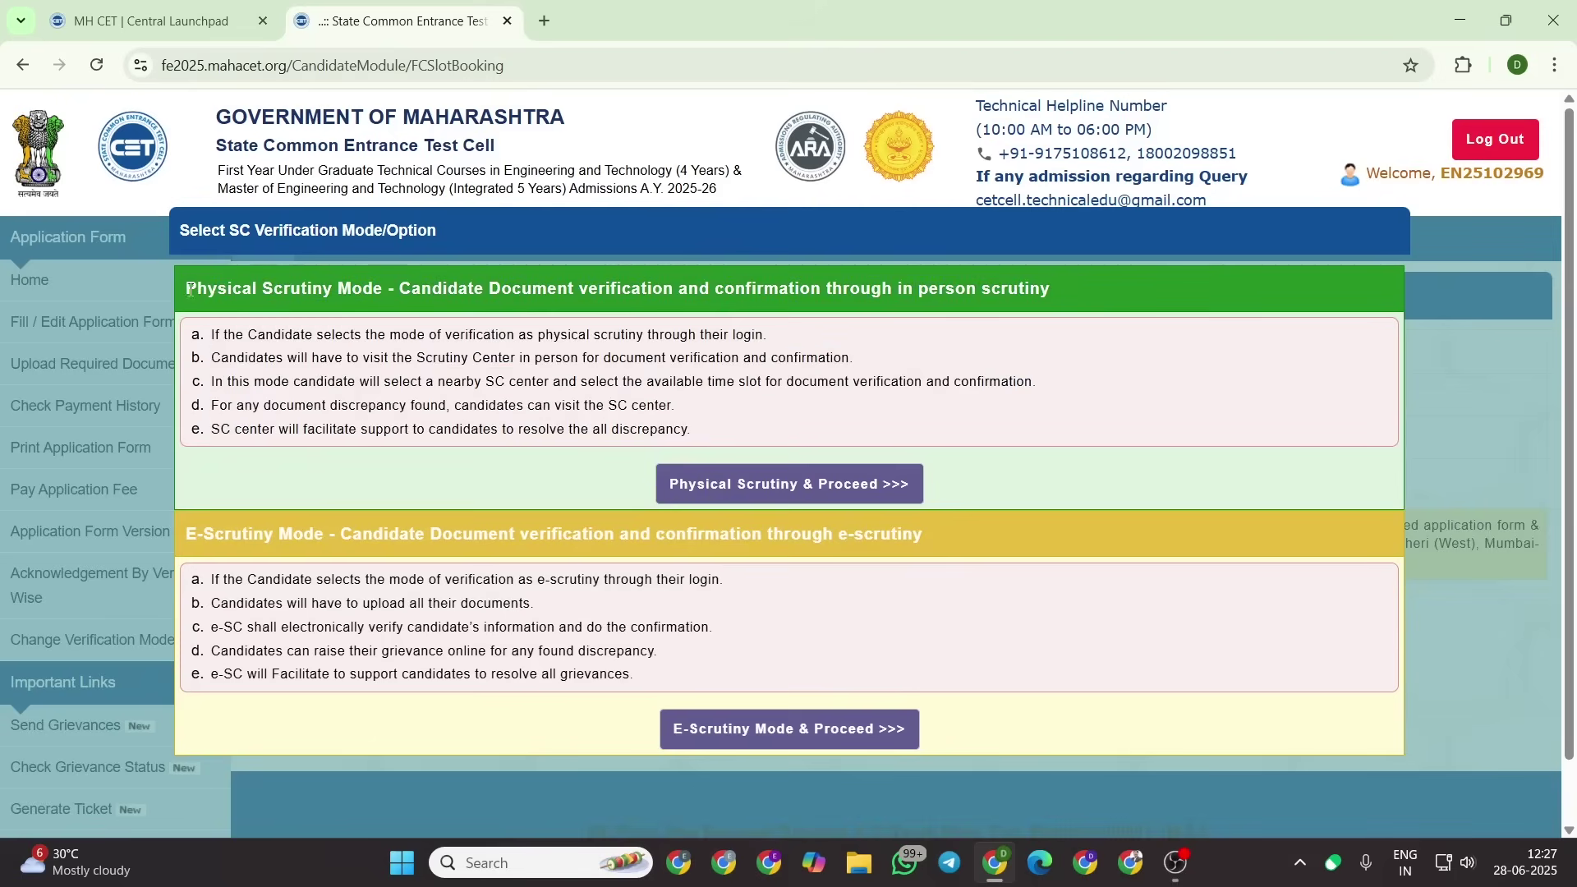
Review physical scrutiny points a–e and choose Physical Scrutiny & Proceed.
drag(189, 289, 694, 429)
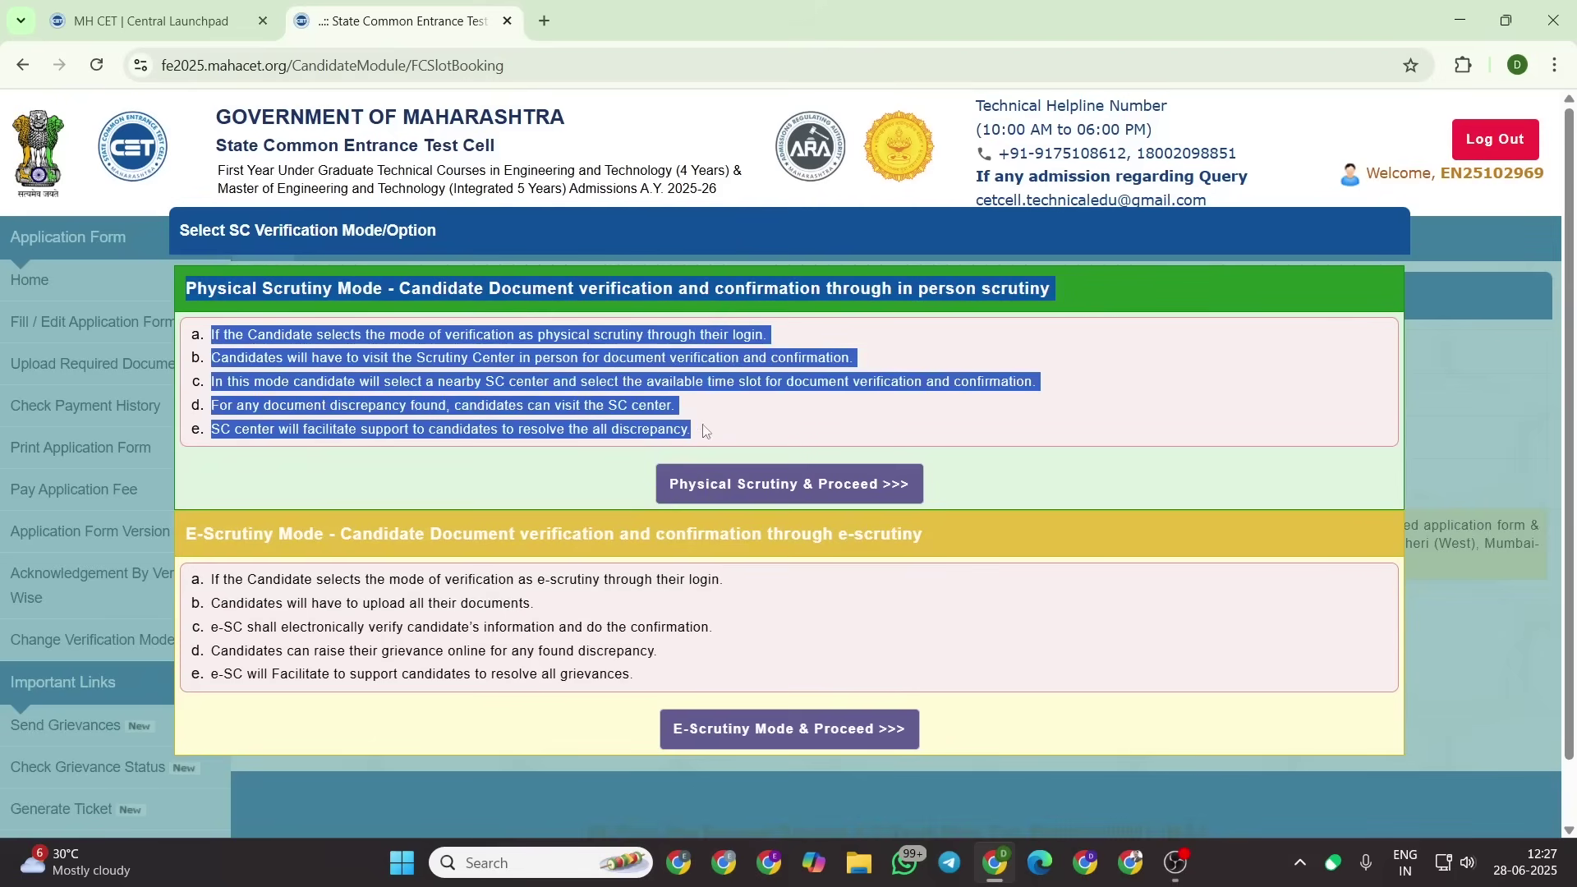
drag(193, 285, 692, 433)
drag(179, 283, 739, 435)
click(421, 330)
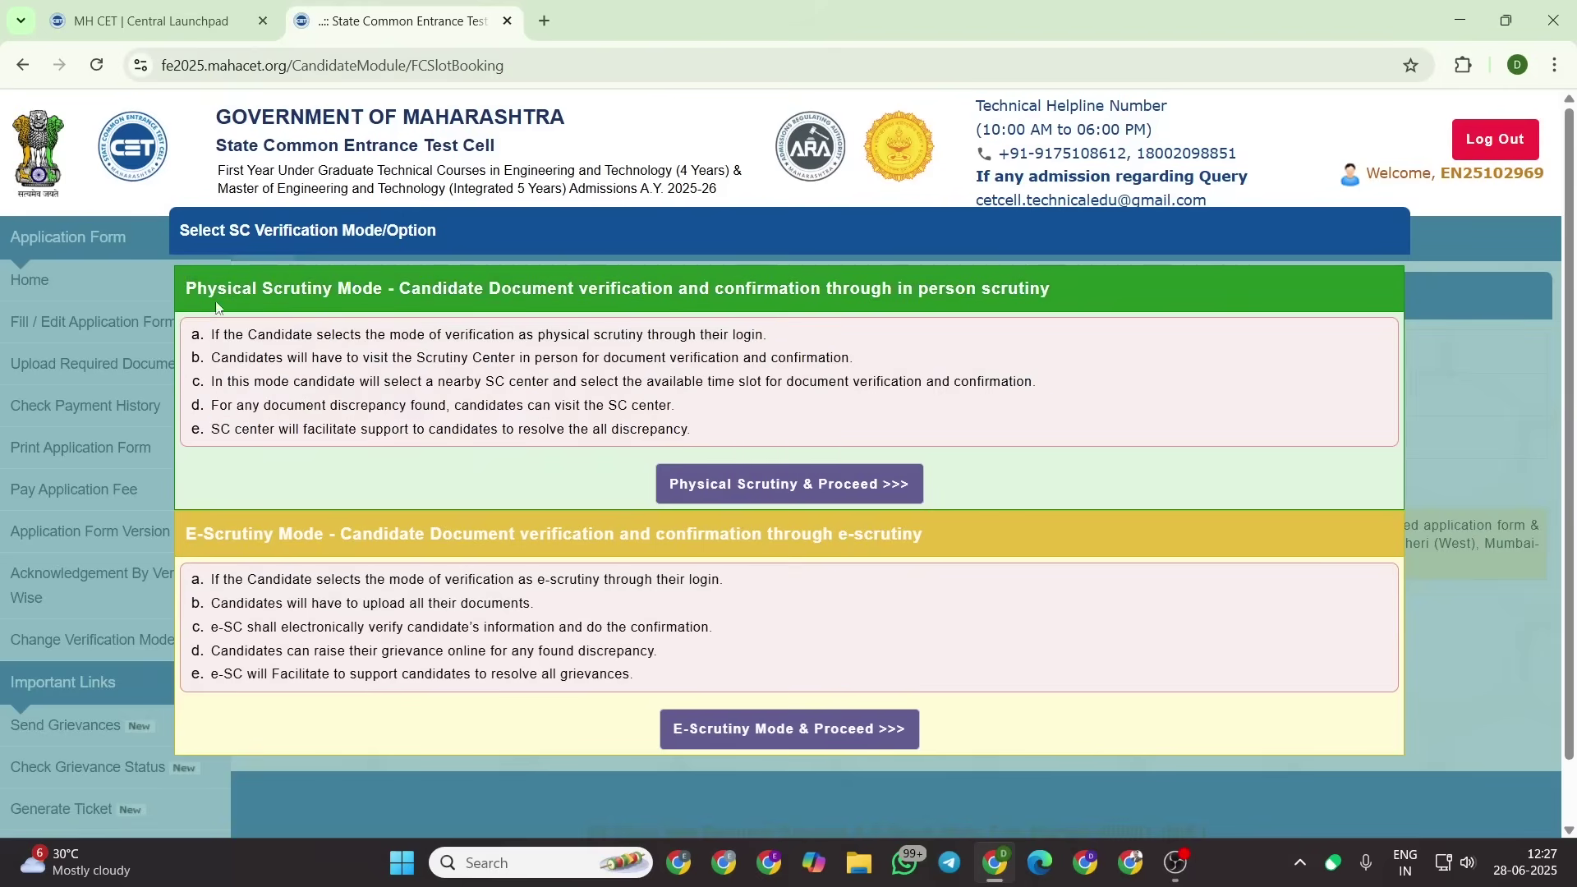
drag(185, 290, 708, 460)
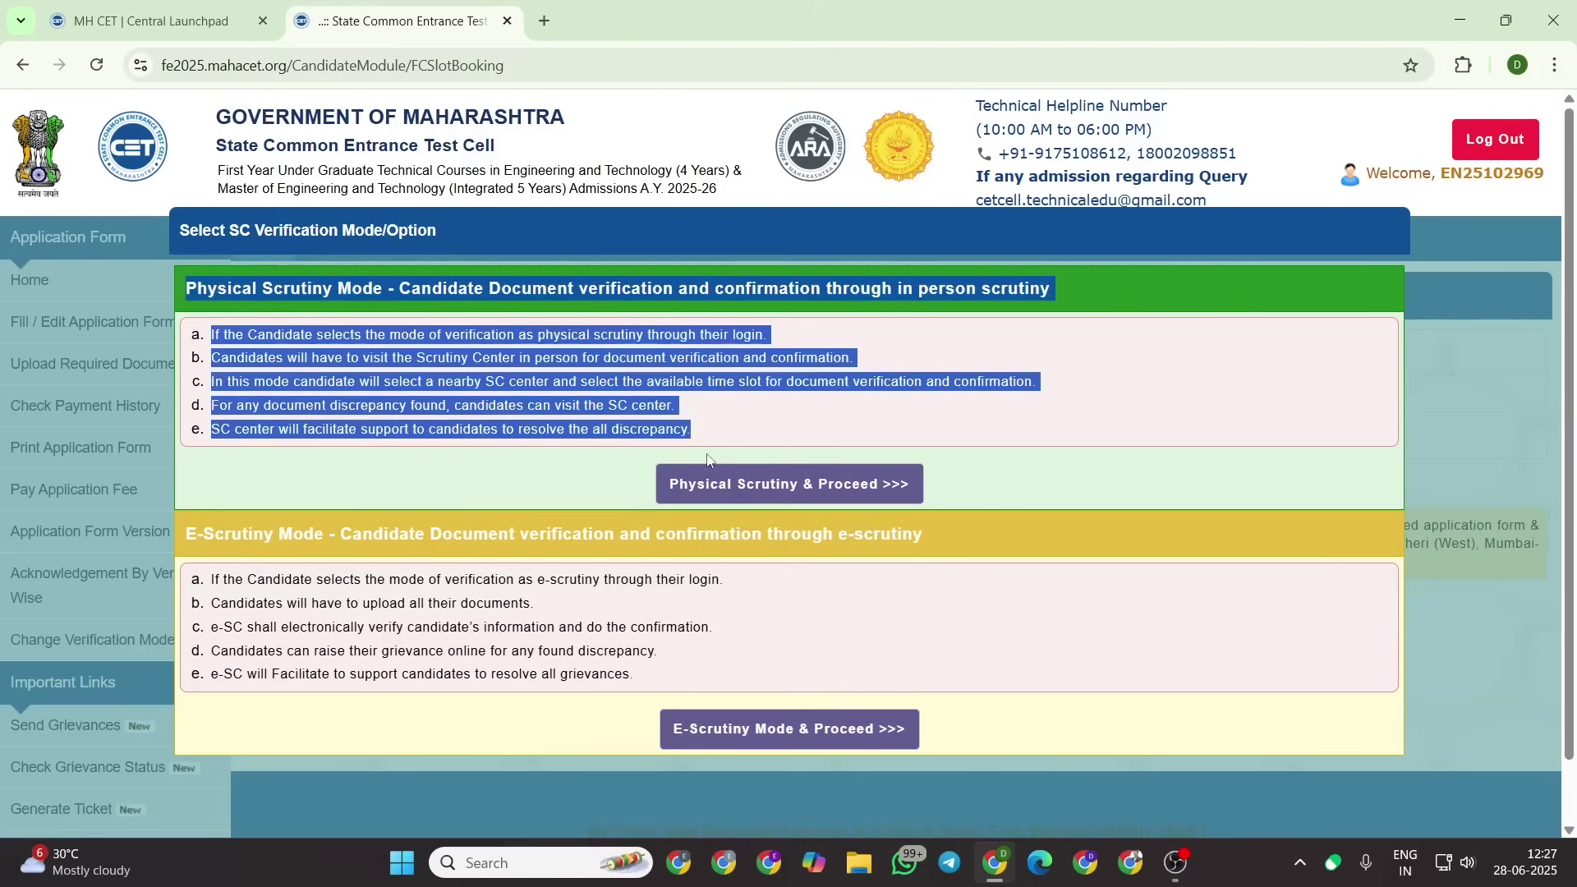
click(451, 373)
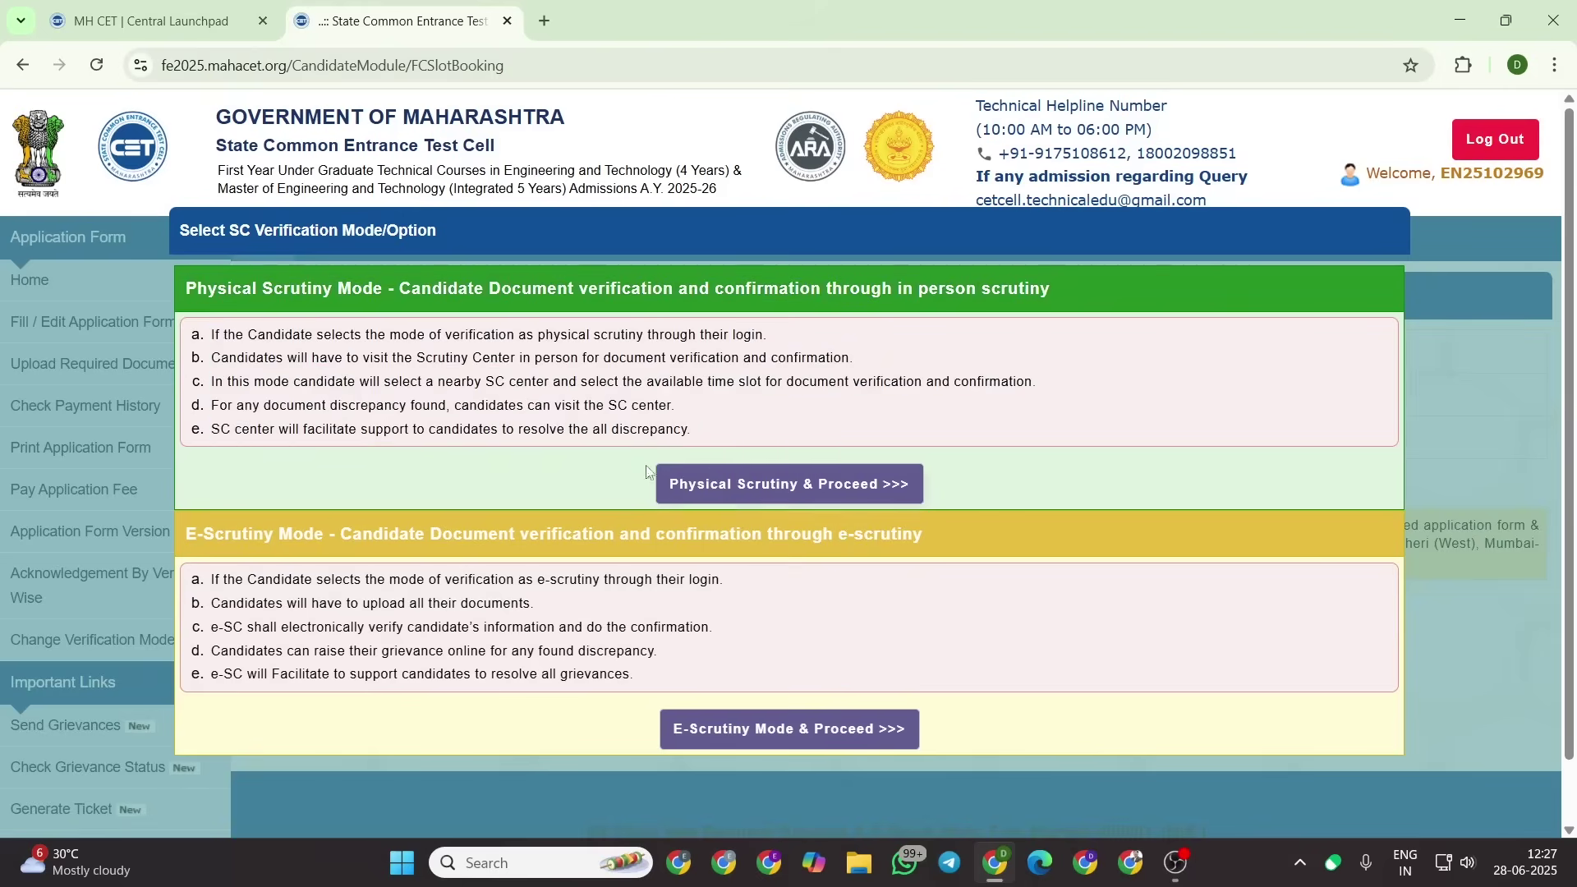
drag(695, 429, 177, 263)
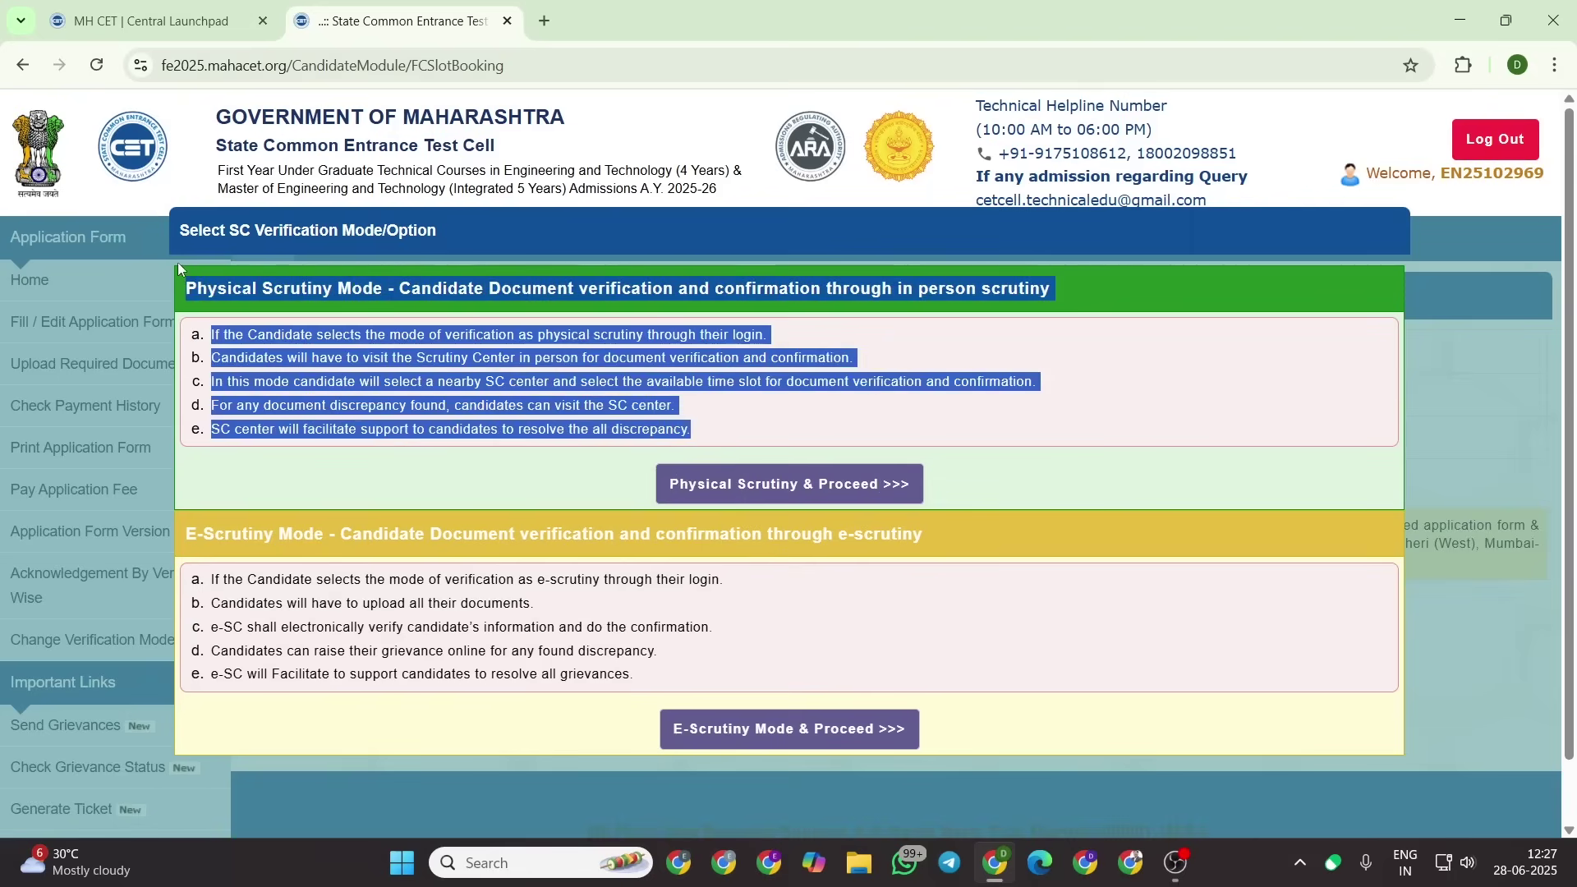
click(787, 399)
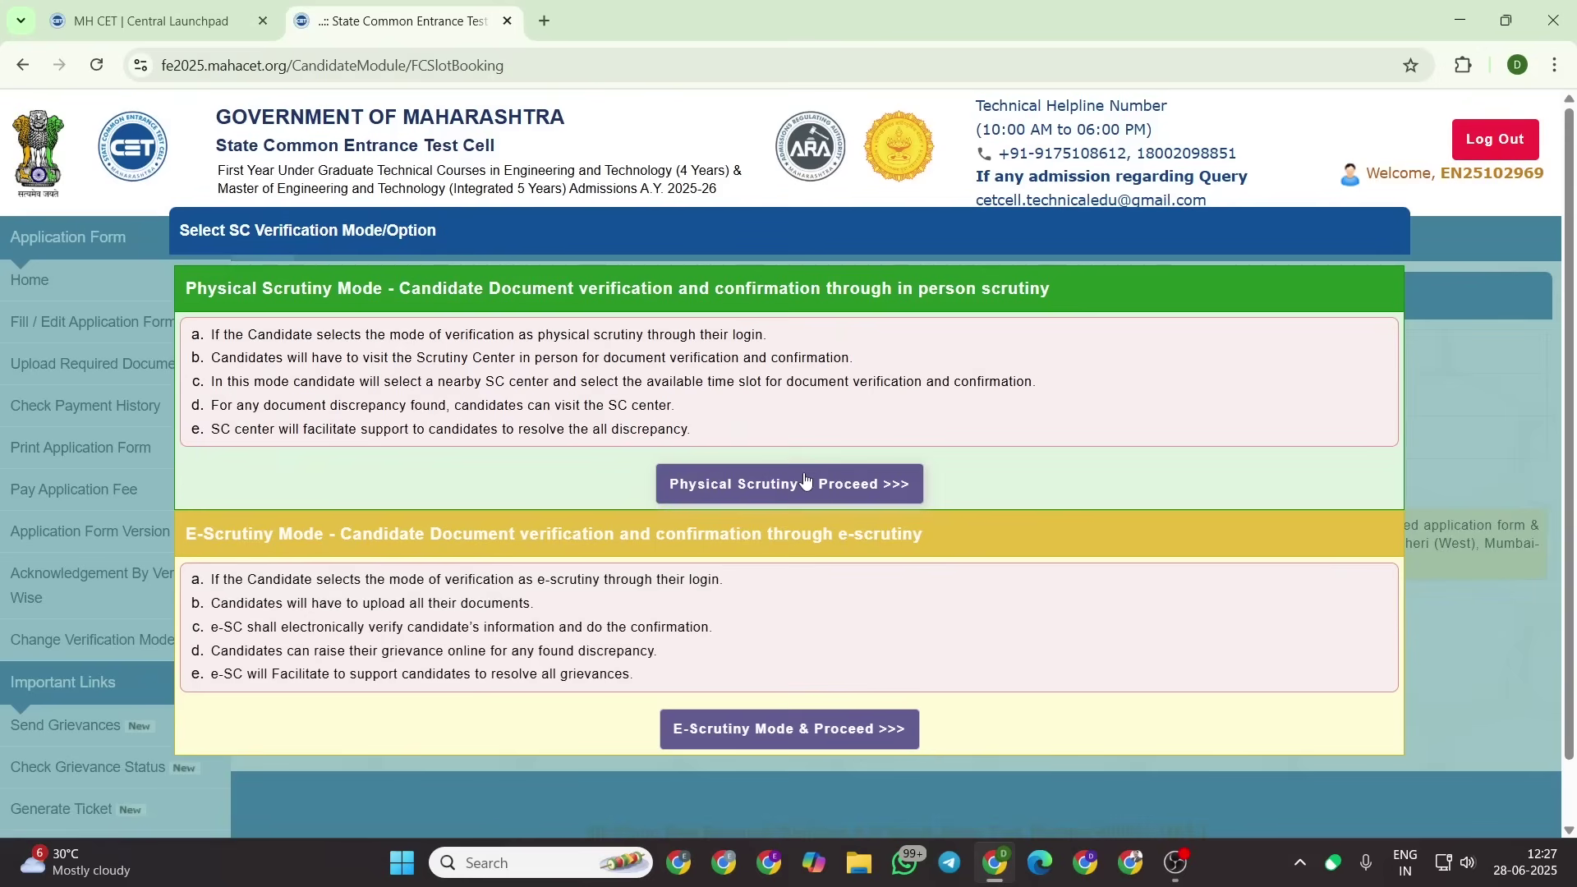
click(806, 483)
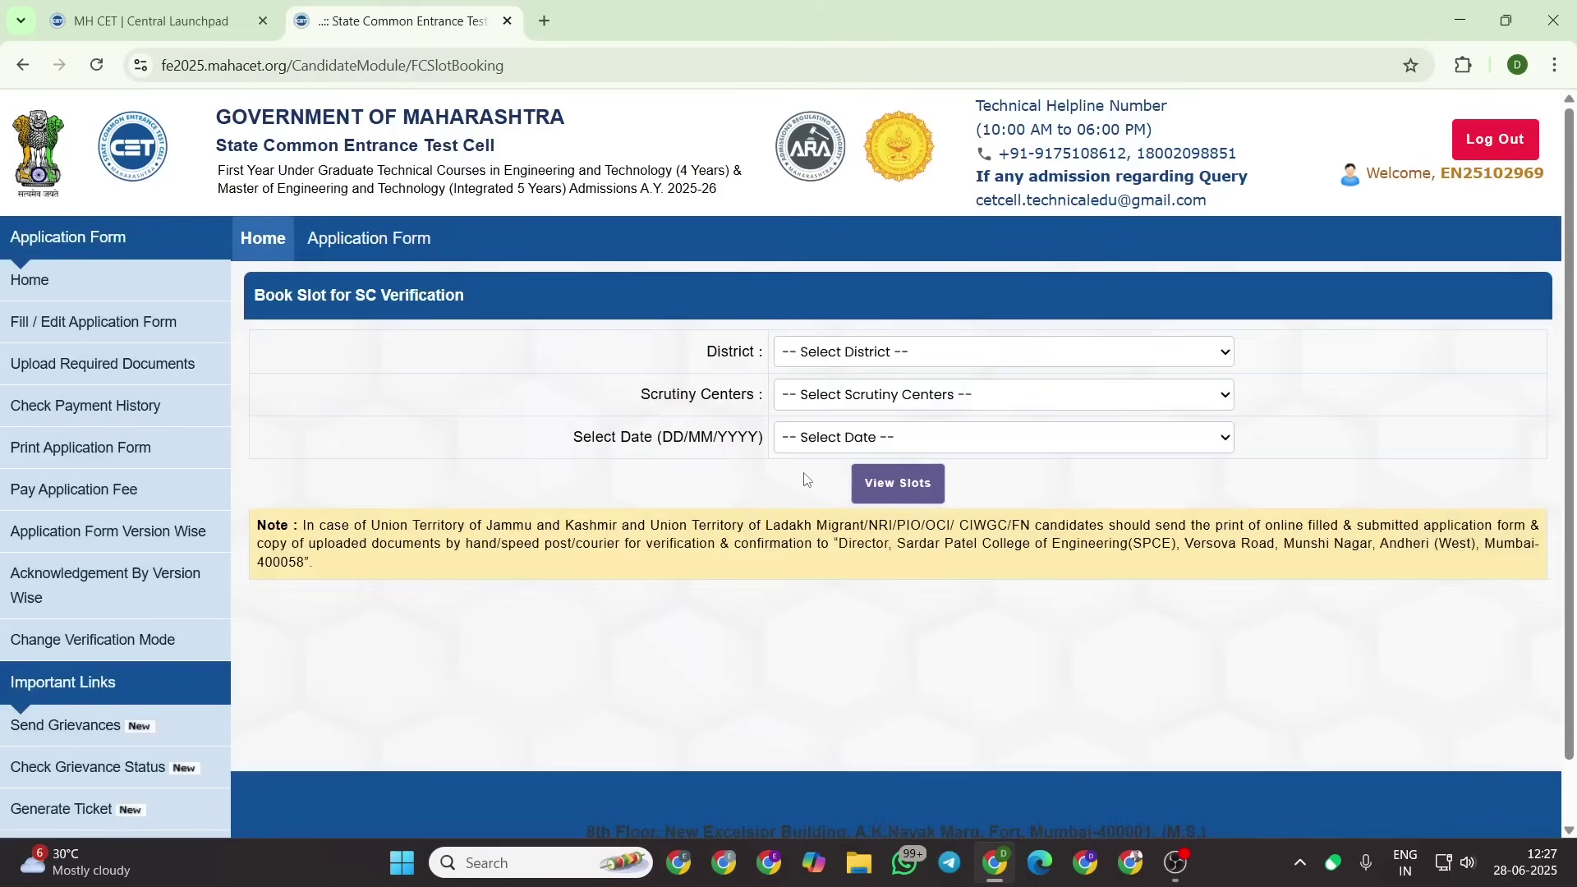
Choose Mumbai Suburban as the SC verification district.
click(813, 355)
click(815, 356)
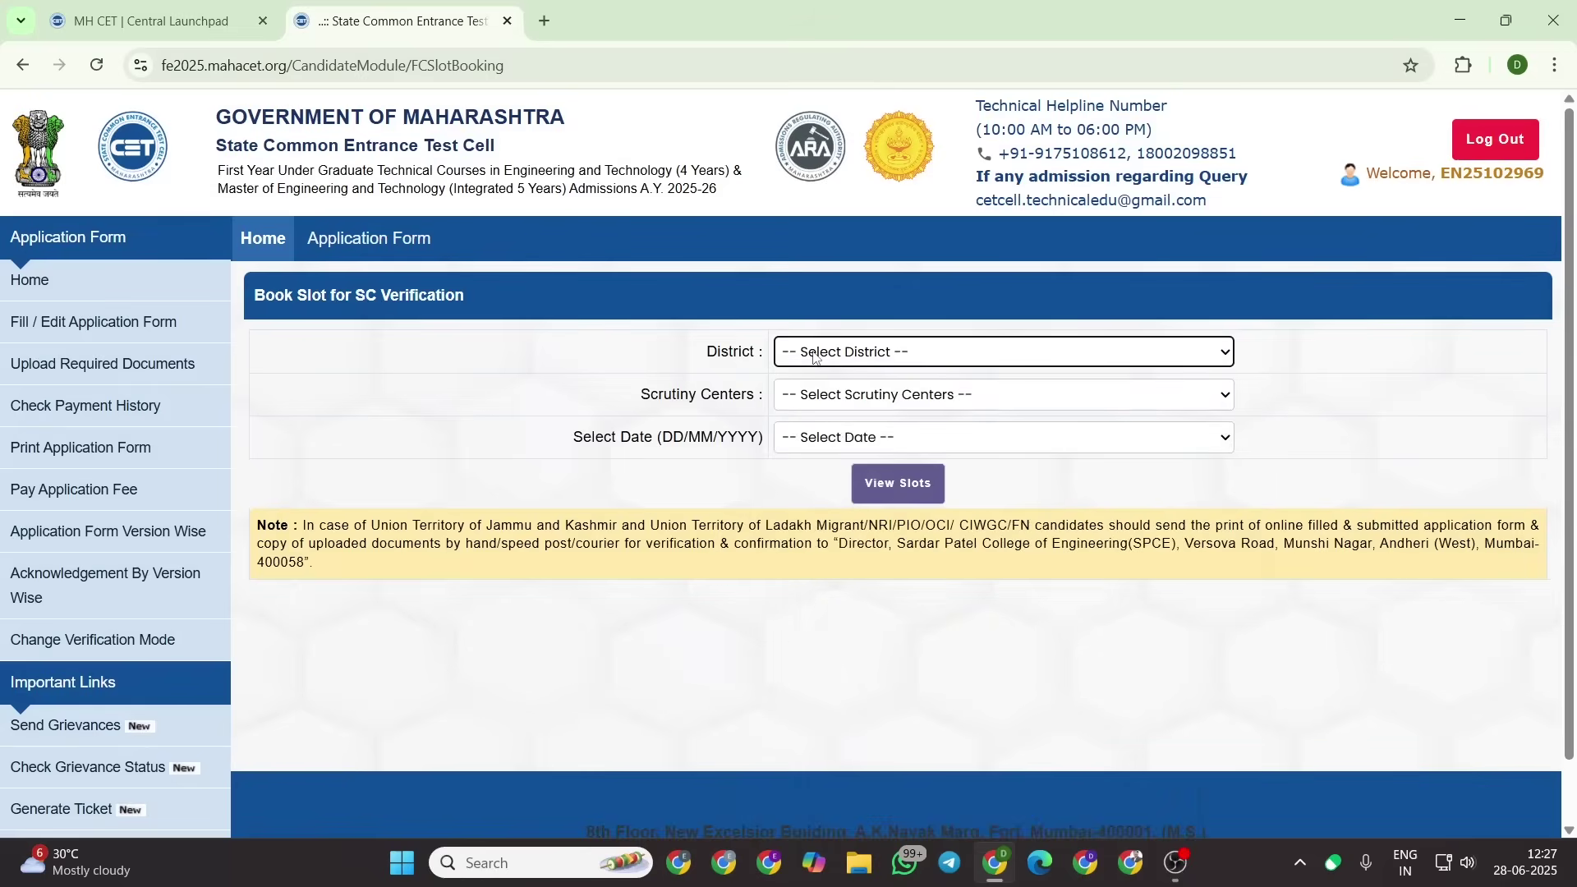
scroll(575, 635, down, 1)
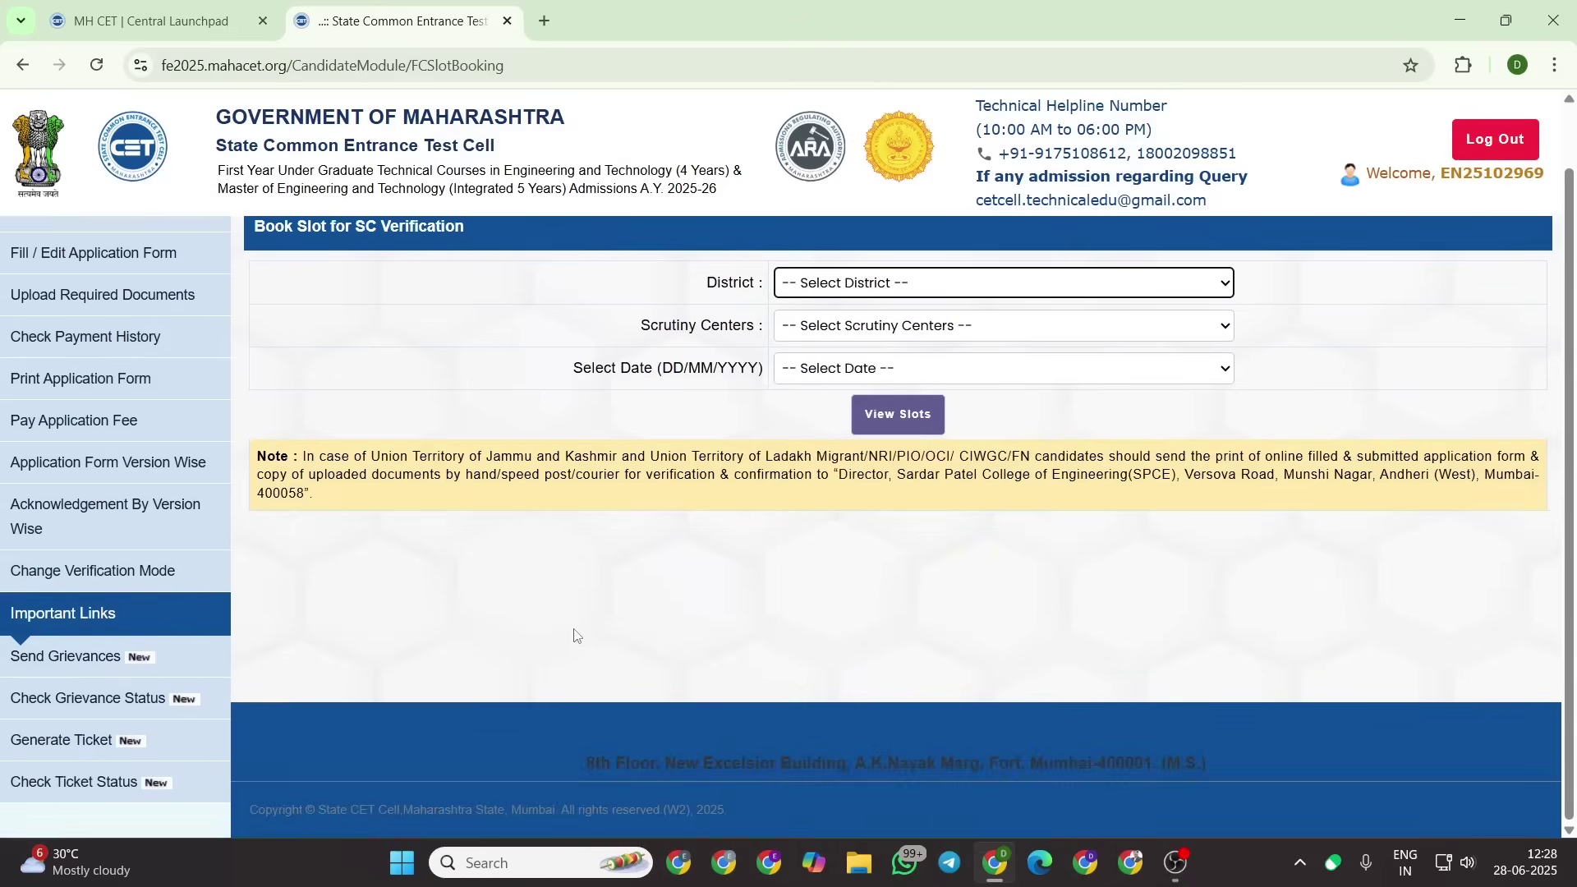
scroll(575, 635, up, 1)
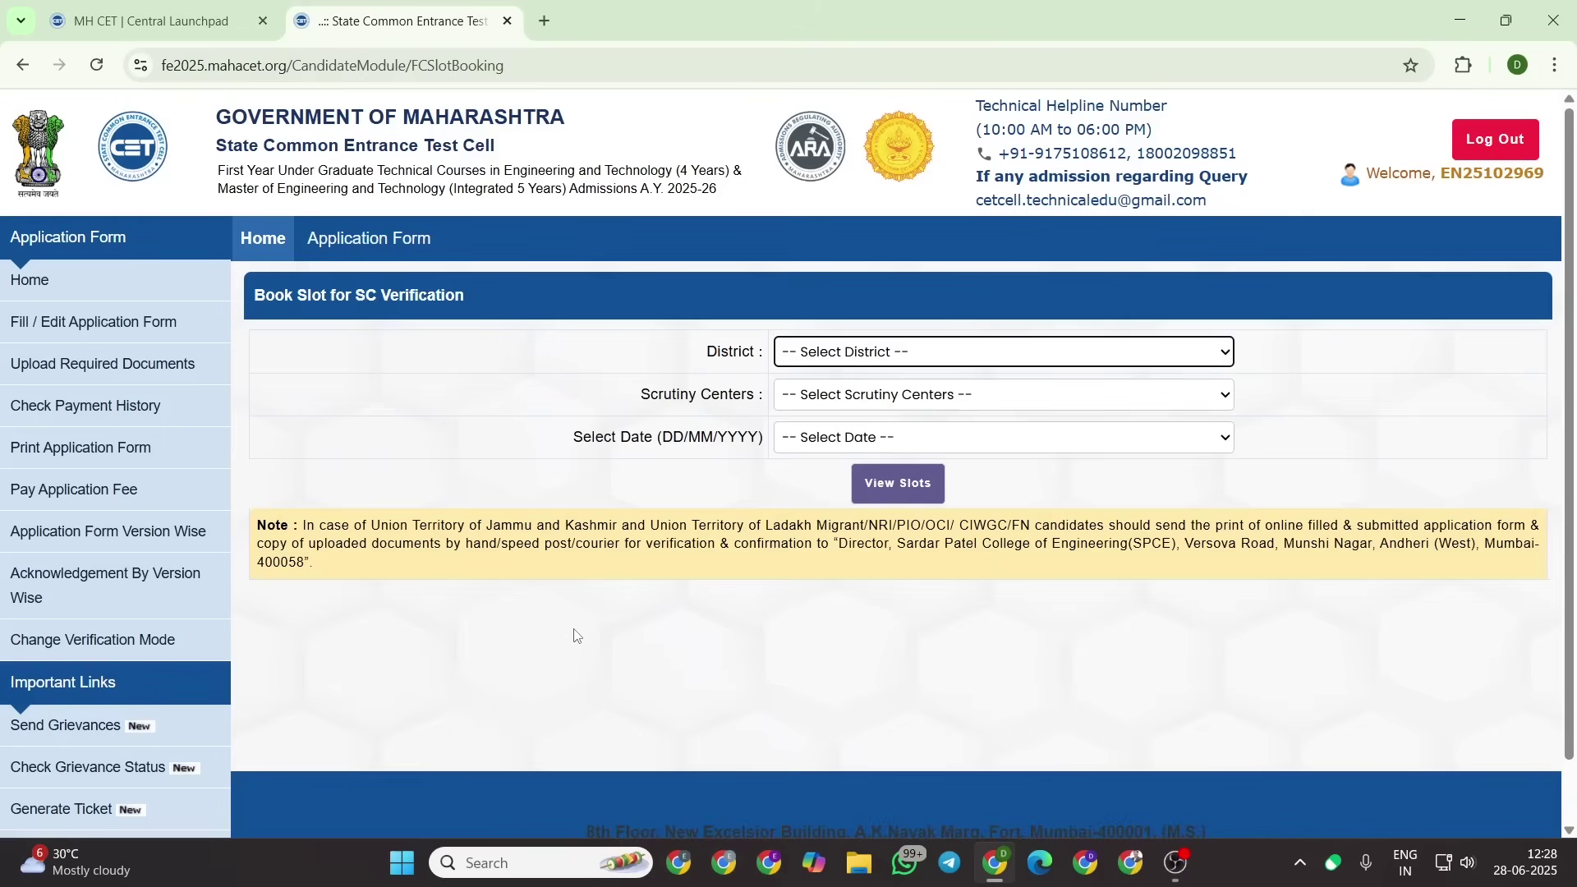
scroll(619, 619, down, 1)
scroll(622, 620, up, 1)
click(838, 357)
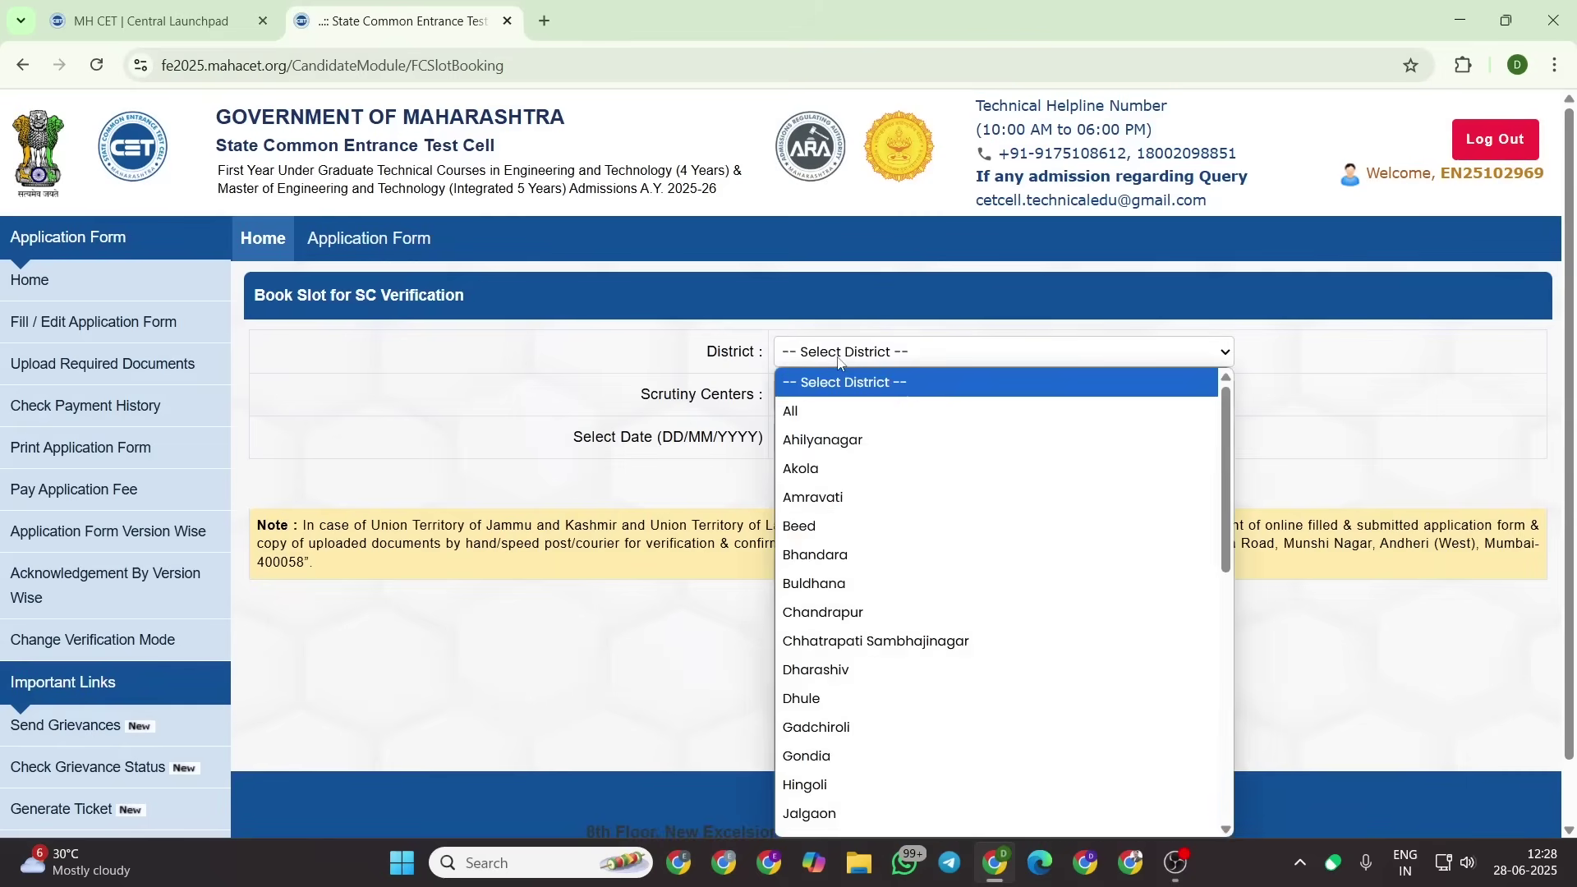
scroll(855, 534, down, 6)
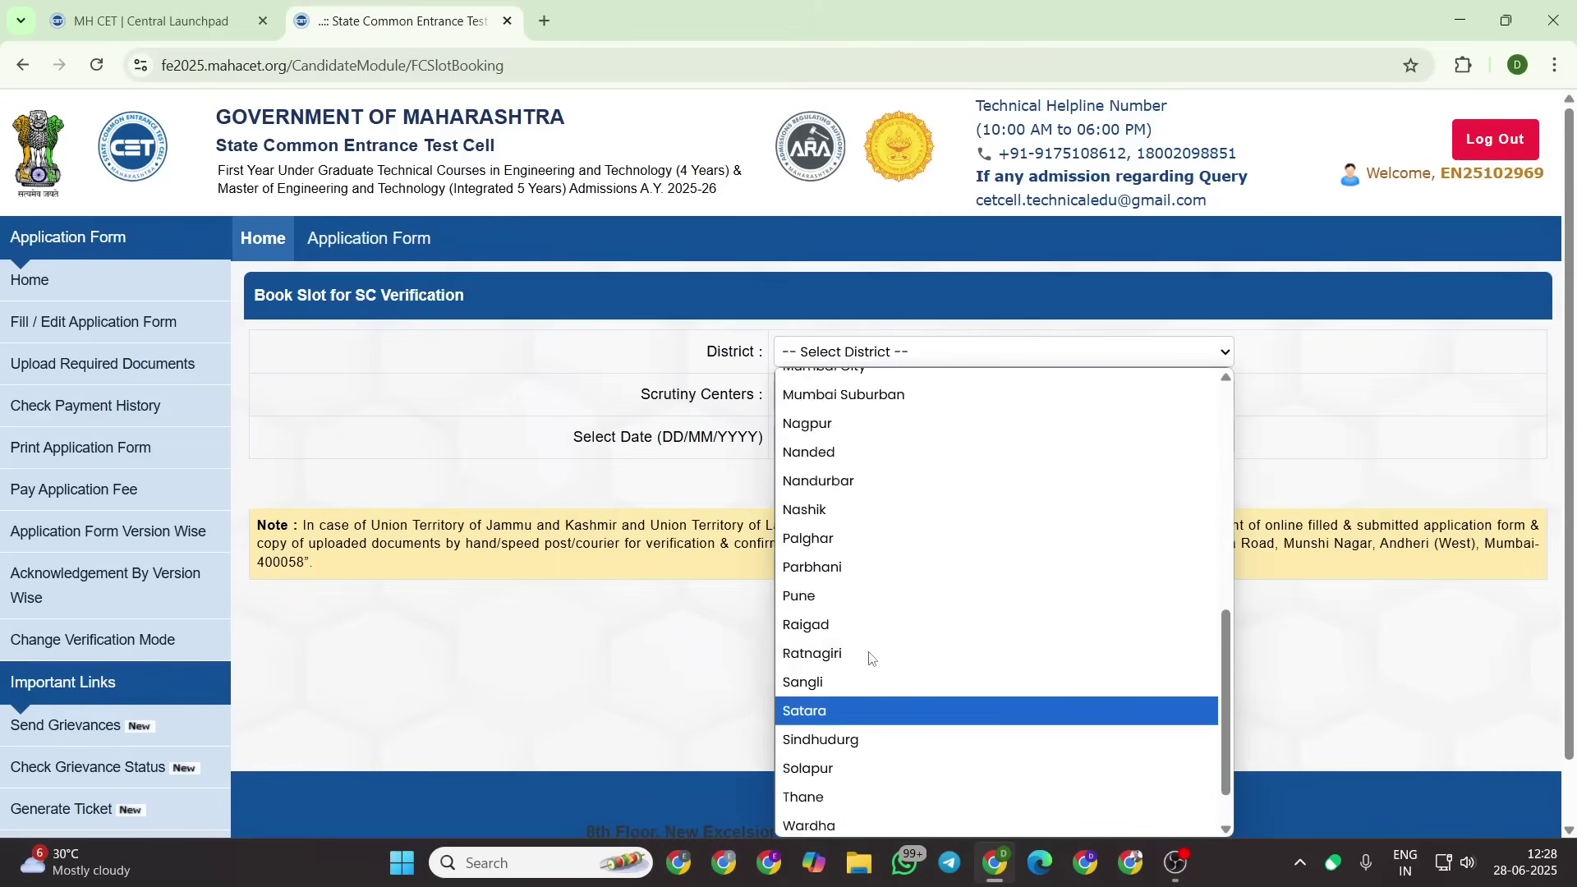
scroll(872, 658, down, 1)
scroll(905, 540, up, 8)
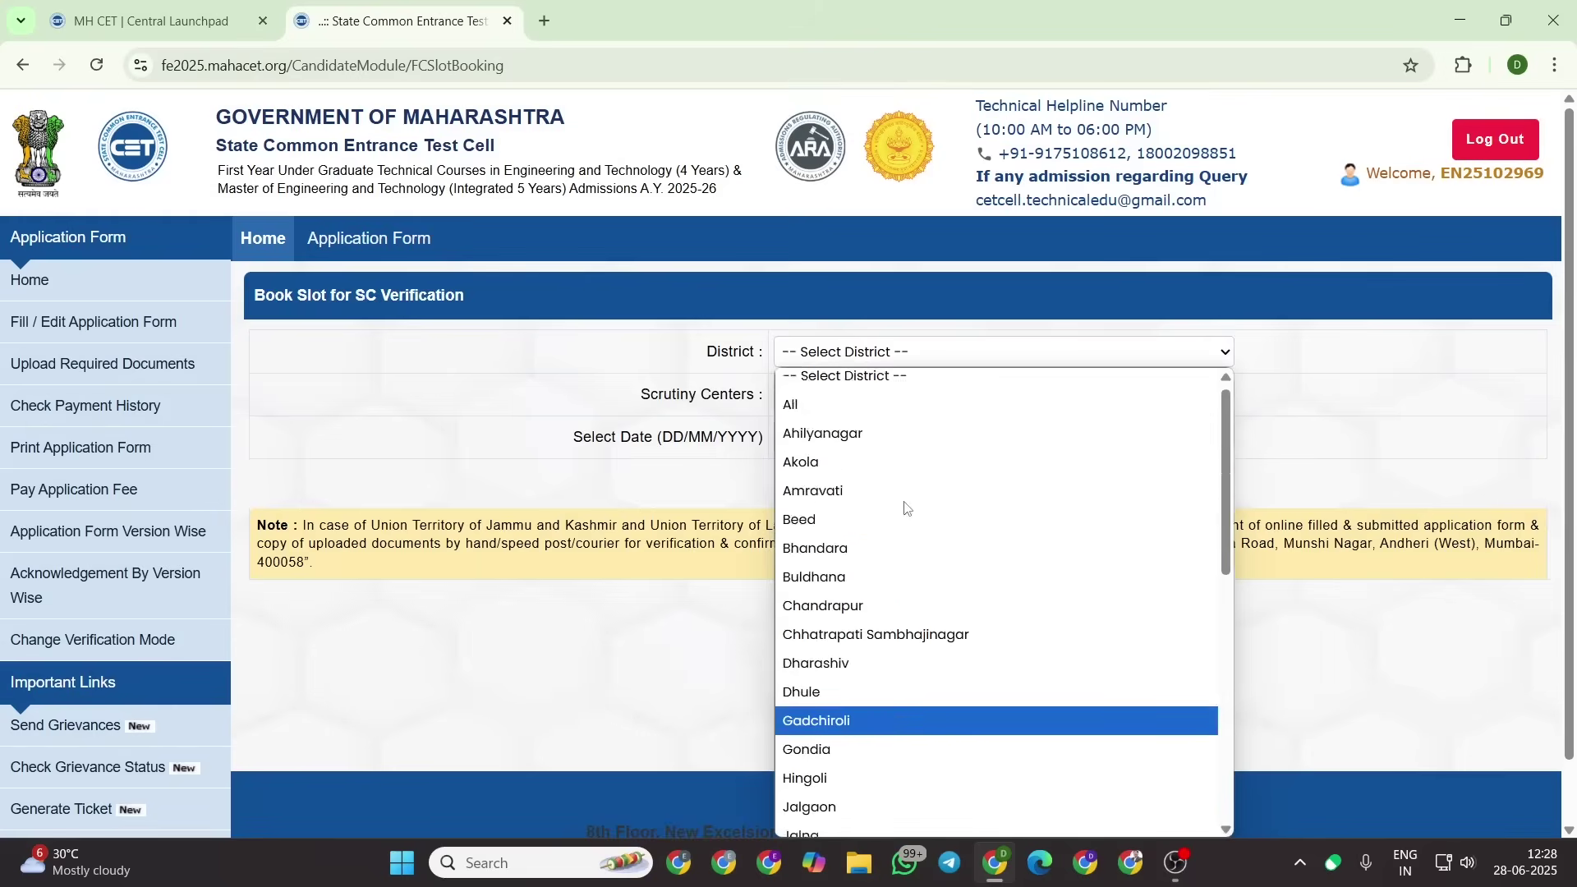
scroll(906, 507, down, 4)
scroll(906, 507, down, 3)
scroll(906, 507, up, 3)
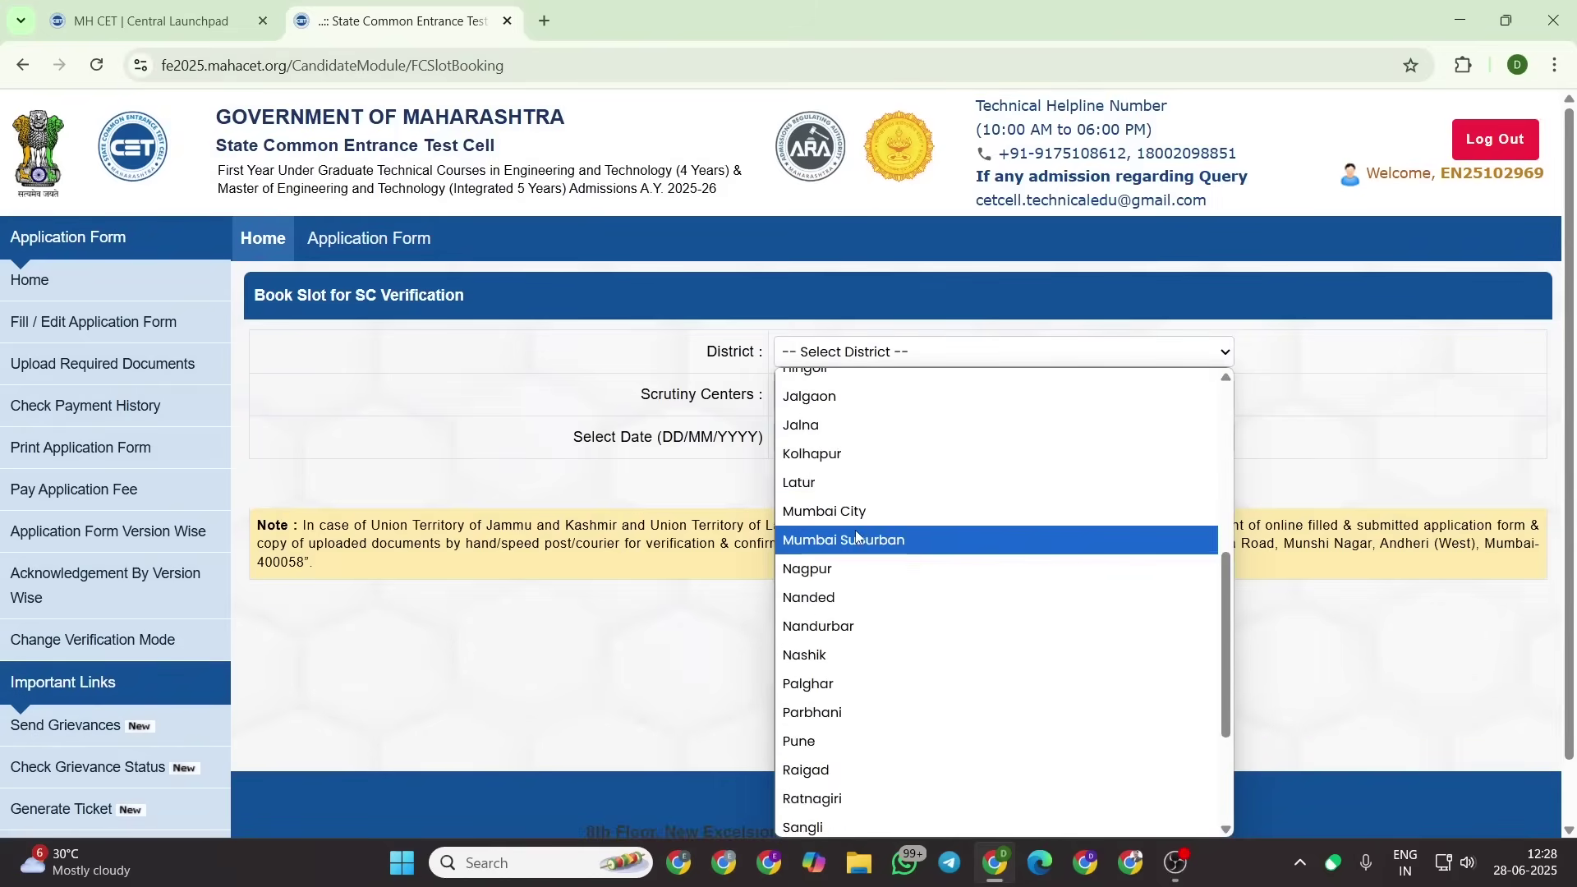
click(855, 535)
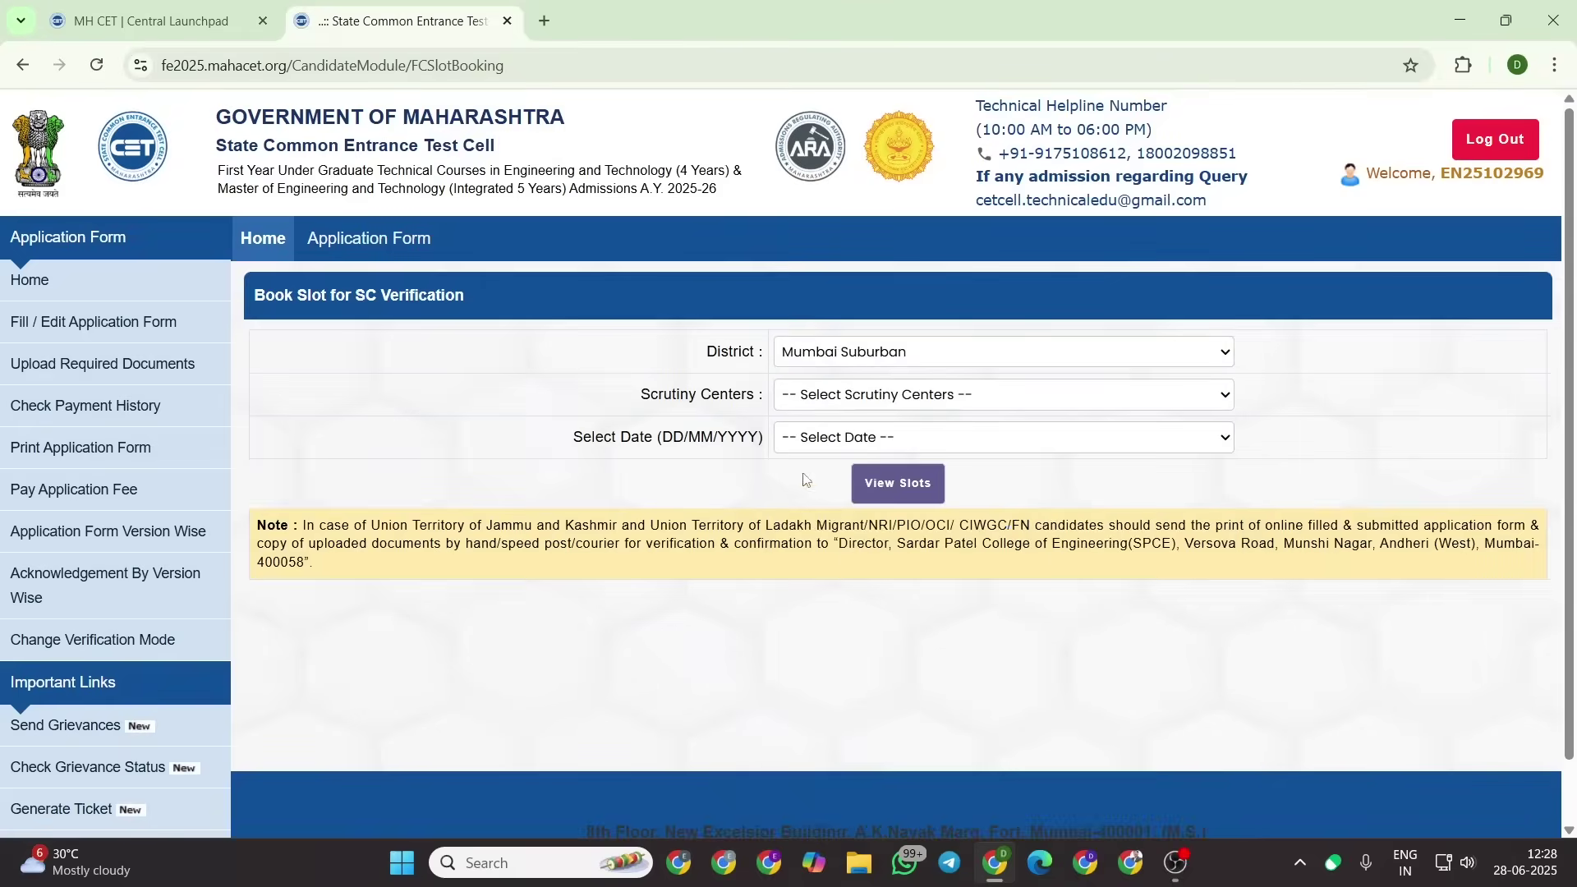
Check the empty scrutiny centre and date lists, then request View Slots anyway.
click(856, 392)
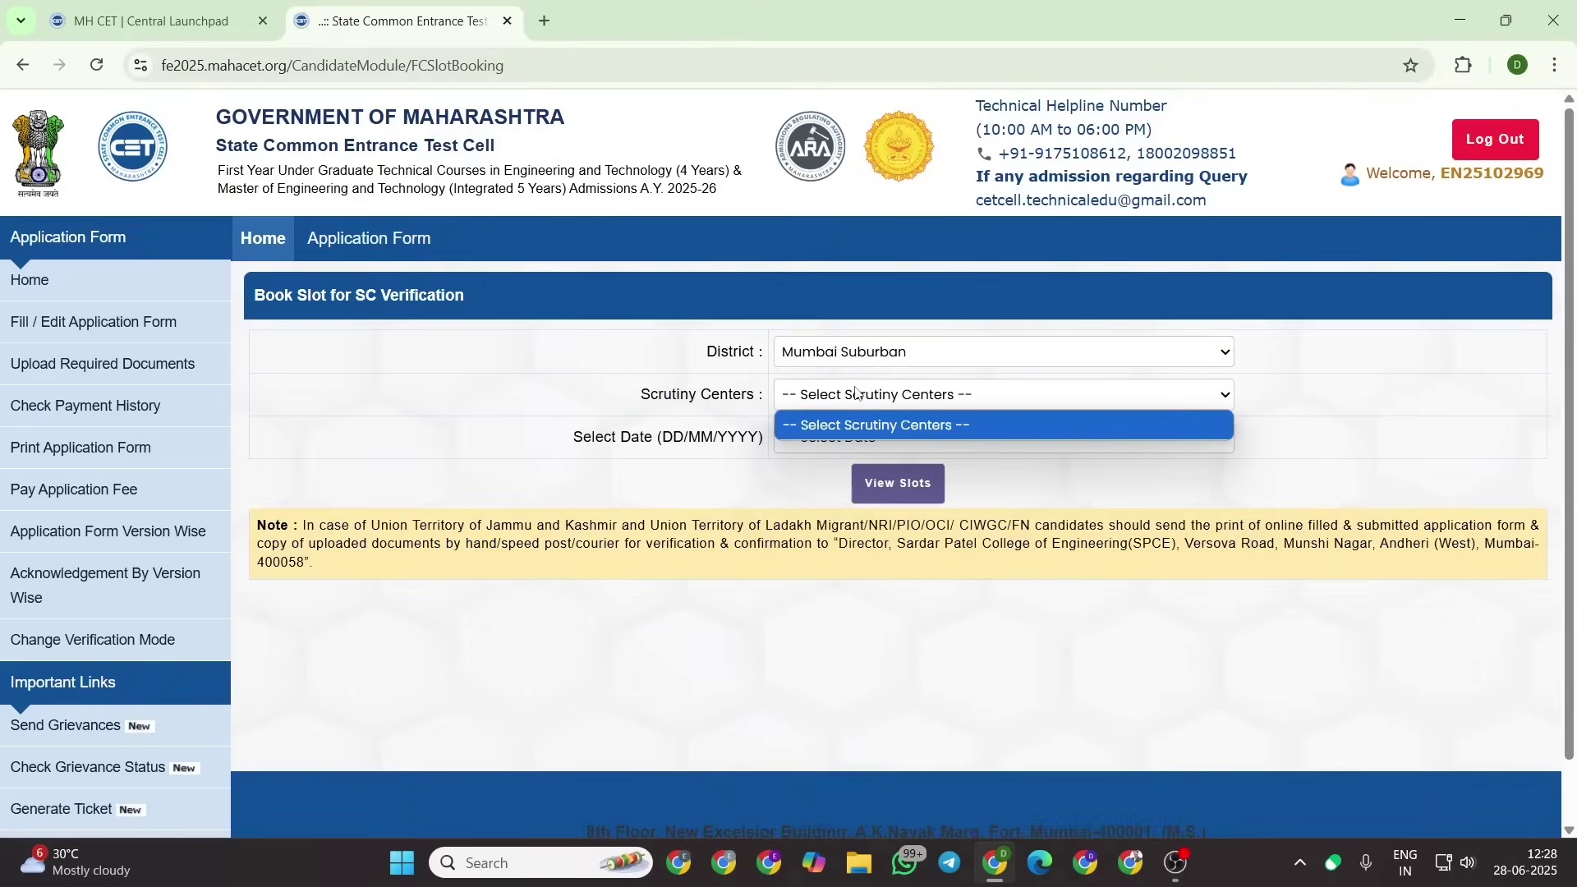
click(968, 421)
click(977, 436)
click(991, 436)
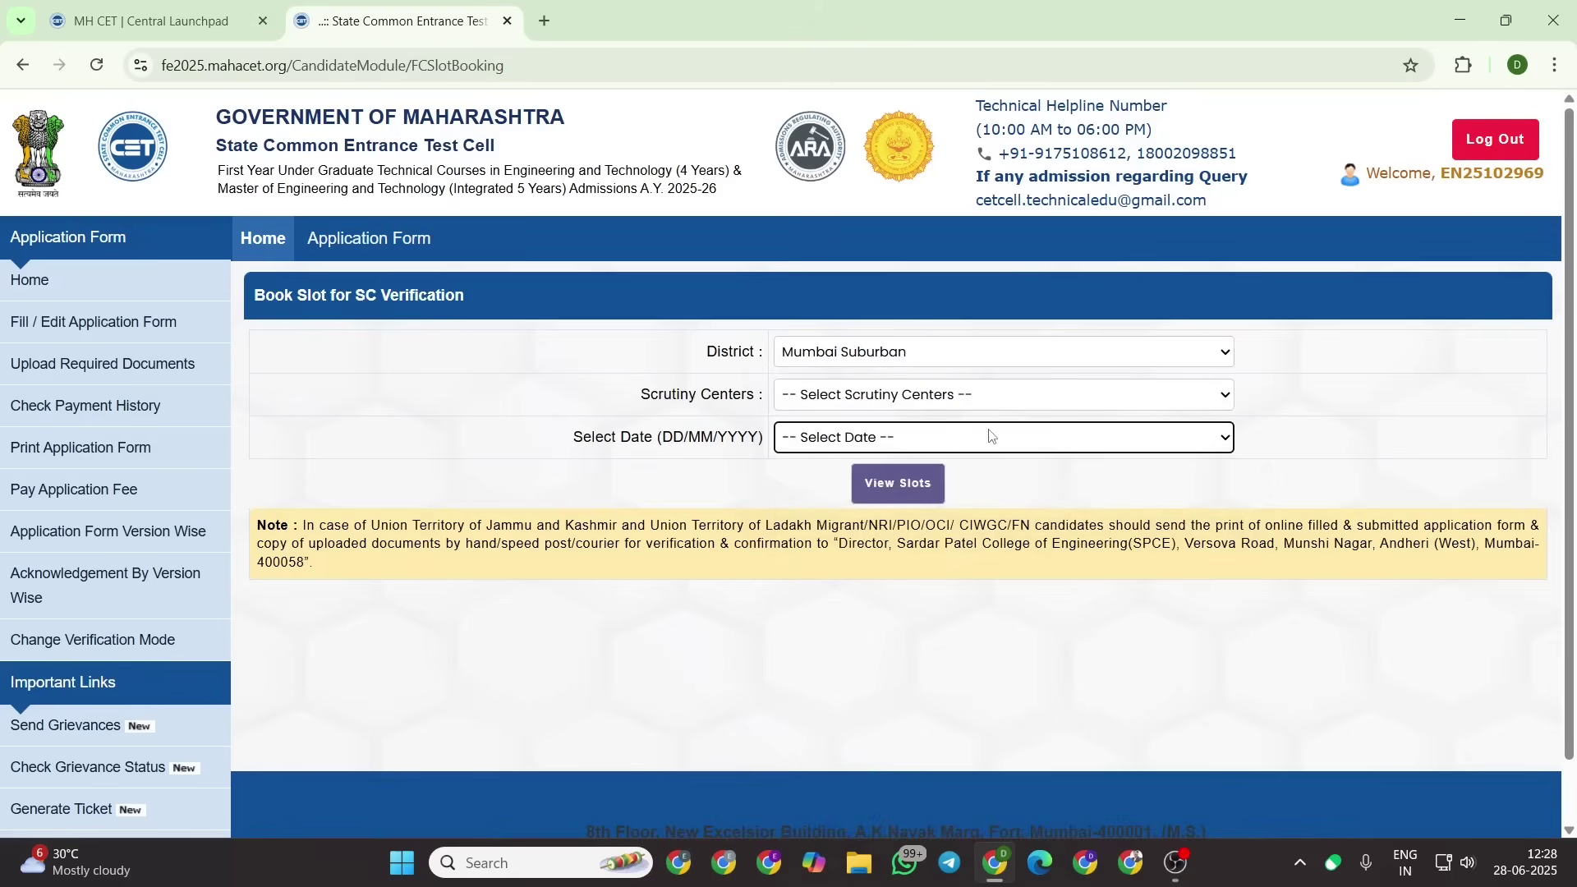
click(904, 485)
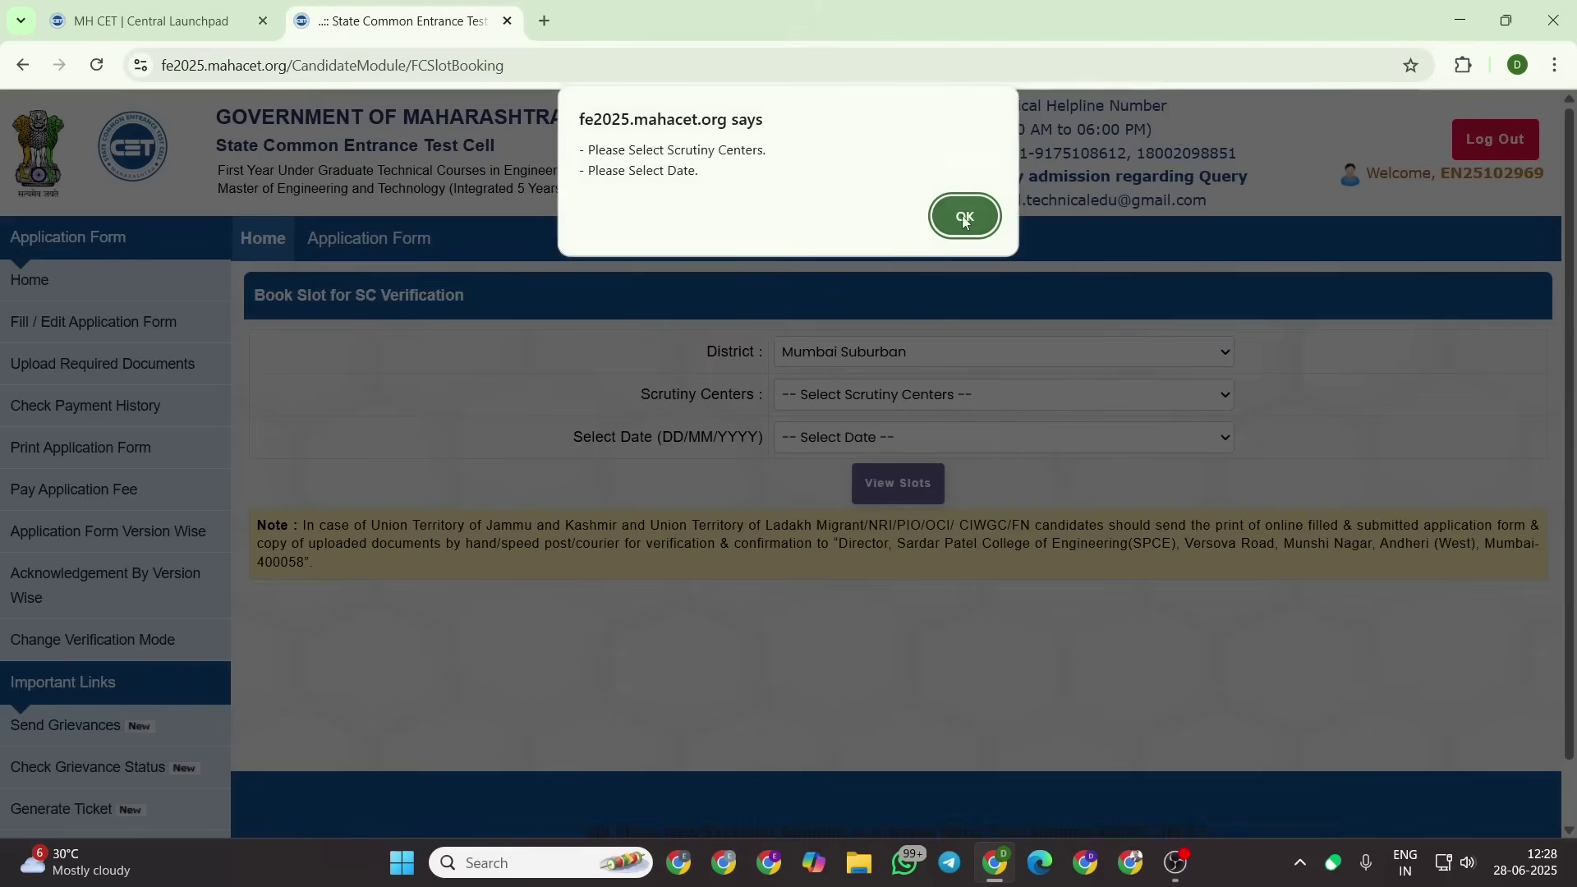
Dismiss the warning, reset the district, and choose All instead.
click(965, 215)
click(967, 399)
click(931, 427)
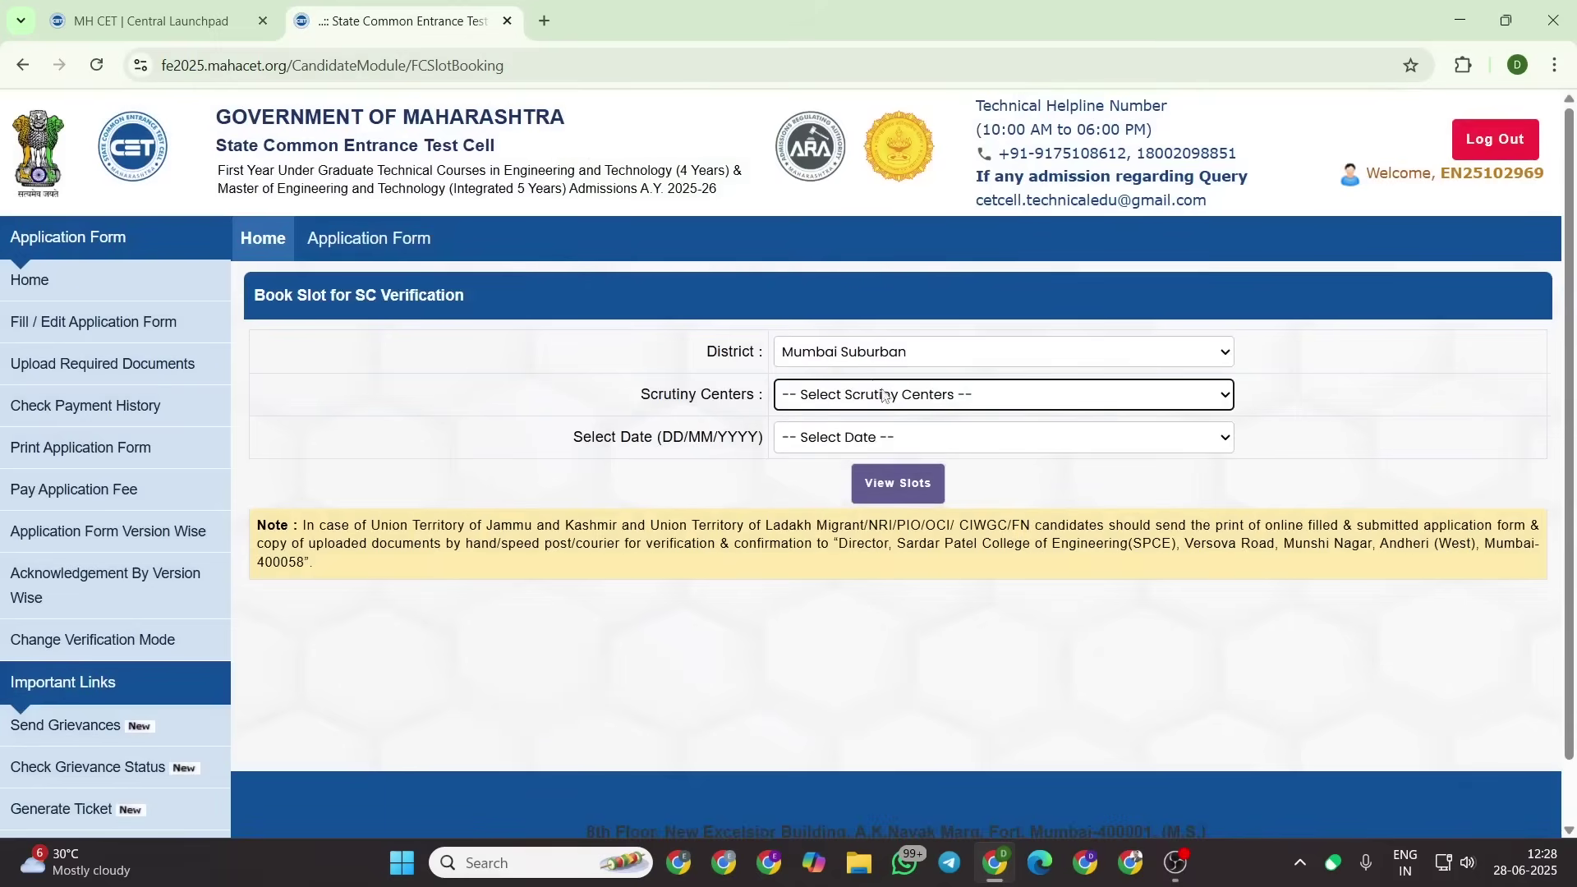
click(849, 359)
scroll(853, 404, up, 2)
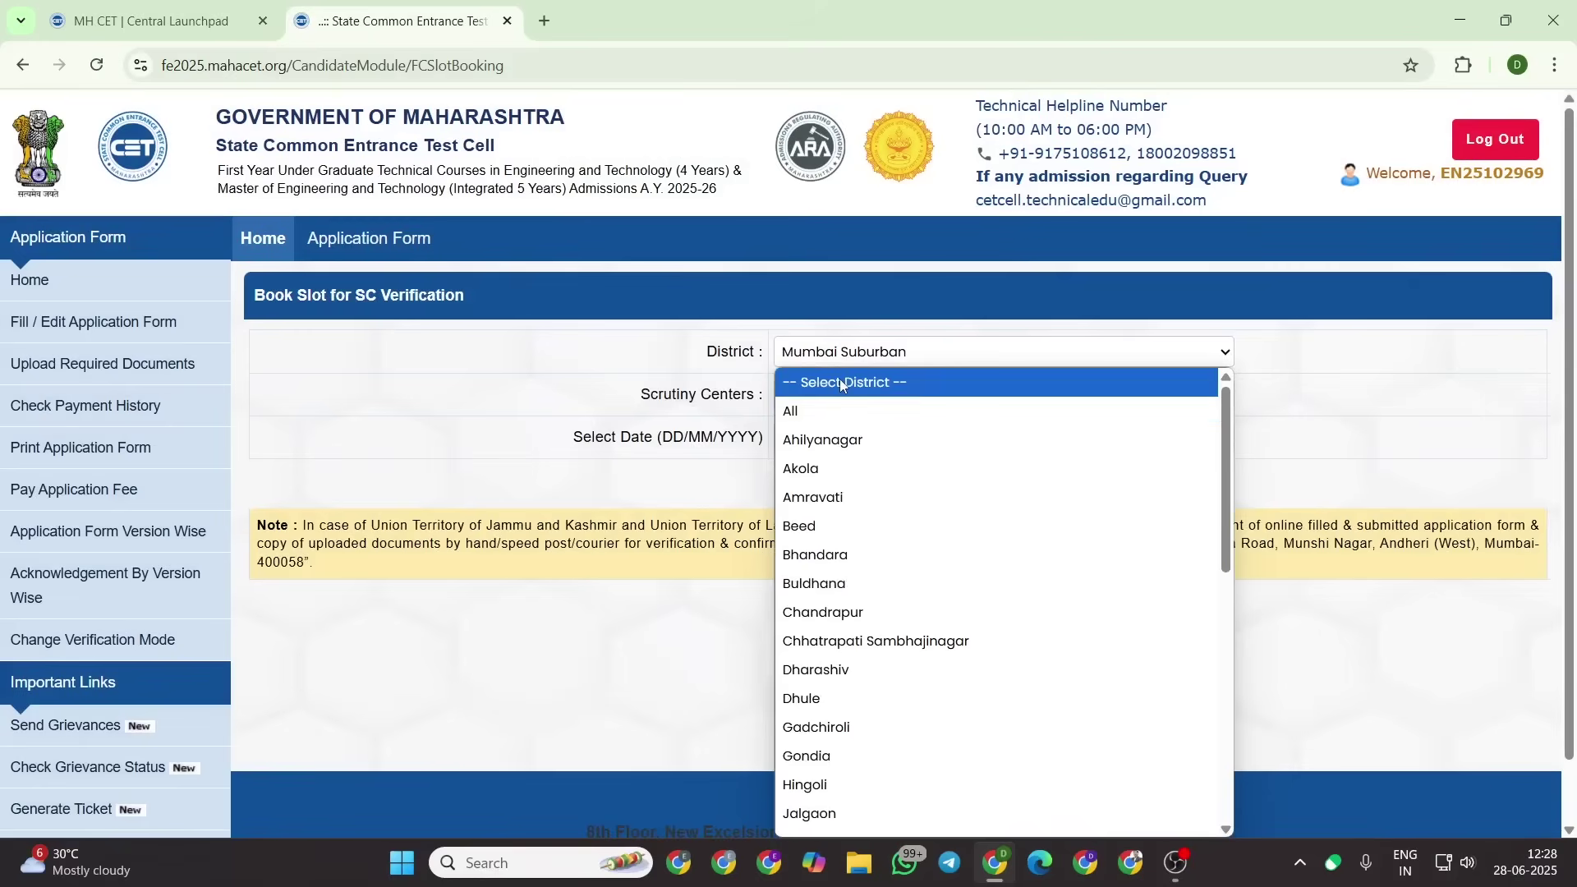
click(840, 382)
click(868, 360)
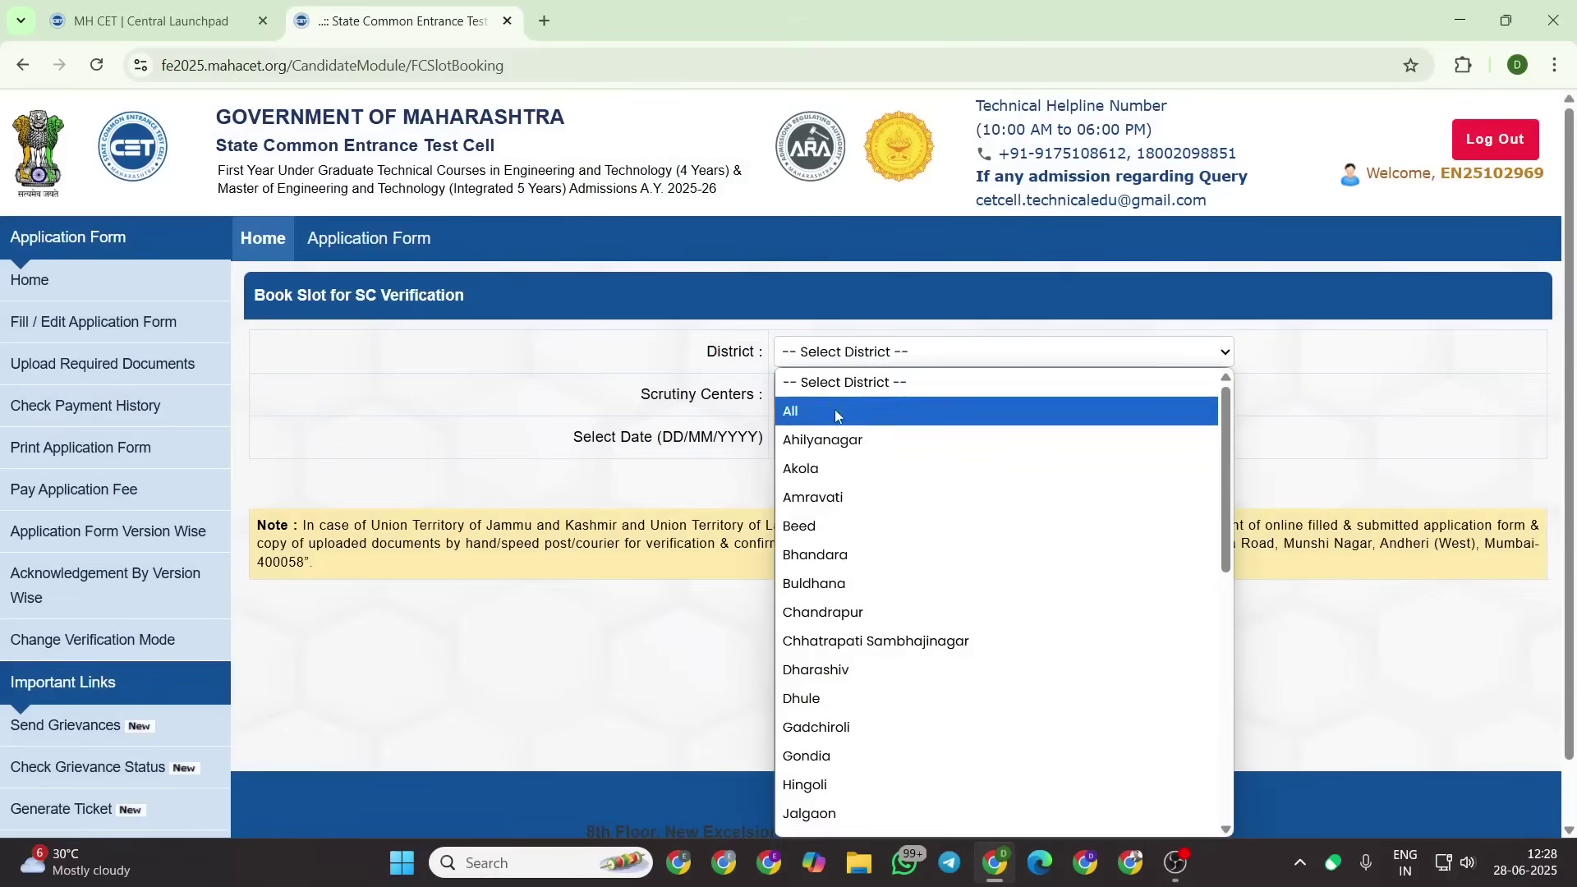
click(855, 411)
Check the still-empty scrutiny centre list, then reset and reselect All as district.
click(859, 398)
click(844, 418)
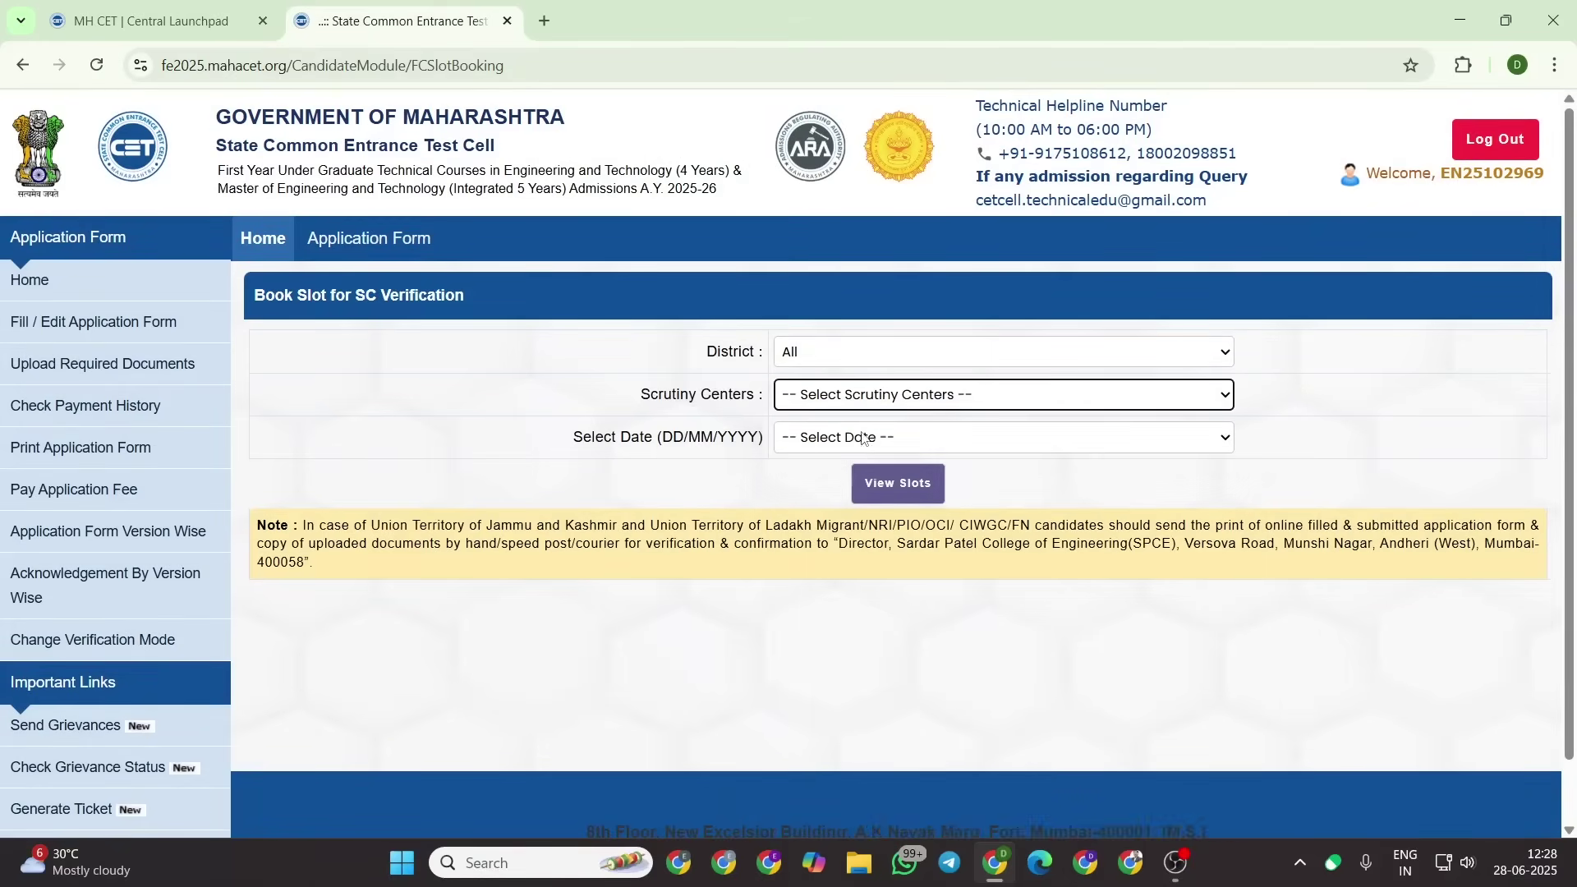
click(861, 355)
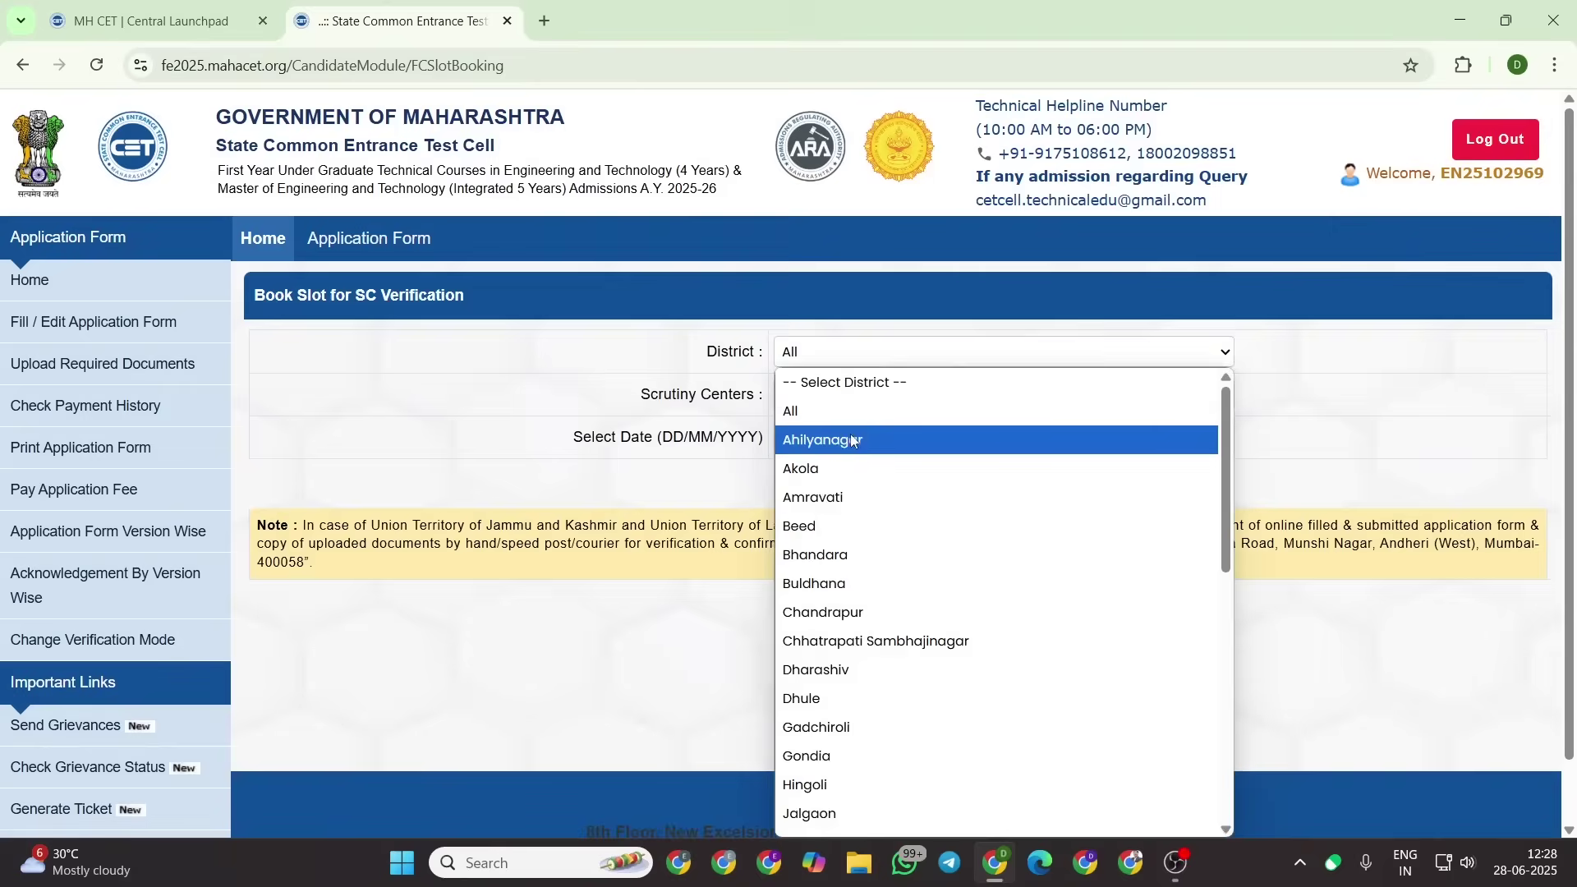
click(864, 392)
click(865, 392)
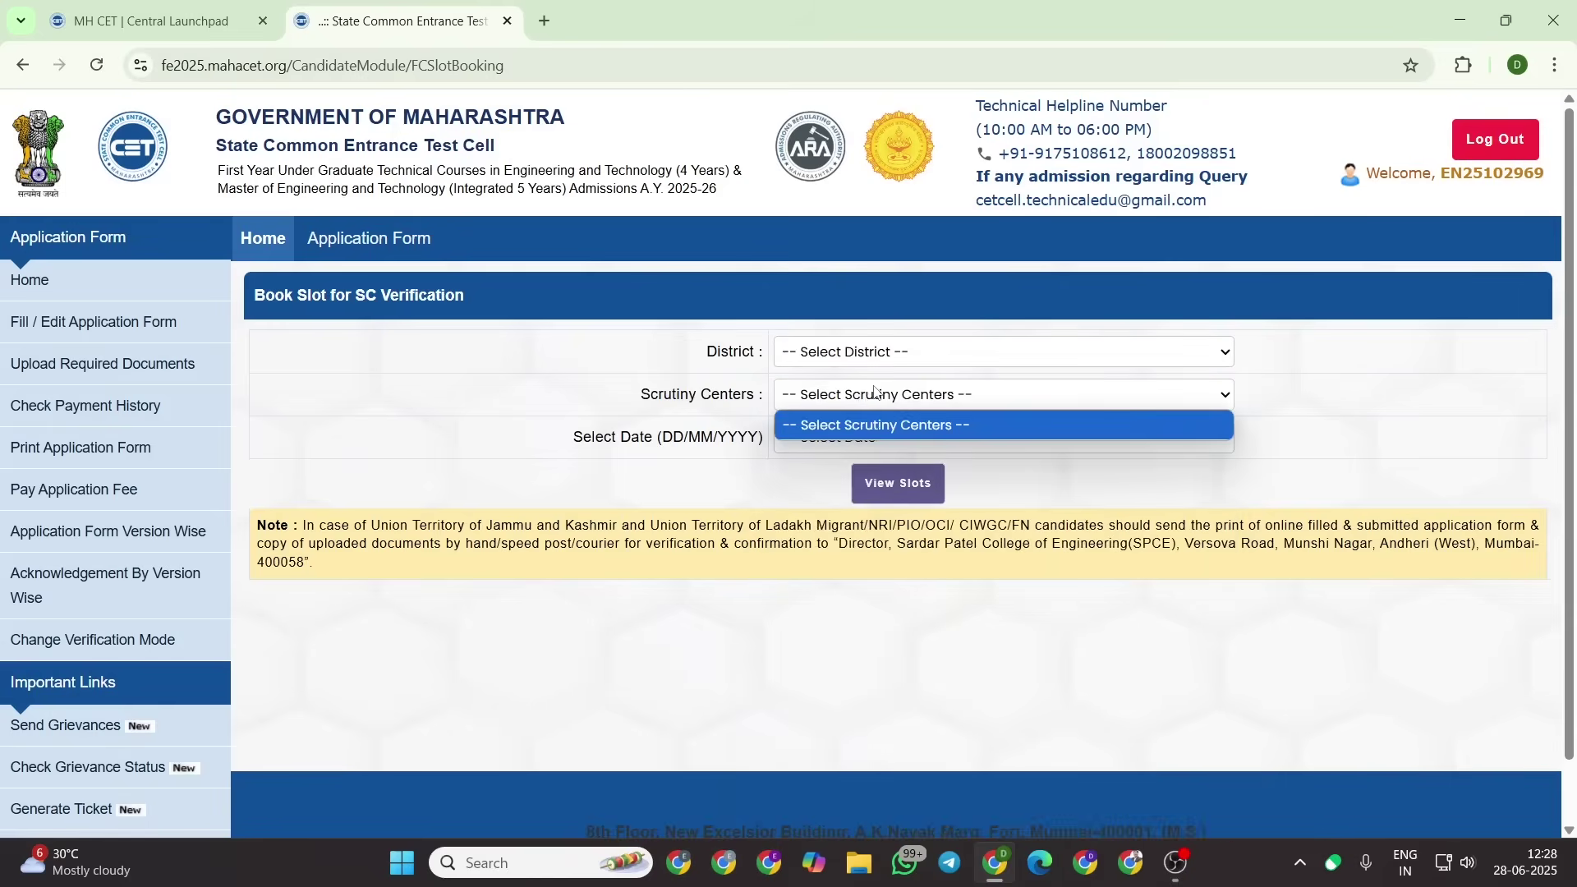
click(872, 434)
click(875, 367)
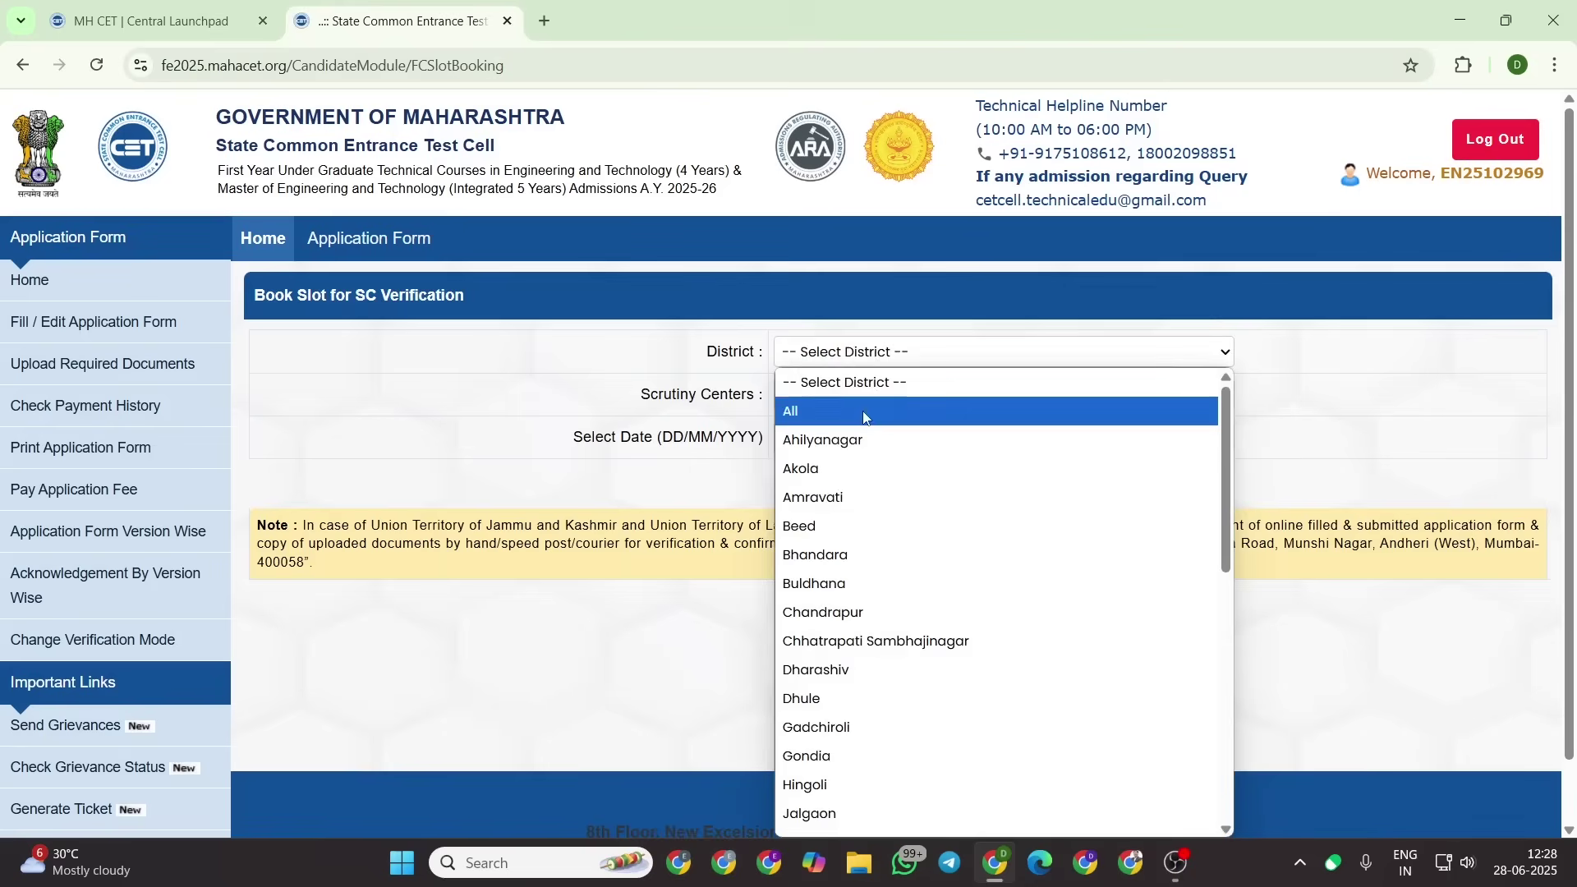
click(869, 411)
Request slots with District All, dismiss the missing centre/date warning, and open the application form.
click(872, 393)
click(855, 435)
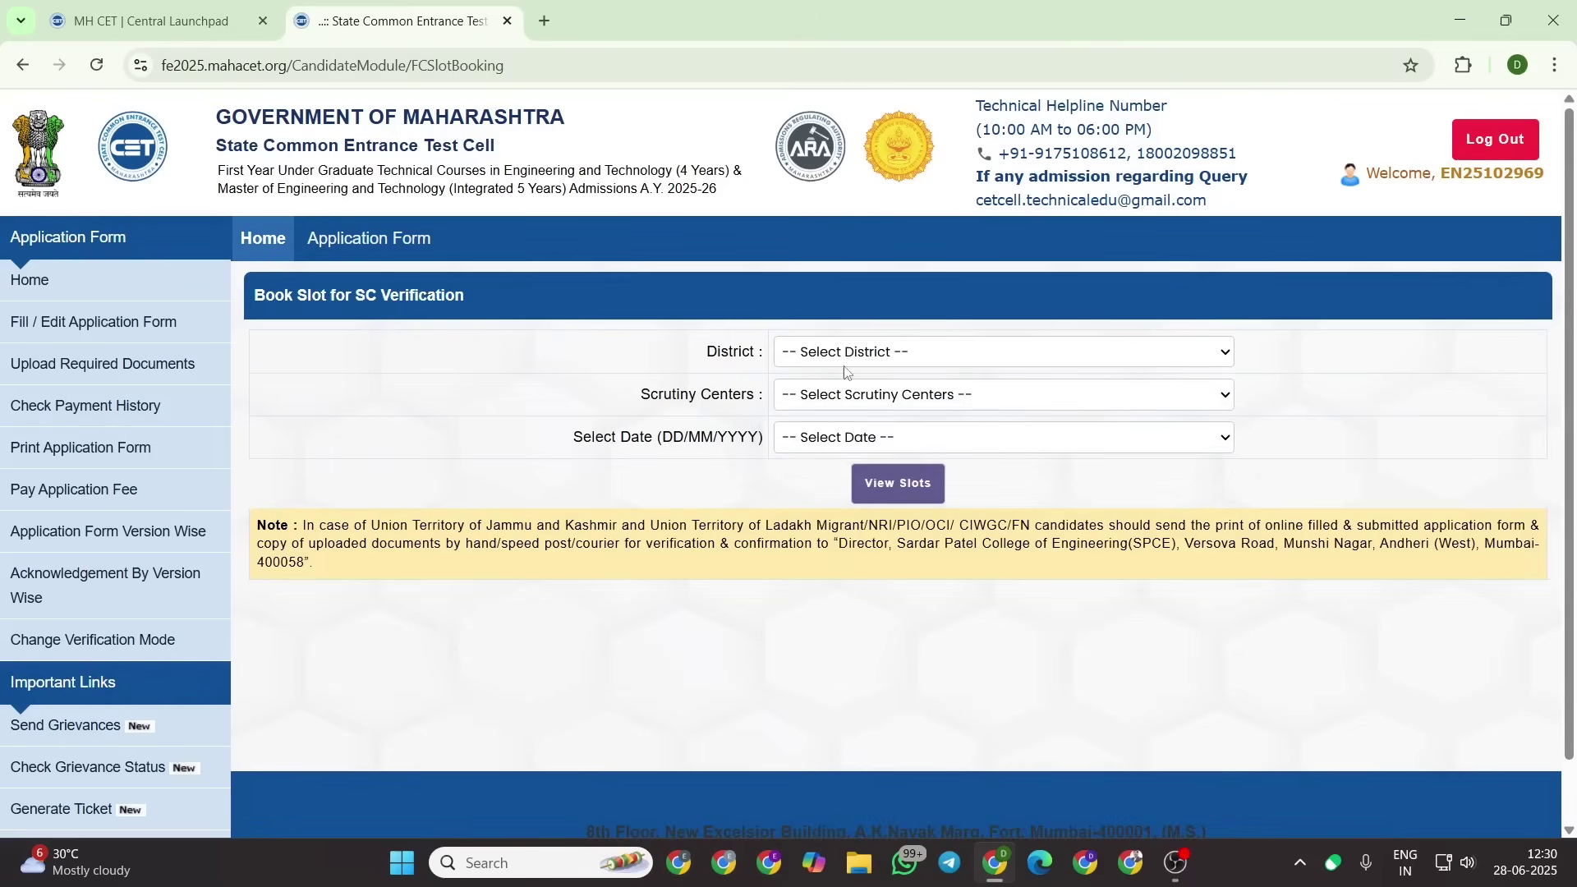
click(845, 365)
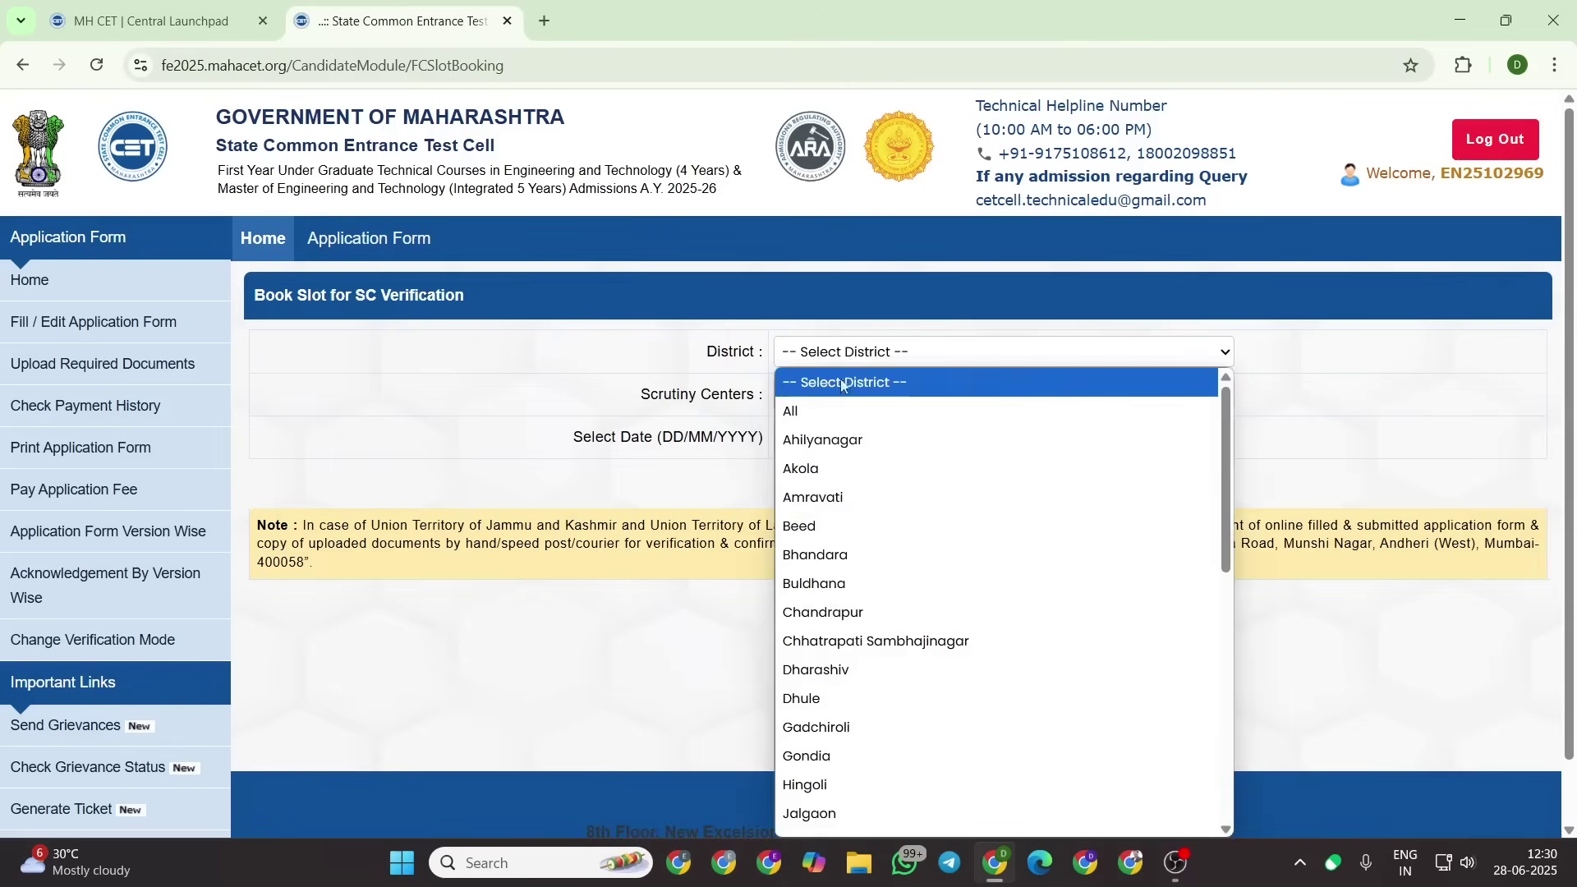
click(851, 409)
click(851, 394)
click(851, 438)
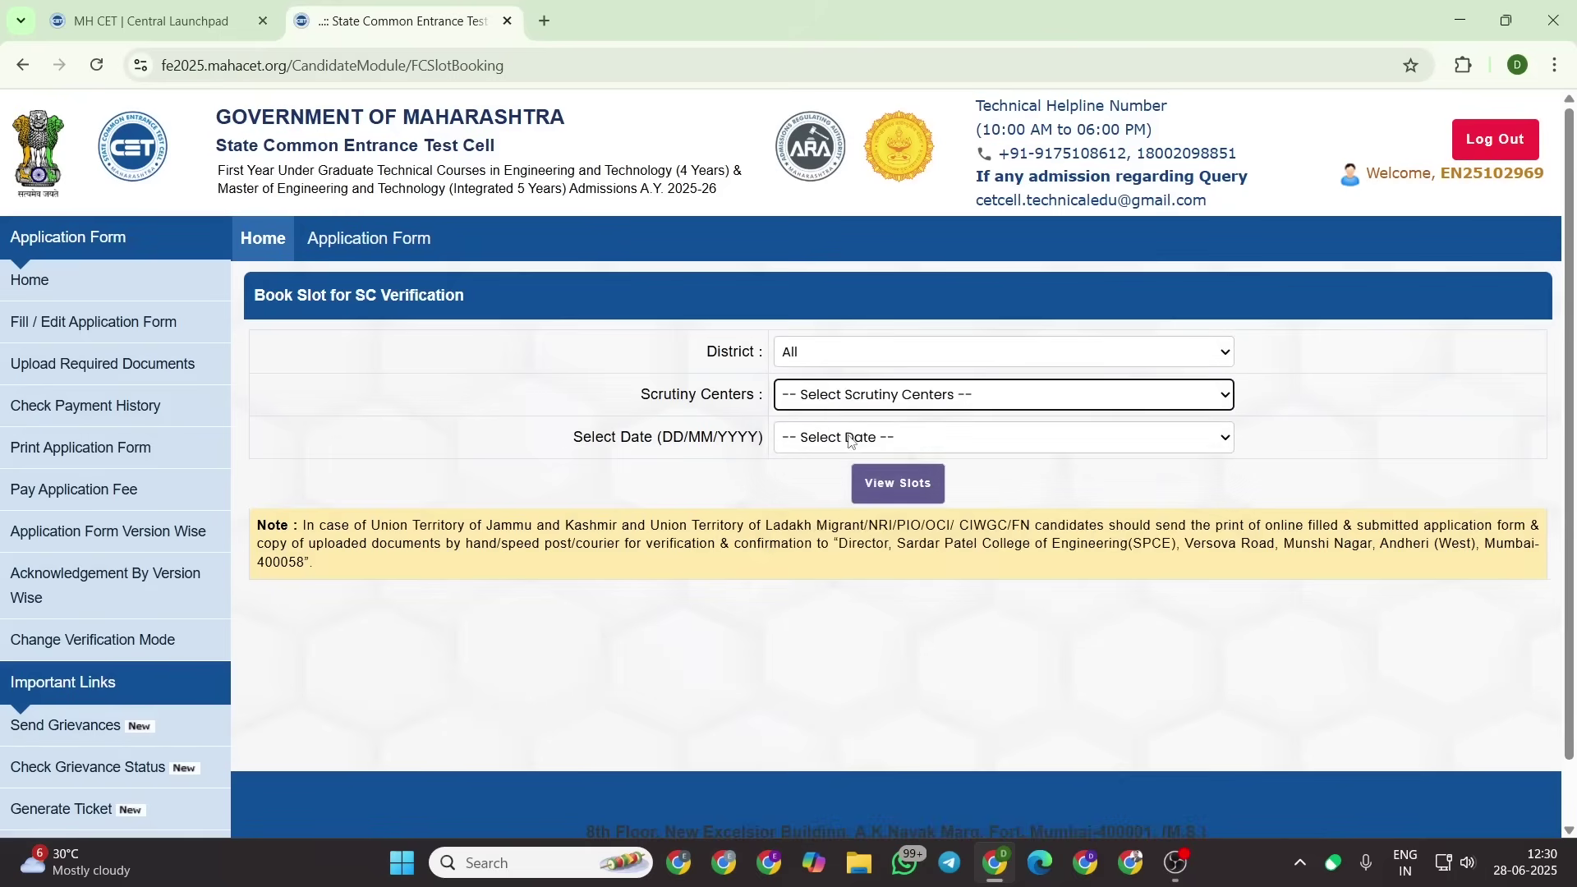
click(850, 440)
click(850, 440)
click(855, 492)
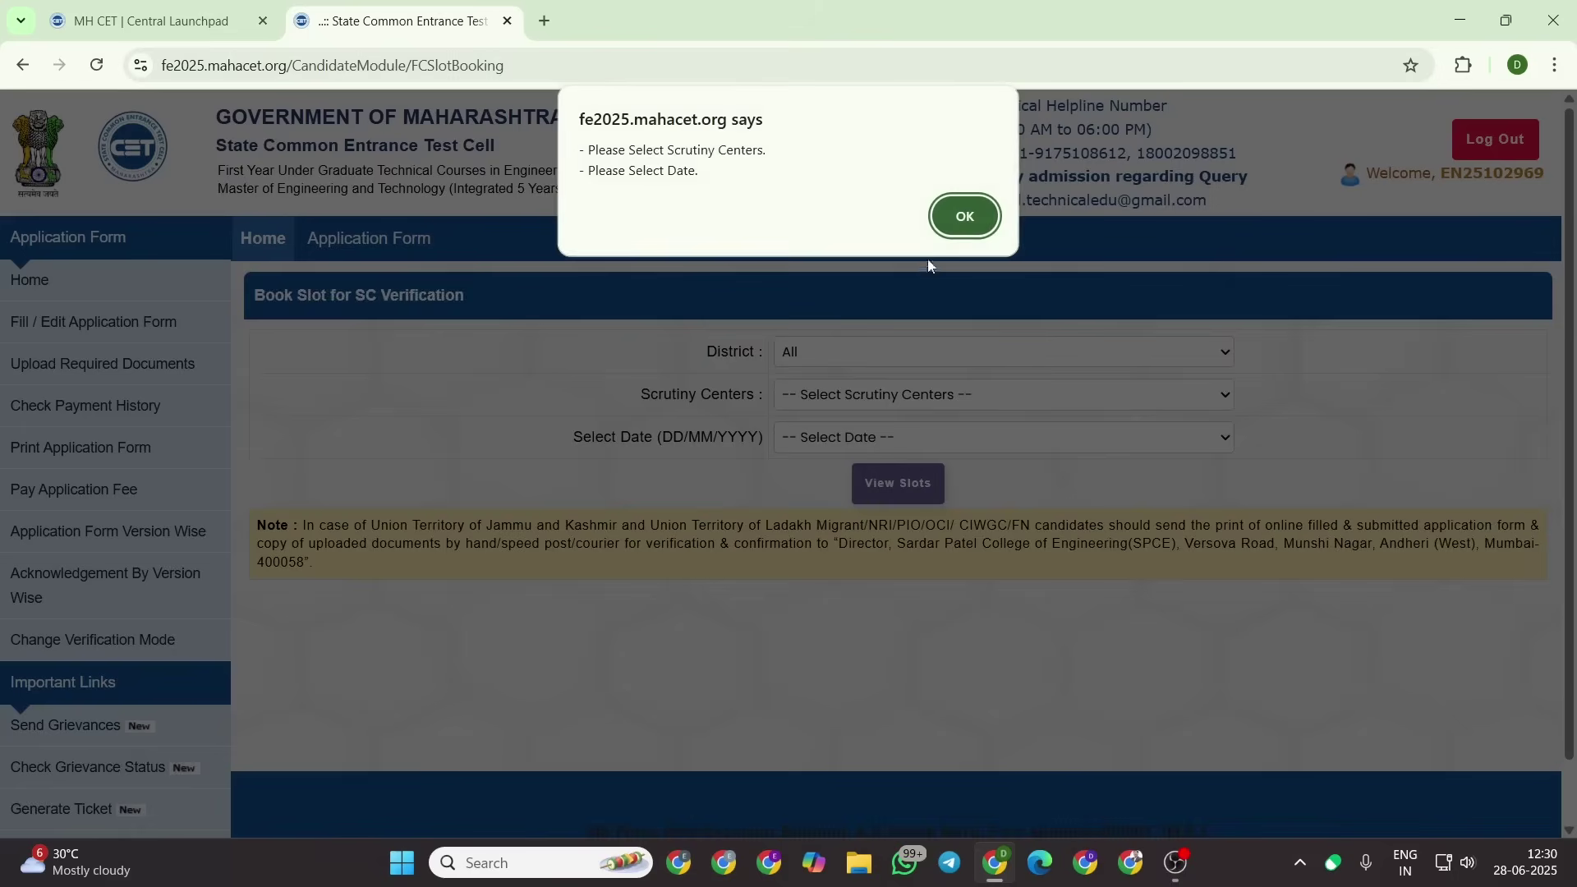
click(961, 212)
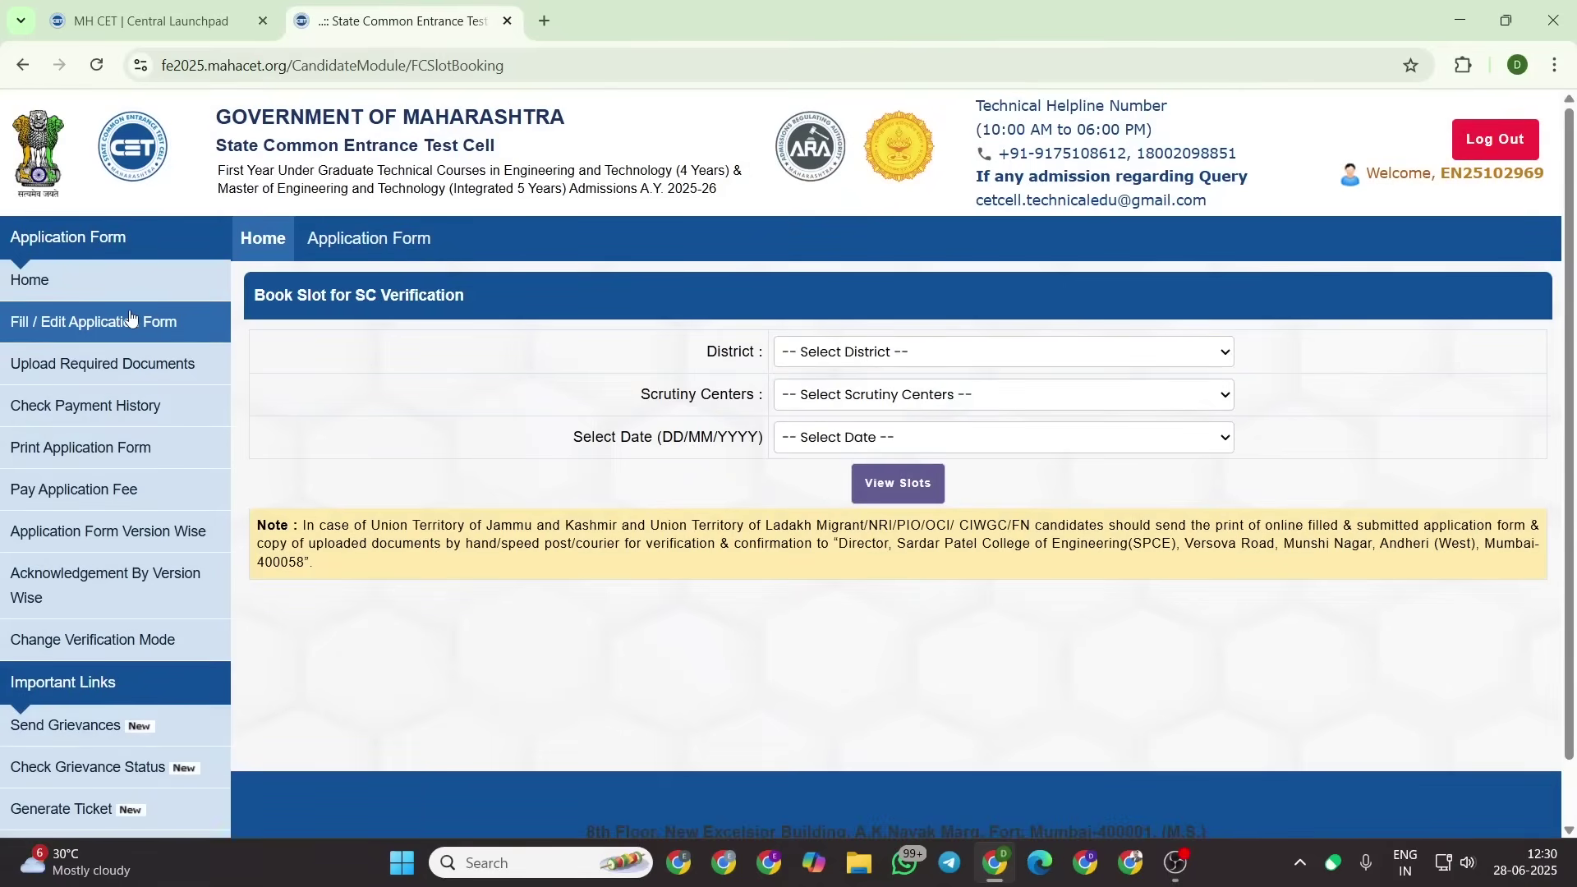
click(178, 327)
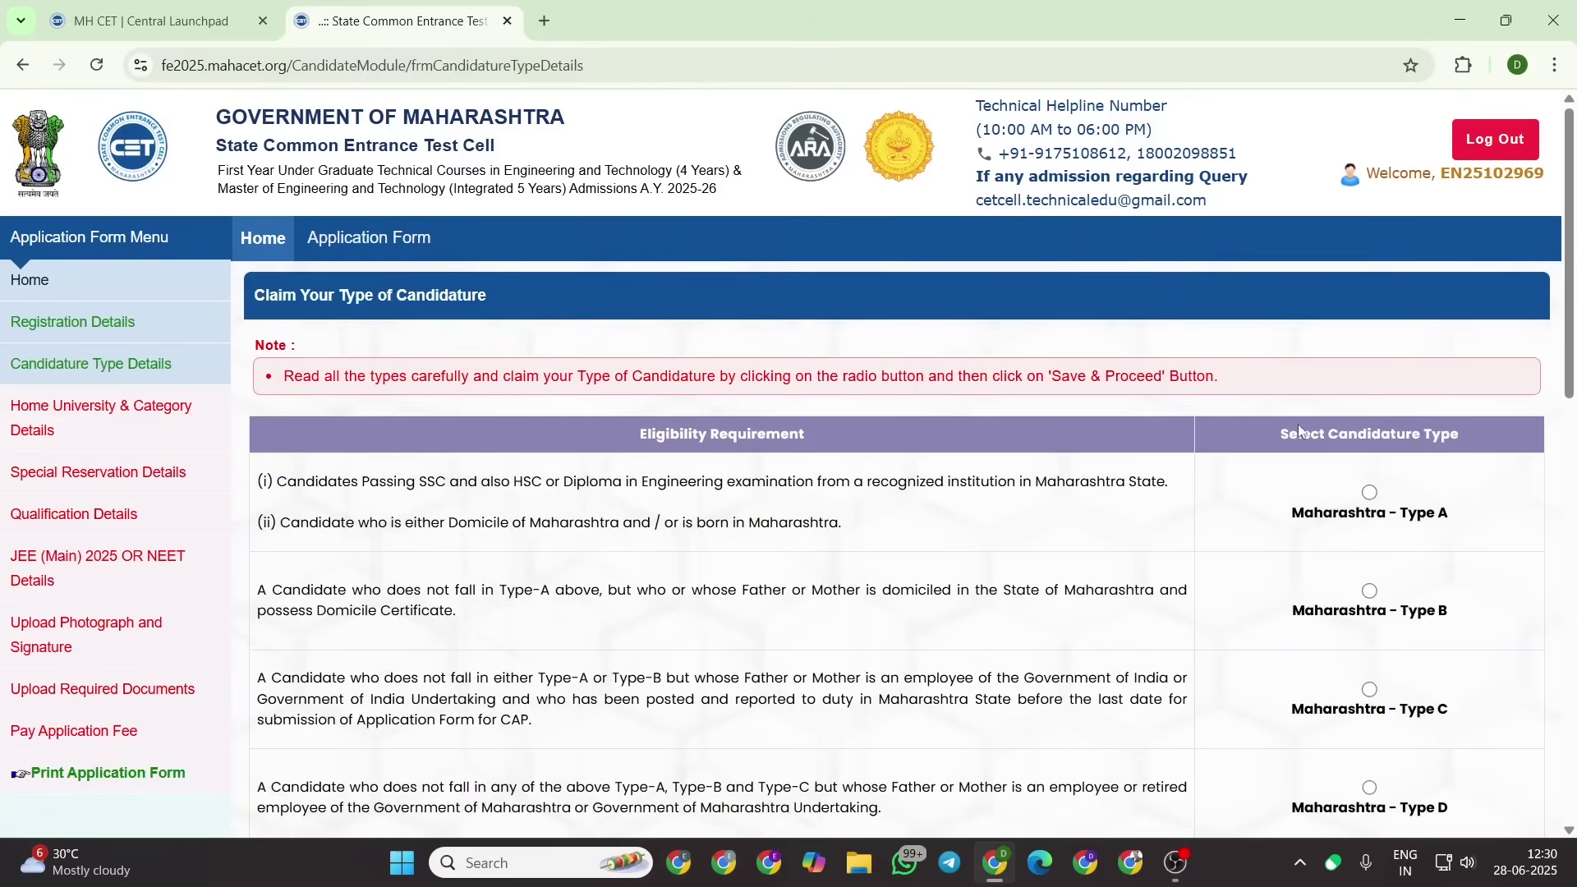
Read the candidature type eligibility table, highlighting requirement (i).
scroll(1389, 353, down, 4)
scroll(1407, 374, up, 4)
scroll(98, 472, down, 4)
scroll(674, 481, up, 4)
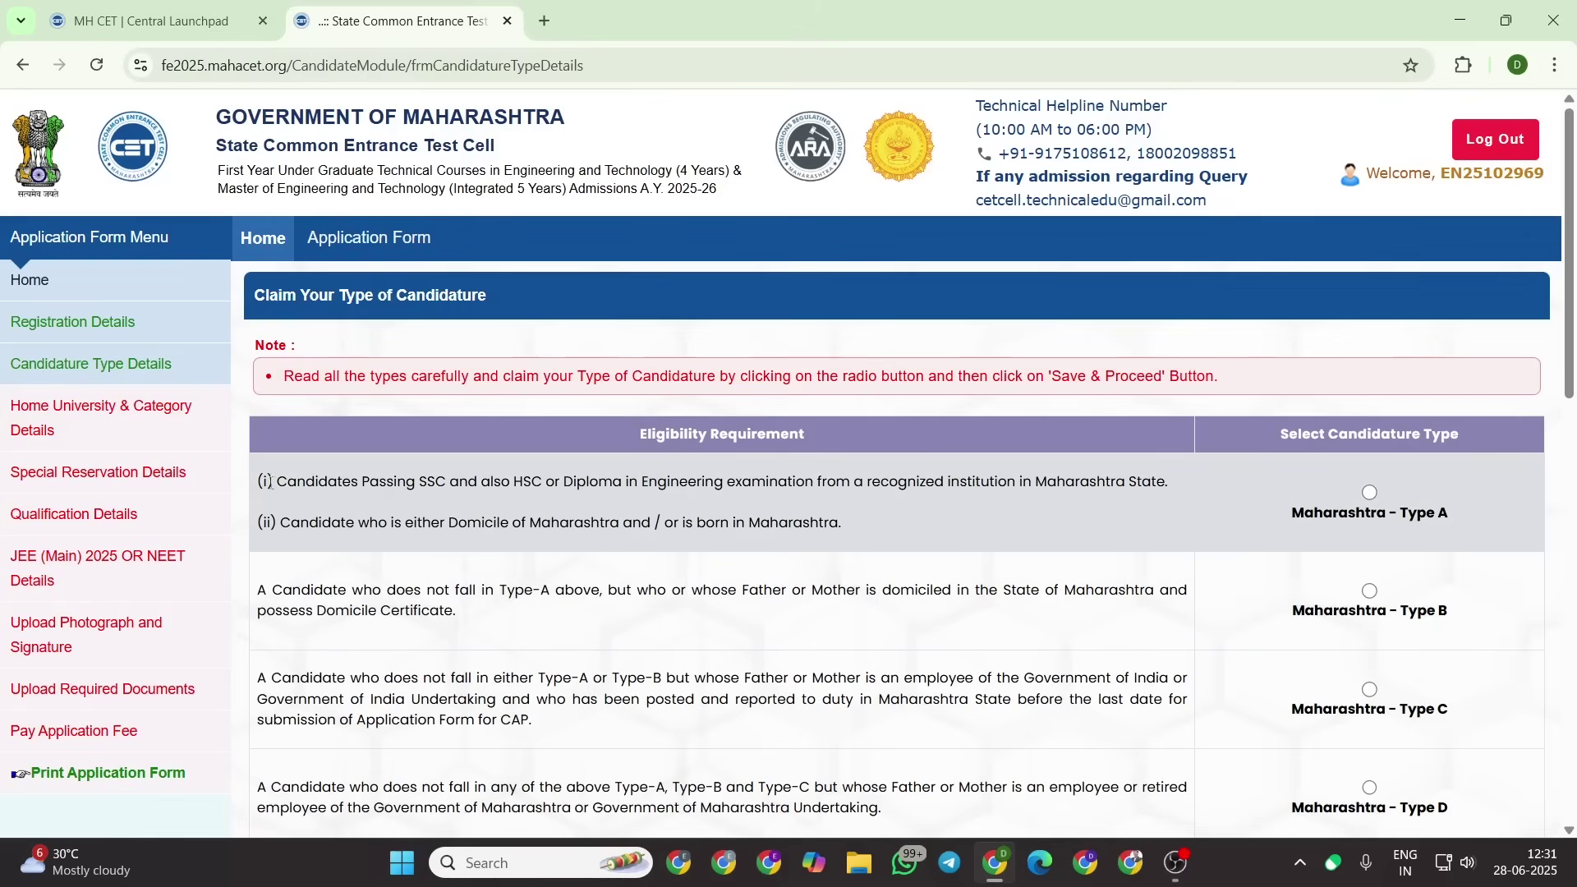
drag(273, 483, 729, 490)
Highlight the Type A conditions (SSC and HSC in Maharashtra, Domicile), then select Maharashtra - Type A.
click(630, 494)
drag(866, 486, 1175, 491)
double_click(1084, 483)
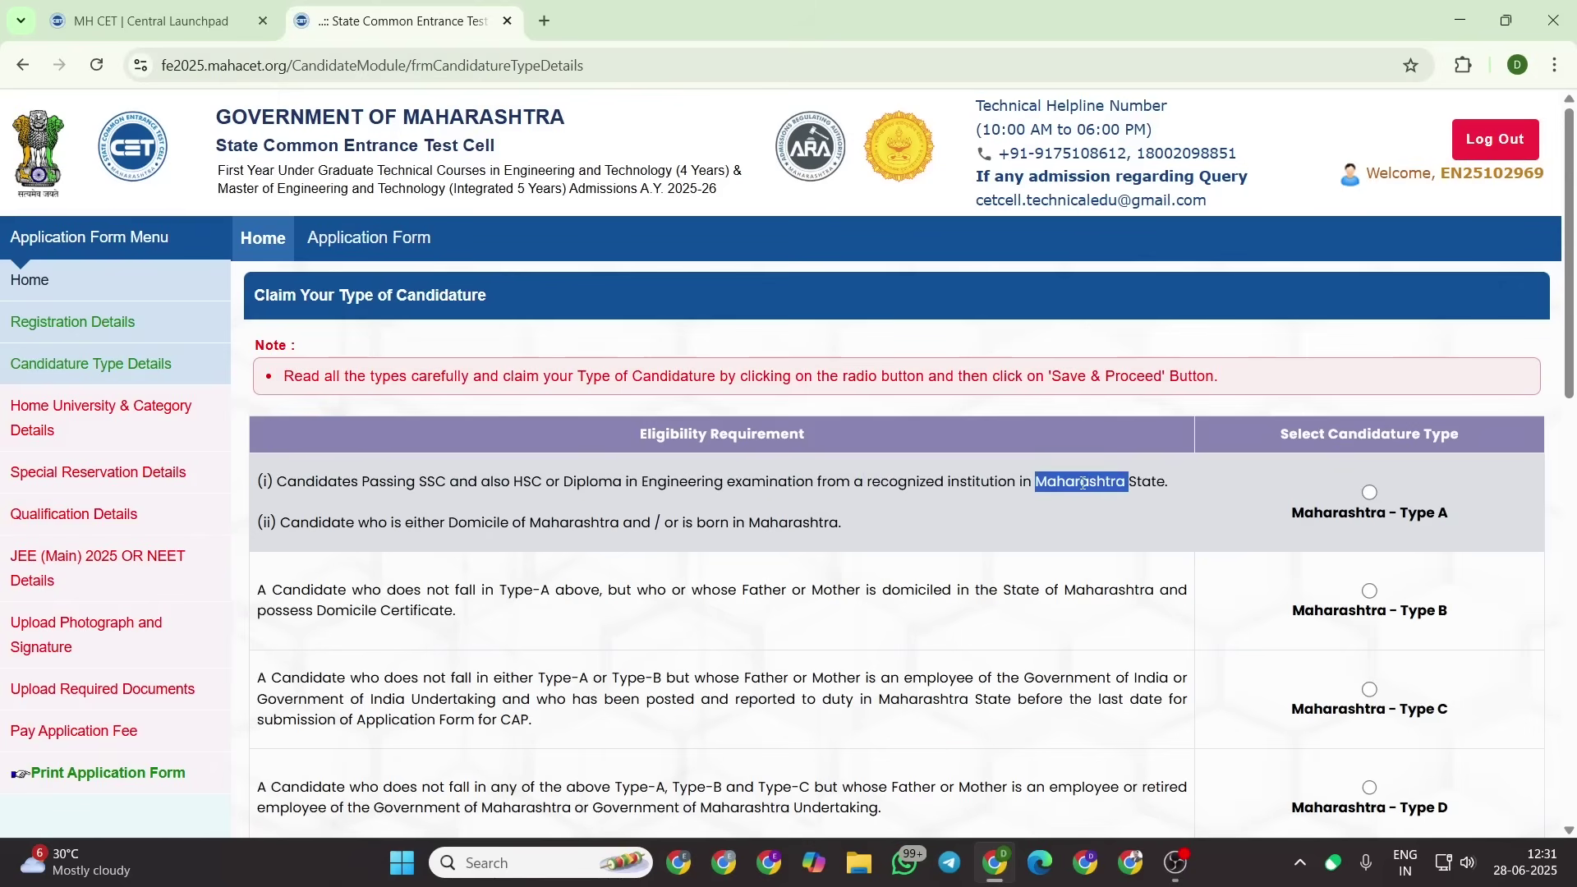
drag(873, 493, 1181, 490)
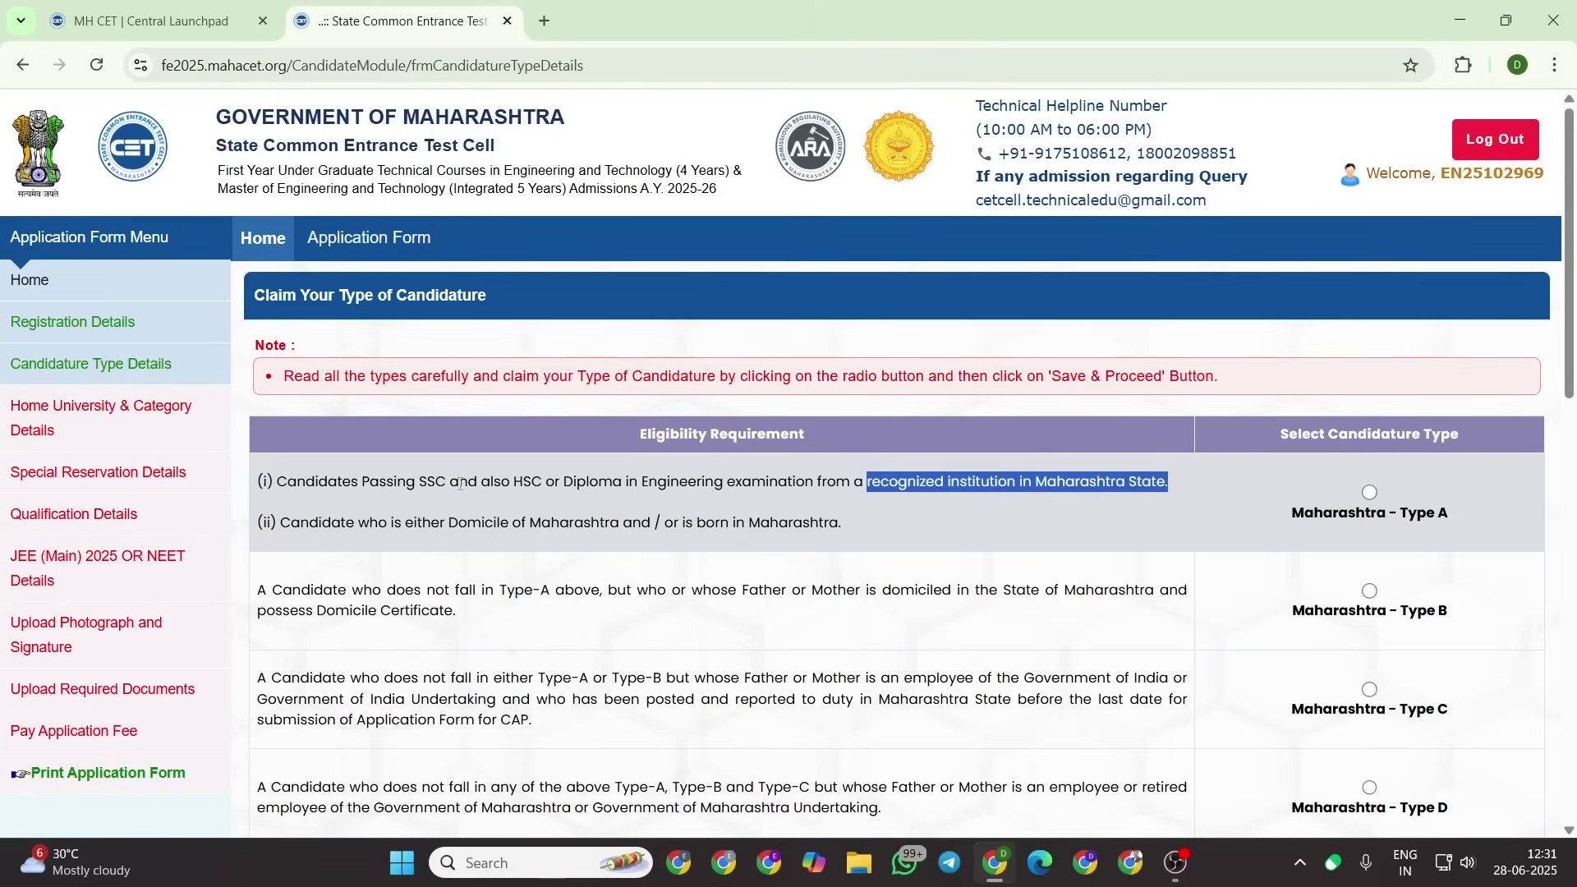
drag(277, 524, 499, 524)
click(513, 531)
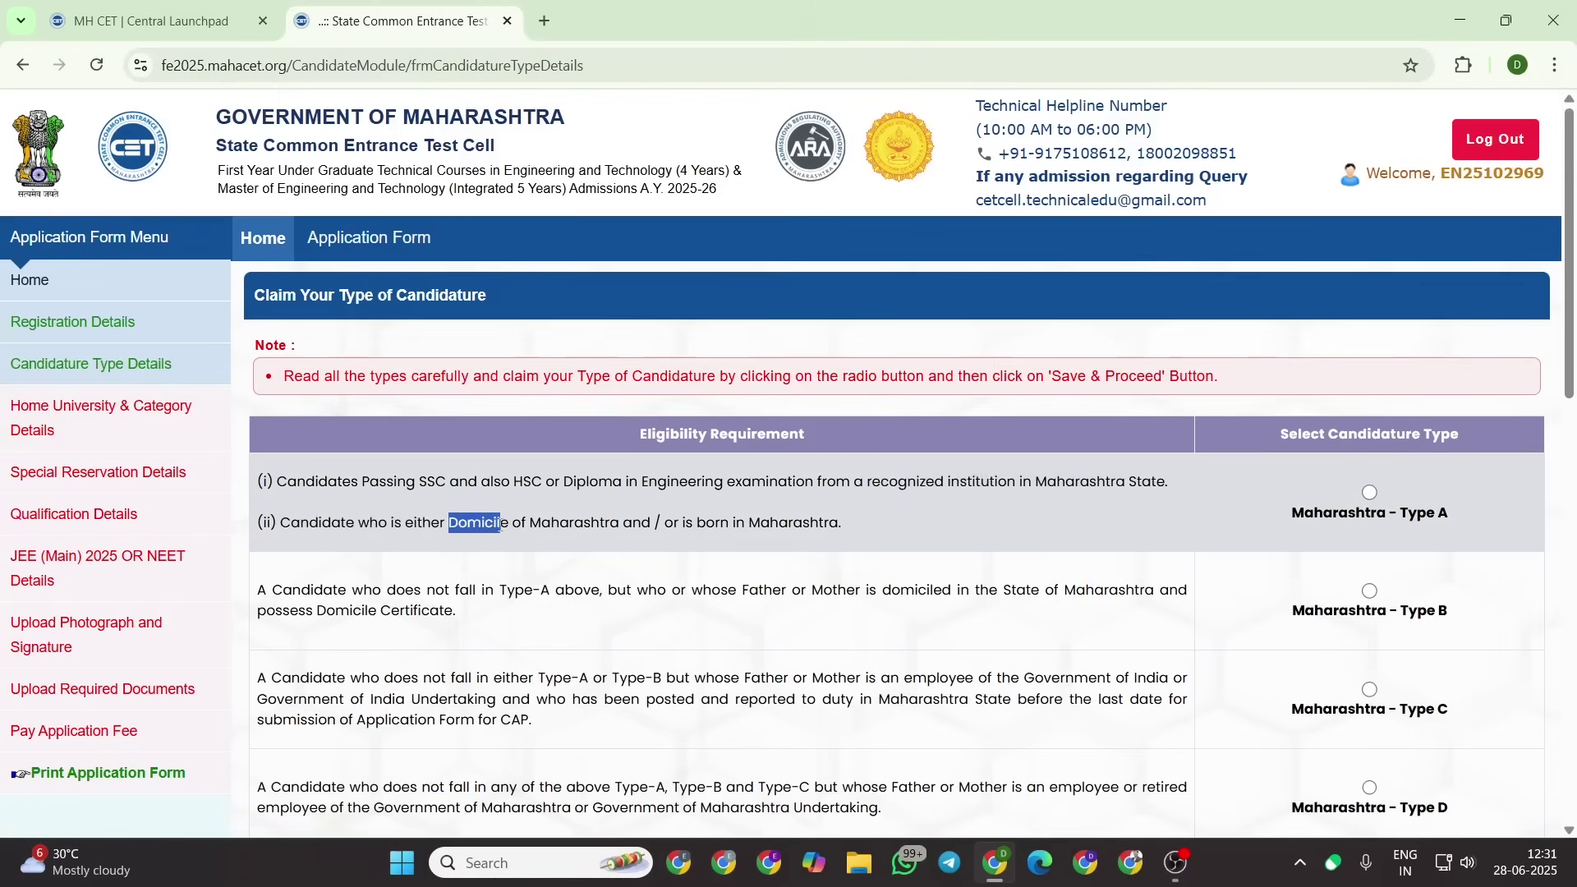
click(511, 525)
drag(418, 483, 543, 483)
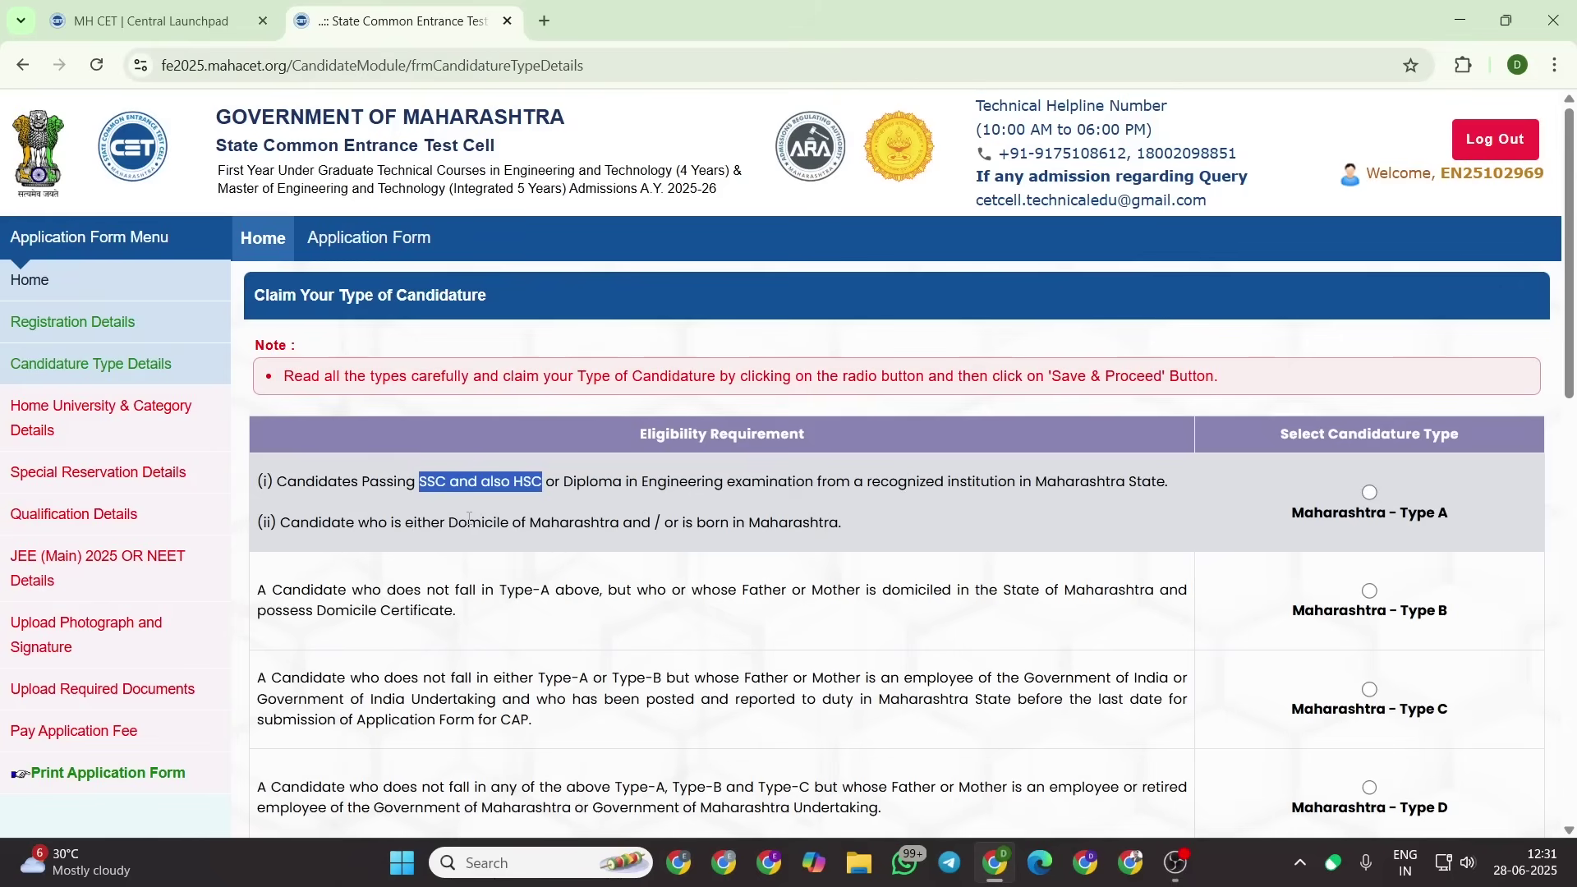
drag(450, 524, 859, 526)
click(696, 523)
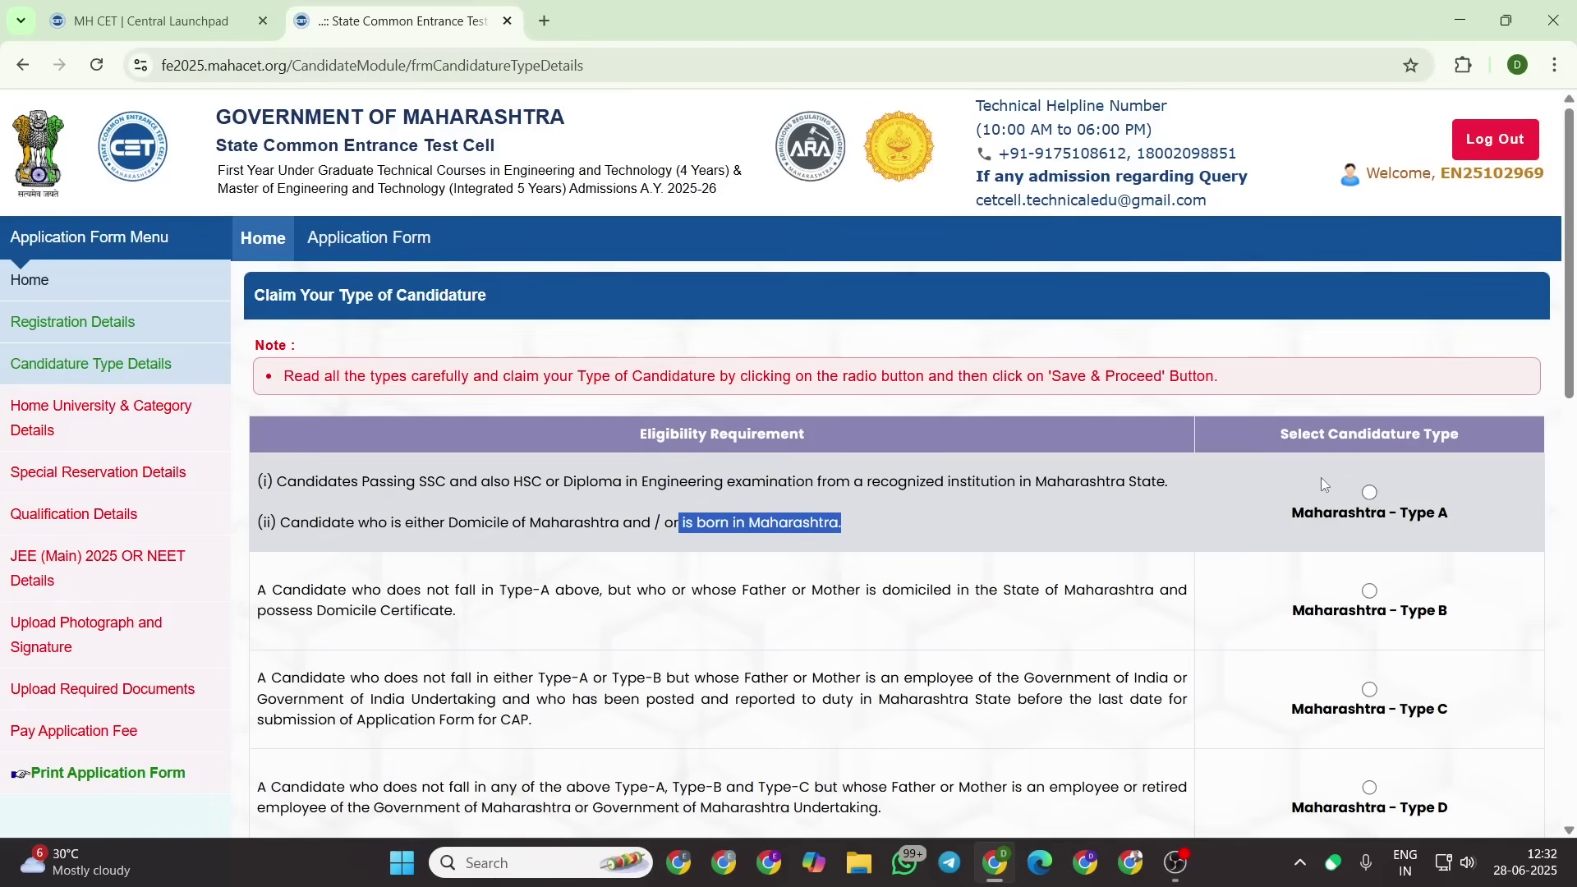
click(1370, 493)
Briefly pick Maharashtra - Type B, then switch back to Maharashtra - Type A.
click(1371, 593)
scroll(1374, 604, down, 2)
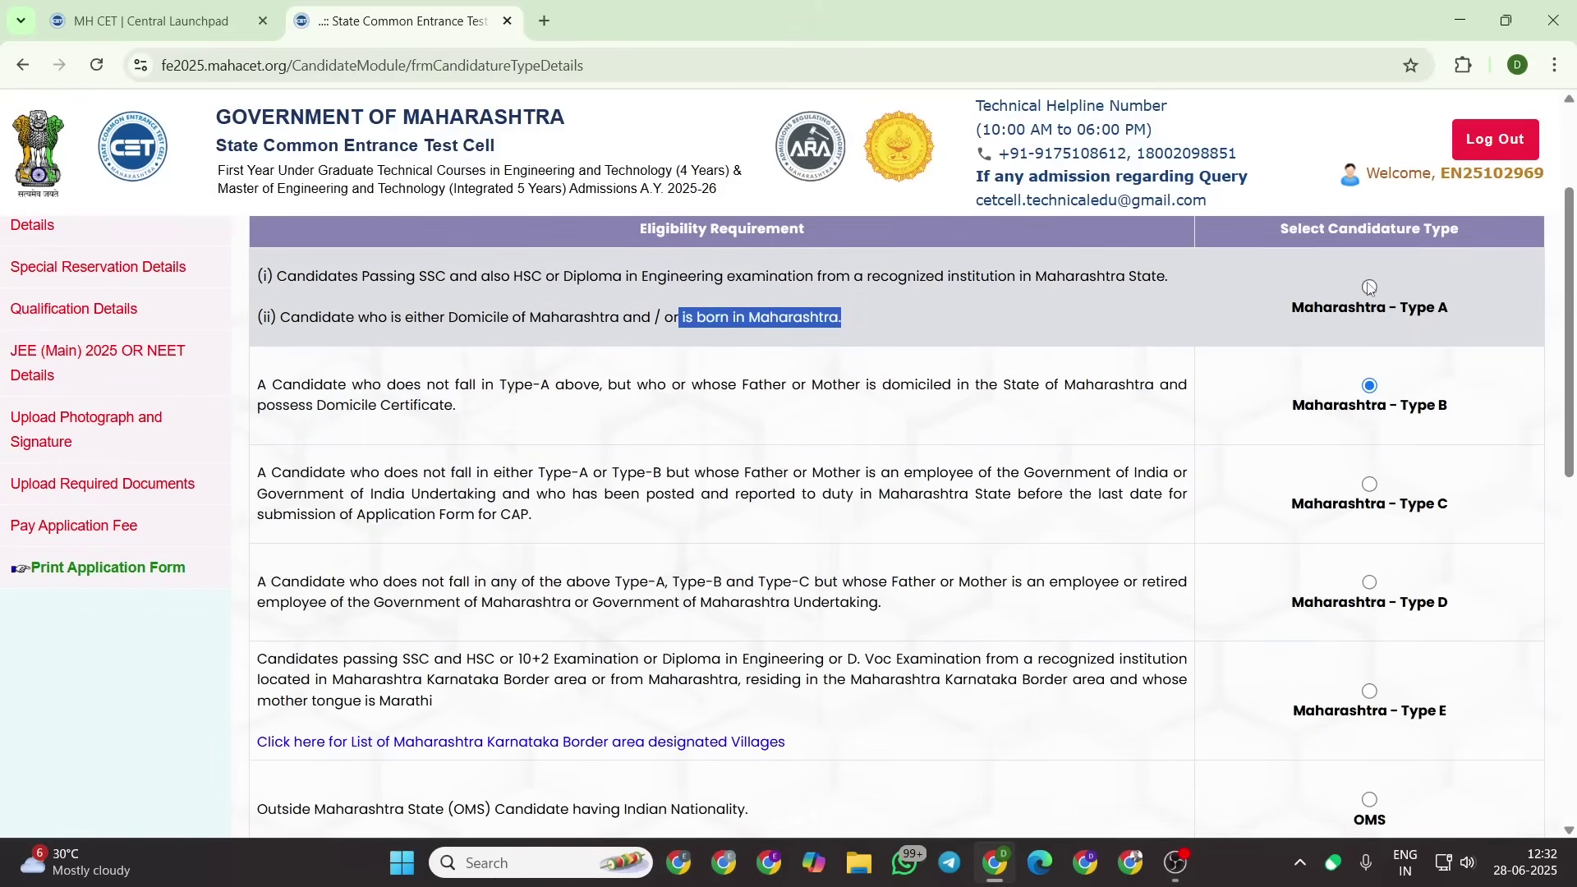
click(1371, 286)
scroll(1371, 286, up, 2)
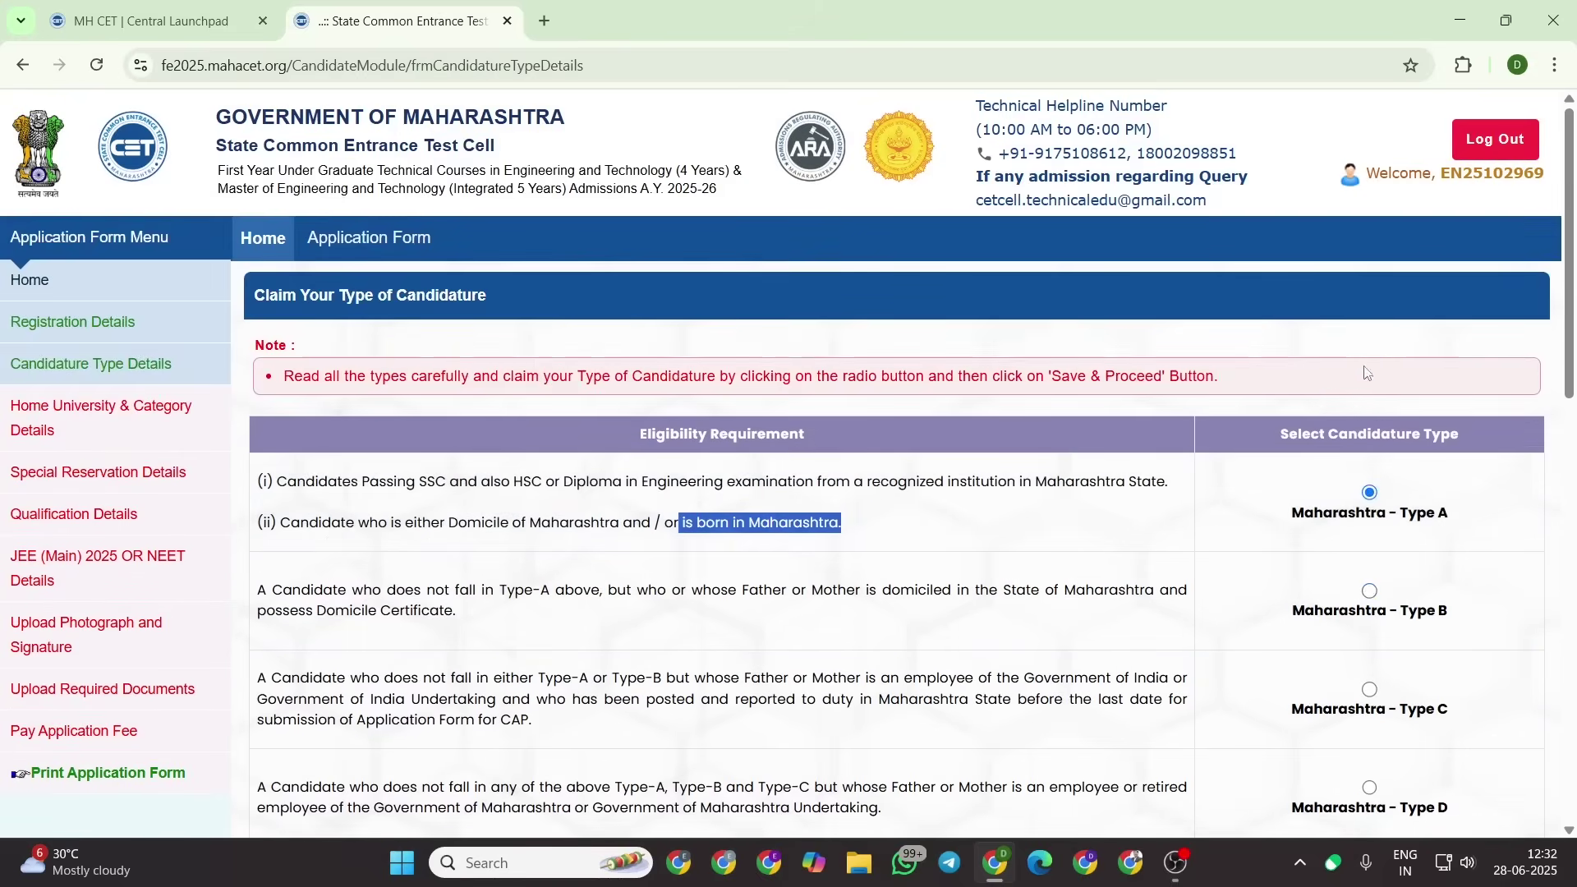
click(1376, 409)
Scroll through the candidature types and highlight the OMS candidate description.
scroll(1377, 408, down, 2)
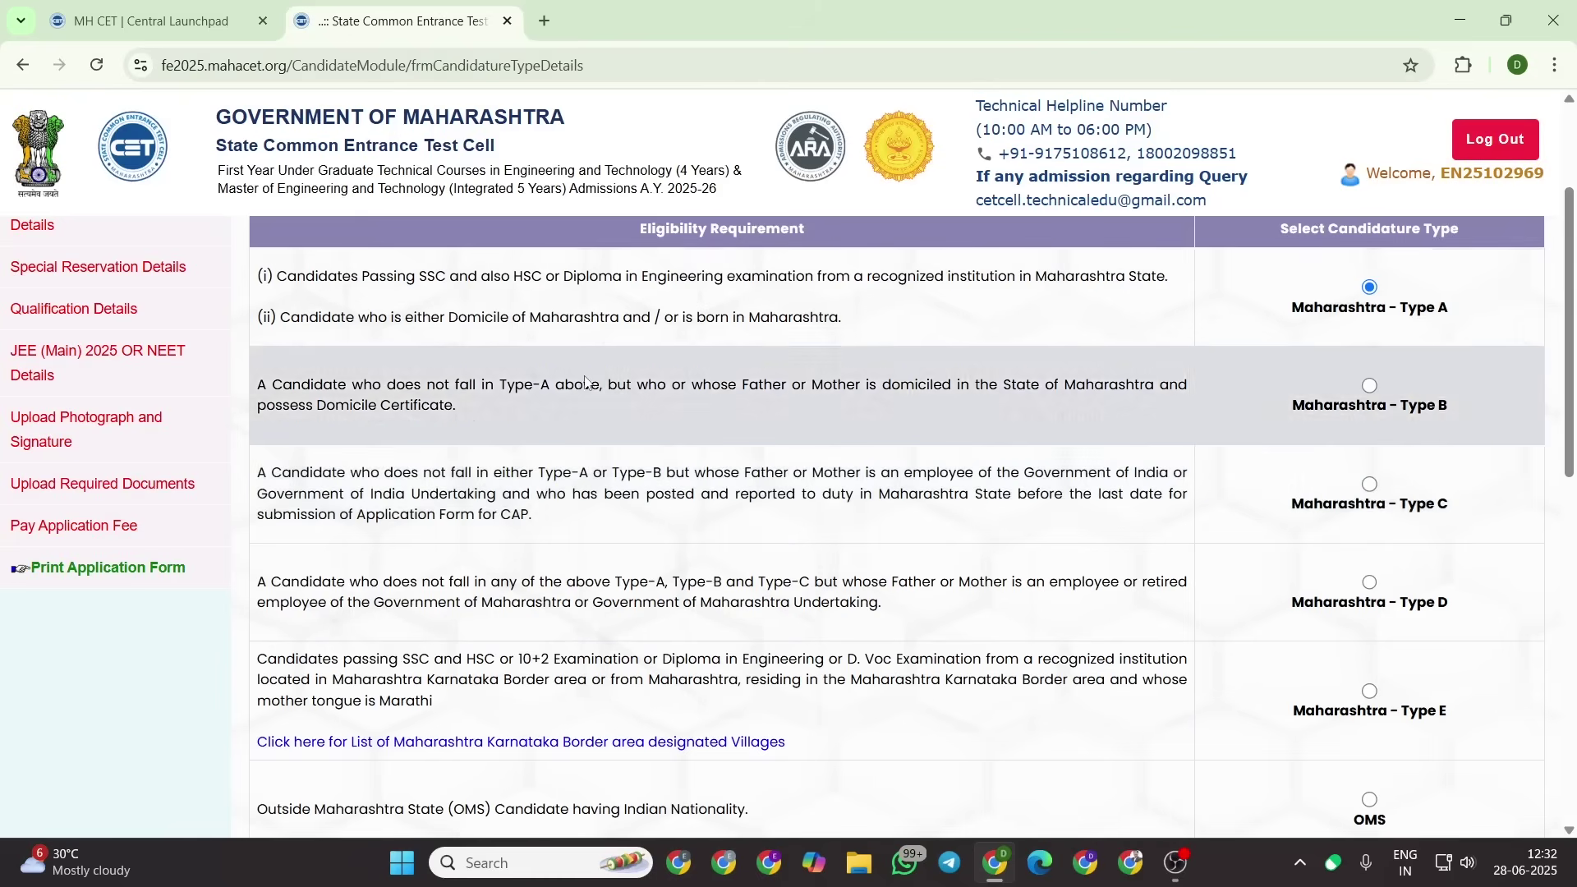
scroll(609, 541, down, 1)
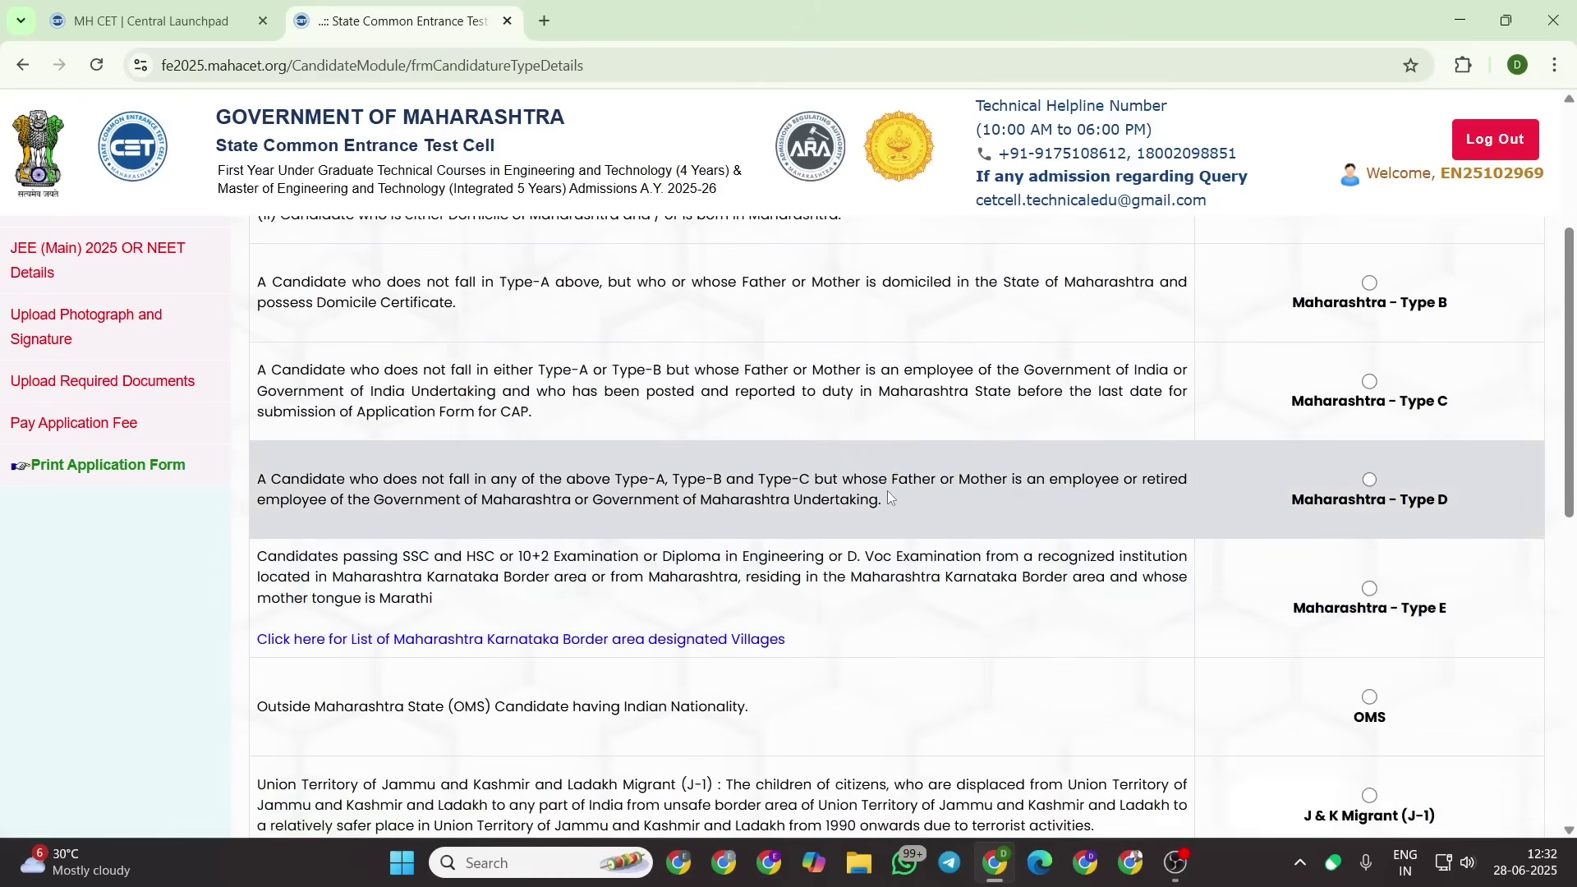
scroll(888, 491, up, 3)
scroll(1322, 503, down, 6)
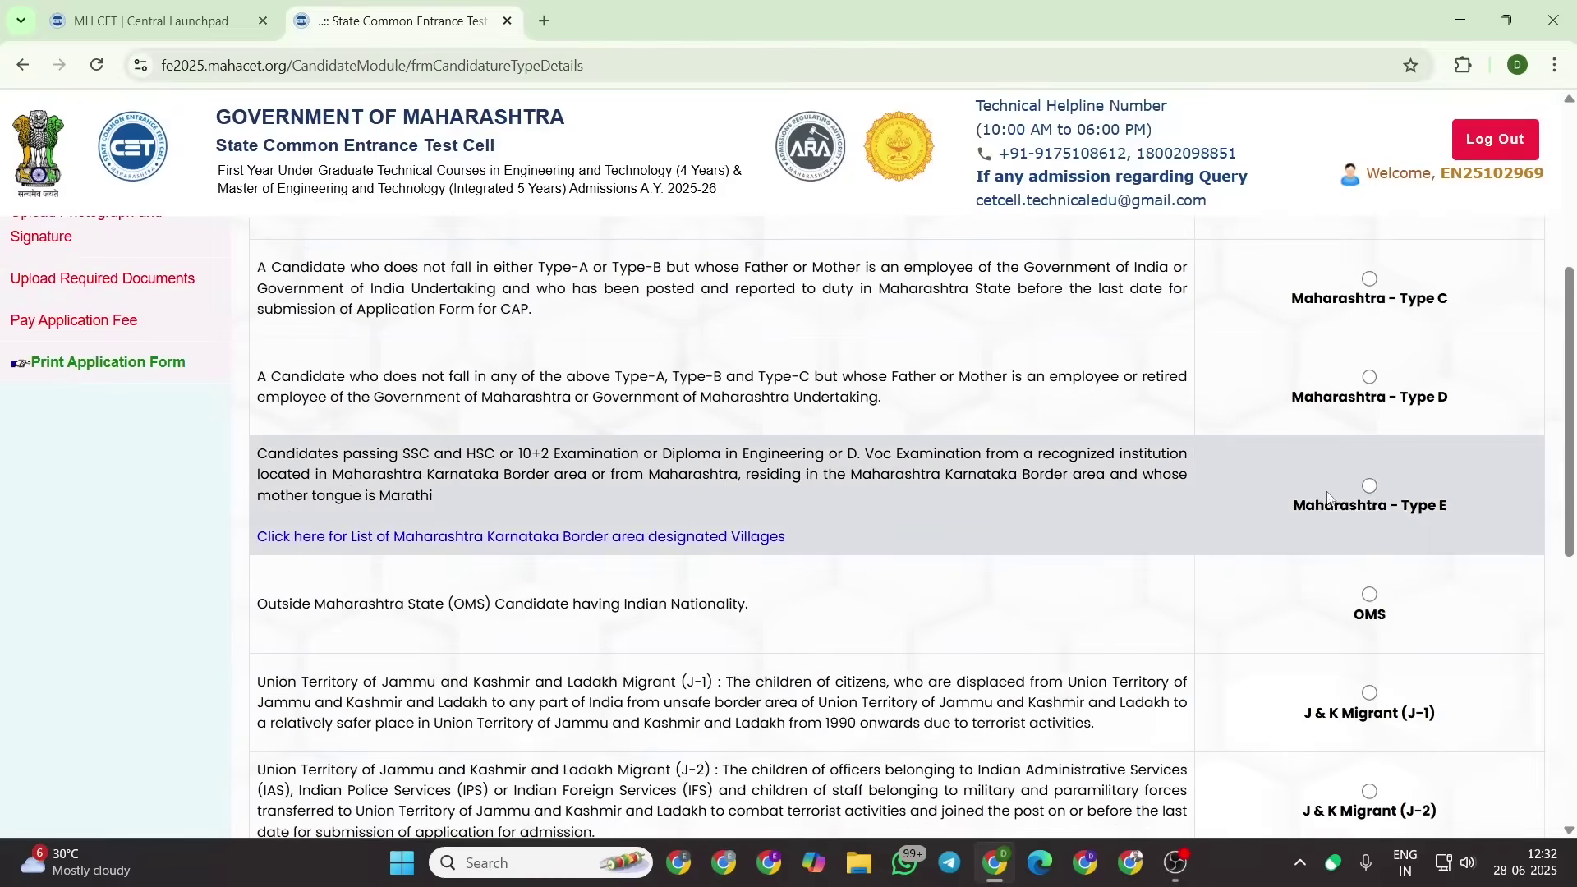
scroll(1350, 479, up, 2)
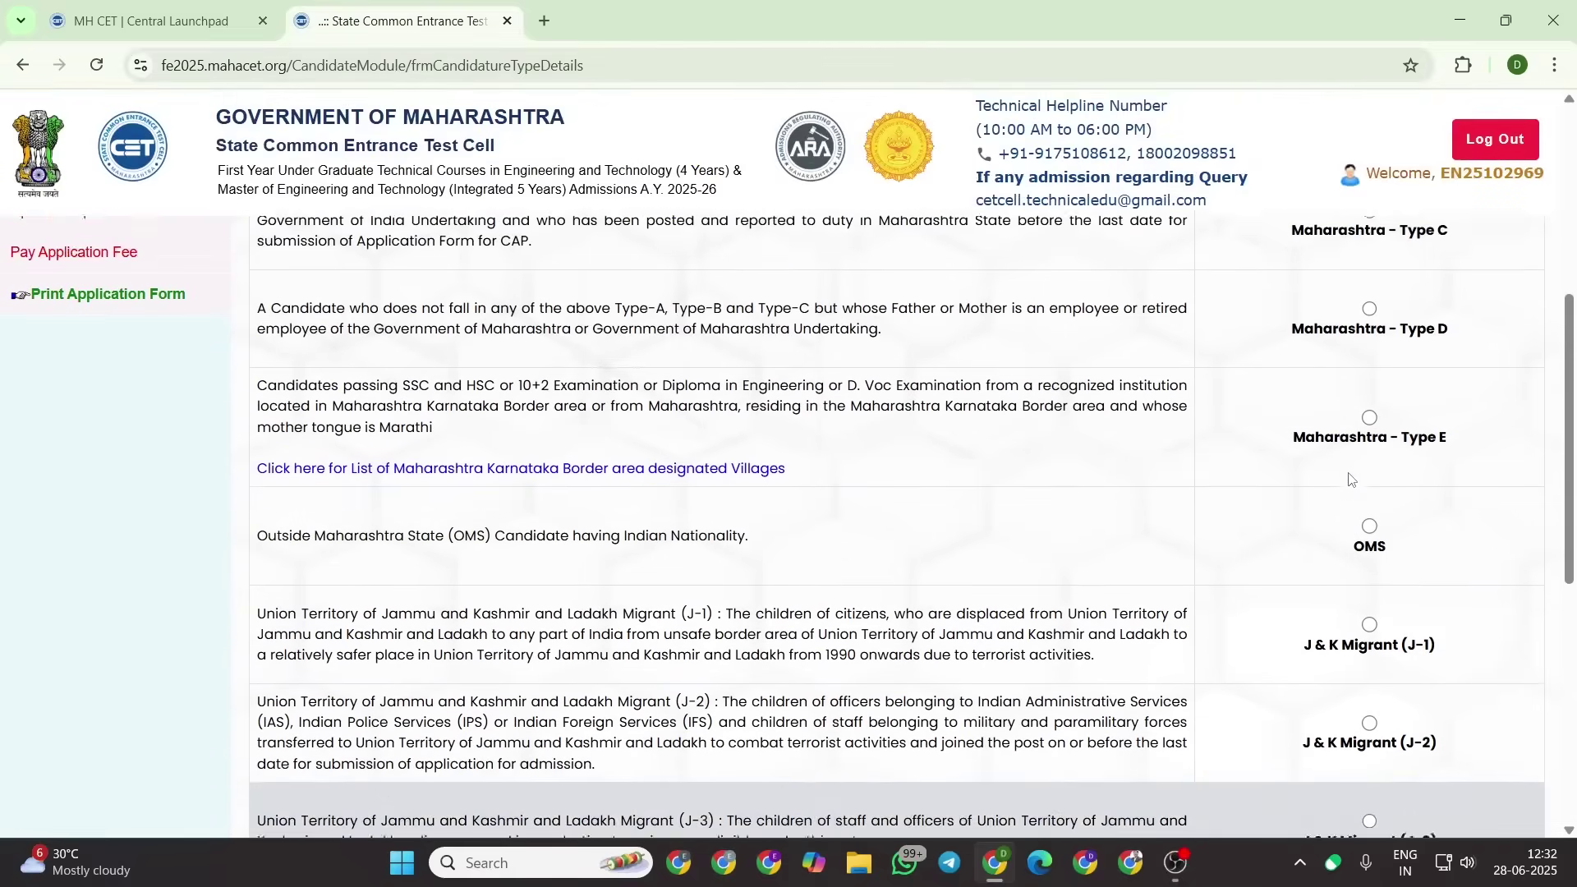
scroll(287, 505, down, 1)
drag(257, 511, 741, 516)
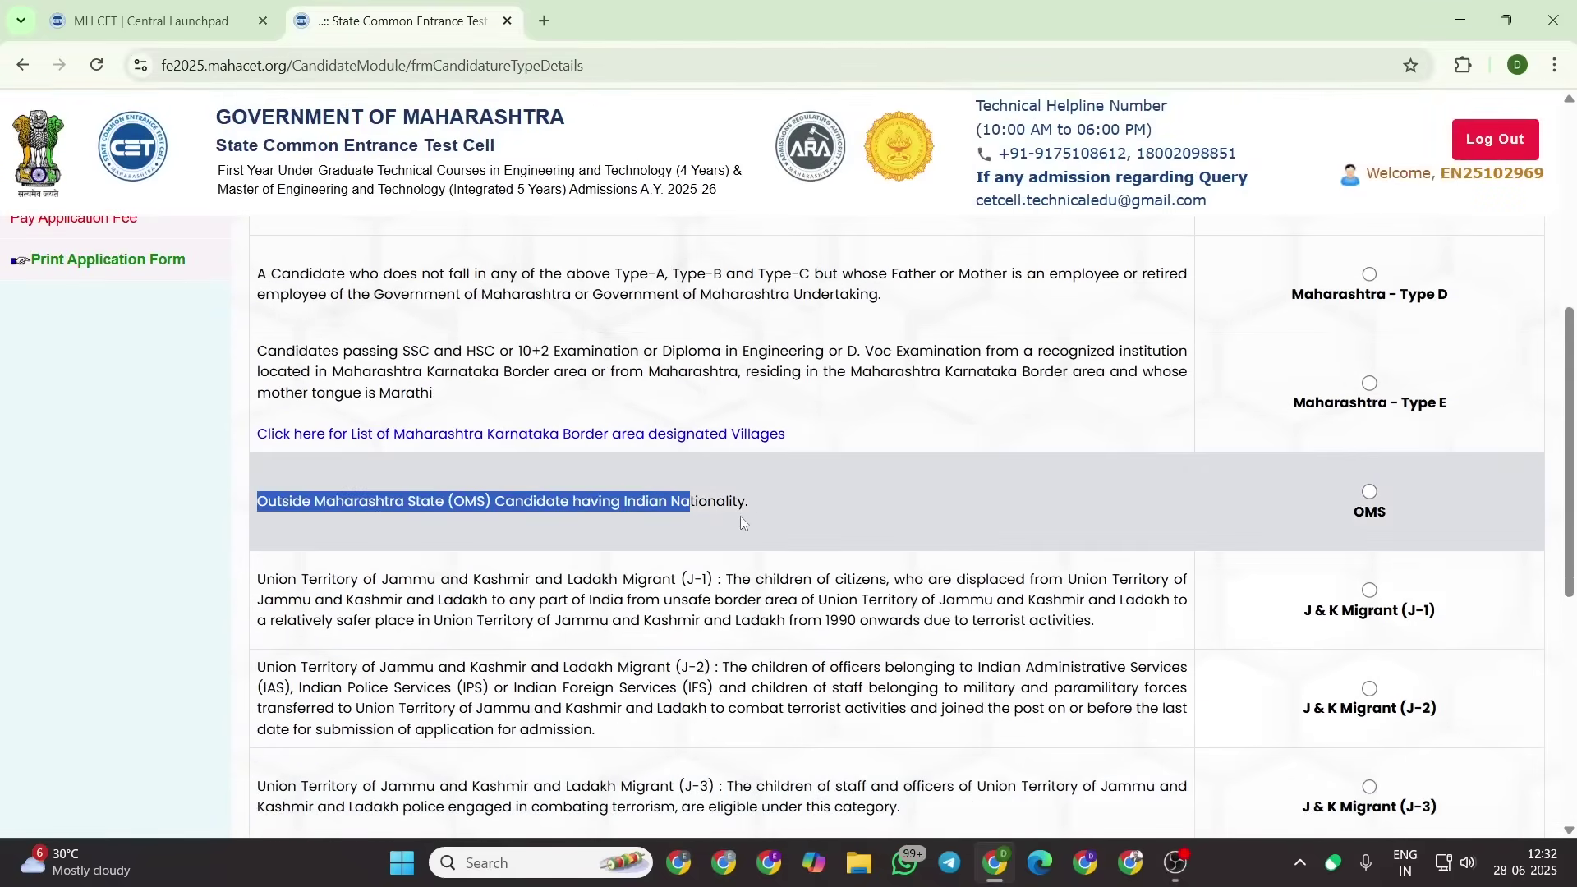
triple_click(629, 498)
Save Maharashtra - Type A and proceed to Home University & Category Details.
scroll(1199, 478, down, 3)
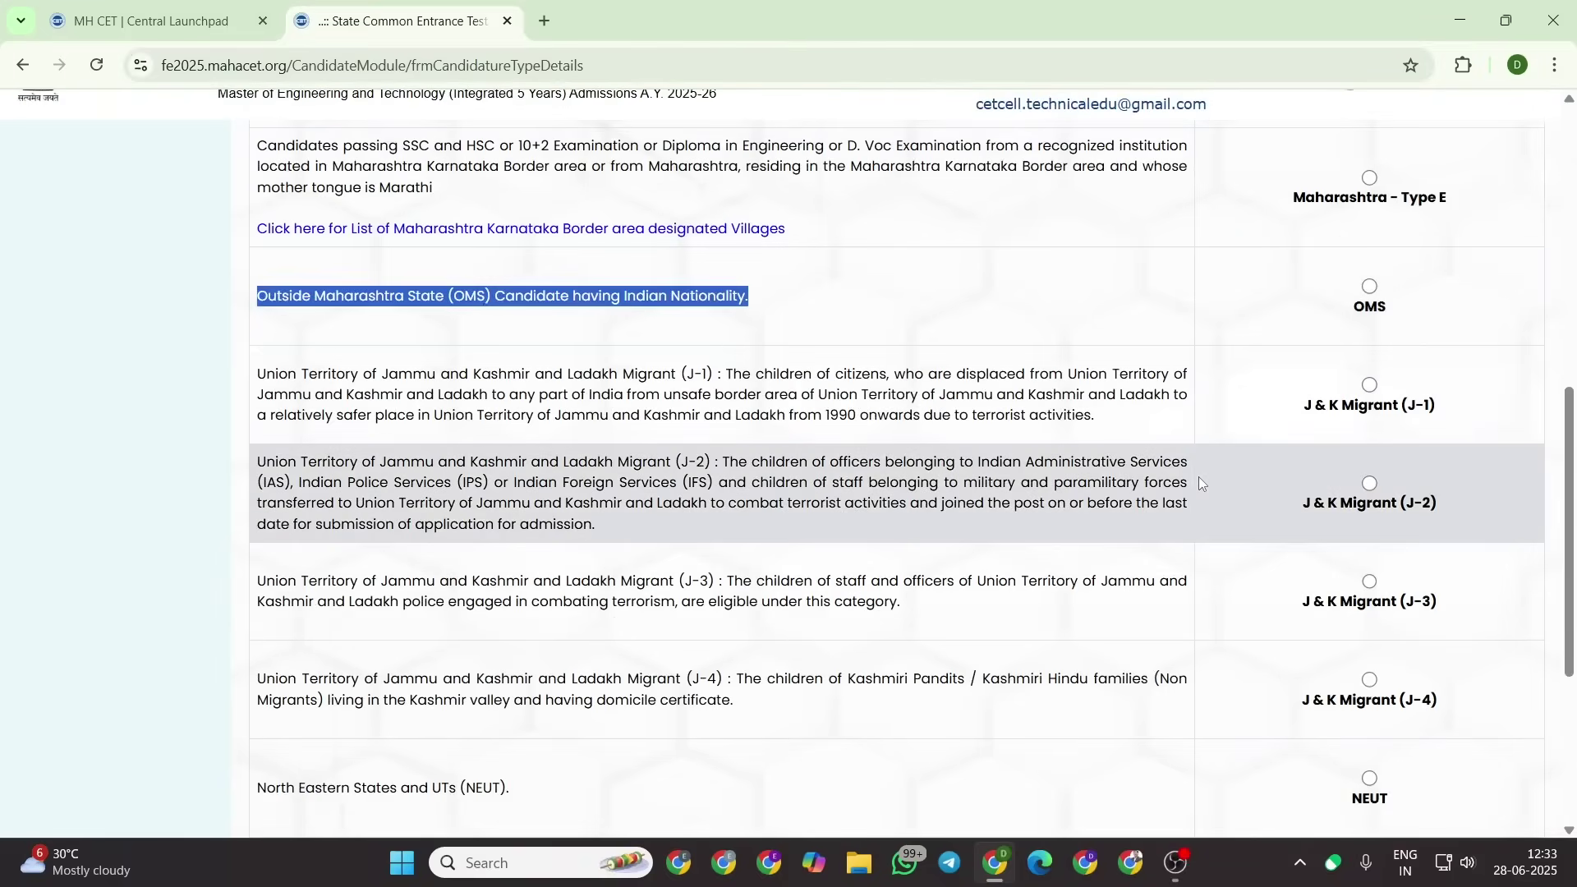
scroll(1199, 484, down, 4)
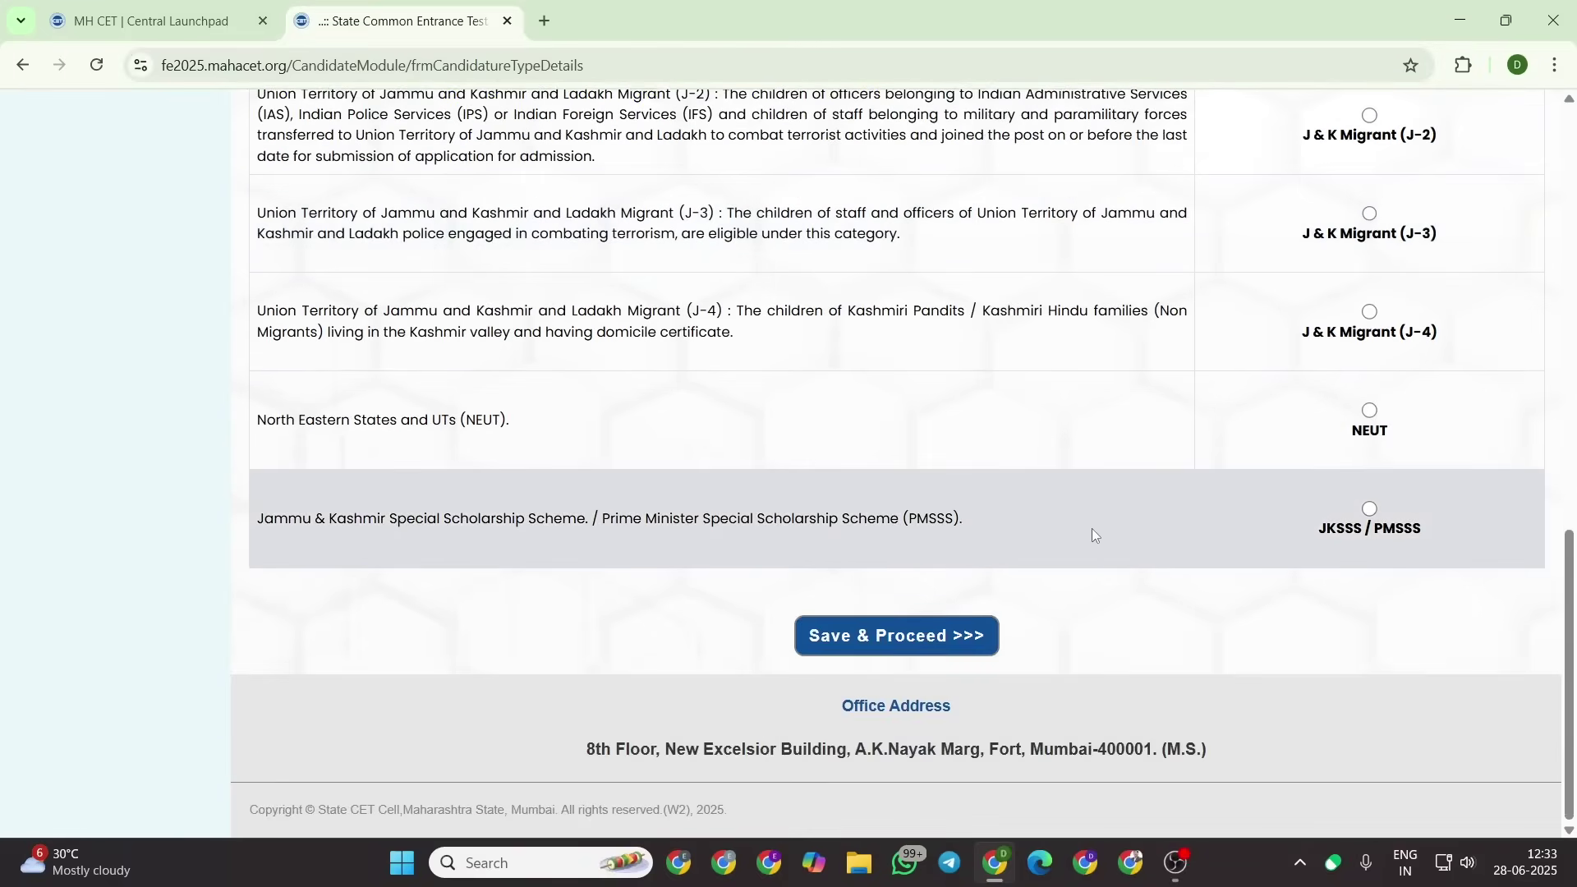
scroll(1091, 535, up, 12)
scroll(1114, 530, up, 2)
scroll(1272, 501, down, 10)
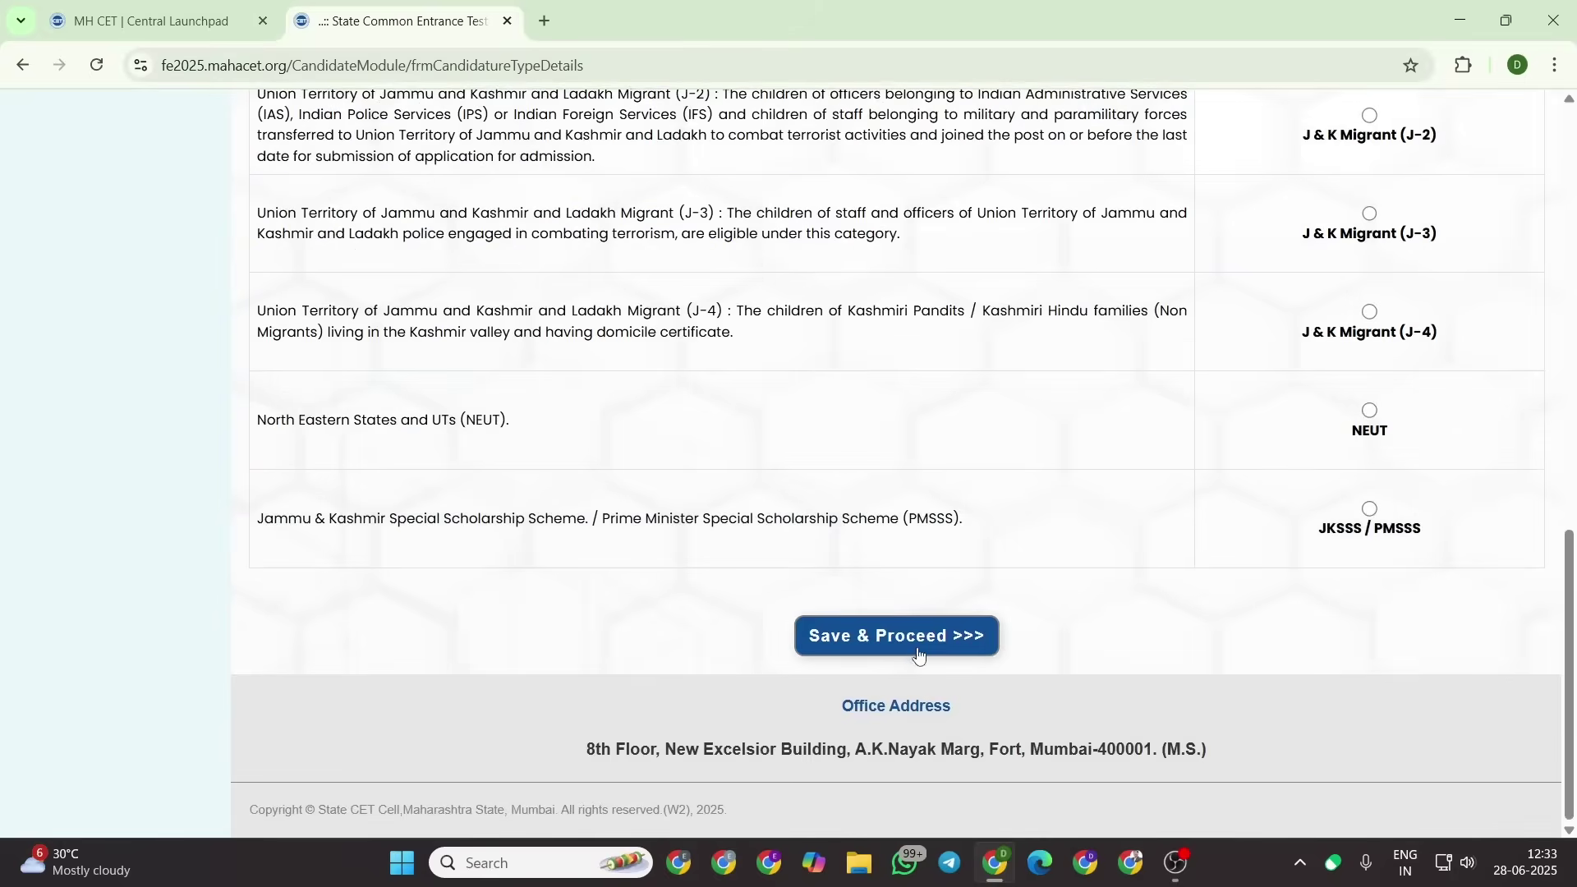
click(914, 638)
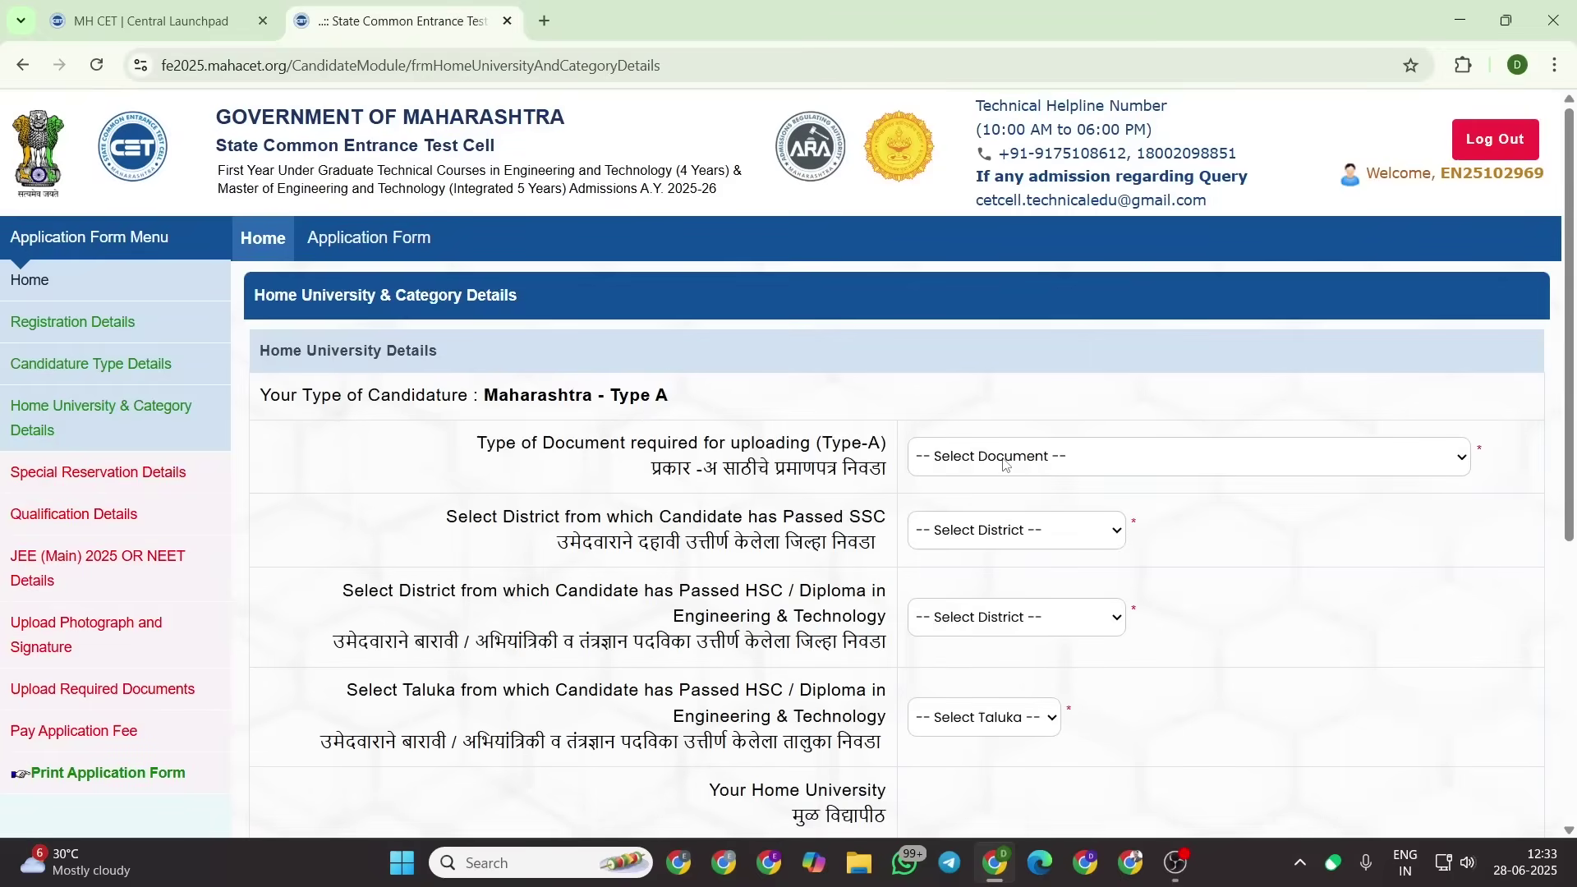
Choose Domicile Certificate as the Type-A document, then open the SSC district list.
click(1005, 466)
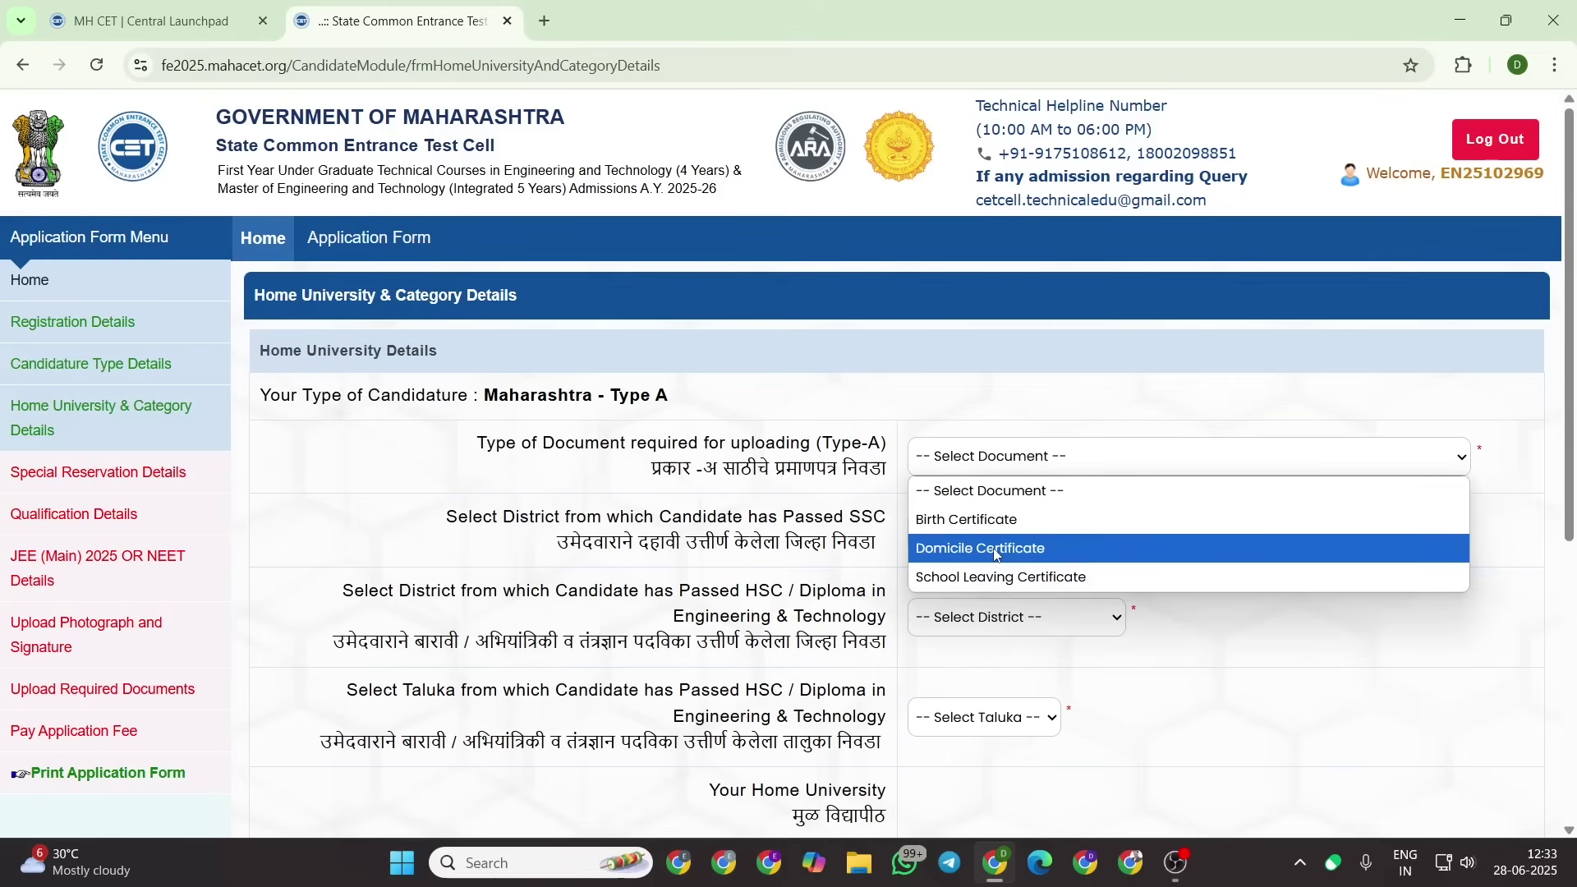
click(997, 557)
click(997, 537)
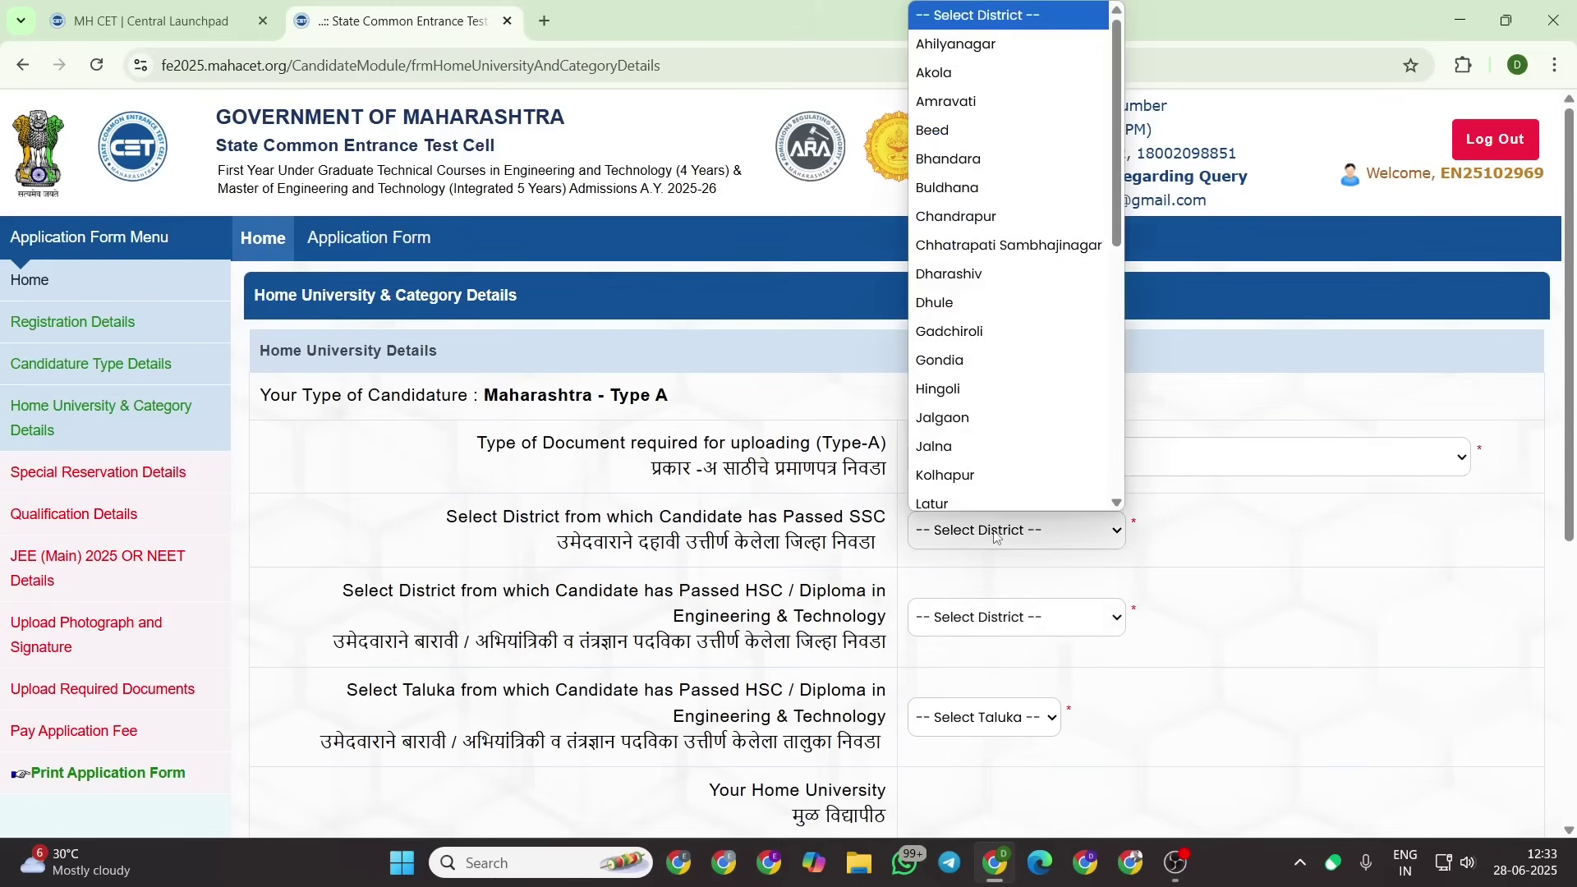
click(997, 537)
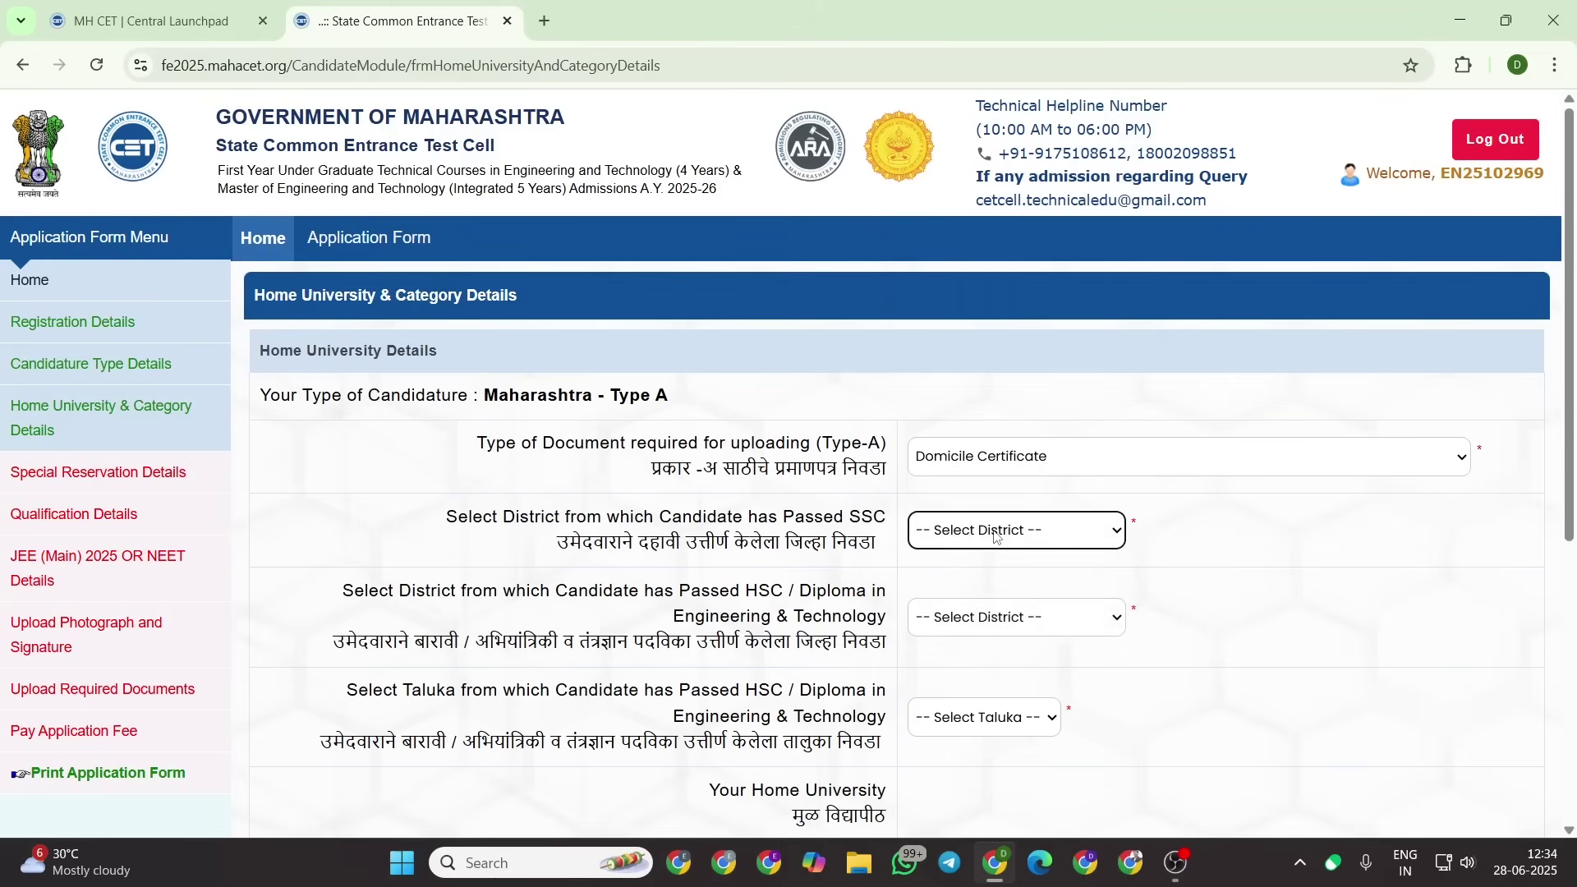
click(997, 536)
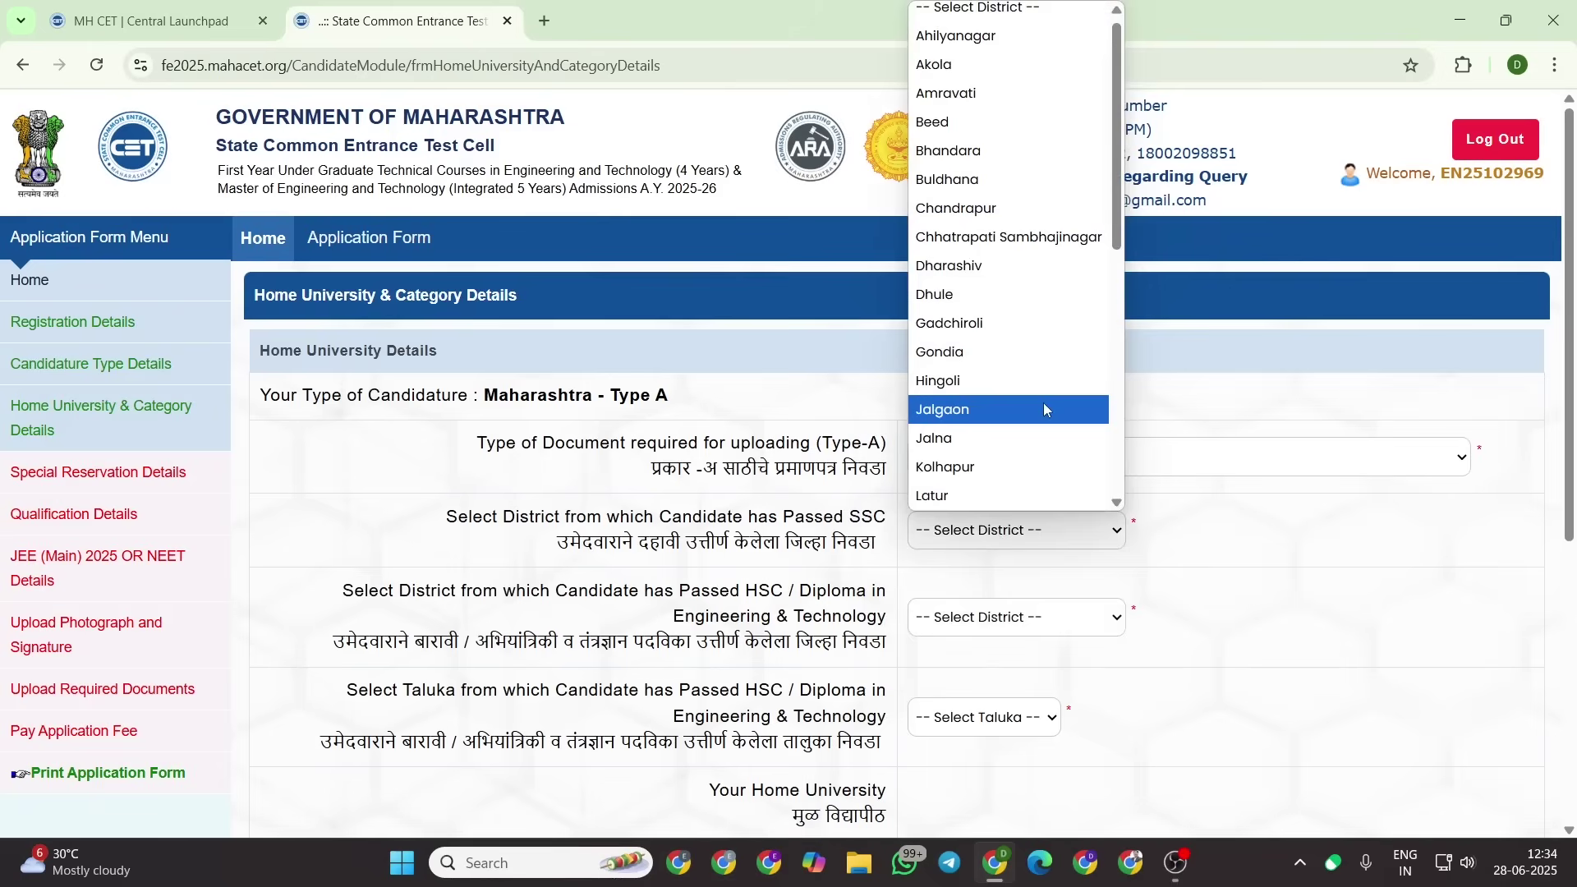
Answer Mumbai Suburban for both the SSC district and HSC/Diploma district questions.
scroll(1044, 403, down, 6)
scroll(1033, 403, up, 6)
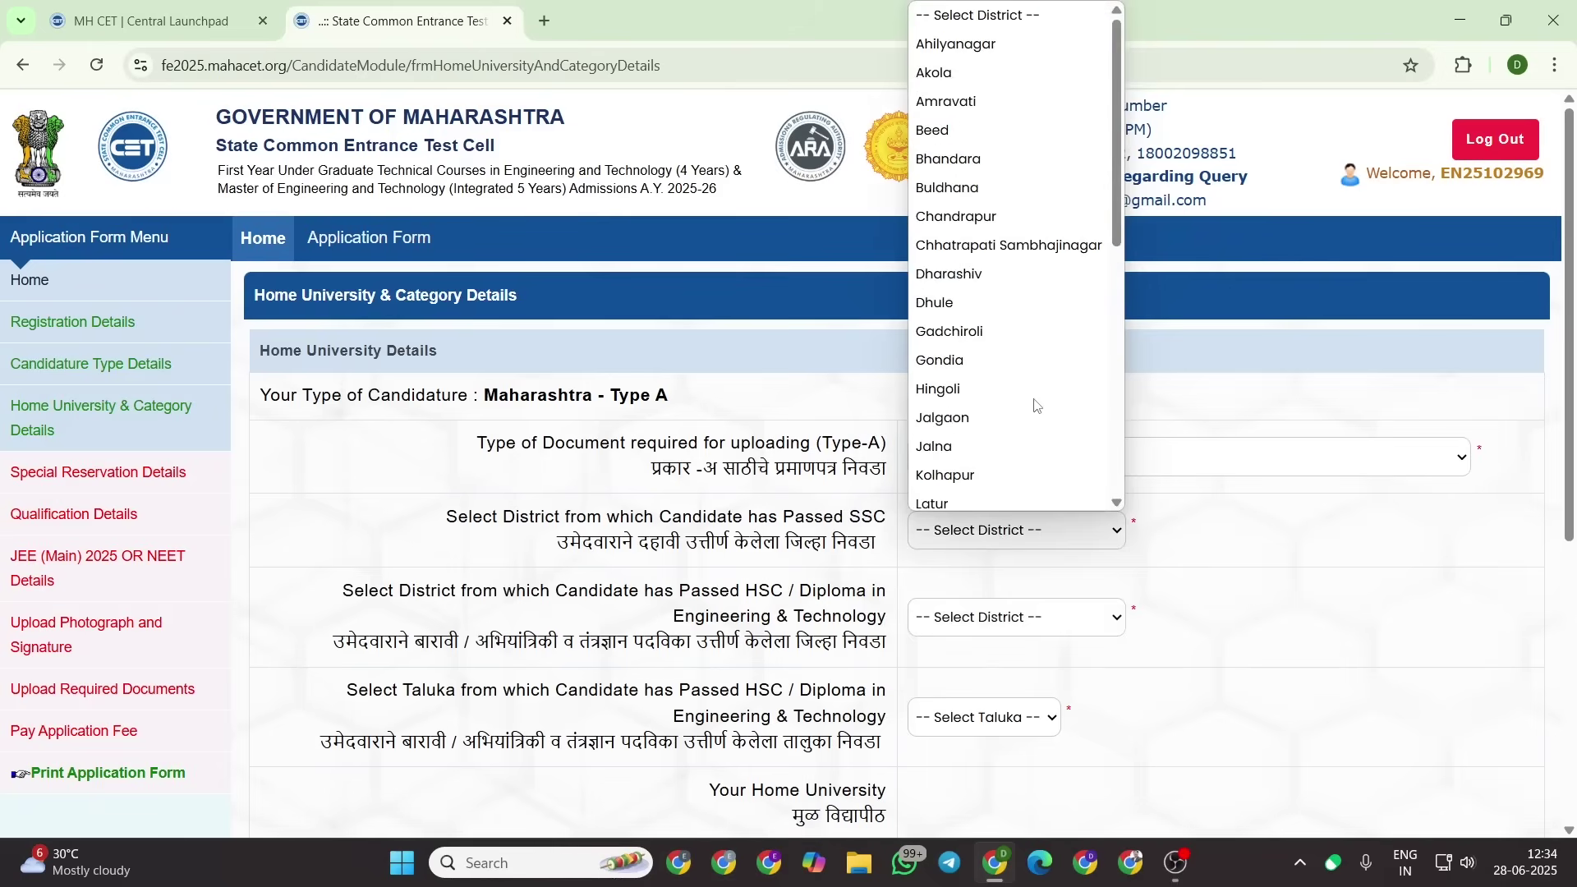
scroll(1036, 405, down, 3)
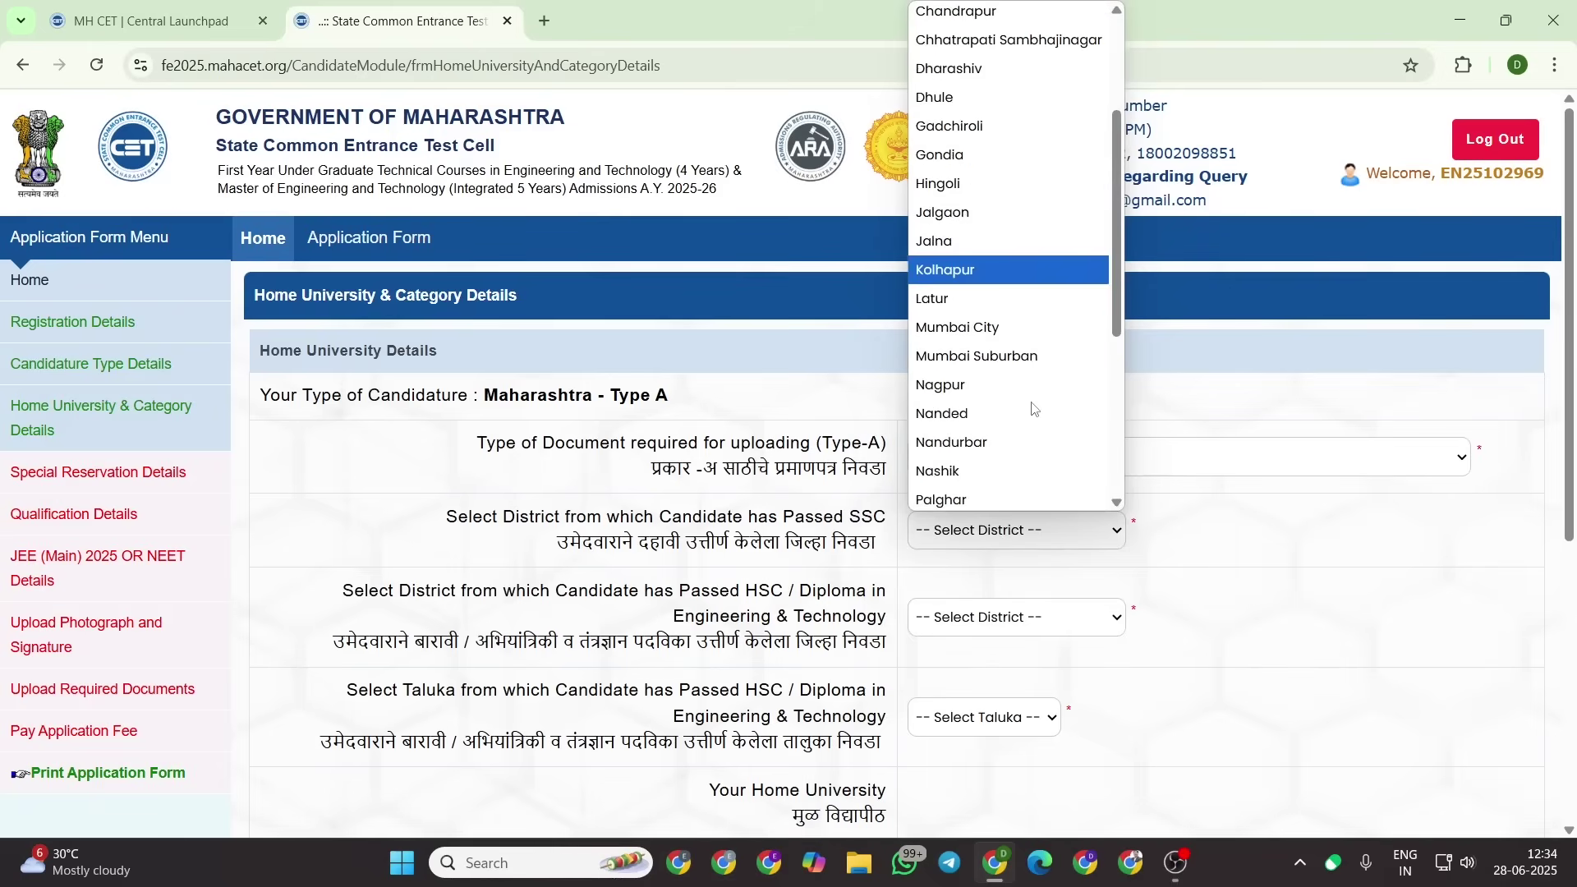
click(1001, 359)
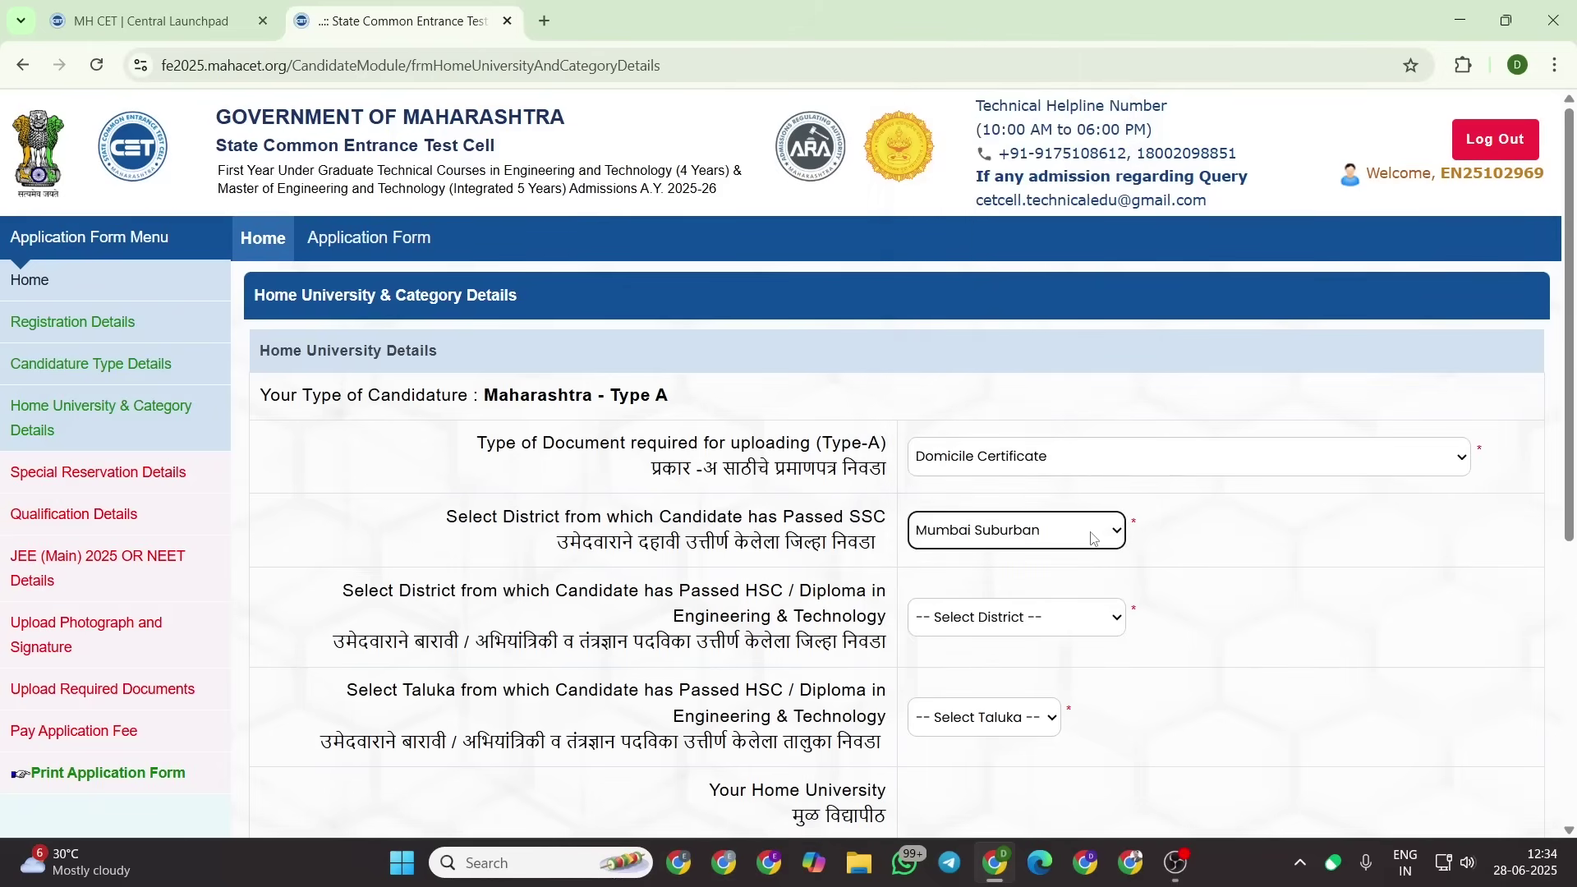
triple_click(716, 522)
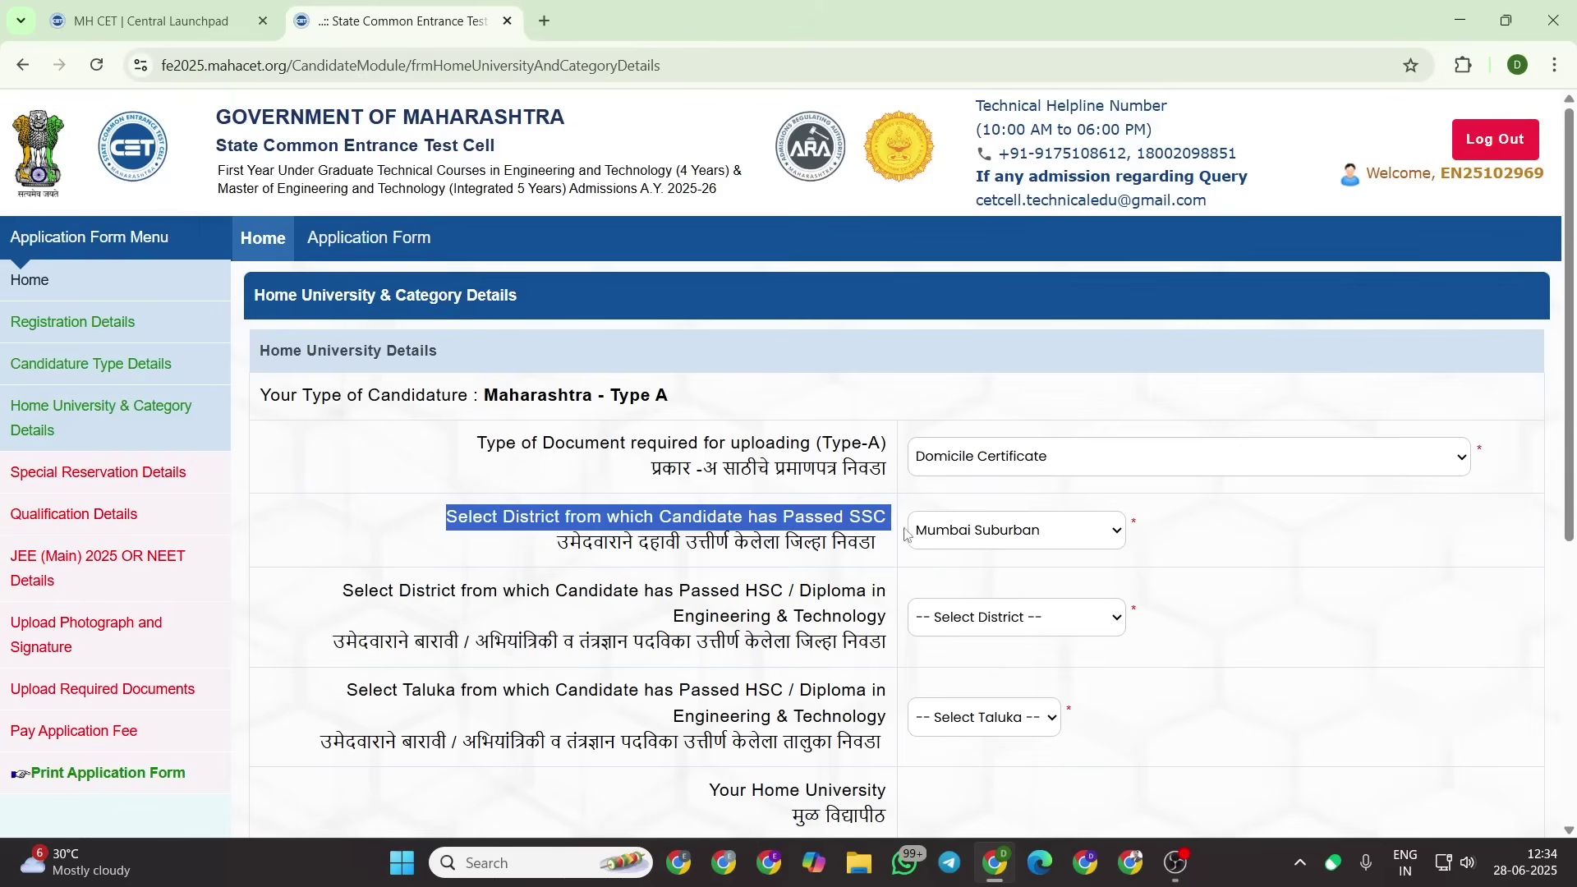
triple_click(765, 588)
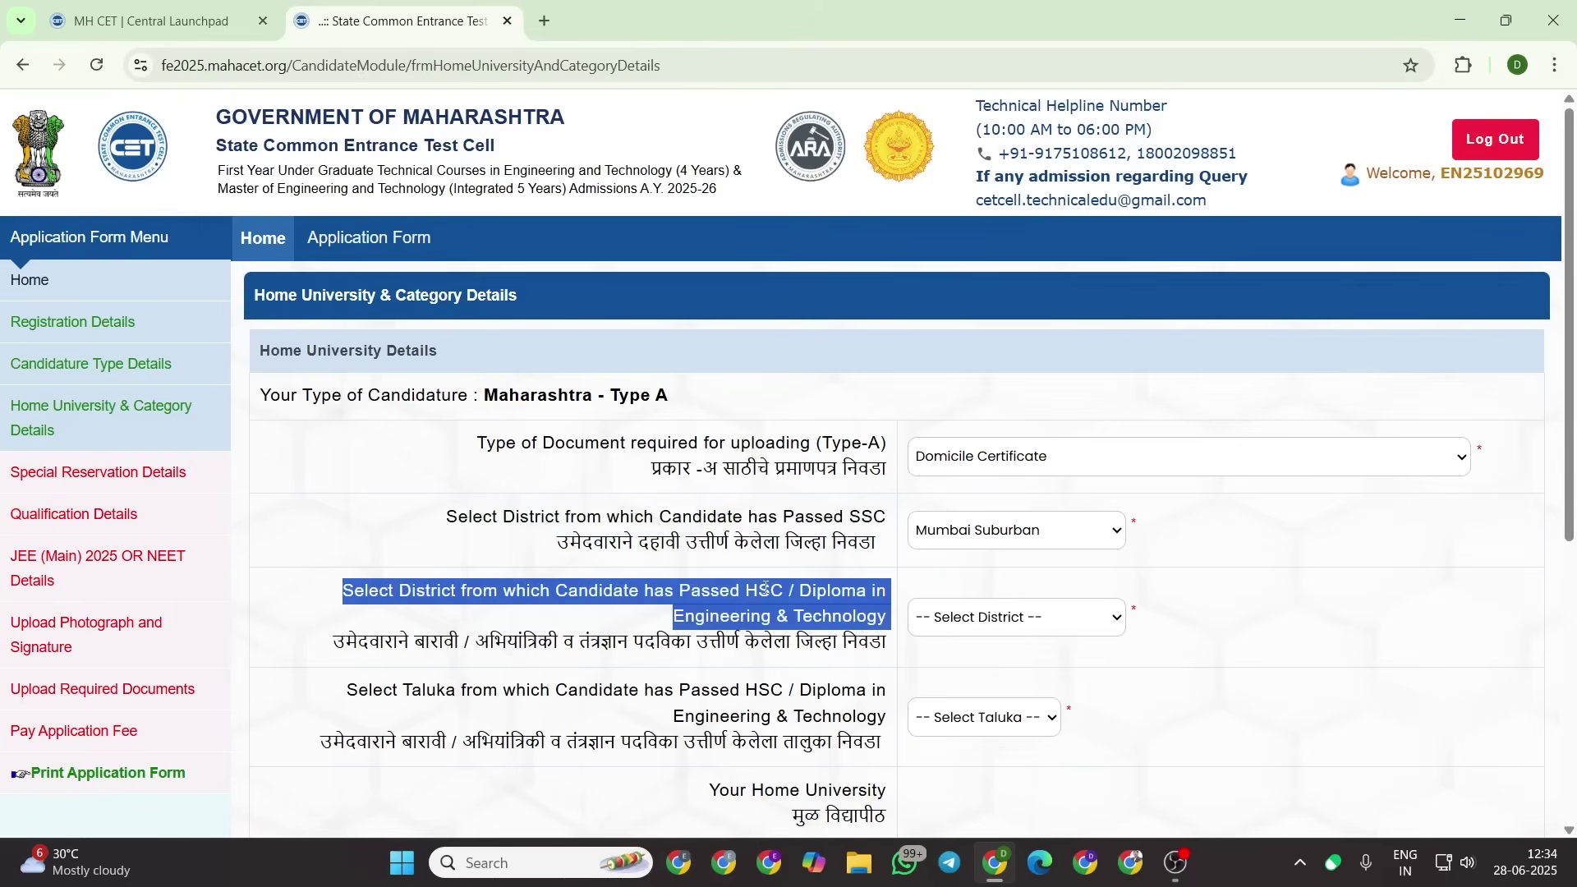
click(1047, 626)
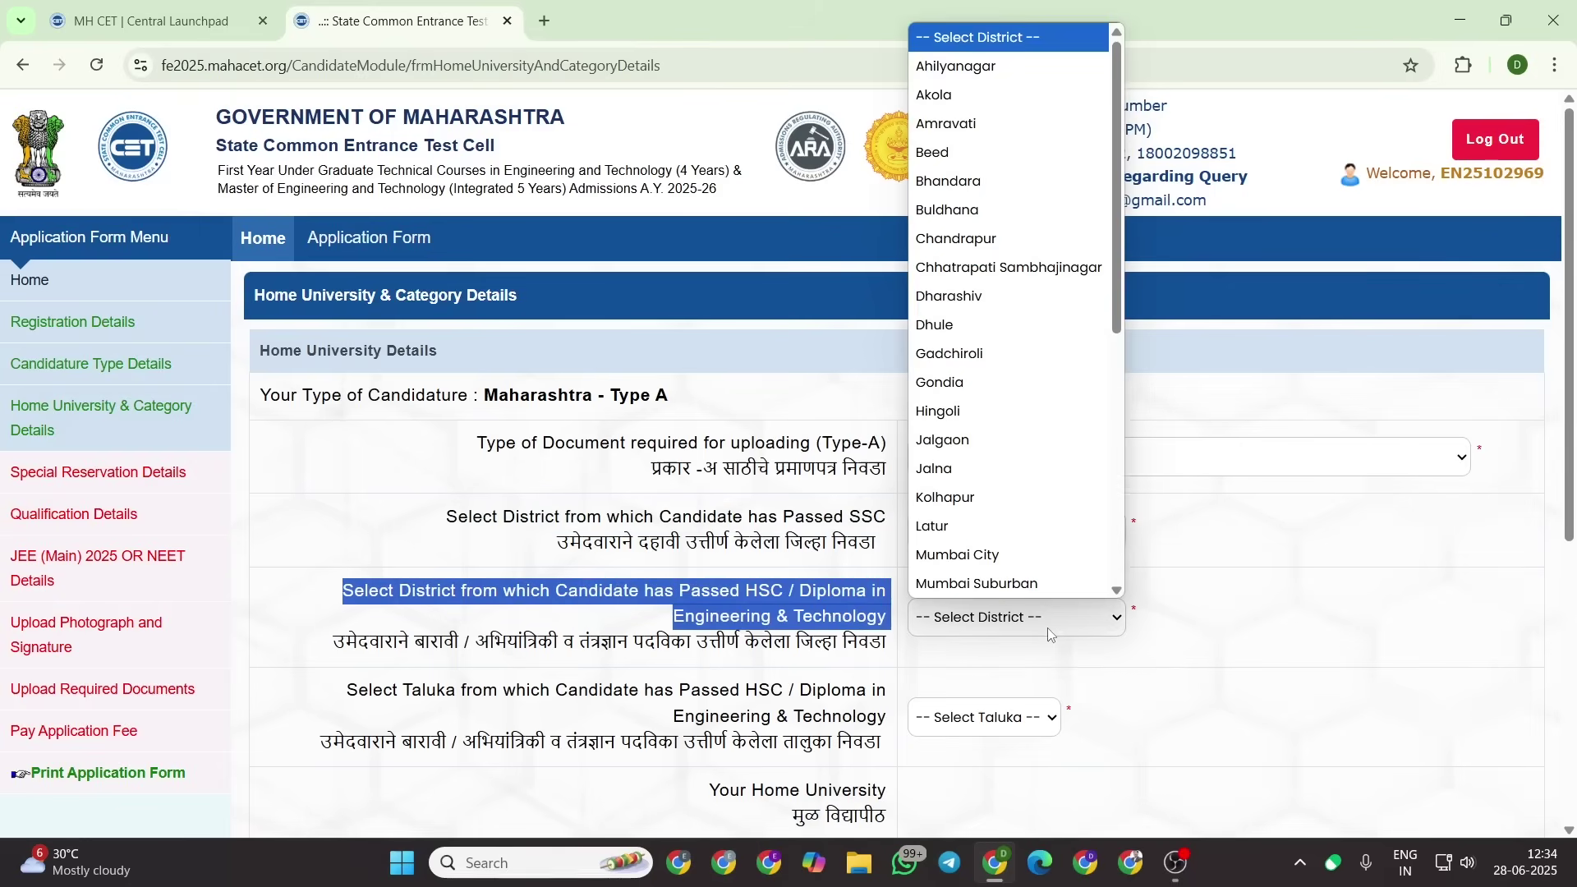
click(1041, 575)
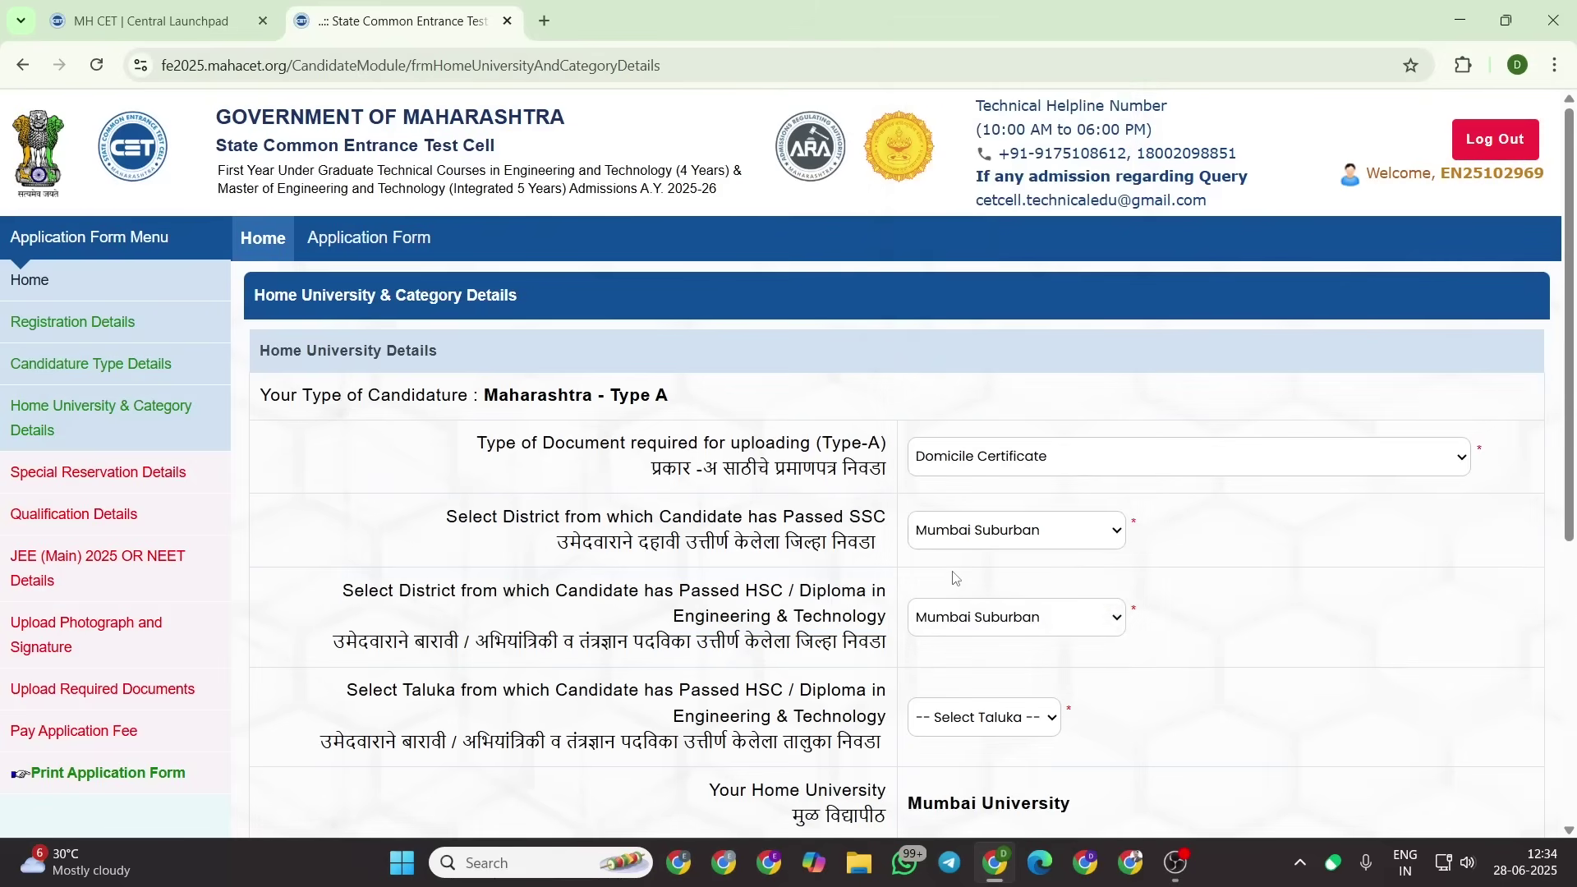
scroll(969, 575, down, 1)
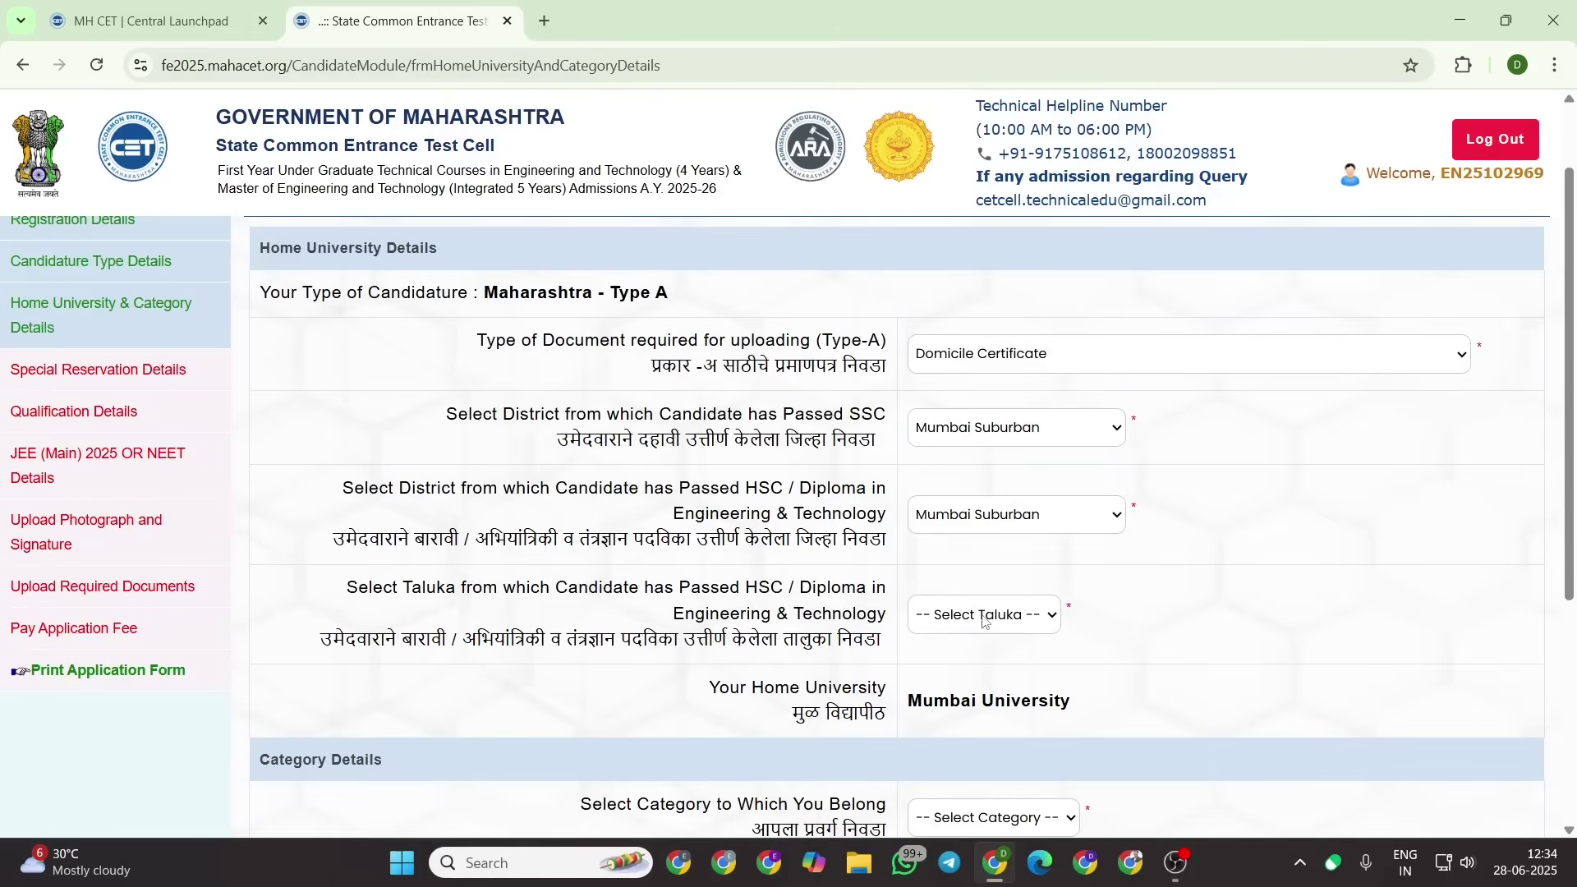
Set the HSC/Diploma taluka to Boriwali.
click(988, 618)
click(1227, 613)
scroll(1289, 575, down, 2)
click(1003, 423)
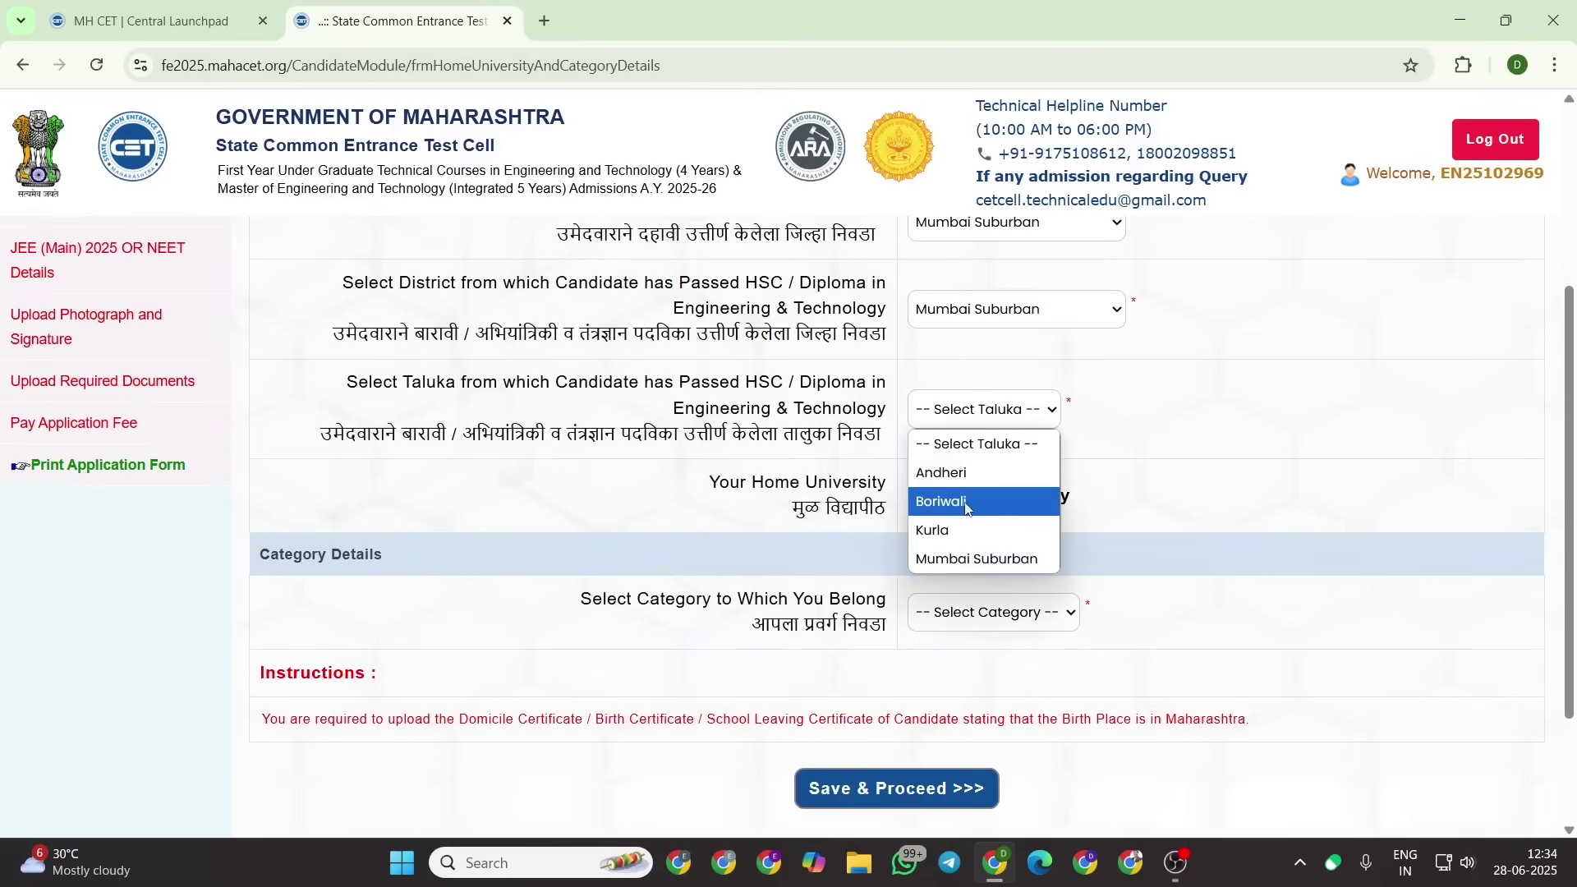
click(967, 503)
drag(357, 383, 764, 409)
click(964, 414)
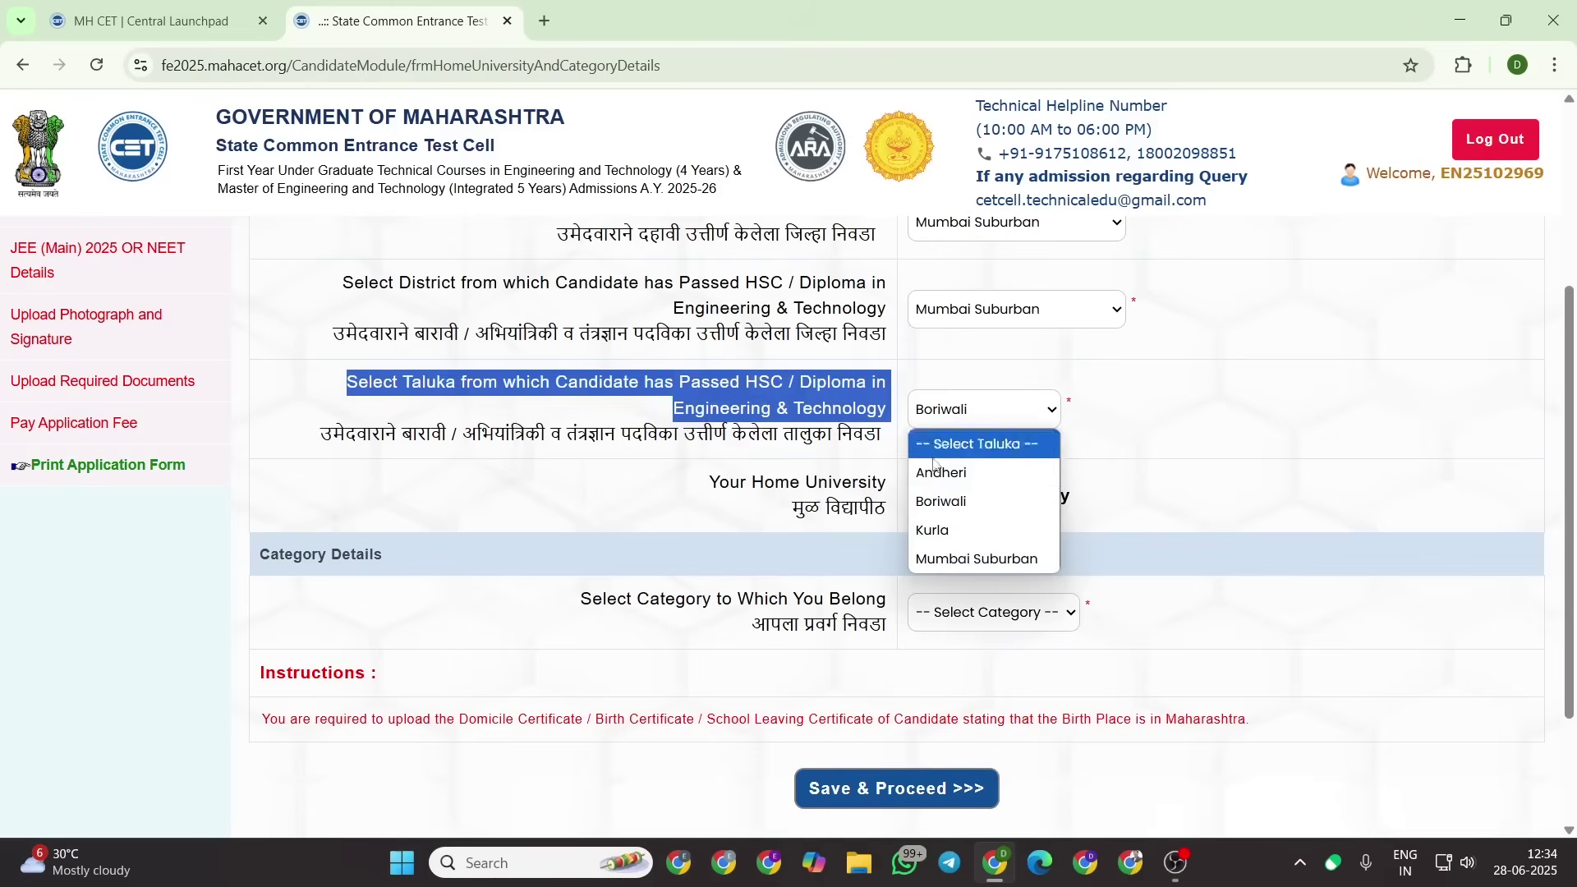
click(945, 501)
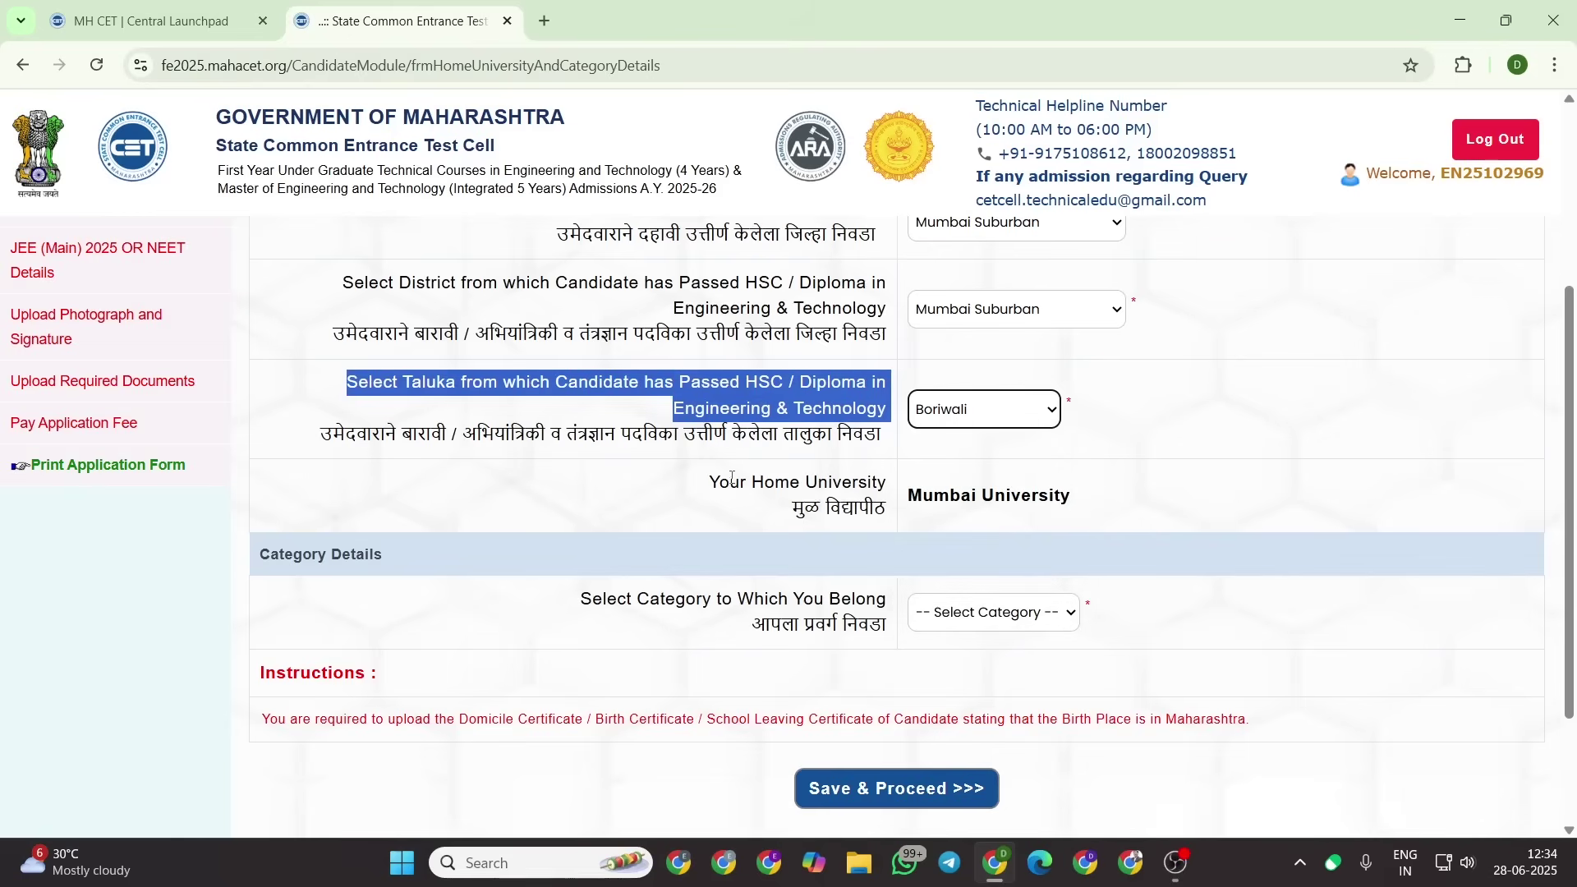
Highlight the Home University row showing Mumbai University.
drag(705, 485, 1076, 523)
click(1077, 523)
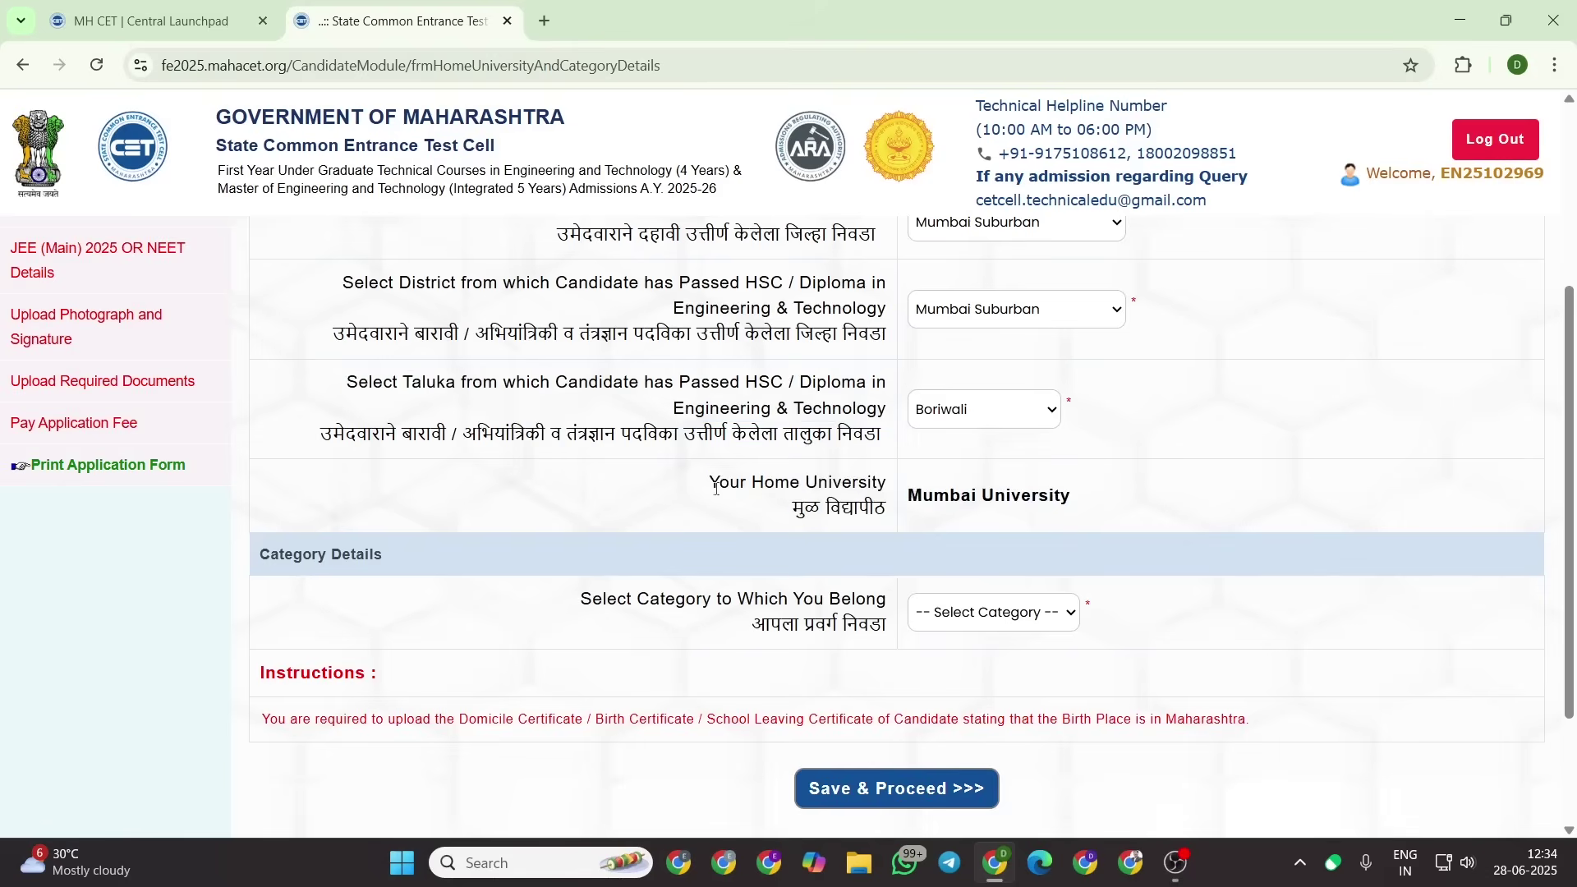
drag(720, 485, 1087, 503)
click(806, 492)
click(1134, 487)
mouse_move(902, 497)
mouse_down()
mouse_move(1130, 524)
mouse_move(903, 501)
mouse_up()
Choose Open in the category dropdown, revealing income, EWS and caste name fields.
click(973, 615)
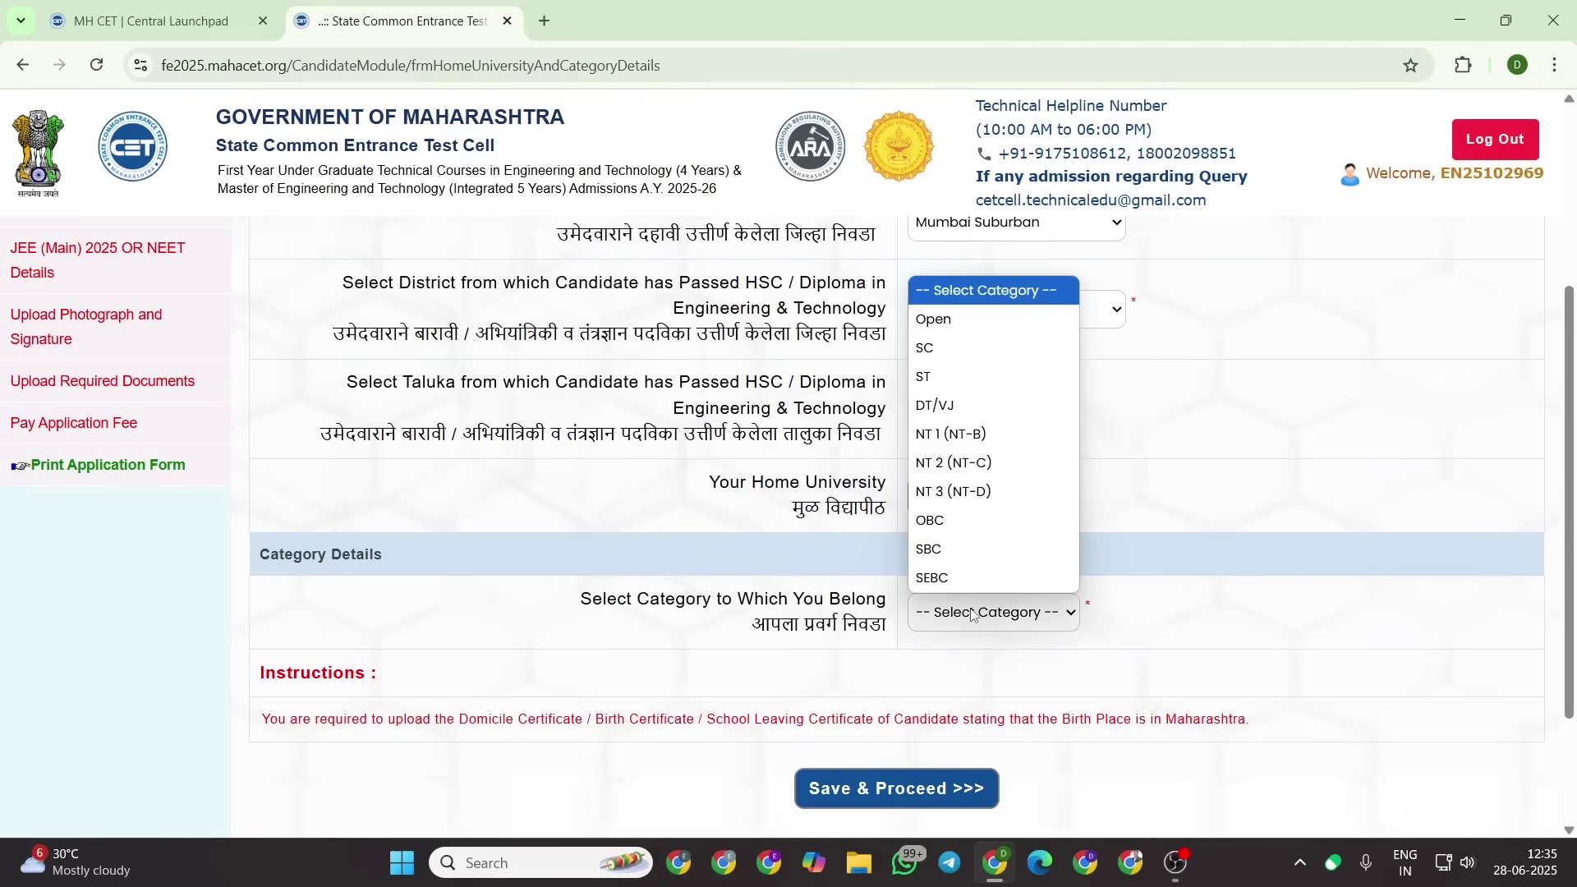
click(972, 614)
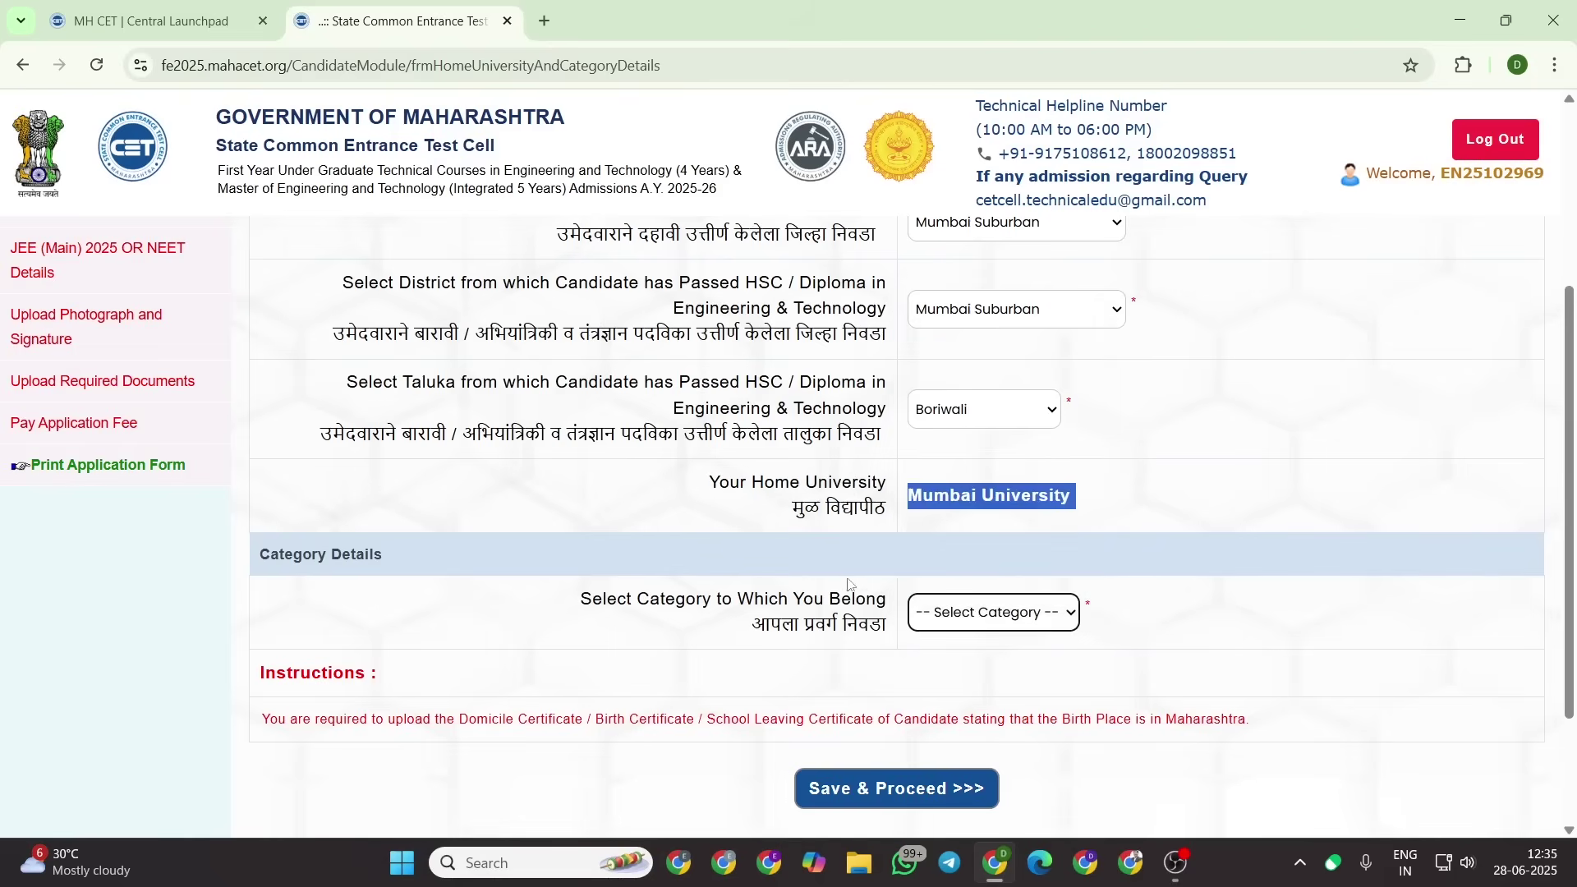
scroll(801, 575, down, 1)
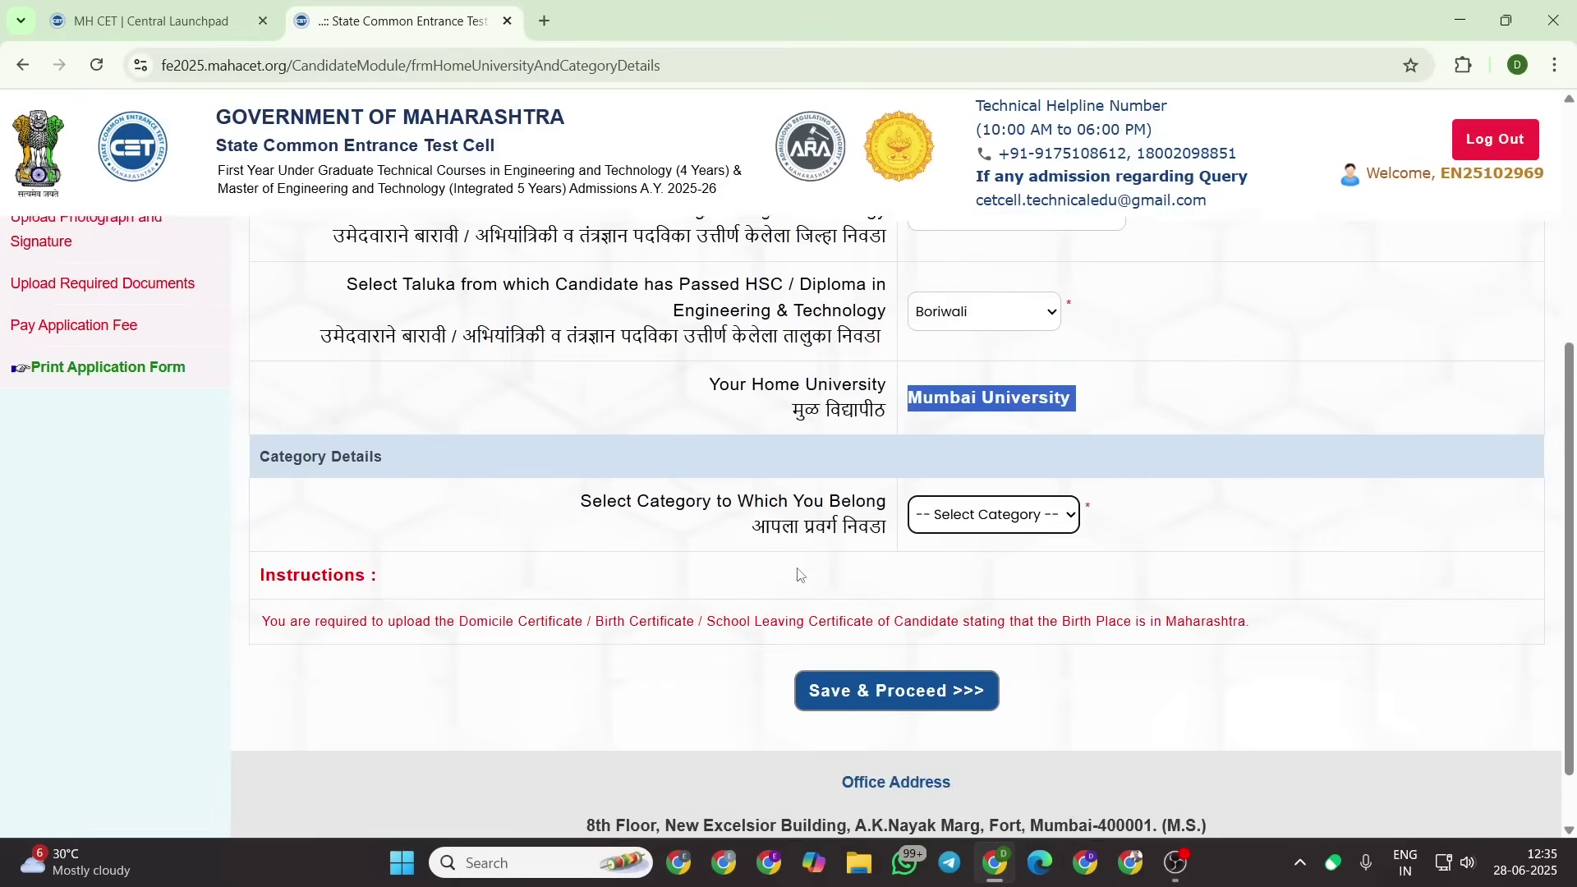
scroll(801, 575, up, 2)
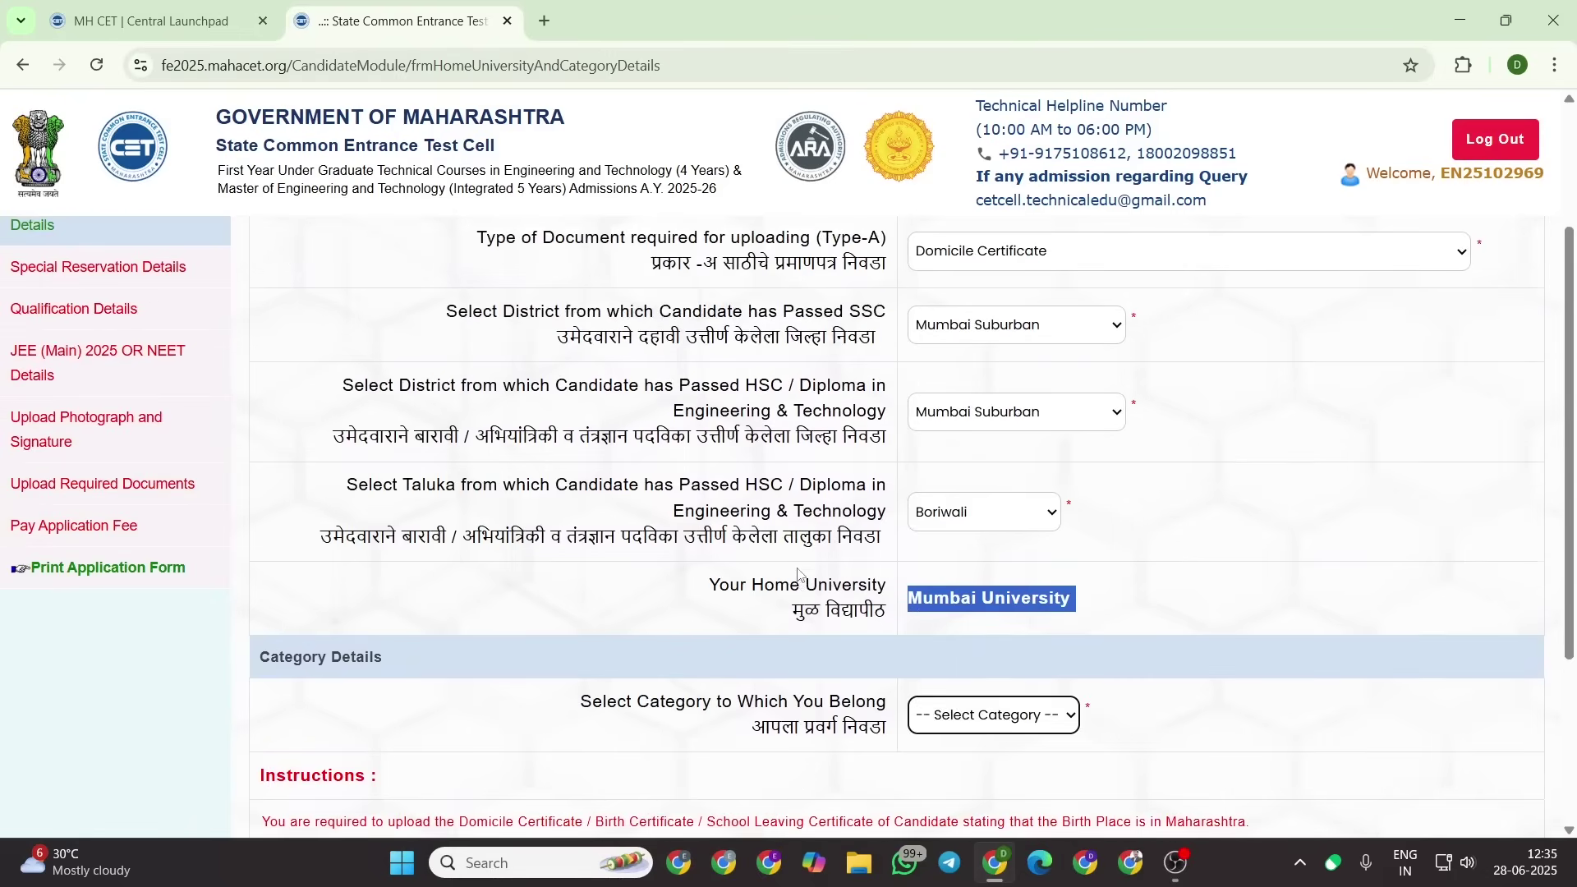
scroll(798, 574, down, 4)
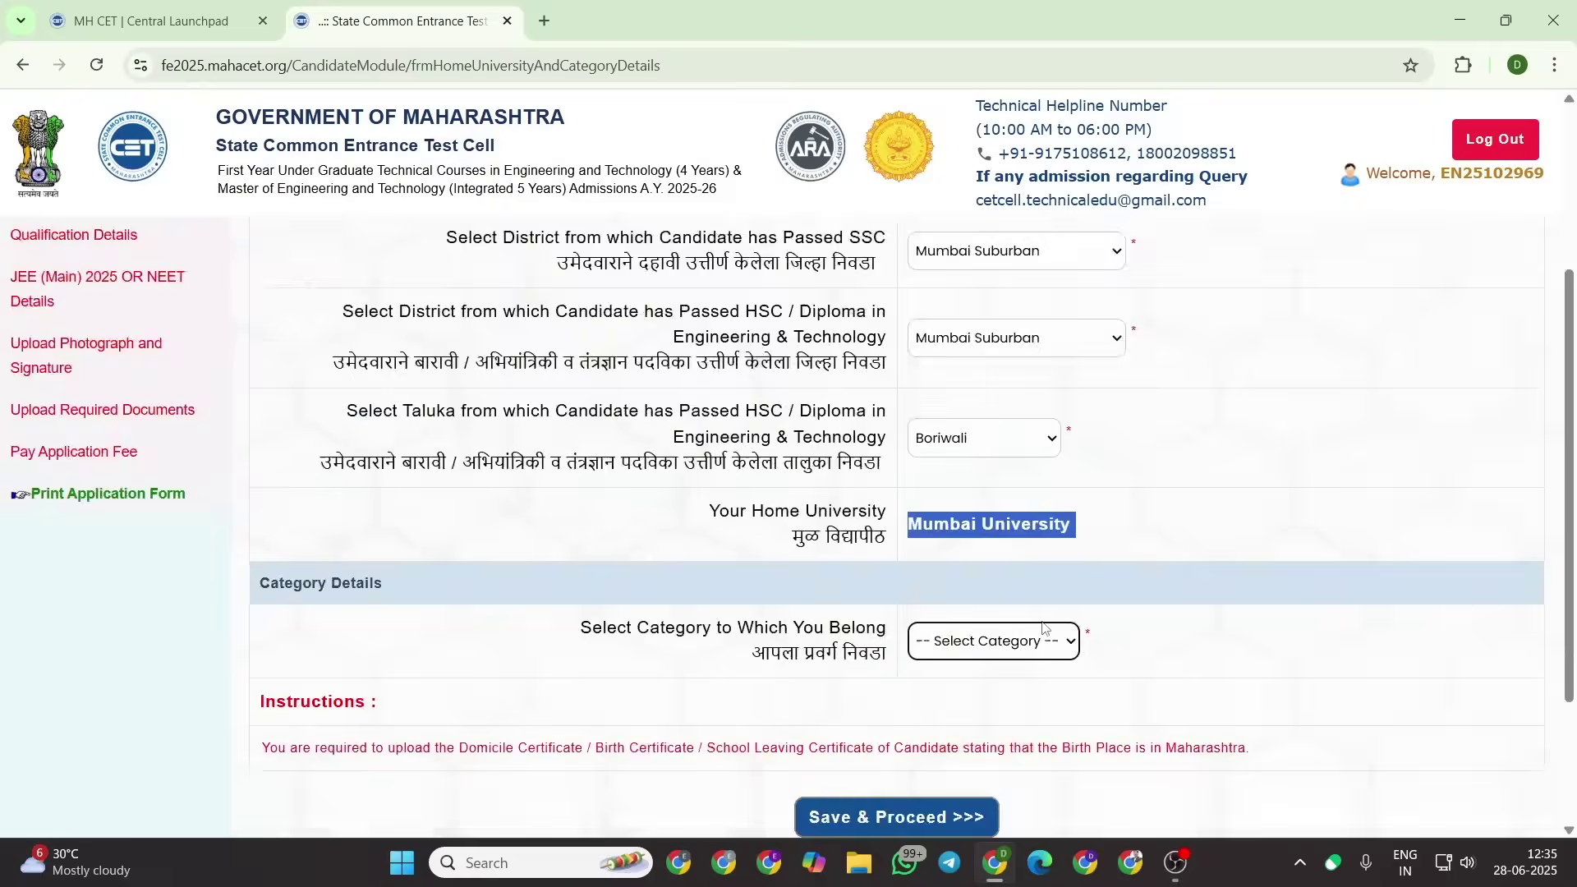
click(978, 438)
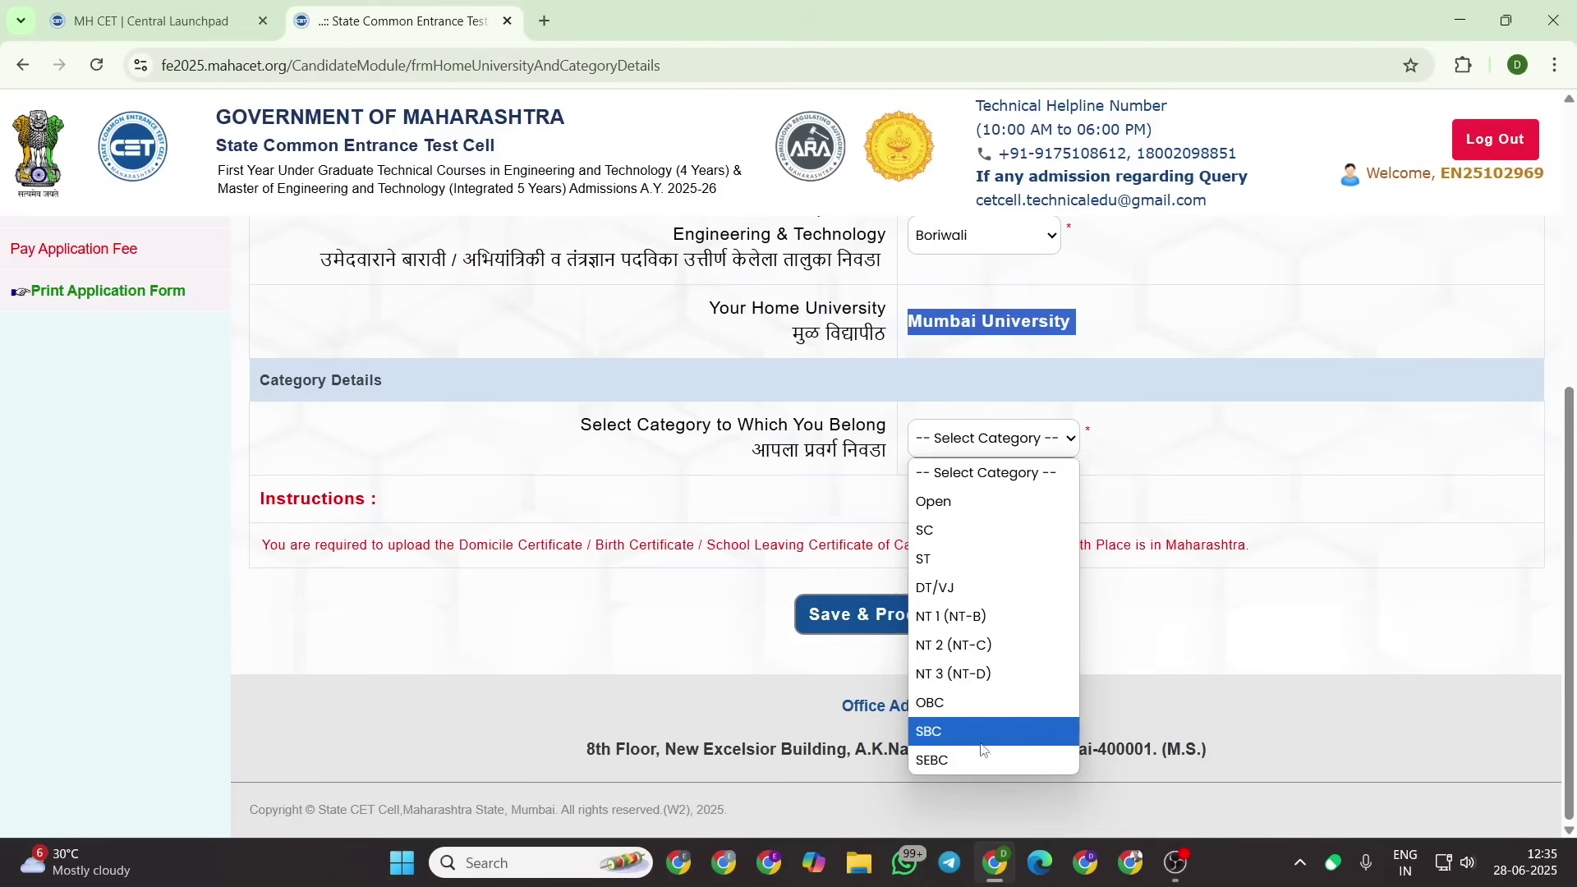
click(969, 510)
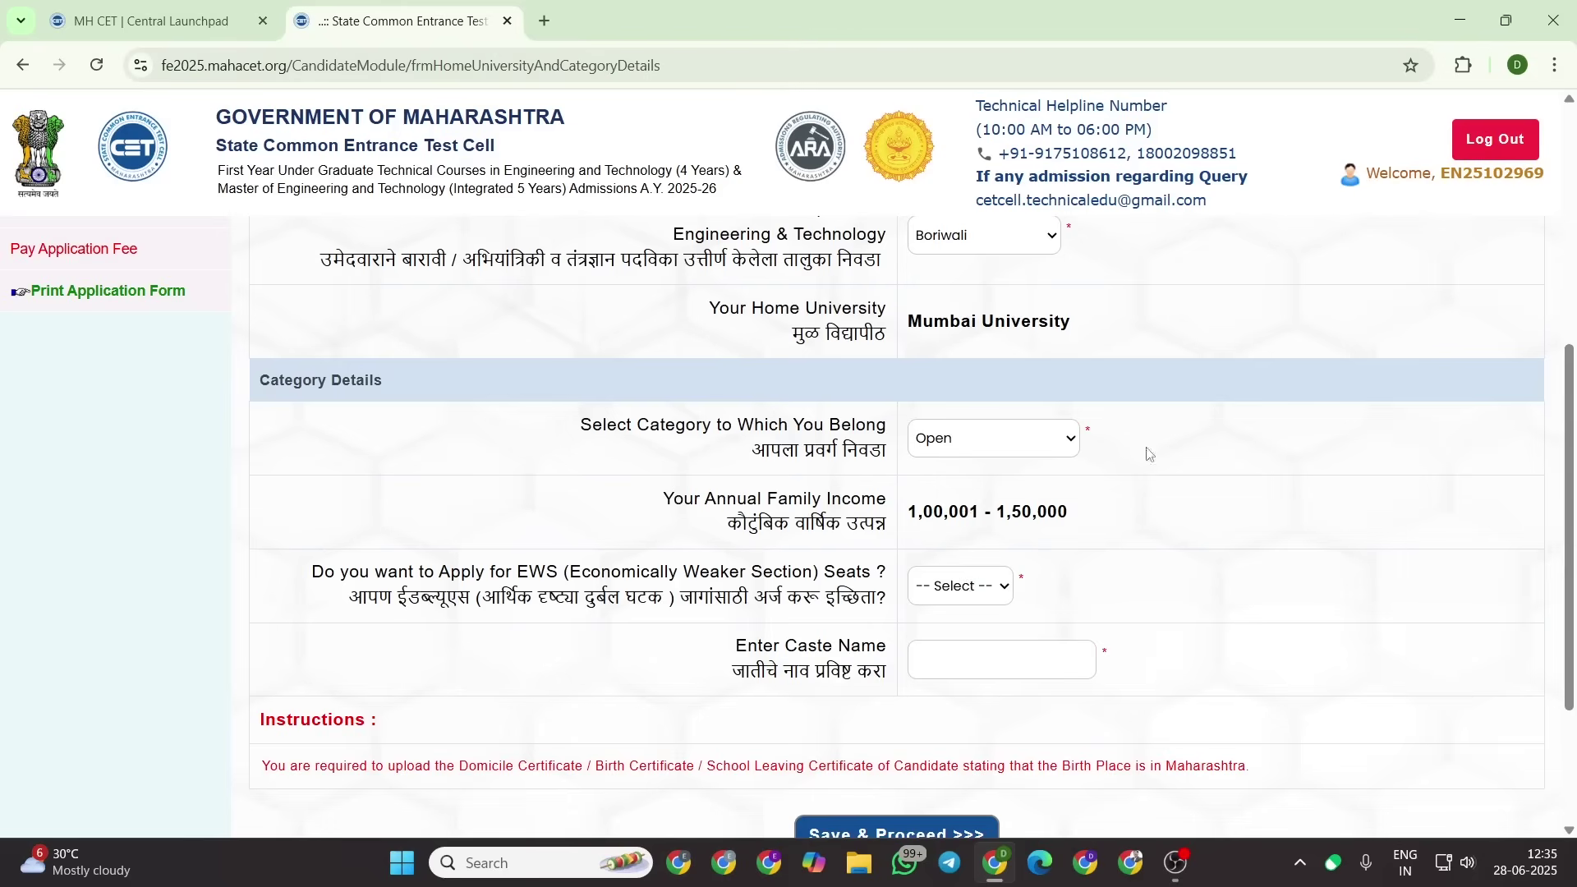
click(991, 438)
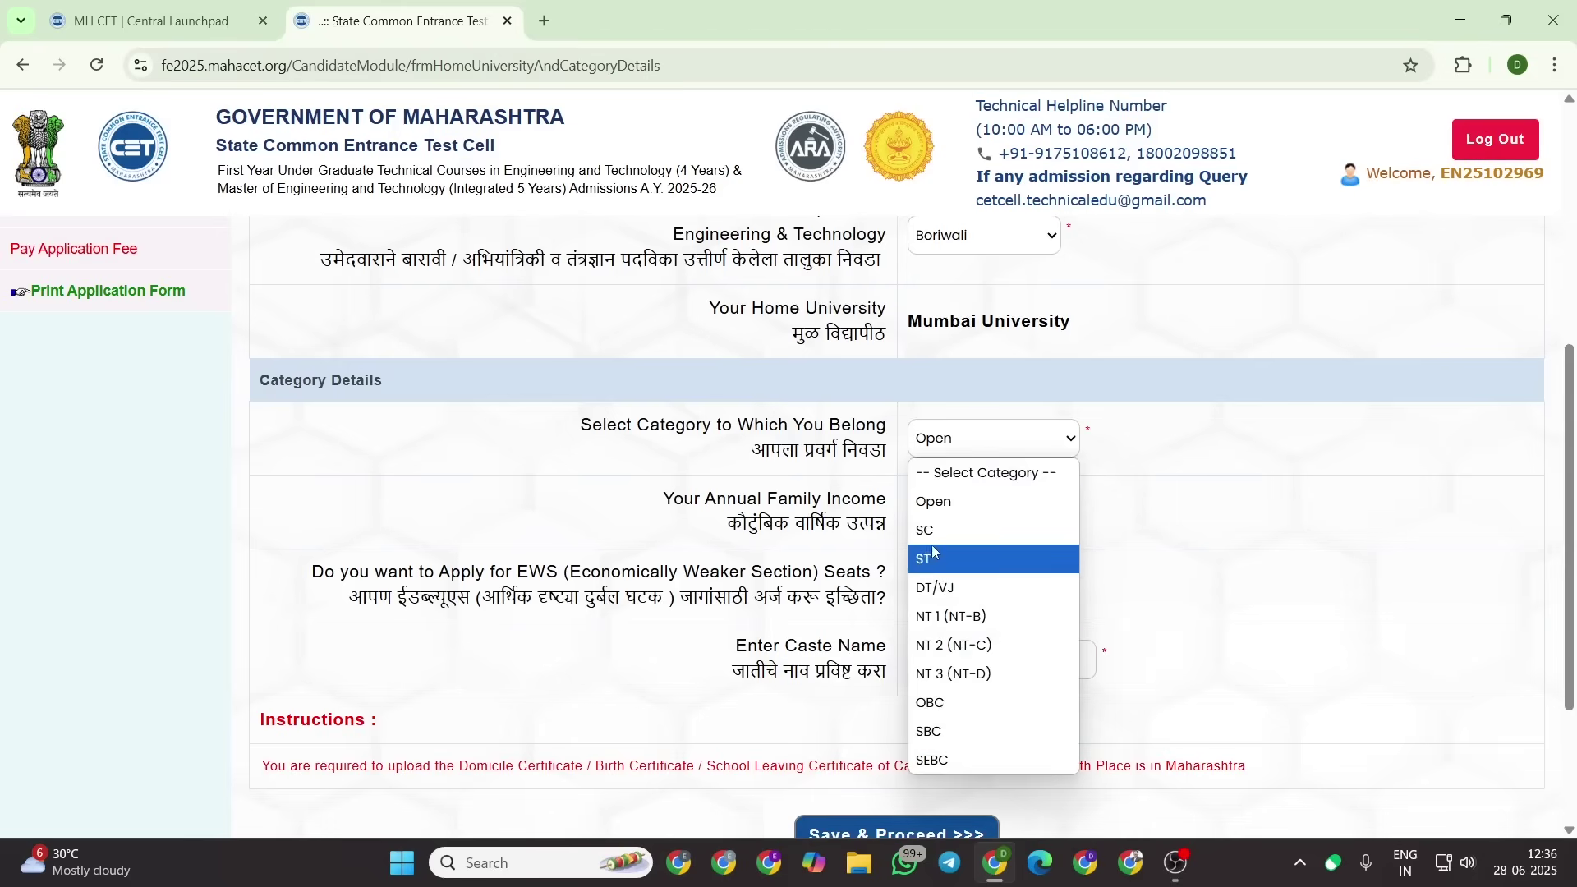
Switch the category to SEBC and scroll through its extra fields.
click(960, 758)
scroll(953, 661, down, 4)
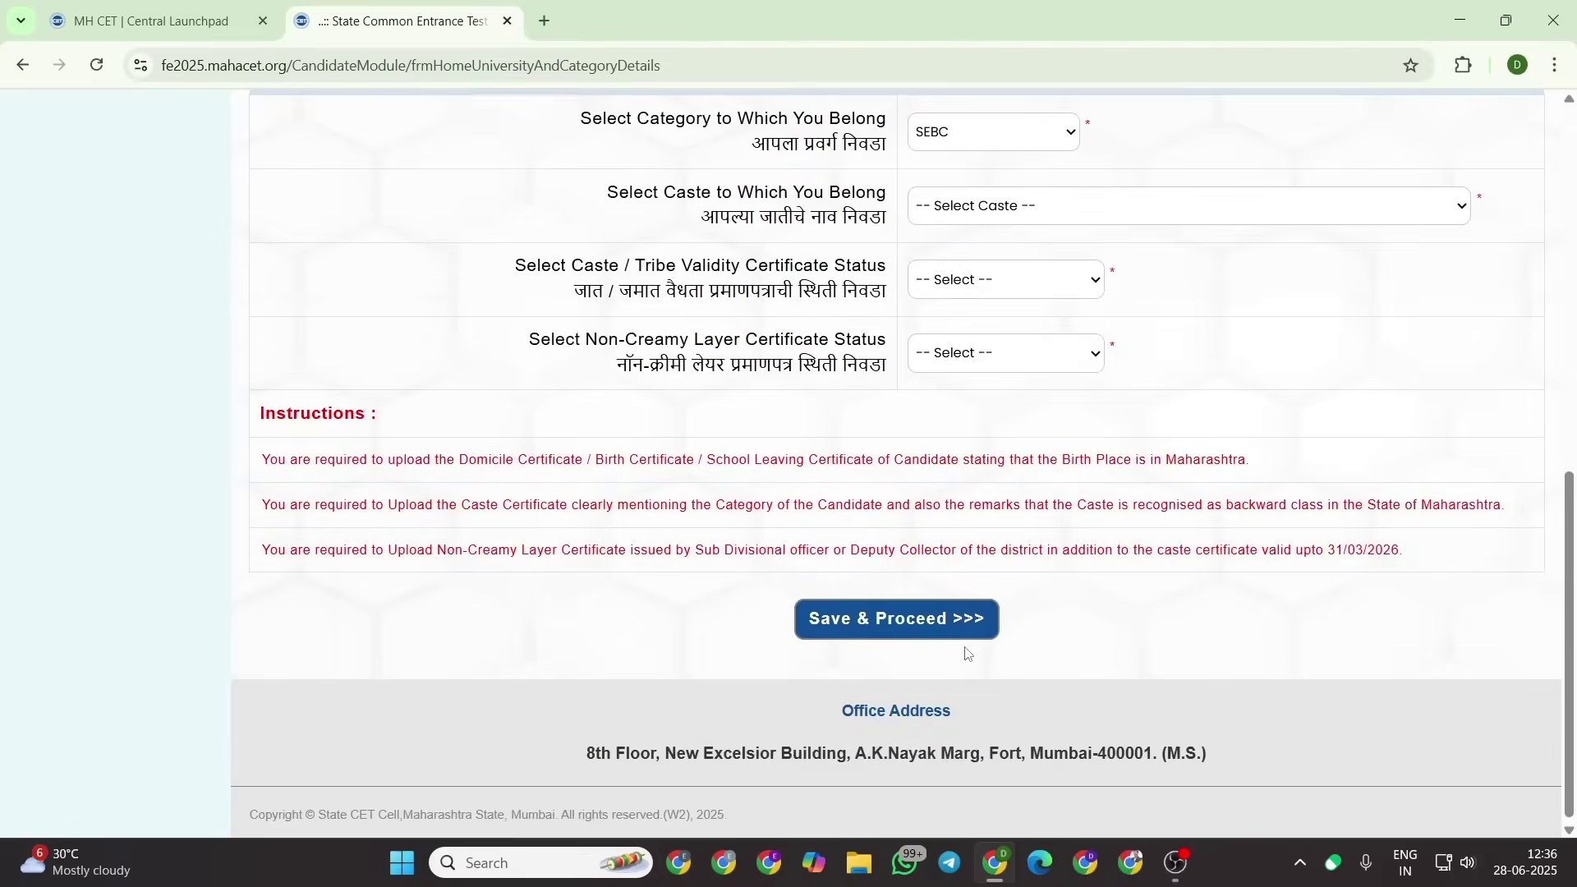
scroll(954, 661, up, 3)
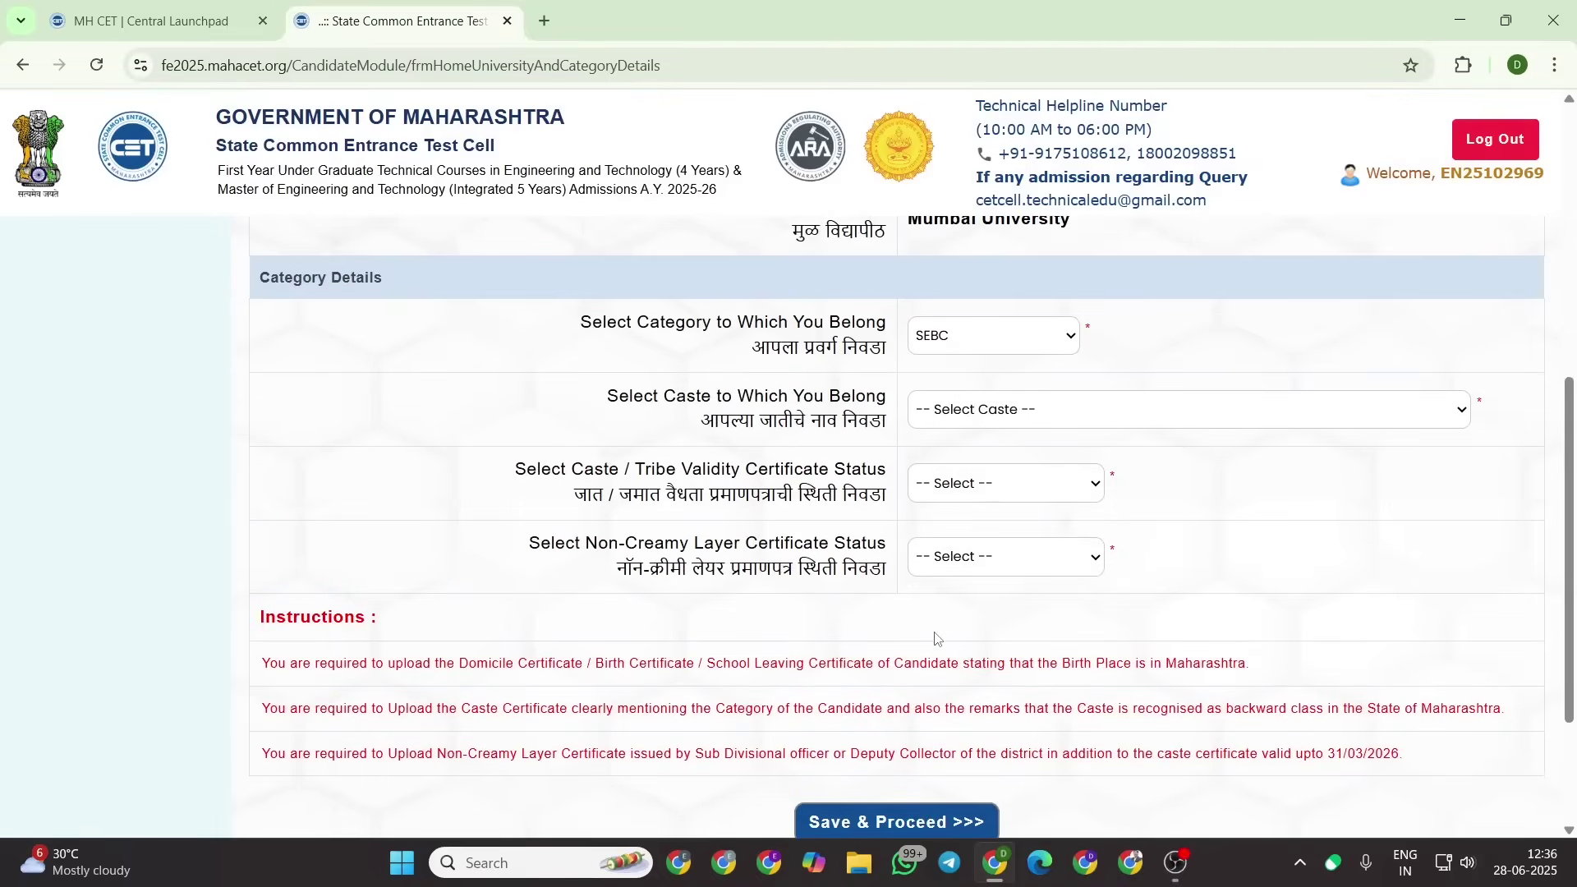
scroll(940, 640, down, 1)
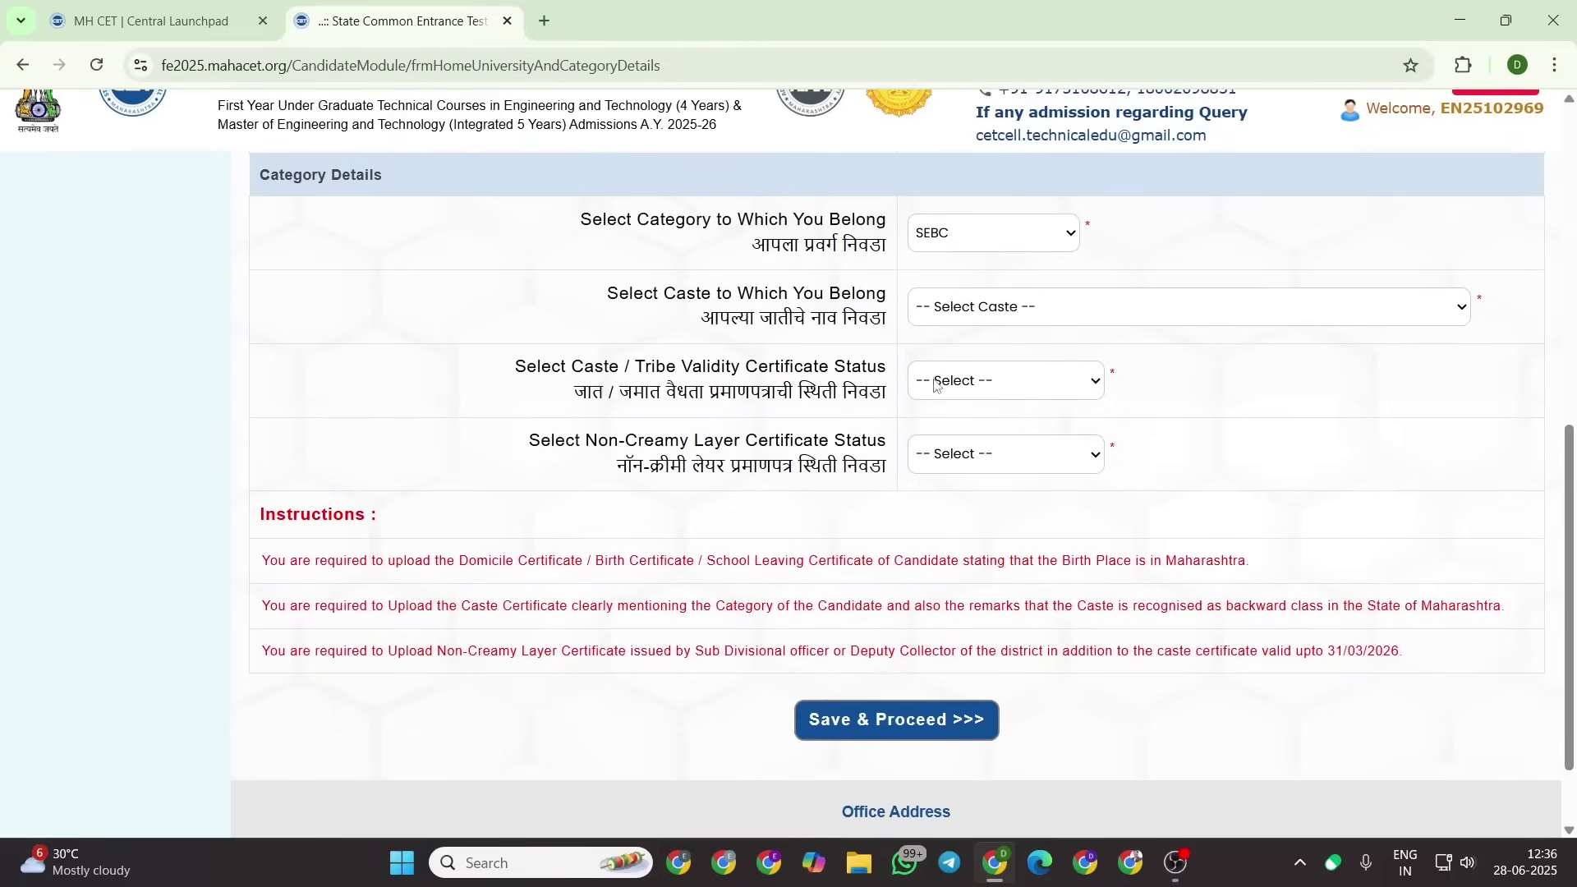
scroll(960, 515, up, 2)
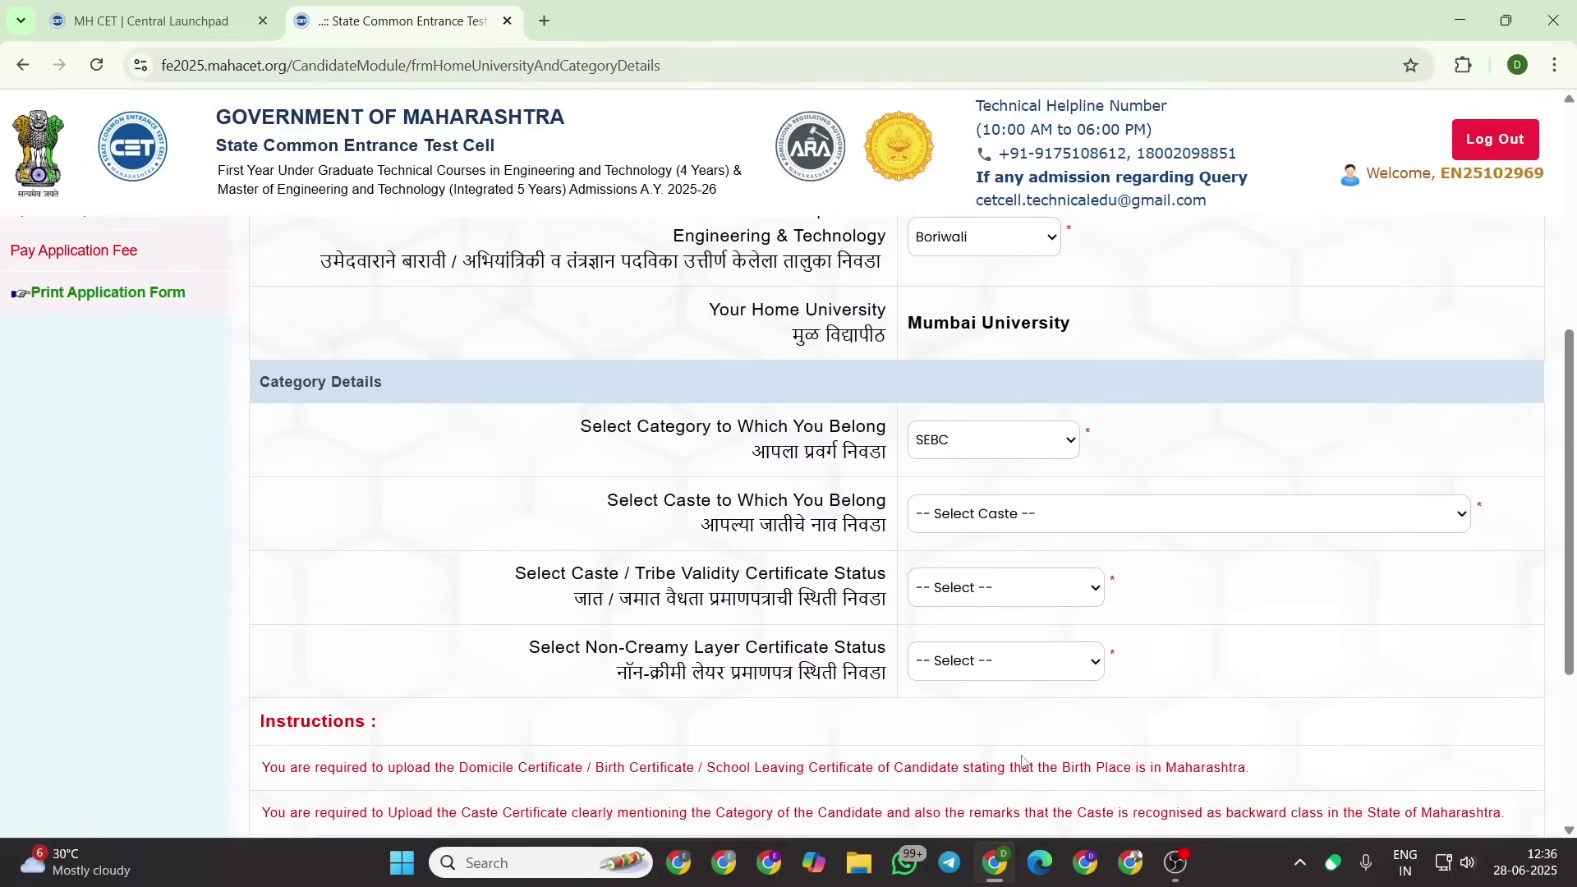
scroll(822, 710, up, 2)
scroll(967, 709, down, 4)
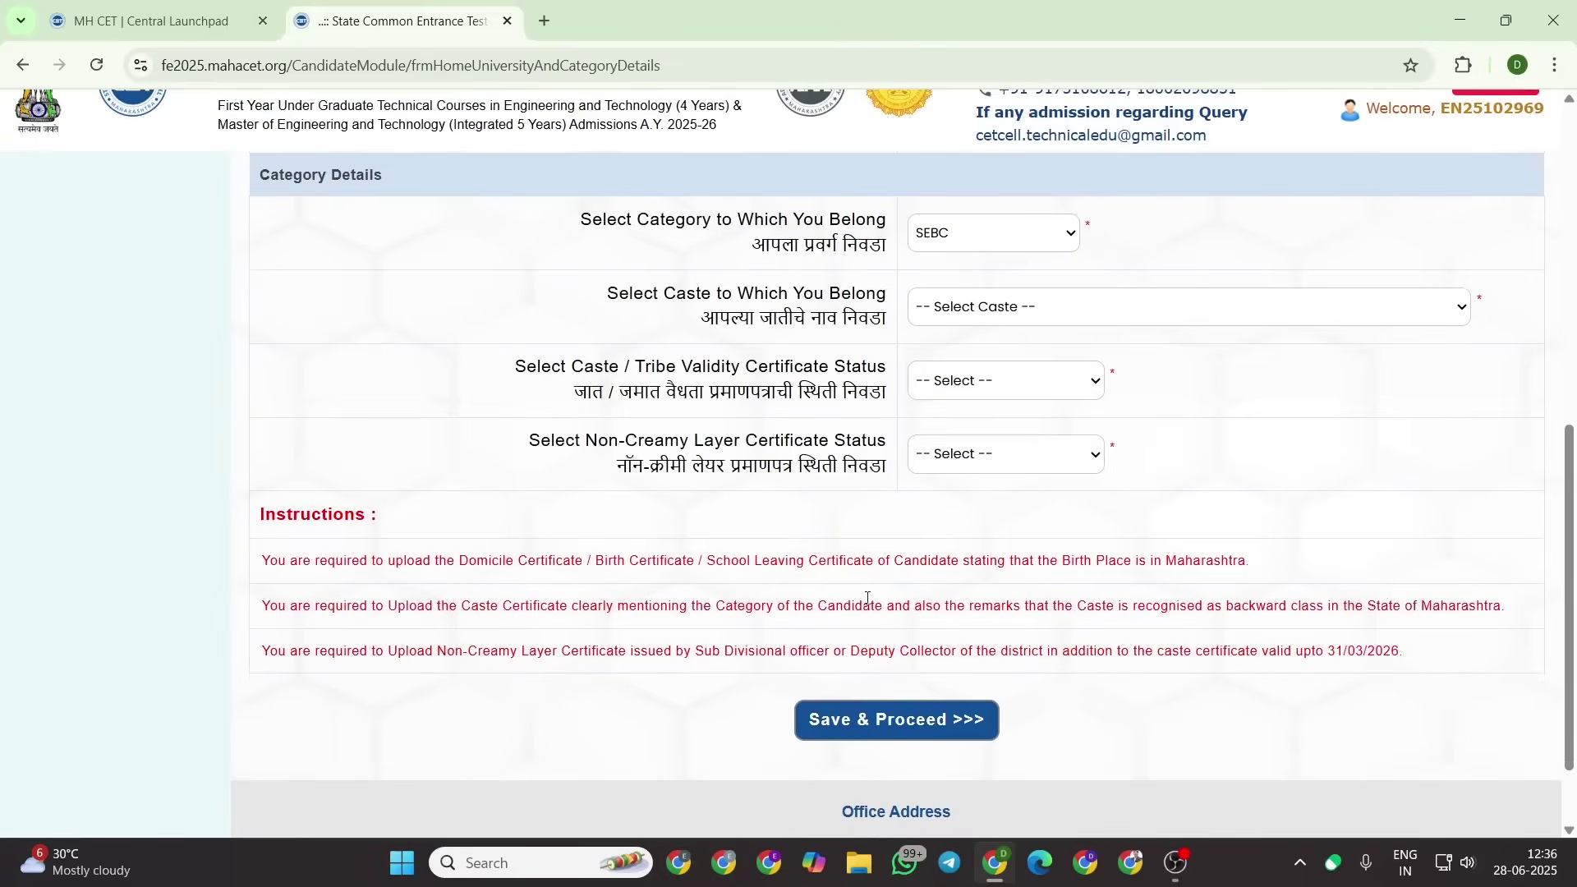
Switch the category back to Open, then to SC to show caste validity fields.
click(979, 240)
click(976, 304)
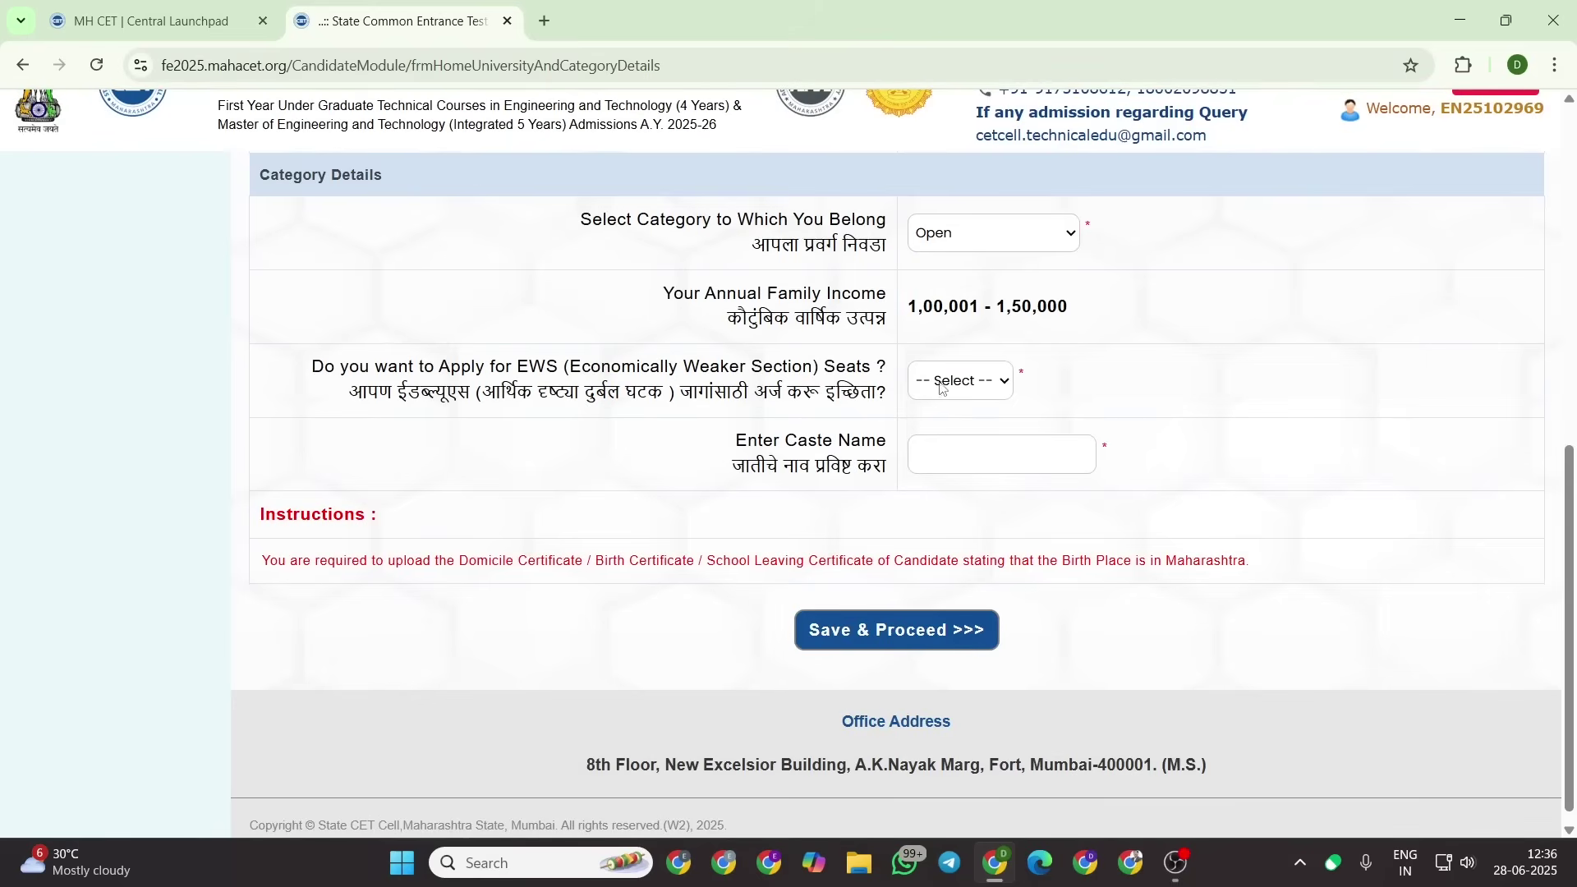
click(970, 248)
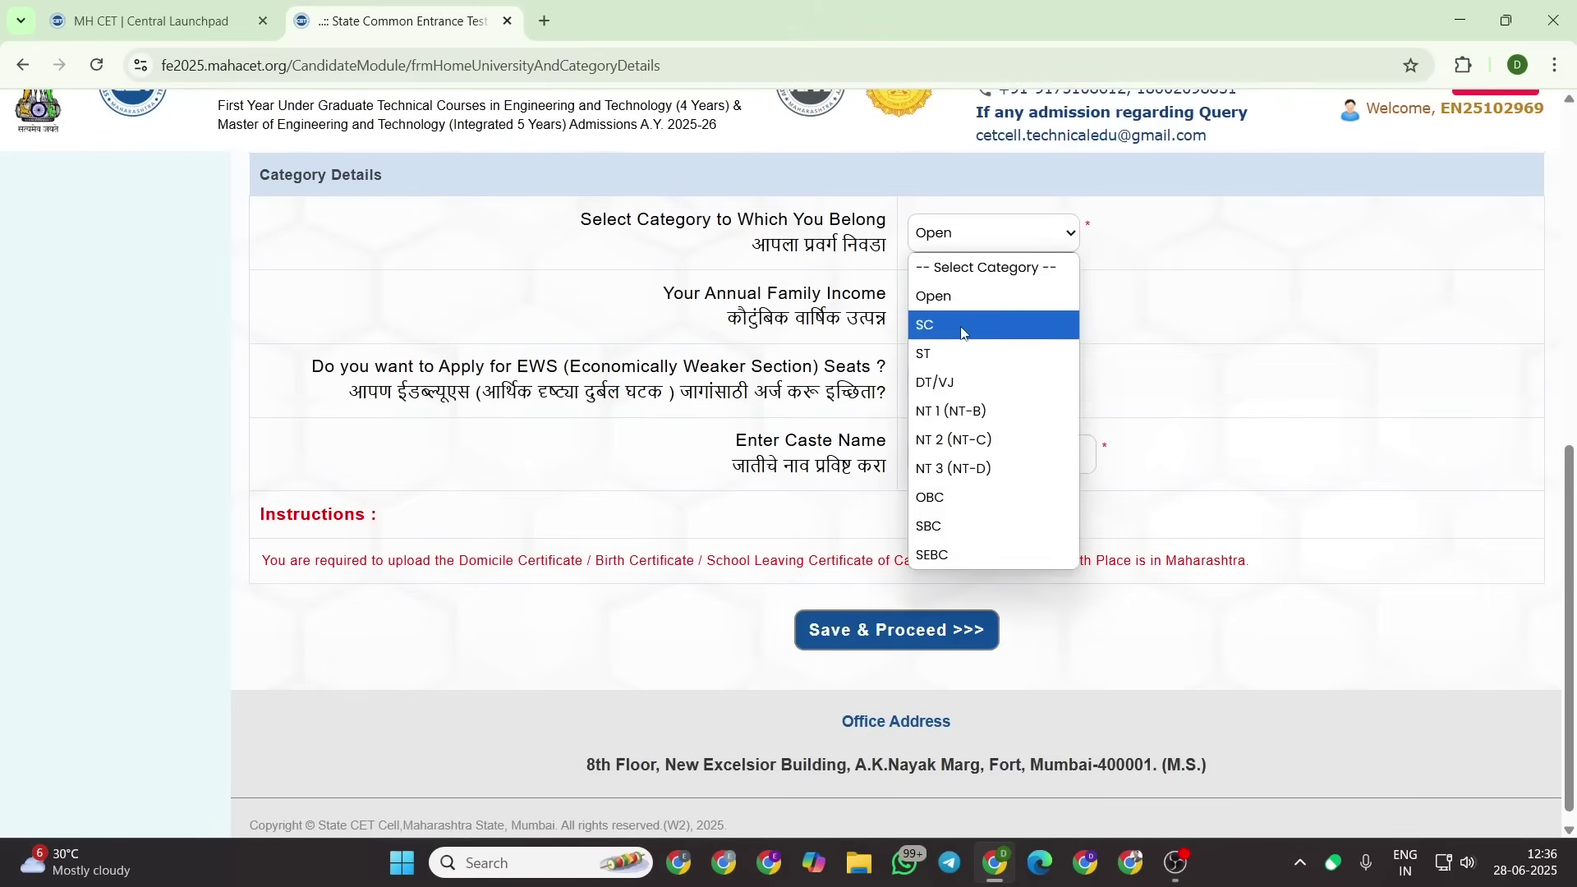
click(928, 325)
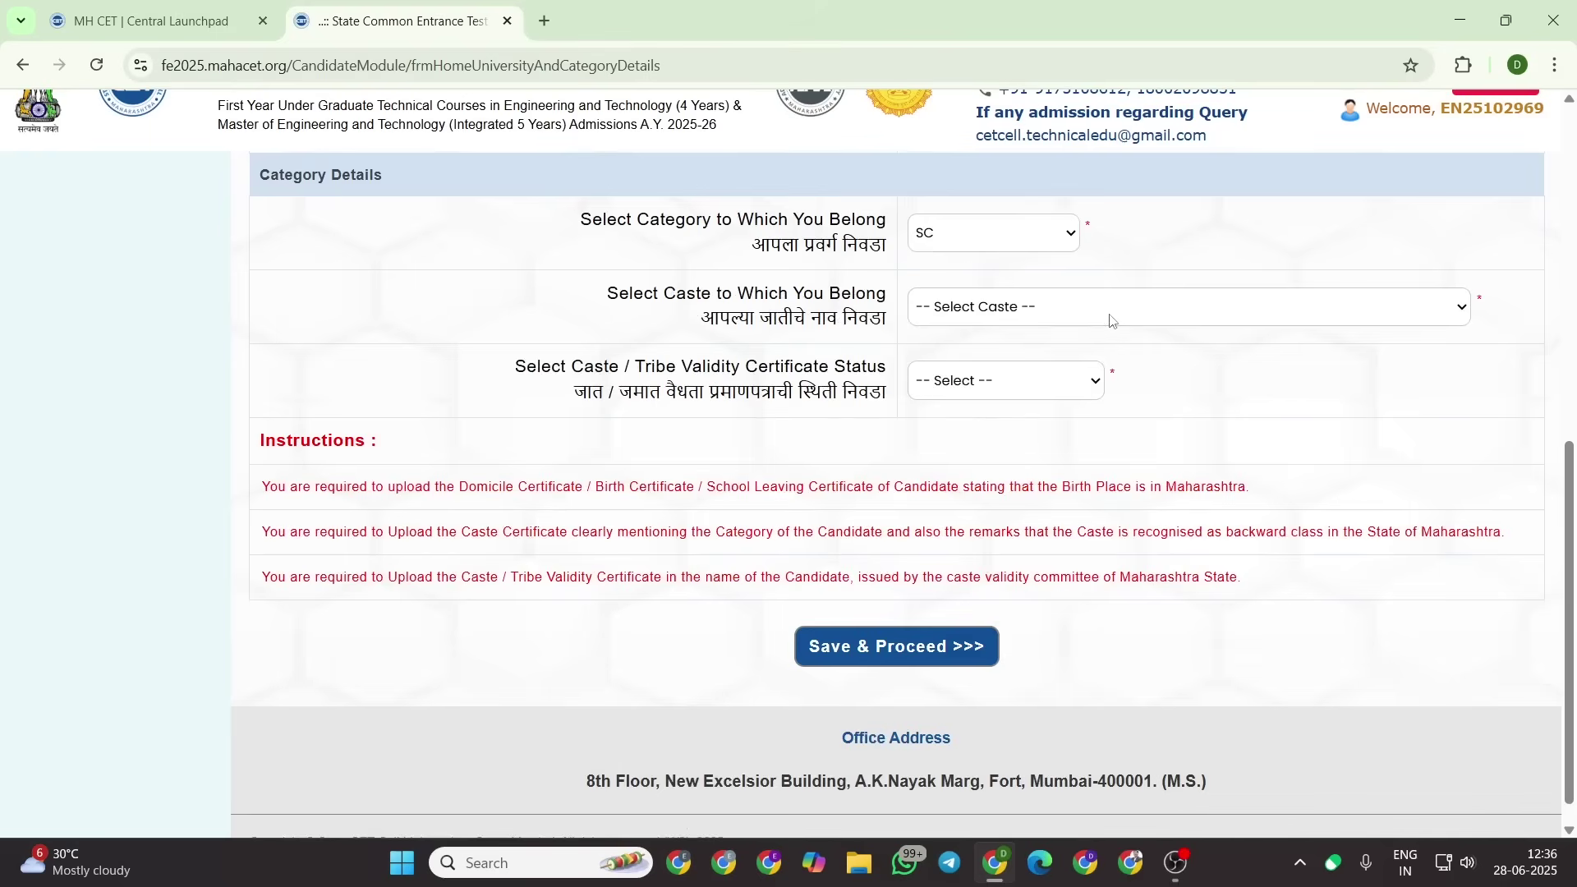
click(1010, 236)
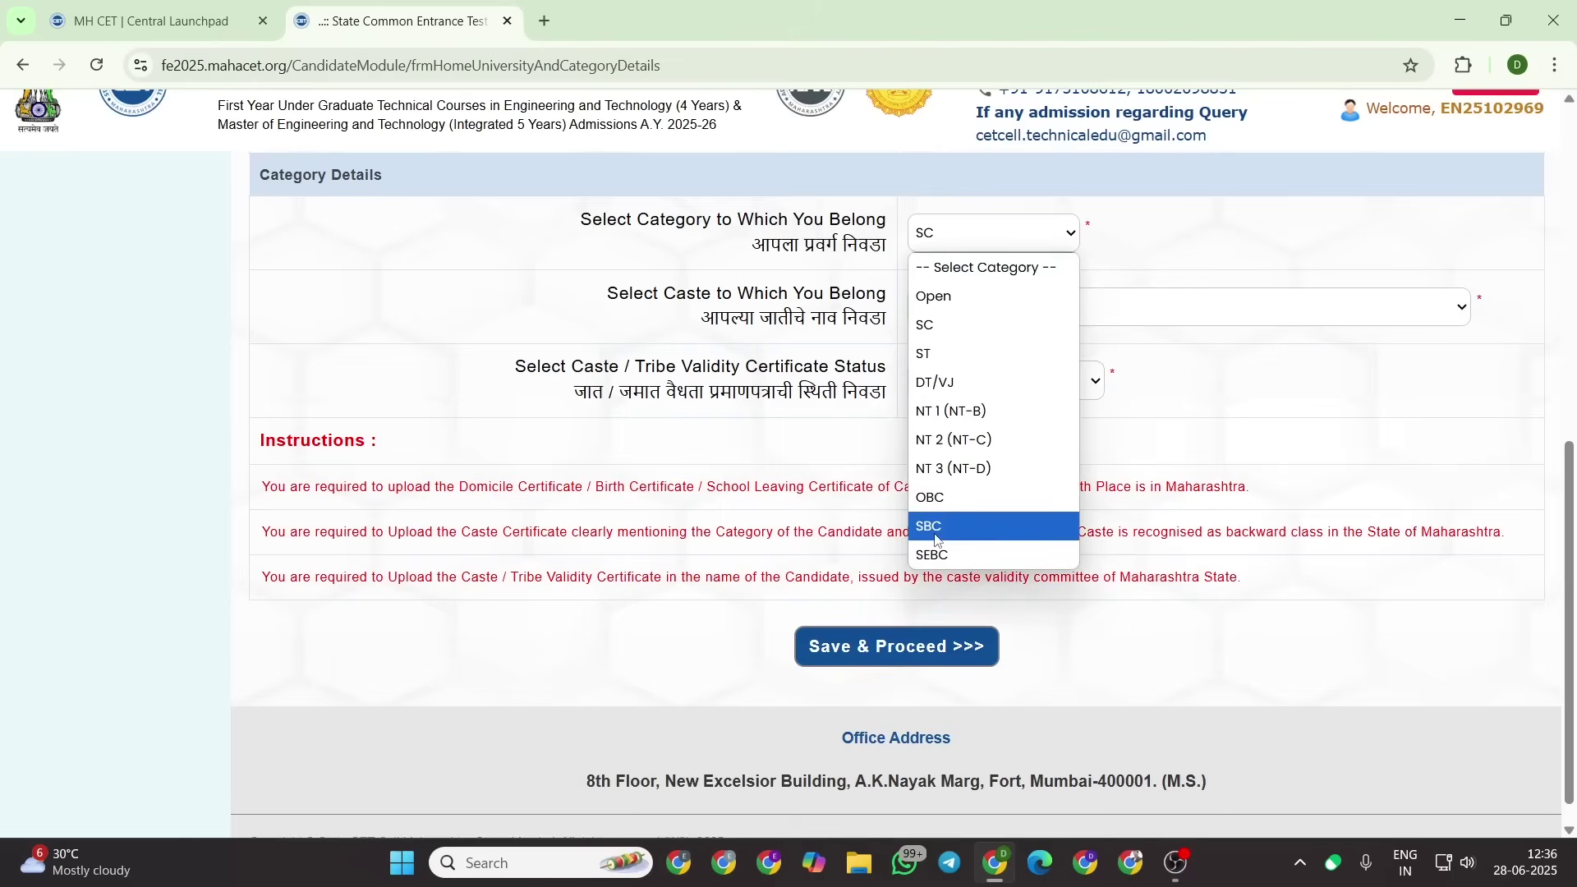
Set the category back to Open and answer No to applying for EWS seats.
click(986, 302)
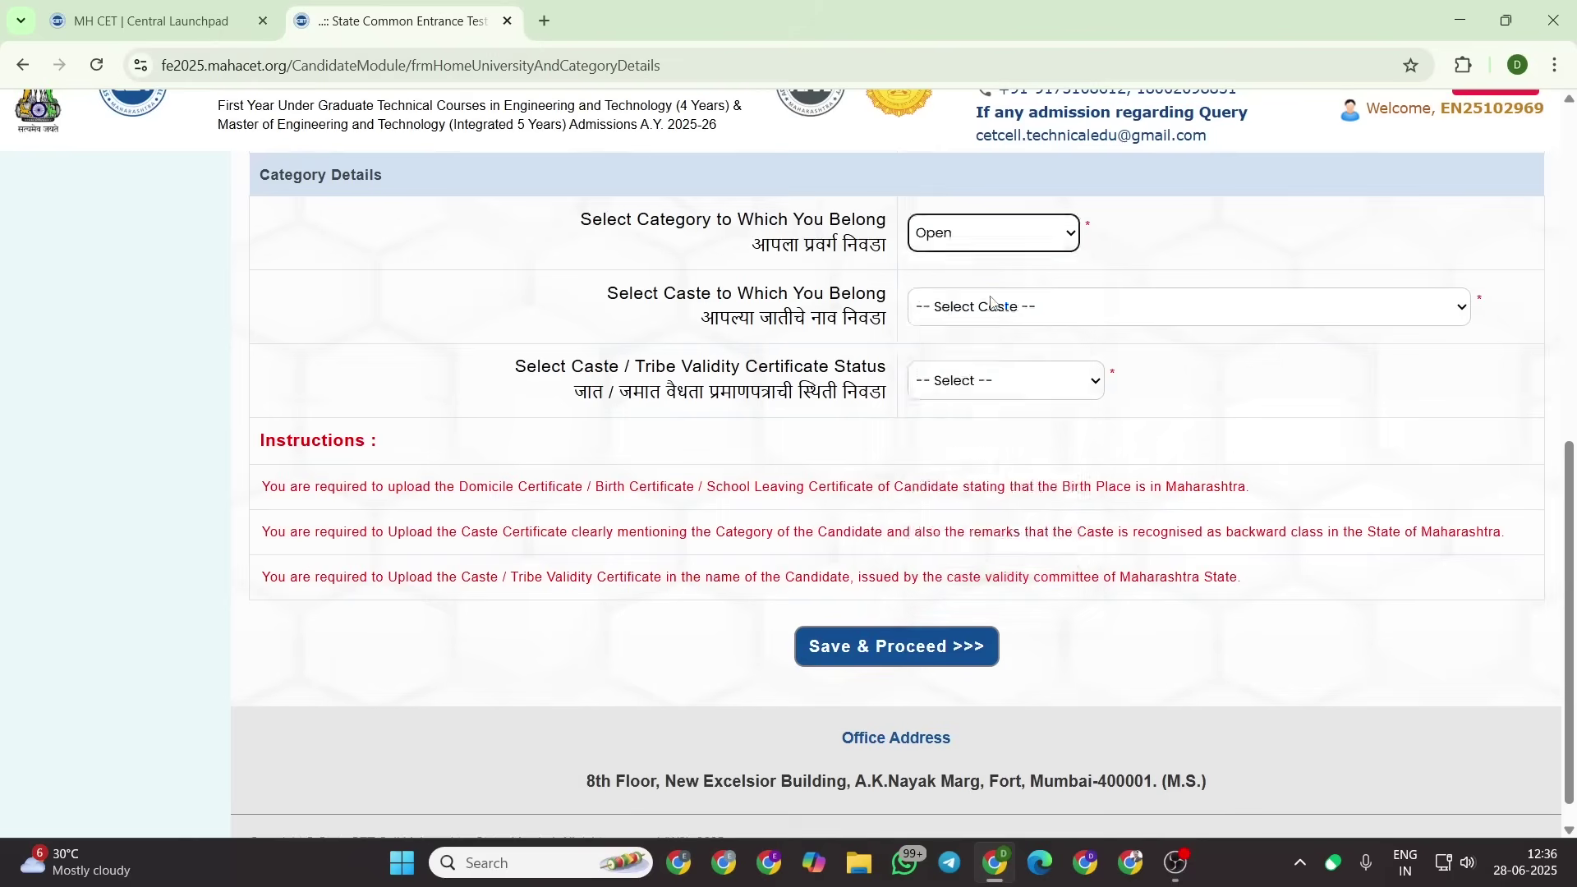
click(973, 382)
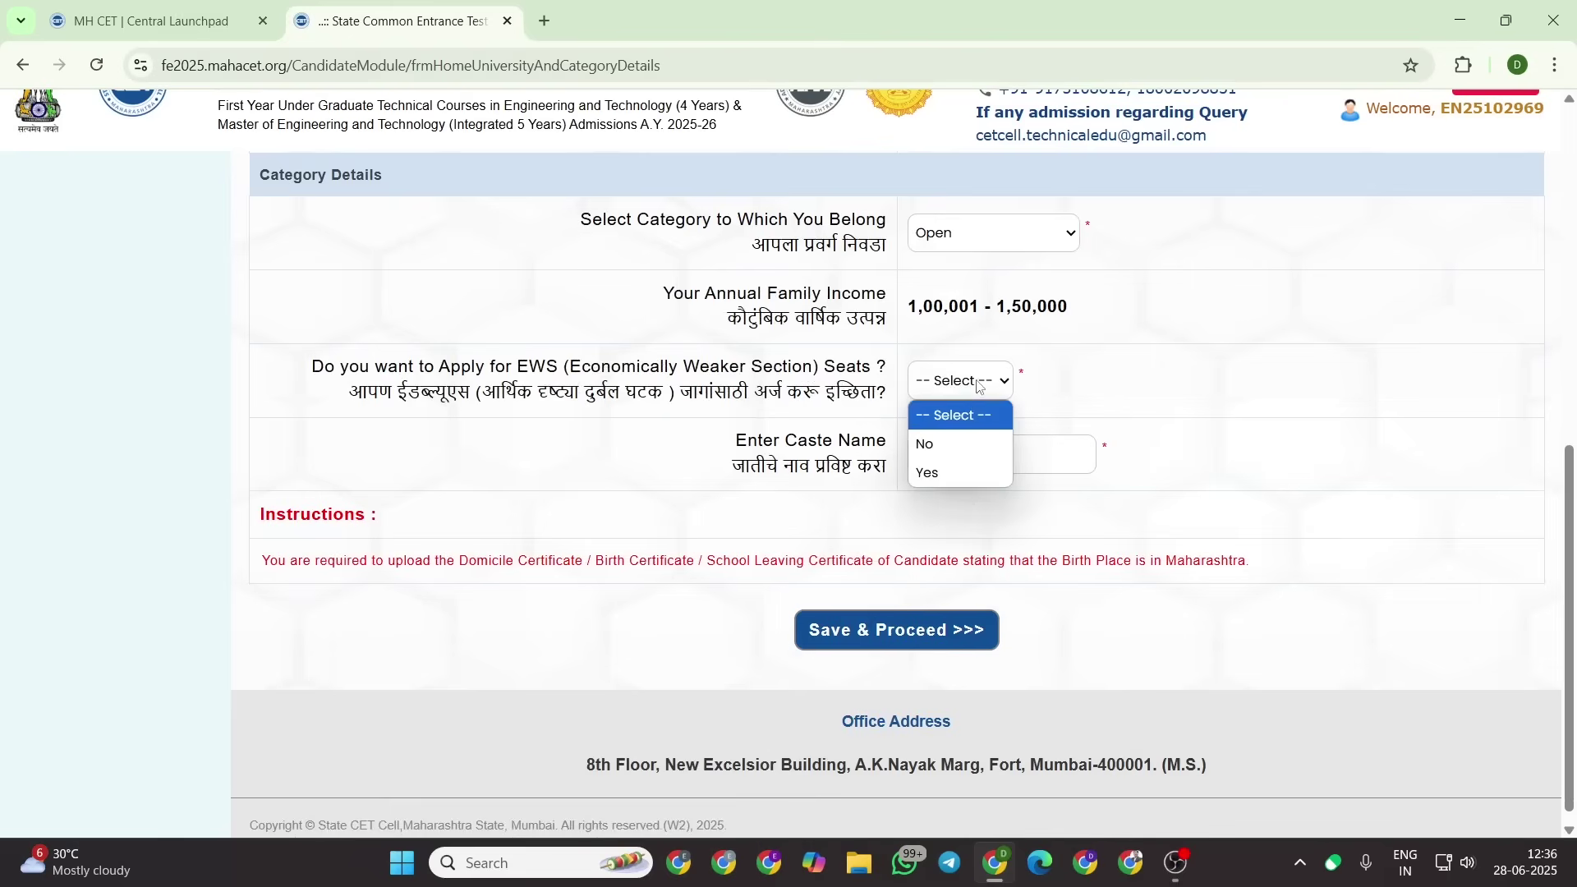
click(943, 448)
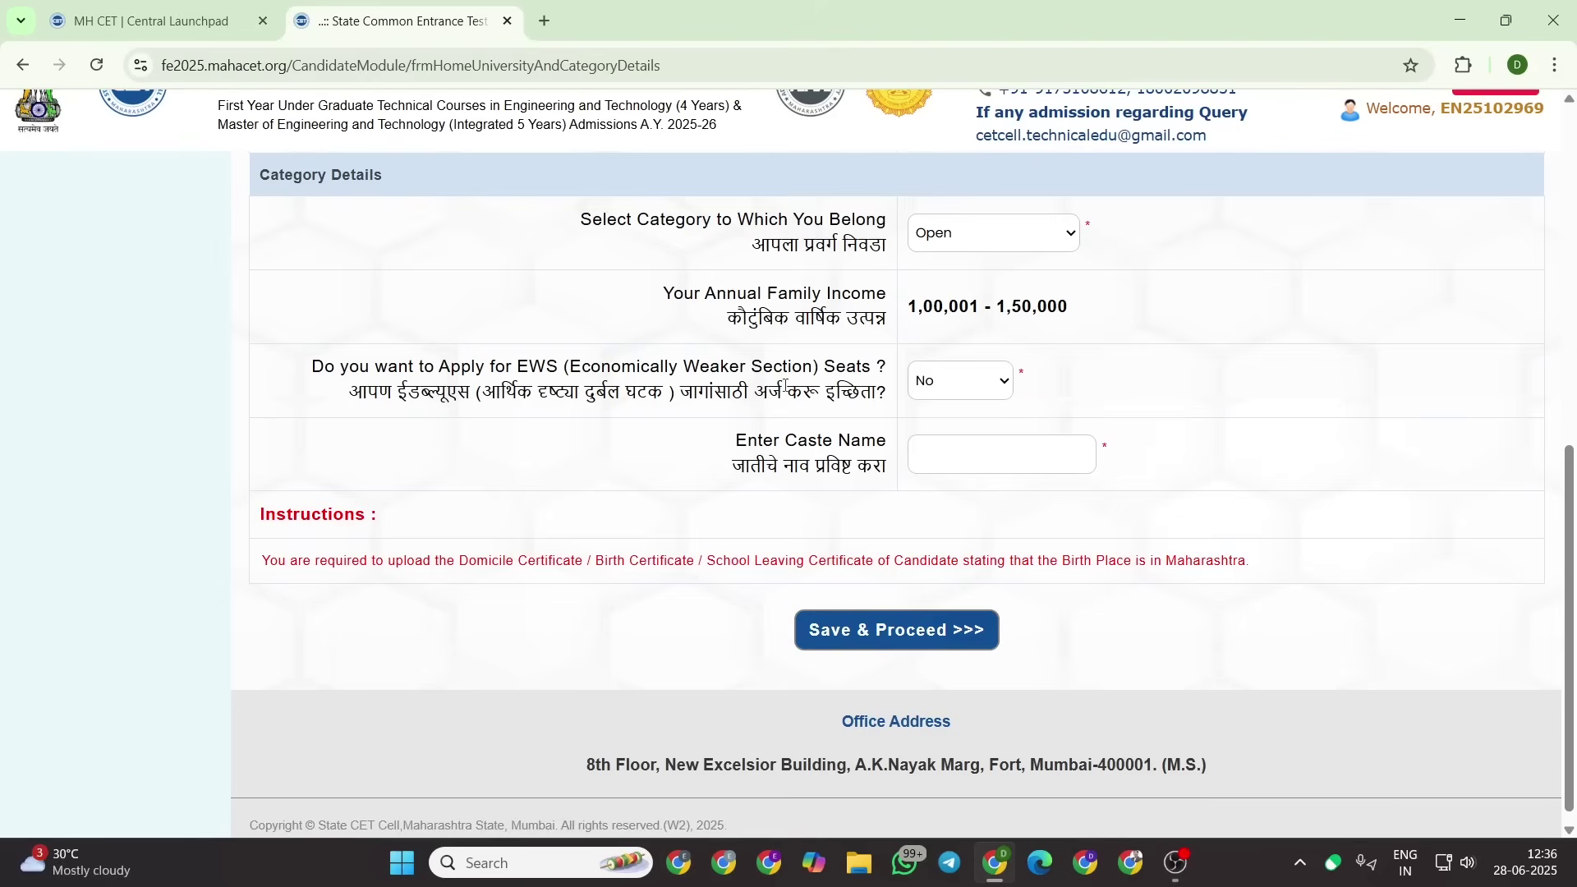
Enter 3 as the caste name and save the category details.
click(941, 449)
scroll(945, 449, up, 2)
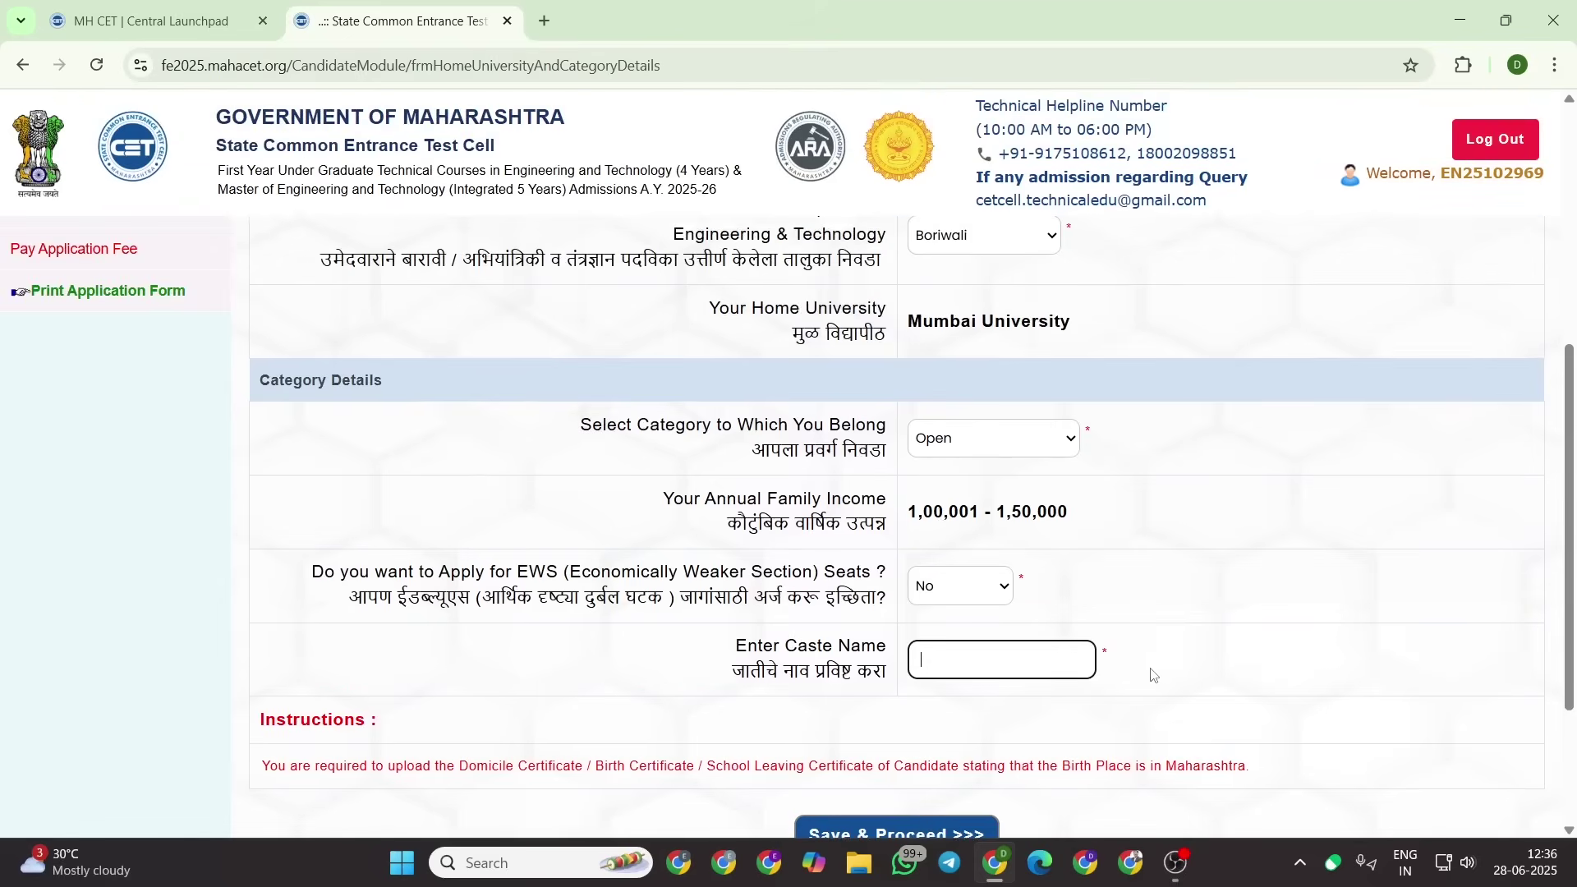
scroll(1135, 626, up, 2)
scroll(1134, 625, down, 1)
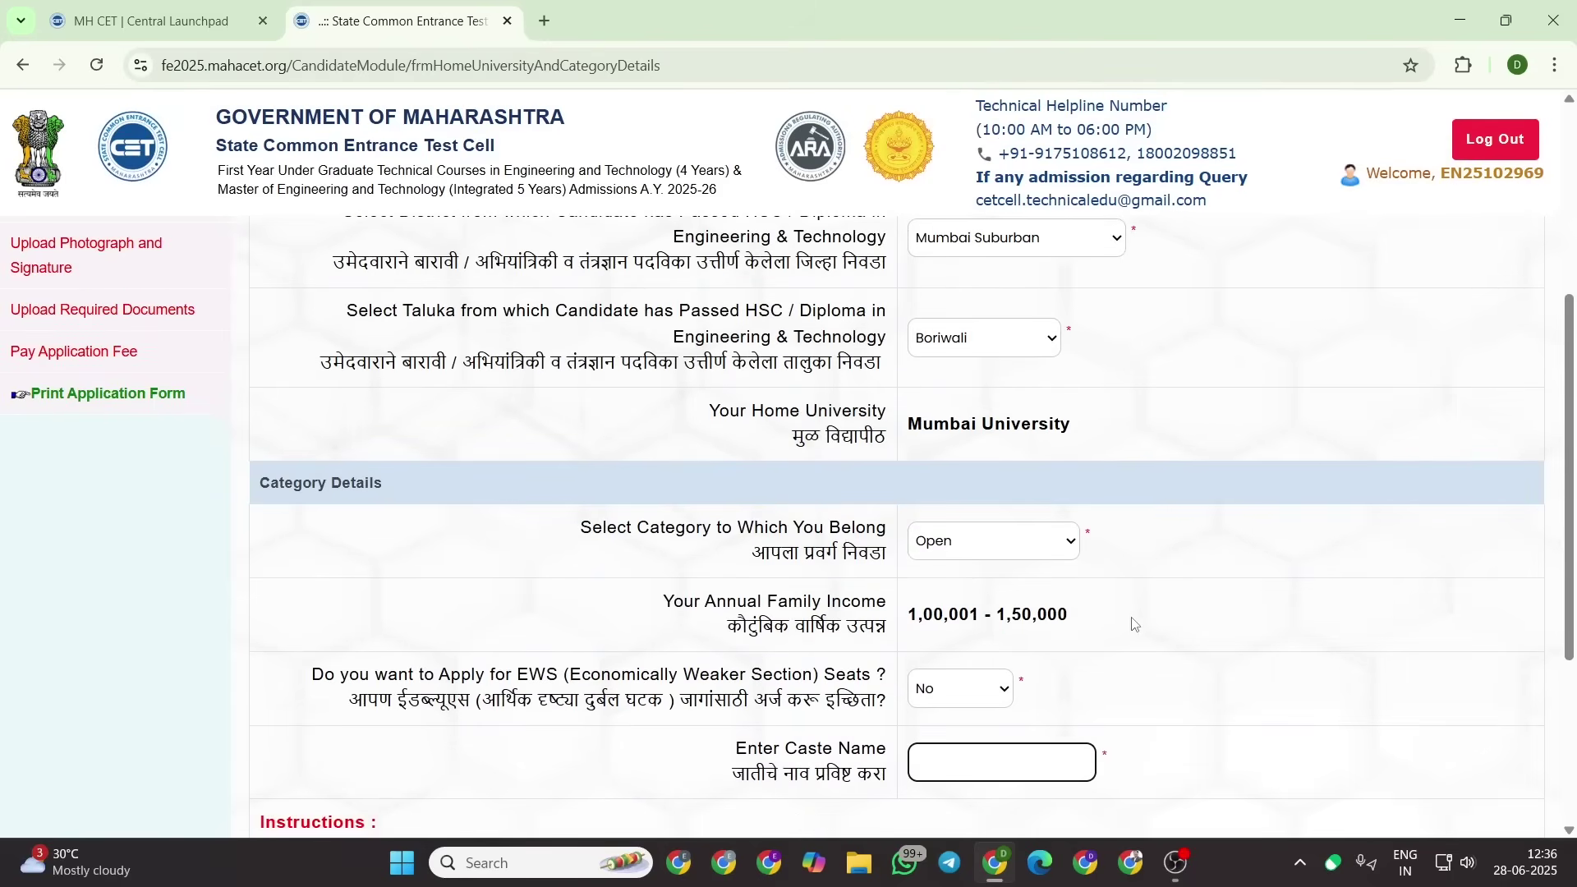
scroll(1135, 622, up, 4)
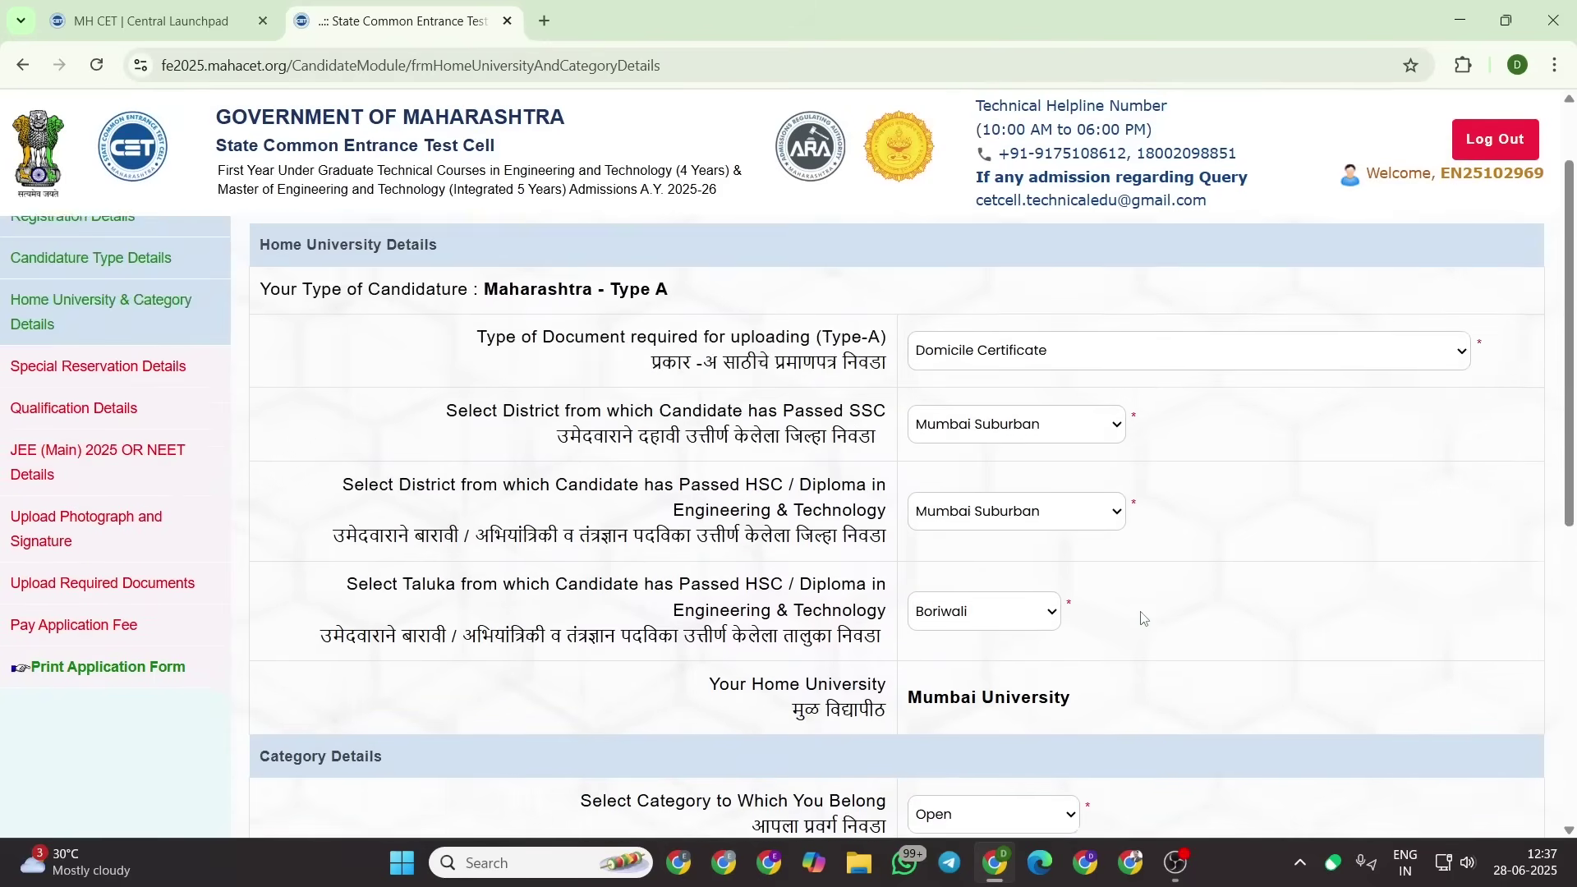
scroll(1143, 618, down, 3)
scroll(1142, 618, down, 2)
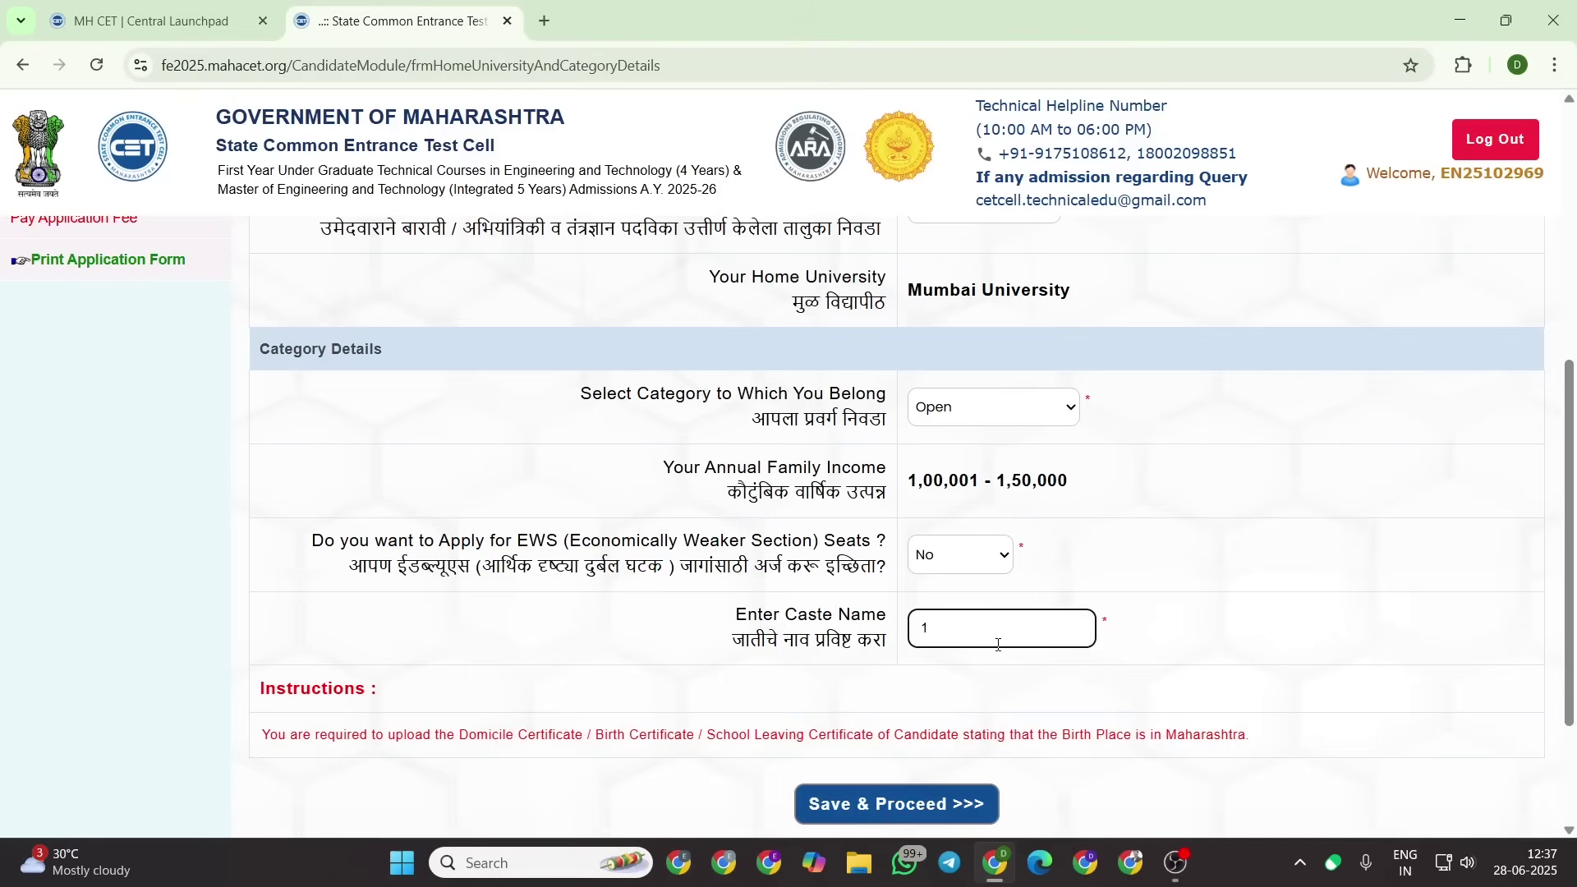
text(3)
drag(467, 736, 583, 736)
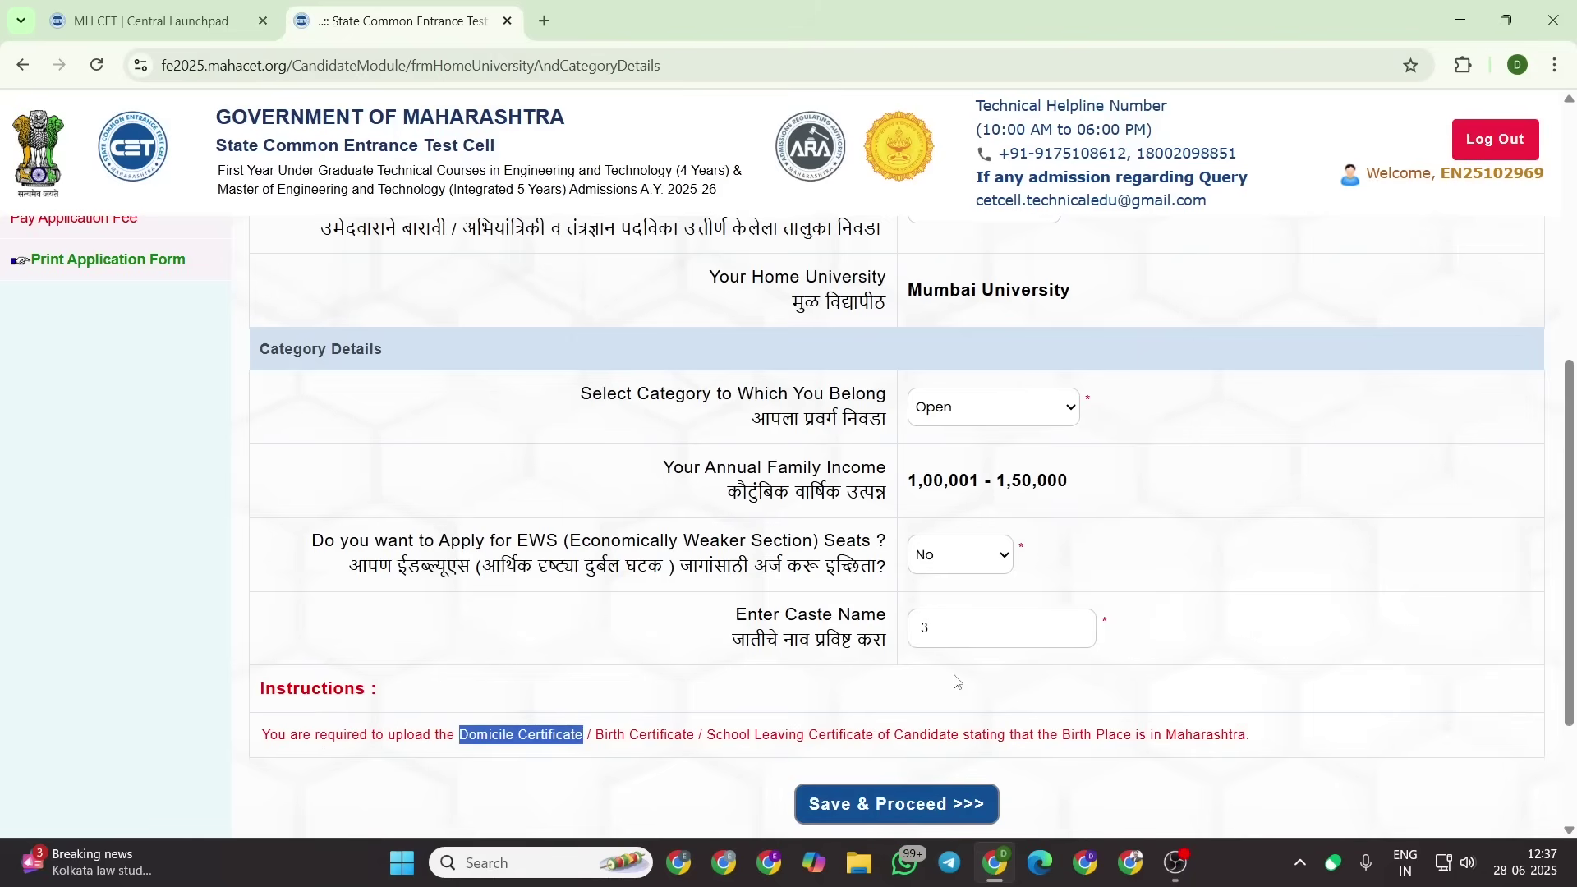
click(897, 805)
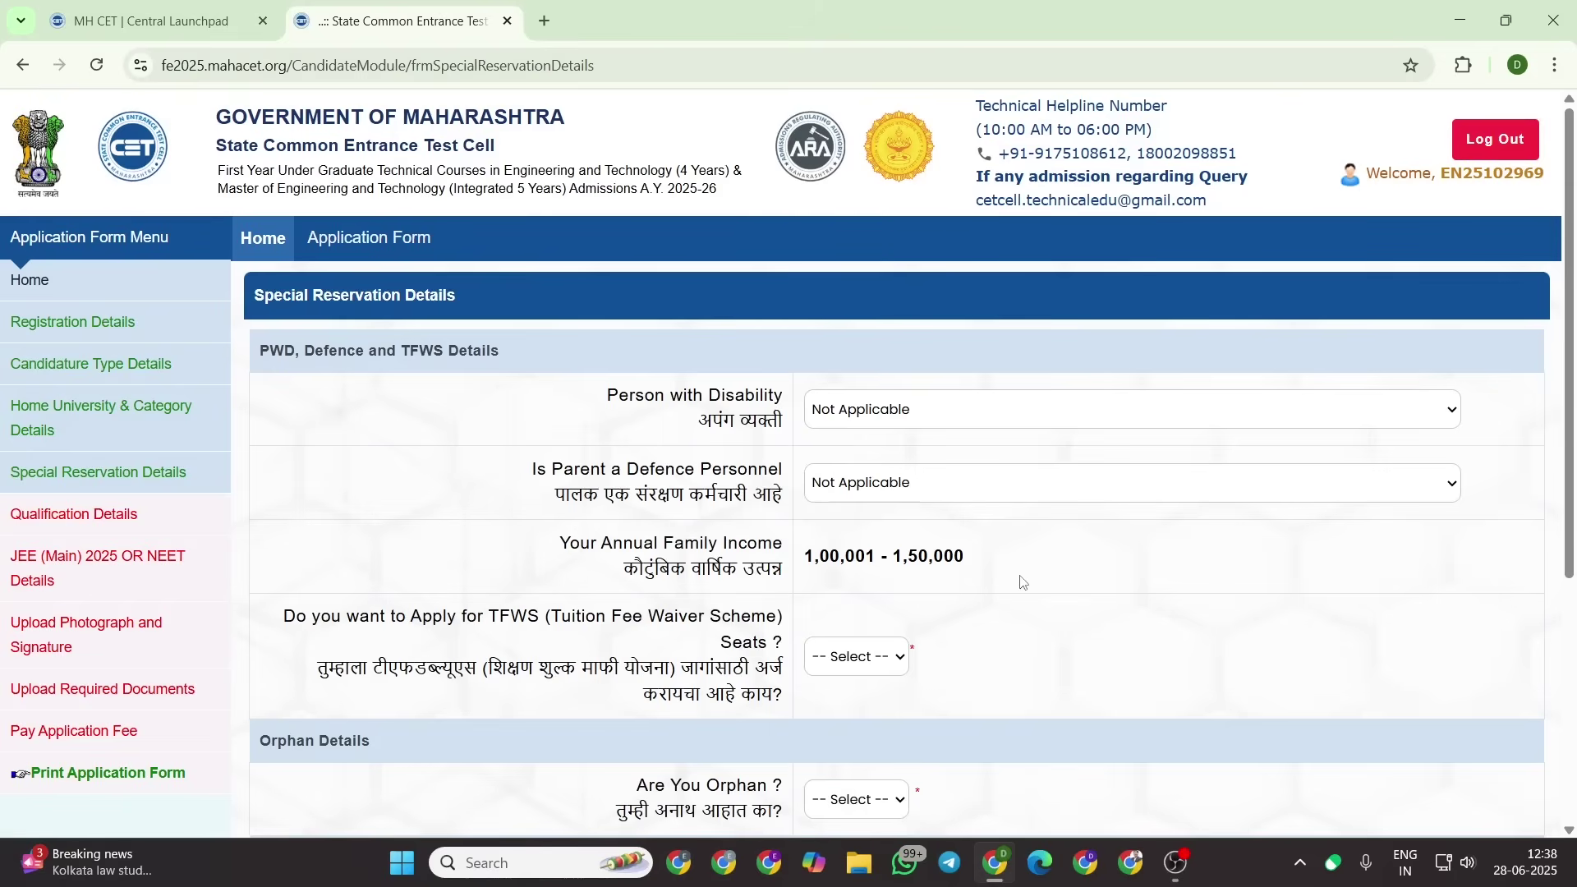
scroll(1023, 582, down, 1)
scroll(1023, 582, up, 1)
click(862, 425)
click(860, 431)
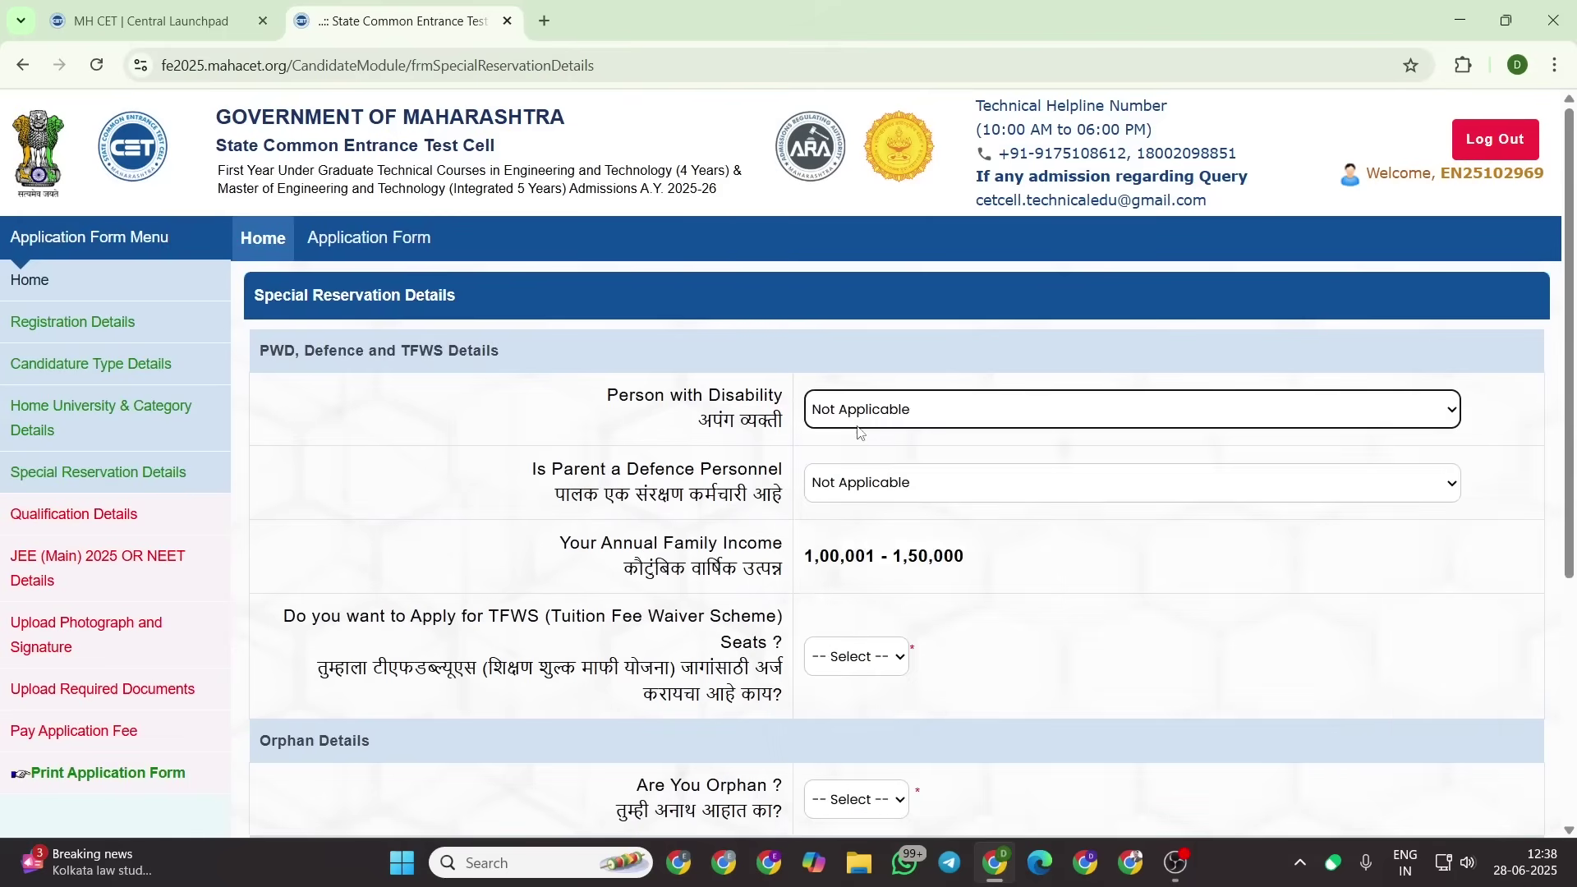
click(908, 485)
click(908, 485)
click(908, 485)
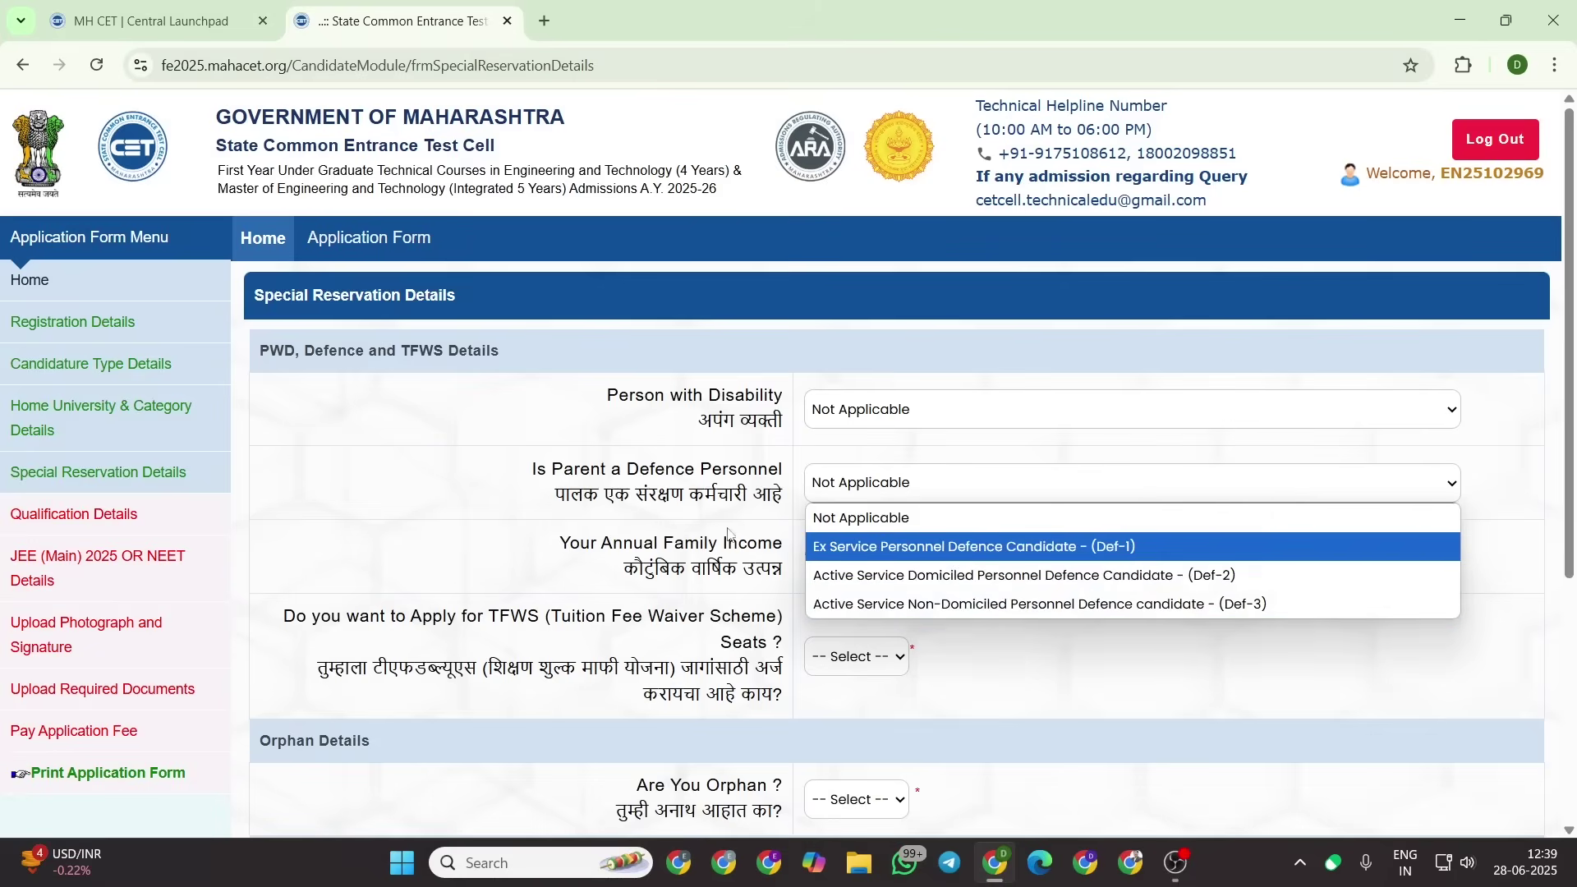
click(758, 528)
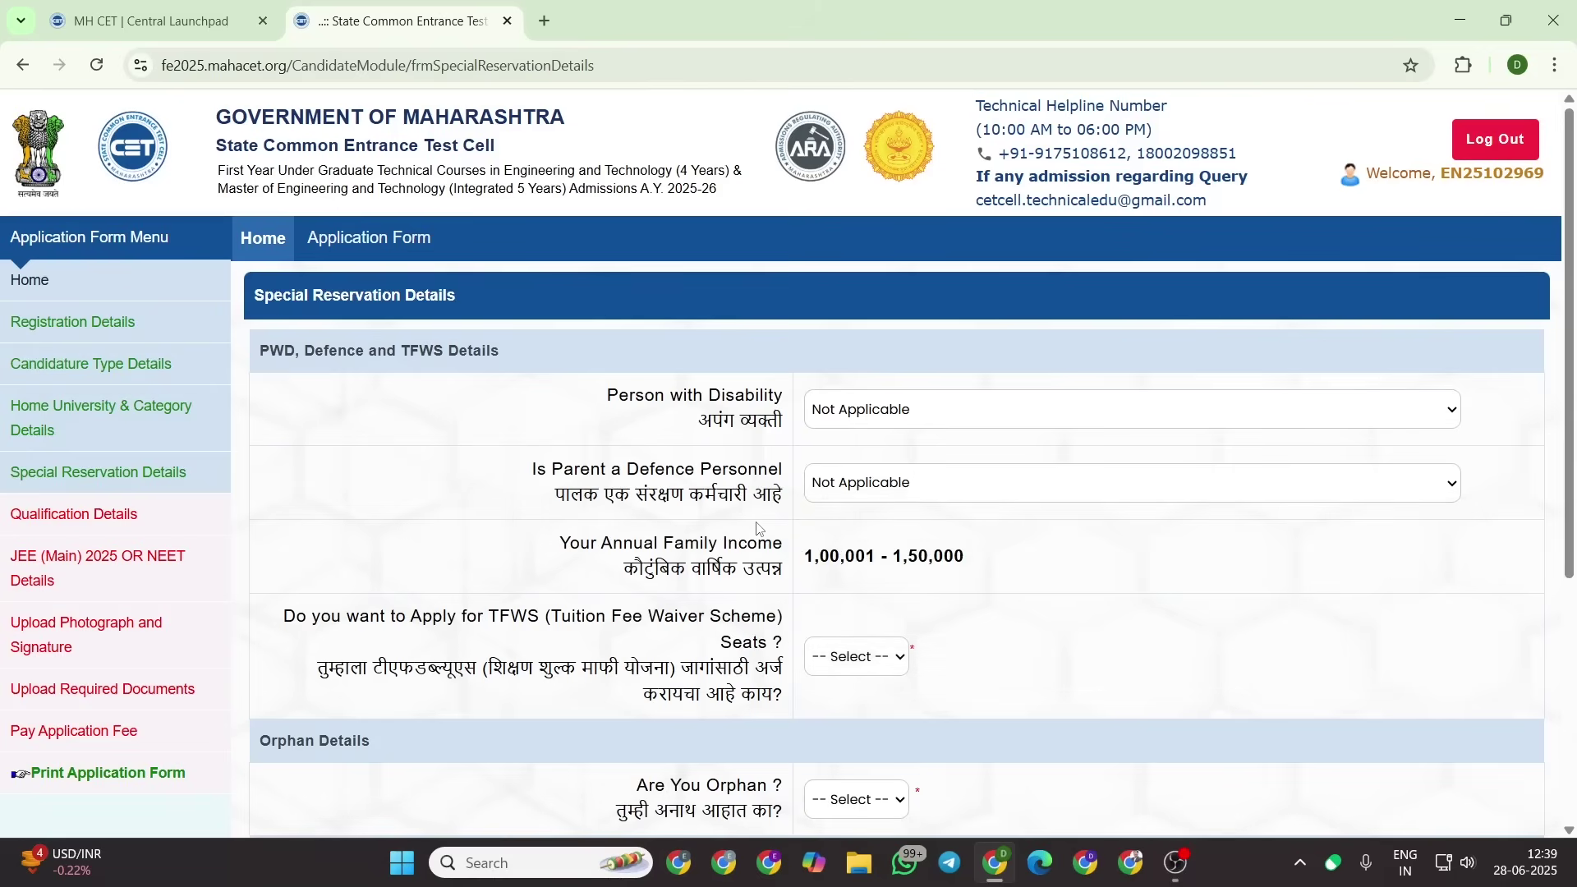
triple_click(887, 552)
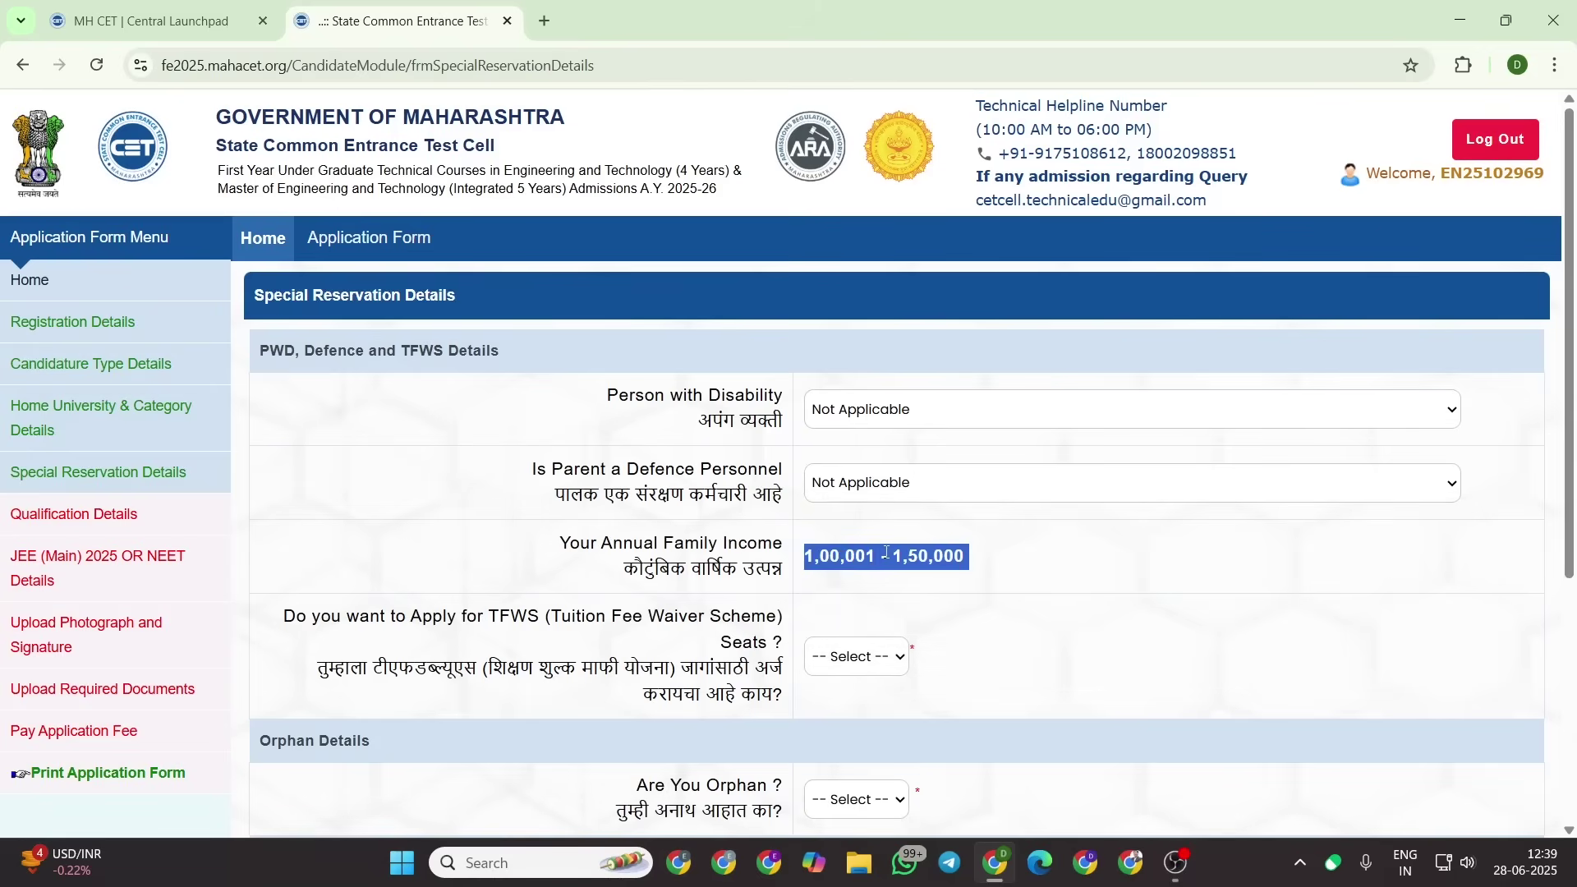
click(1093, 566)
scroll(1093, 565, down, 1)
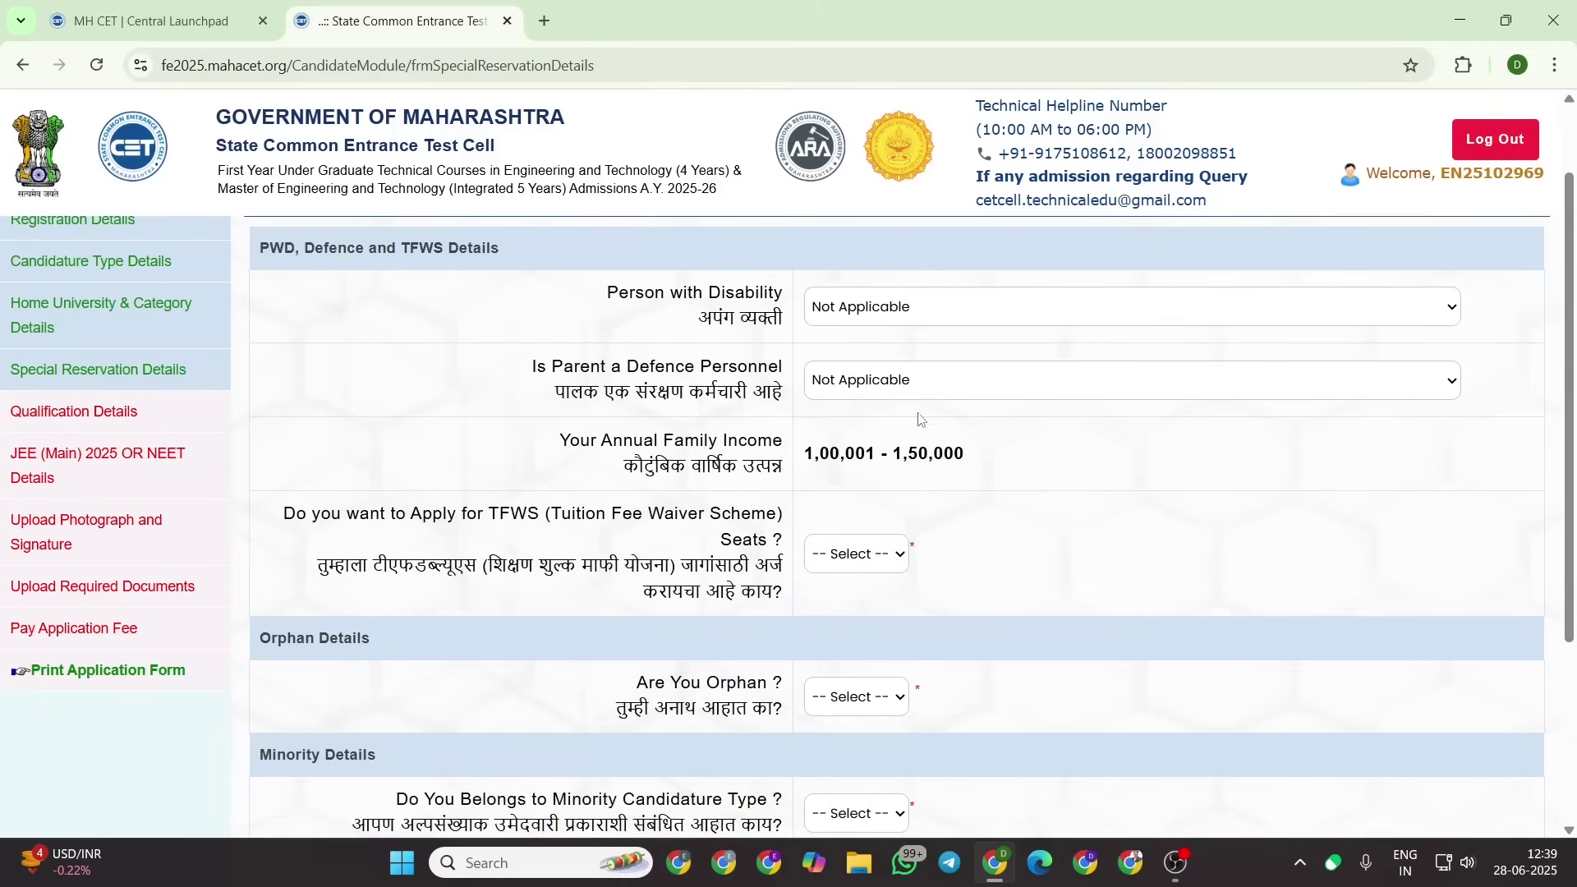
click(904, 394)
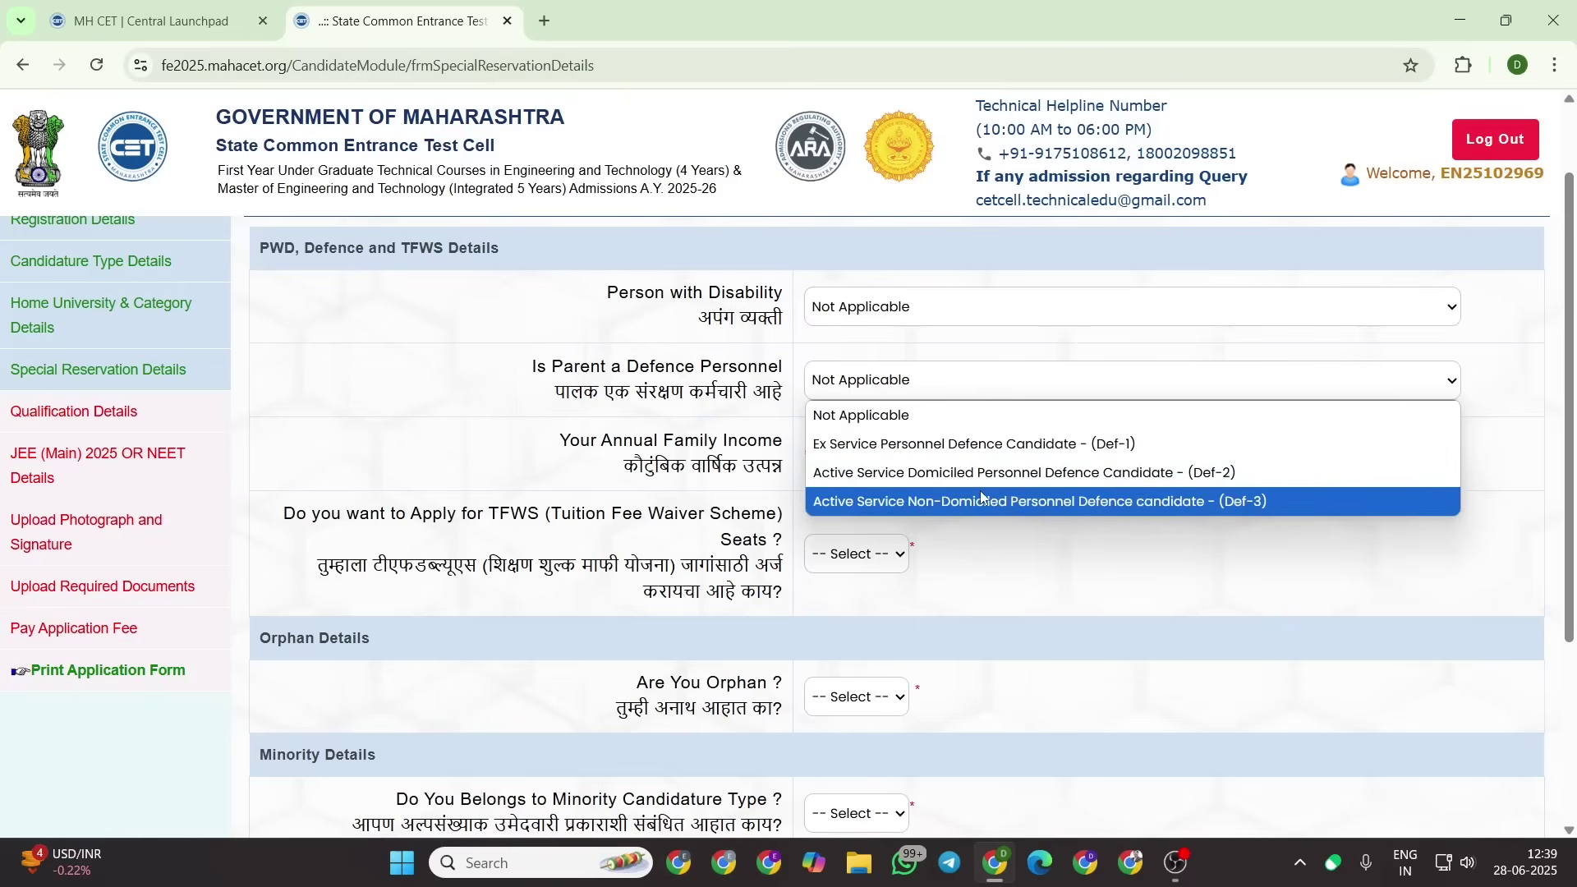
click(995, 552)
Answer Yes to applying for TFWS seats, which brings up the income-certificate notice.
scroll(835, 520, down, 1)
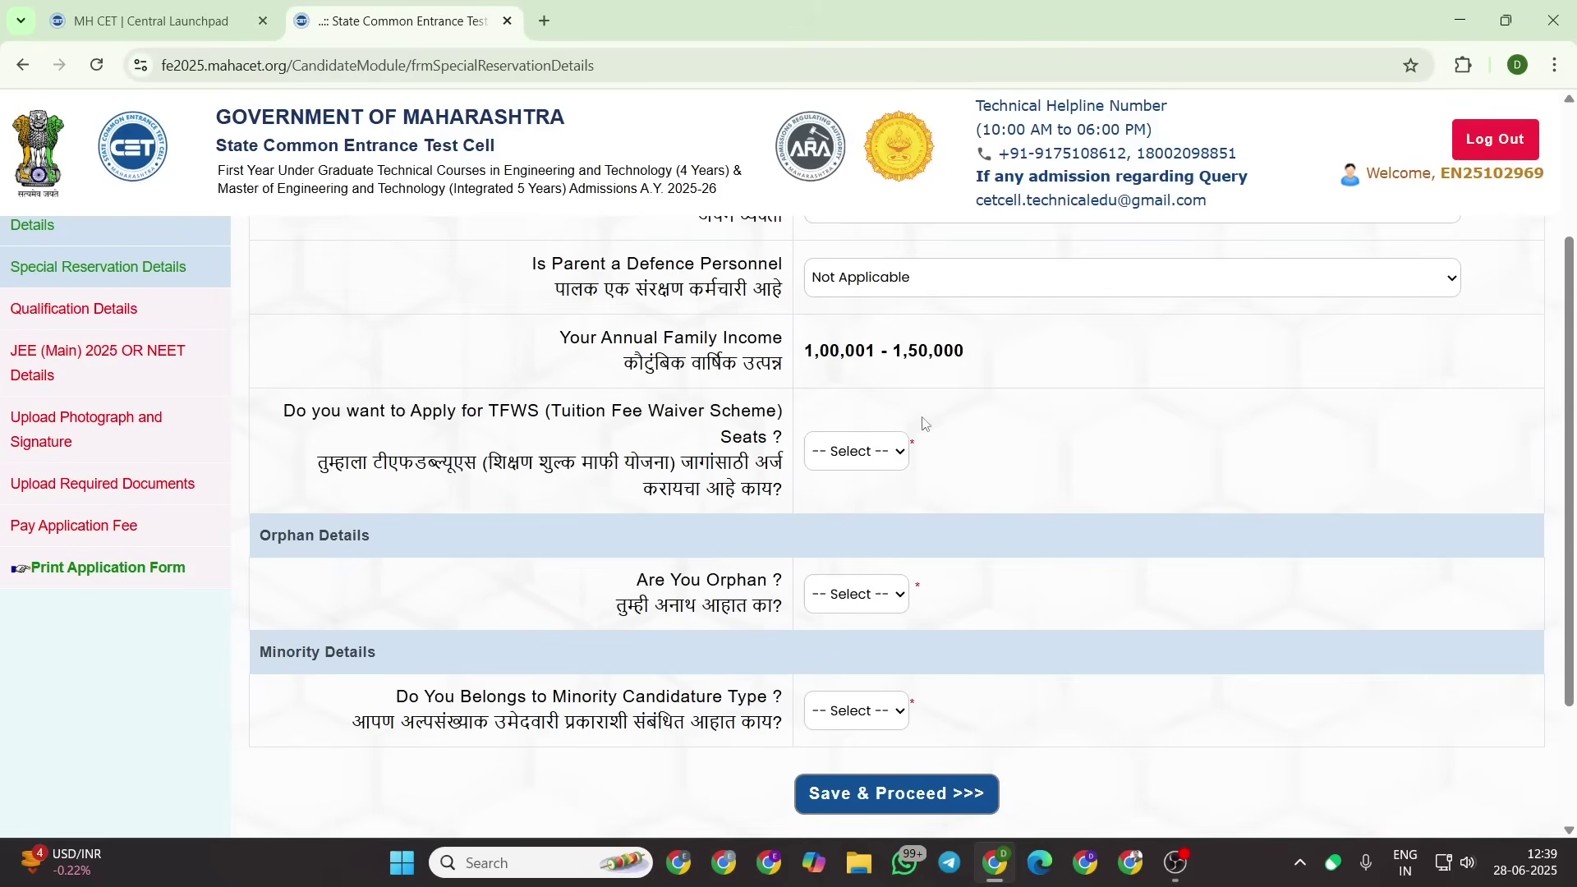
triple_click(357, 408)
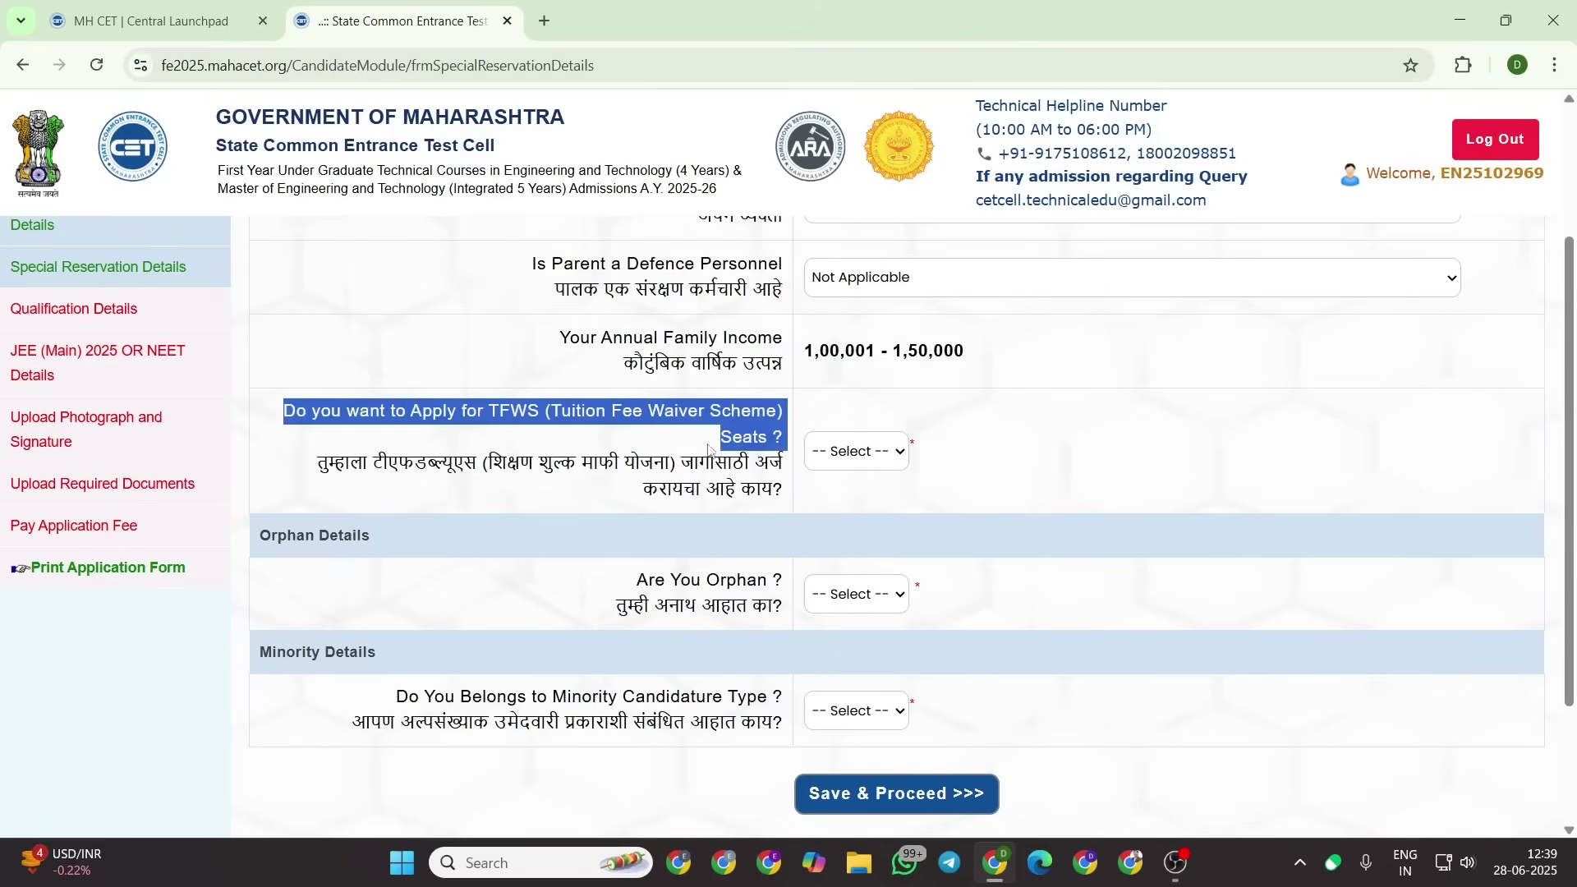
click(886, 458)
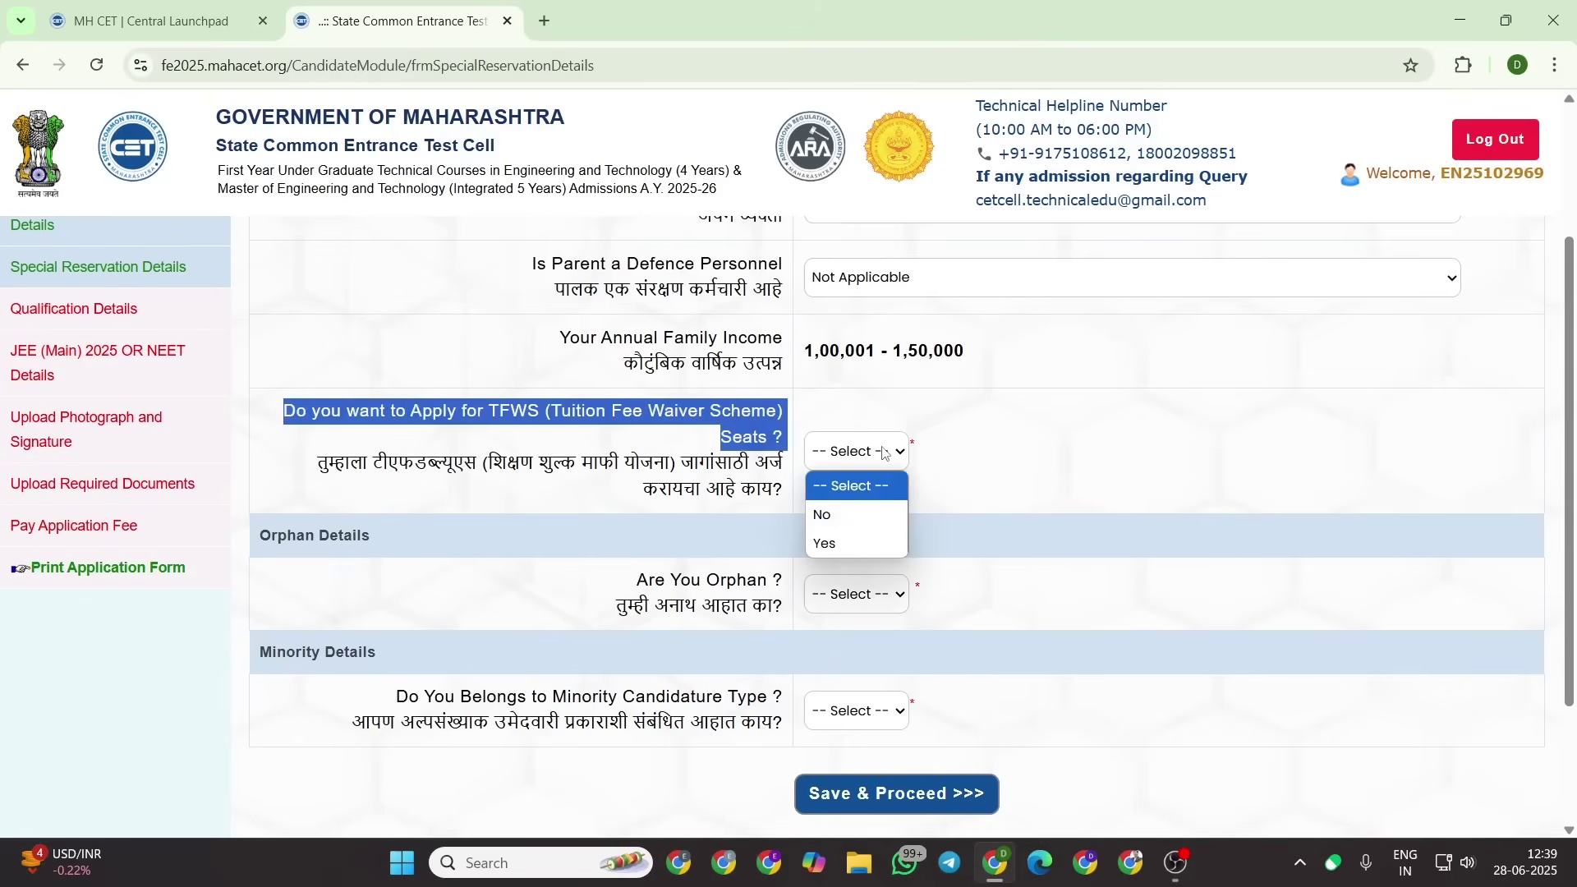
click(838, 534)
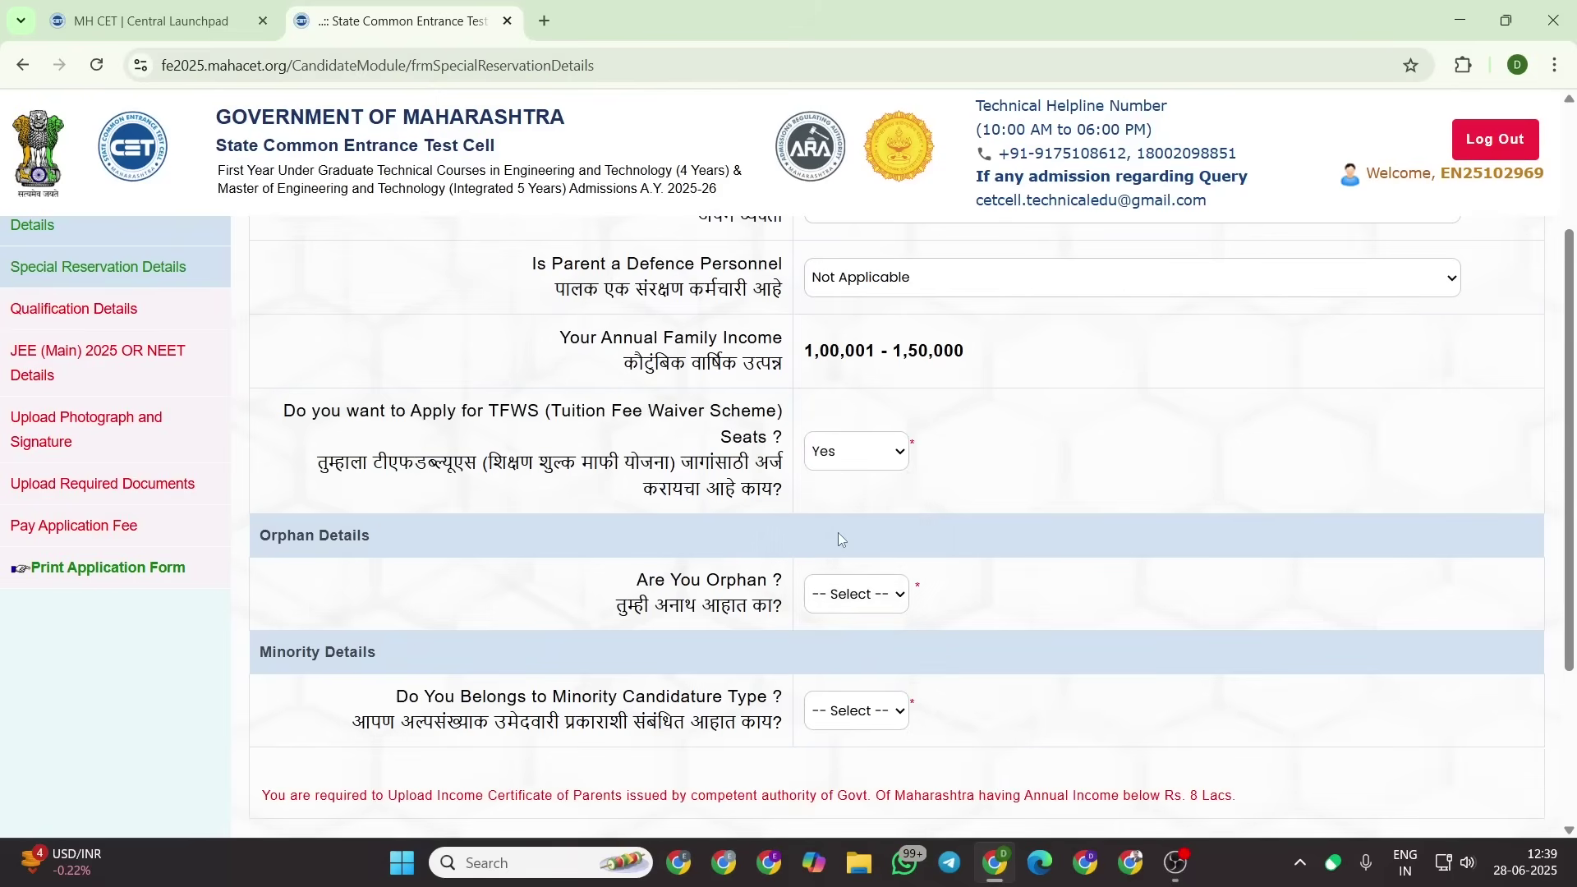
scroll(764, 593, down, 2)
triple_click(738, 585)
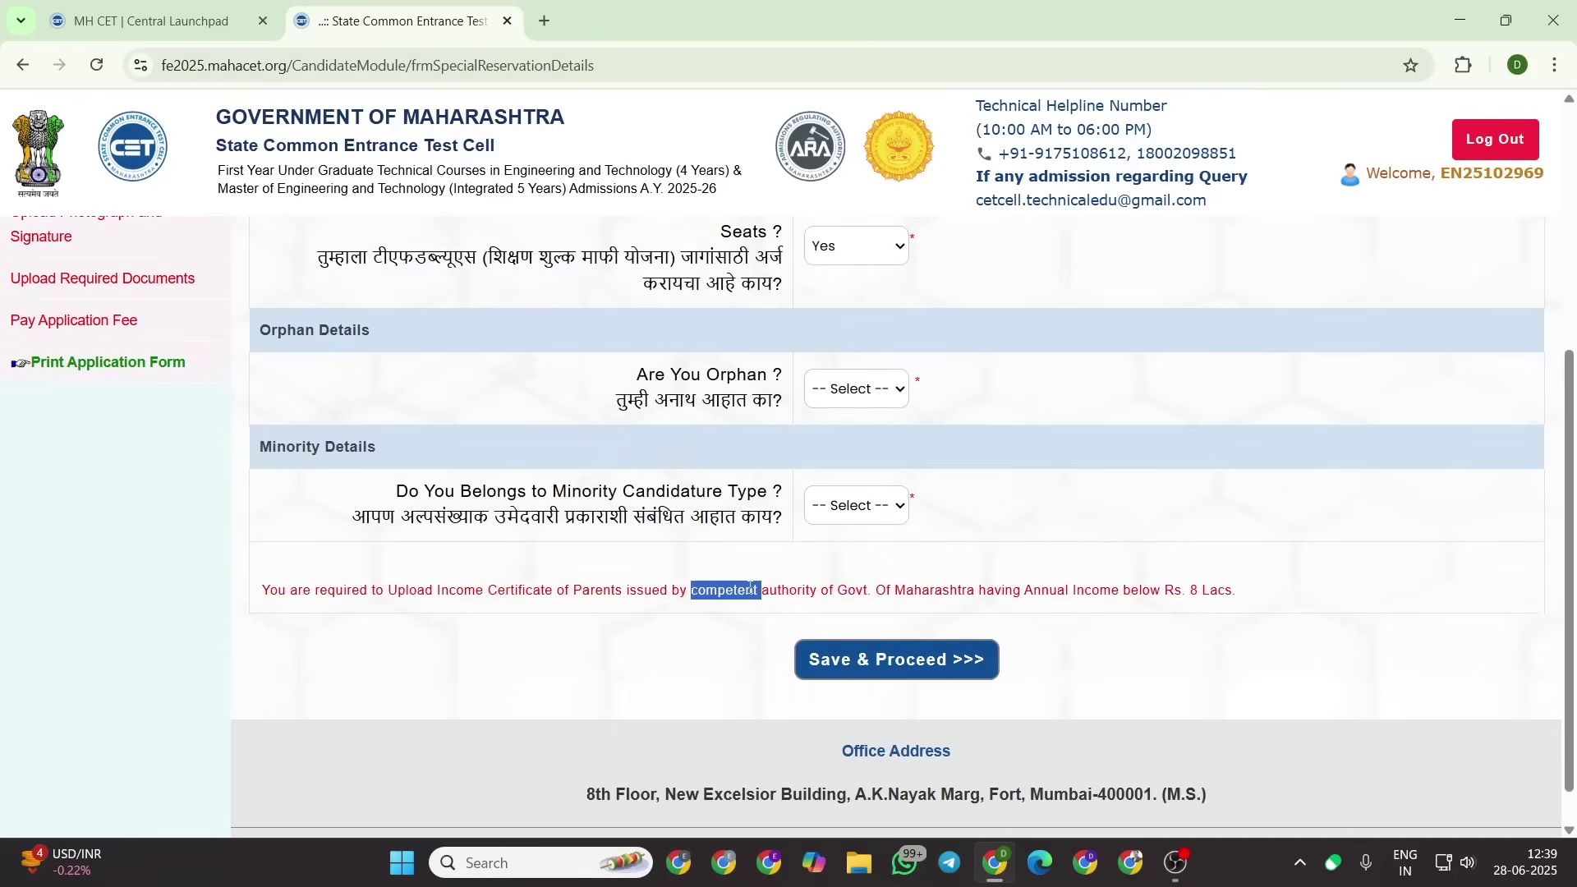
scroll(750, 587, up, 1)
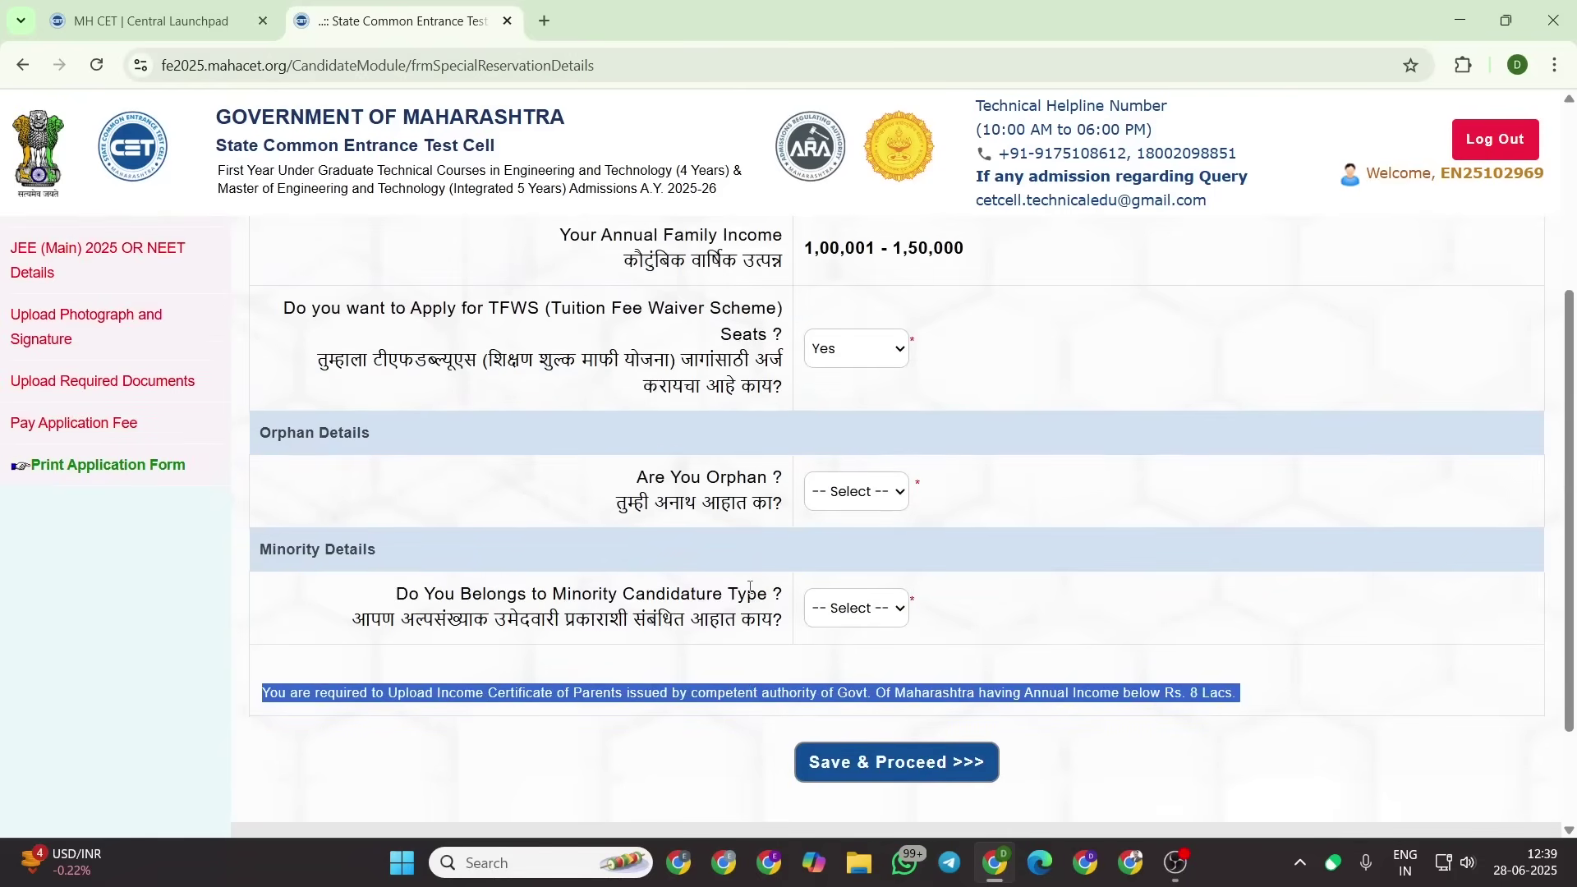
scroll(757, 589, up, 1)
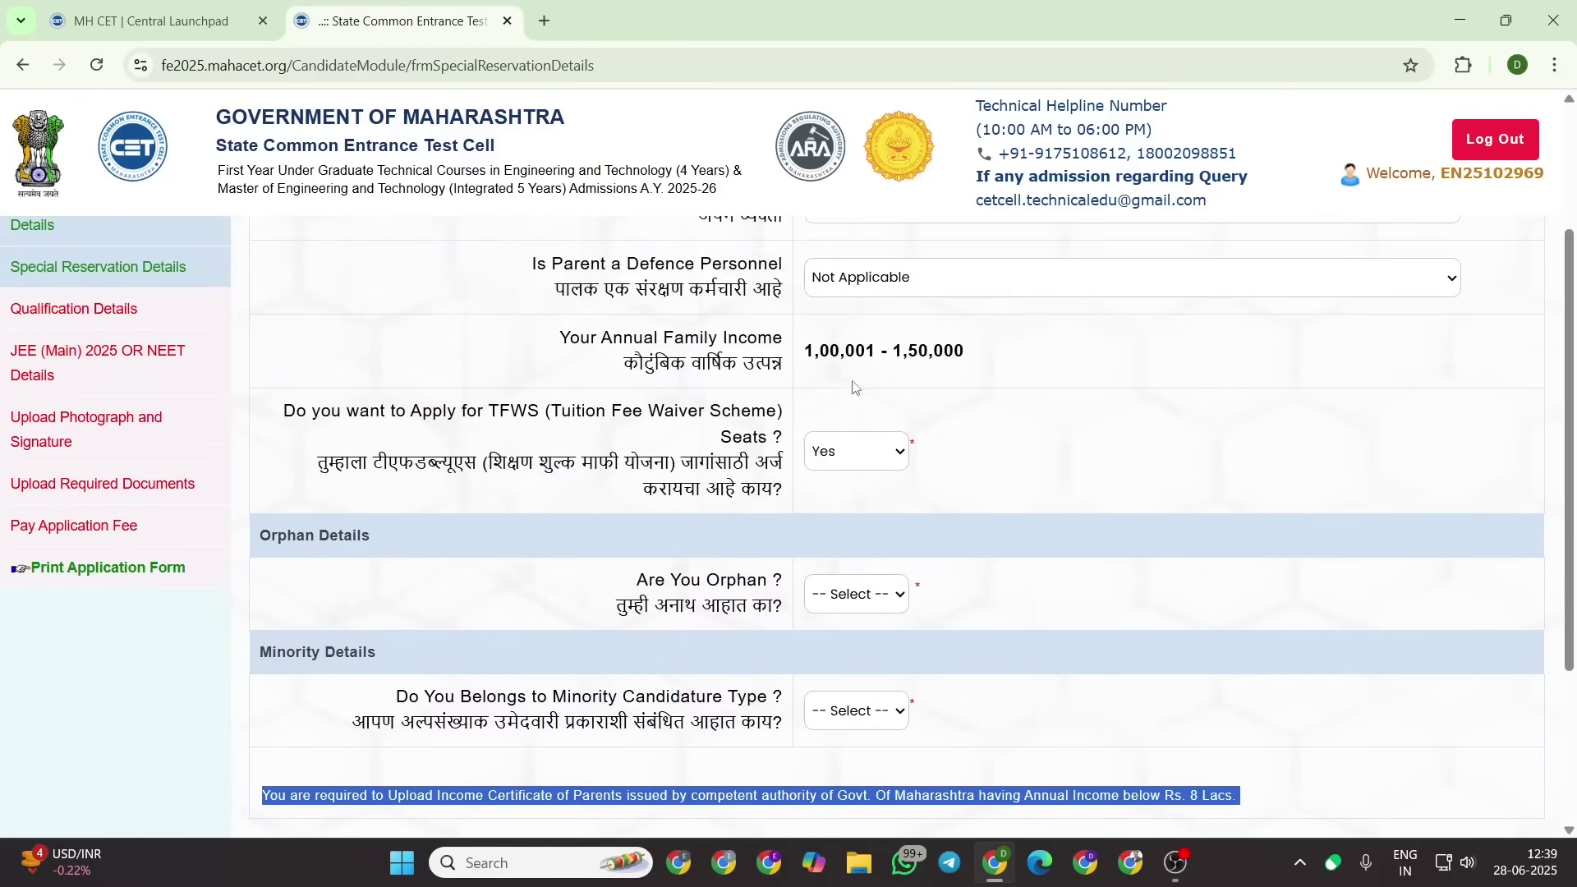
Change the TFWS answer to No, then switch it back to Yes.
click(856, 452)
click(847, 505)
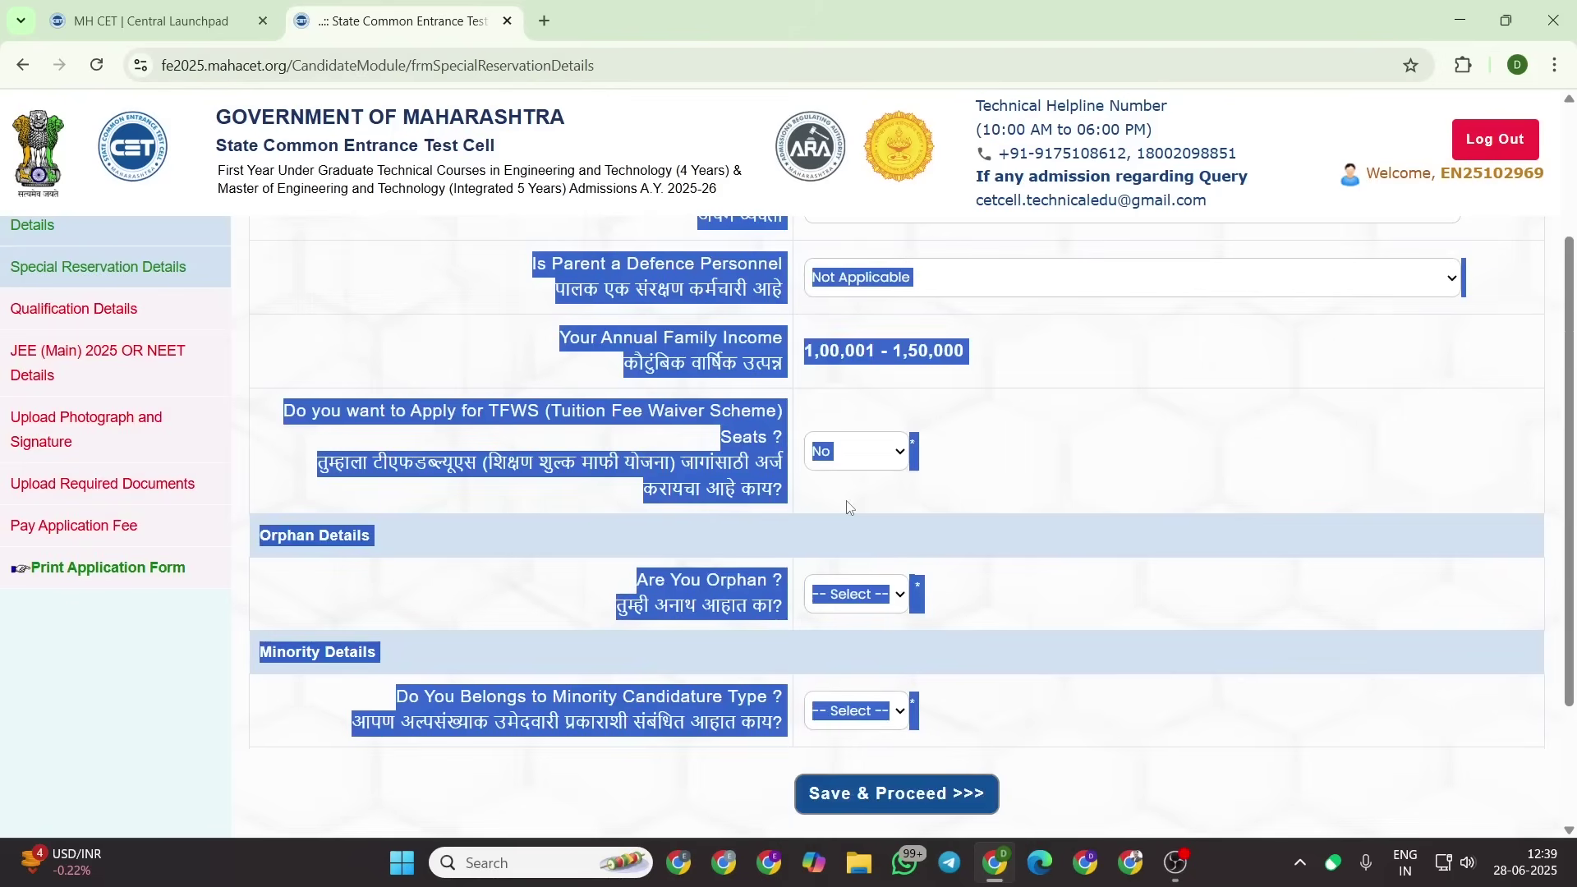
click(951, 378)
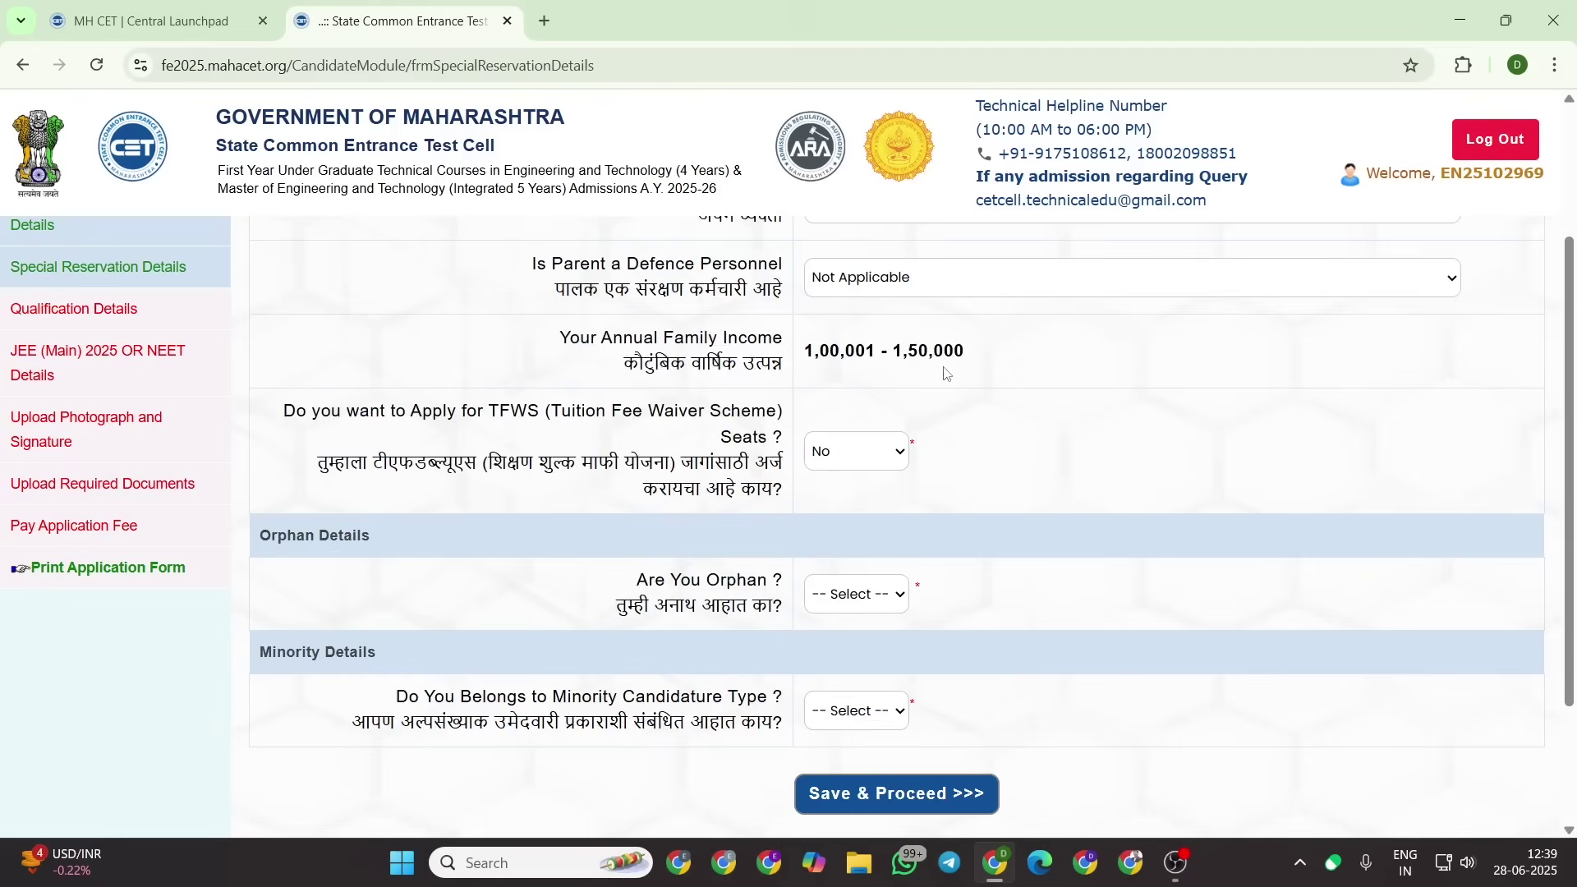
scroll(943, 456, down, 1)
scroll(945, 460, up, 1)
click(899, 456)
click(900, 456)
click(899, 456)
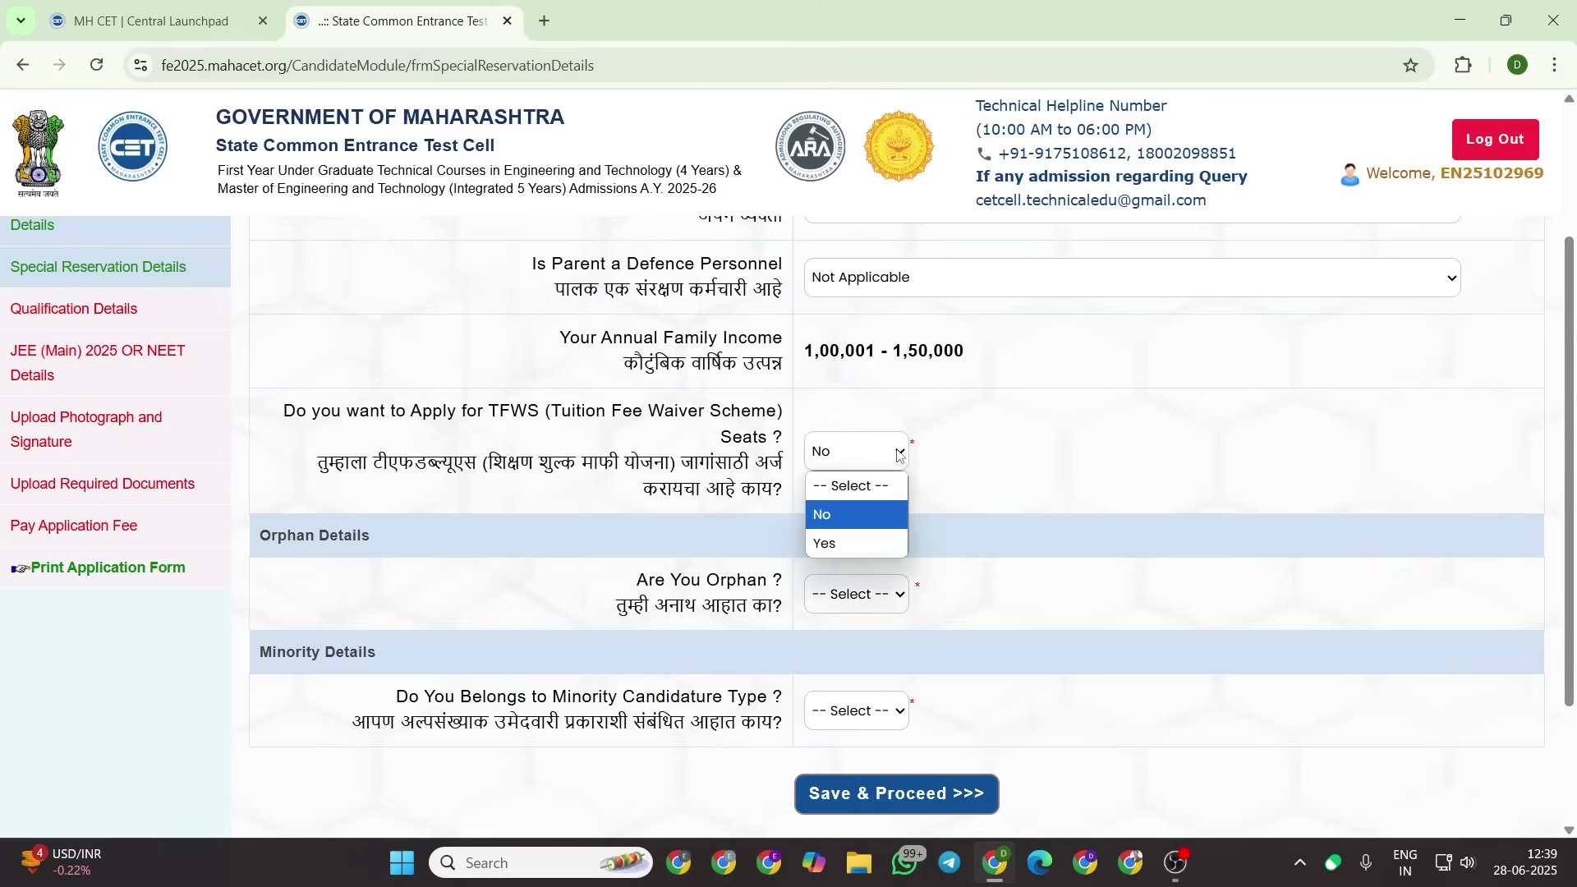
click(874, 543)
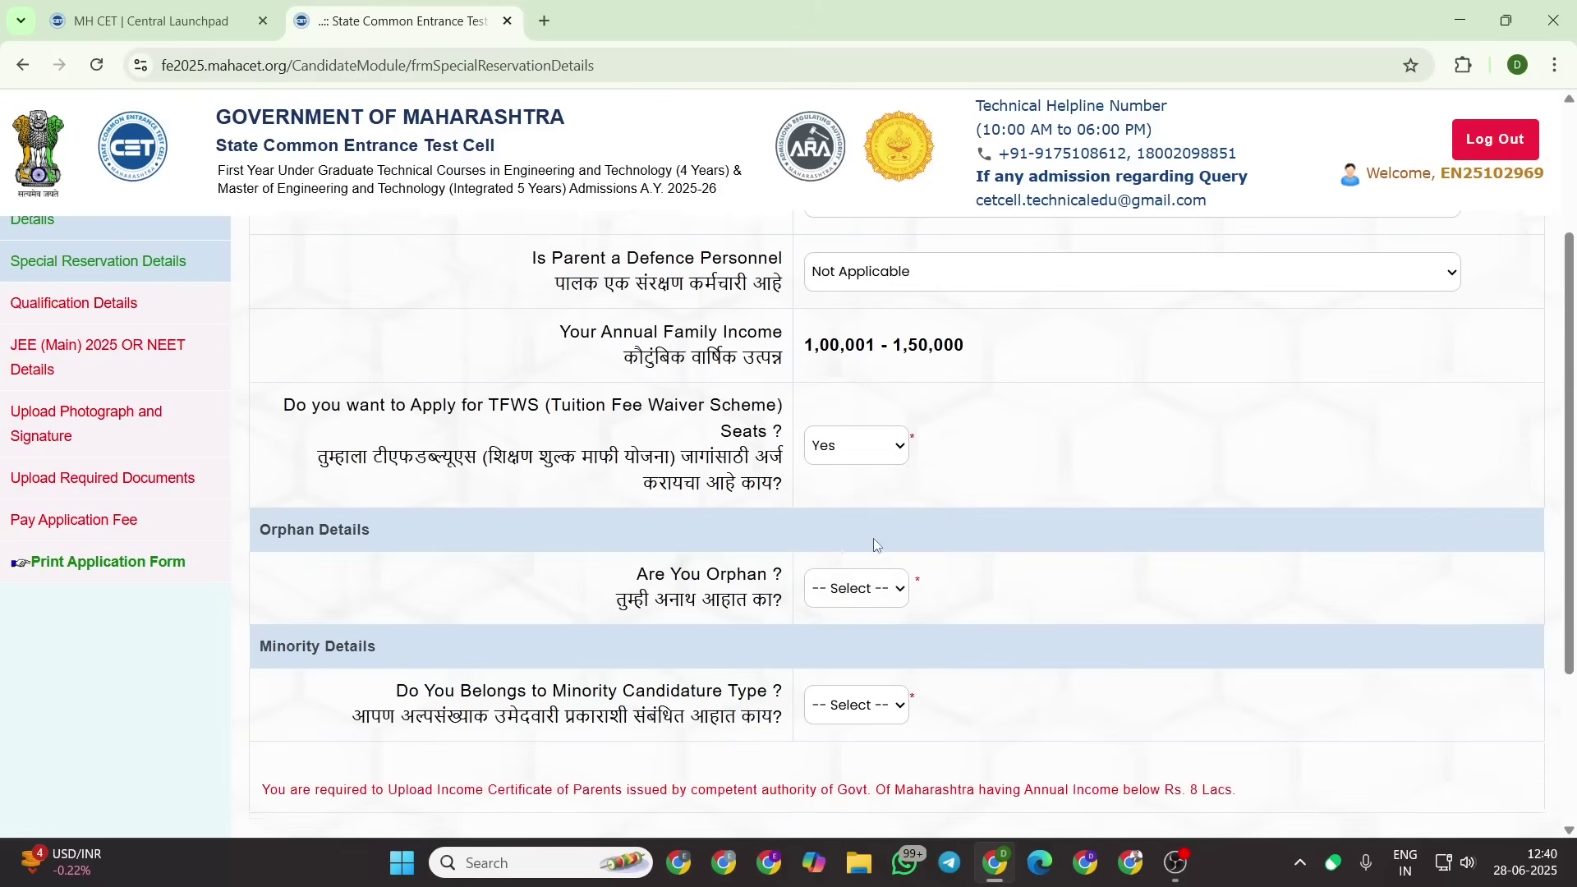
scroll(874, 542, down, 1)
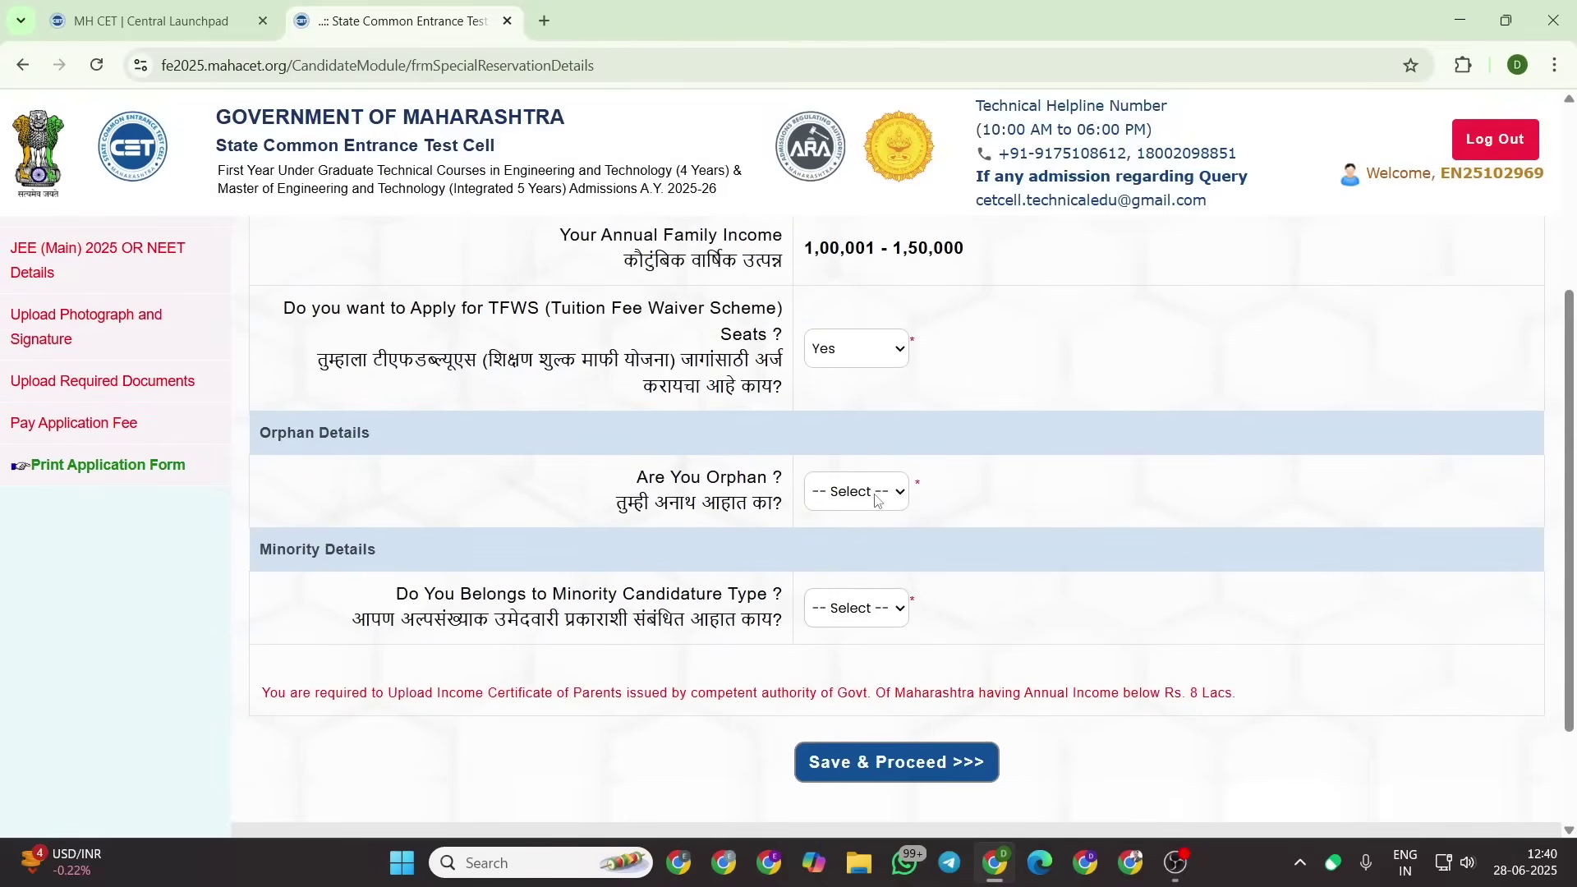
click(878, 493)
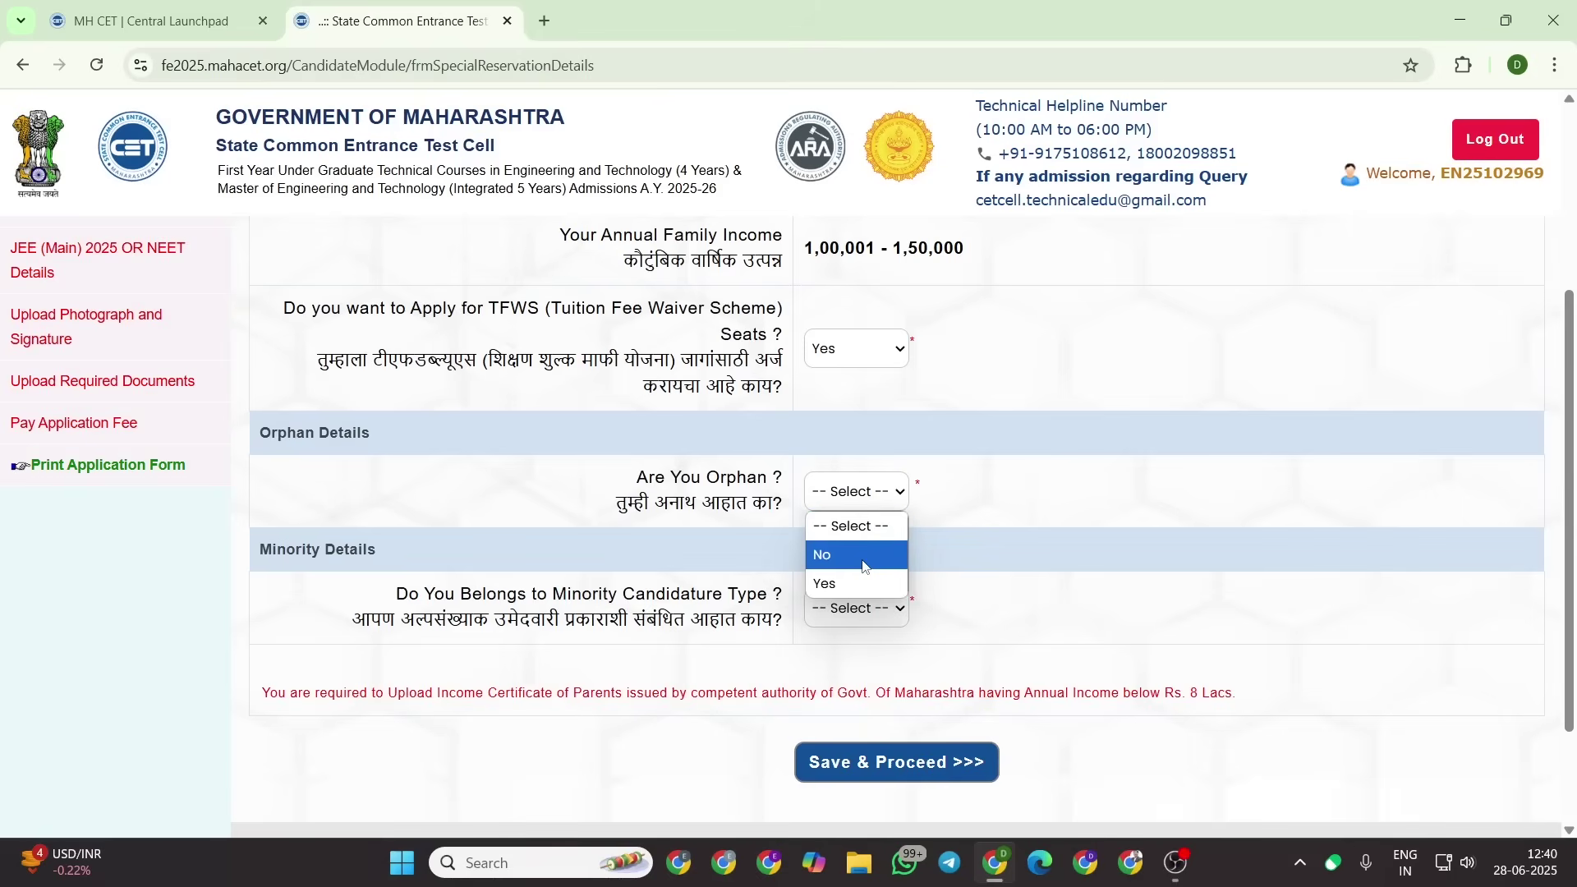
Answer No to the Are You Orphan question.
click(875, 485)
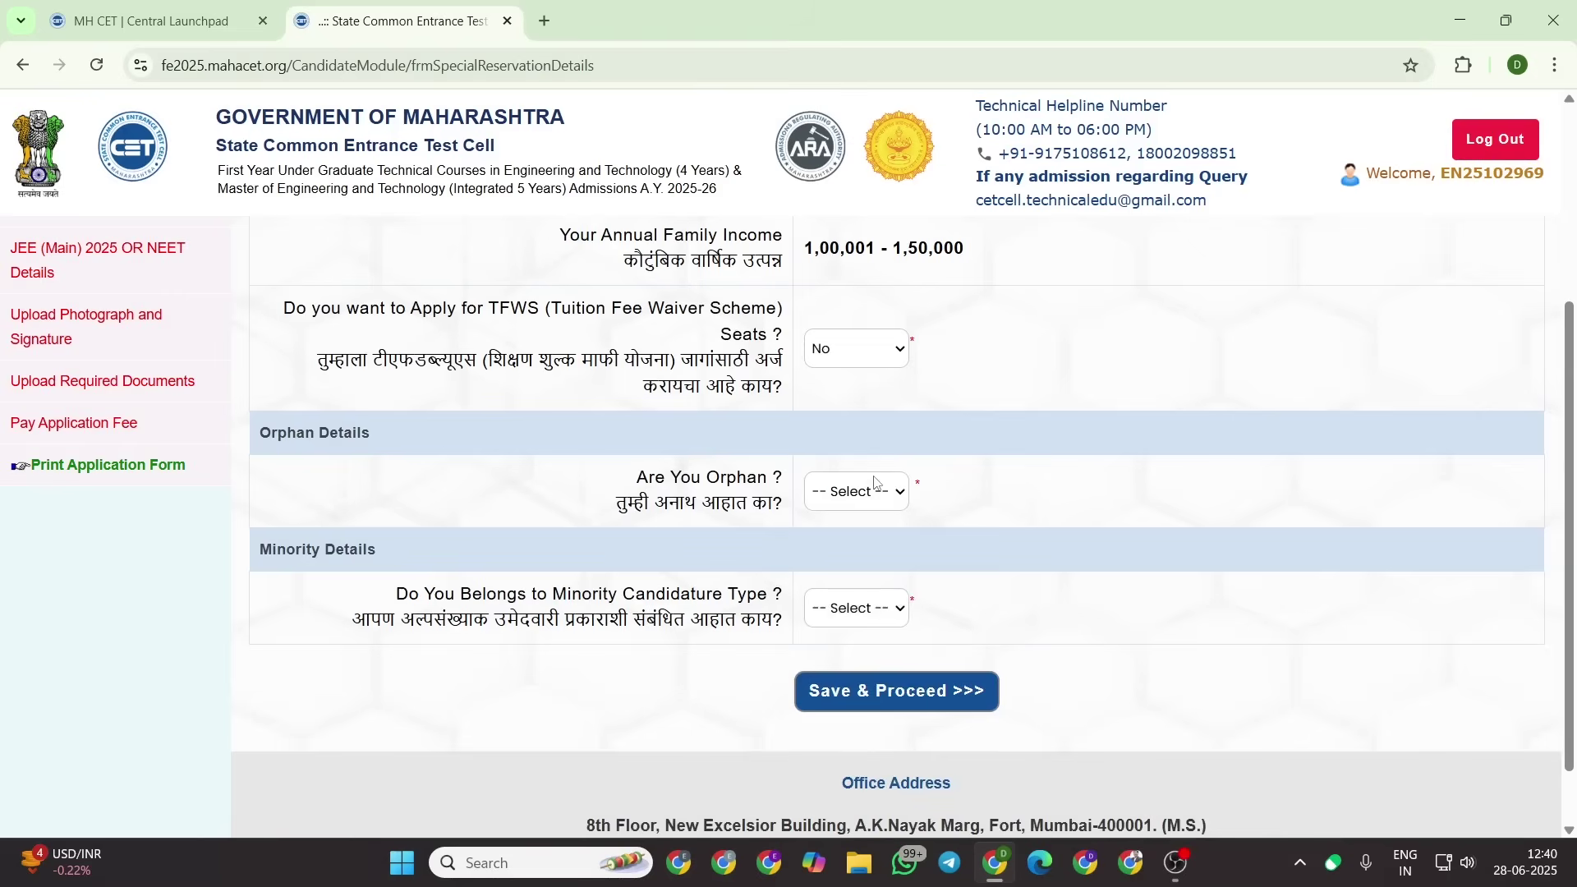
click(870, 498)
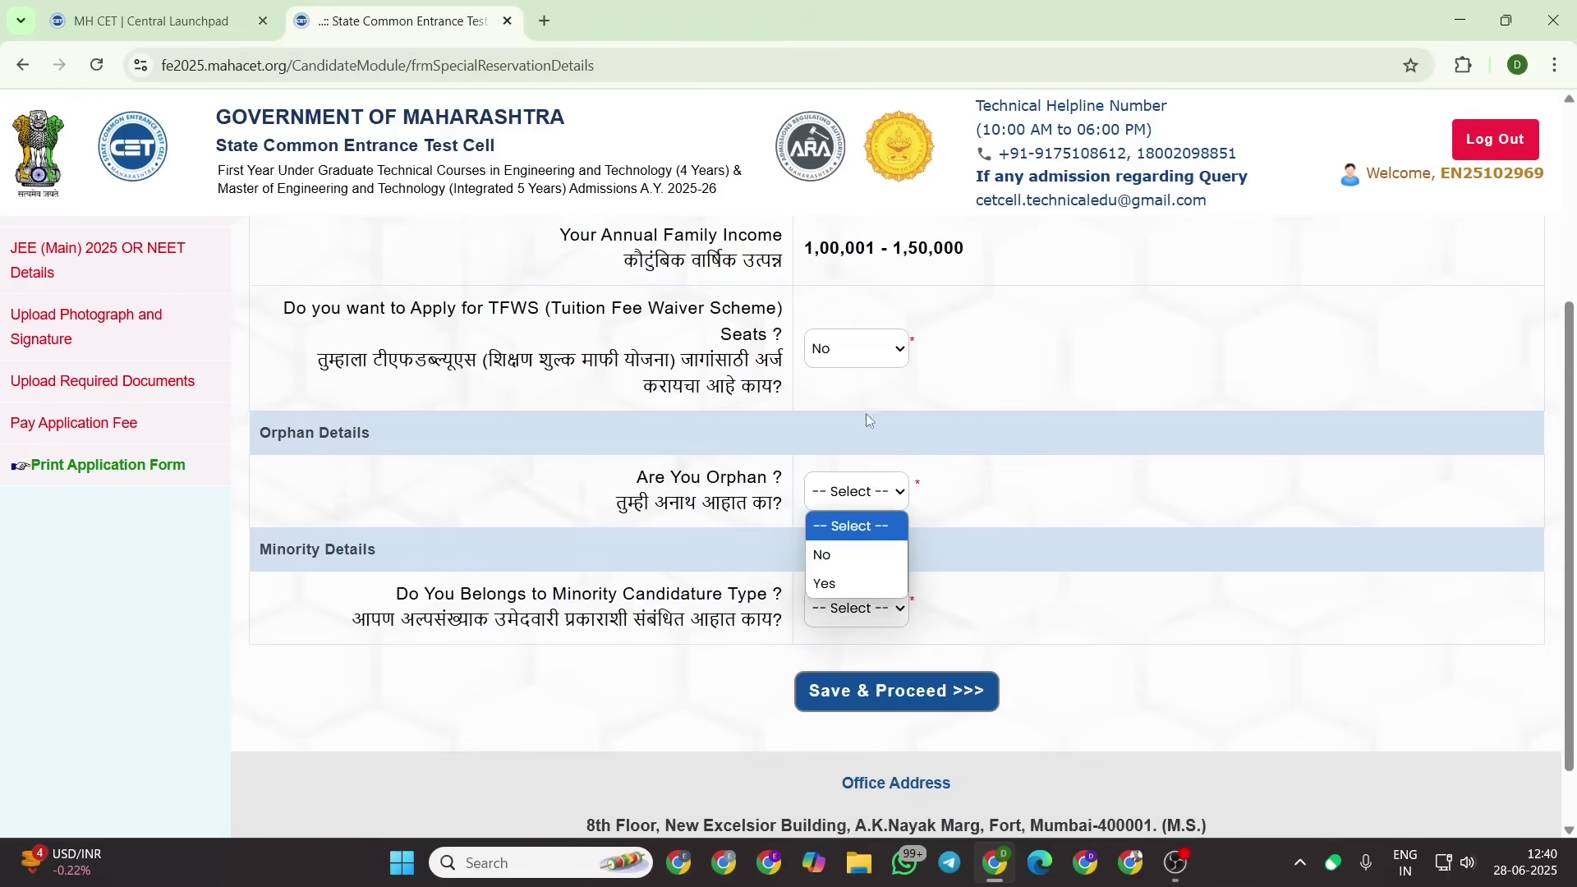
click(885, 370)
click(838, 497)
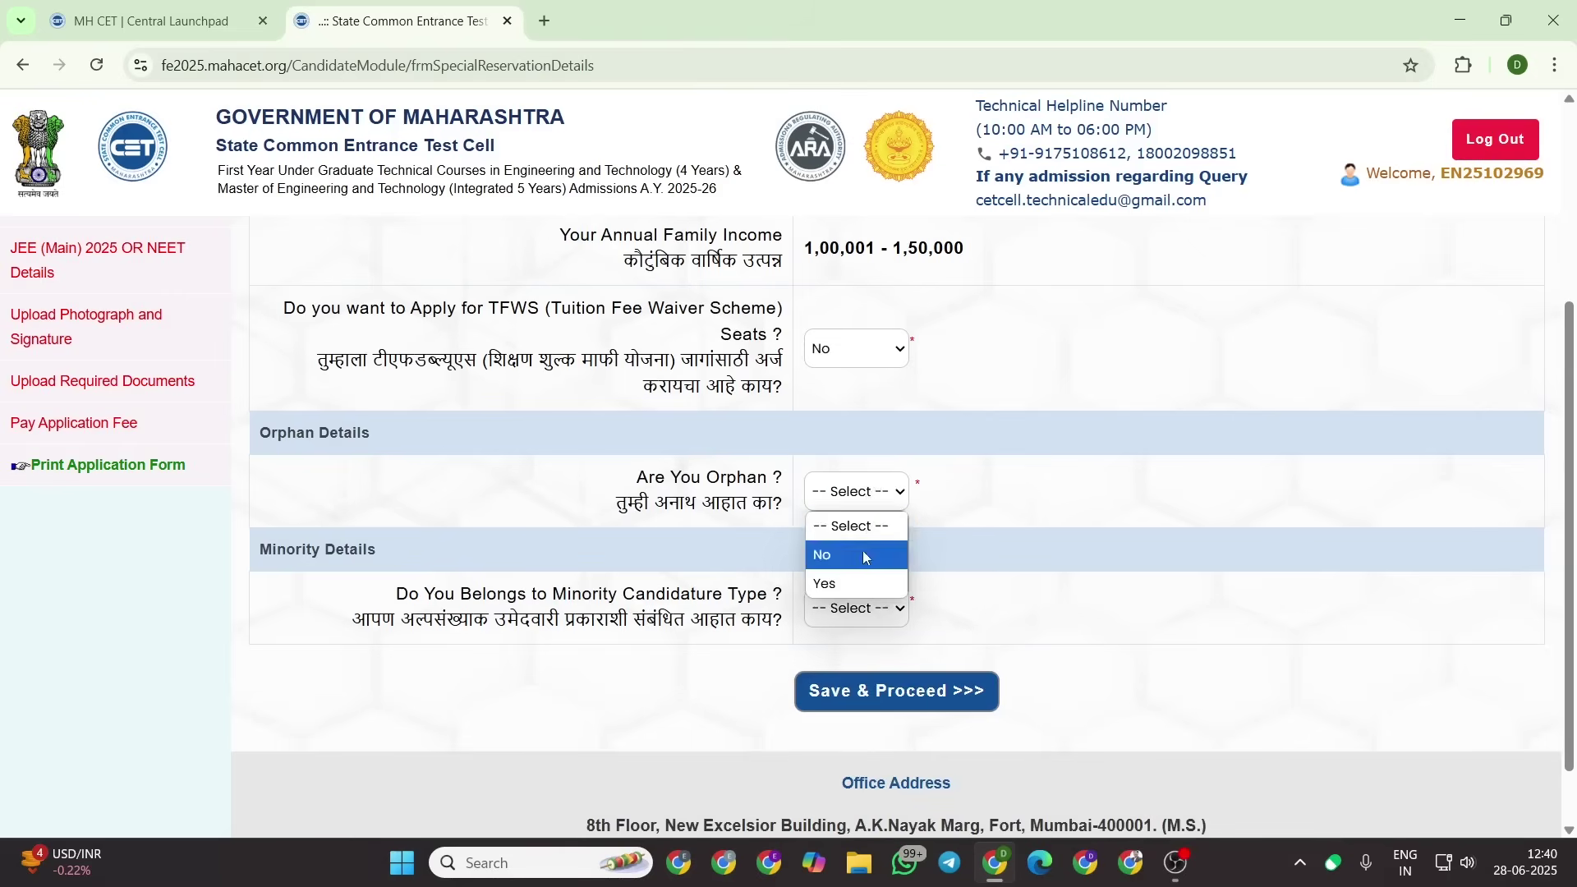
click(863, 551)
Set Minority Candidature Type to Yes, tick Linguistic Minority, and show the Linguistic Minority Type options.
click(895, 609)
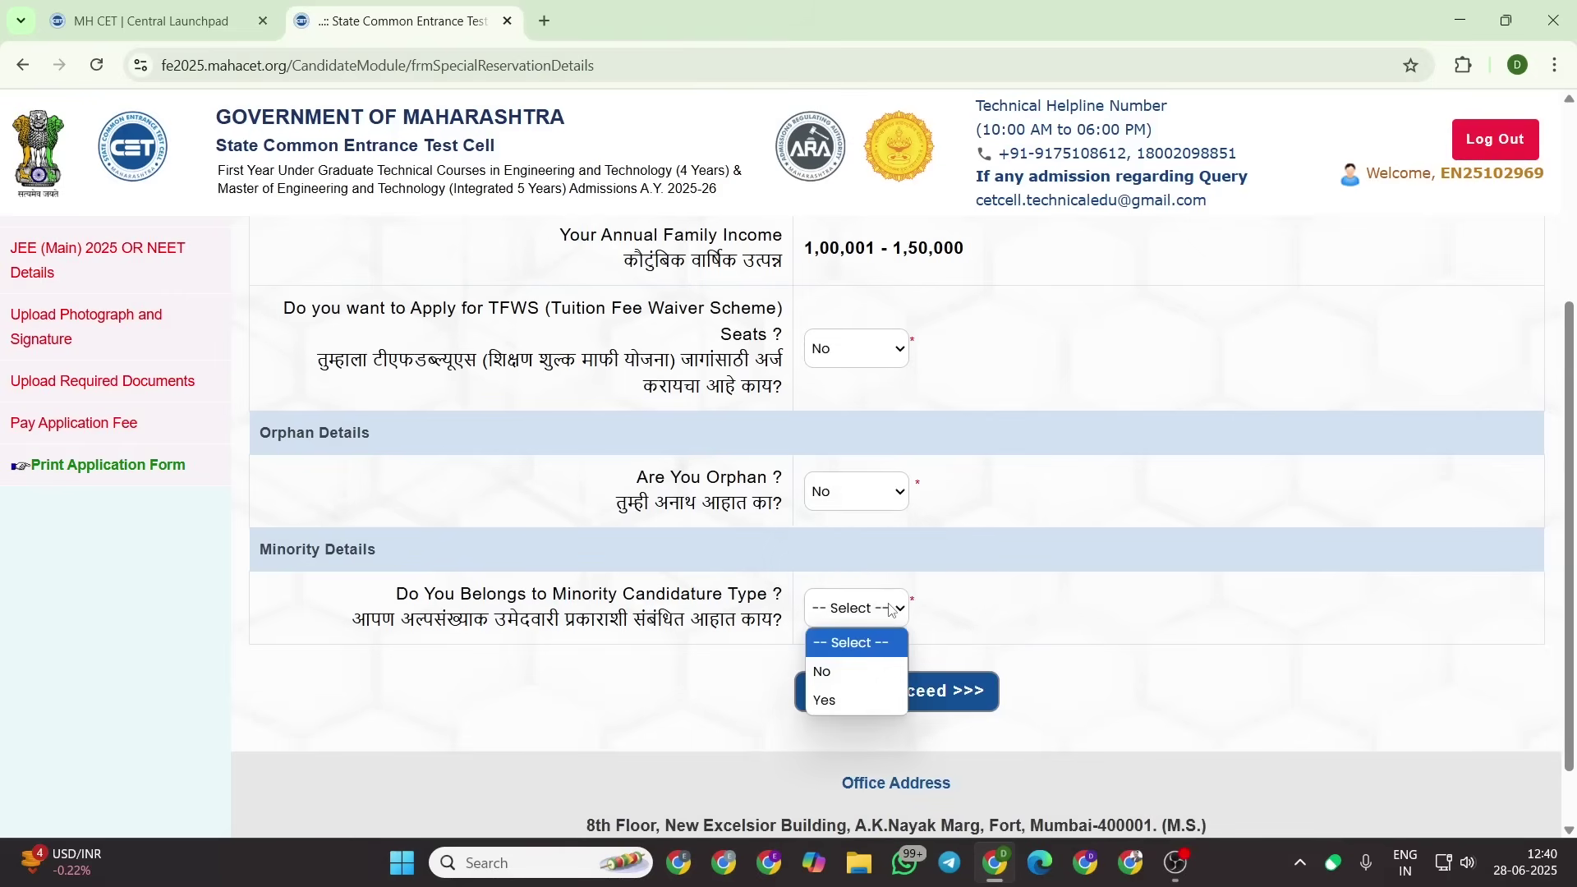
click(844, 701)
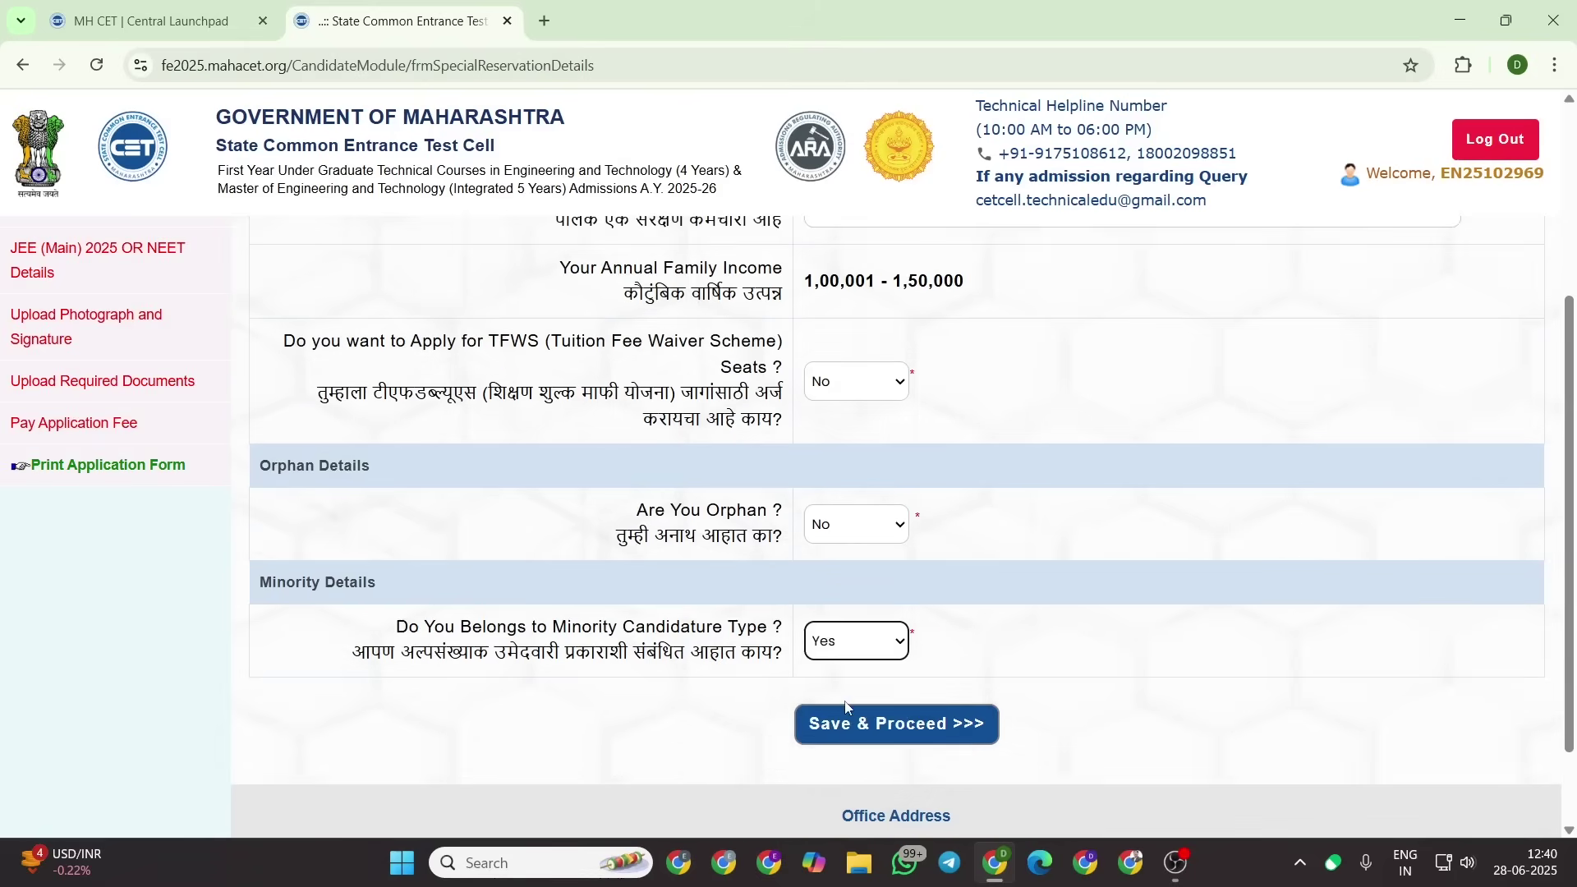
scroll(896, 628, down, 2)
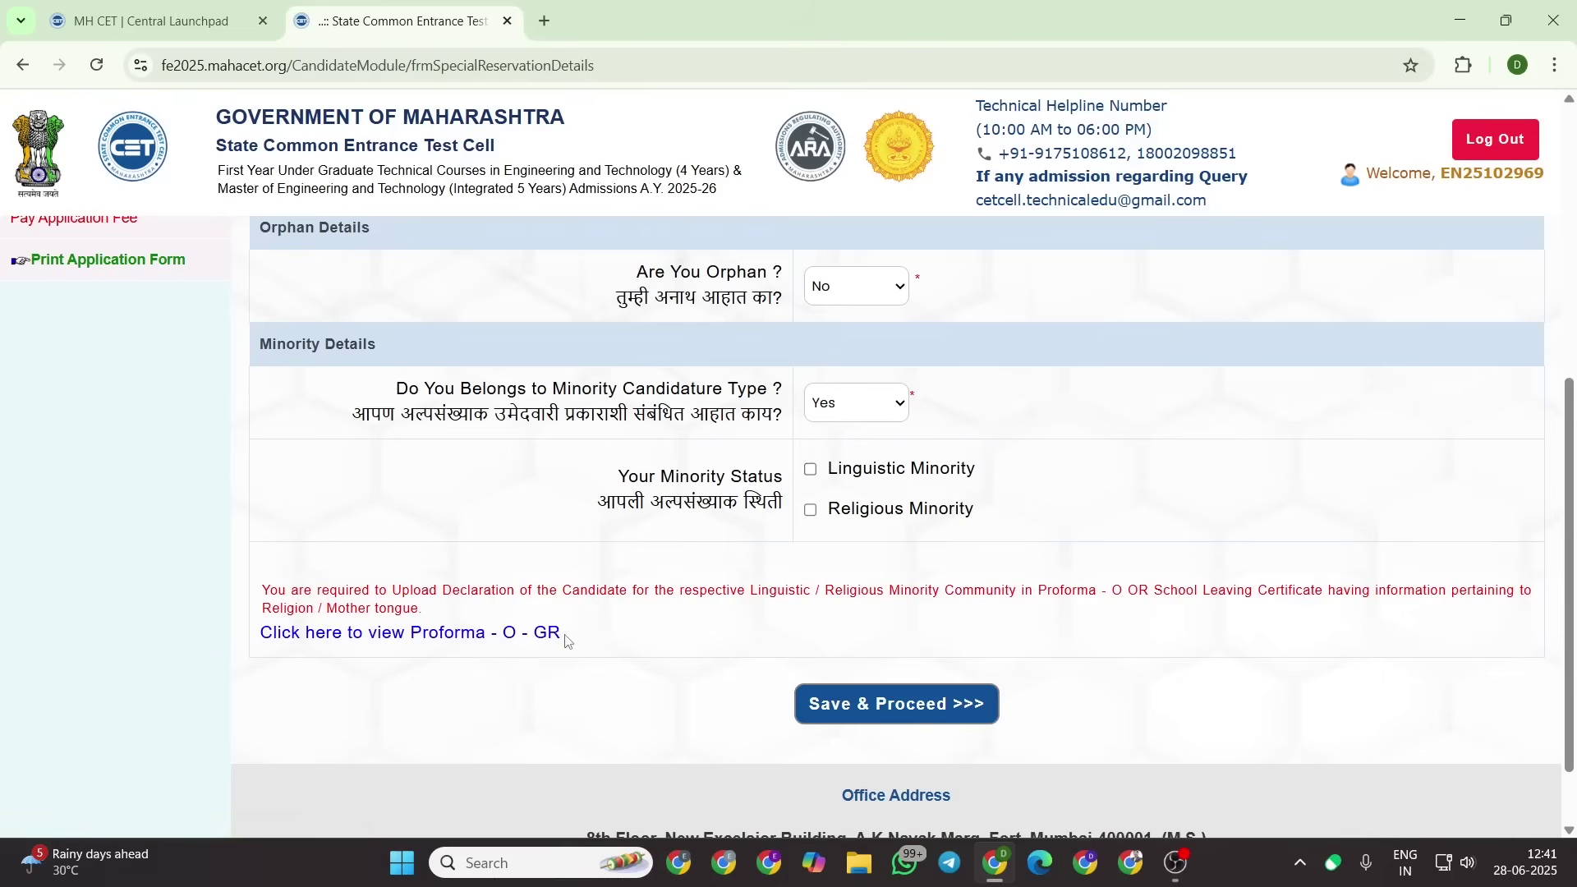
click(811, 470)
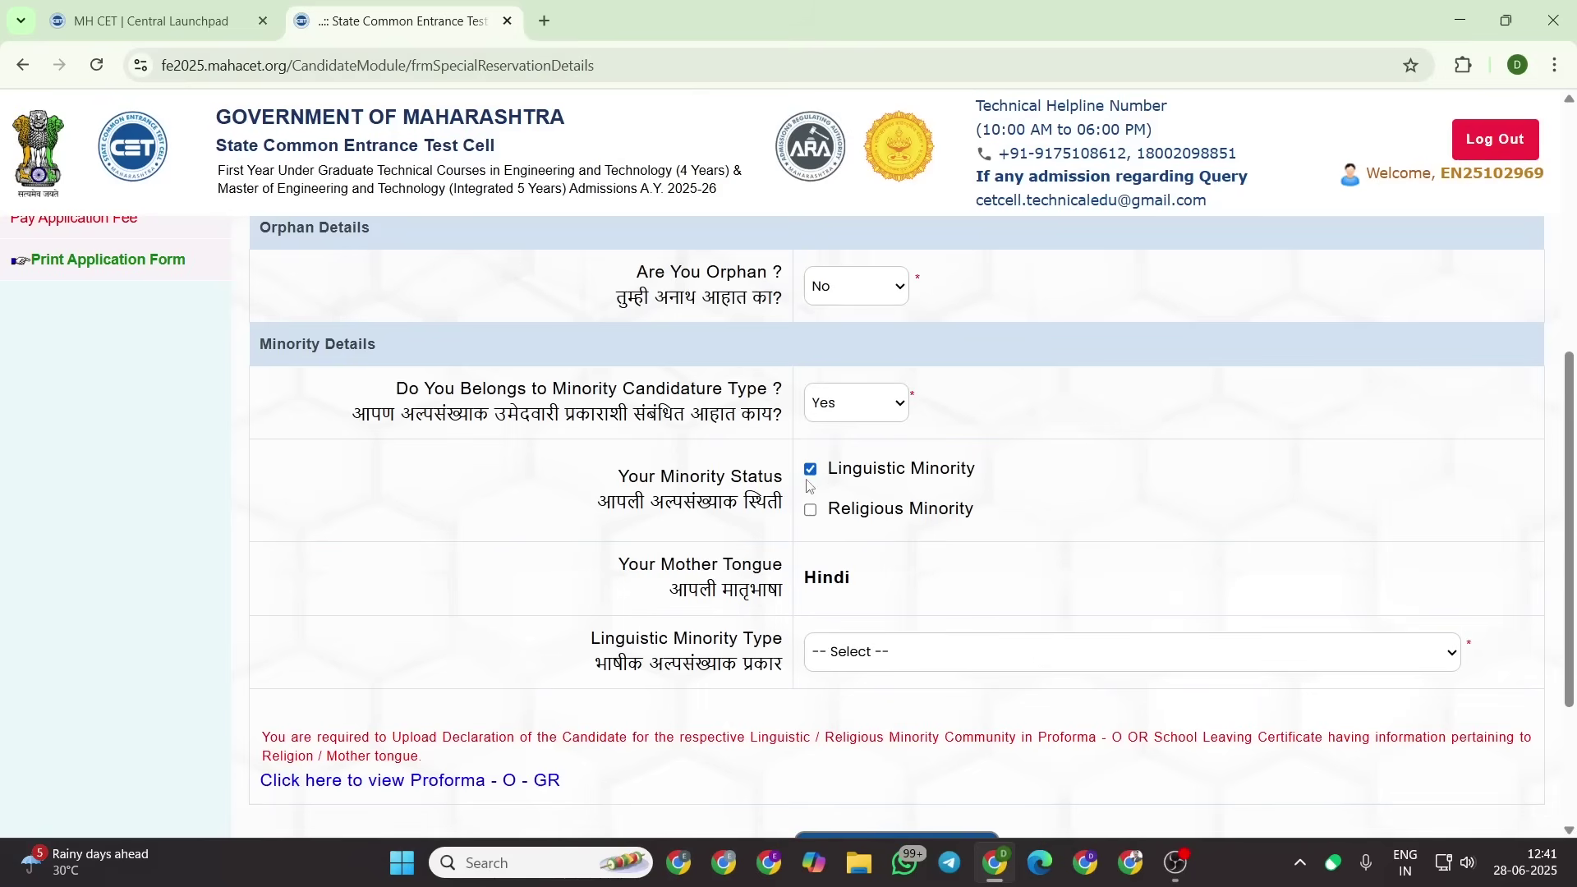
click(860, 651)
click(860, 650)
click(860, 651)
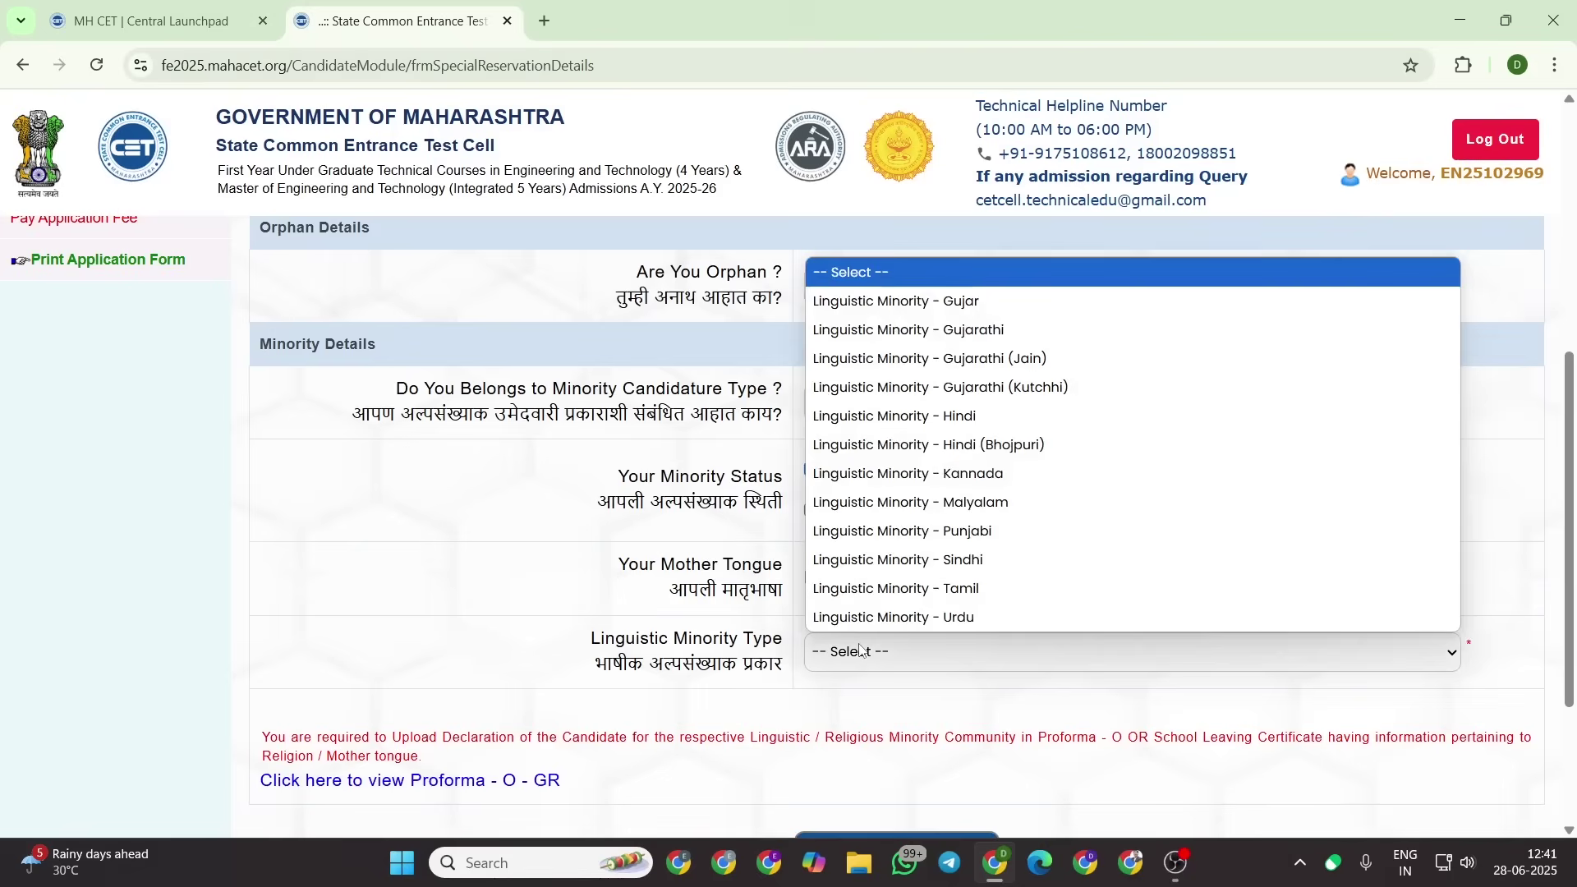
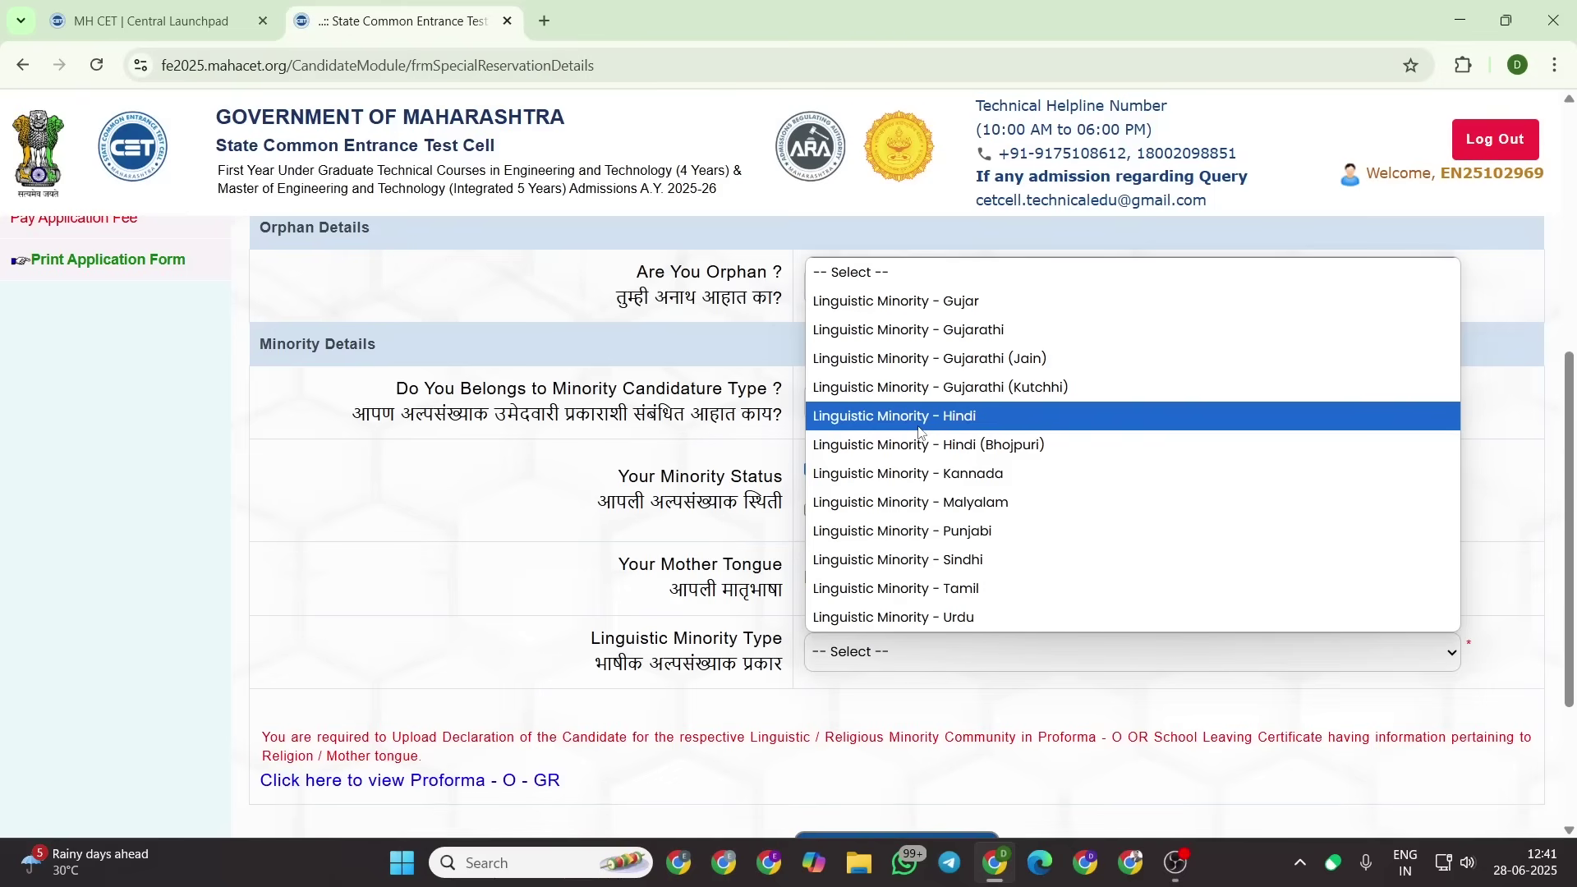
Choose Linguistic Minority - Hindi as the minority type and select the red declaration paragraph.
click(919, 425)
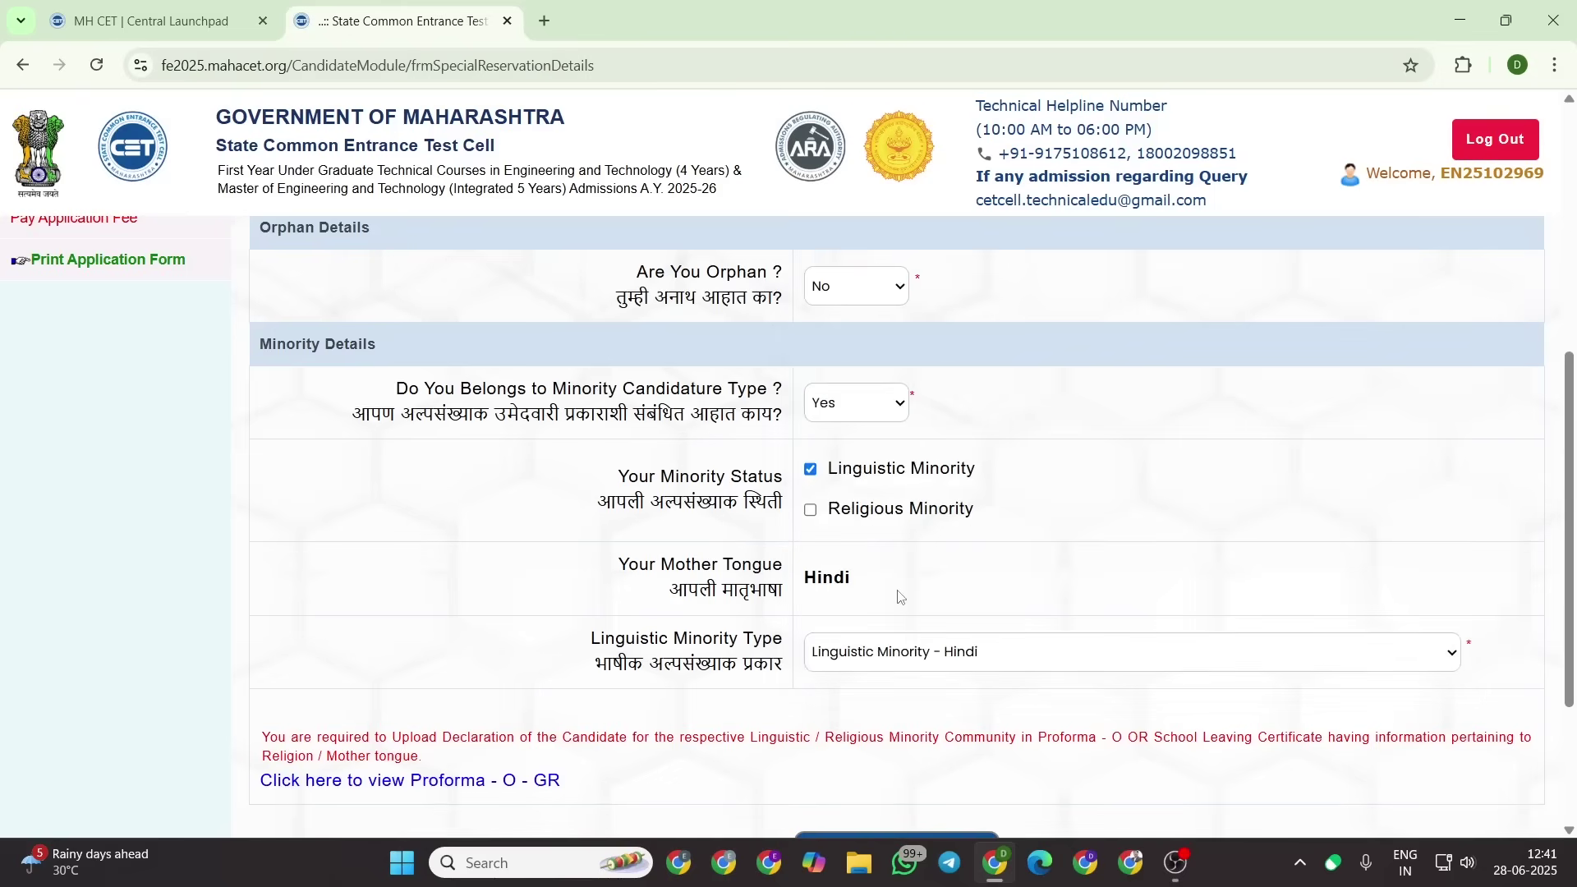
scroll(901, 563, down, 1)
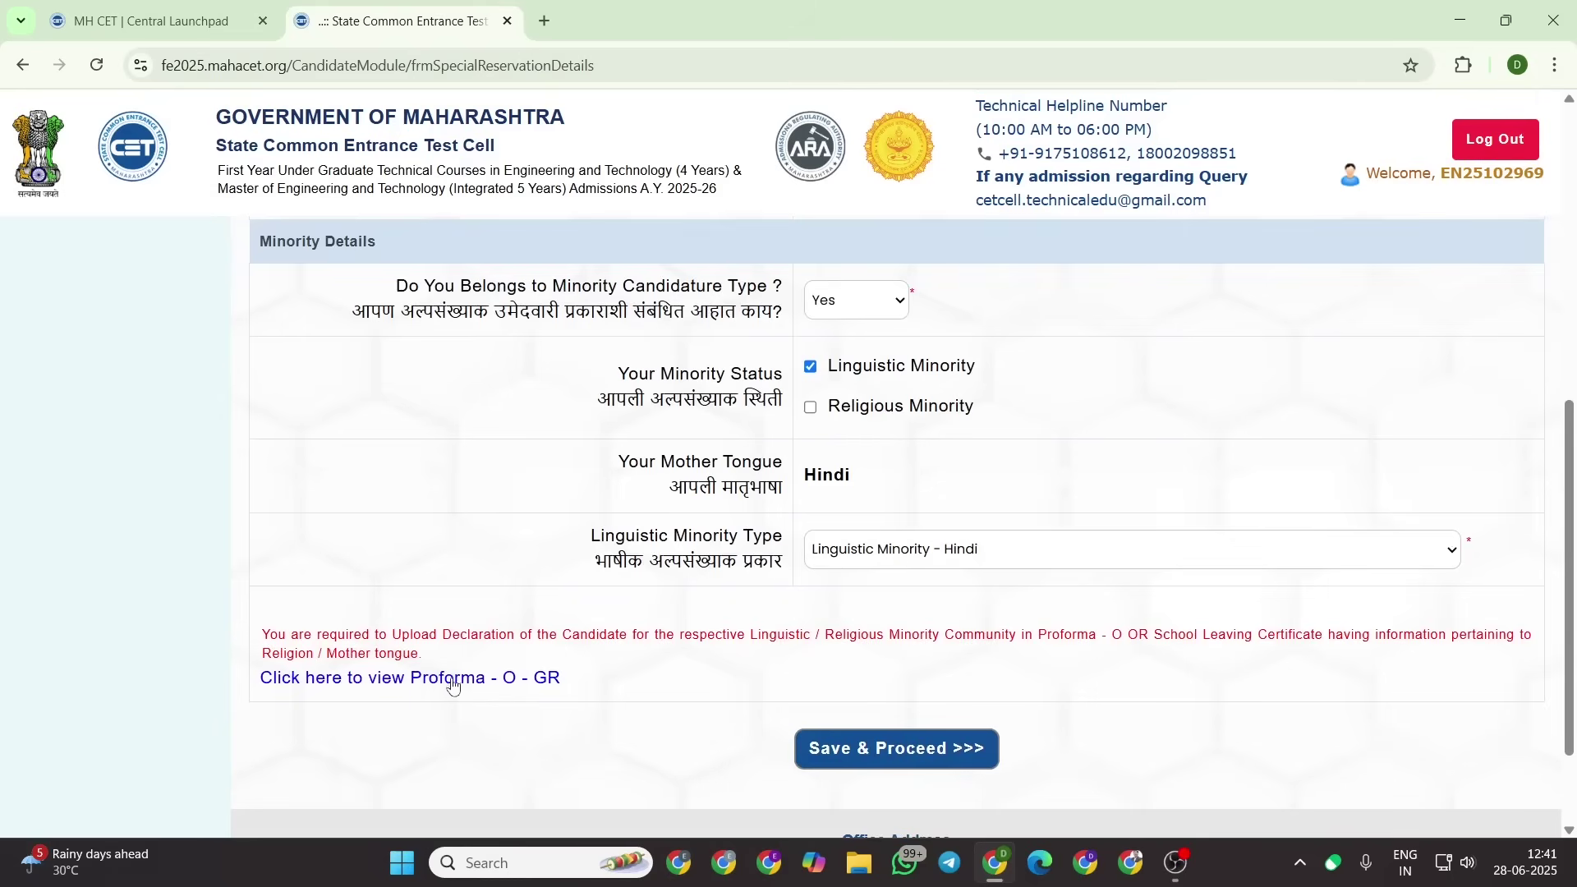
triple_click(391, 641)
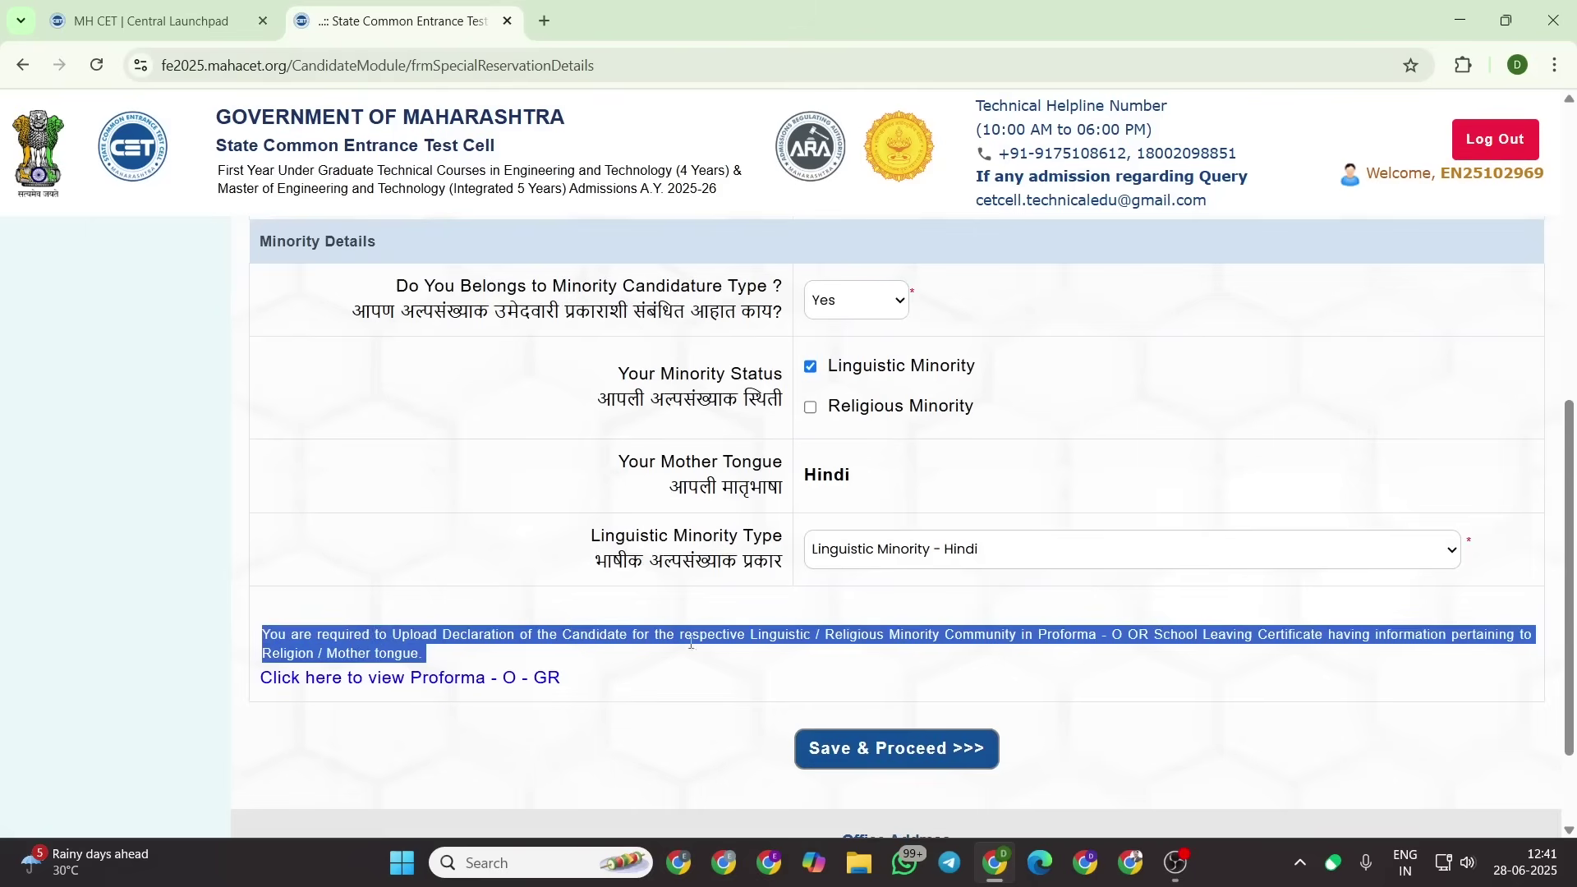
Highlight parts of the declaration while reading, ending on 'School Leaving Certificate'.
click(758, 641)
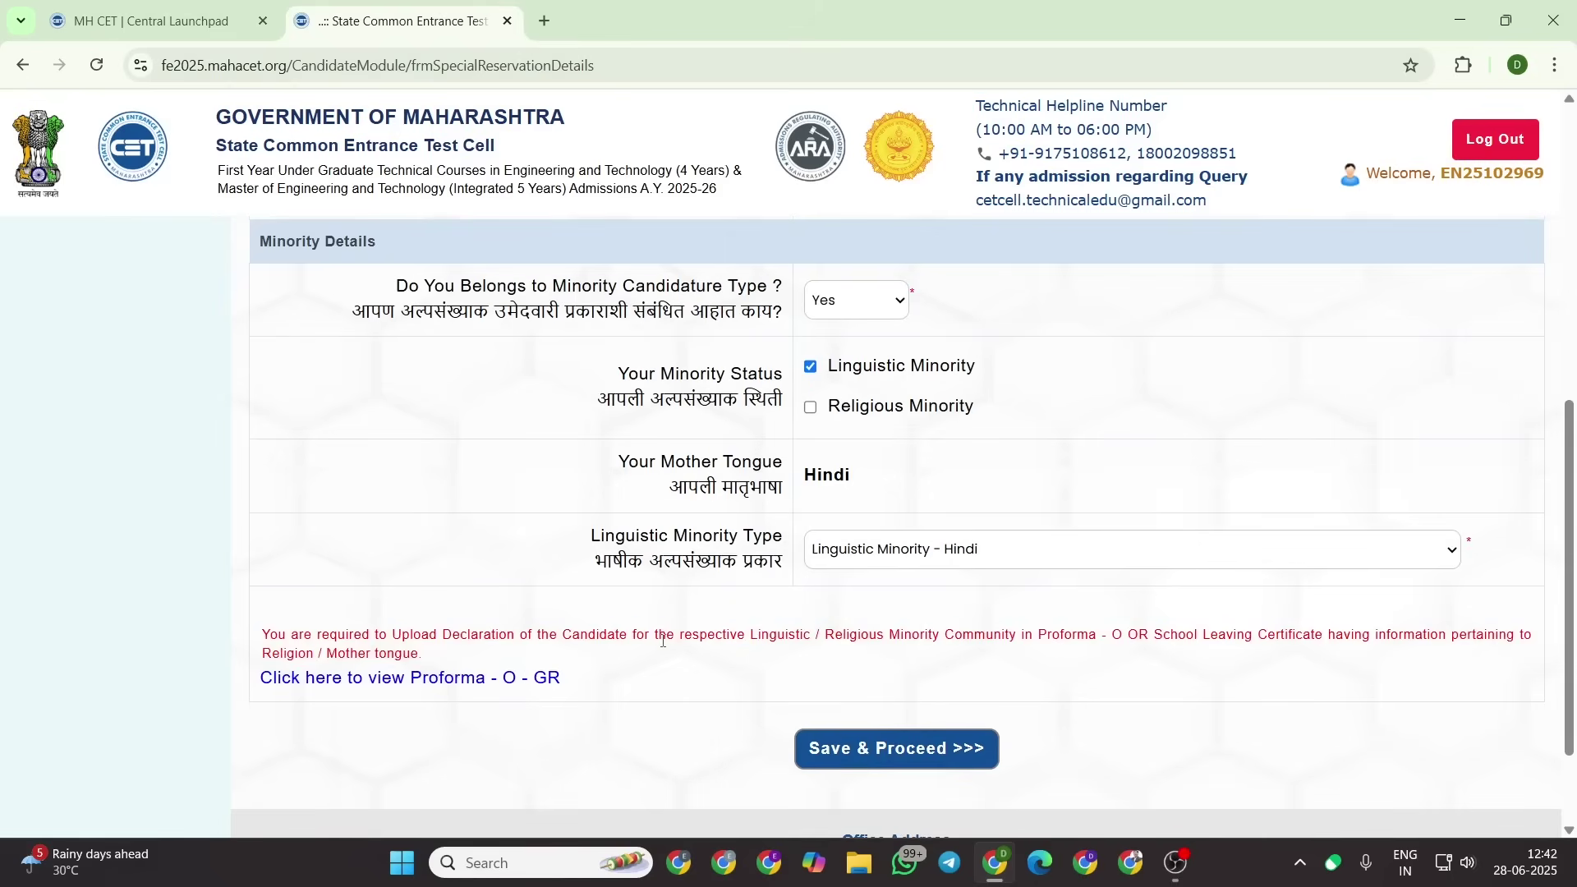
double_click(709, 633)
click(704, 631)
drag(1026, 641, 1326, 630)
click(1185, 649)
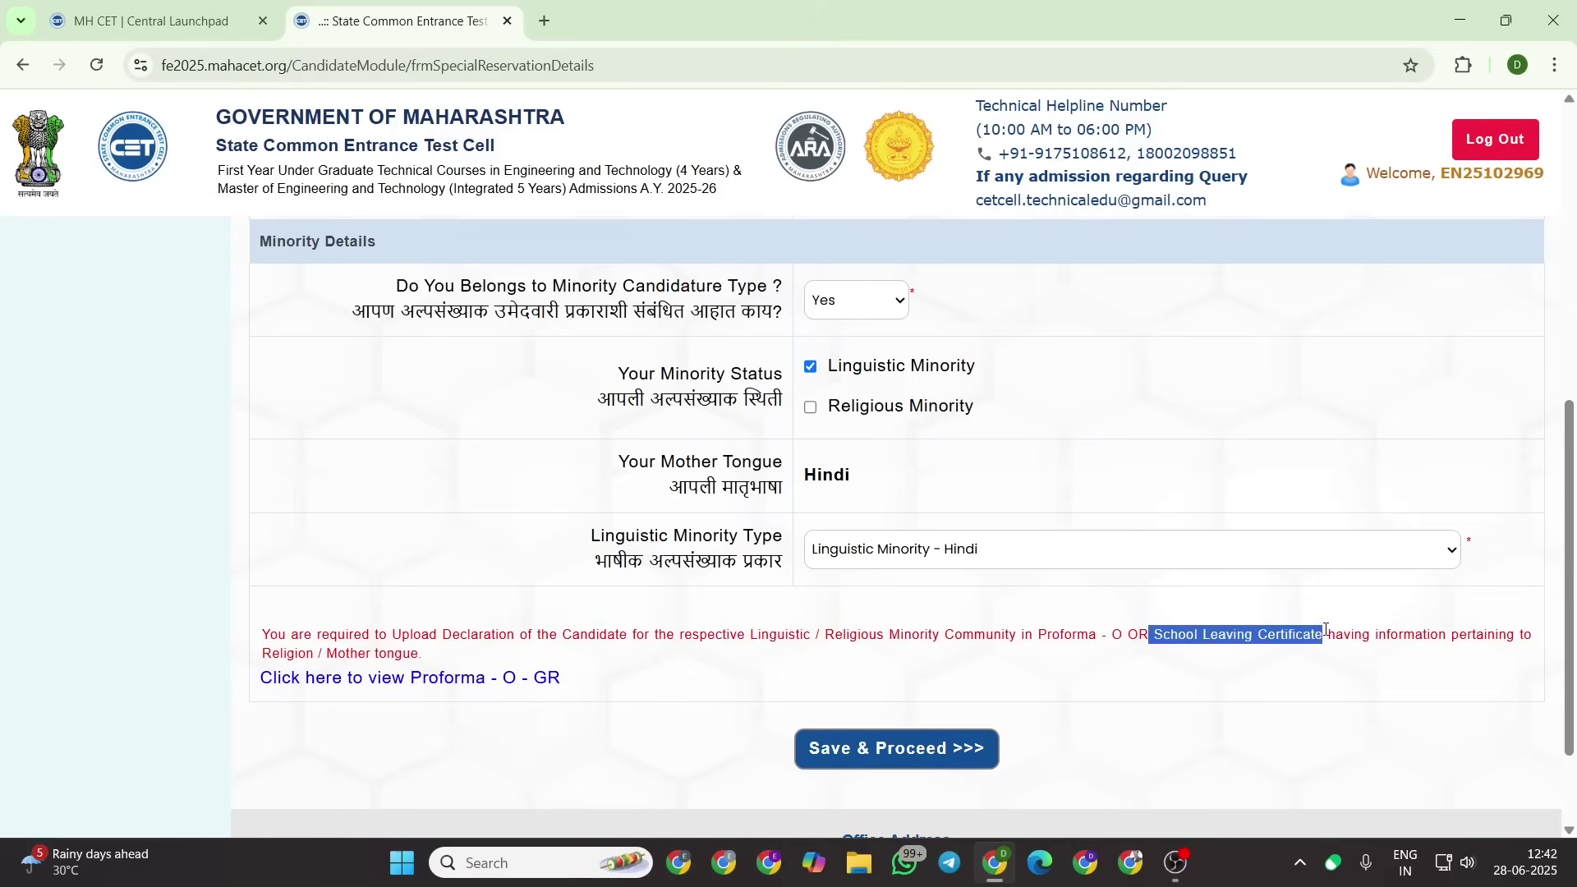
double_click(1268, 645)
drag(1154, 636, 1326, 638)
Open ProformaOGR.pdf in a new tab, scroll through its pages, and return to the form.
right_click(537, 692)
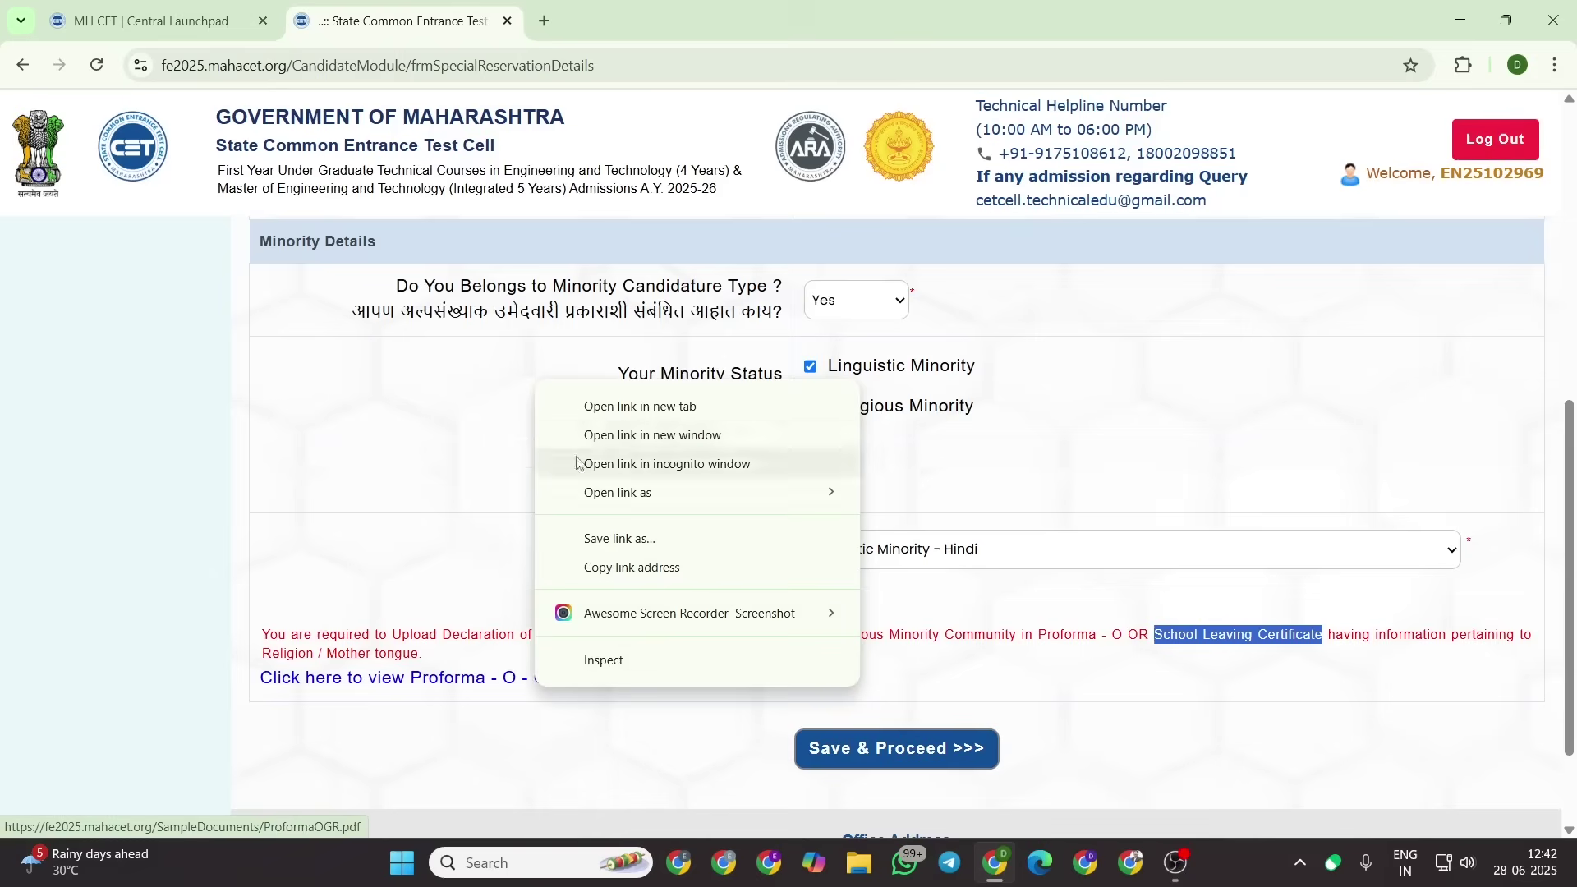
click(635, 408)
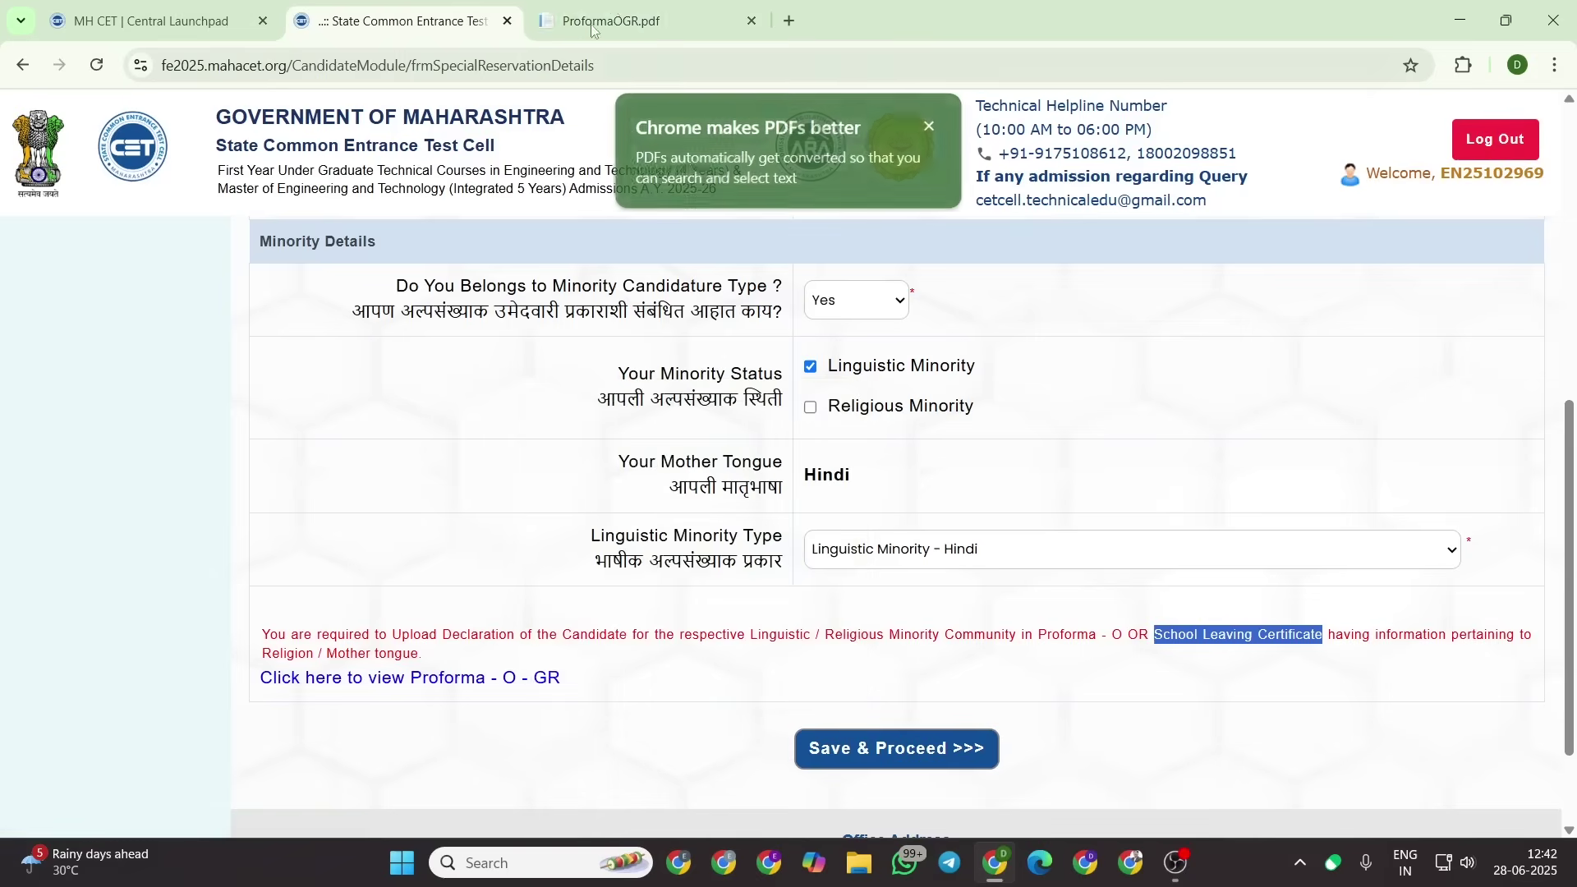
click(628, 15)
scroll(883, 434, down, 15)
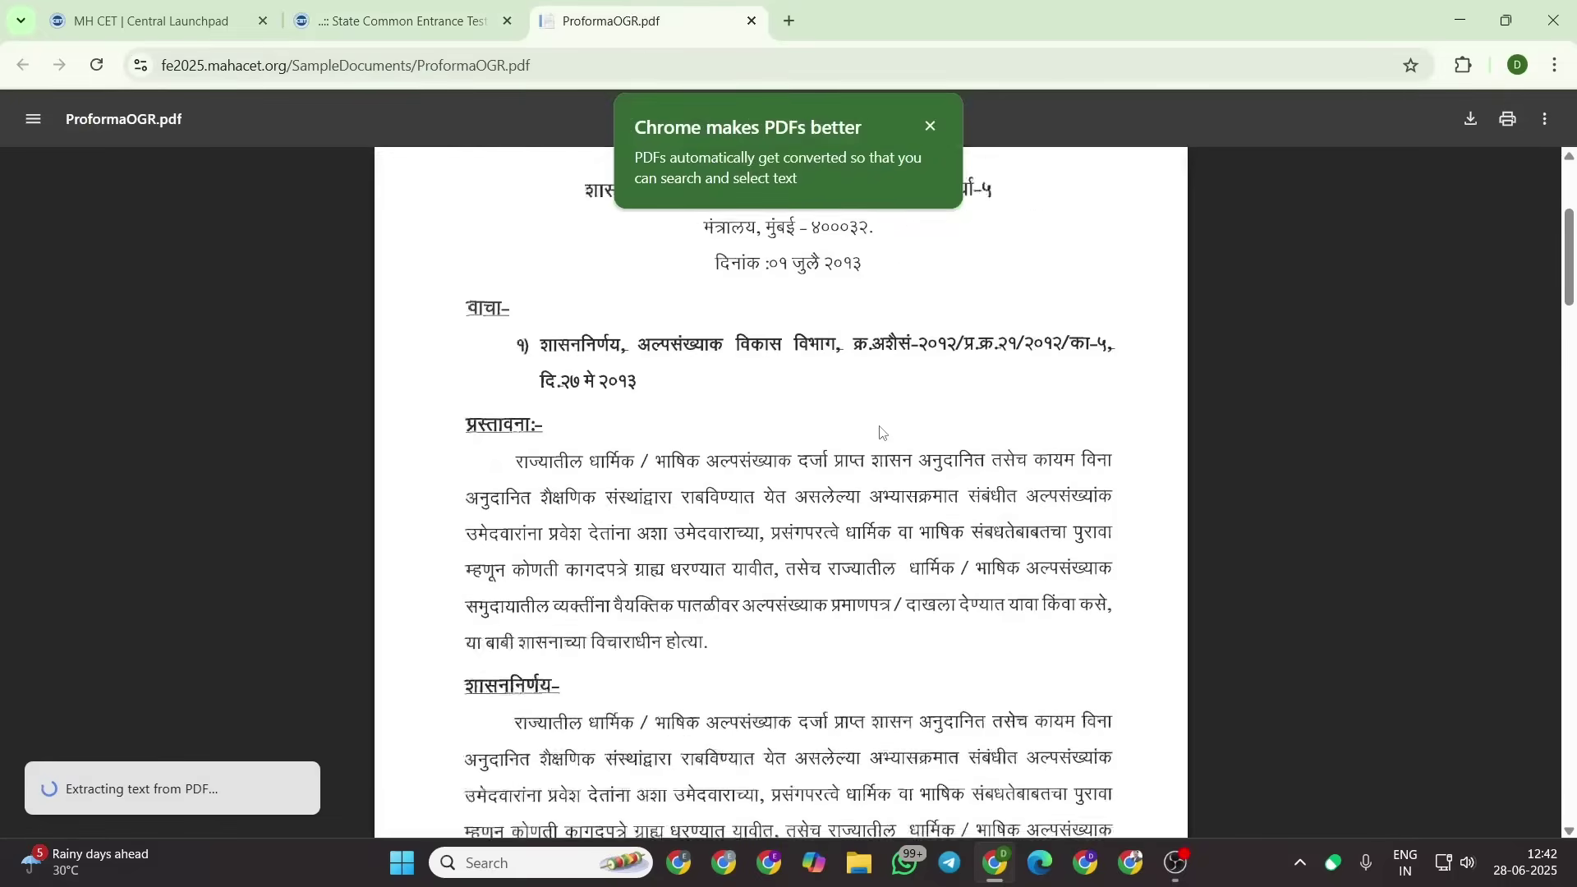
scroll(882, 434, down, 10)
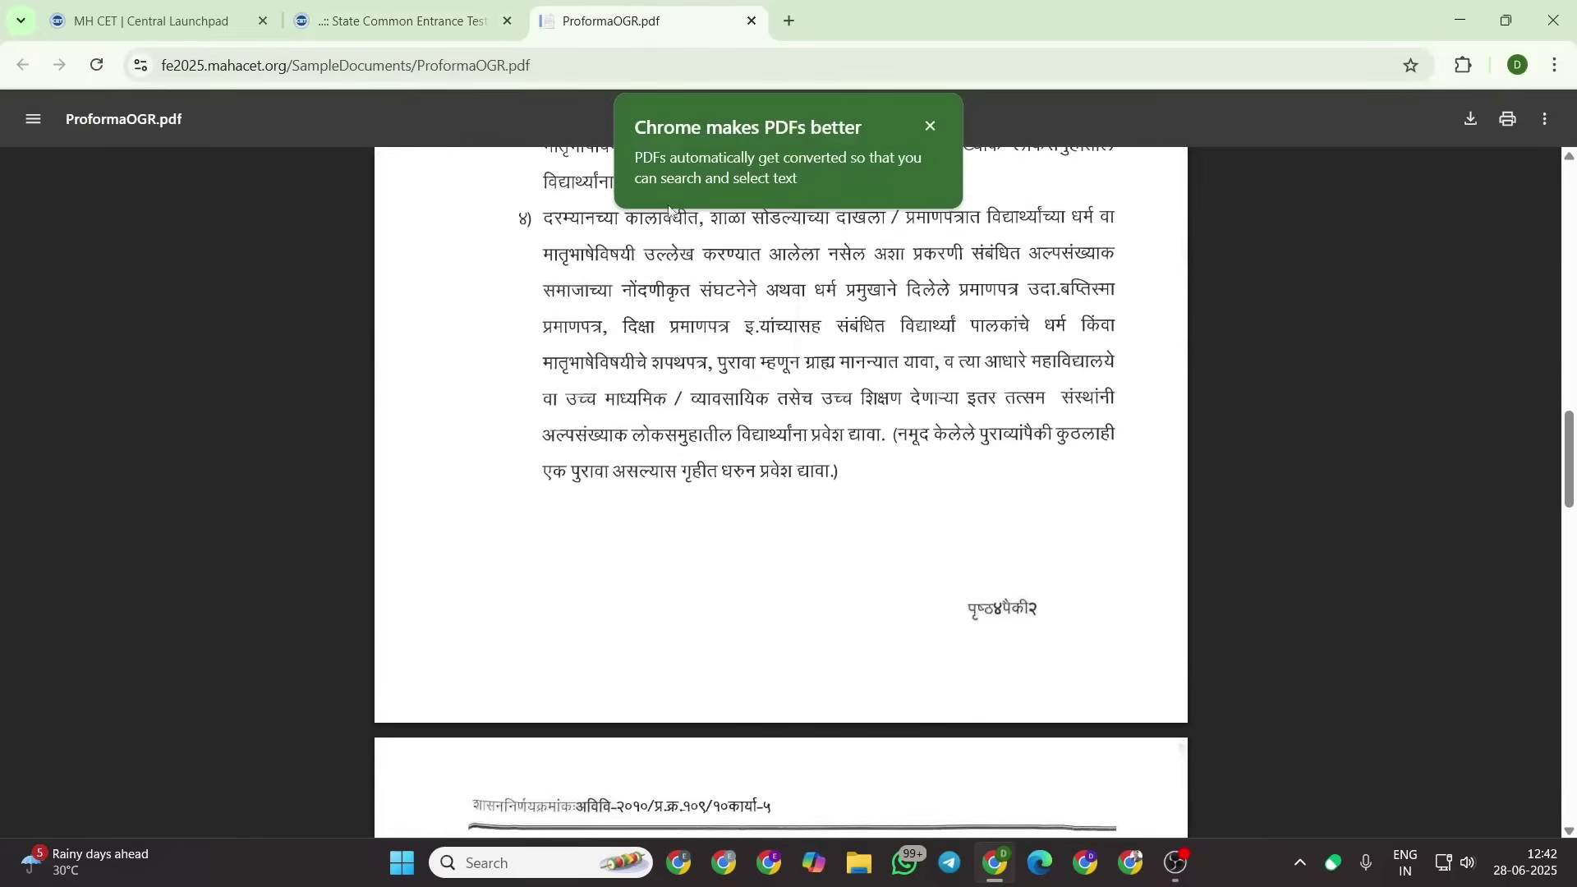
scroll(878, 443, down, 8)
scroll(878, 444, down, 10)
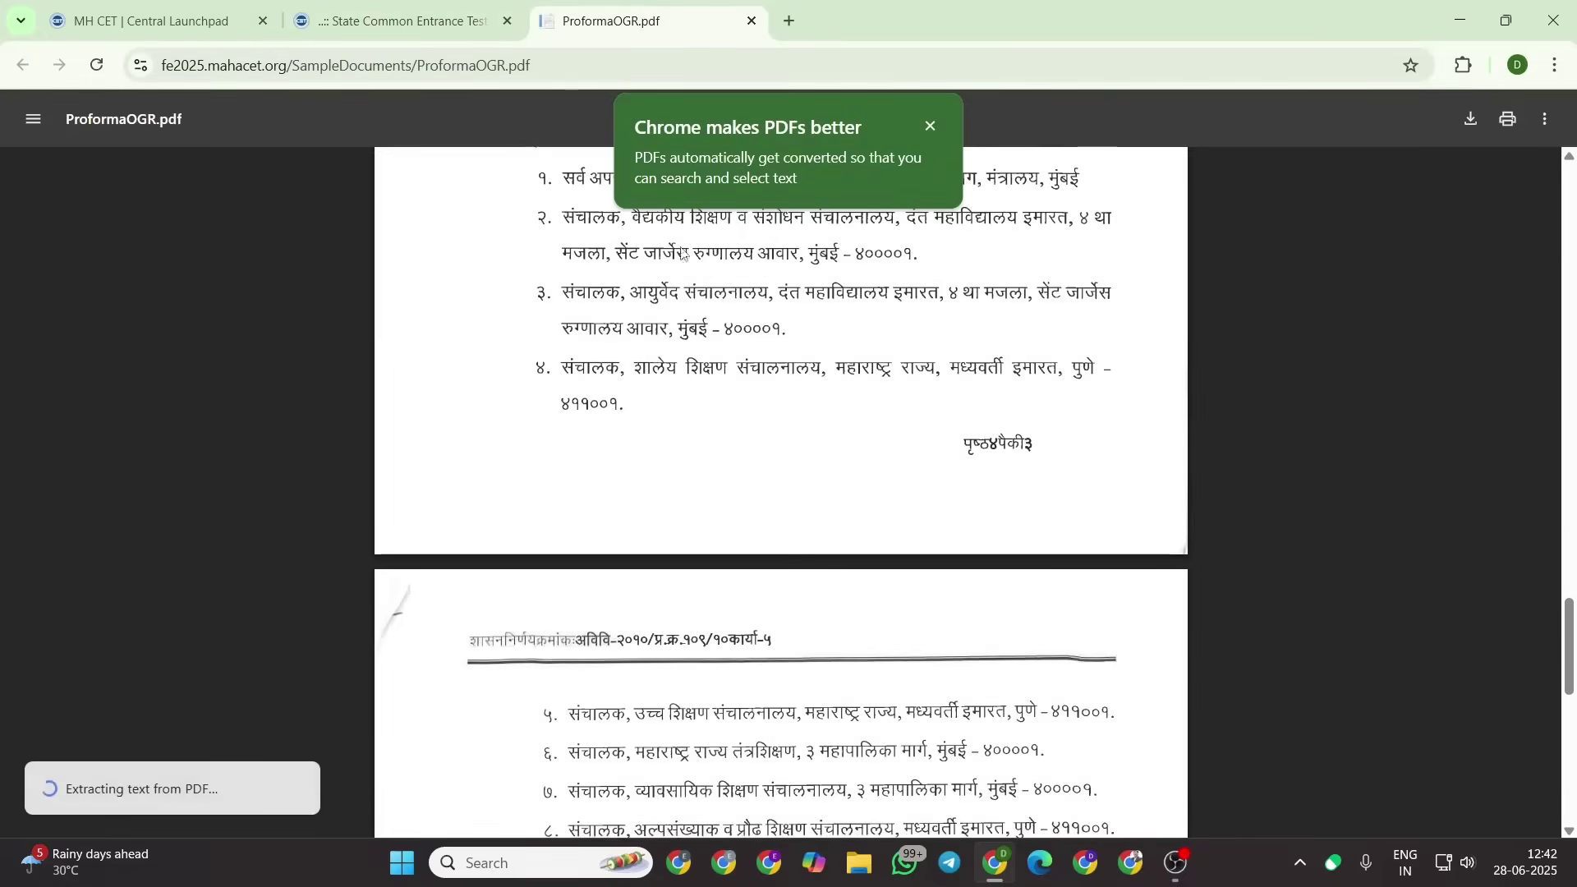
click(402, 21)
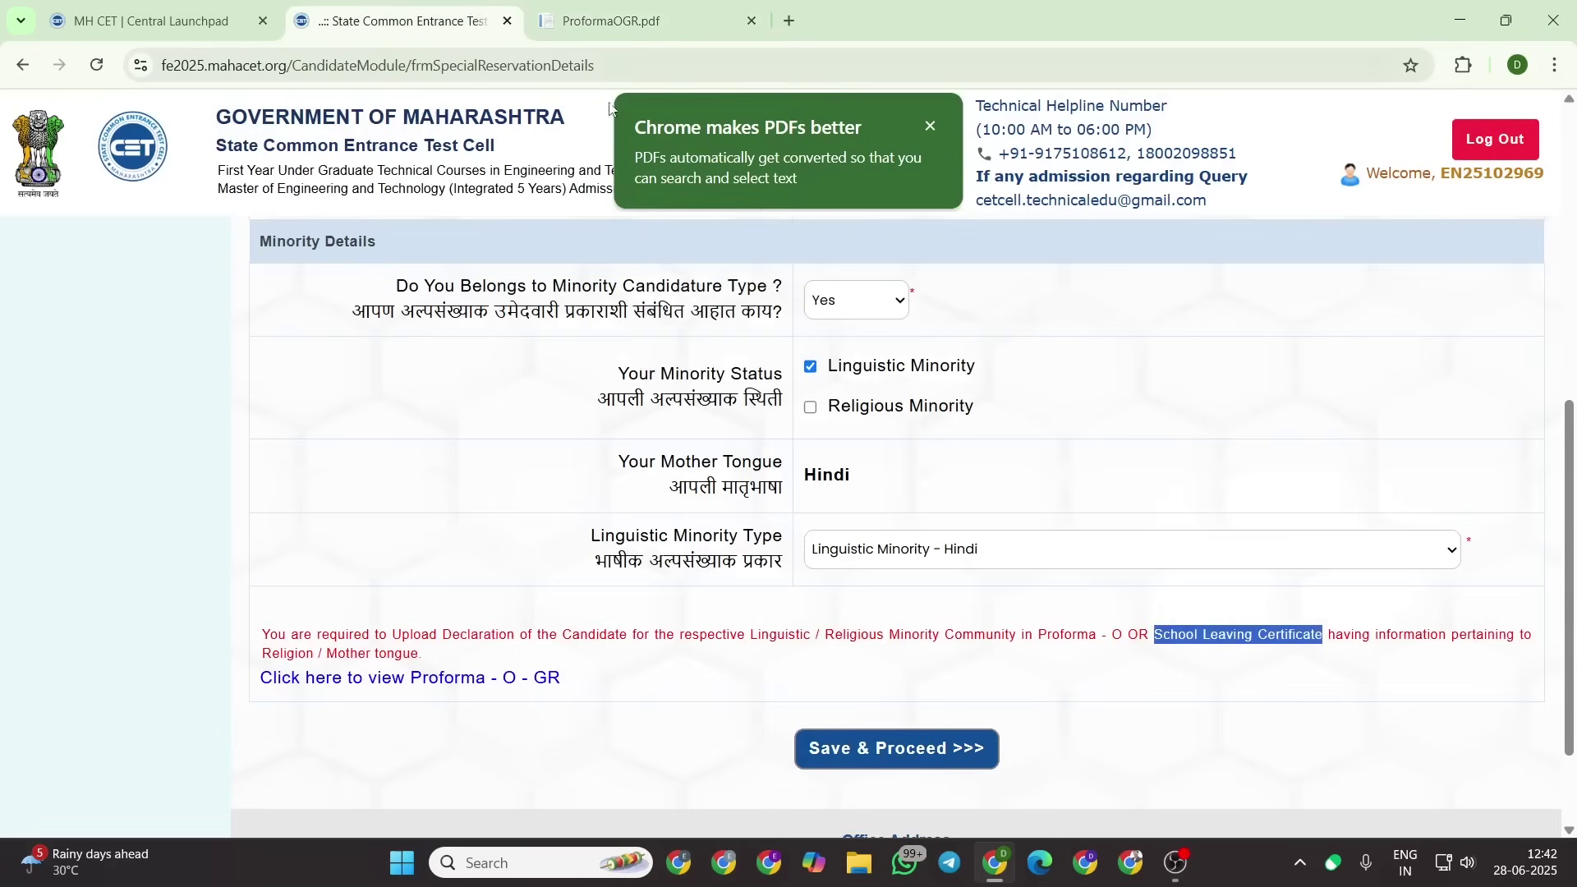
Dismiss the Chrome PDF popup and save the minority details with Save & Proceed.
click(930, 125)
click(1079, 640)
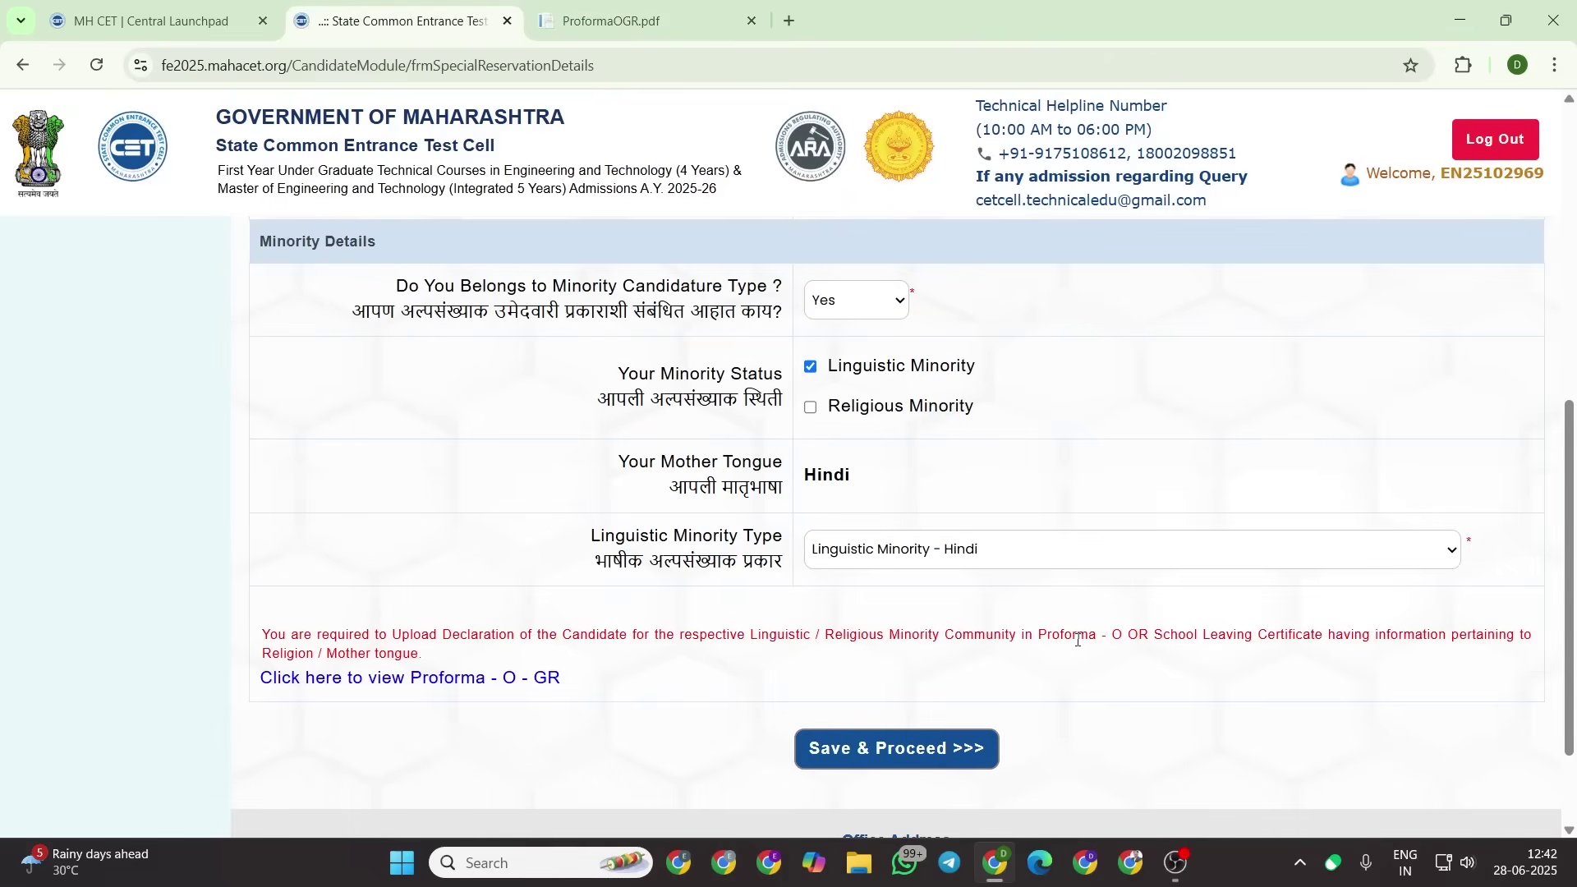
scroll(1079, 639, down, 2)
scroll(1079, 639, up, 2)
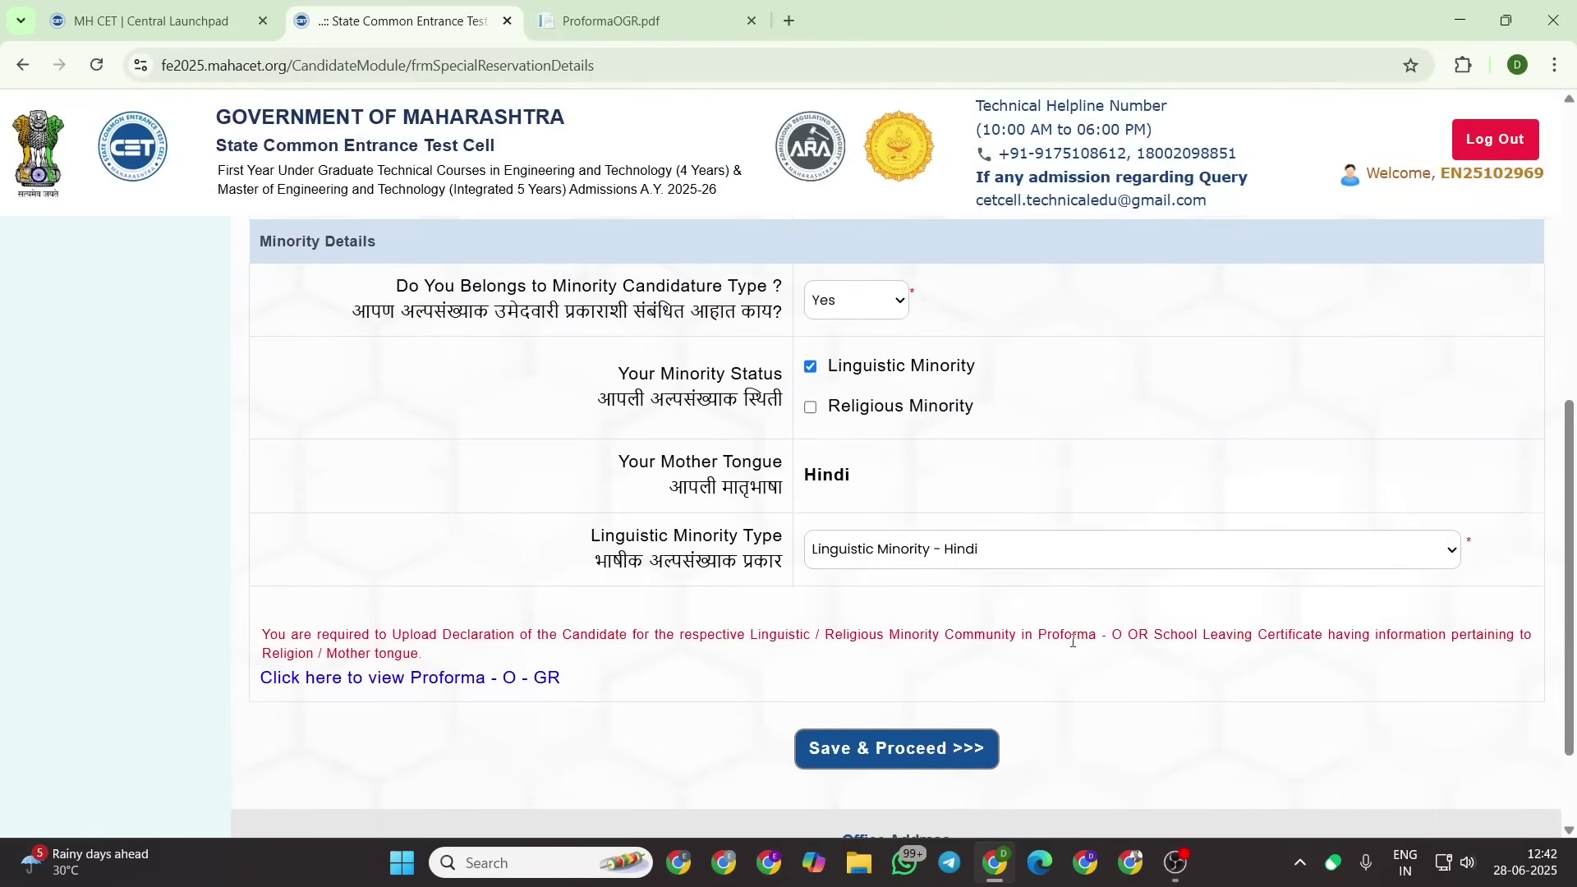
scroll(975, 685, up, 1)
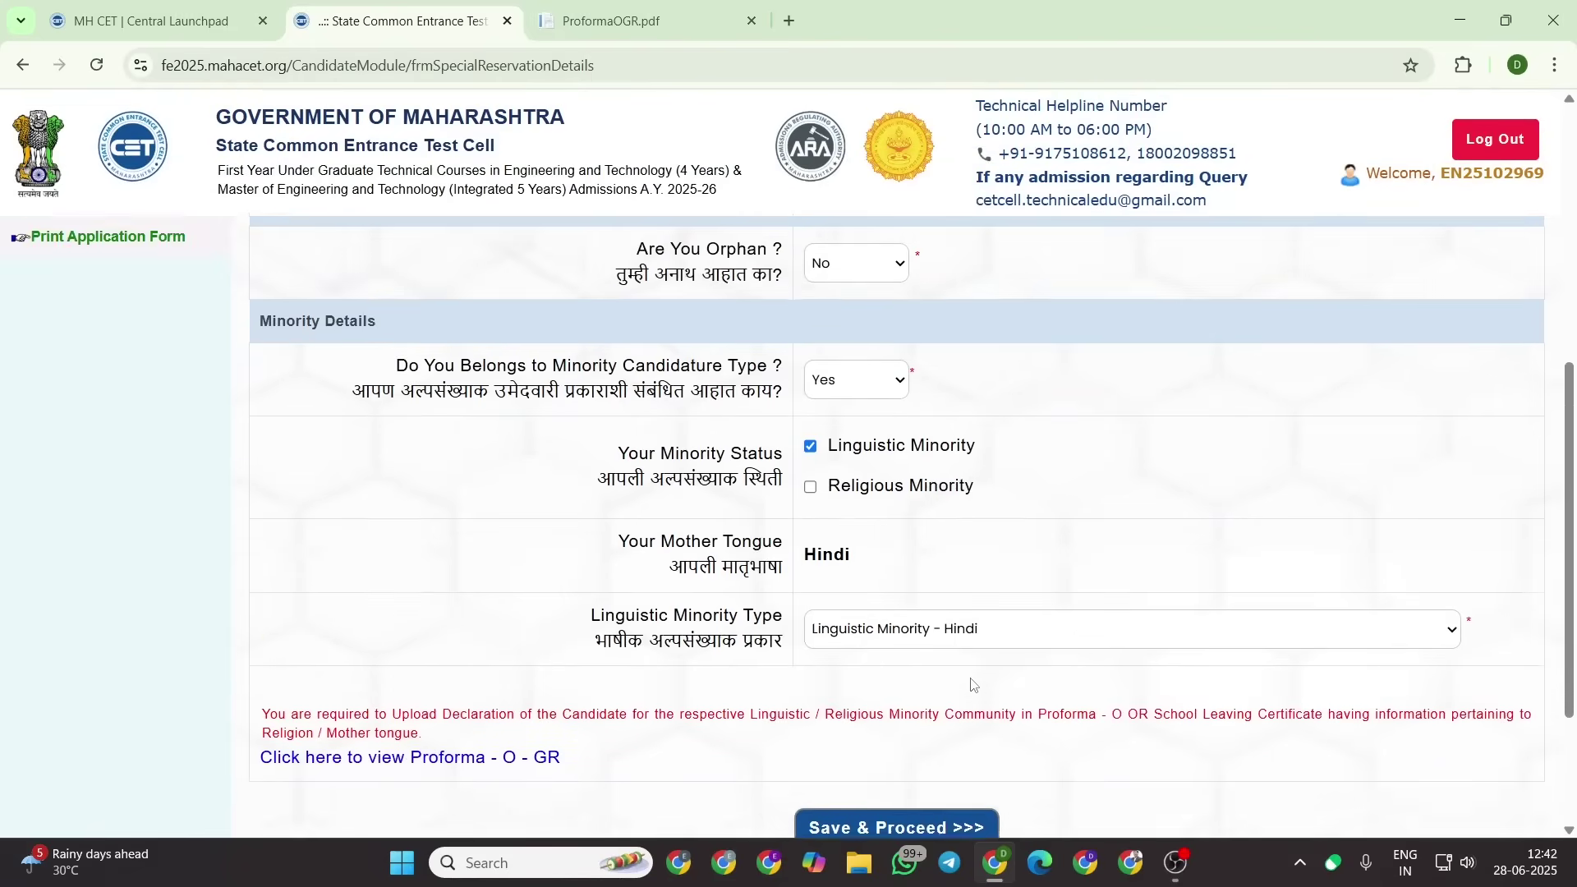
scroll(975, 685, down, 1)
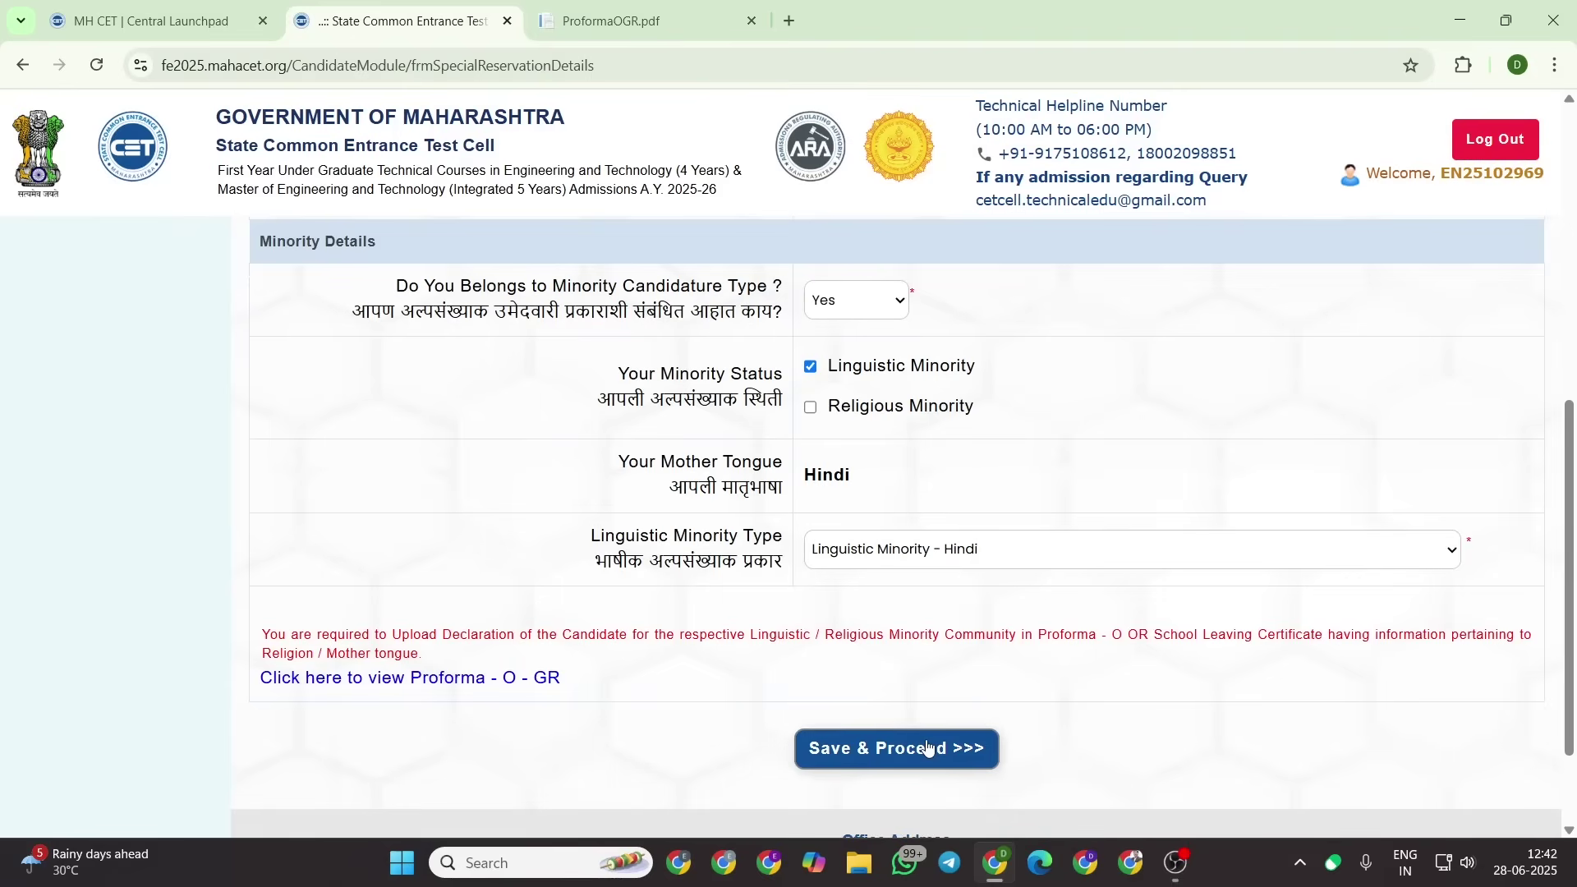
click(929, 751)
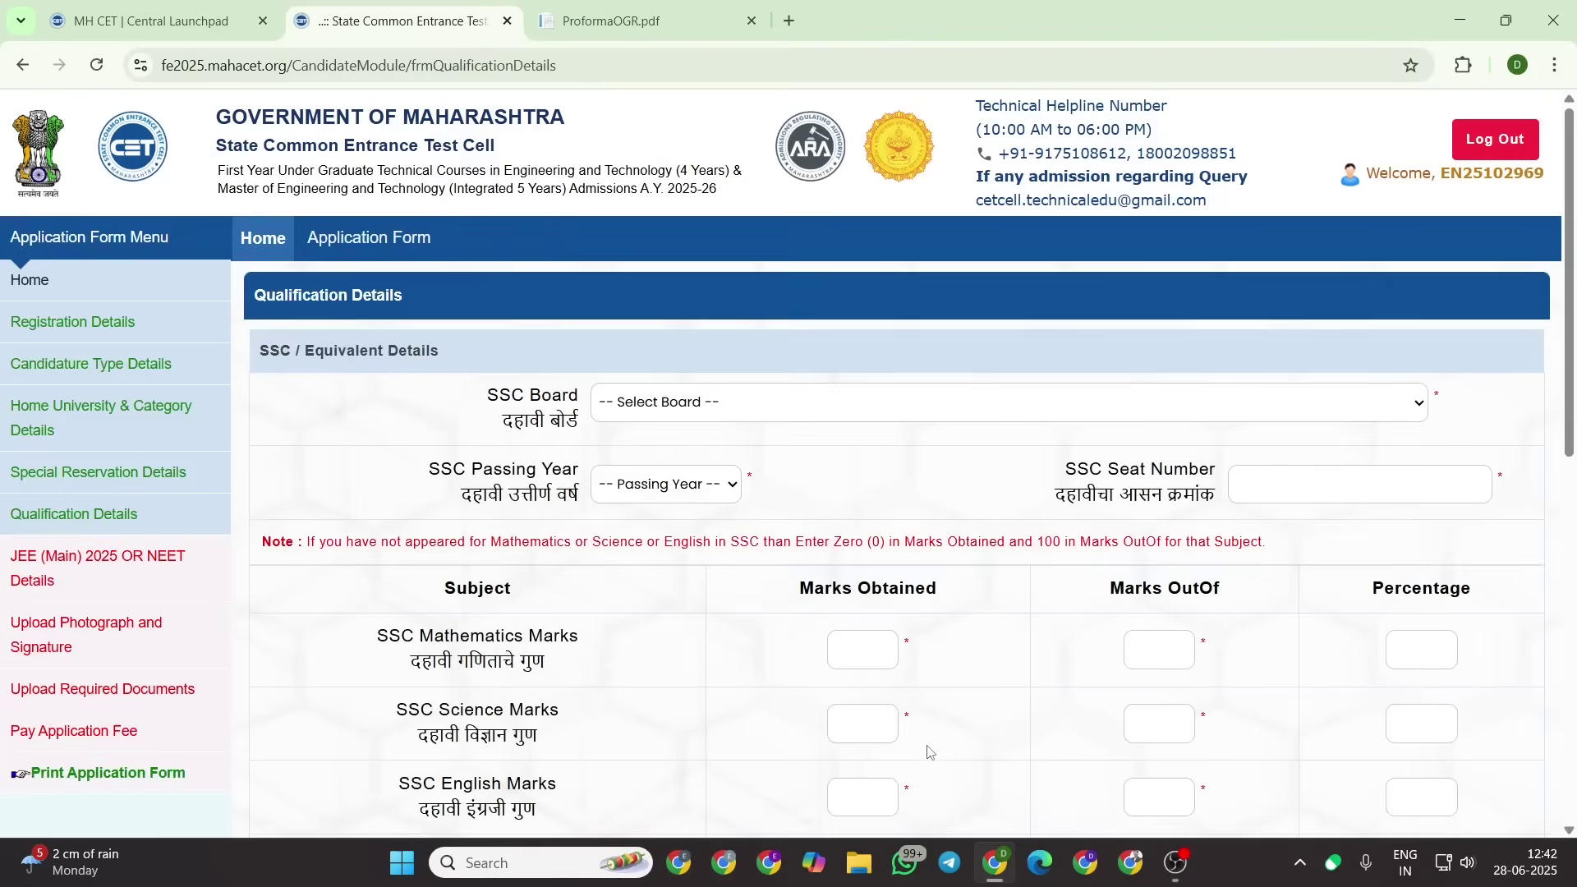
Select Maharashtra State Board, Pune as the SSC board.
click(702, 408)
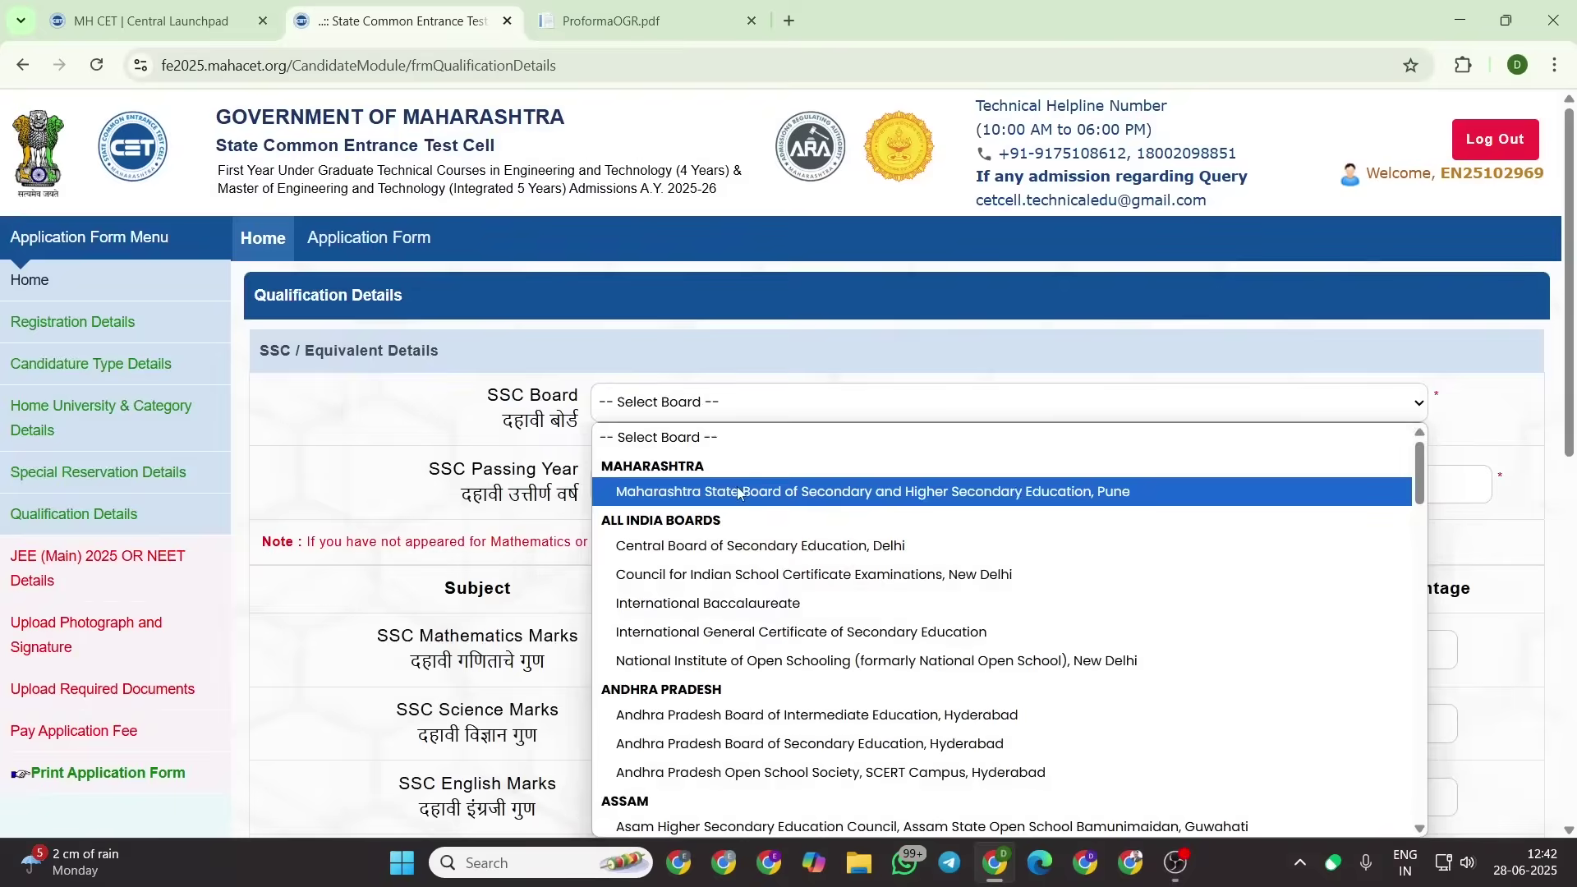
click(788, 374)
double_click(351, 345)
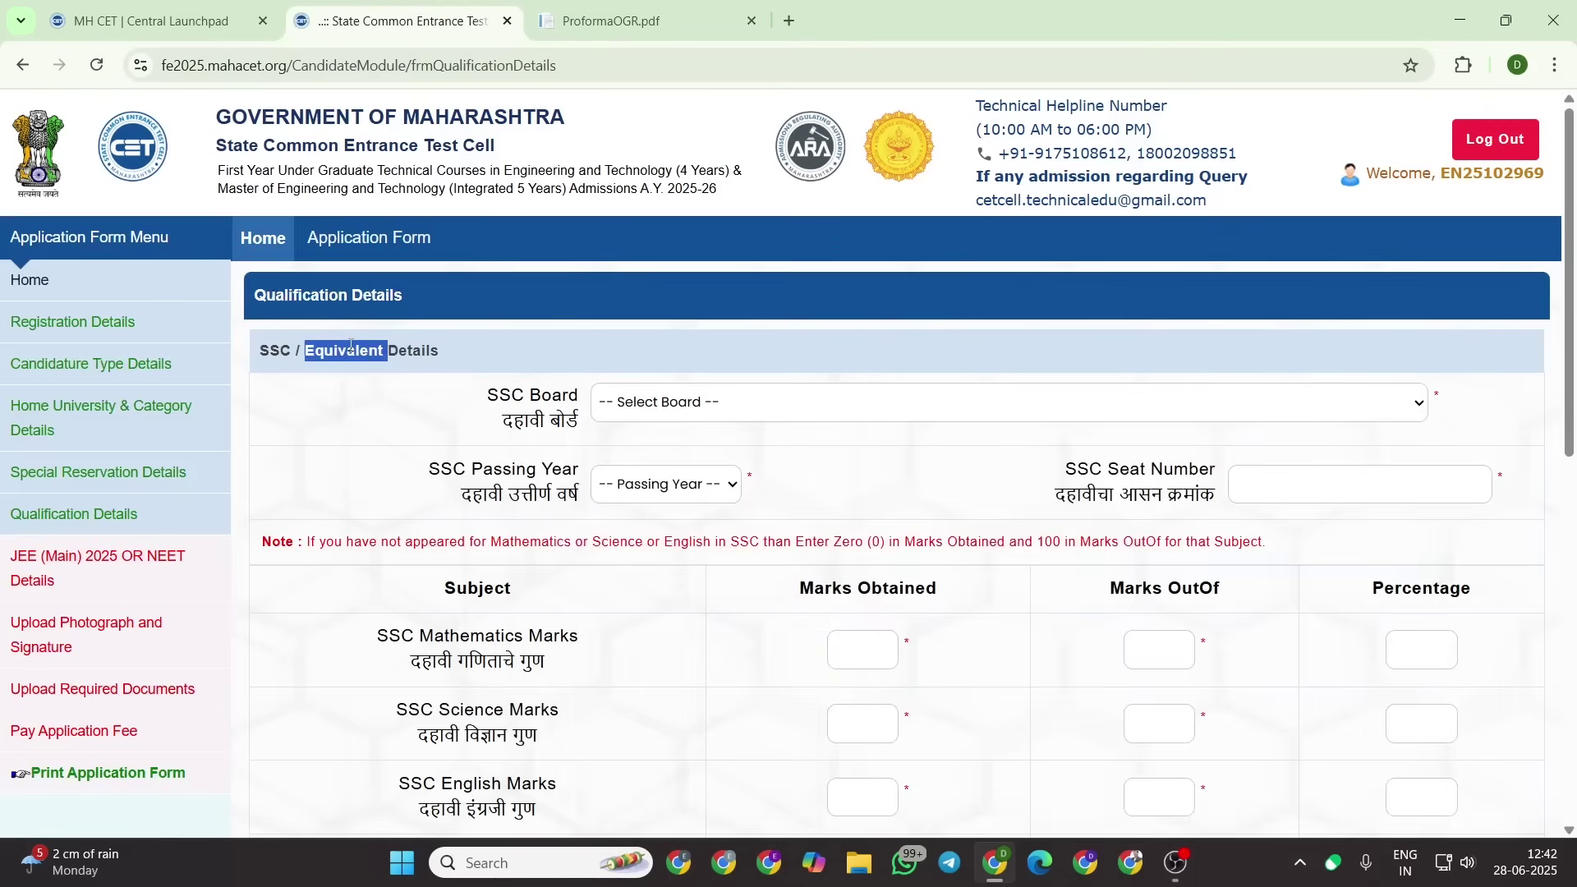
triple_click(351, 346)
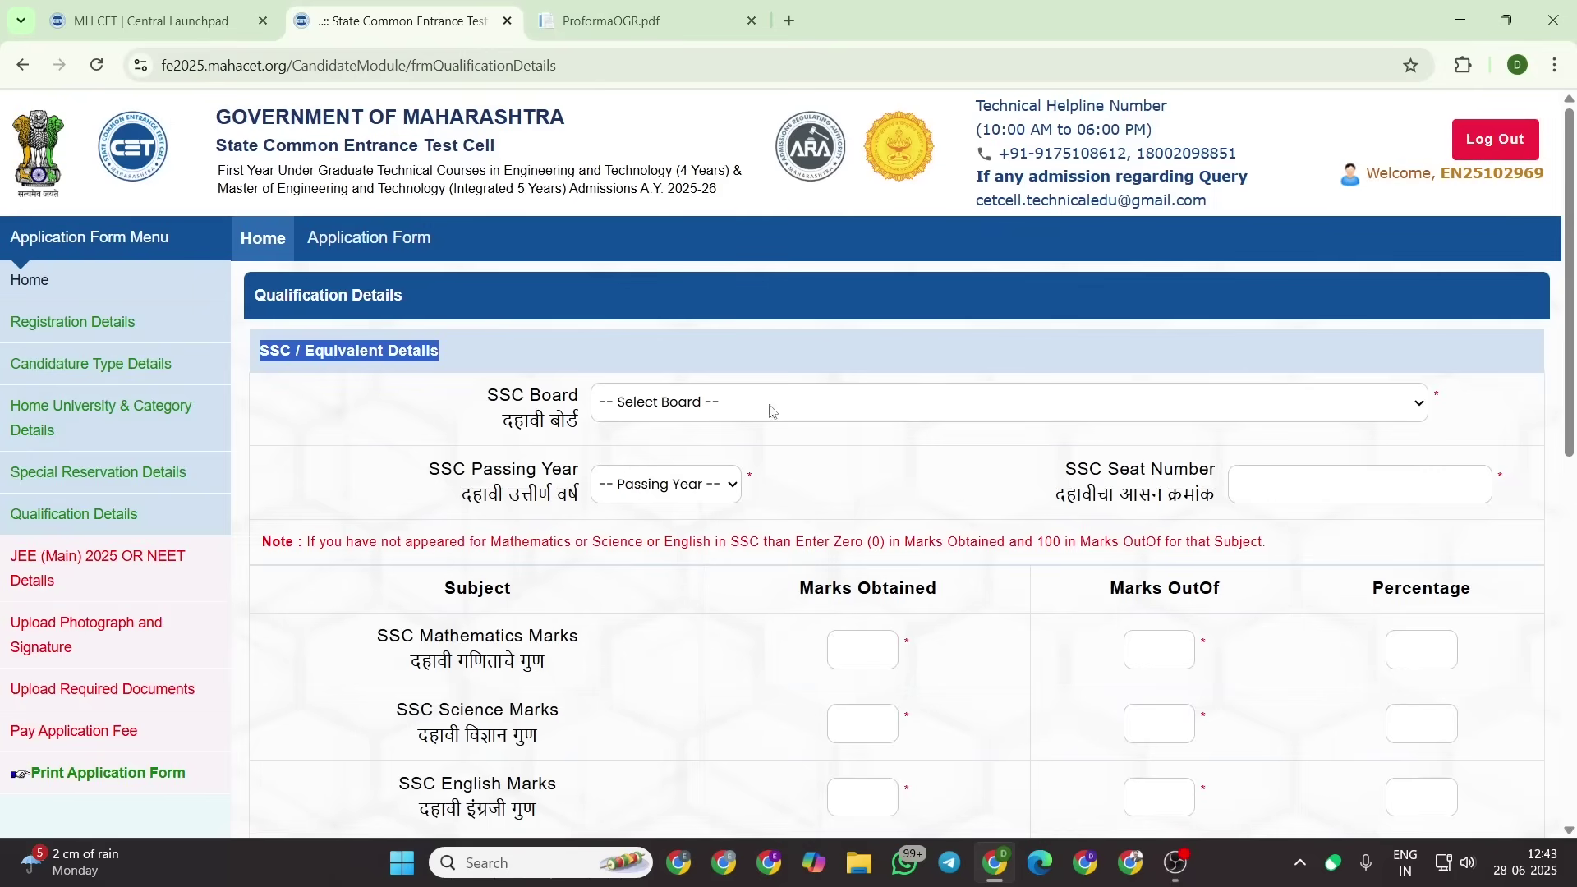
click(1345, 497)
scroll(908, 394, down, 5)
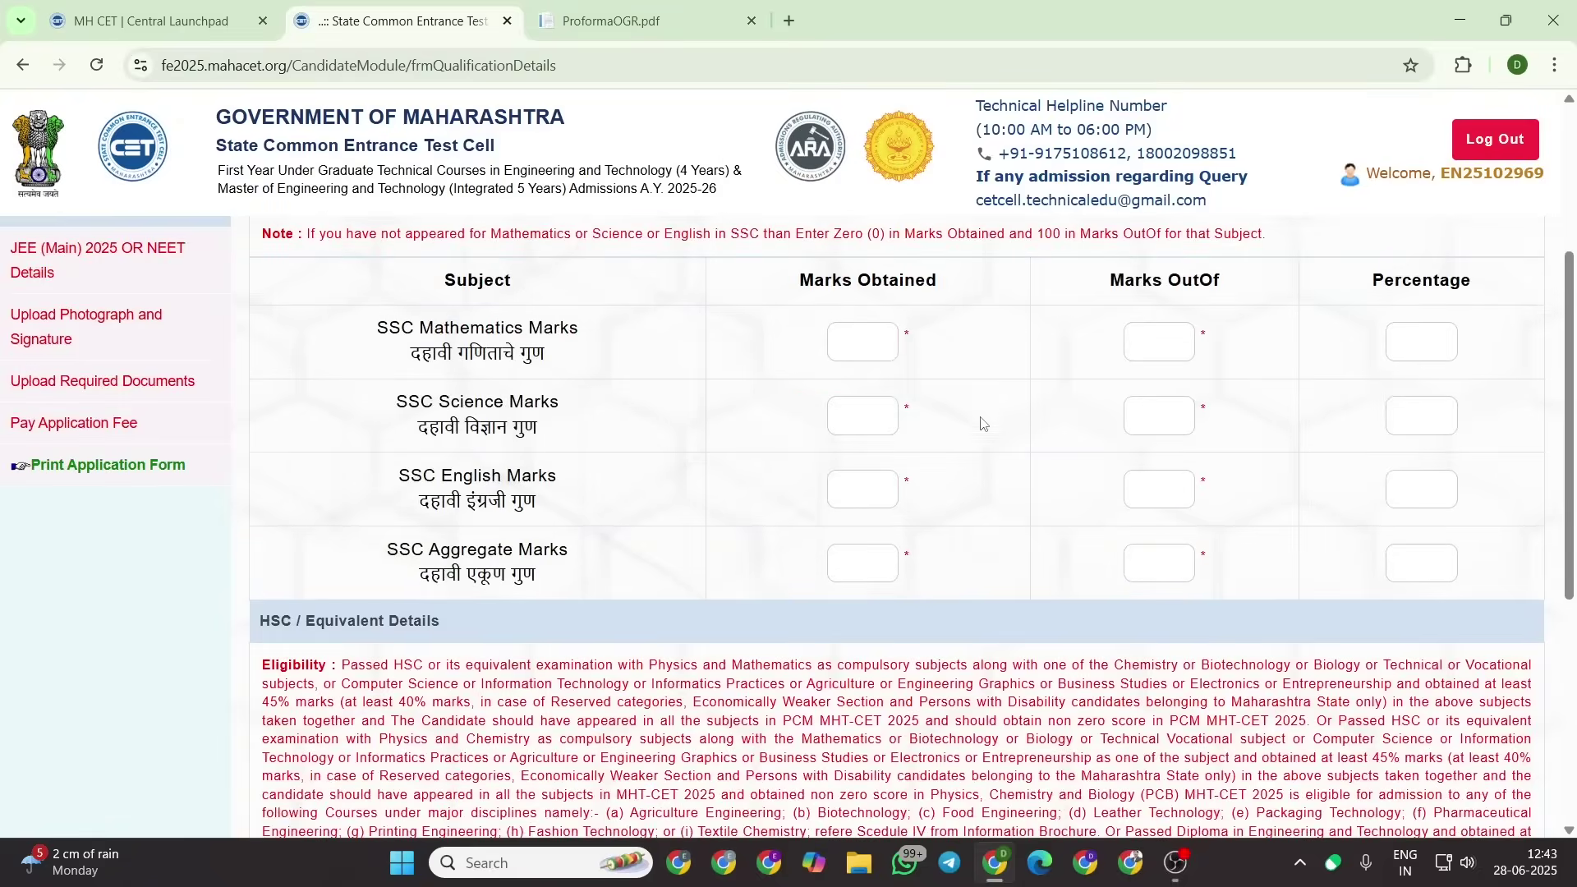
scroll(990, 376, up, 5)
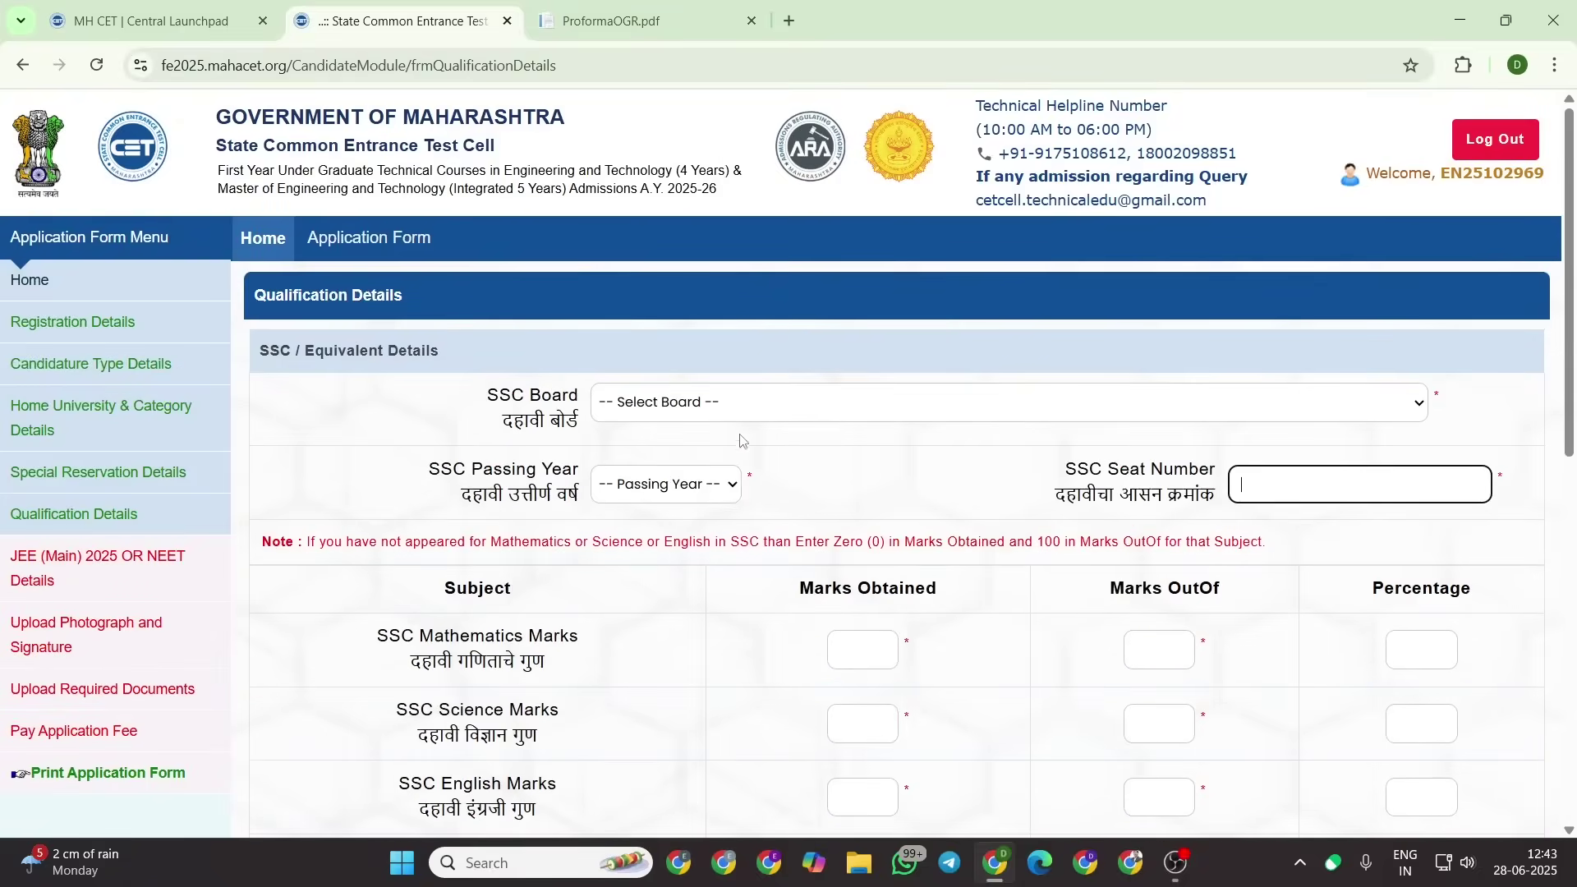
click(739, 403)
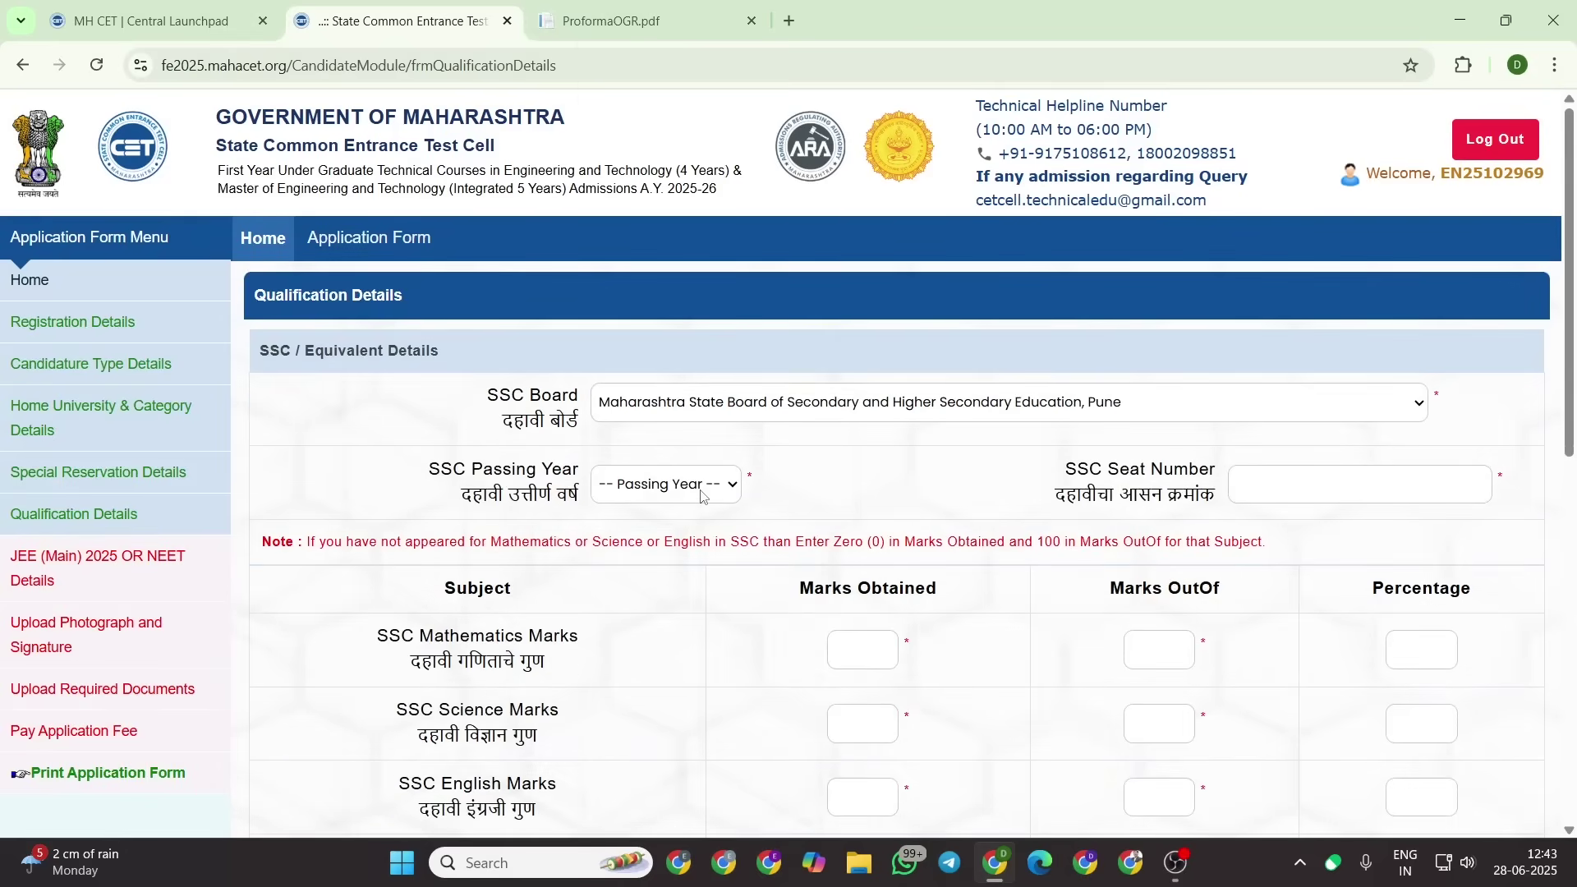
Choose 2023 as the SSC passing year.
click(703, 496)
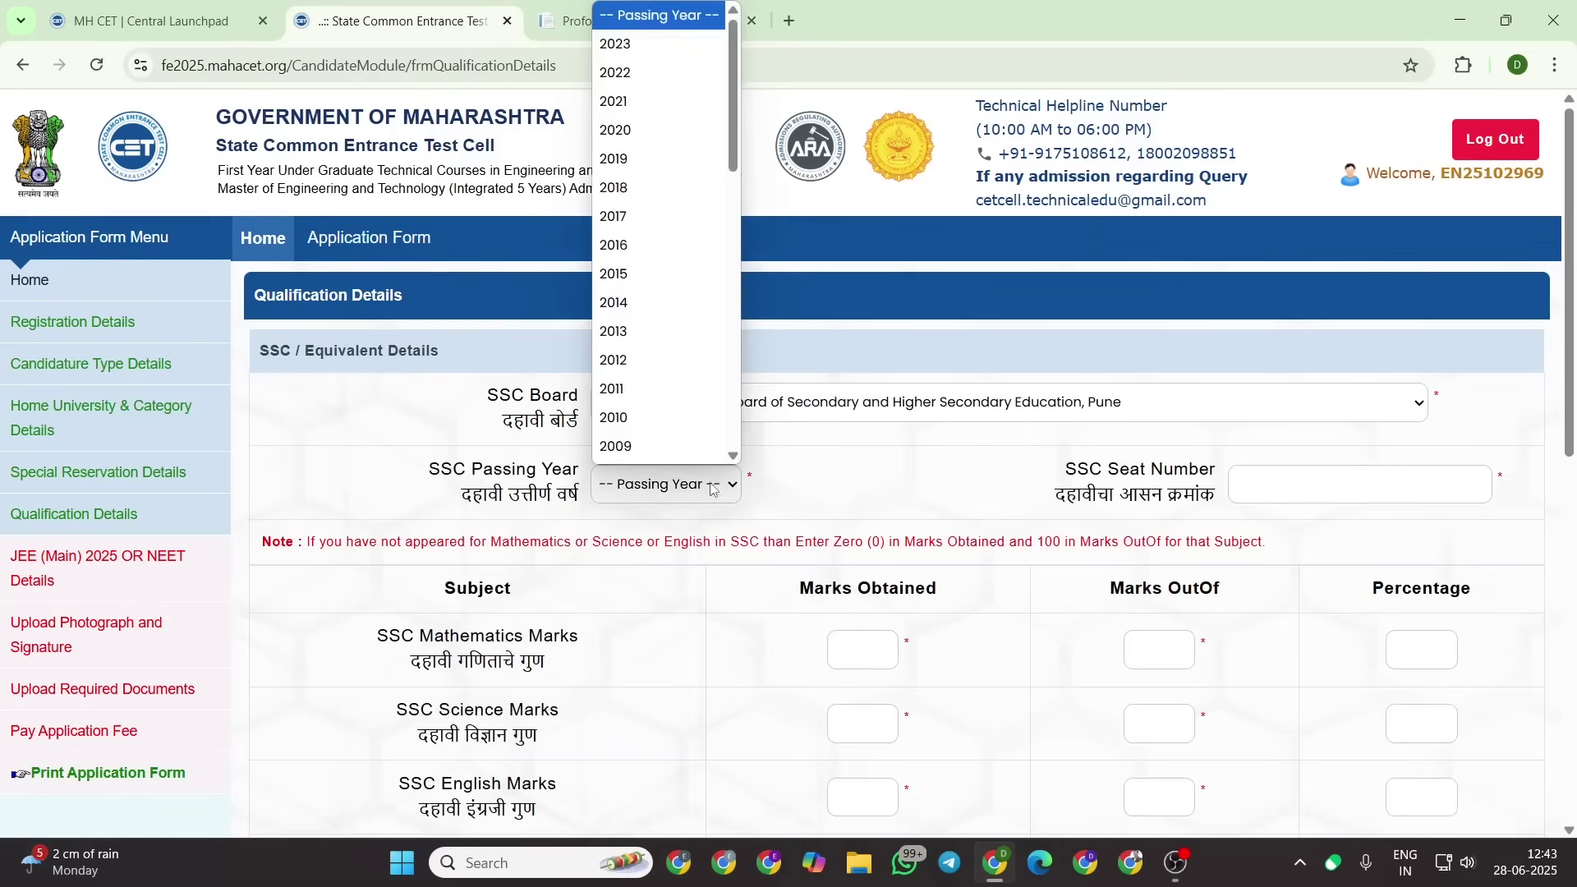
click(929, 409)
scroll(842, 575, down, 2)
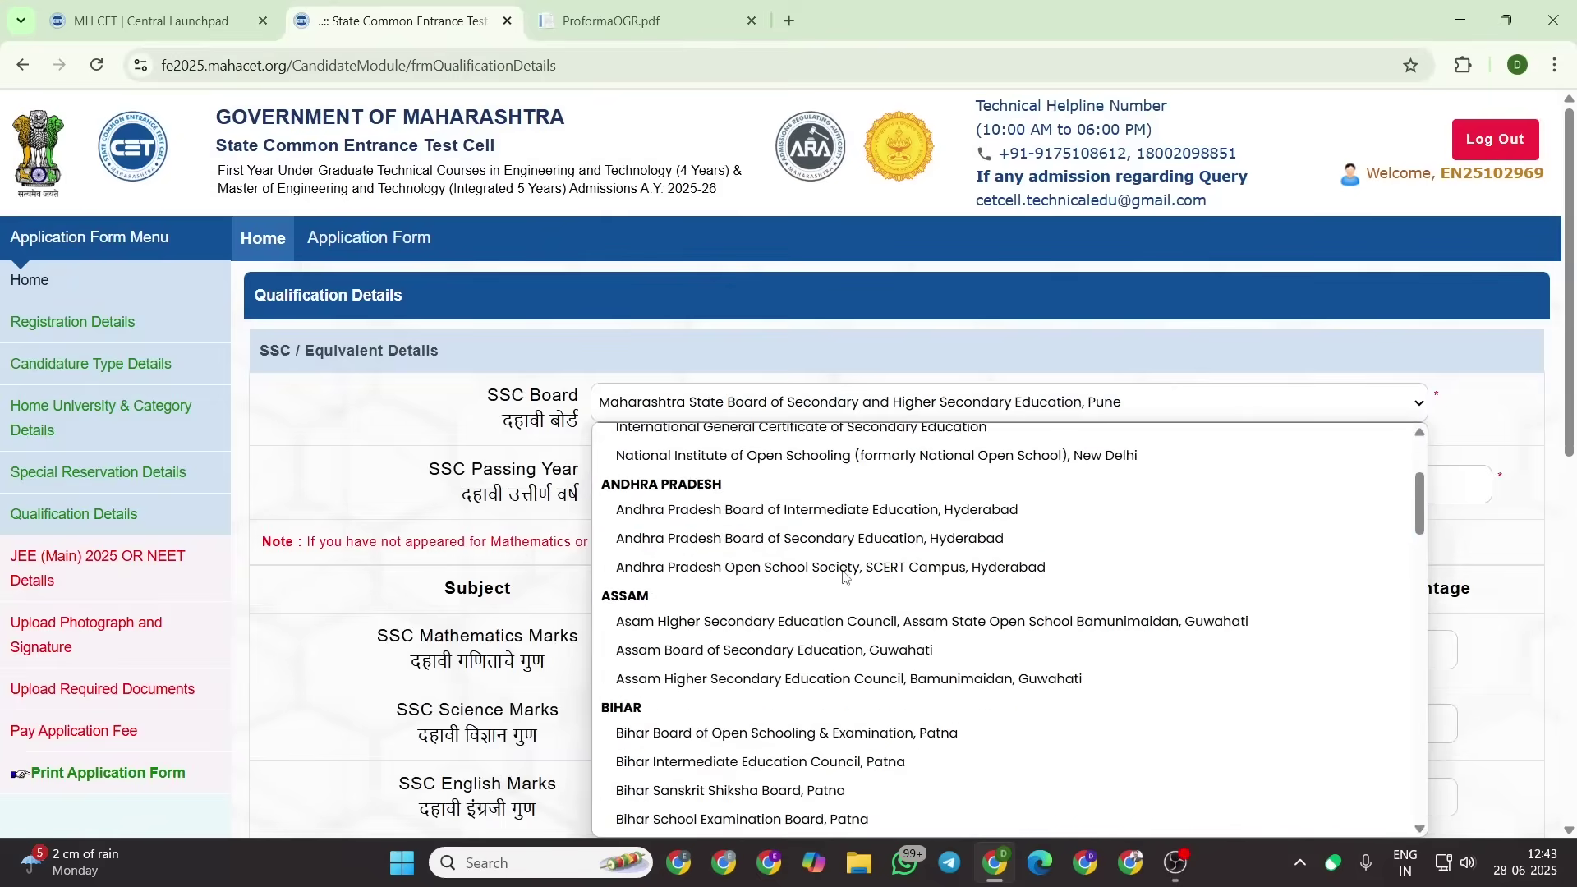
scroll(822, 575, up, 2)
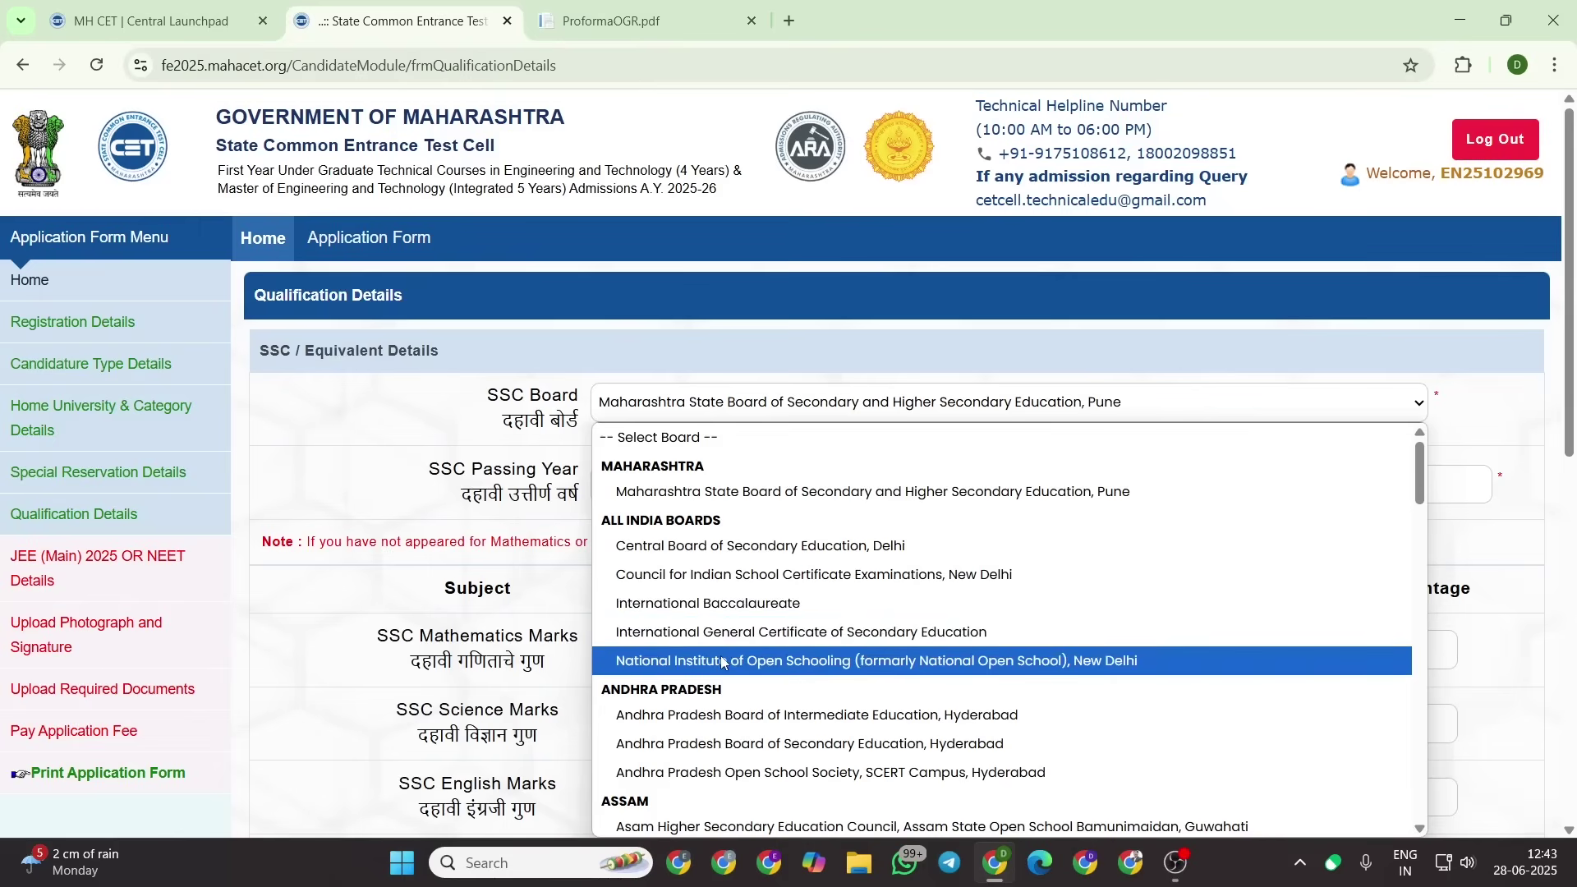
scroll(723, 662, down, 15)
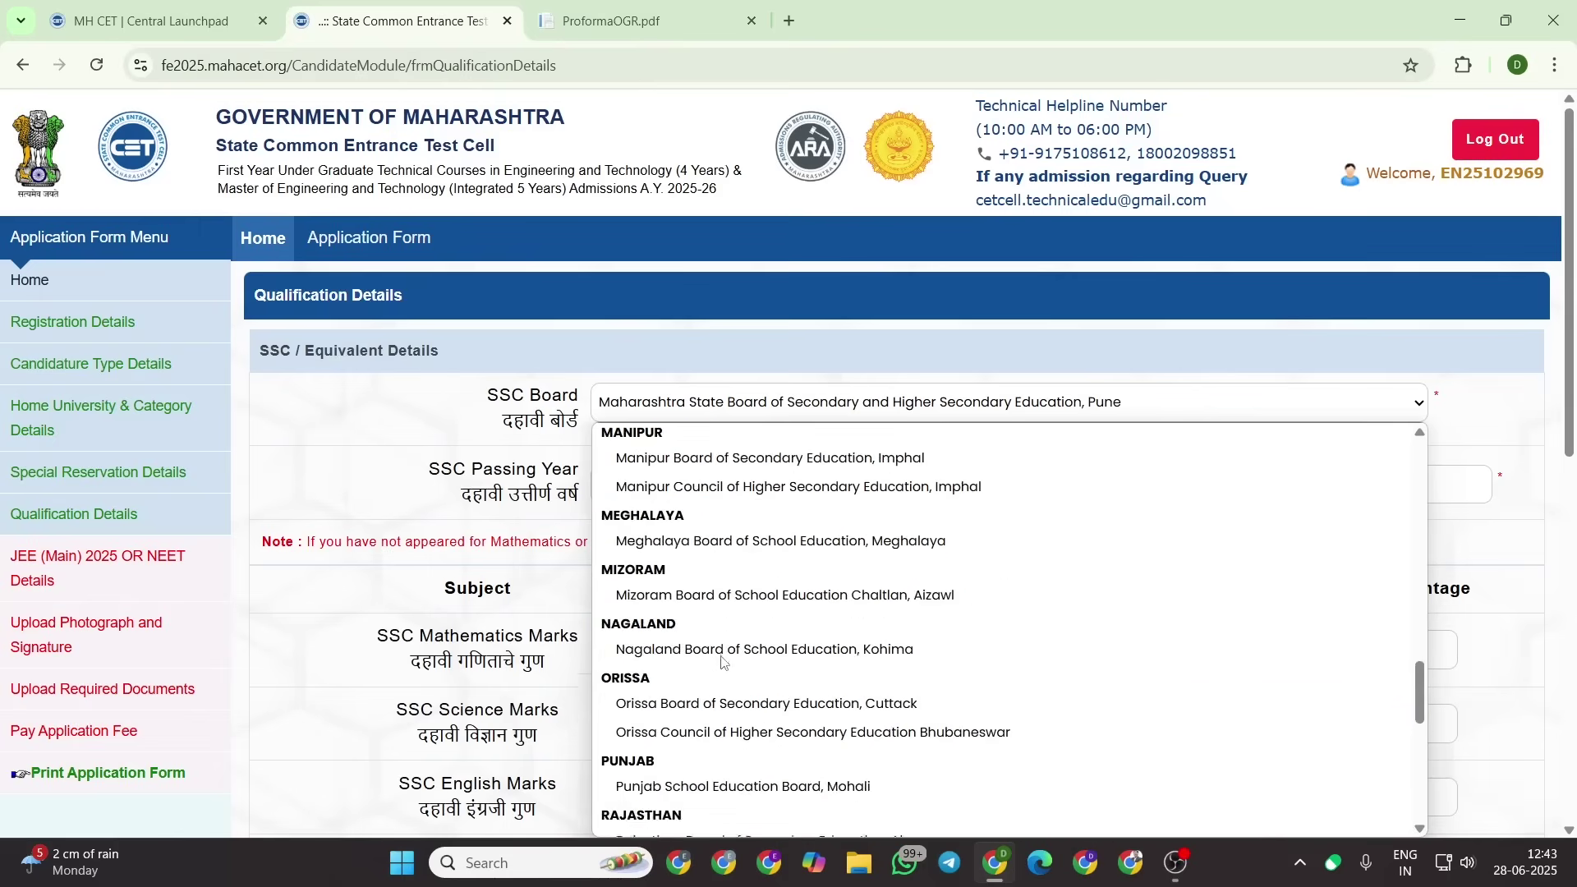
click(491, 460)
click(731, 491)
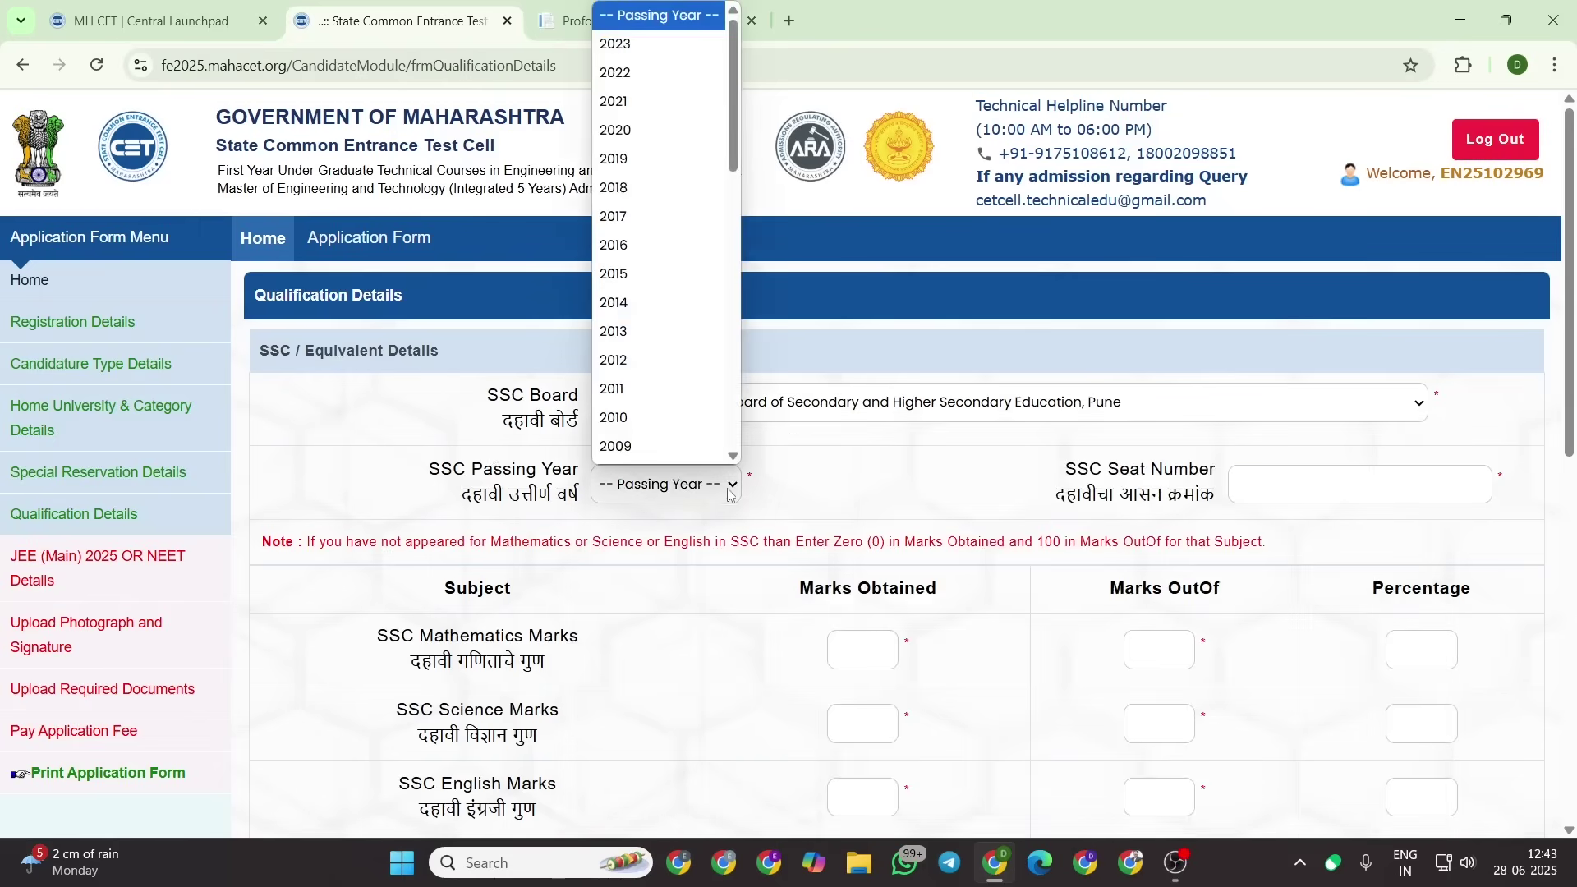
scroll(714, 458, down, 10)
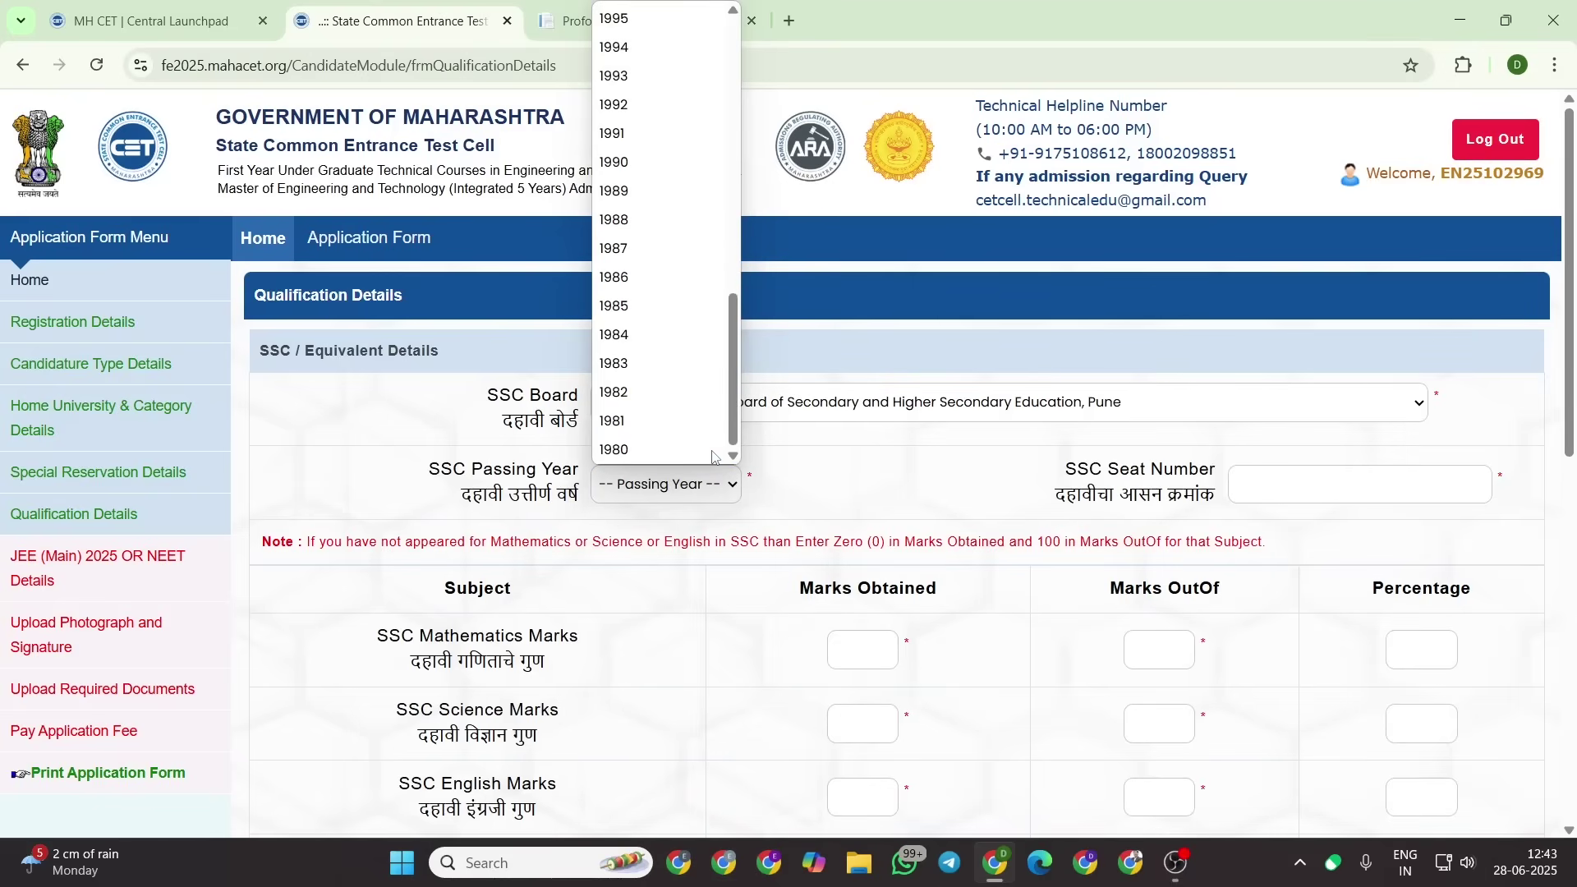
scroll(707, 435, up, 10)
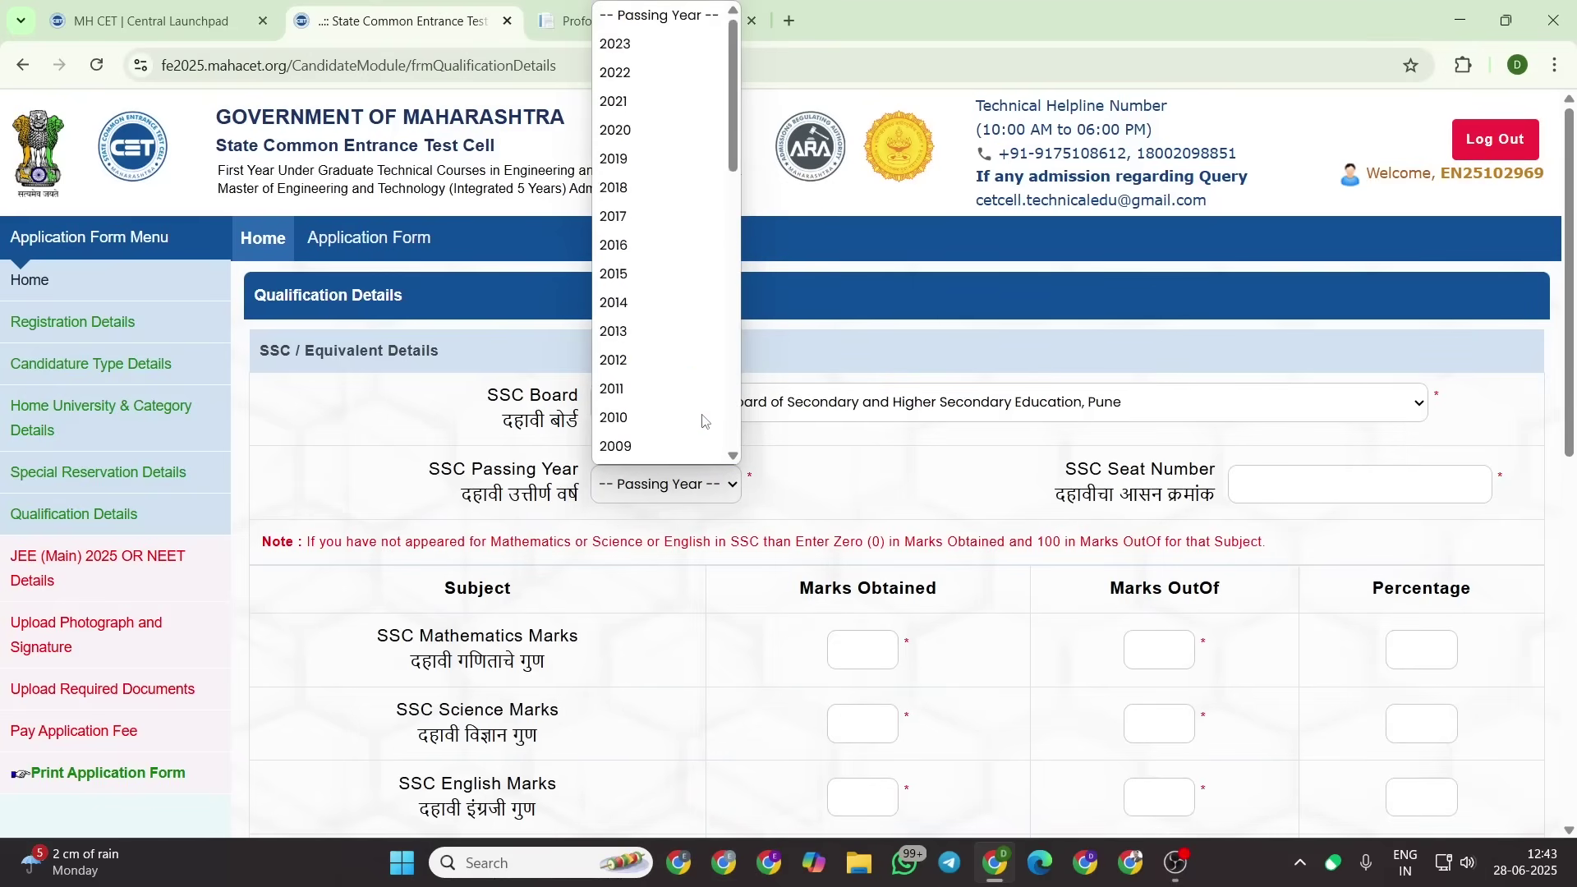
click(649, 45)
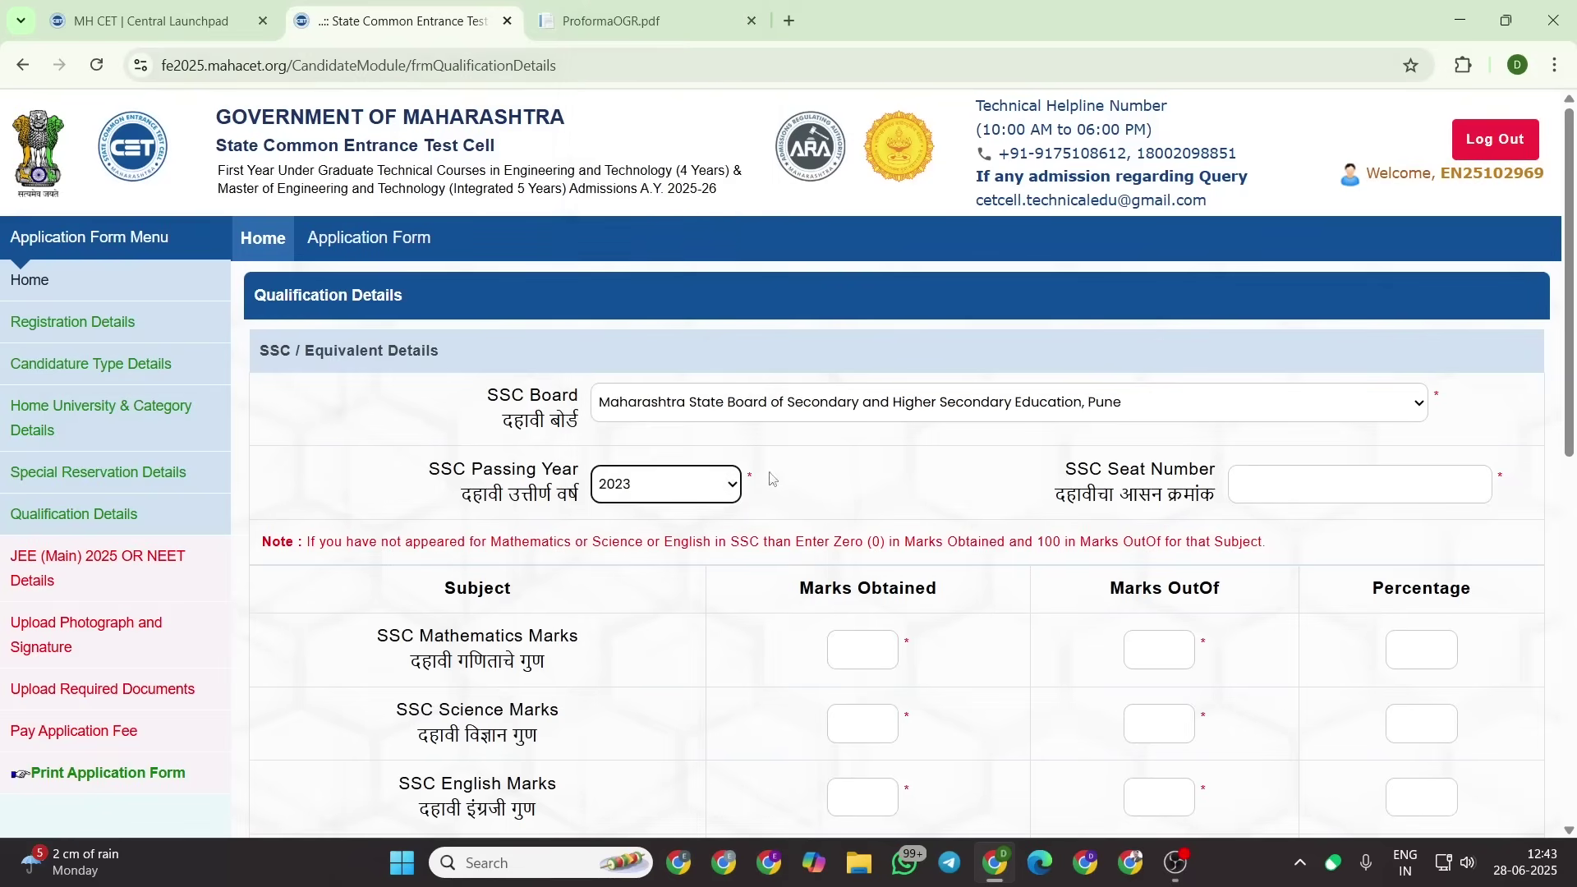
click(1325, 502)
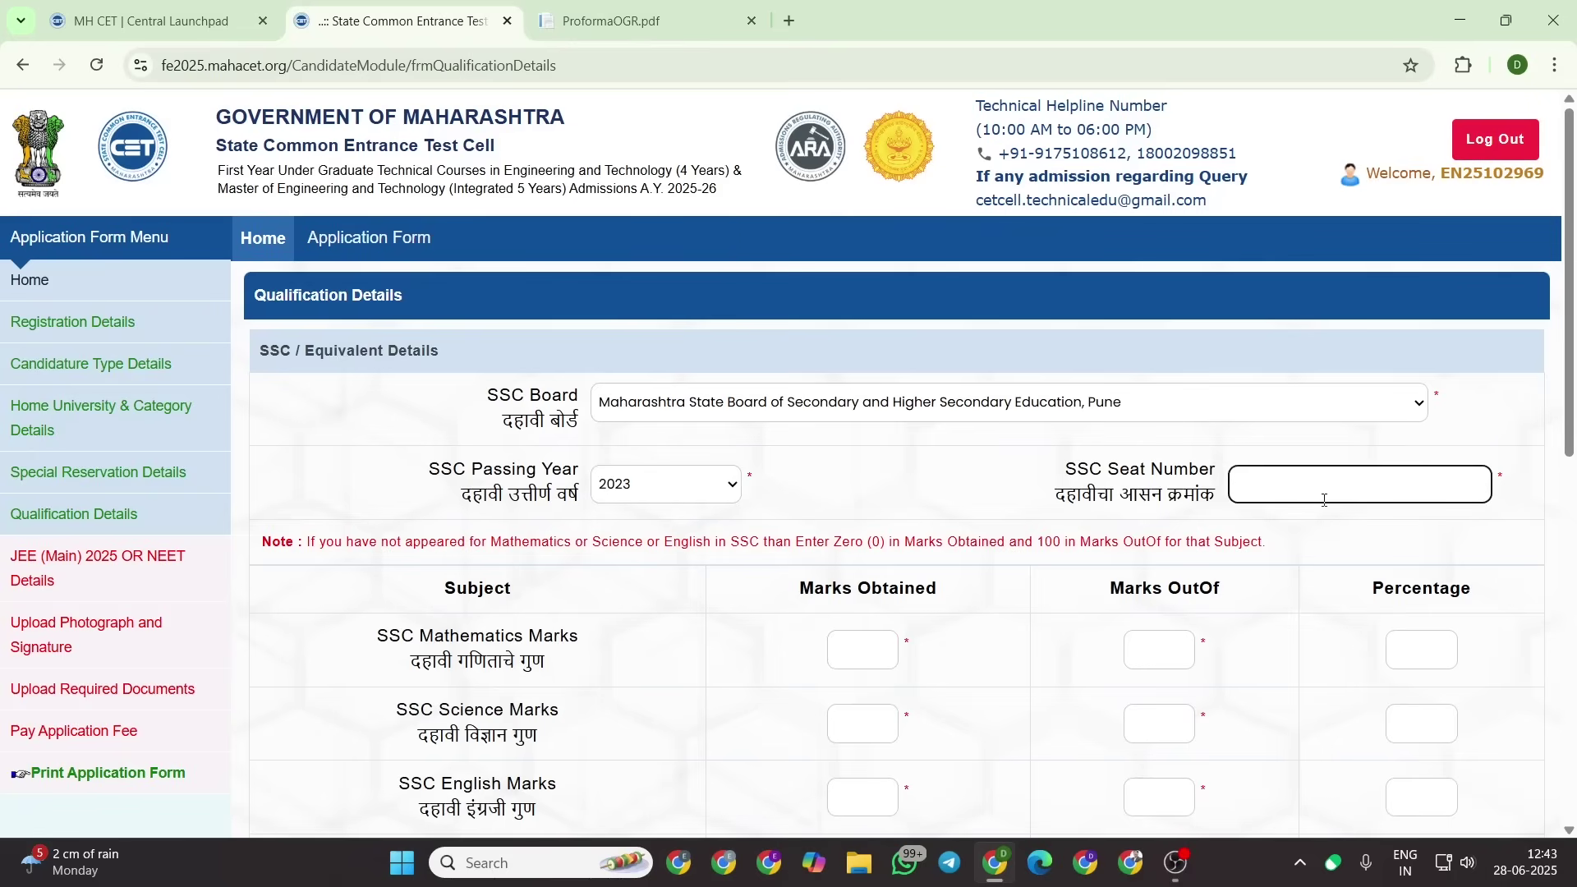
Enter the candidate's SSC seat number, correcting a mistyped character.
click(1084, 514)
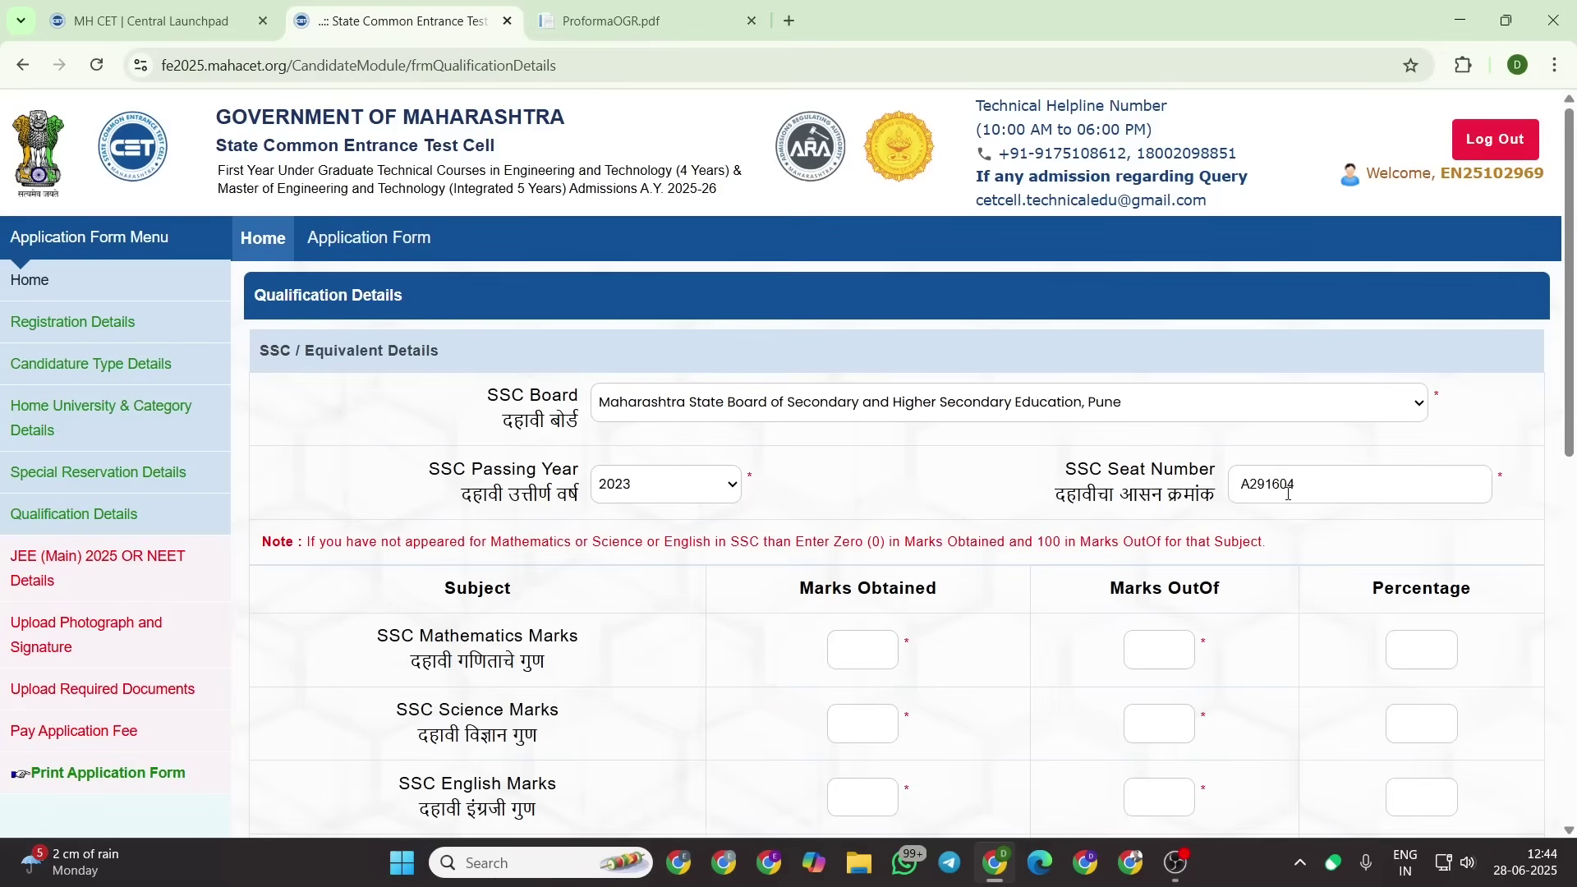
scroll(1295, 499, down, 3)
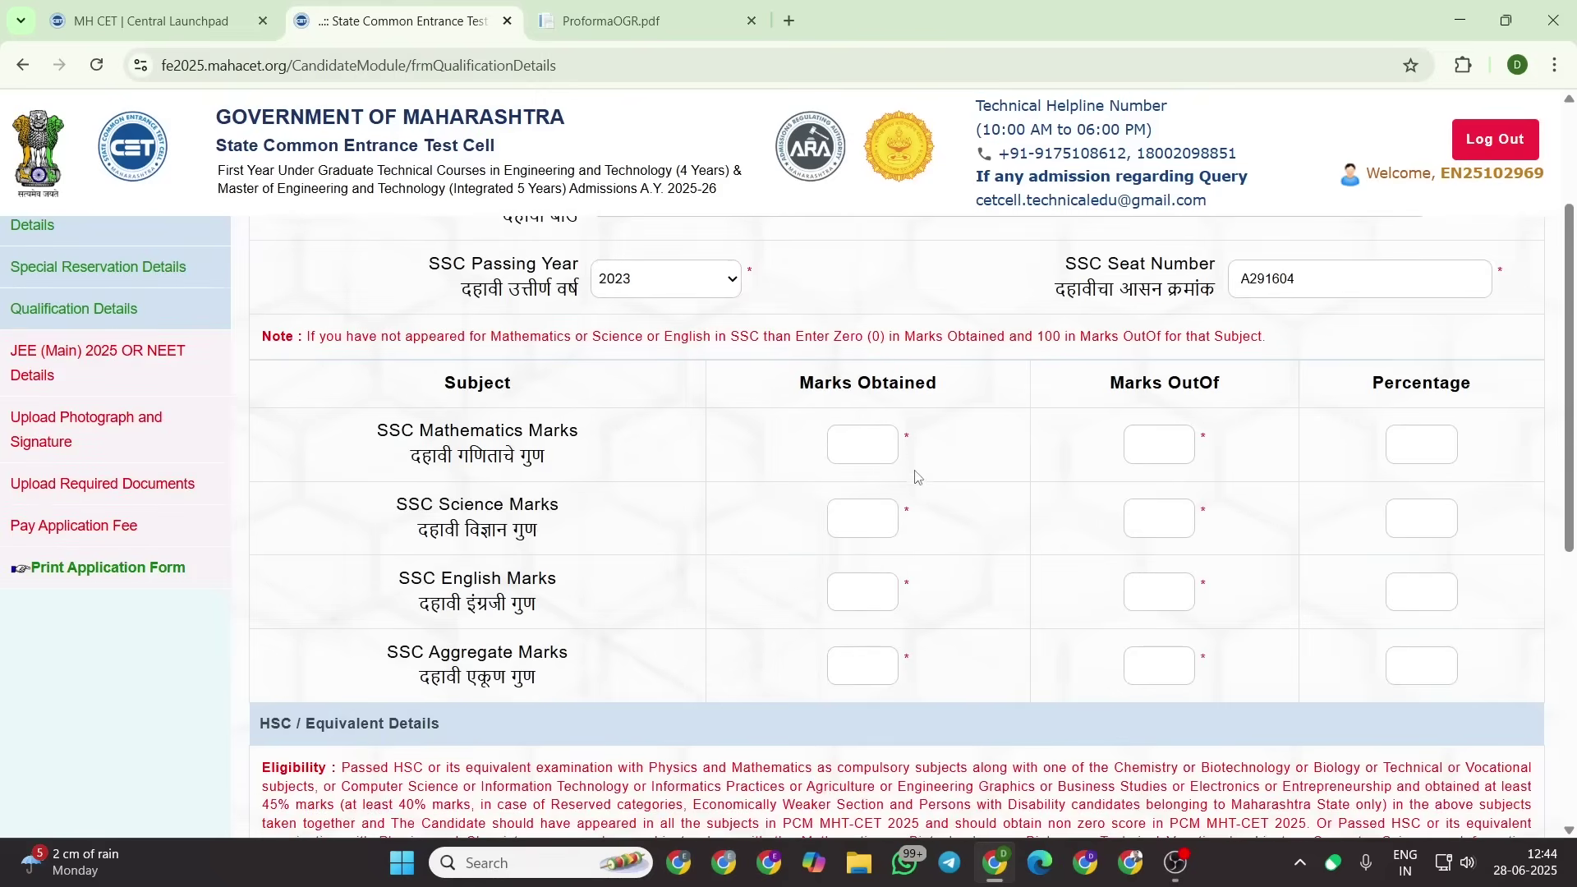
Enter SSC Mathematics marks 91/100 and Science marks 83/100.
click(863, 448)
click(1156, 447)
click(853, 443)
text(91)
click(1151, 449)
text(100)
click(855, 519)
text(83)
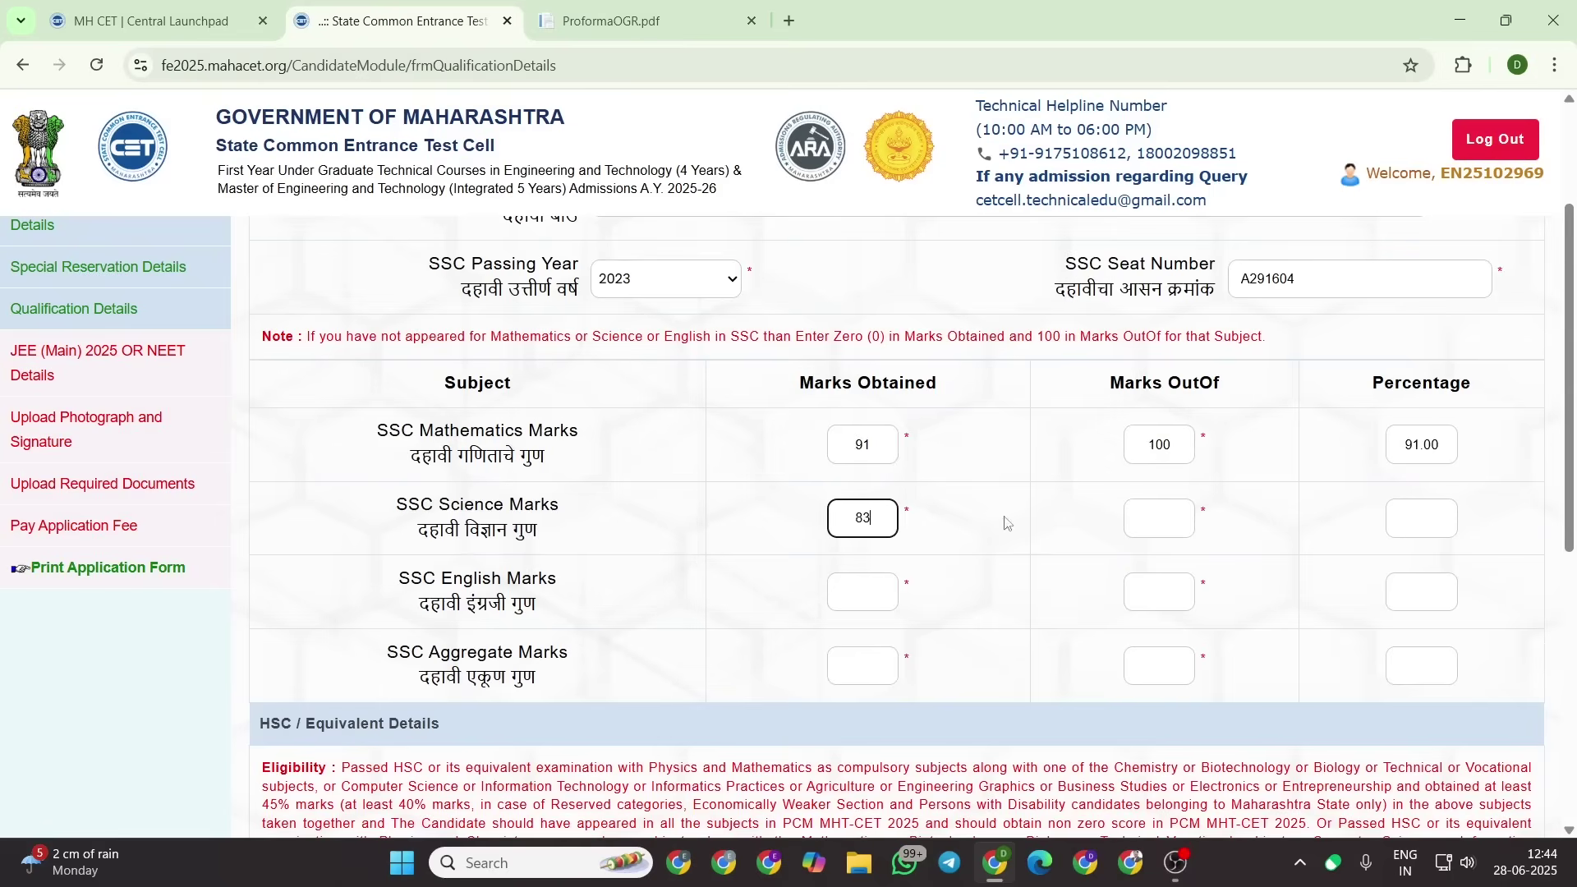
click(1194, 531)
text(1)
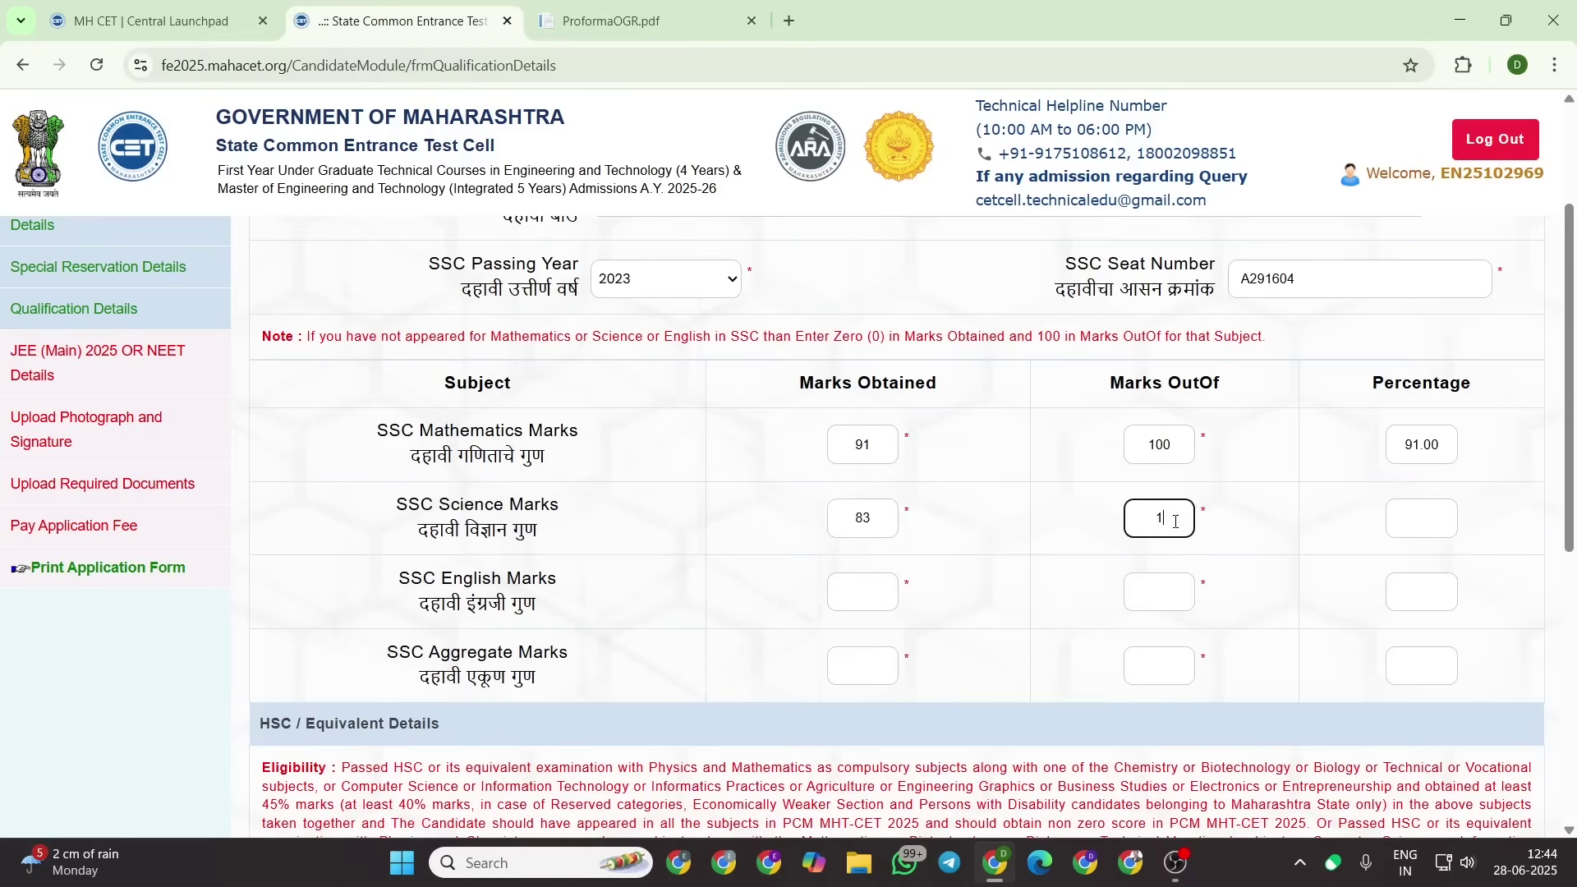
text(00)
Enter SSC English 67/100 and aggregate 404/500, giving 80.80%.
click(846, 582)
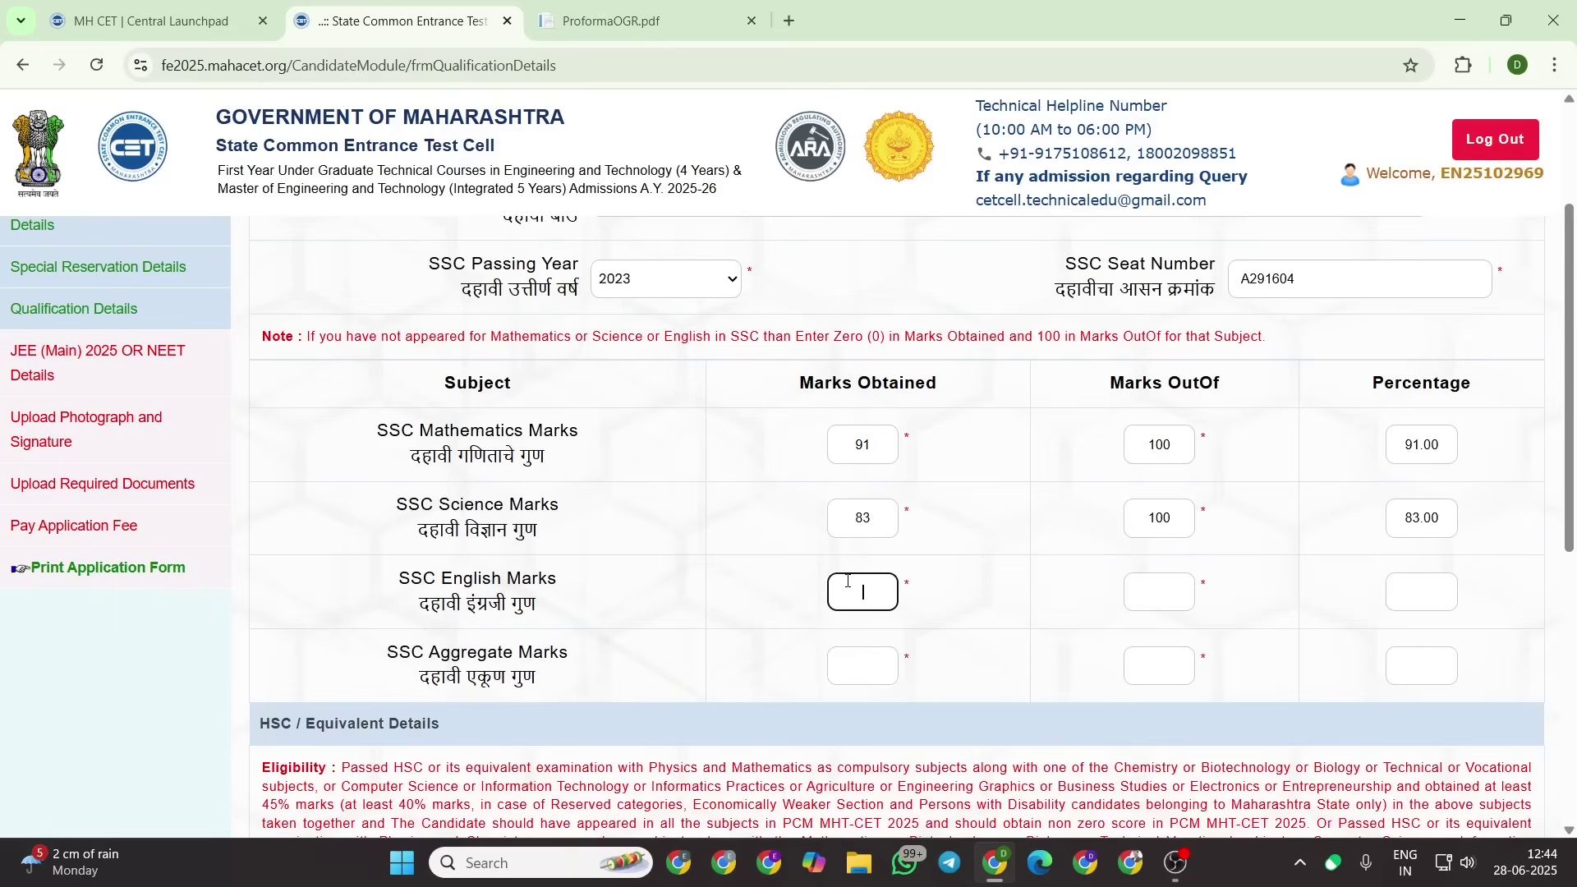
text(67)
click(1141, 583)
text(1)
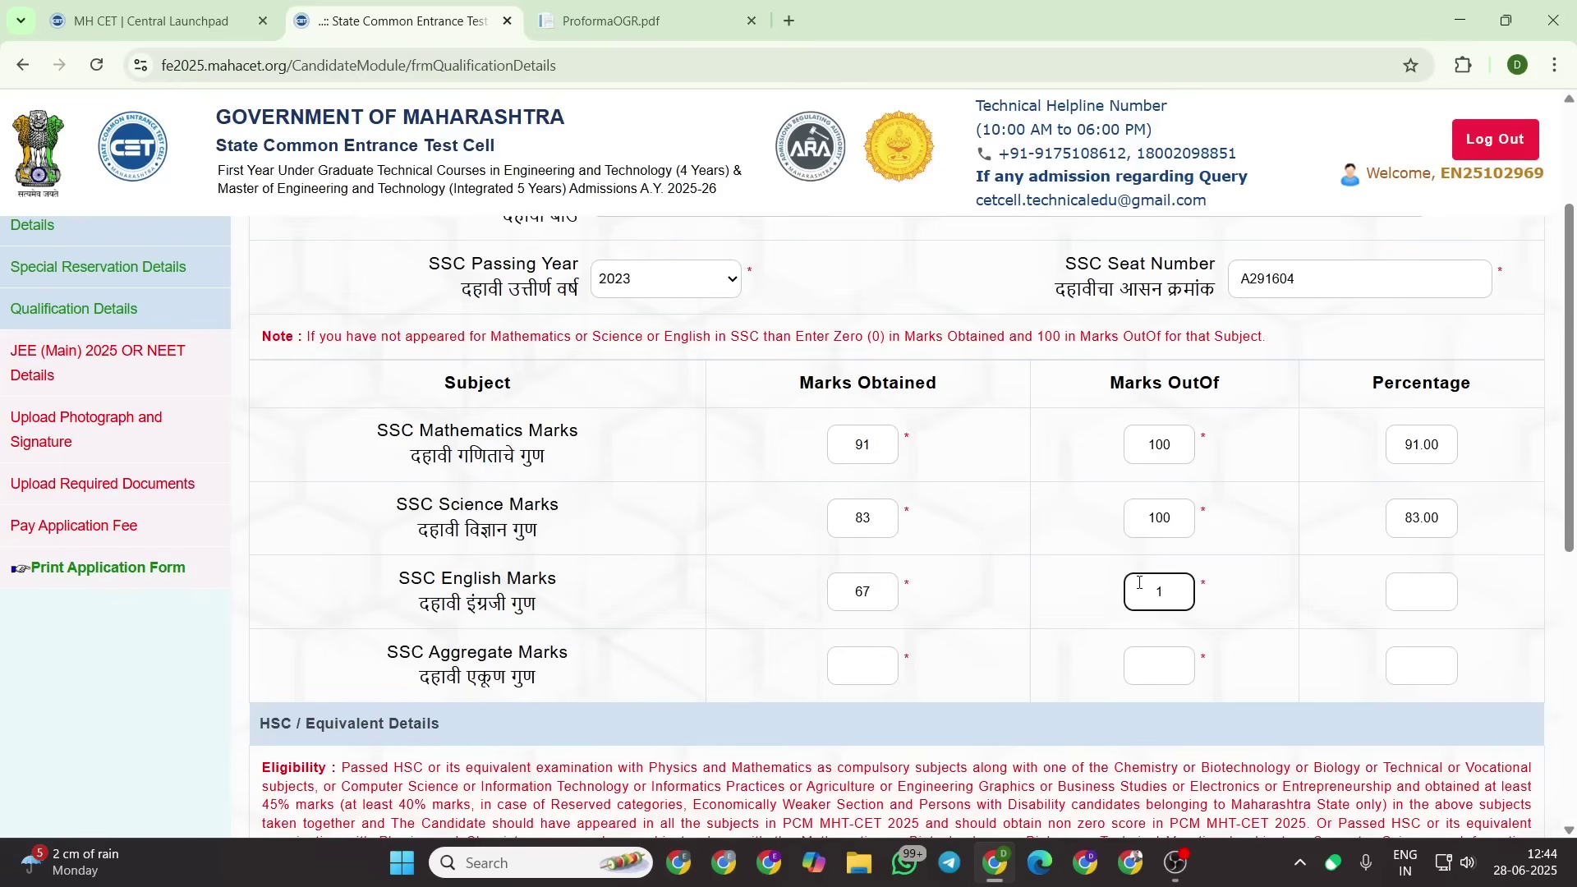
text(00)
click(832, 669)
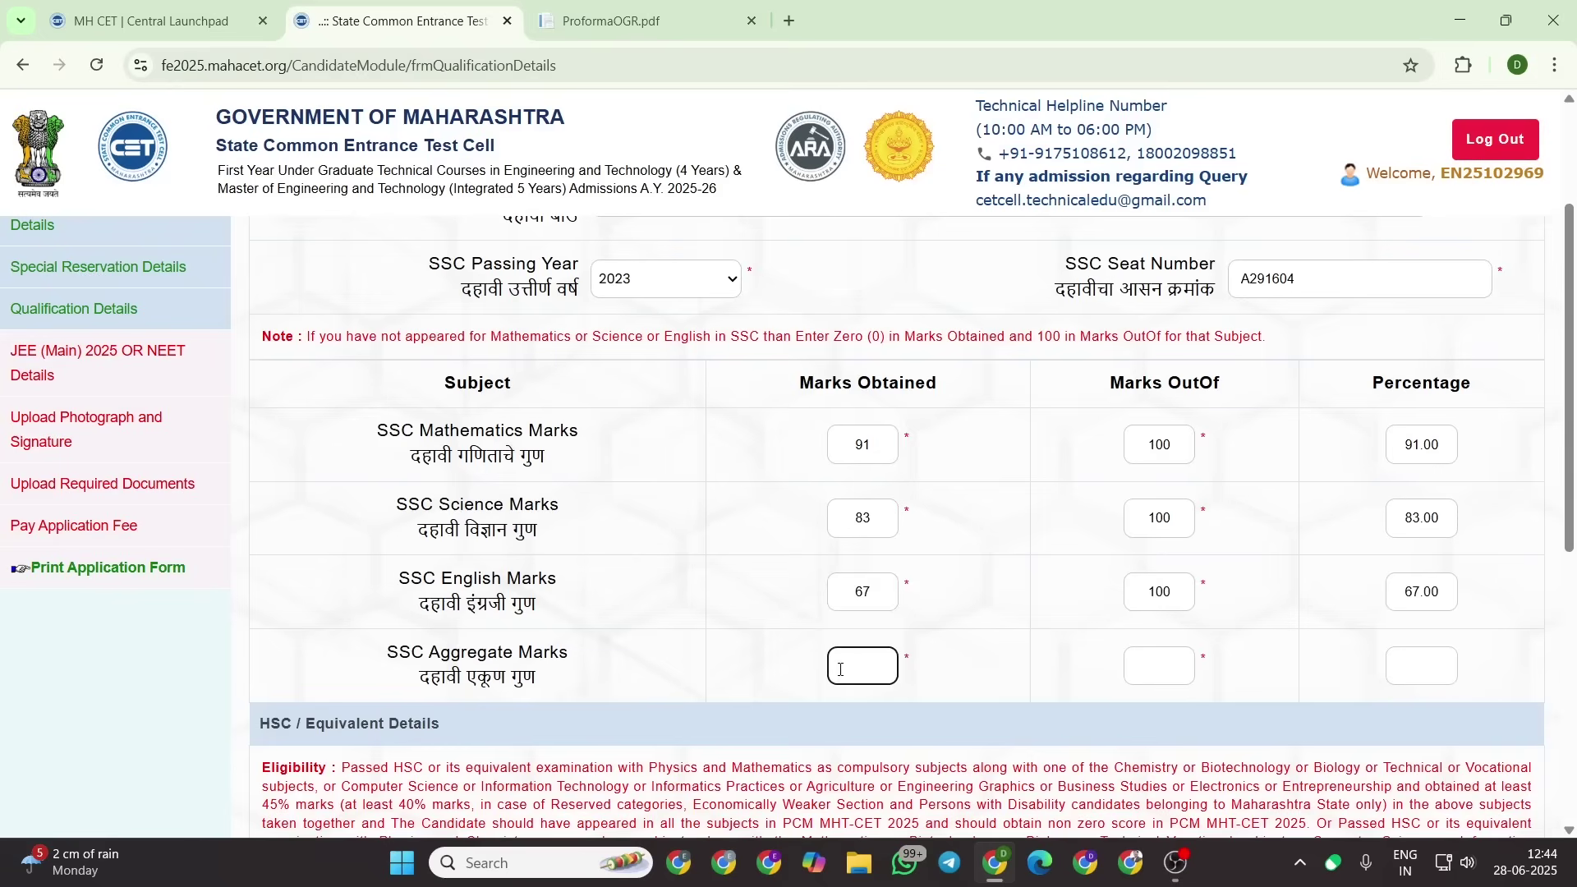
text(404)
click(1161, 661)
text(500)
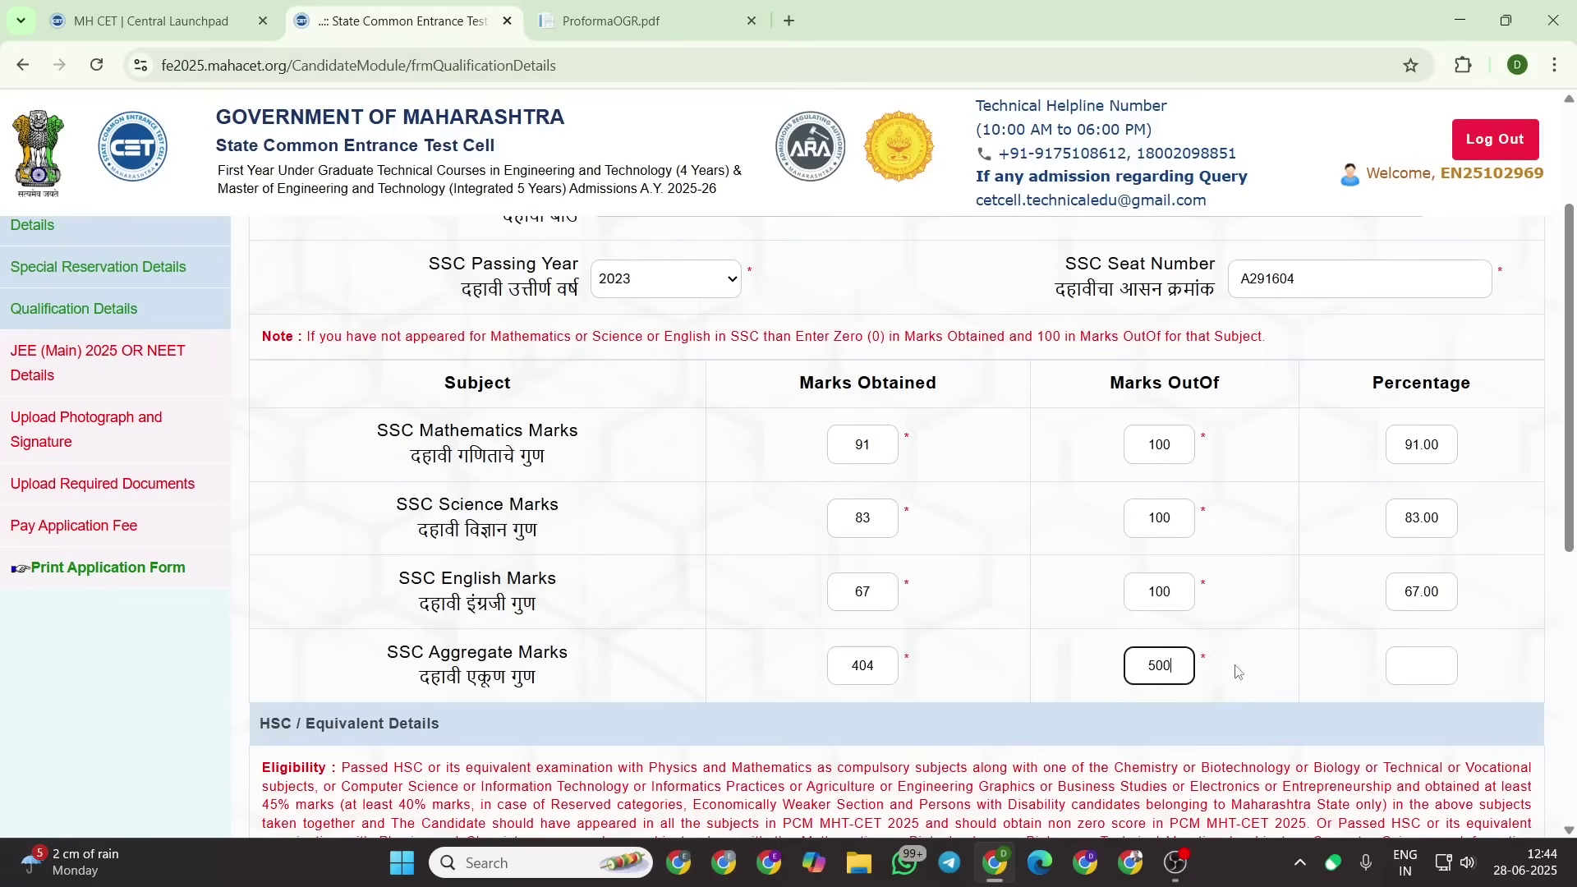
click(1245, 673)
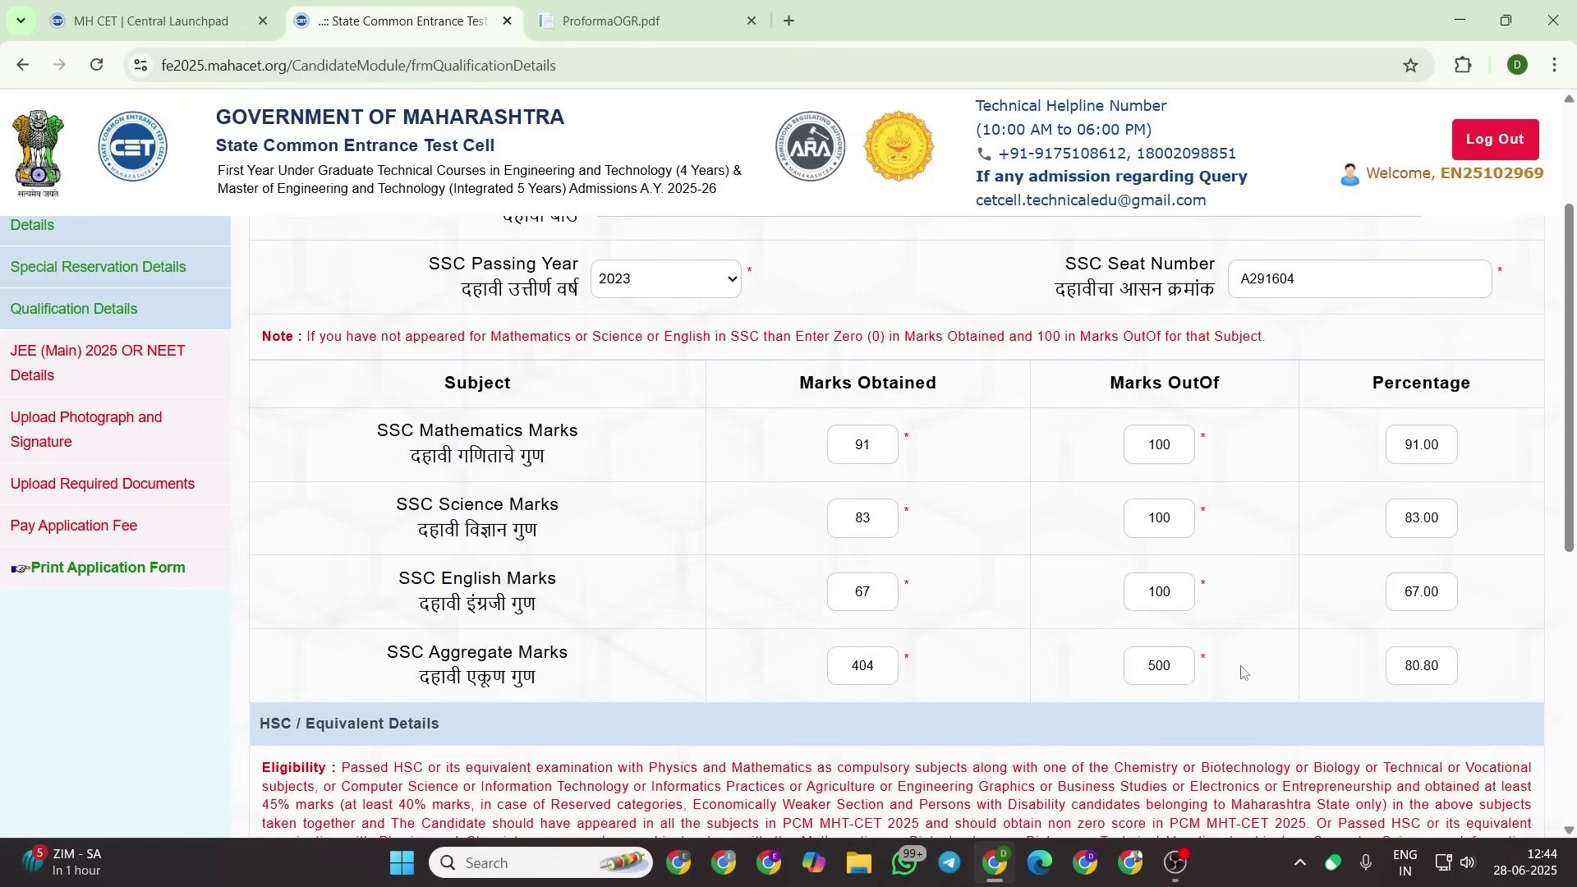
scroll(1244, 672, down, 2)
scroll(1257, 675, up, 3)
scroll(1265, 678, down, 5)
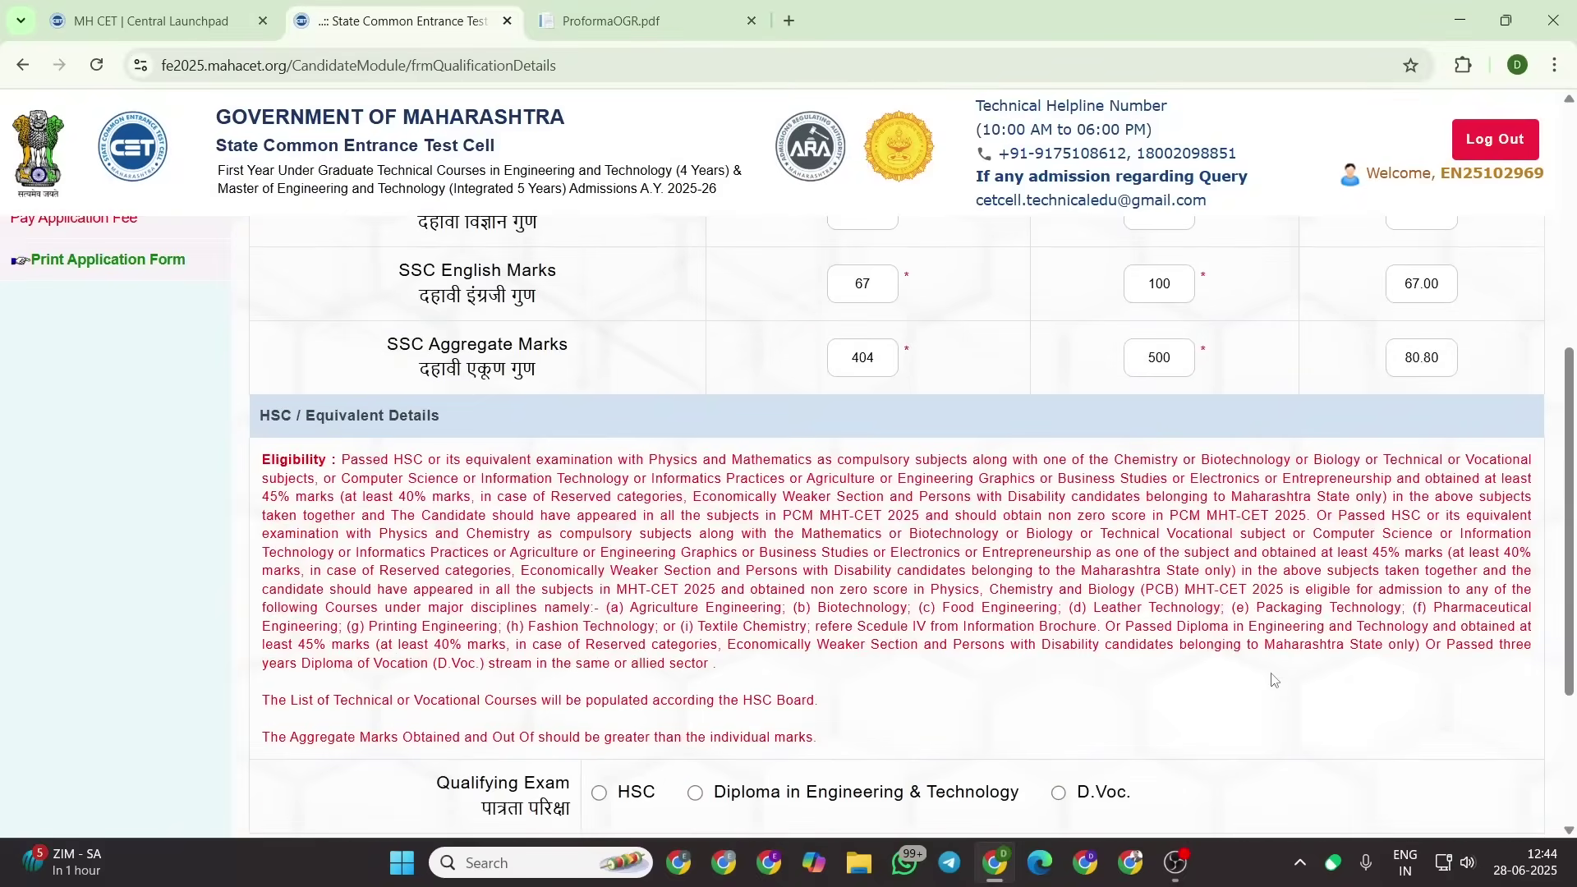
scroll(1274, 678, down, 3)
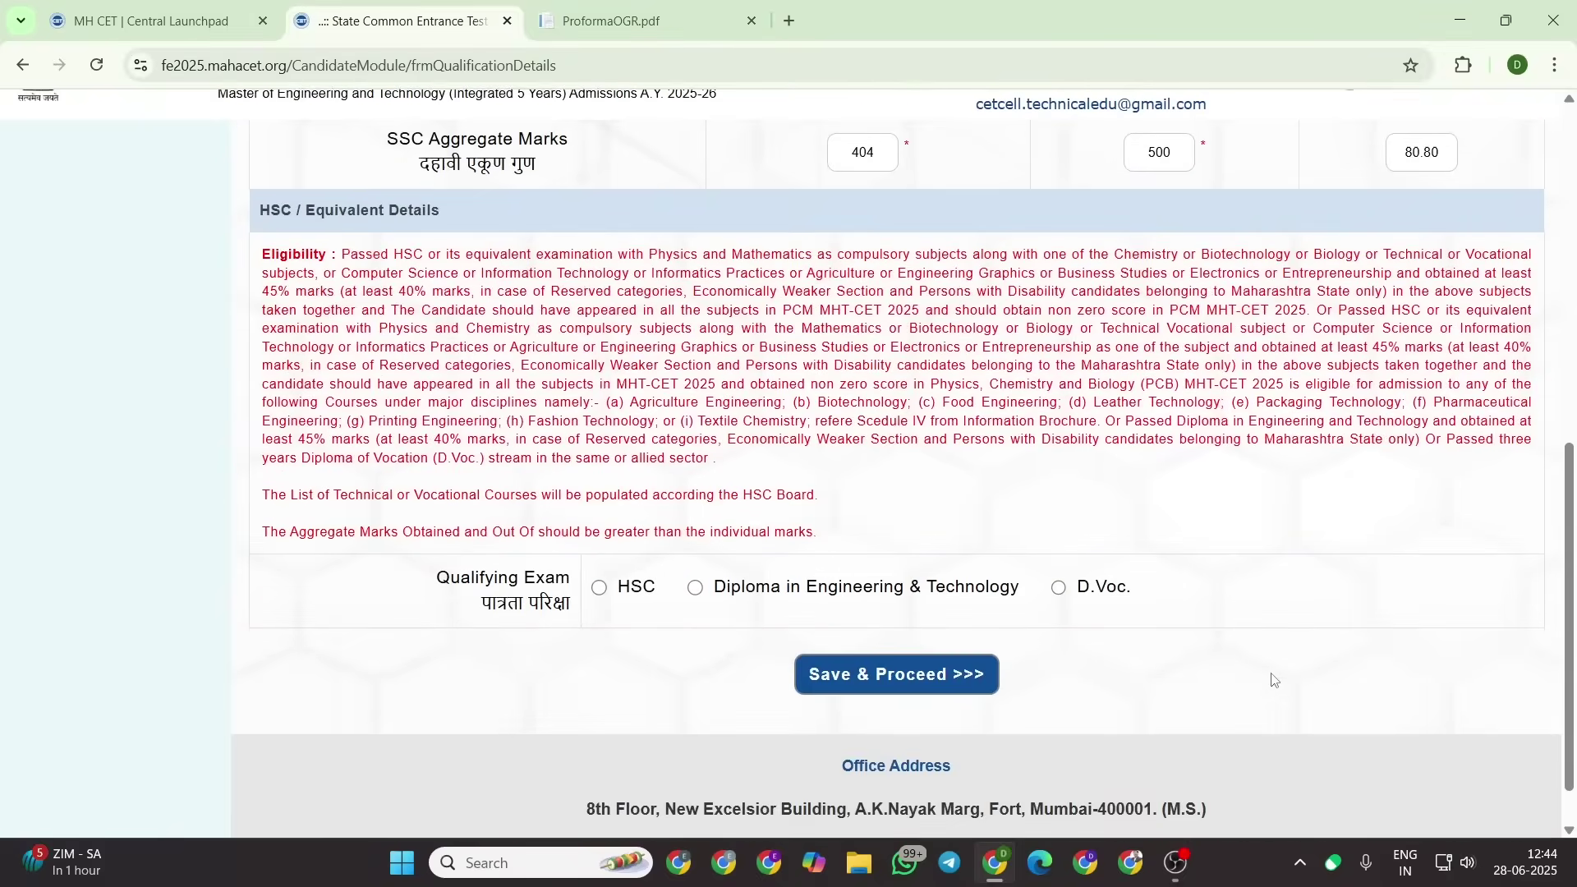
Select HSC as the qualifying exam and read through the Eligibility paragraph.
click(599, 588)
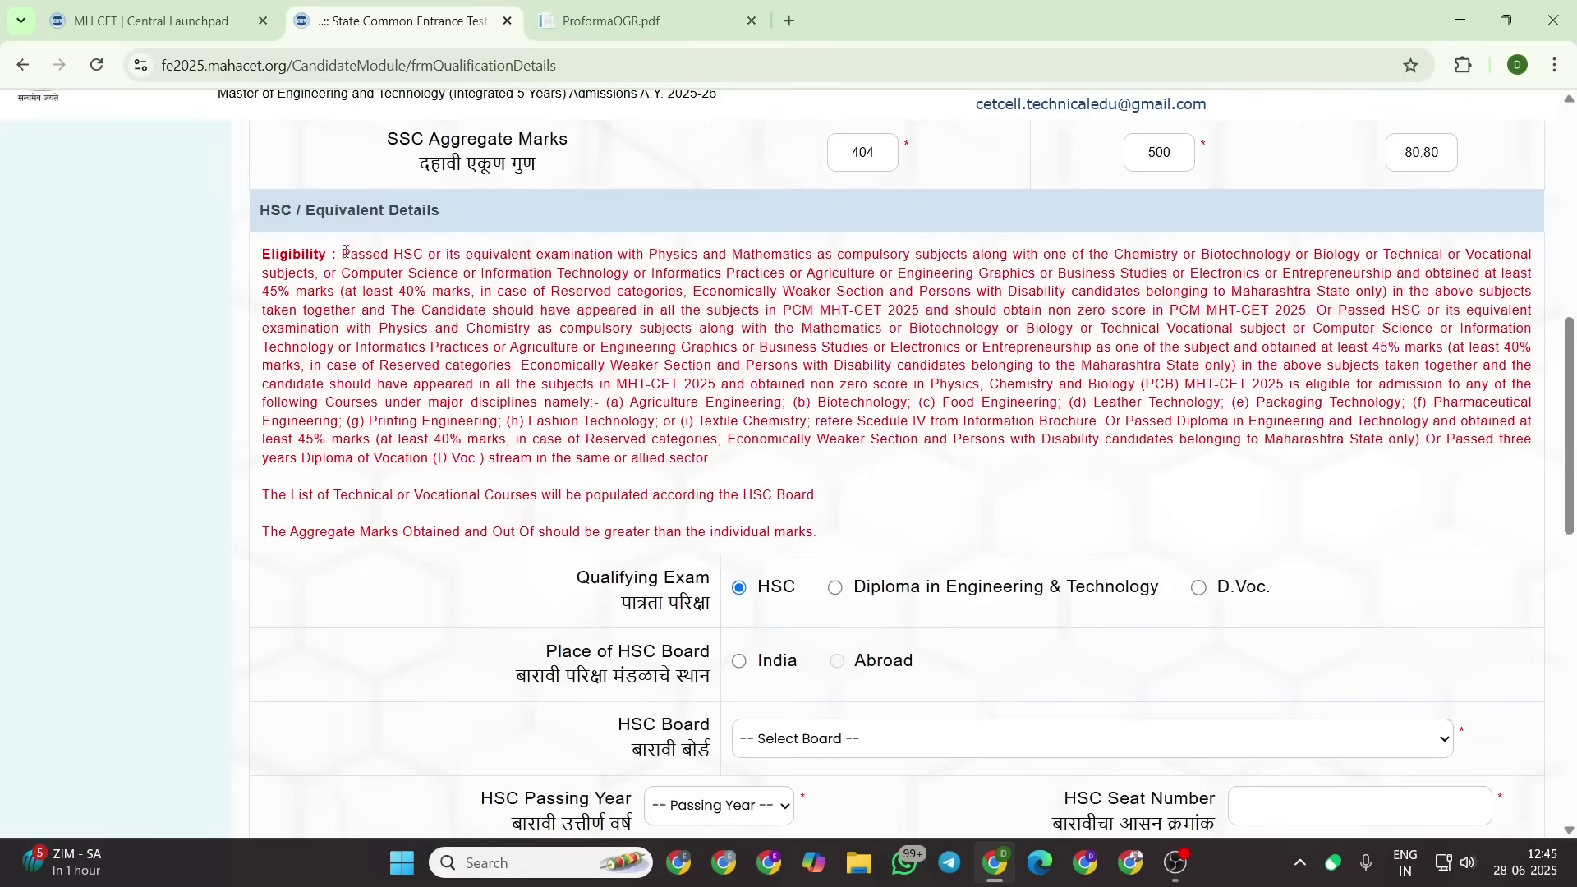
drag(343, 253, 723, 464)
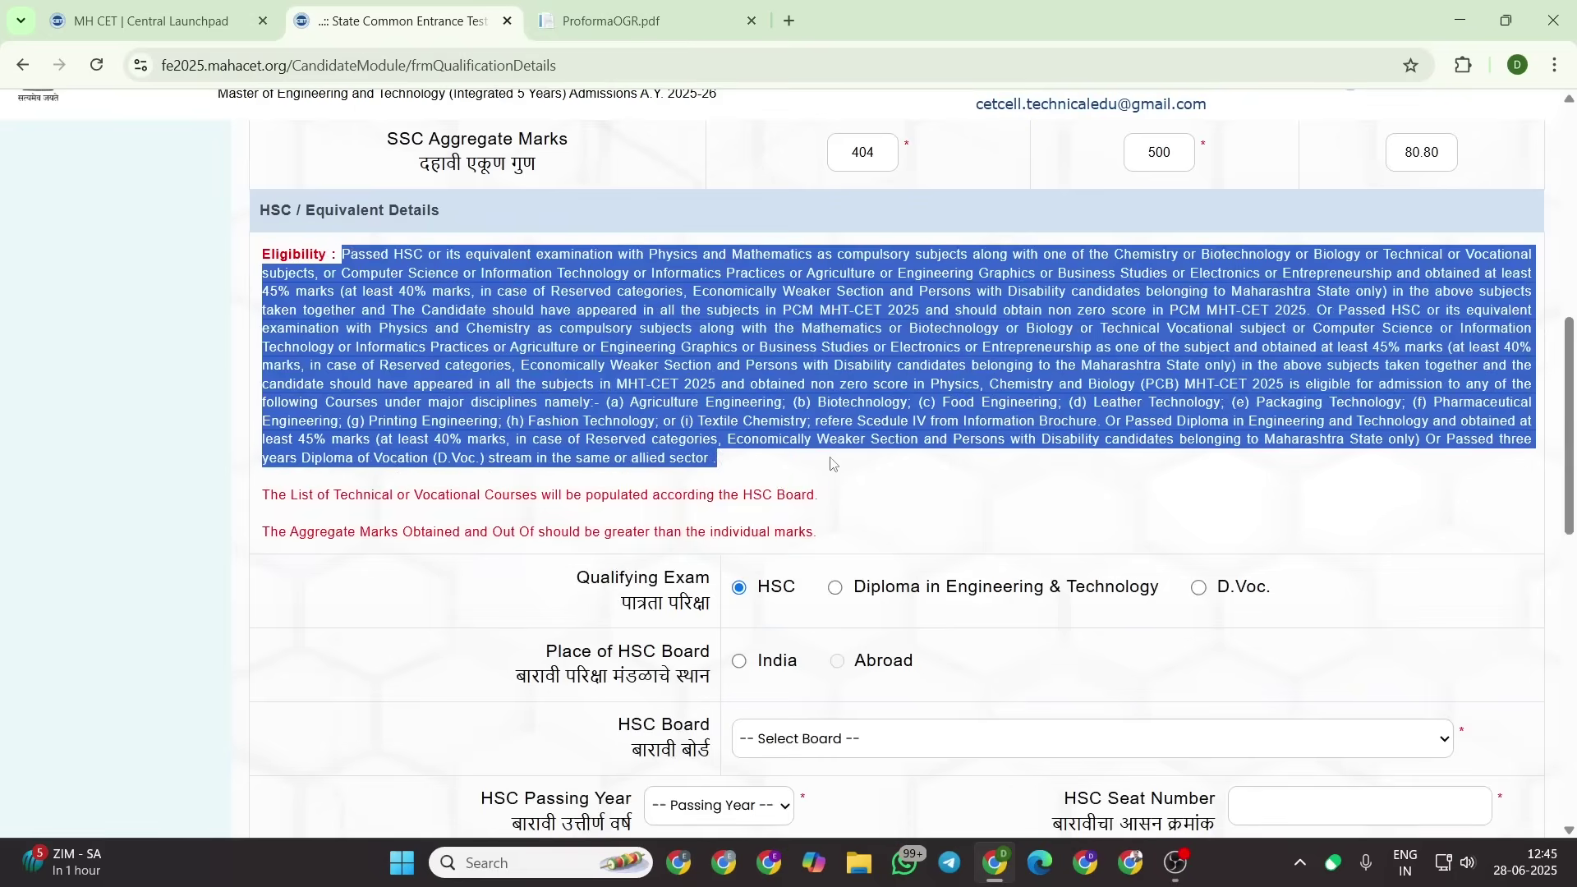
click(833, 463)
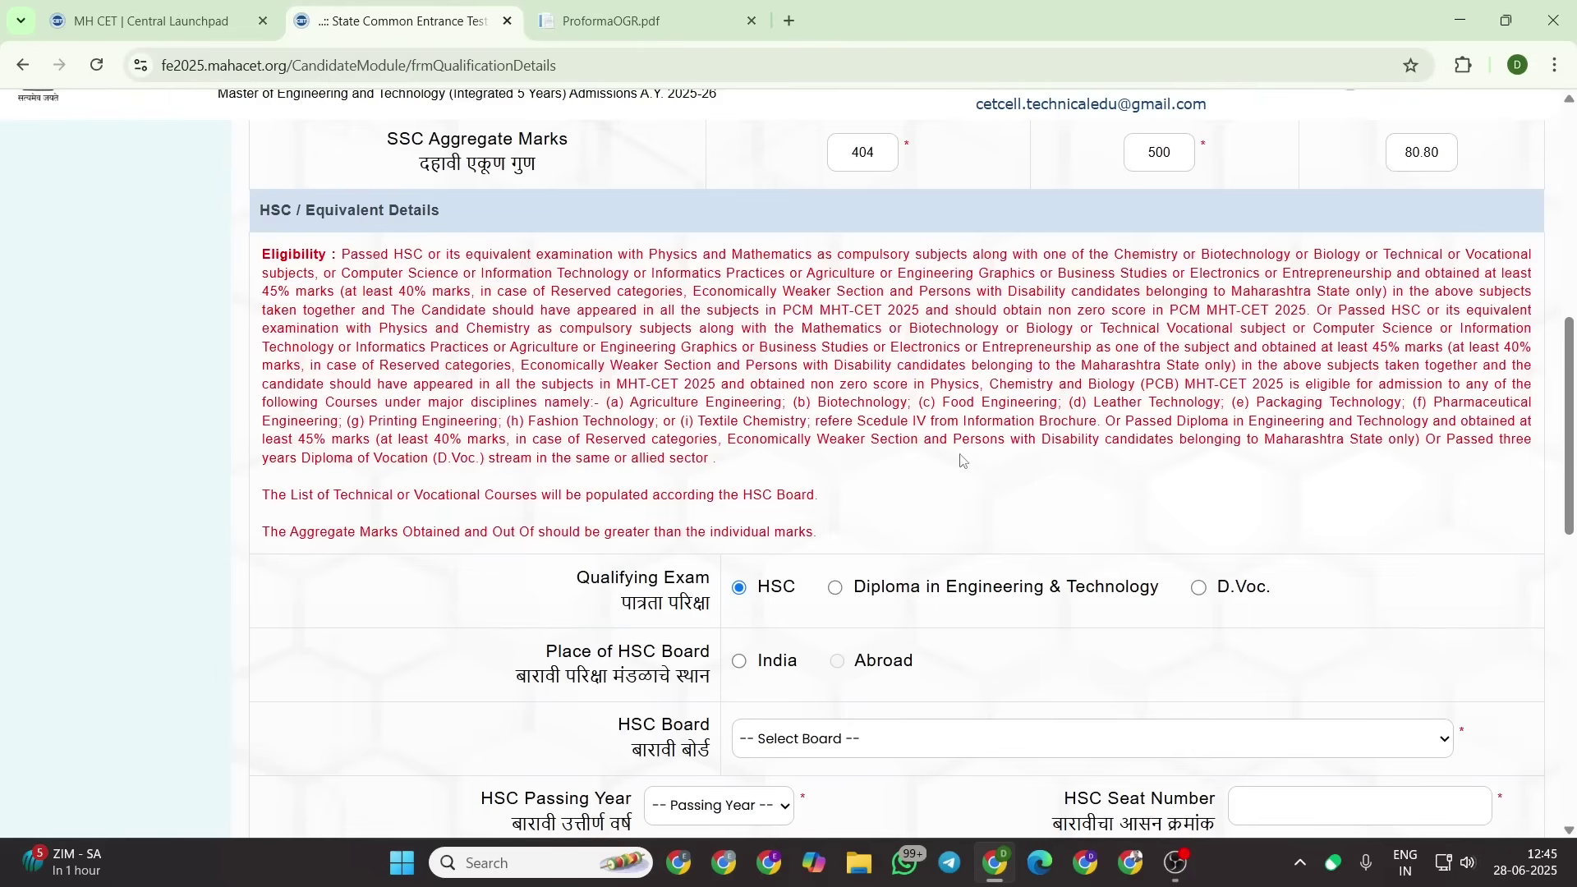
scroll(949, 486, down, 2)
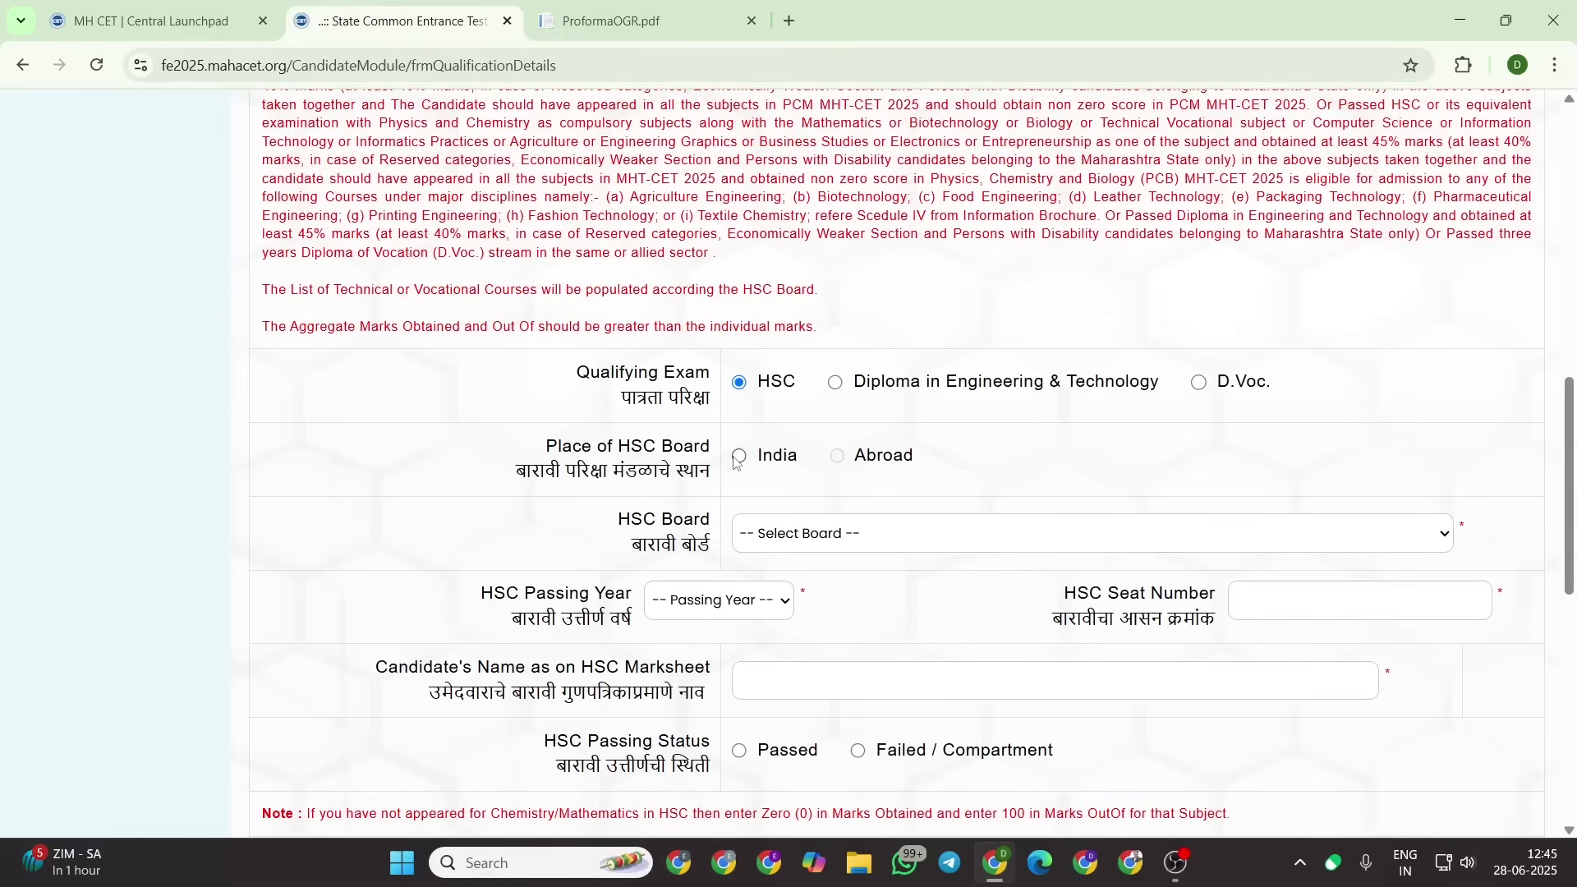
Set Place of HSC Board to India and HSC Board to Maharashtra State Board, Pune.
click(739, 457)
scroll(764, 470, down, 3)
click(777, 330)
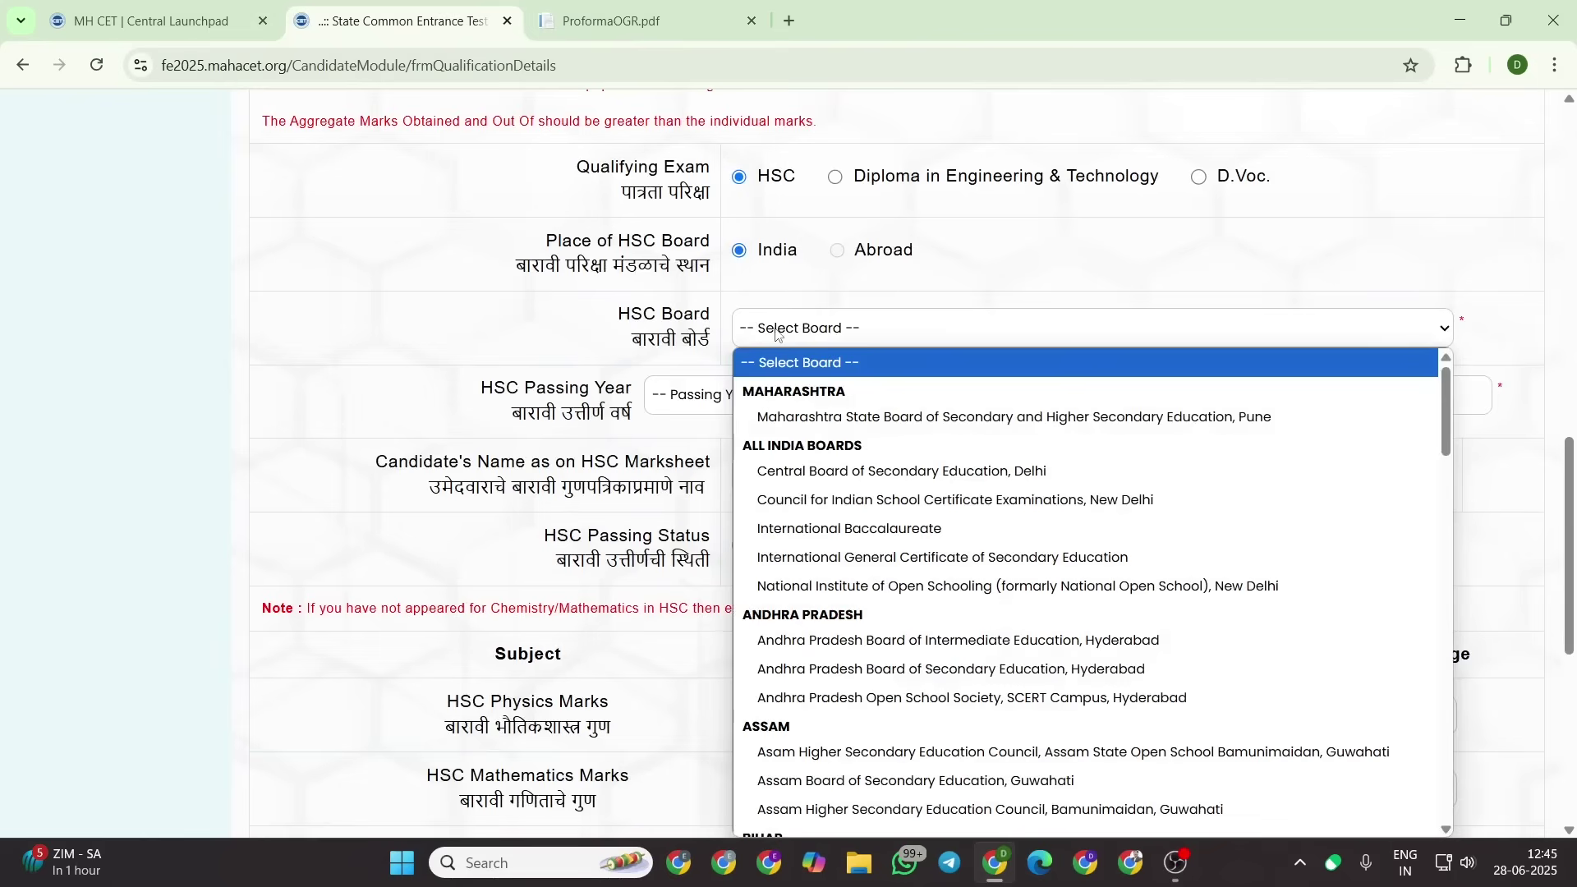
click(804, 419)
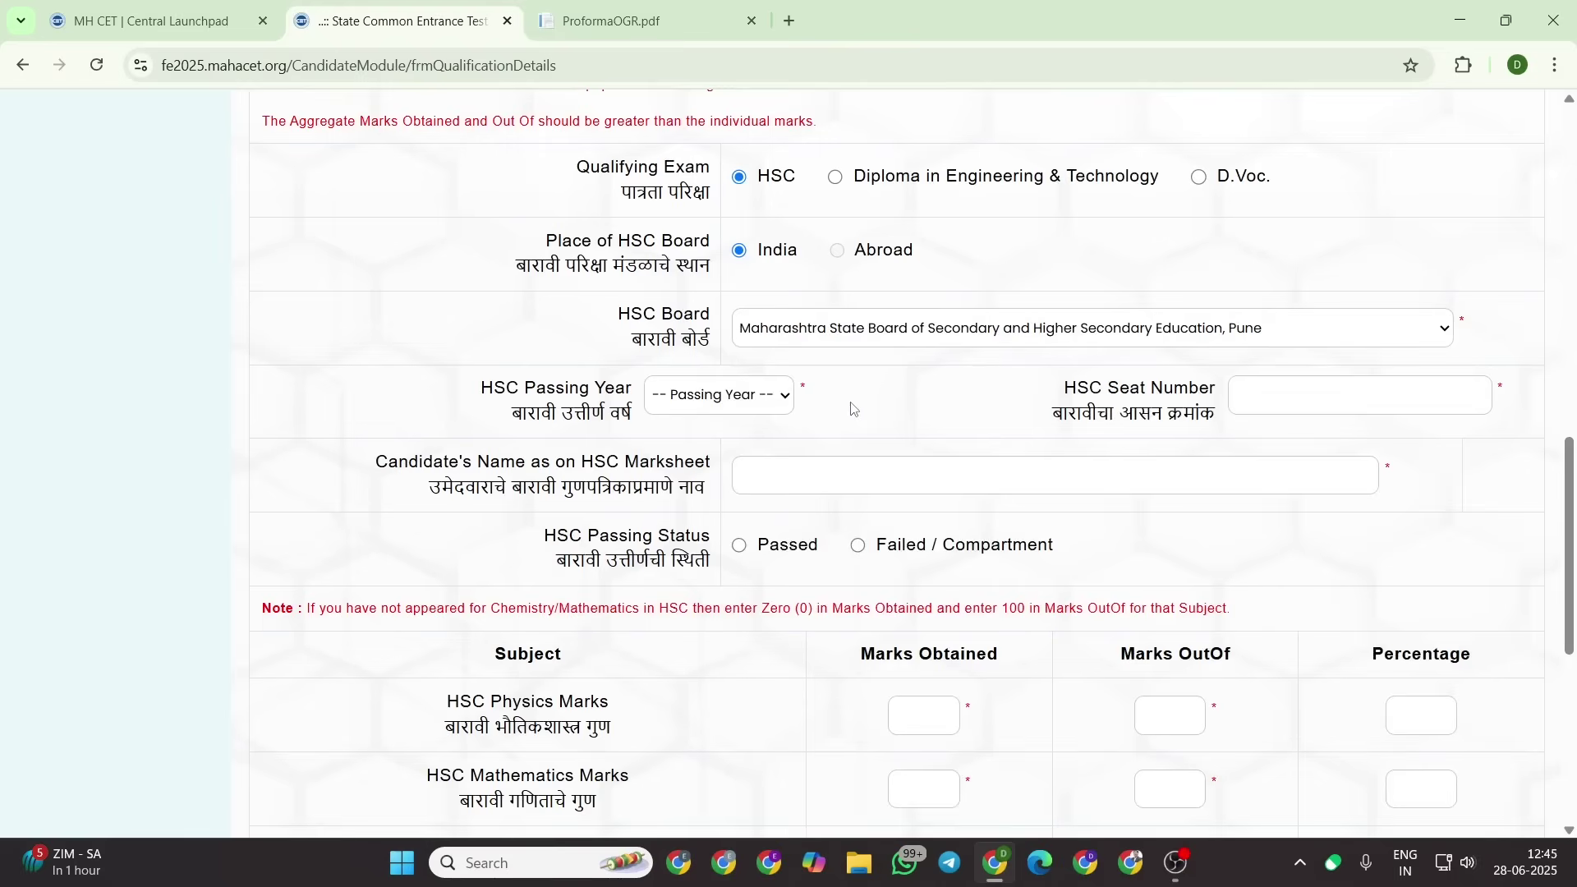
scroll(851, 408, up, 1)
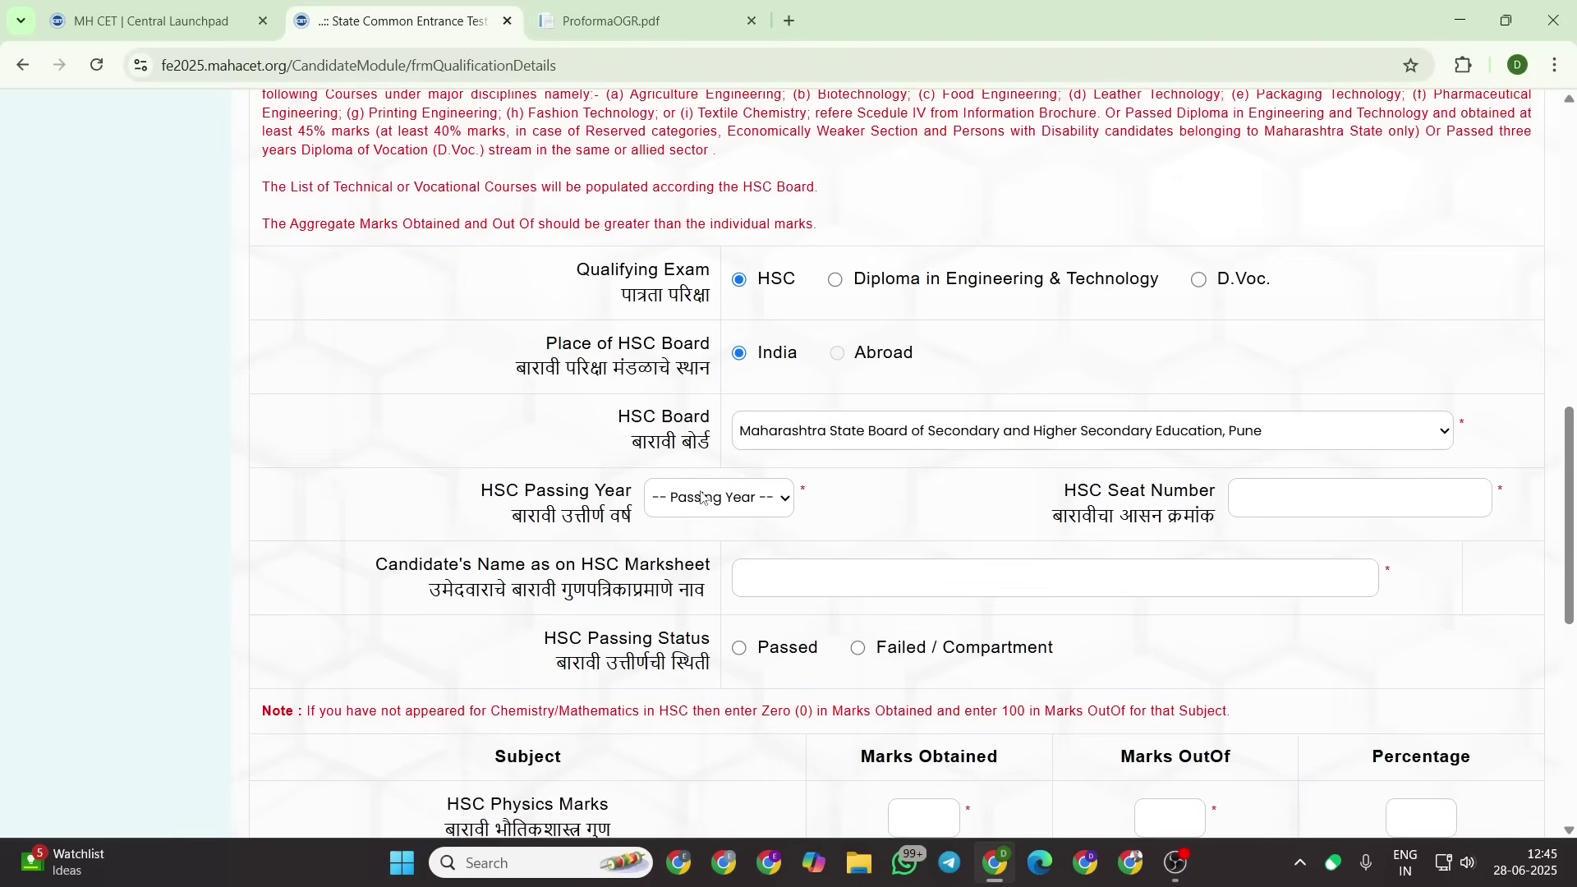
Set HSC Passing Year to 2025 after briefly trying 2025 Re-Exam.
click(702, 497)
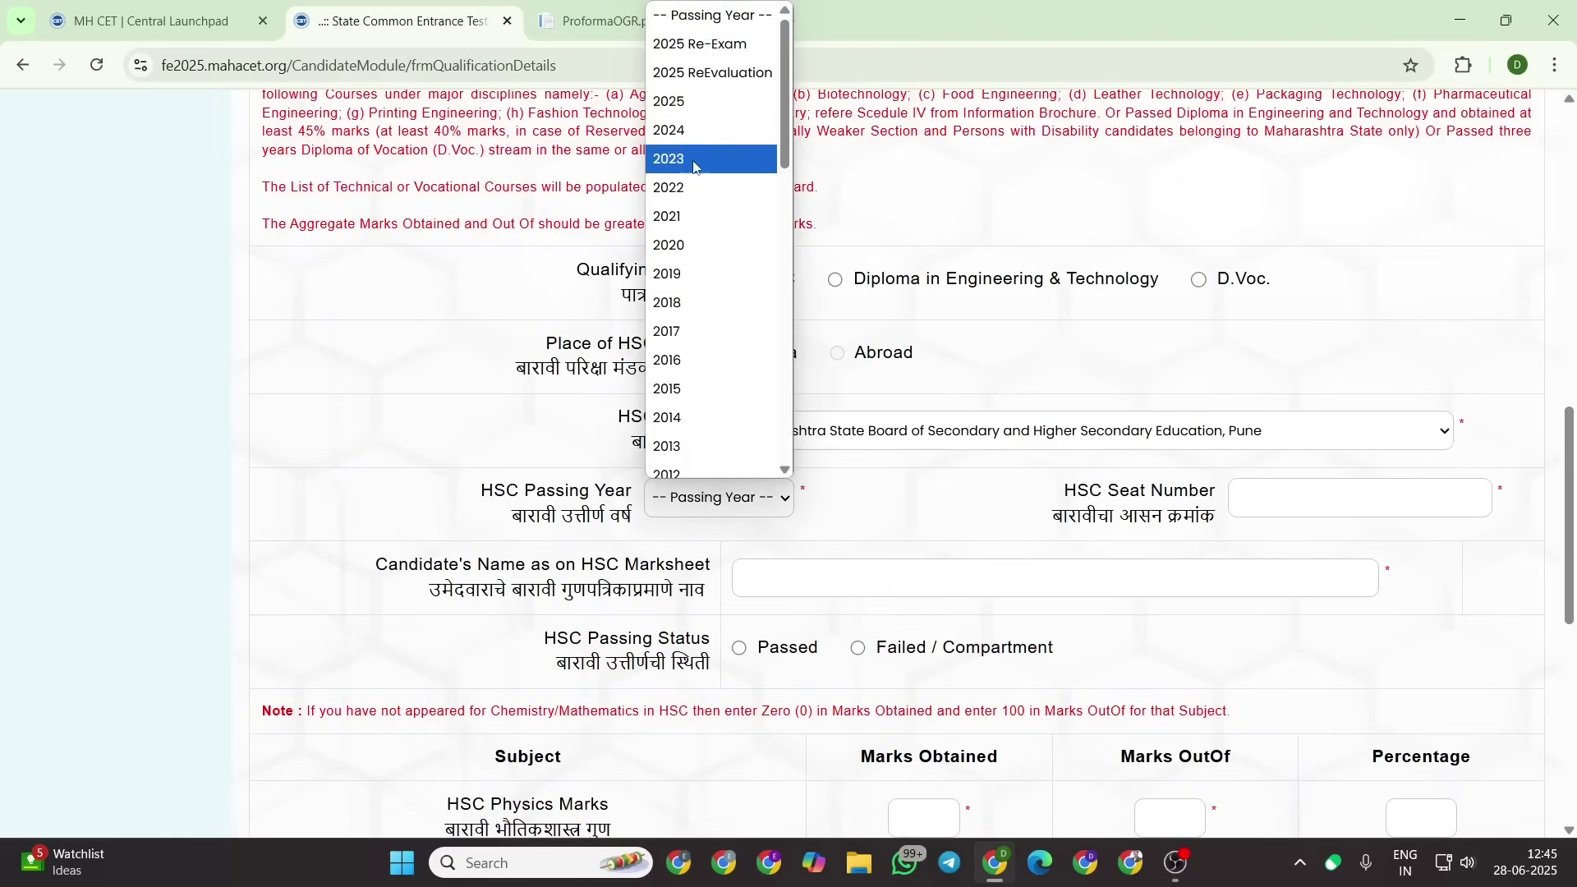
click(689, 106)
click(727, 543)
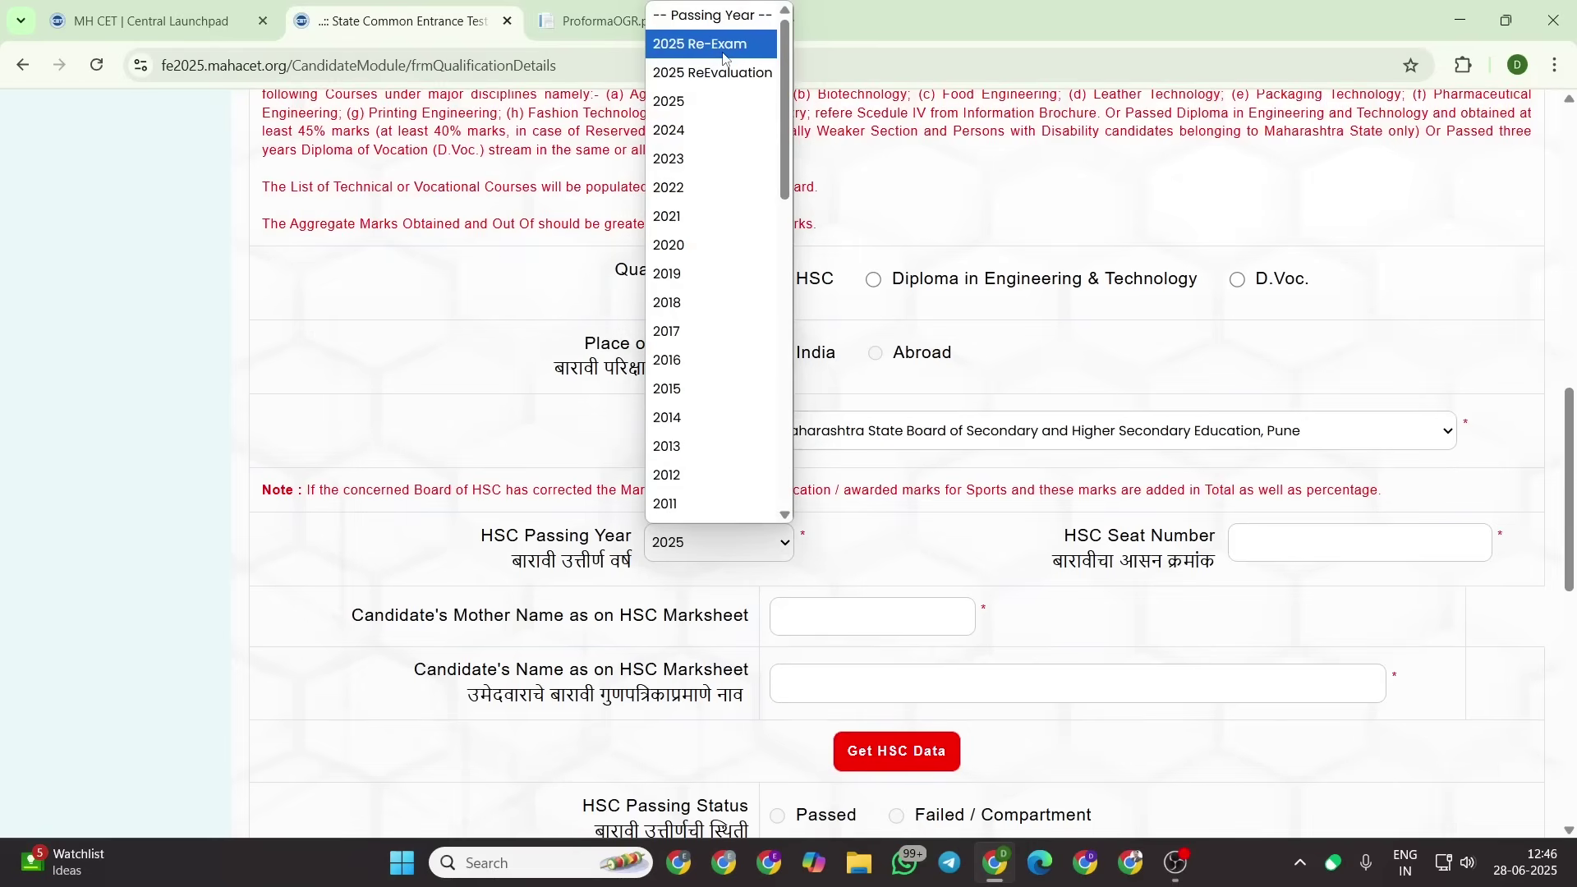
click(723, 46)
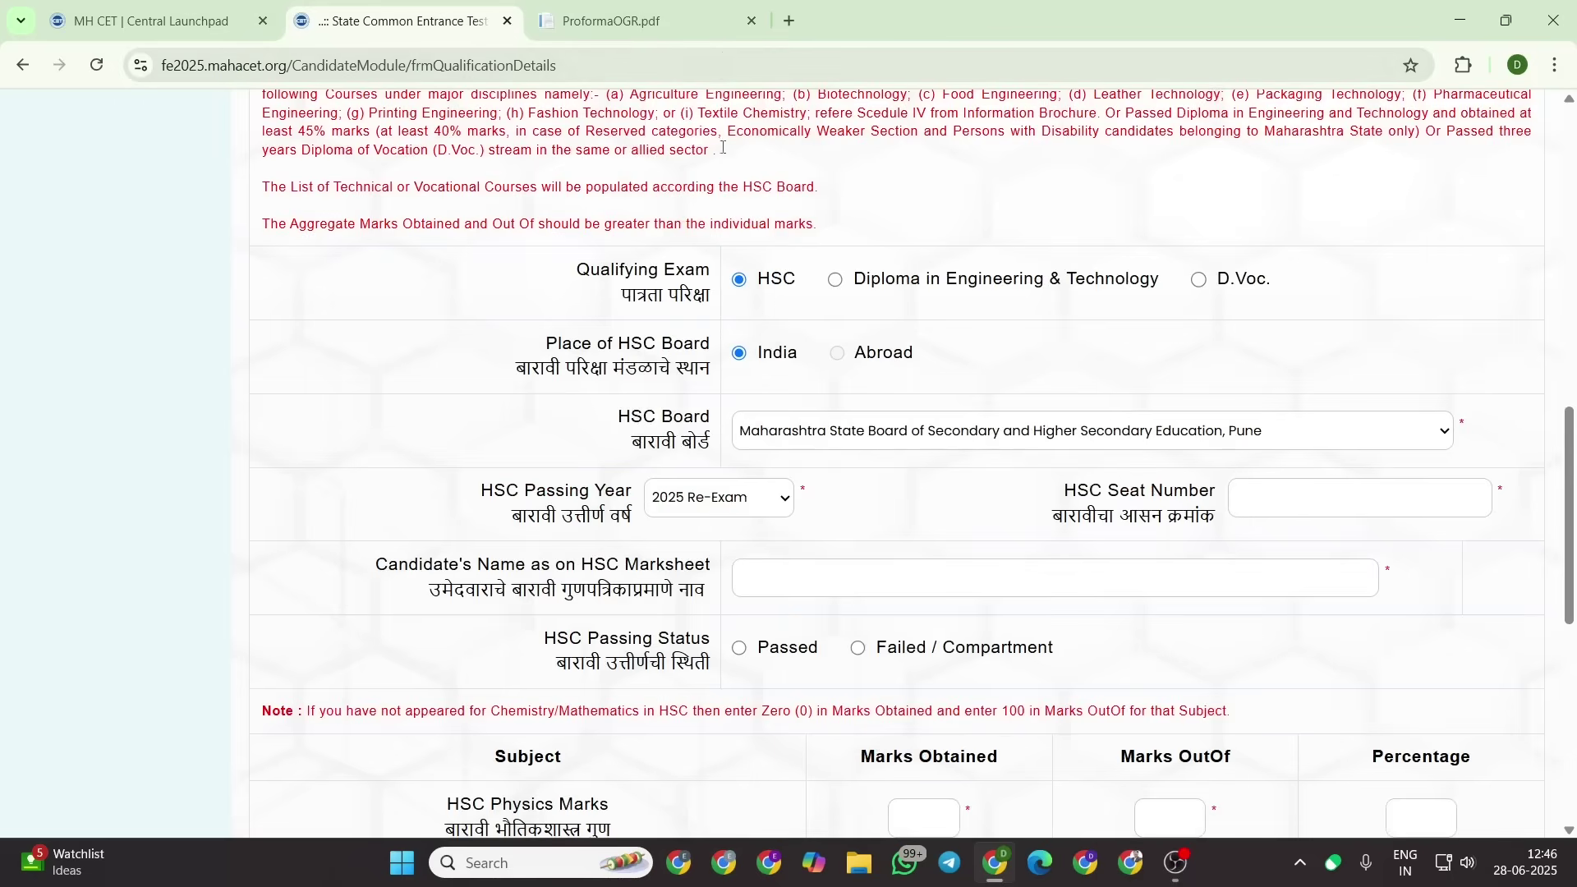
click(769, 516)
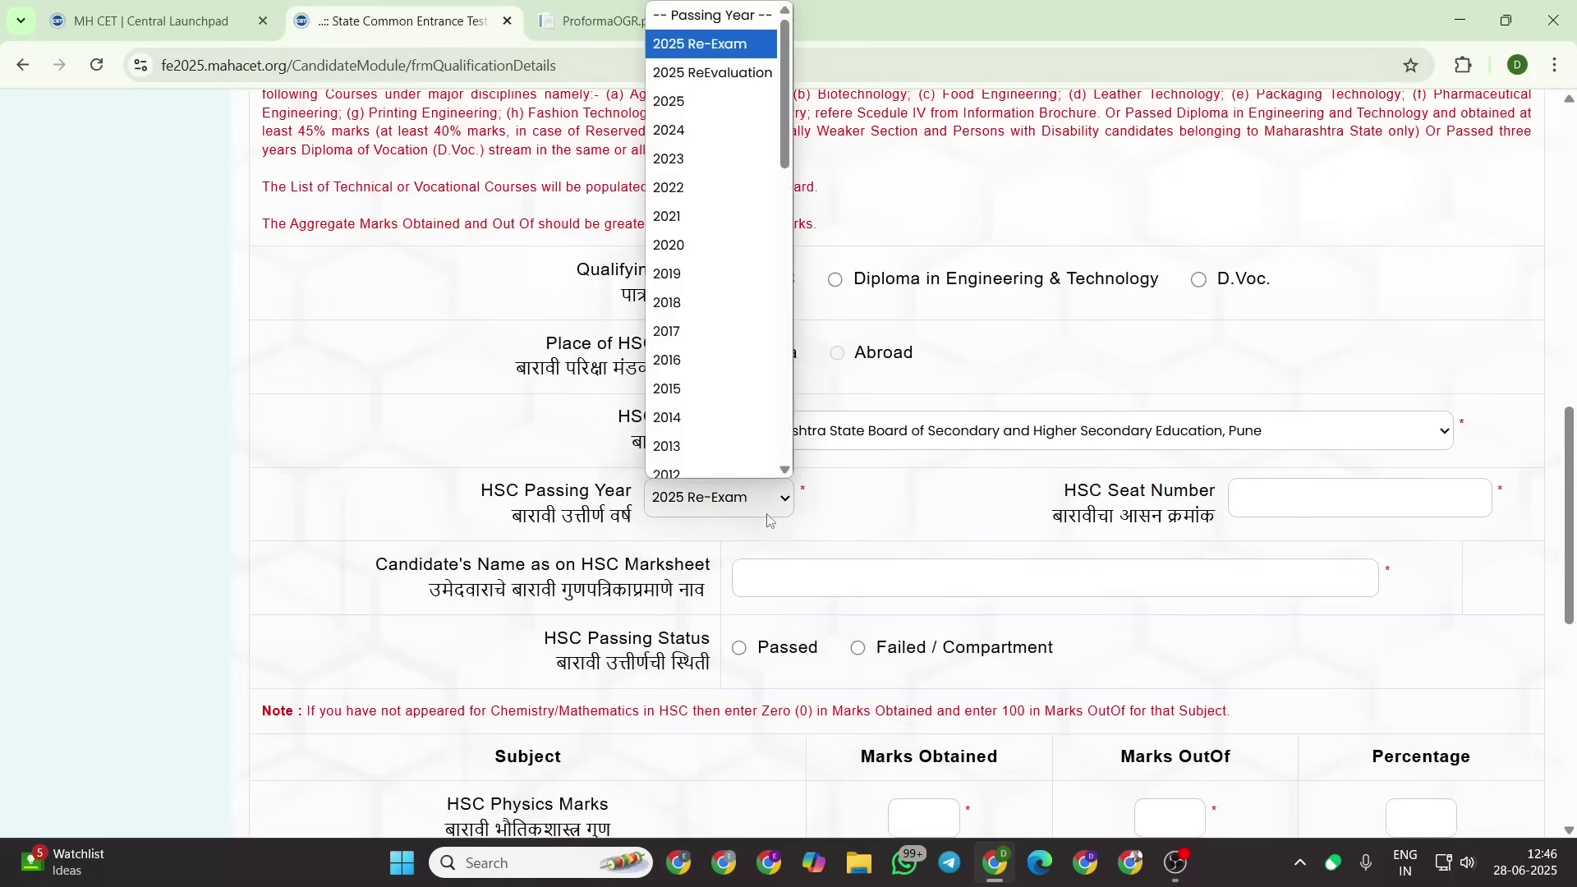
click(706, 45)
scroll(810, 622, up, 1)
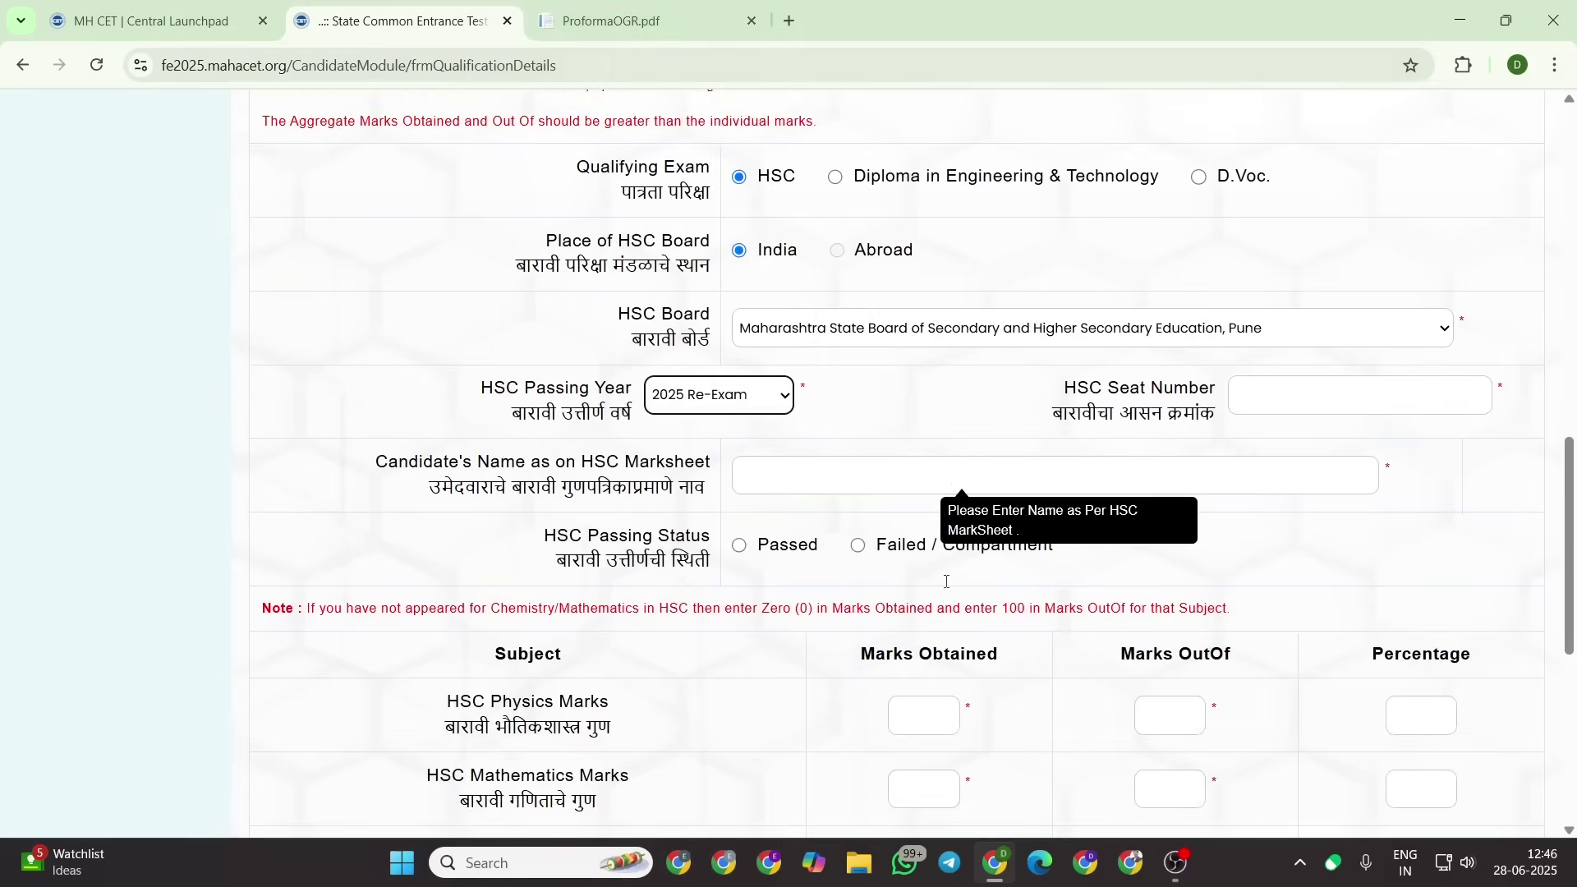
click(708, 618)
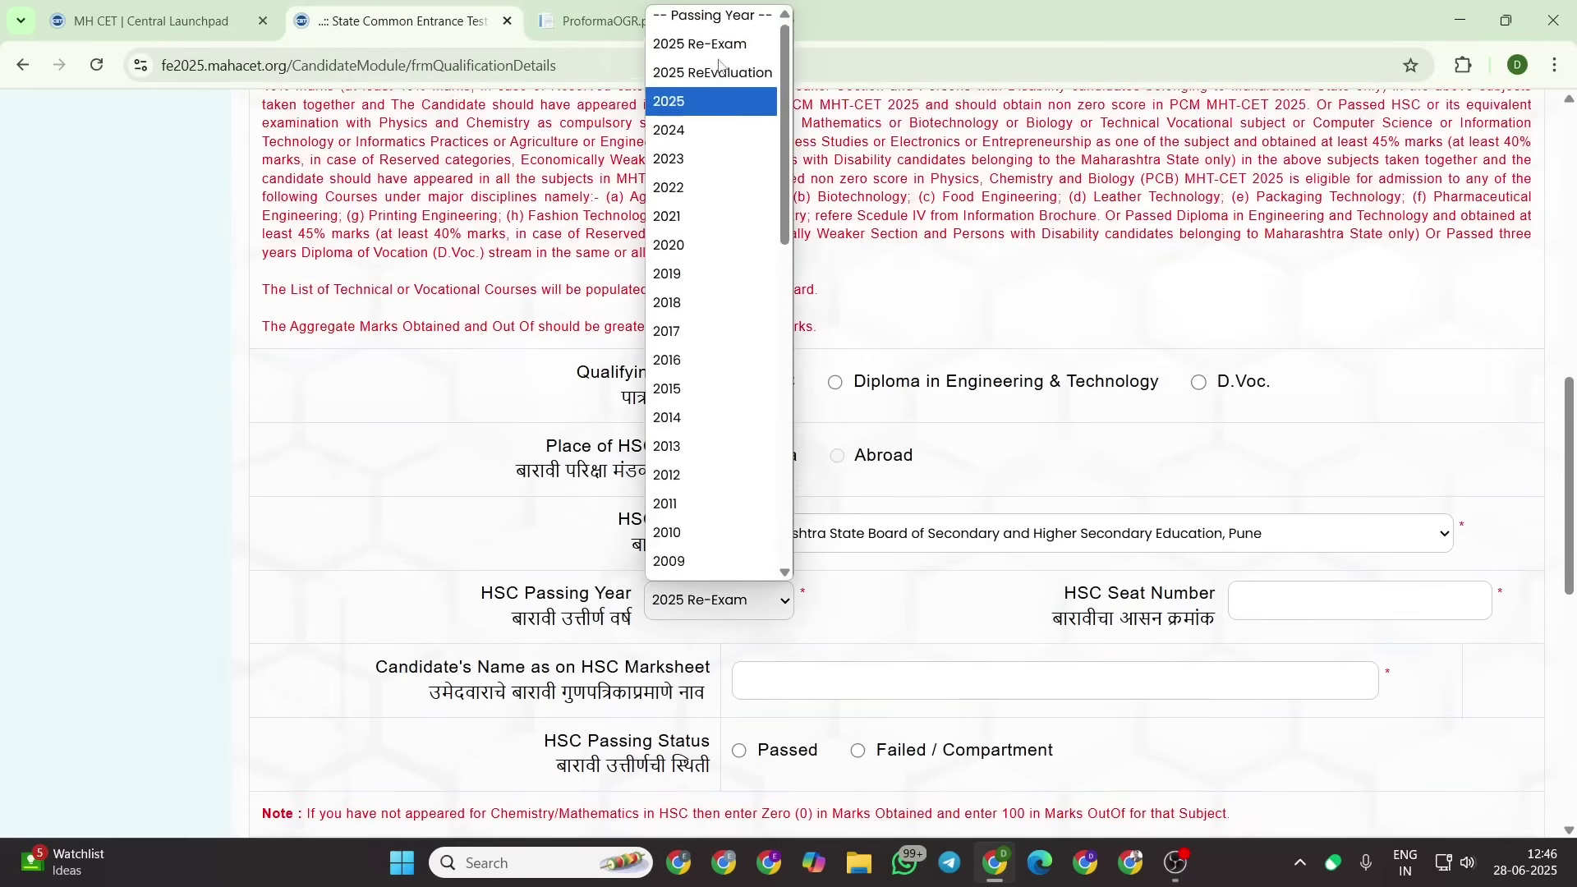
click(716, 107)
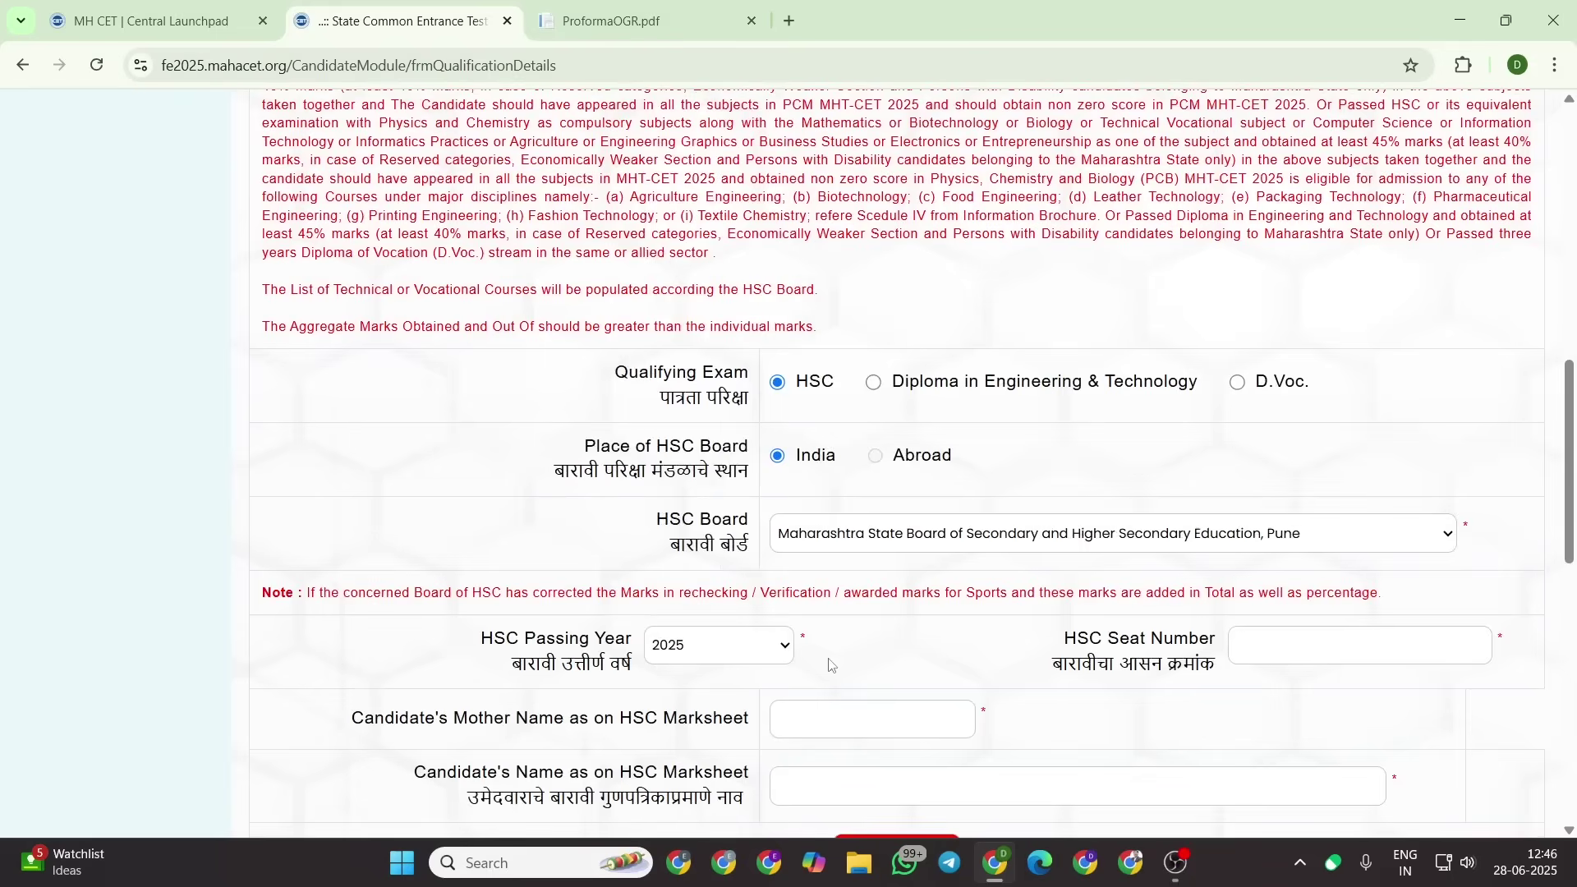
Enter the candidate's HSC seat number.
click(1269, 635)
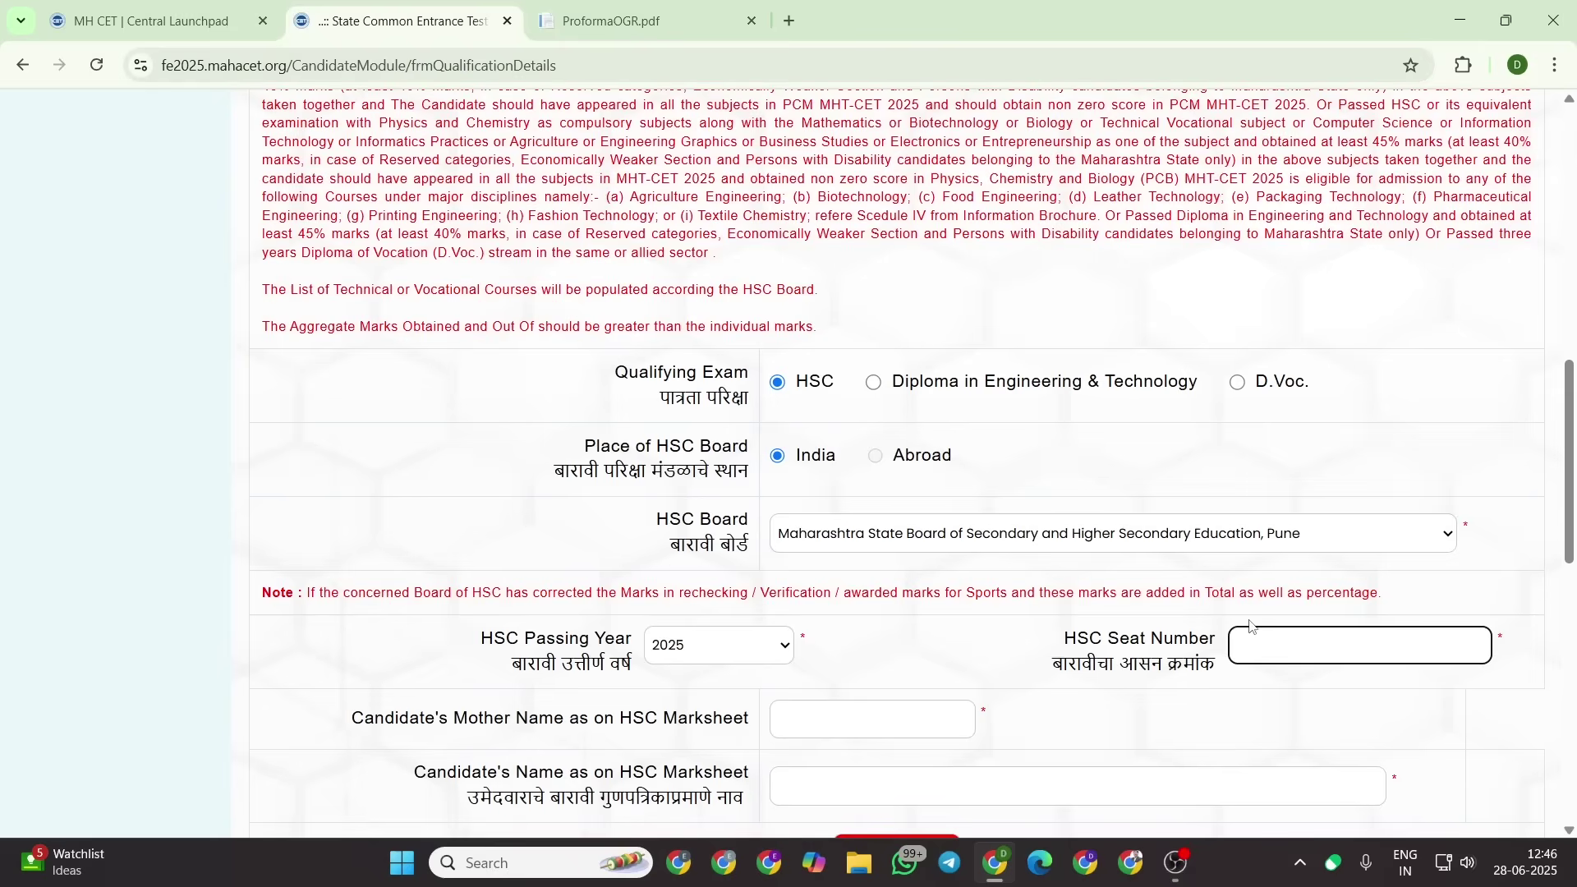
Fill the mother's name from autofill and type the candidate's full name as on the marksheet.
click(877, 720)
scroll(897, 681, down, 2)
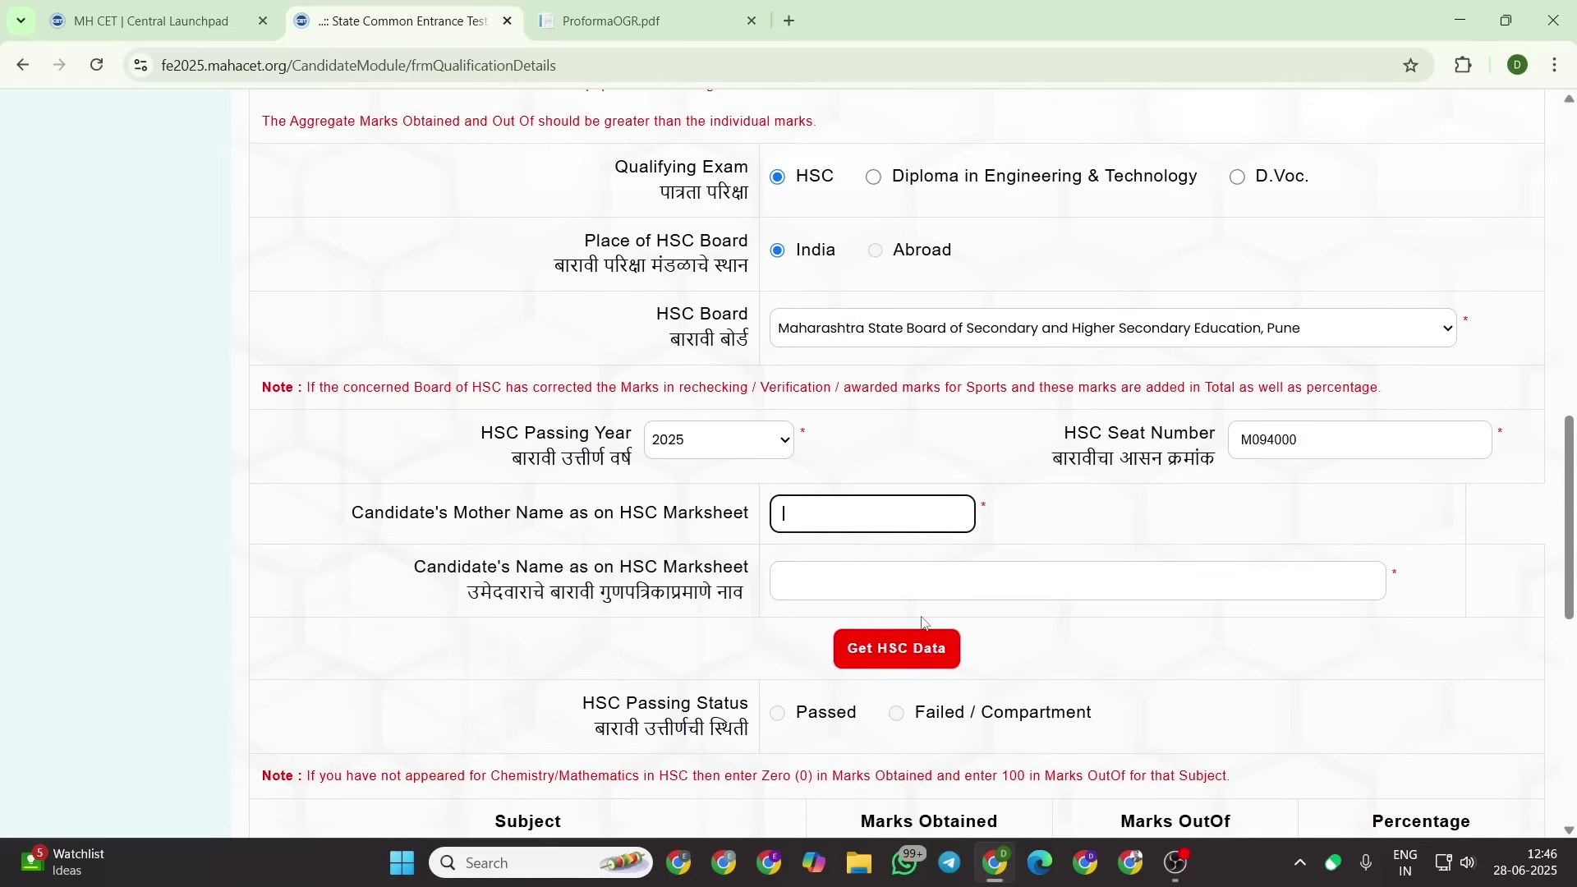
text(MANJU)
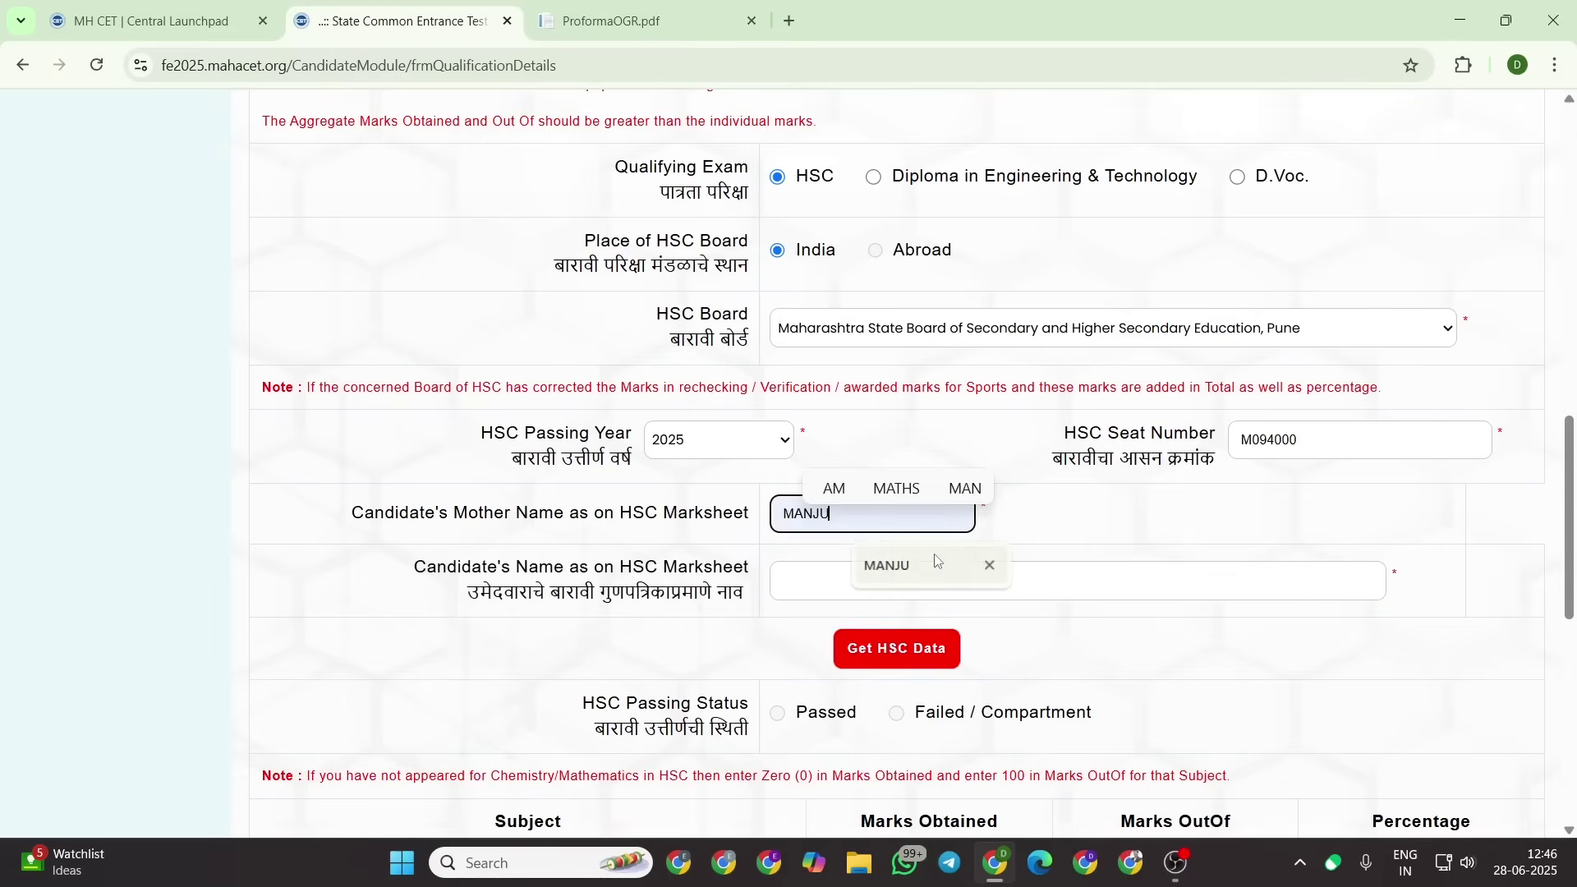
click(886, 569)
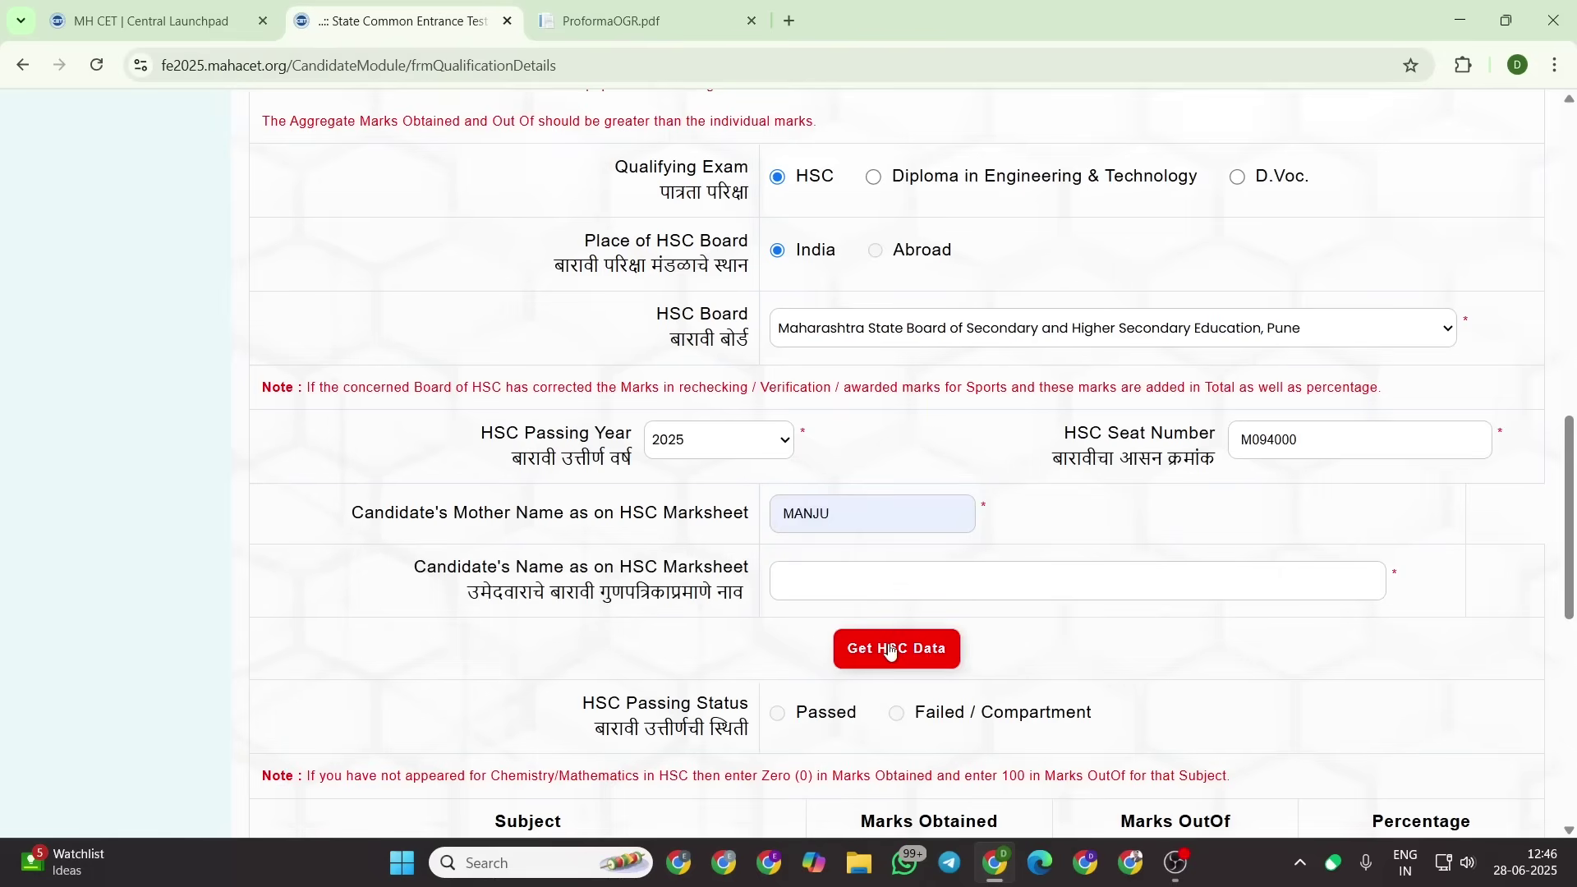
click(875, 589)
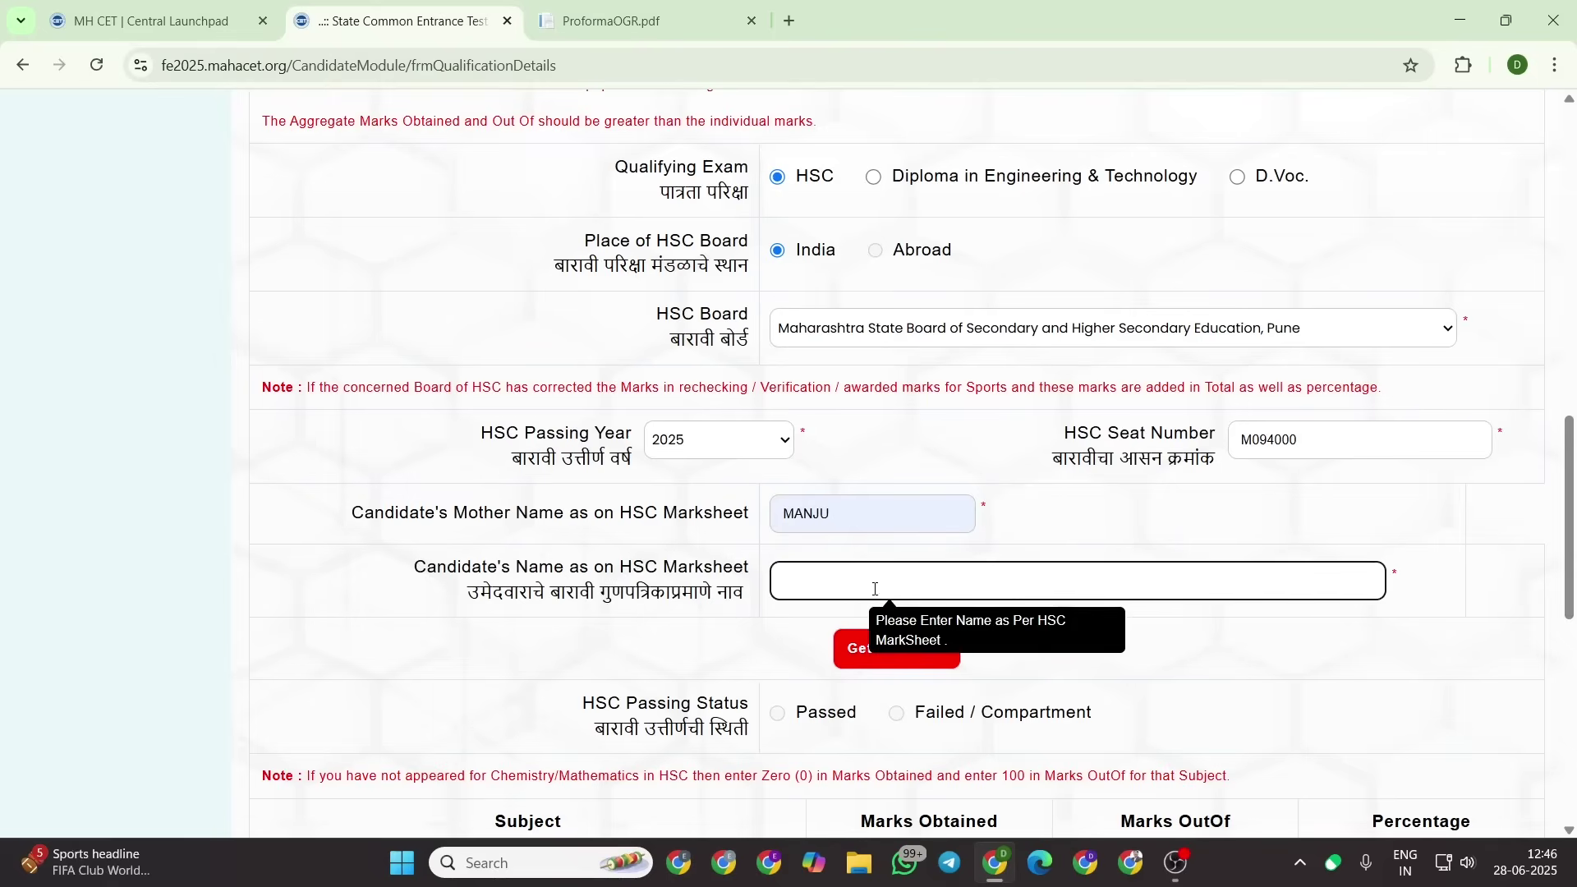
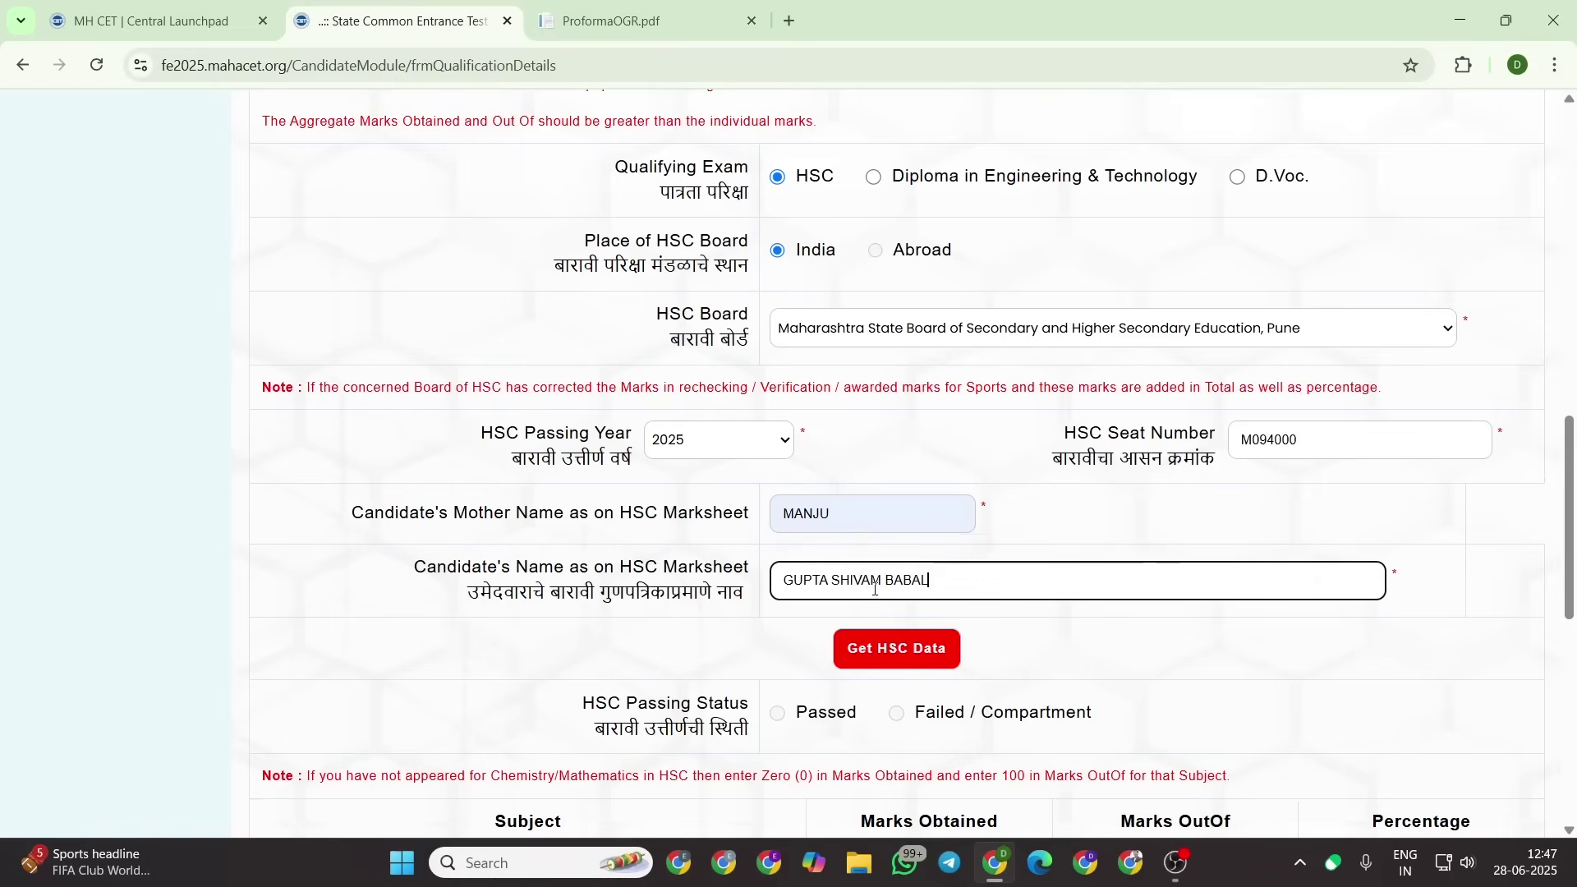
Fetch the HSC results from board records so the status reads Passed.
click(1060, 643)
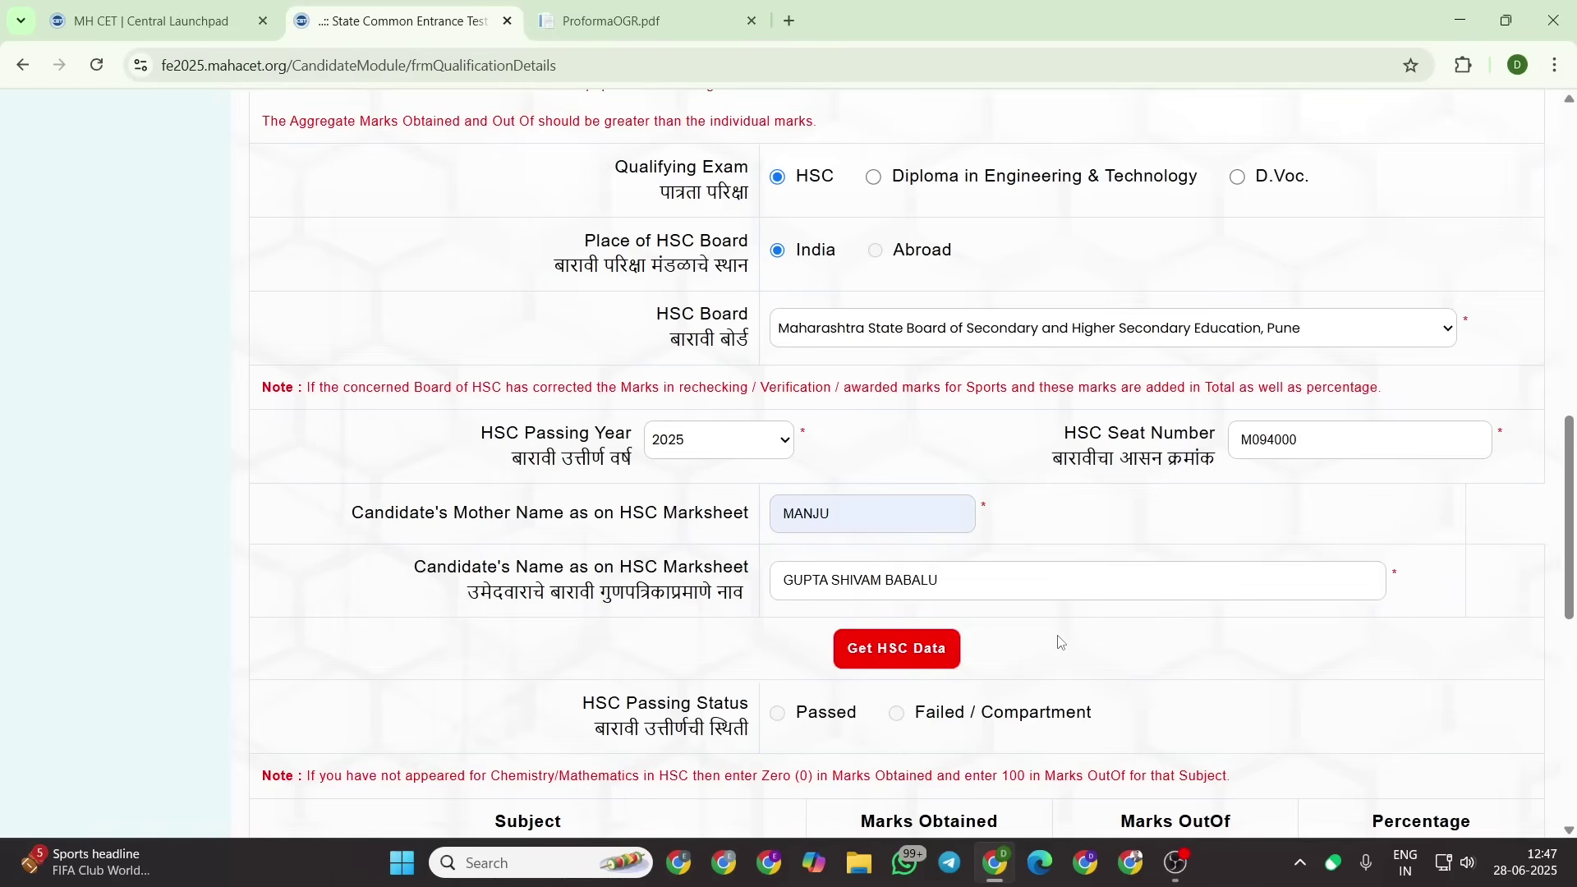
click(917, 647)
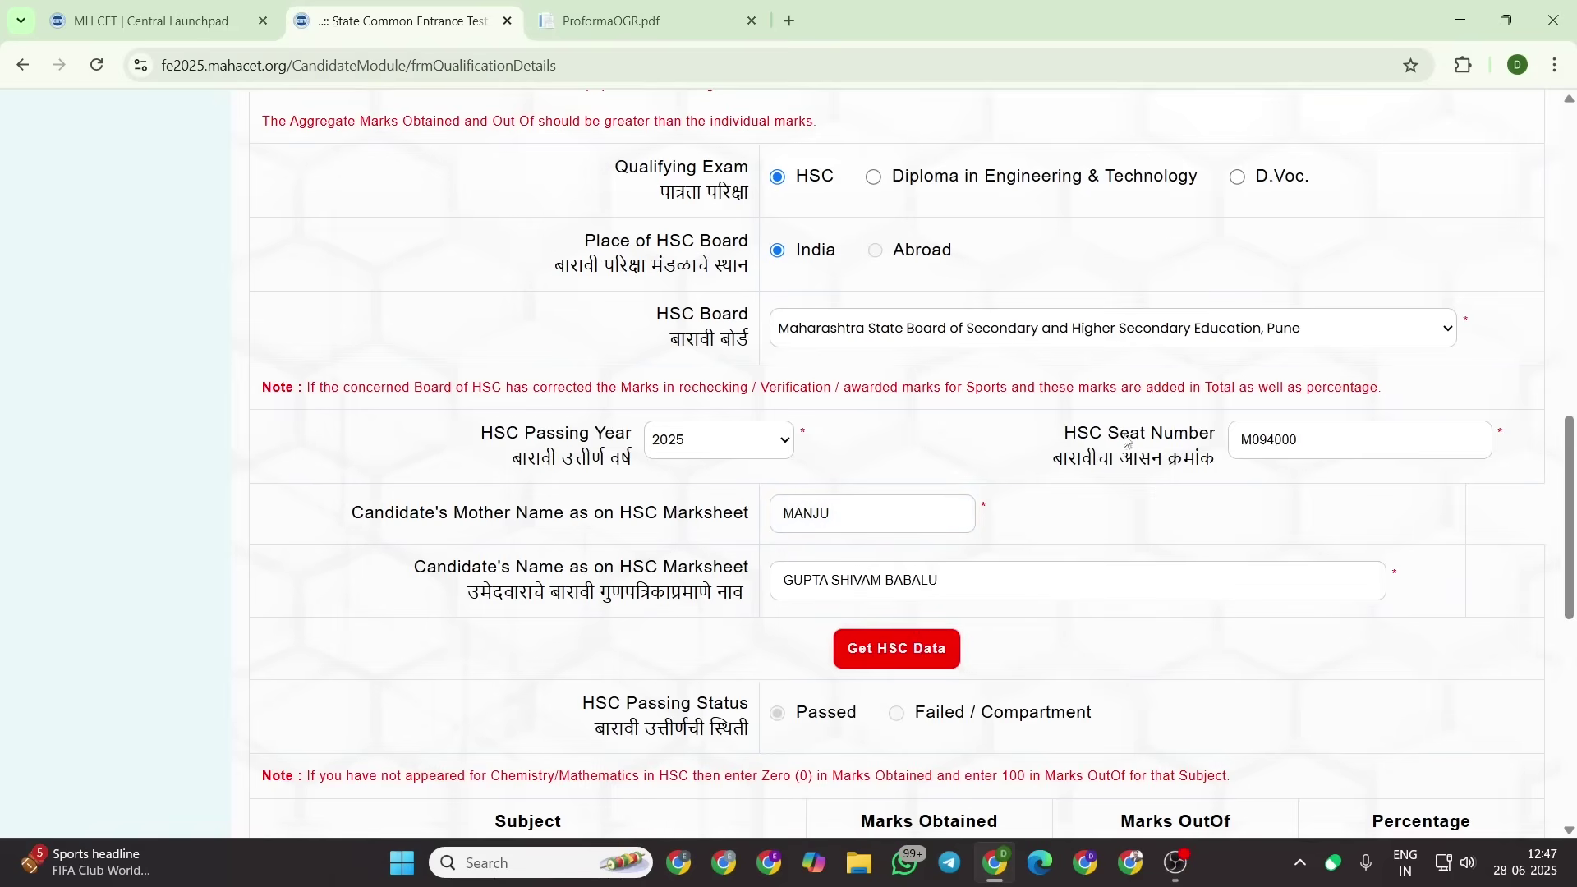
scroll(1148, 421, down, 4)
scroll(1149, 420, up, 3)
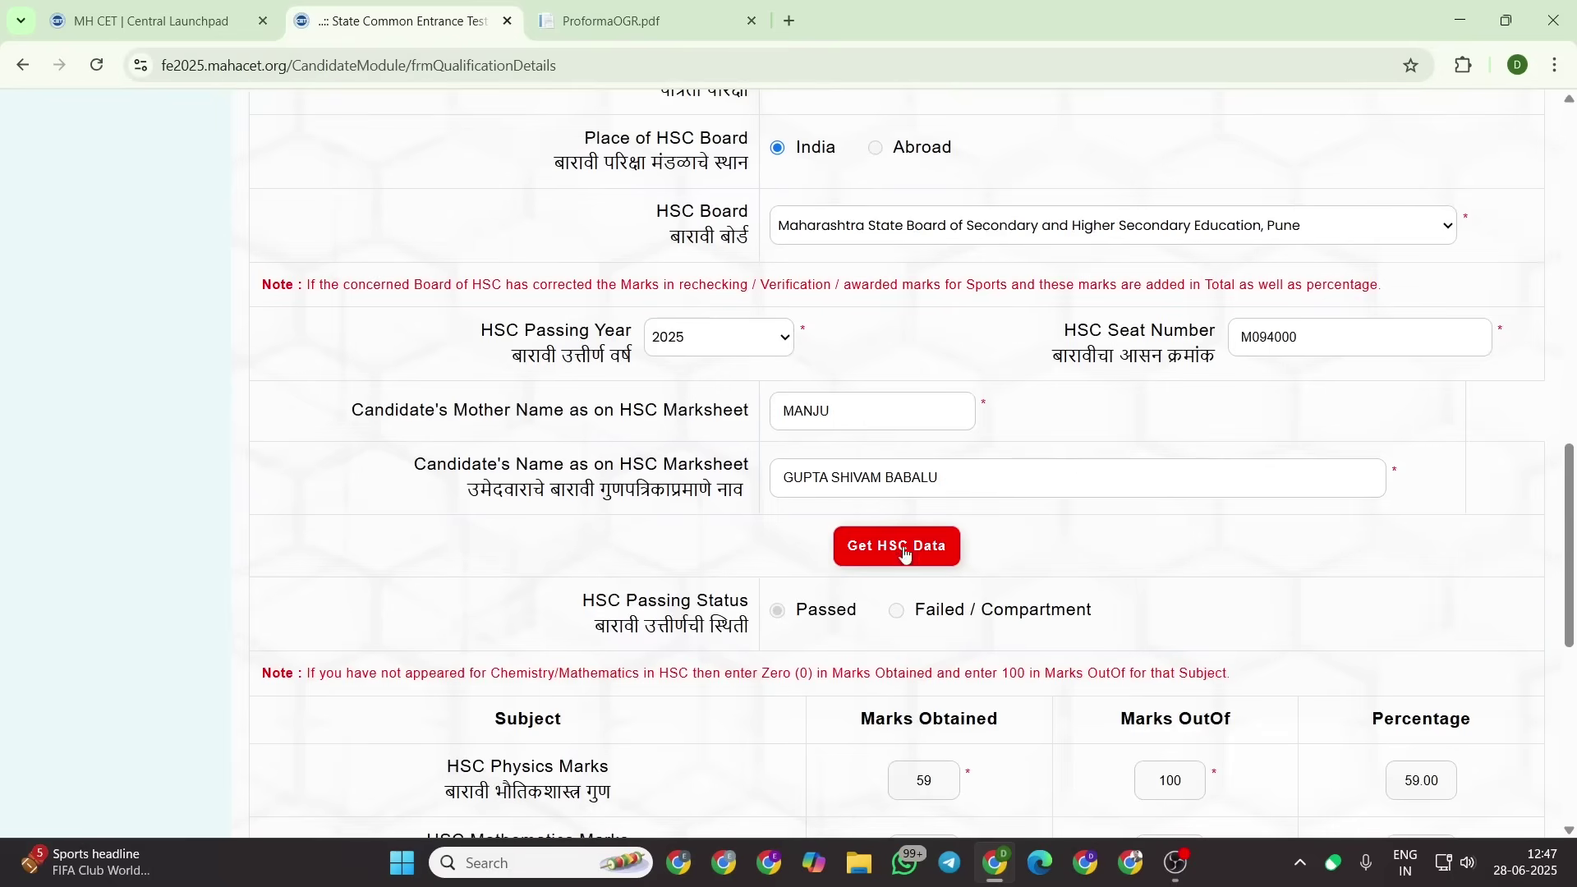
click(861, 549)
Review HSC marks: Physics 59, Maths 55, Chemistry 62, Electronics 119/200, English 68.
scroll(838, 617, down, 6)
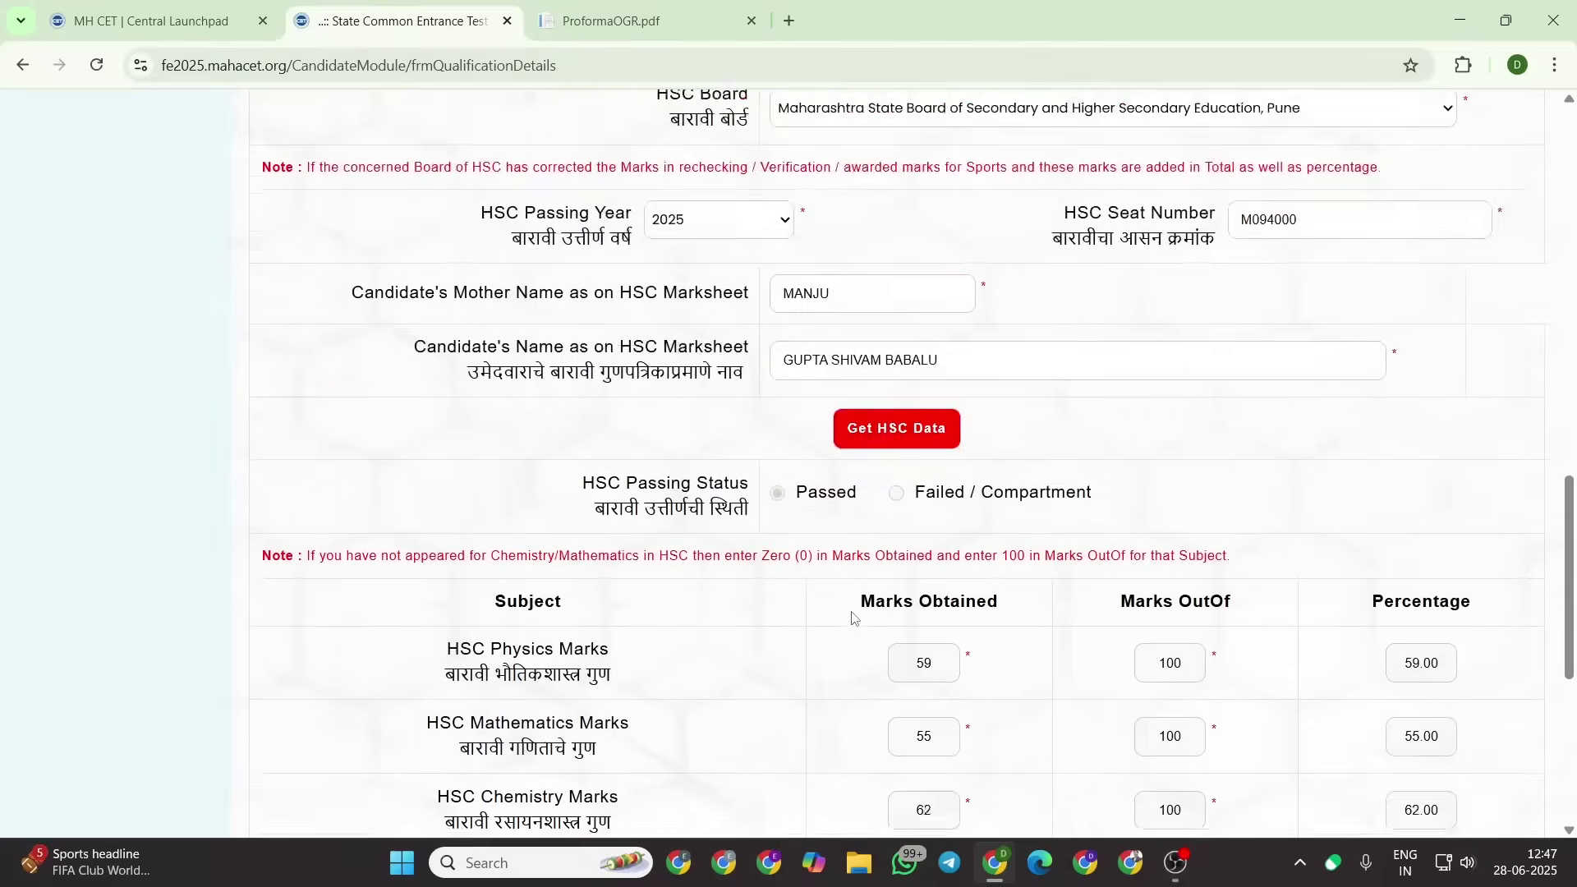
scroll(855, 617, up, 1)
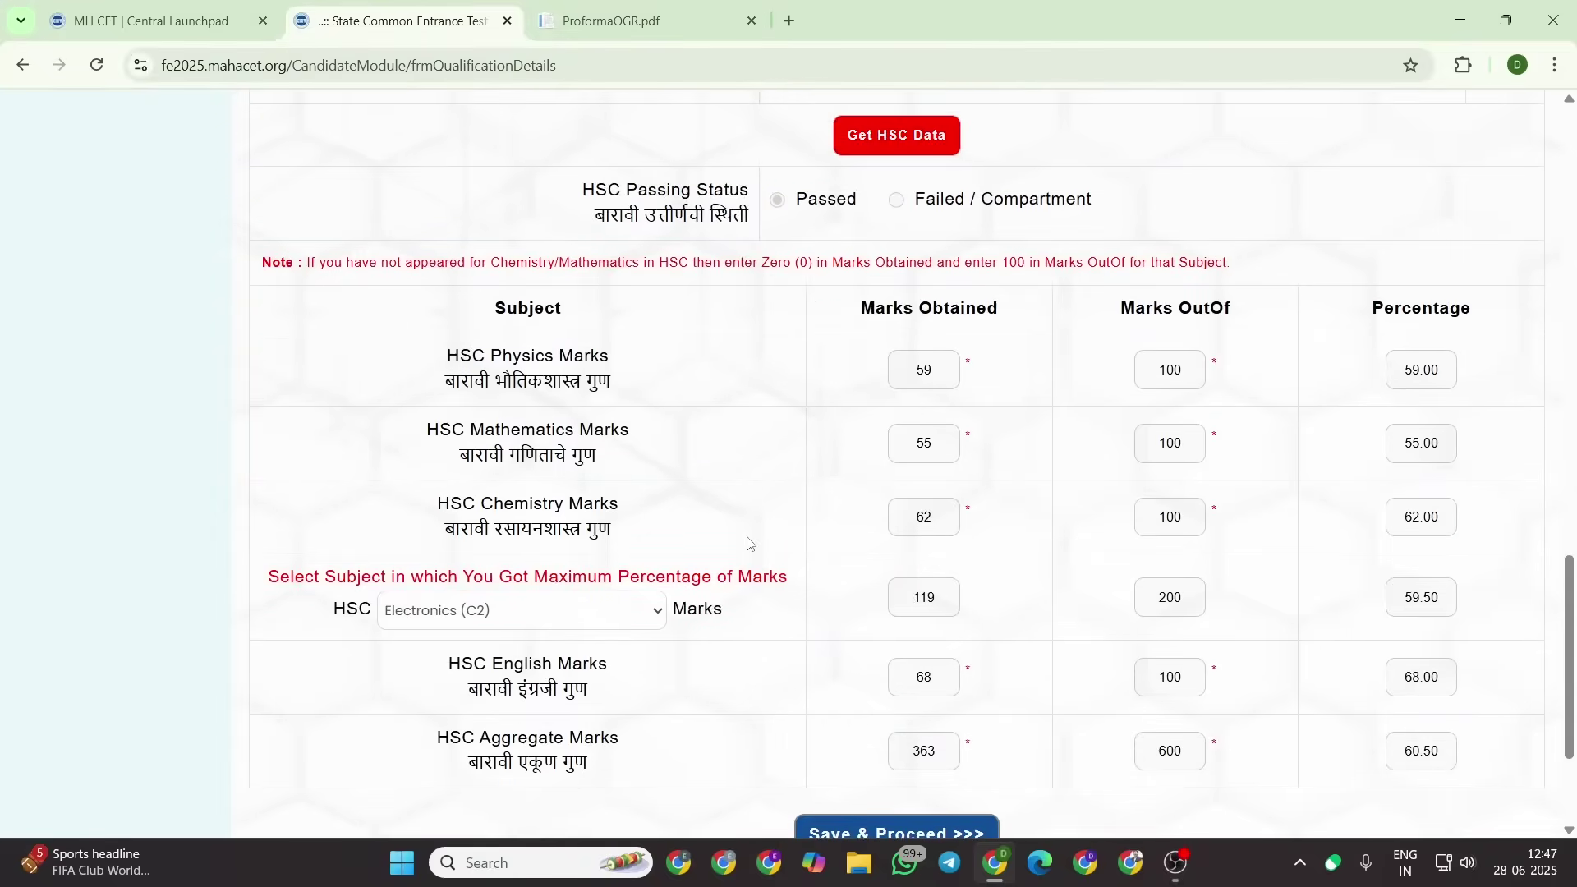
scroll(747, 543, up, 5)
scroll(747, 543, down, 5)
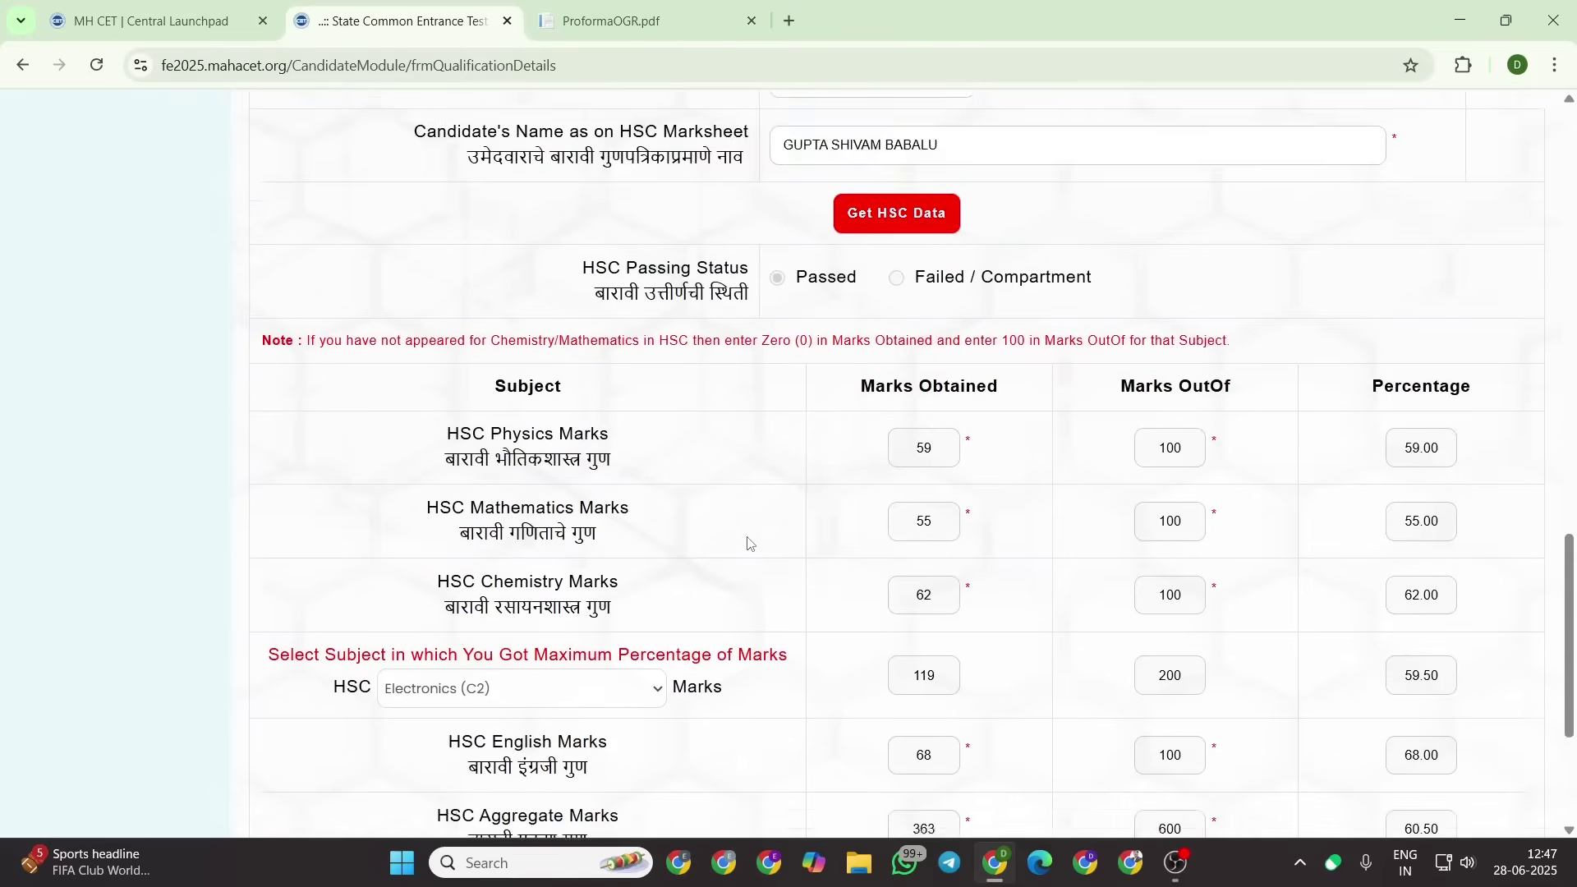
scroll(748, 543, down, 1)
scroll(748, 543, up, 1)
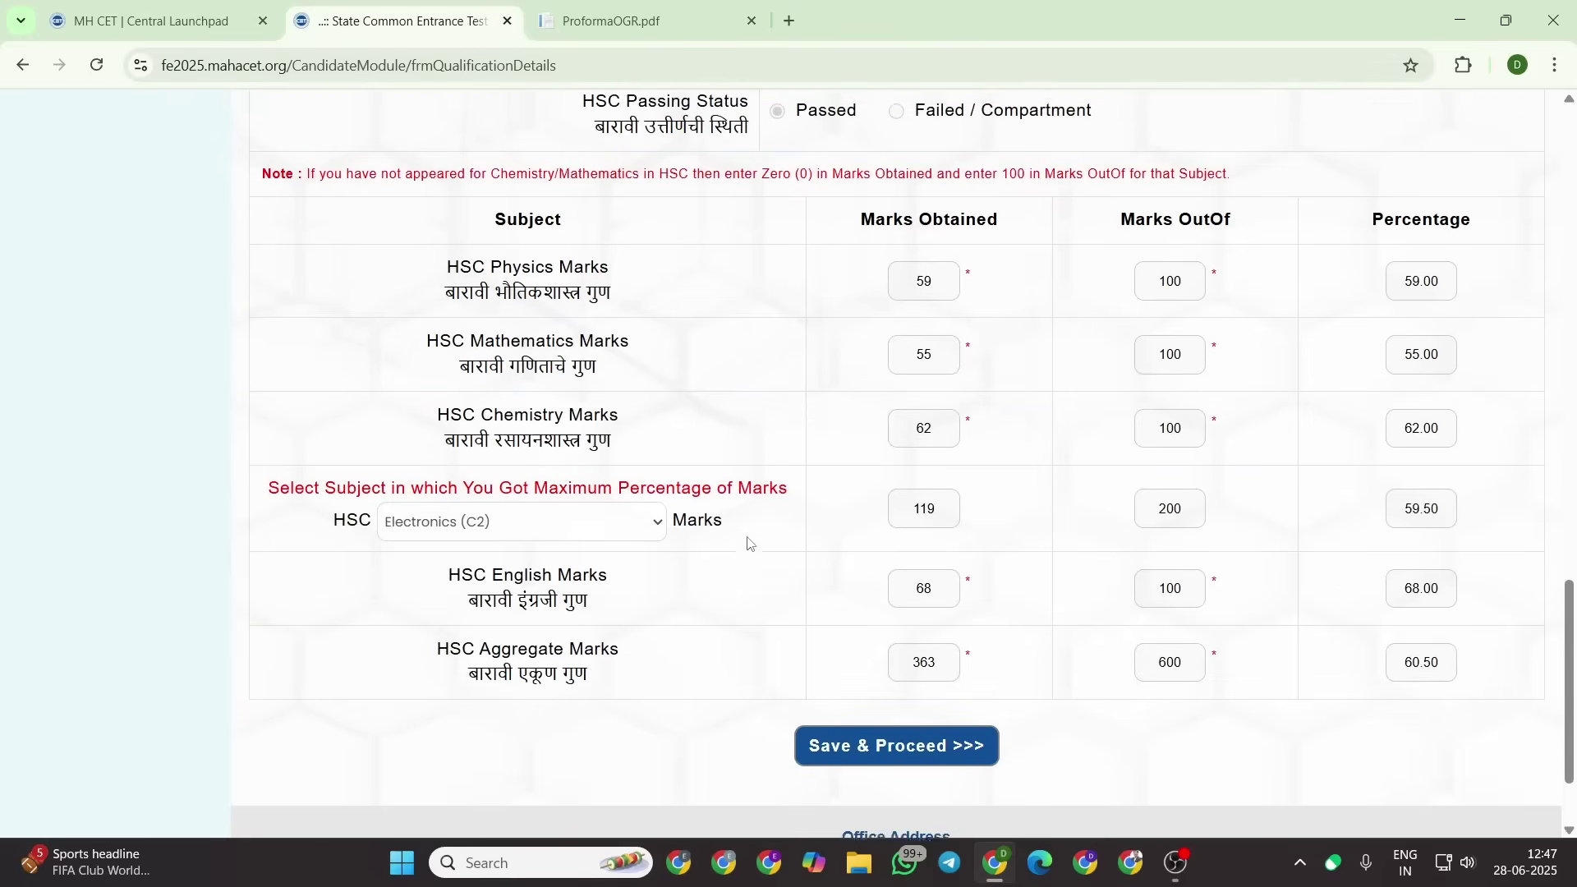
scroll(748, 543, down, 1)
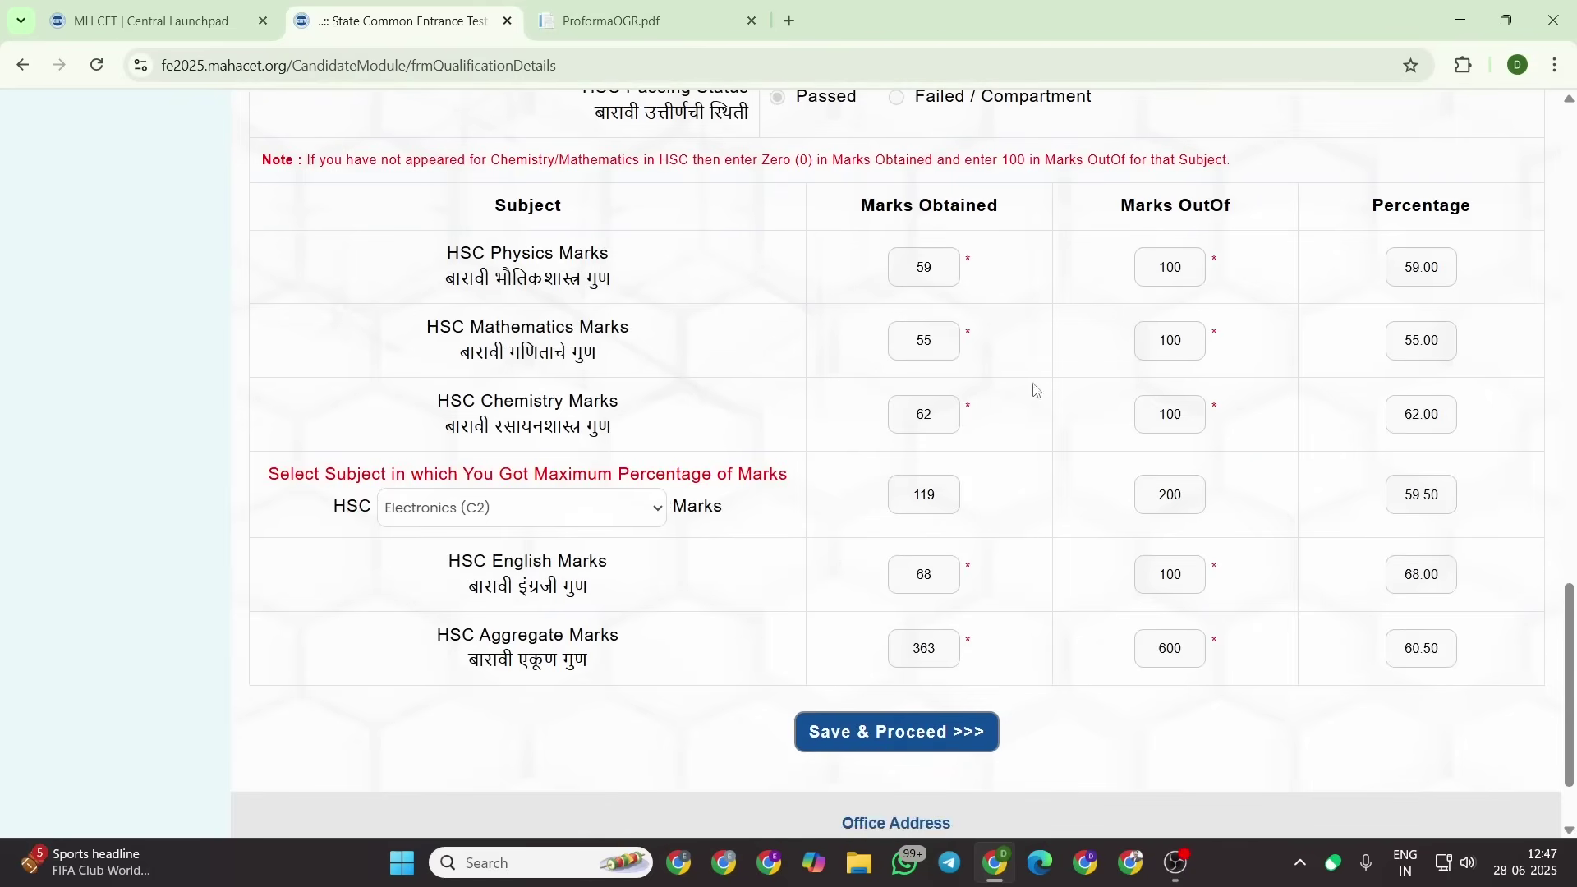
double_click(935, 492)
click(975, 468)
scroll(791, 464, up, 1)
scroll(791, 464, down, 1)
scroll(791, 464, up, 1)
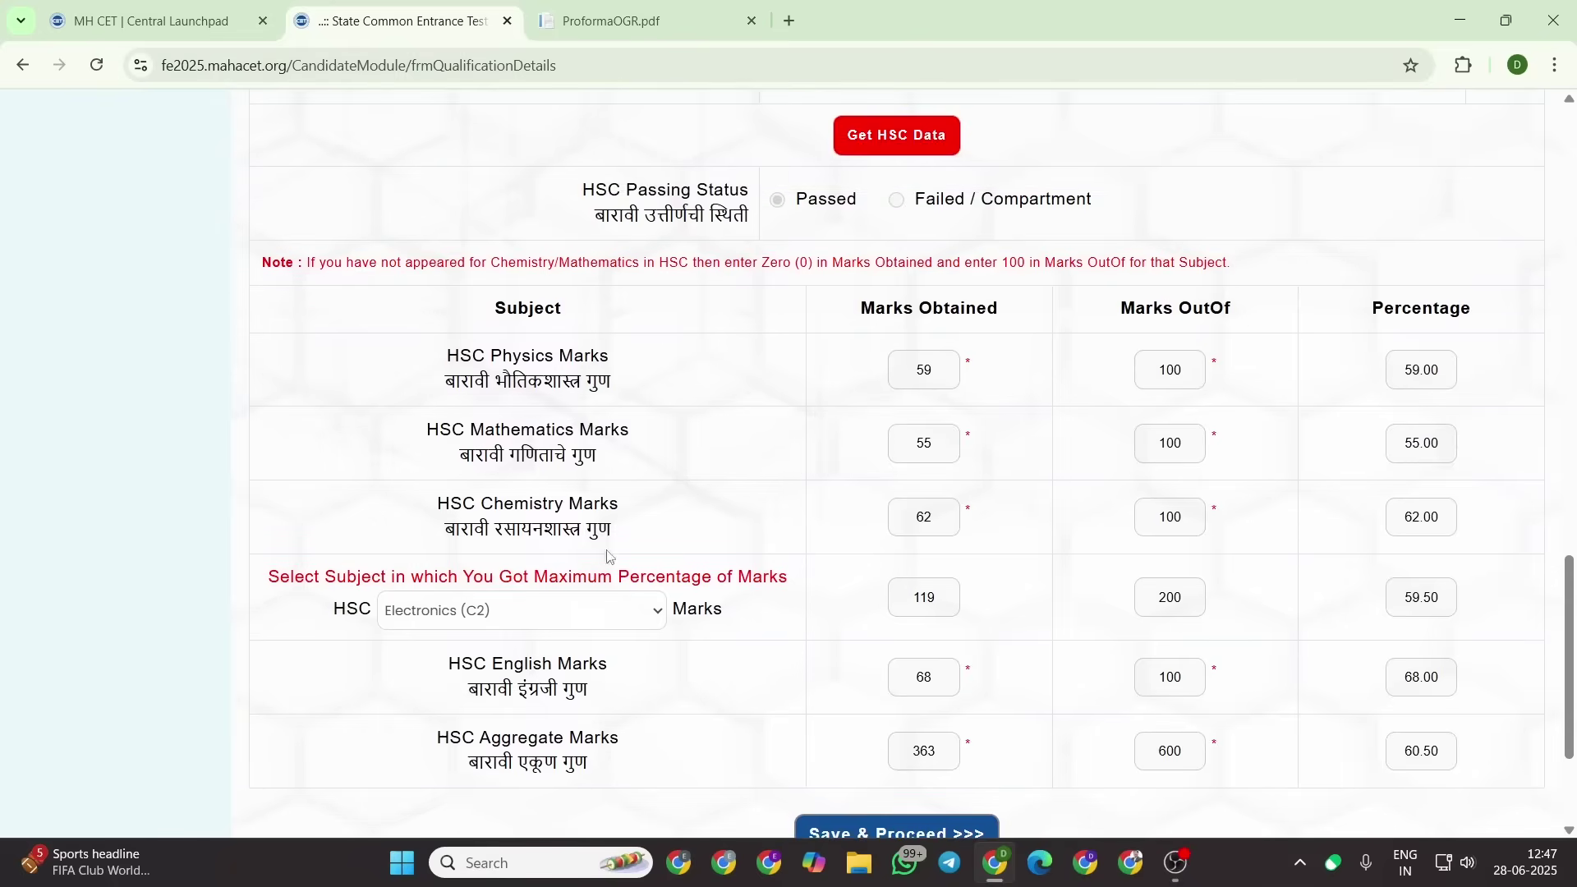
Check the maximum-percentage subject note and the 363/600 (60.50%) aggregate.
triple_click(575, 578)
click(760, 614)
scroll(813, 649, down, 1)
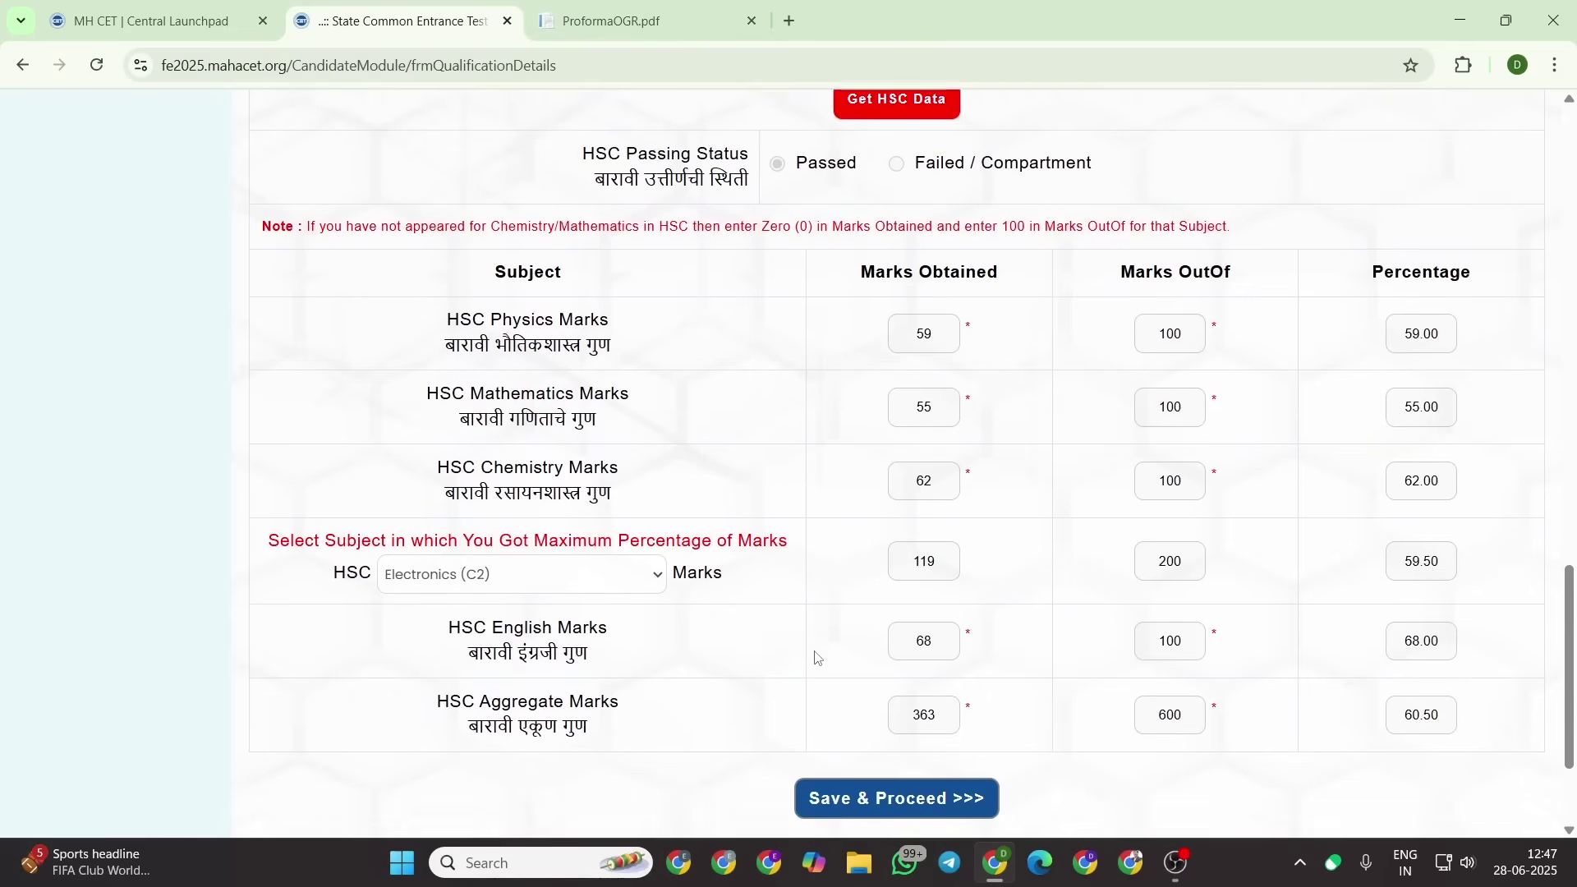
scroll(813, 655, up, 3)
scroll(816, 653, down, 5)
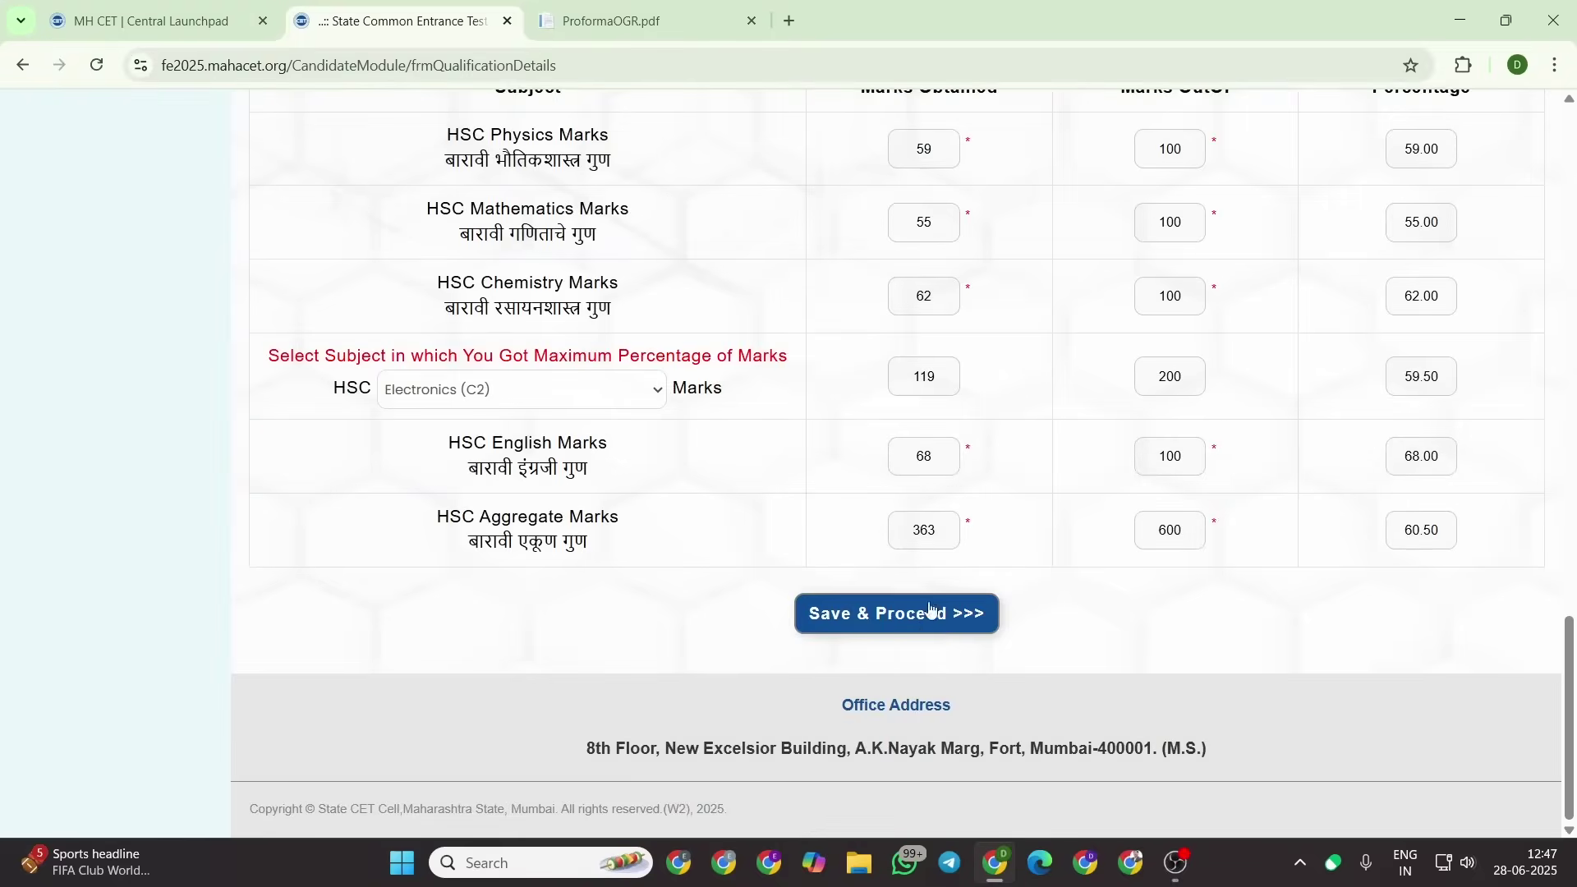
scroll(826, 655, up, 3)
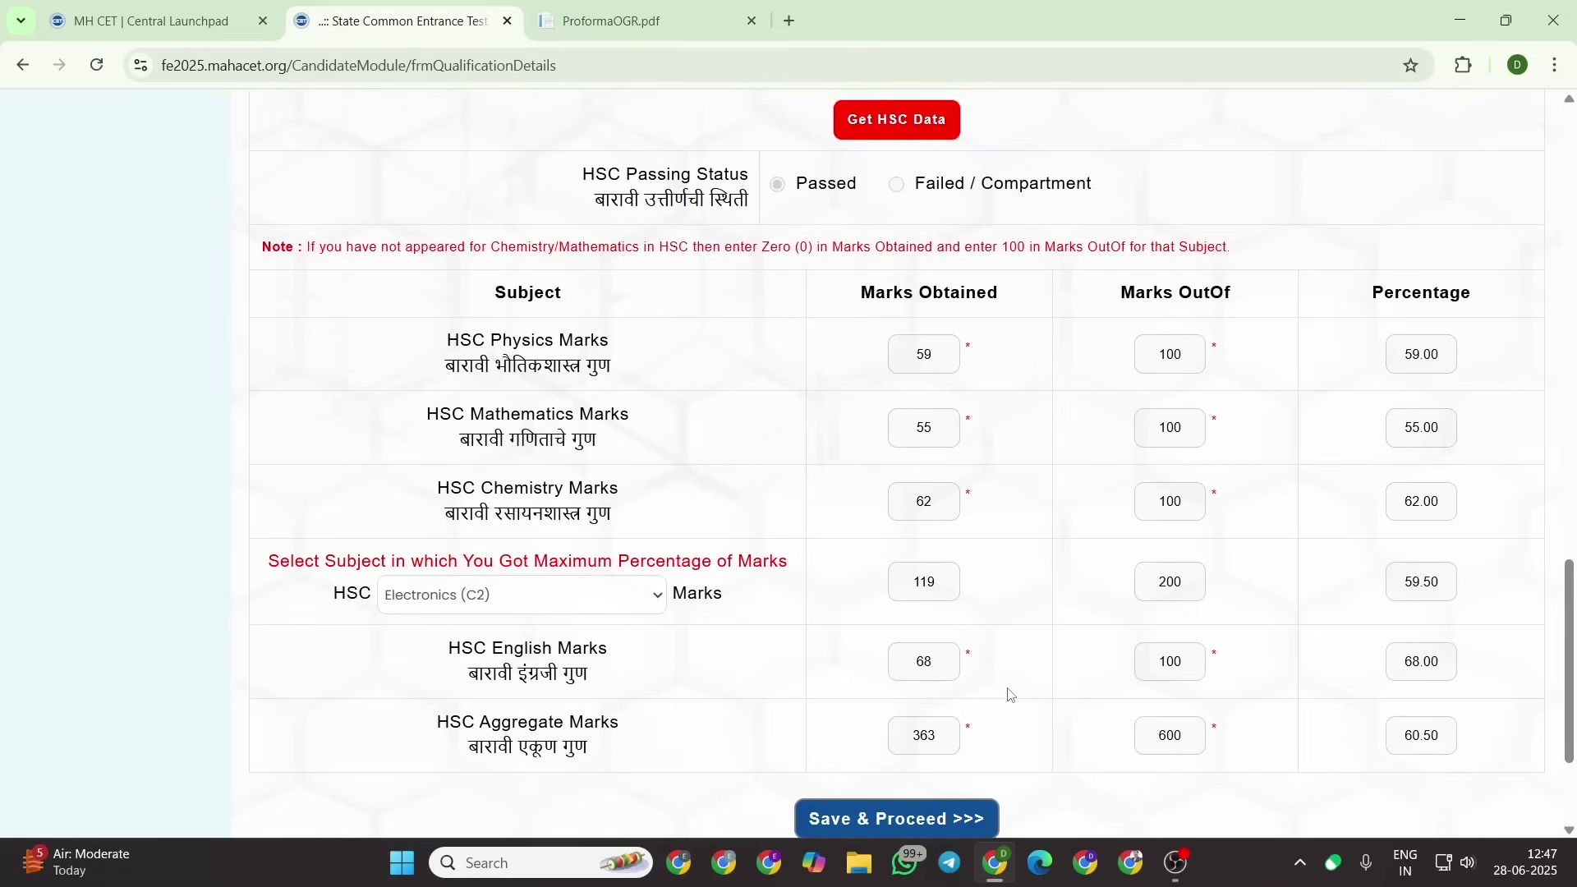
scroll(1012, 695, down, 3)
Save the qualification details and fill in JEE (Main) 2025 appearance, application number and birth date.
click(906, 608)
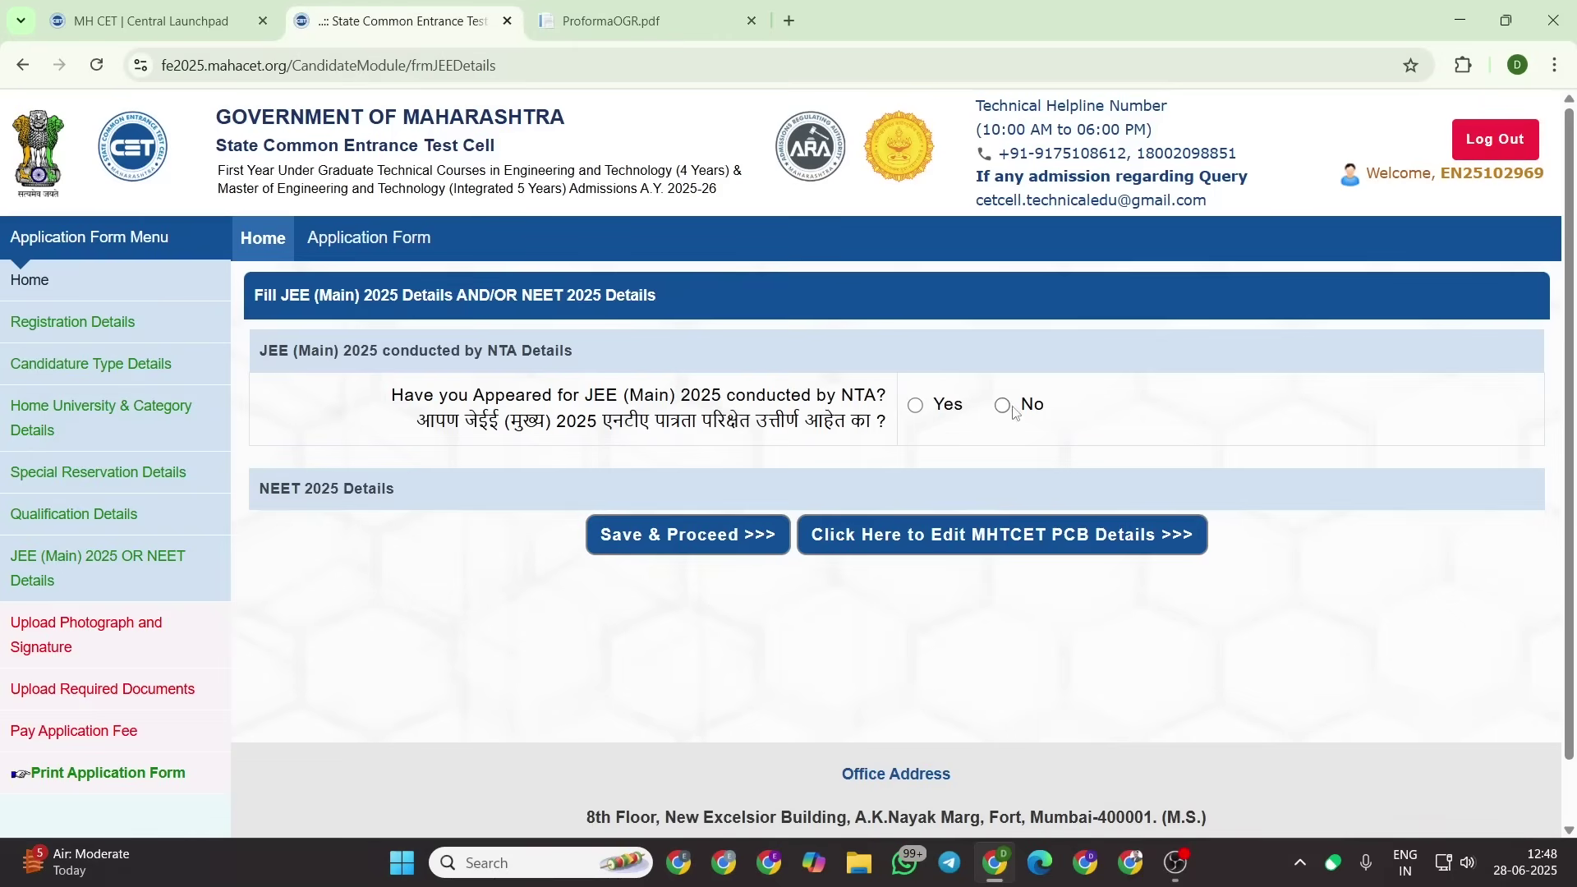
click(922, 409)
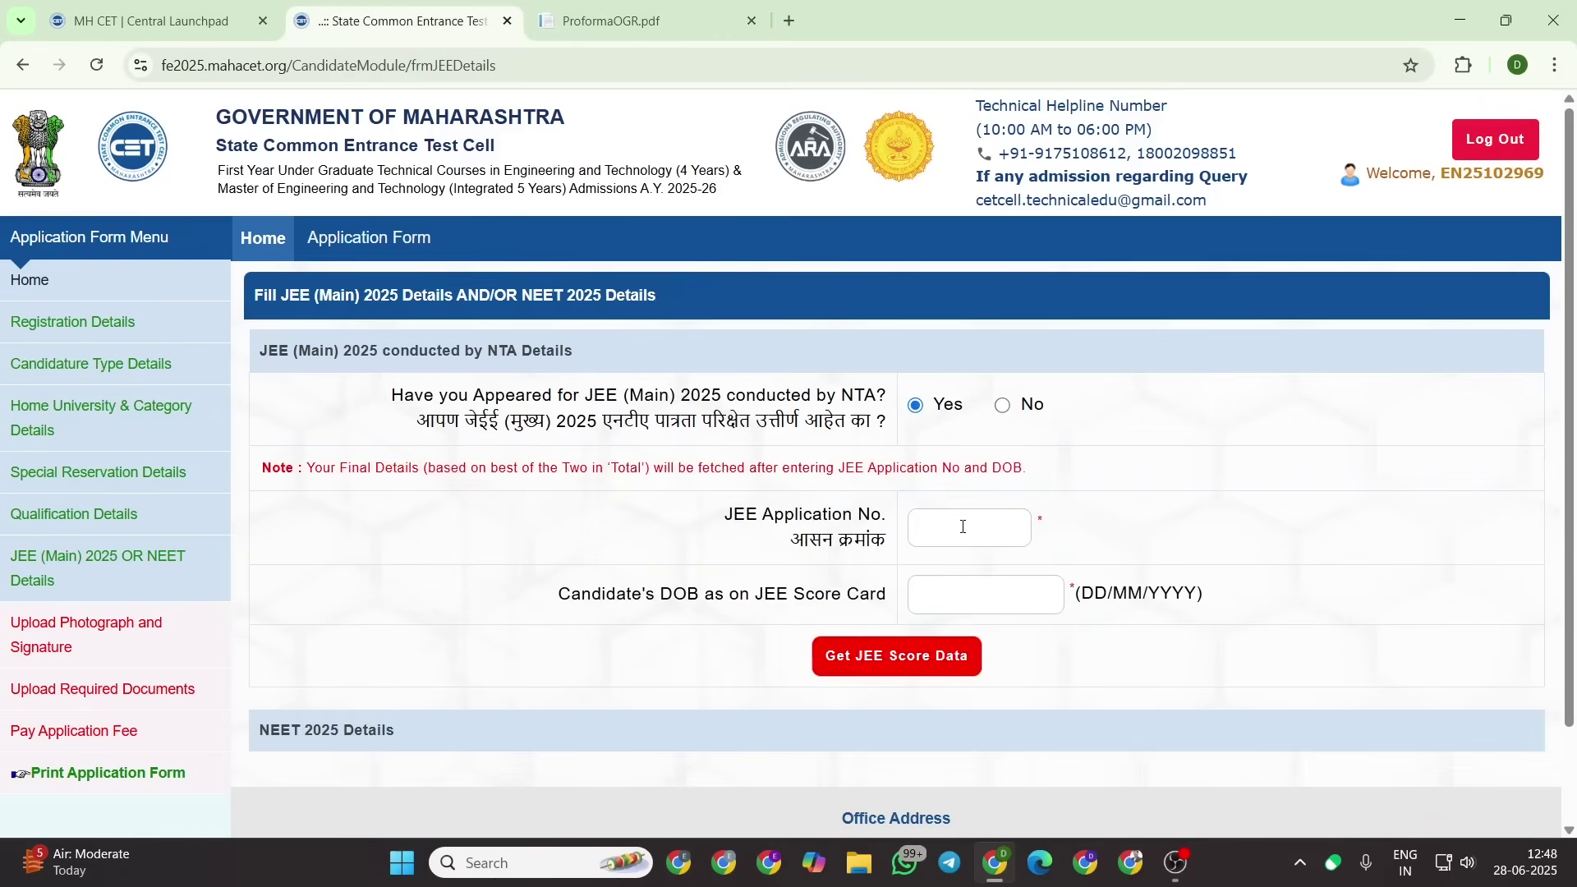
click(970, 527)
click(974, 593)
click(1216, 519)
scroll(955, 493, down, 2)
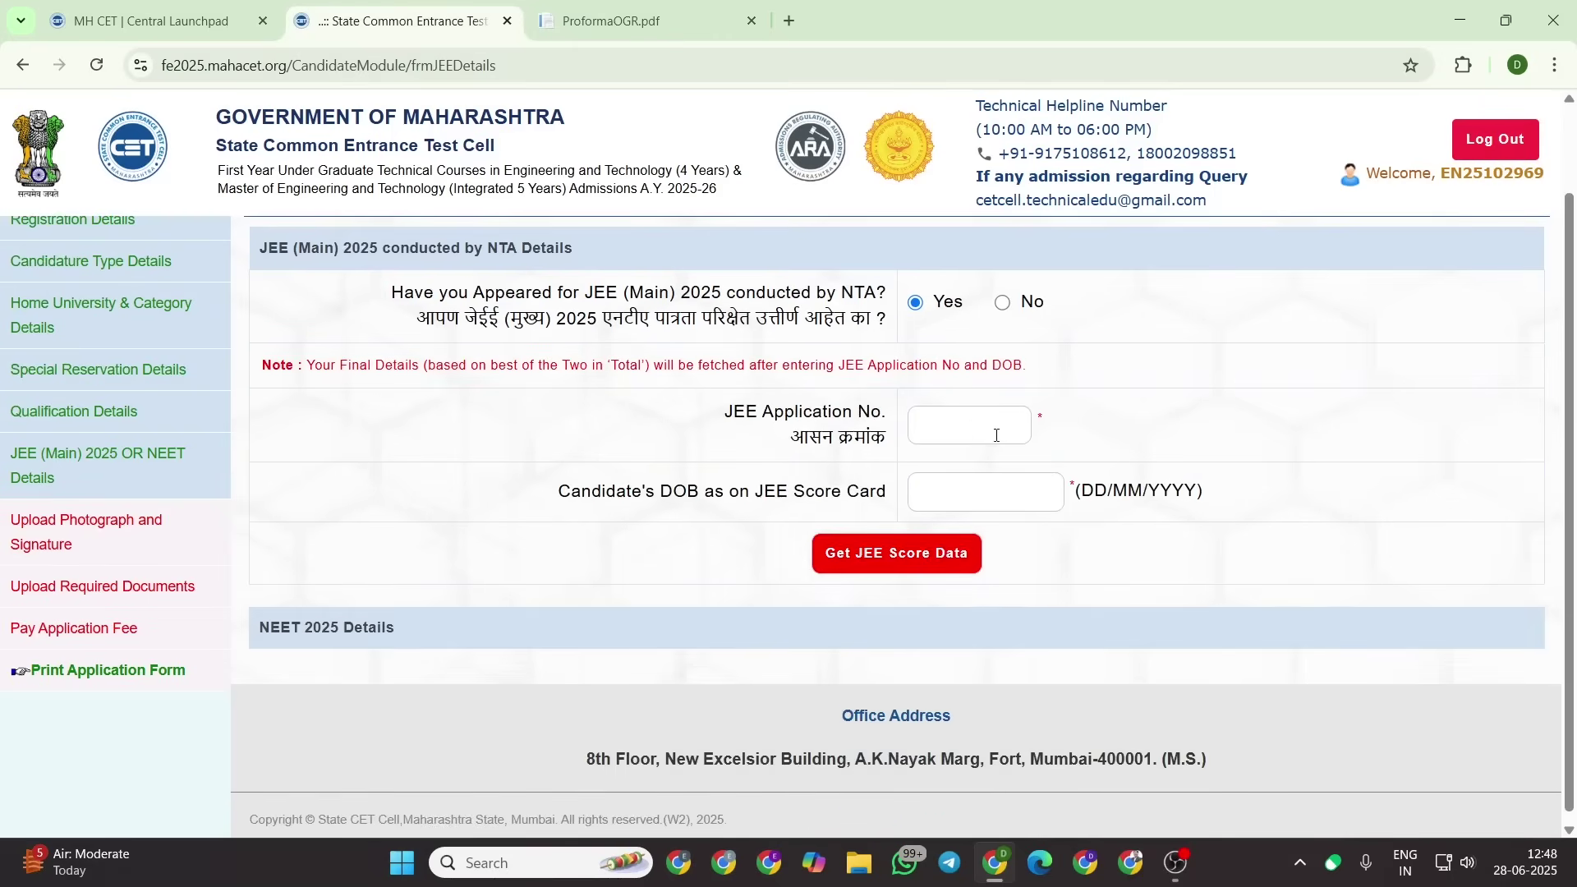
click(1002, 302)
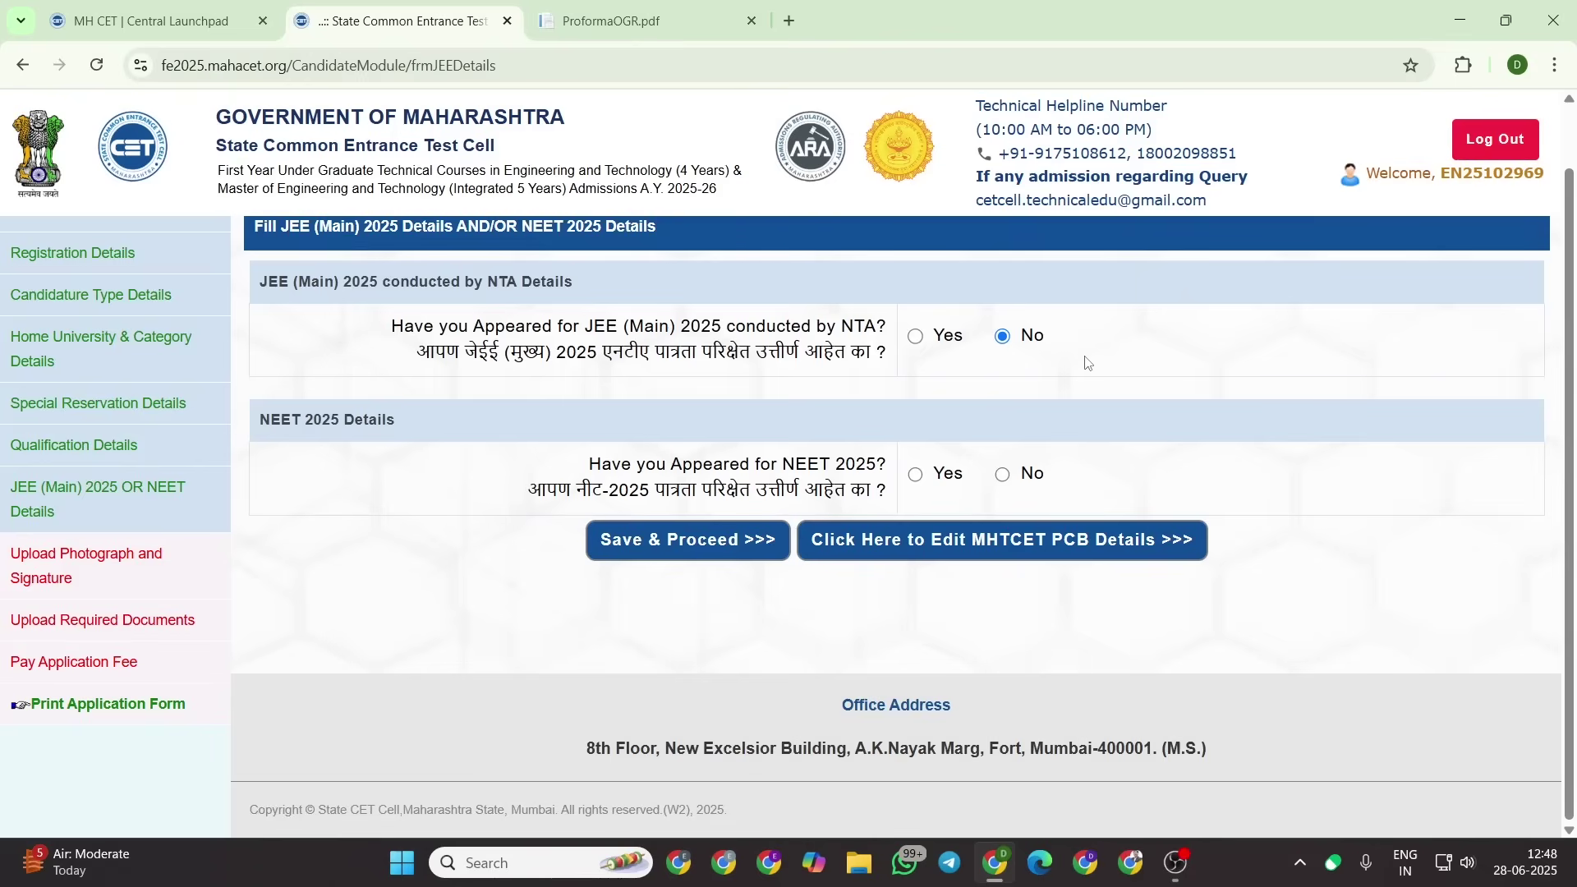
Mark that the candidate did not appear for NEET 2025.
click(1006, 476)
click(917, 478)
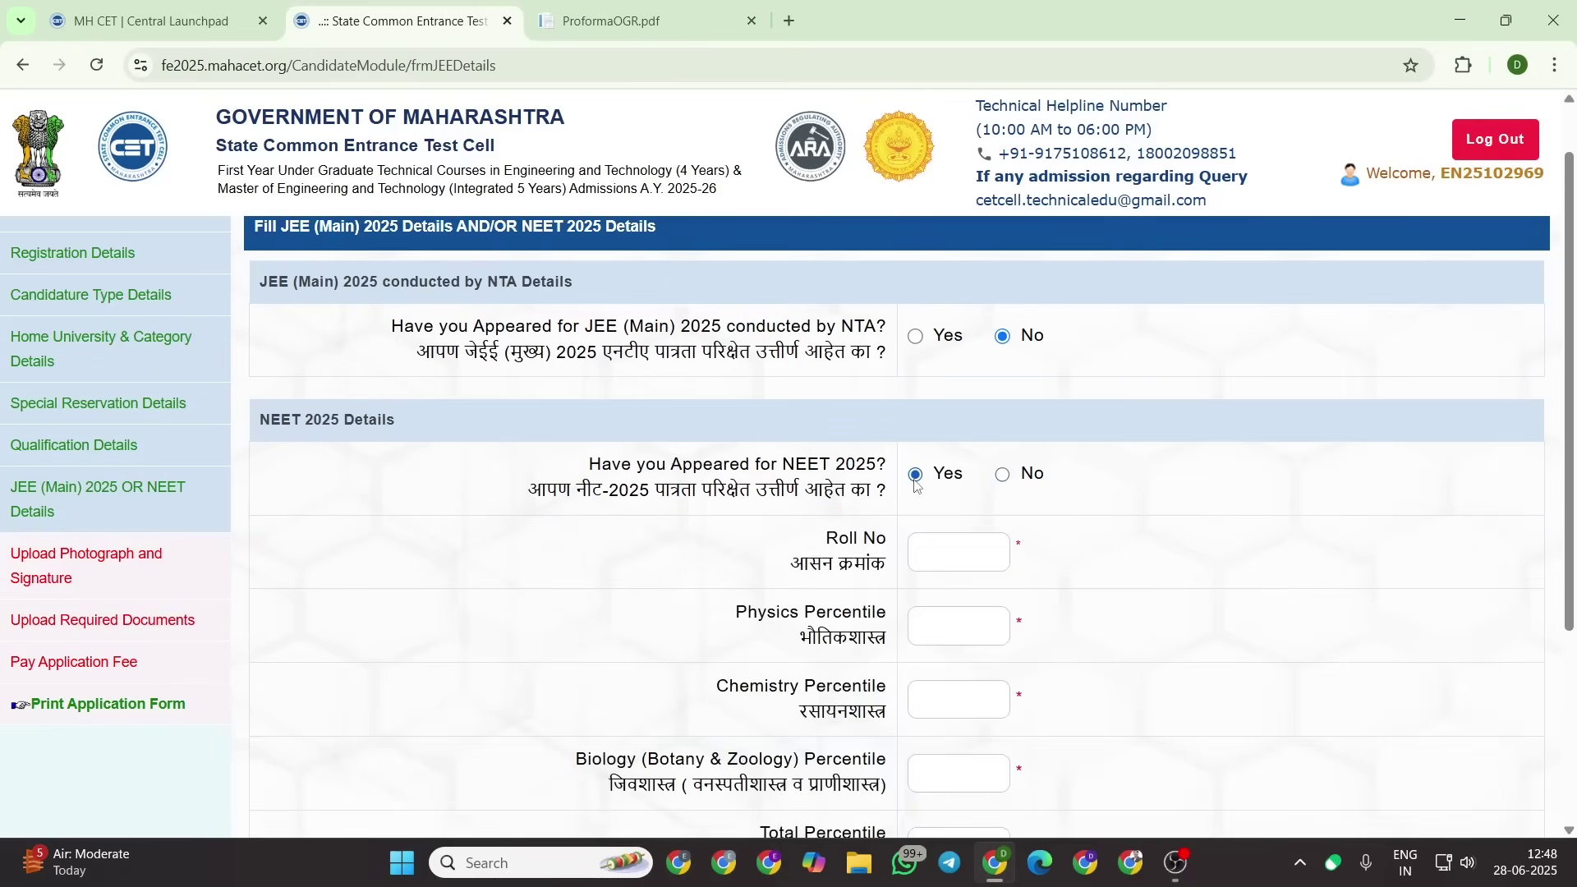
scroll(1023, 483, down, 4)
scroll(1019, 482, up, 3)
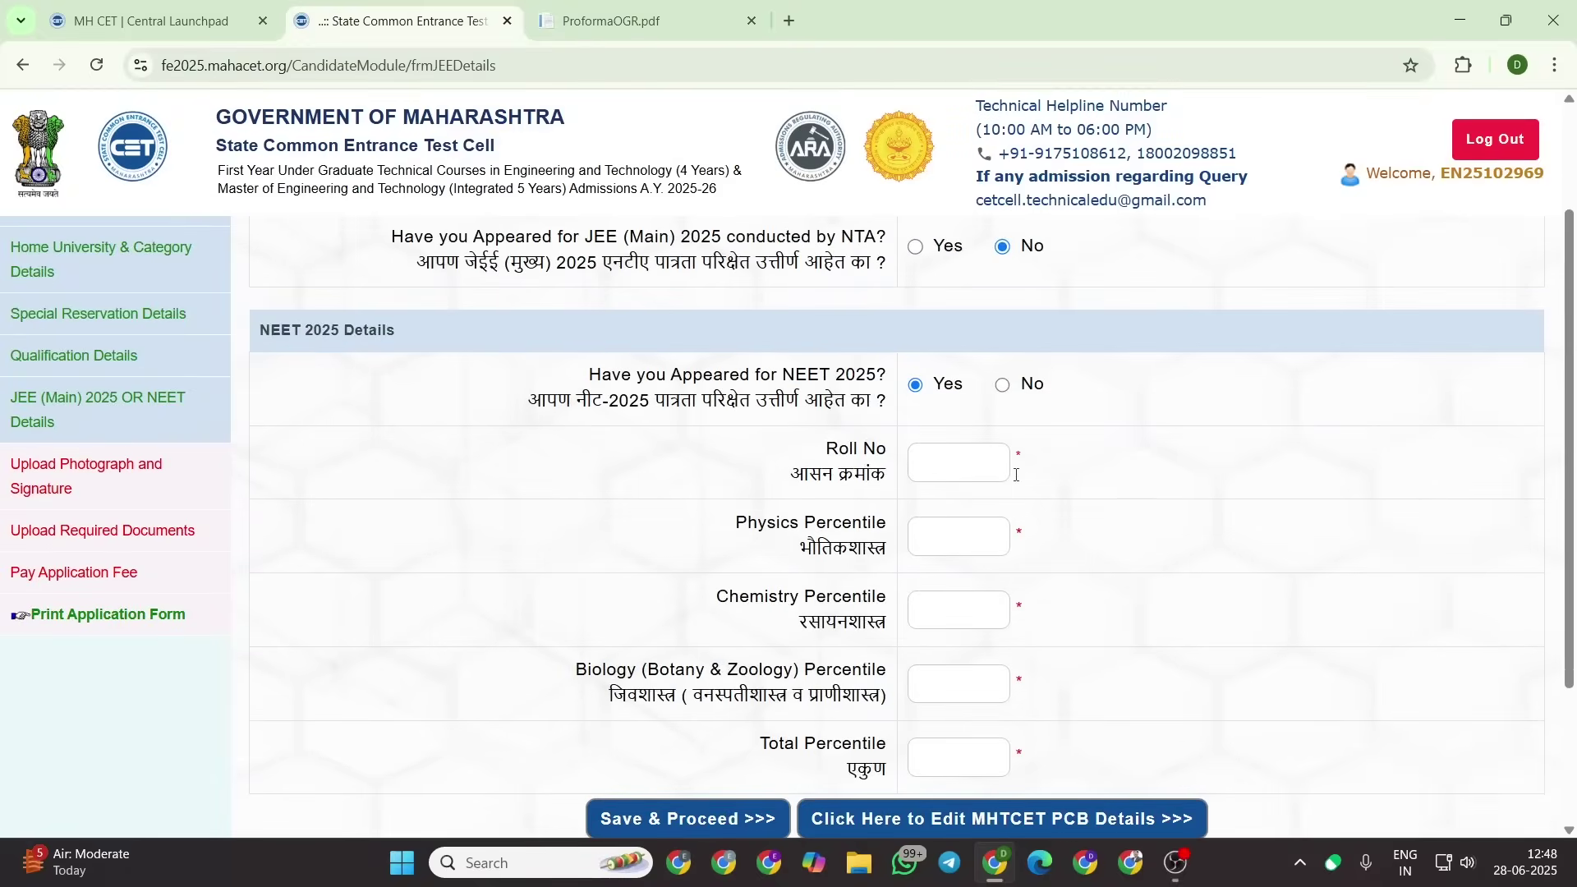
scroll(1016, 481, down, 1)
scroll(1016, 481, up, 1)
click(1002, 386)
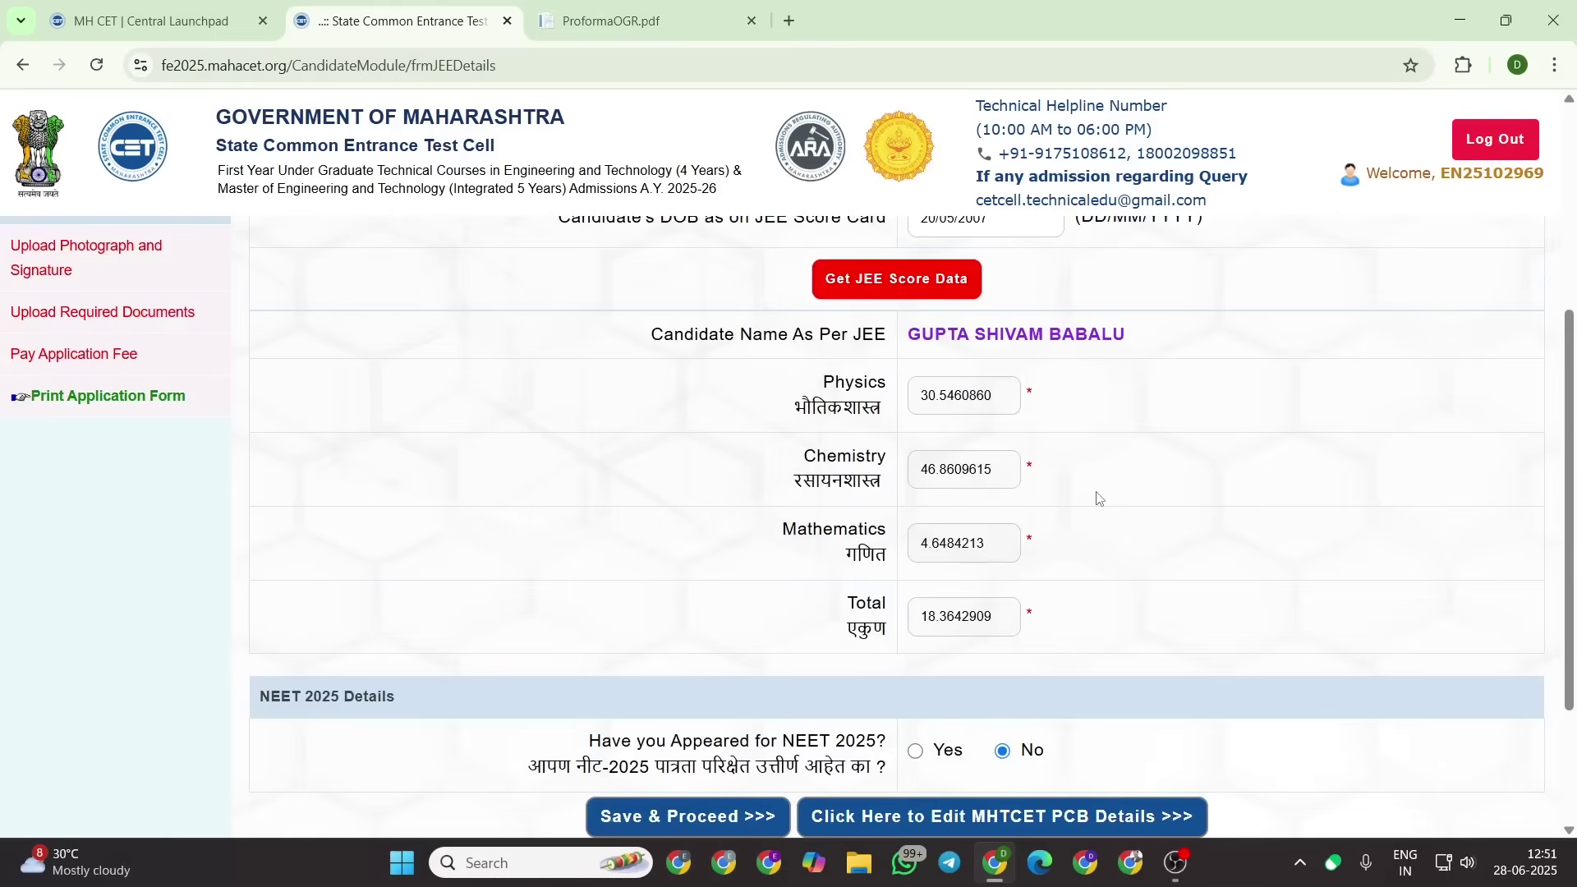
Review fetched JEE scores: Physics 30.5460860, Chemistry 46.8609615, Mathematics 4.6484213, Total 18.3642909.
scroll(1099, 498, down, 1)
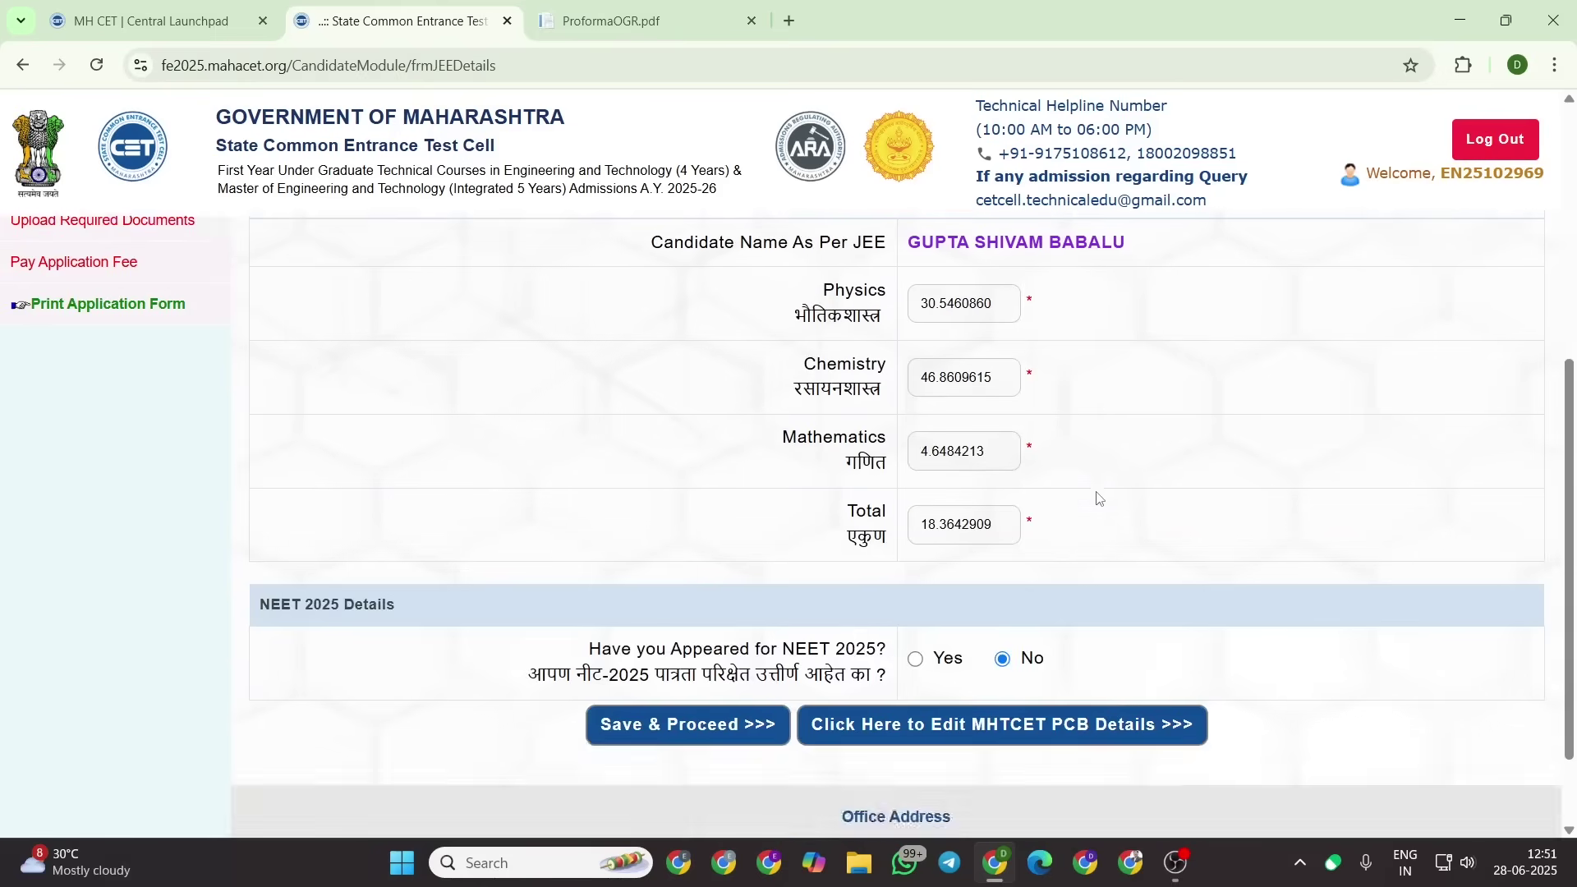
scroll(1099, 499, up, 4)
scroll(1098, 499, down, 2)
scroll(1098, 499, up, 4)
scroll(1099, 499, down, 1)
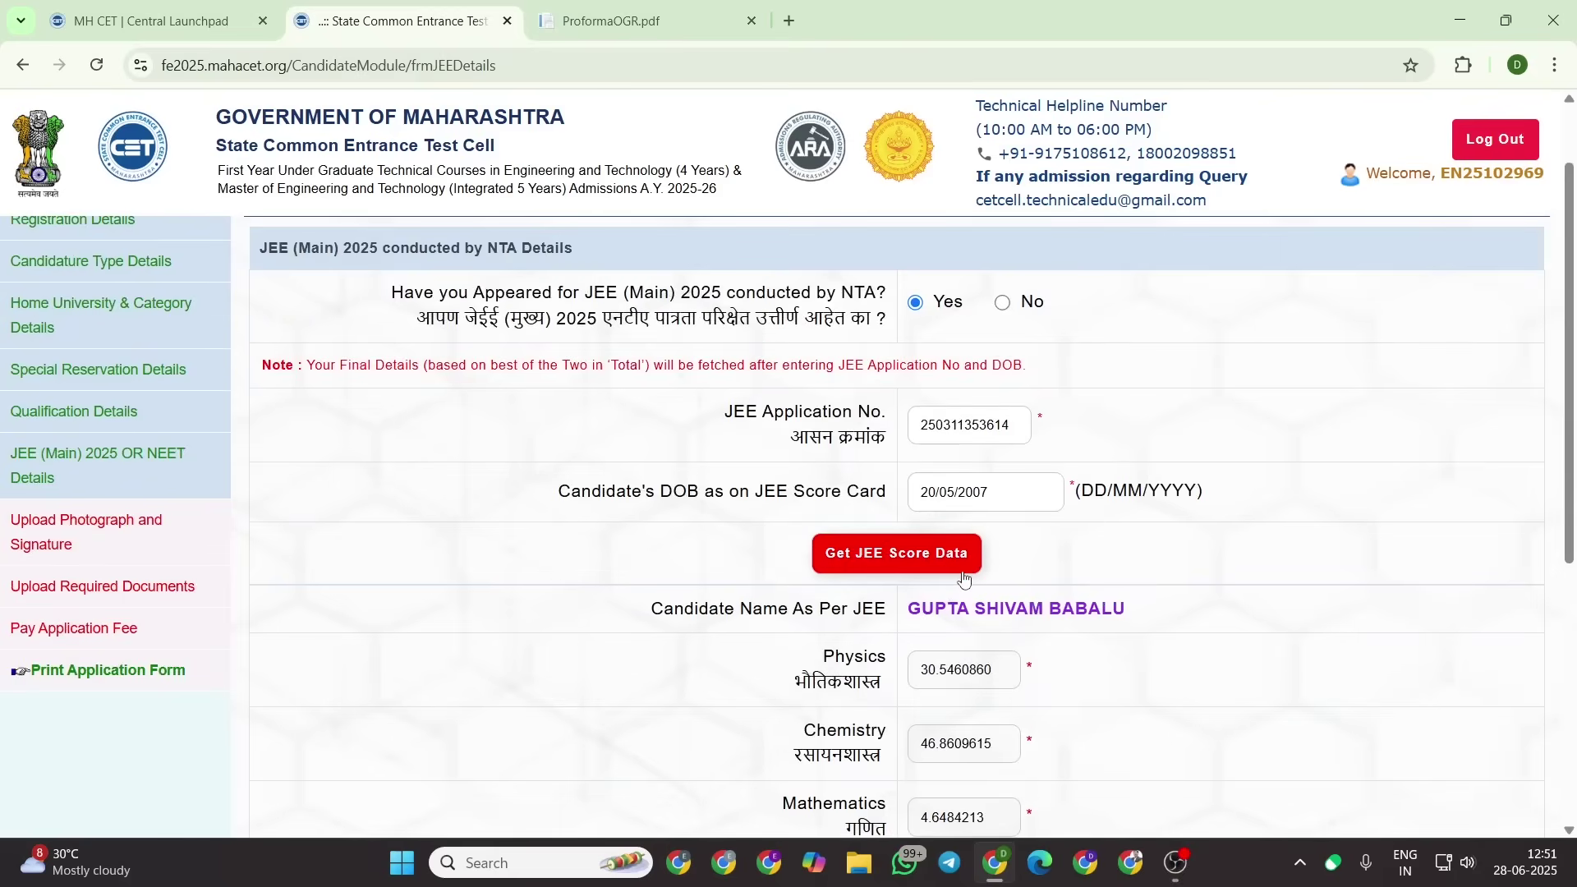
scroll(965, 579, down, 2)
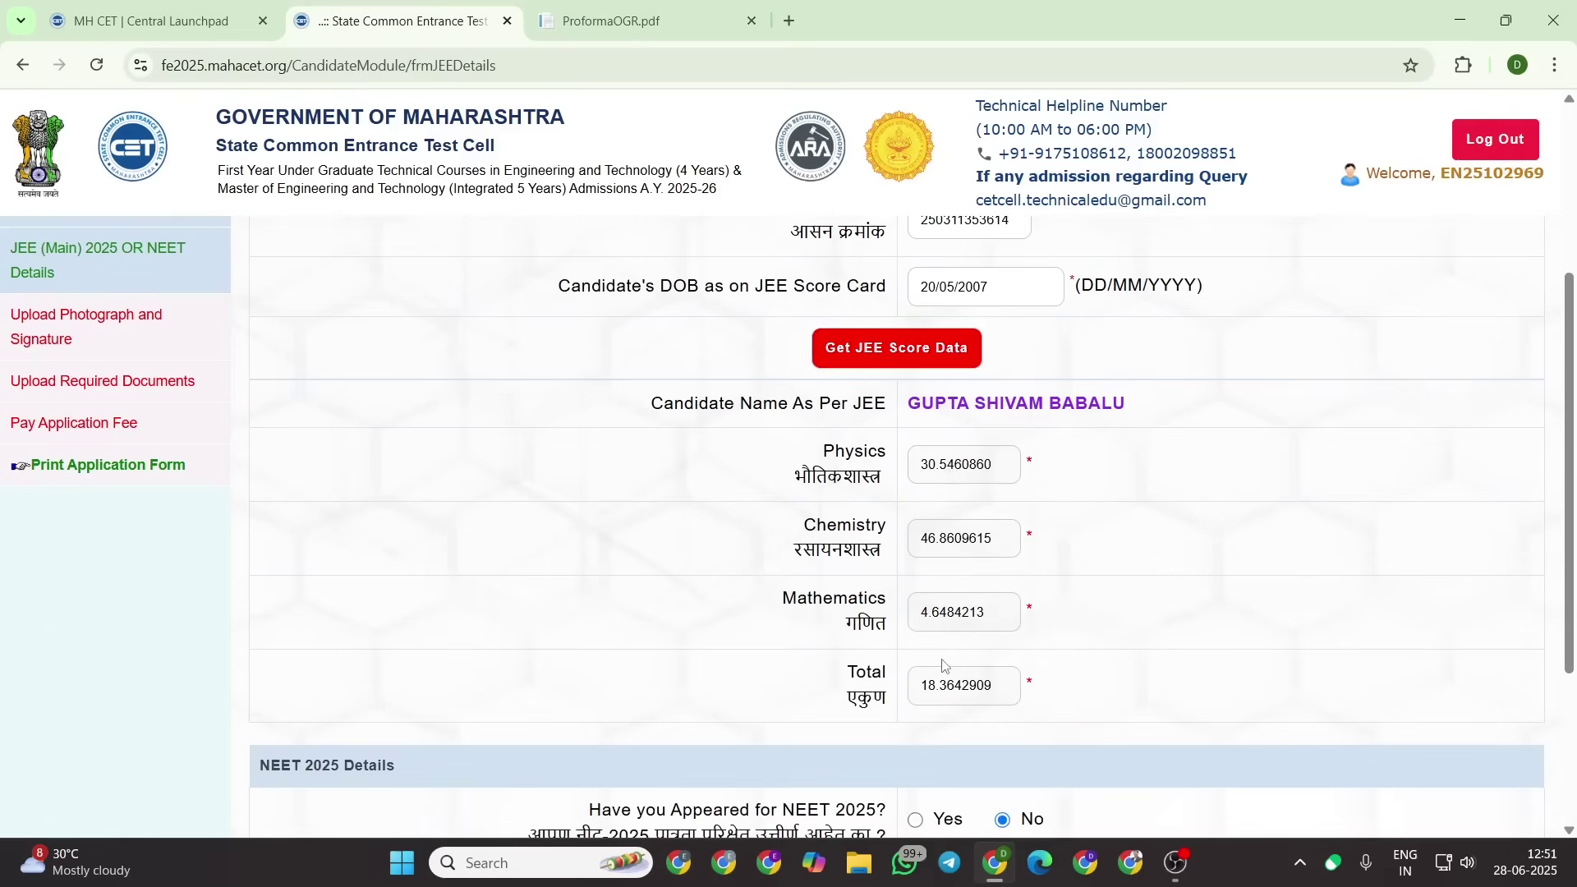
scroll(943, 665, down, 3)
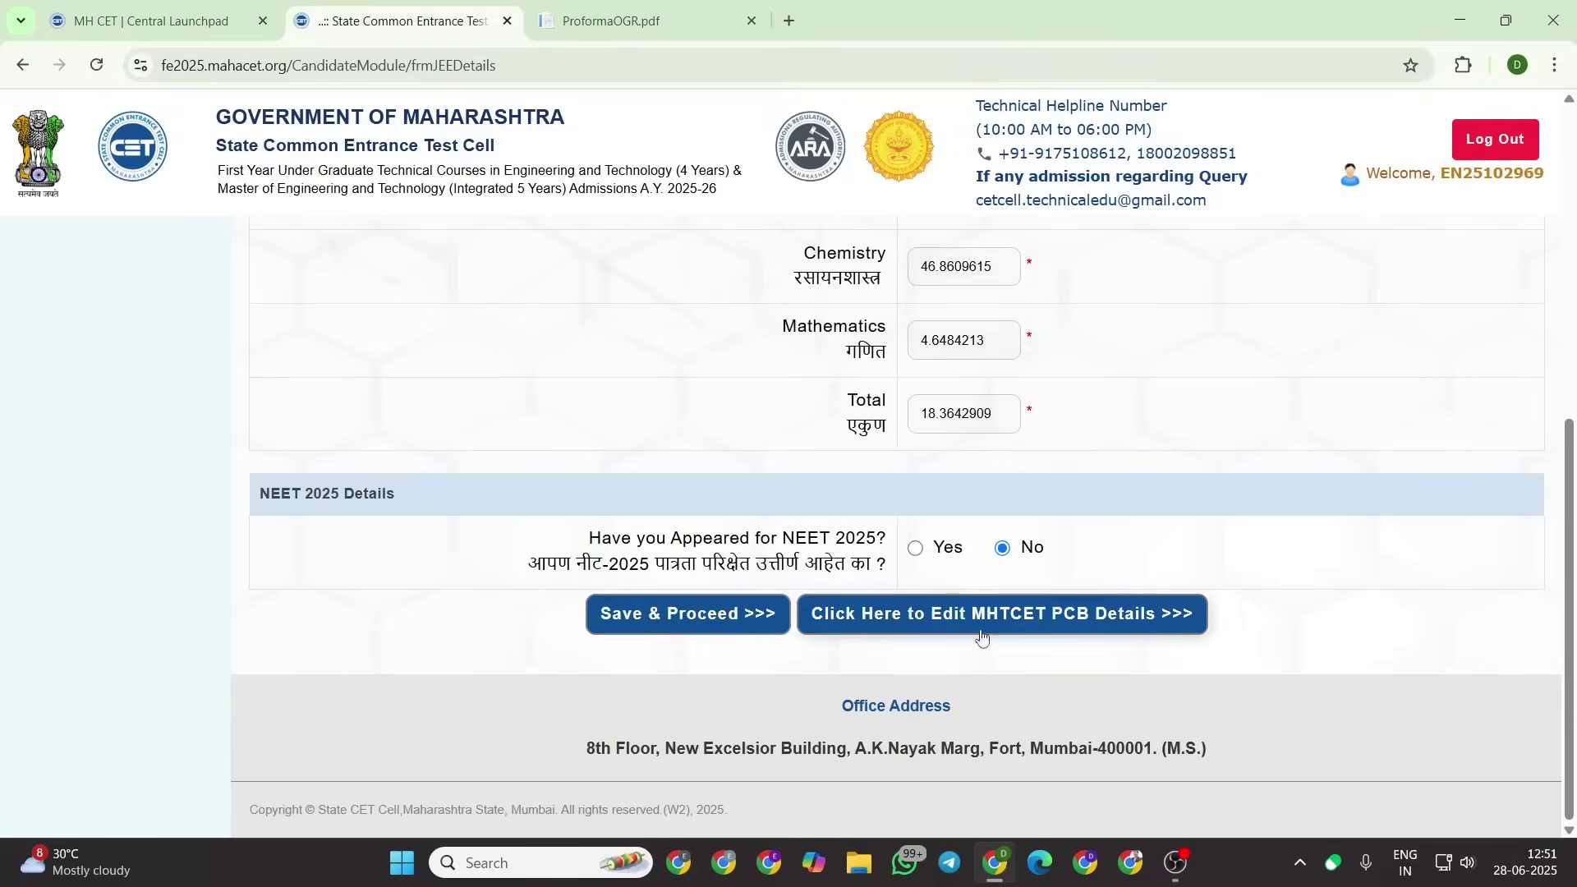
Save the exam details and read the photo file-size and dimension limits.
click(634, 630)
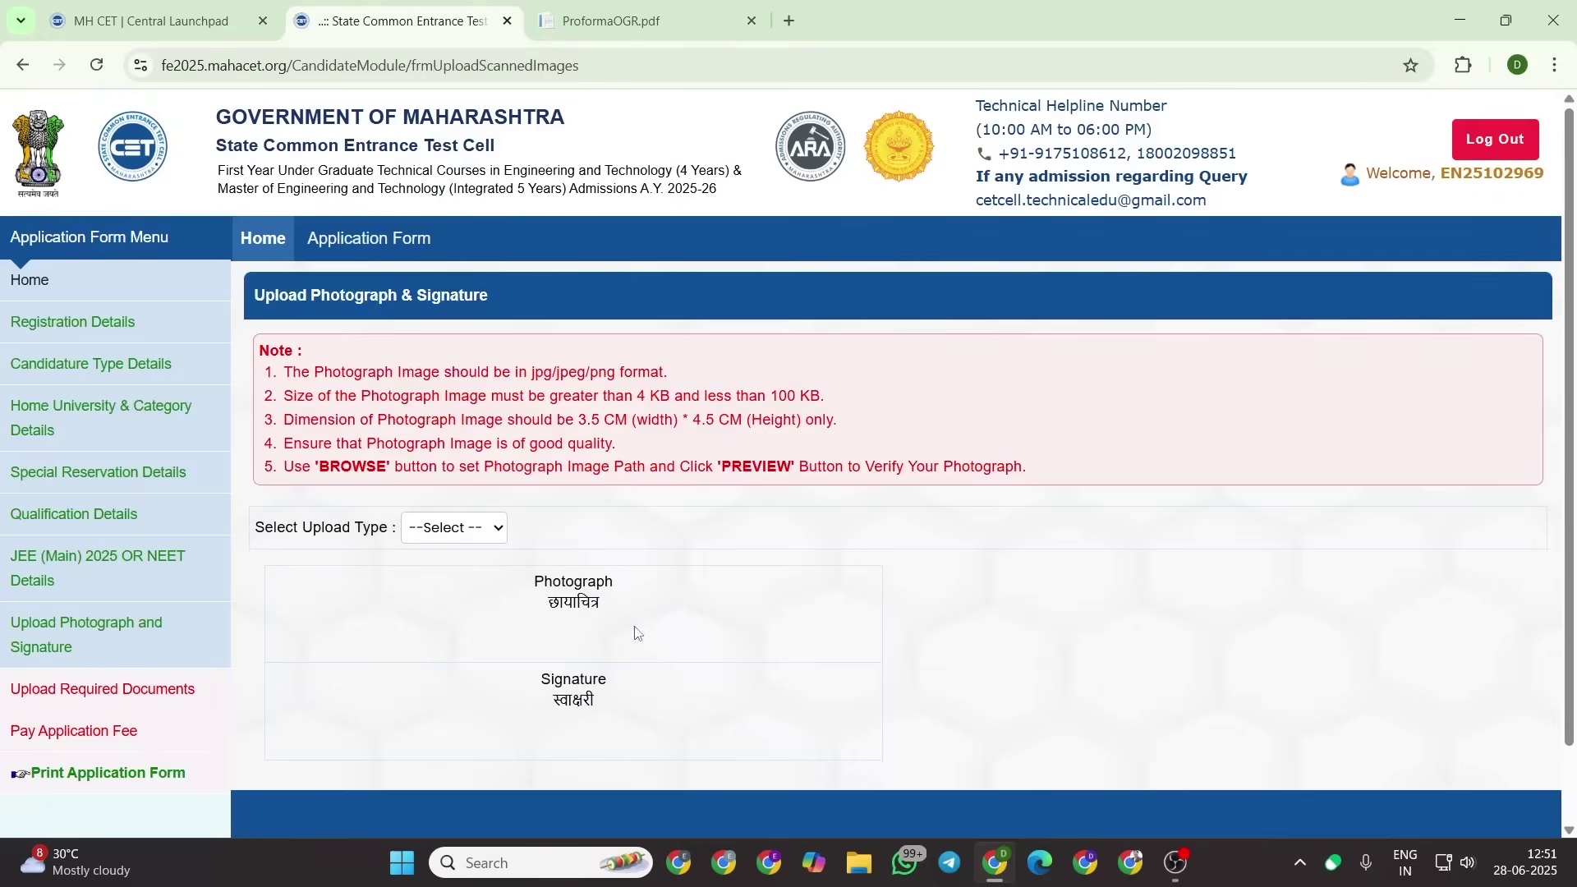
click(465, 530)
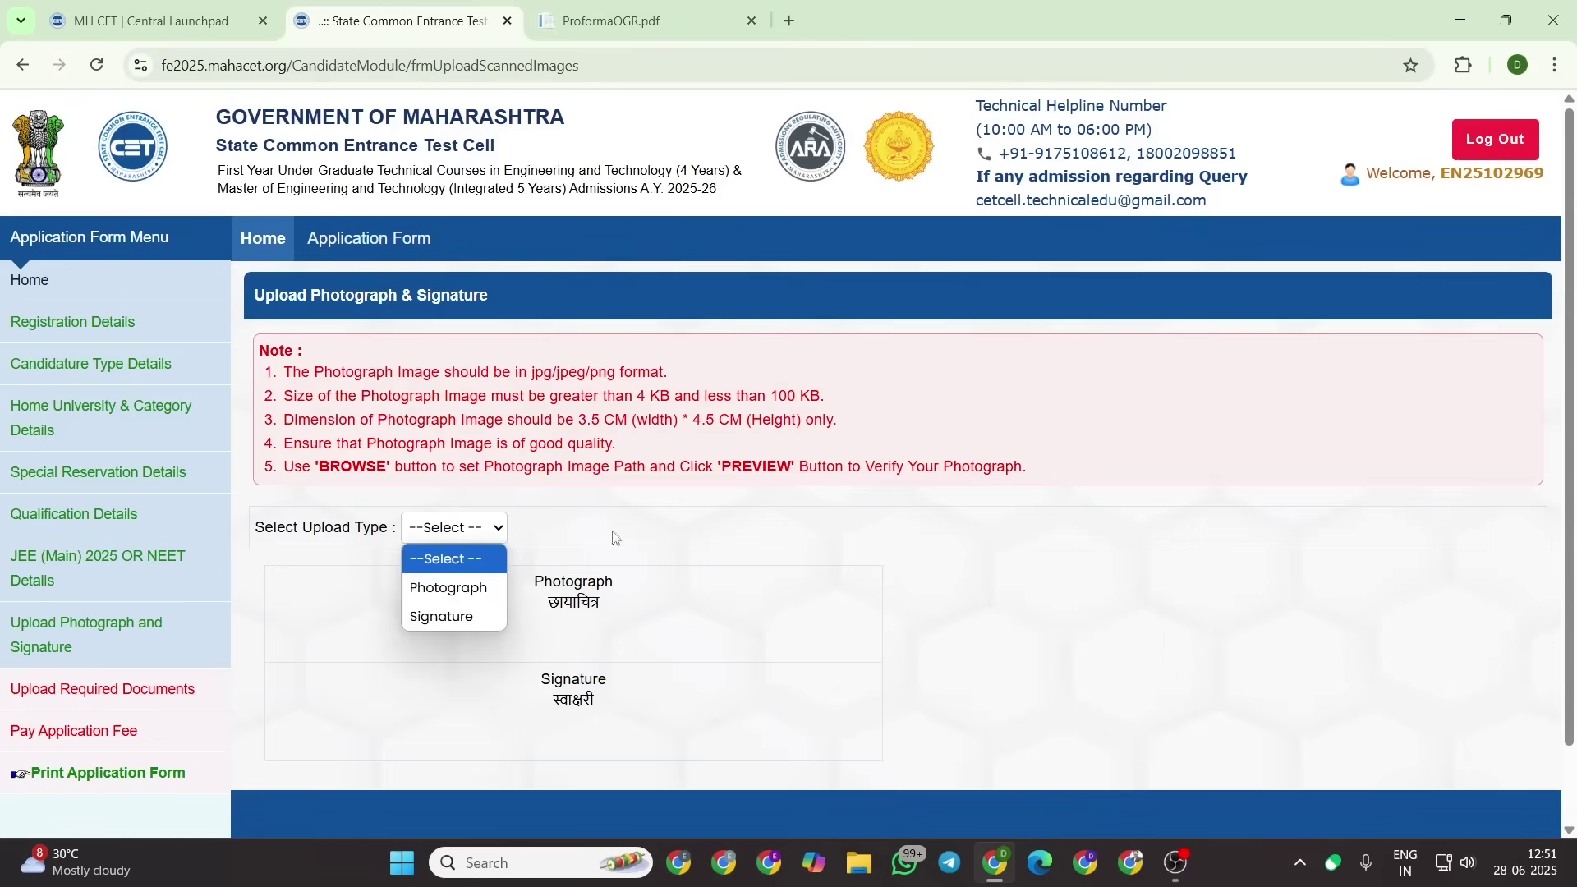
click(614, 537)
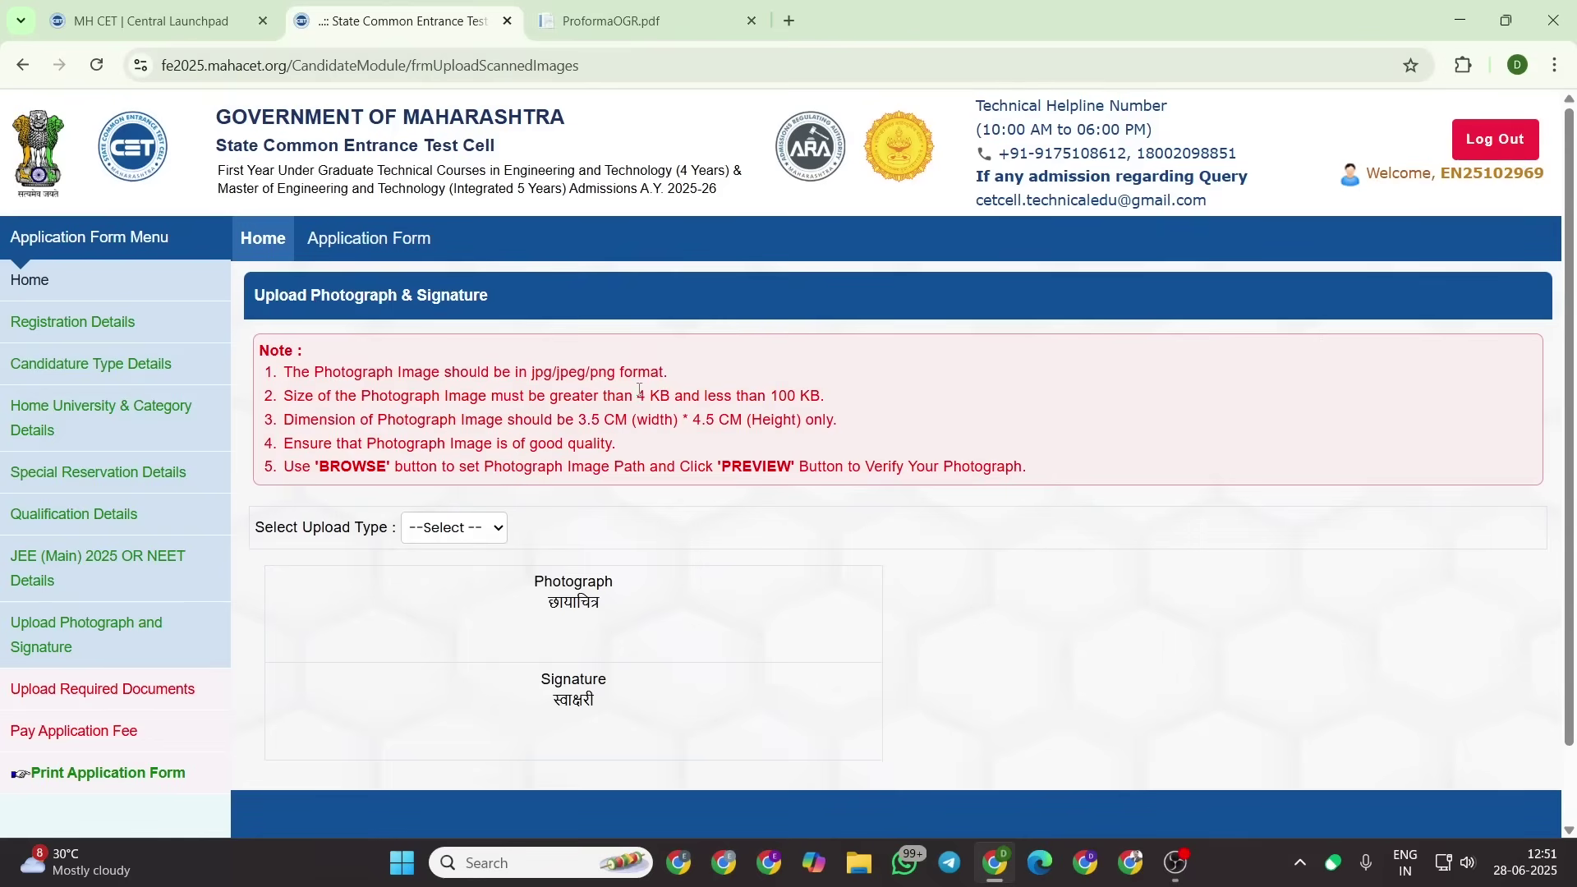
drag(639, 395, 841, 408)
click(859, 425)
drag(578, 419, 848, 428)
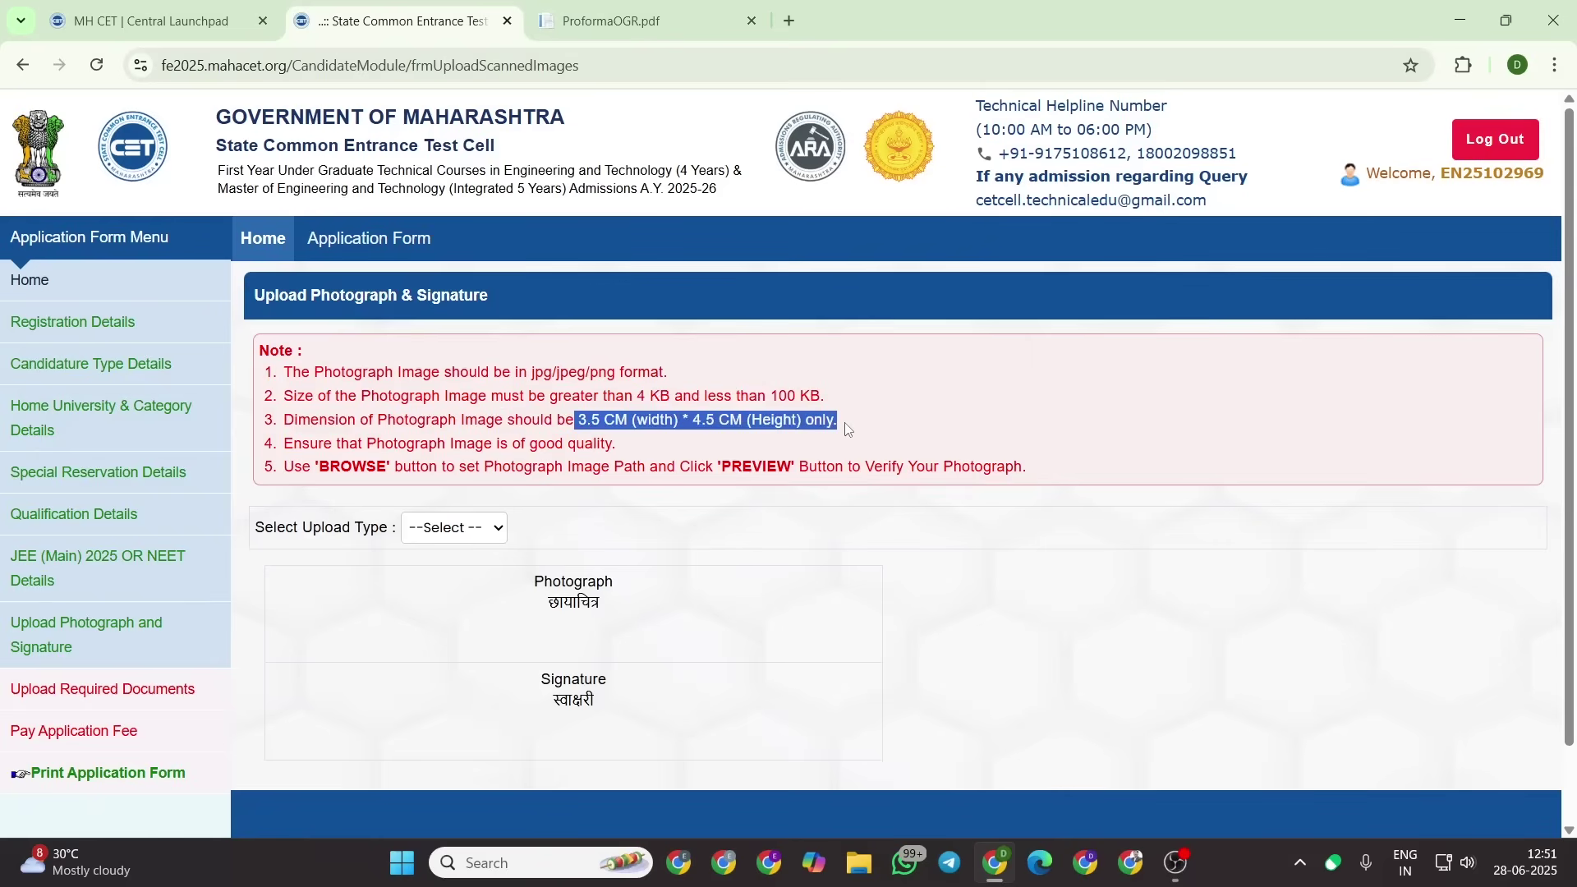
click(848, 428)
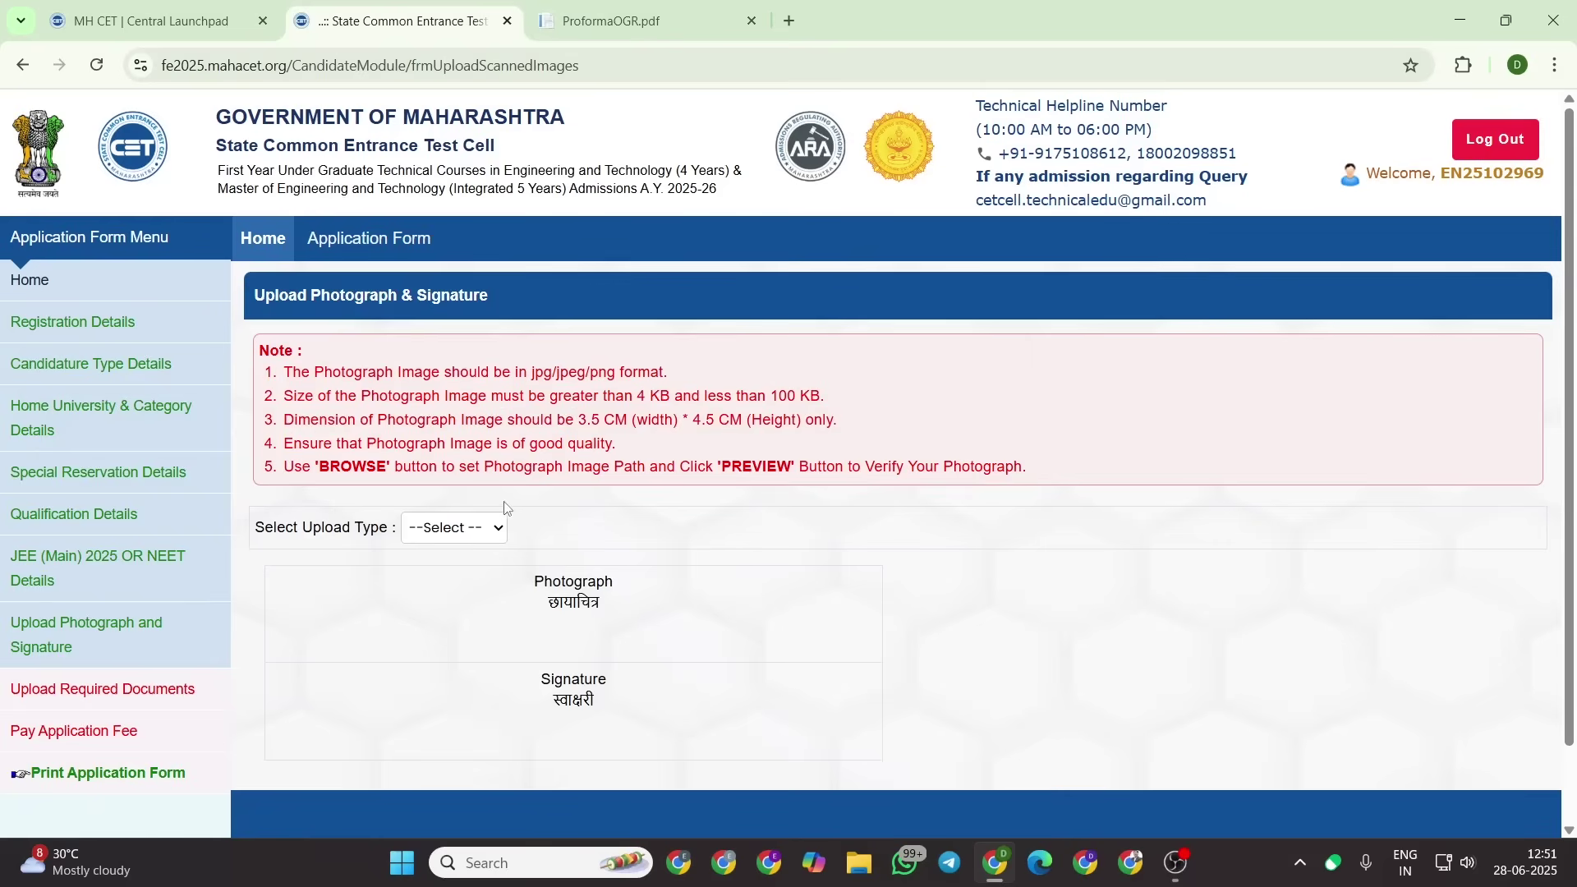
Try the Signature and Photograph upload types, leaving Select Upload Type unselected.
click(485, 533)
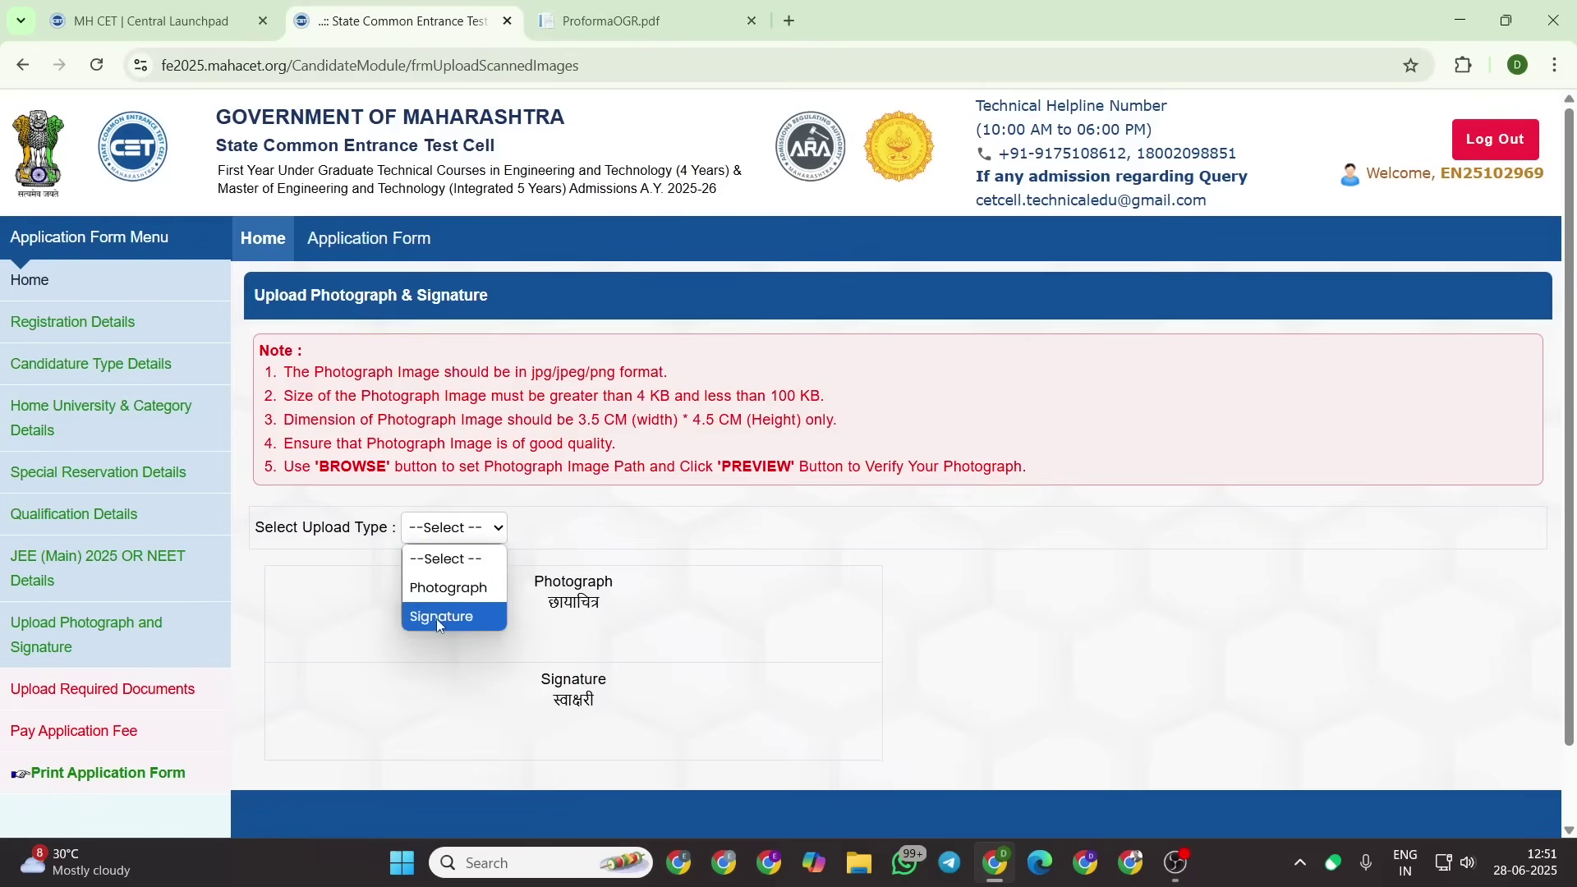
click(436, 618)
click(485, 534)
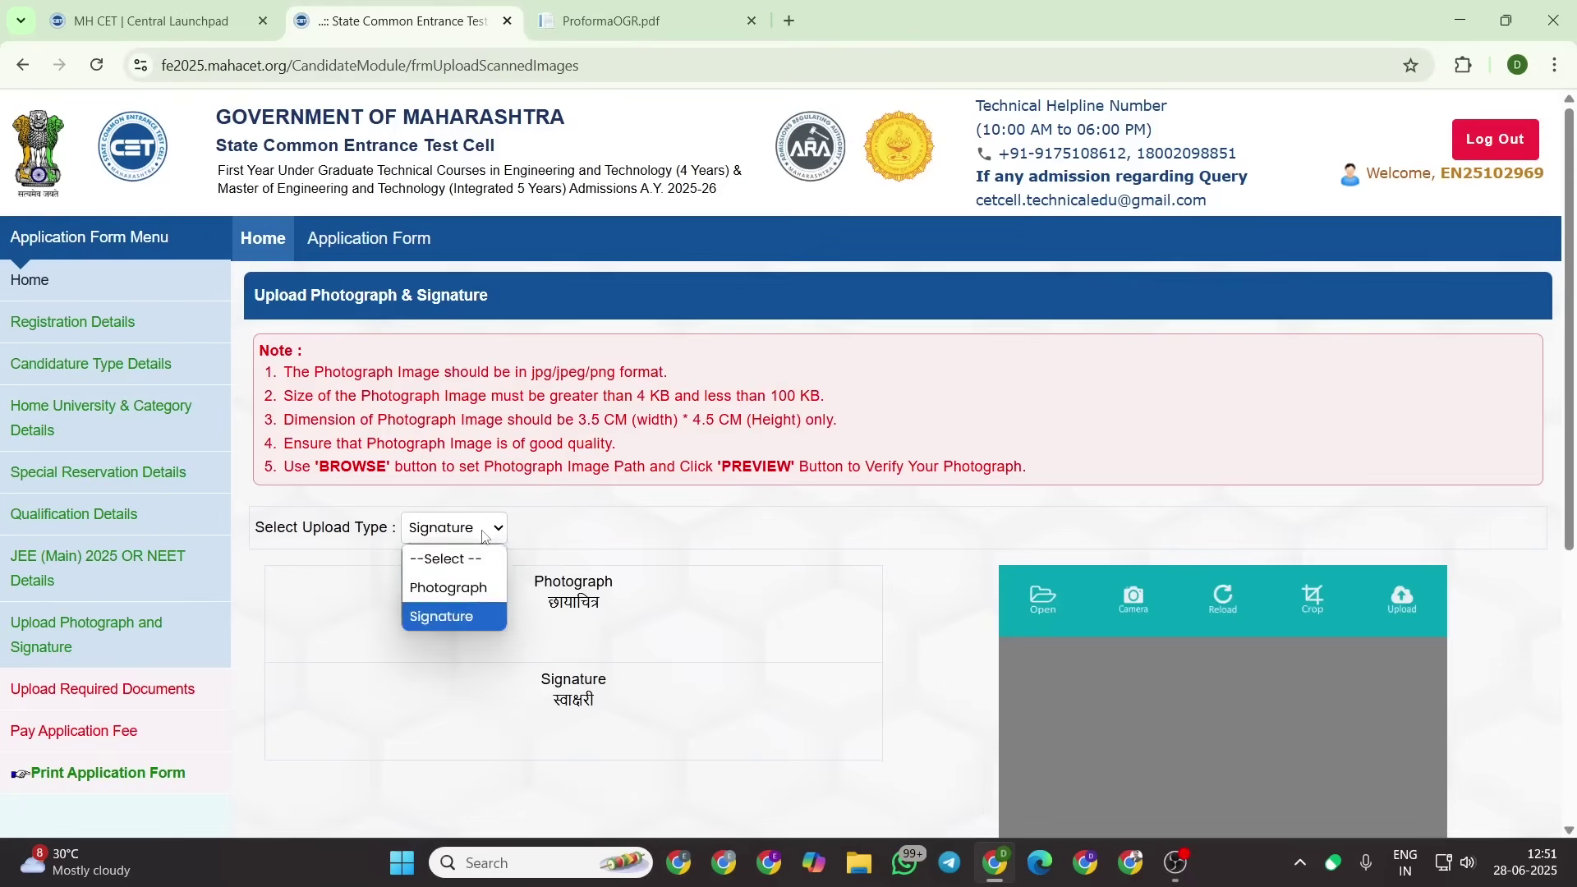
click(465, 585)
click(463, 530)
click(472, 558)
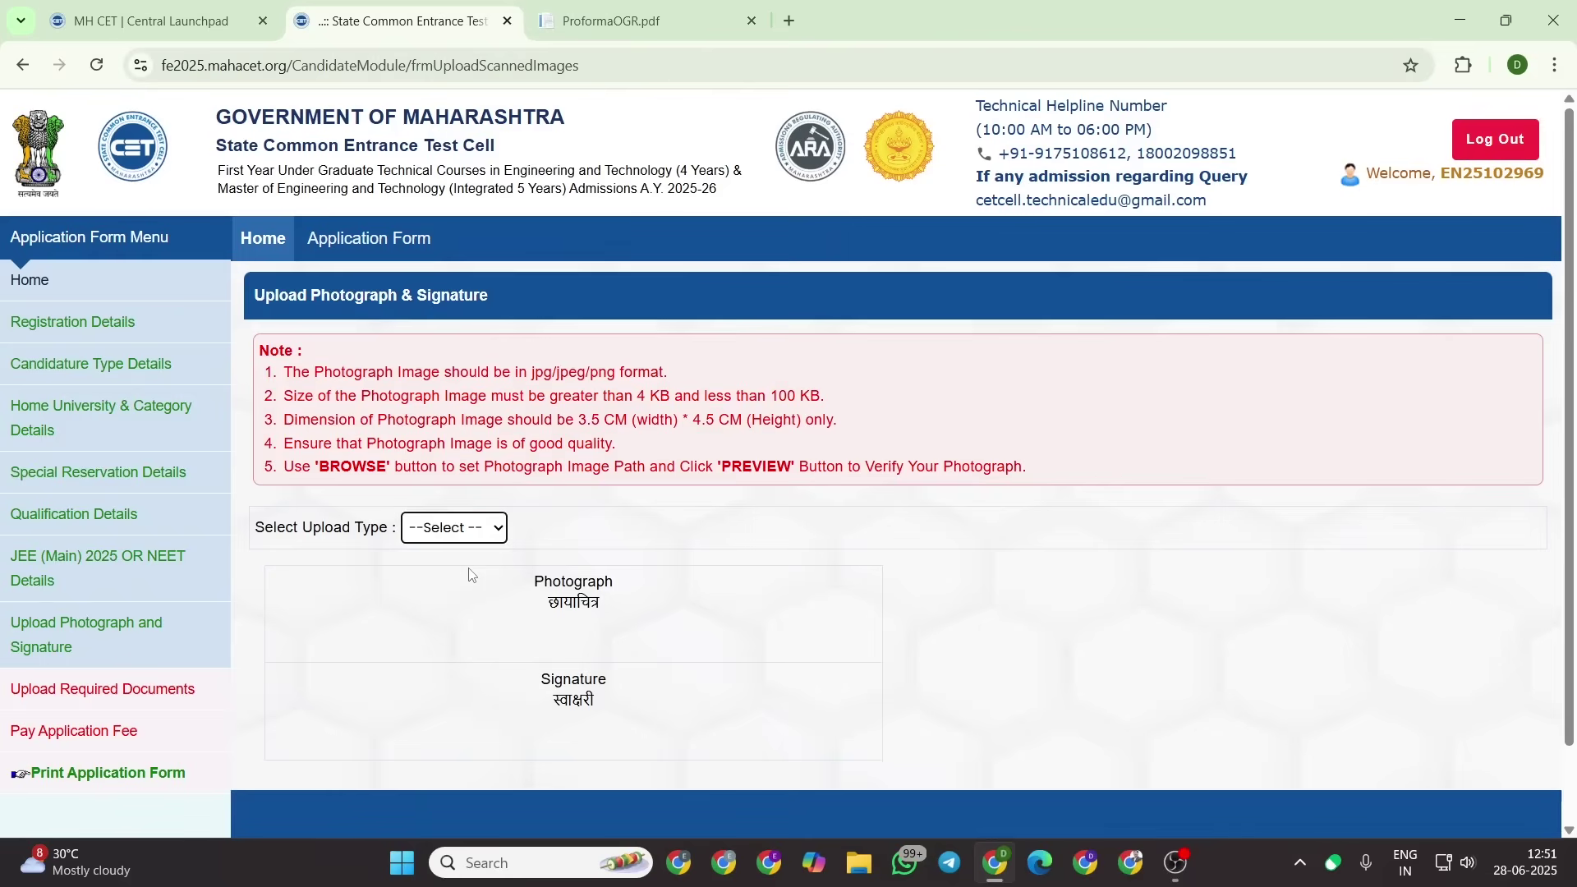
click(479, 534)
click(654, 534)
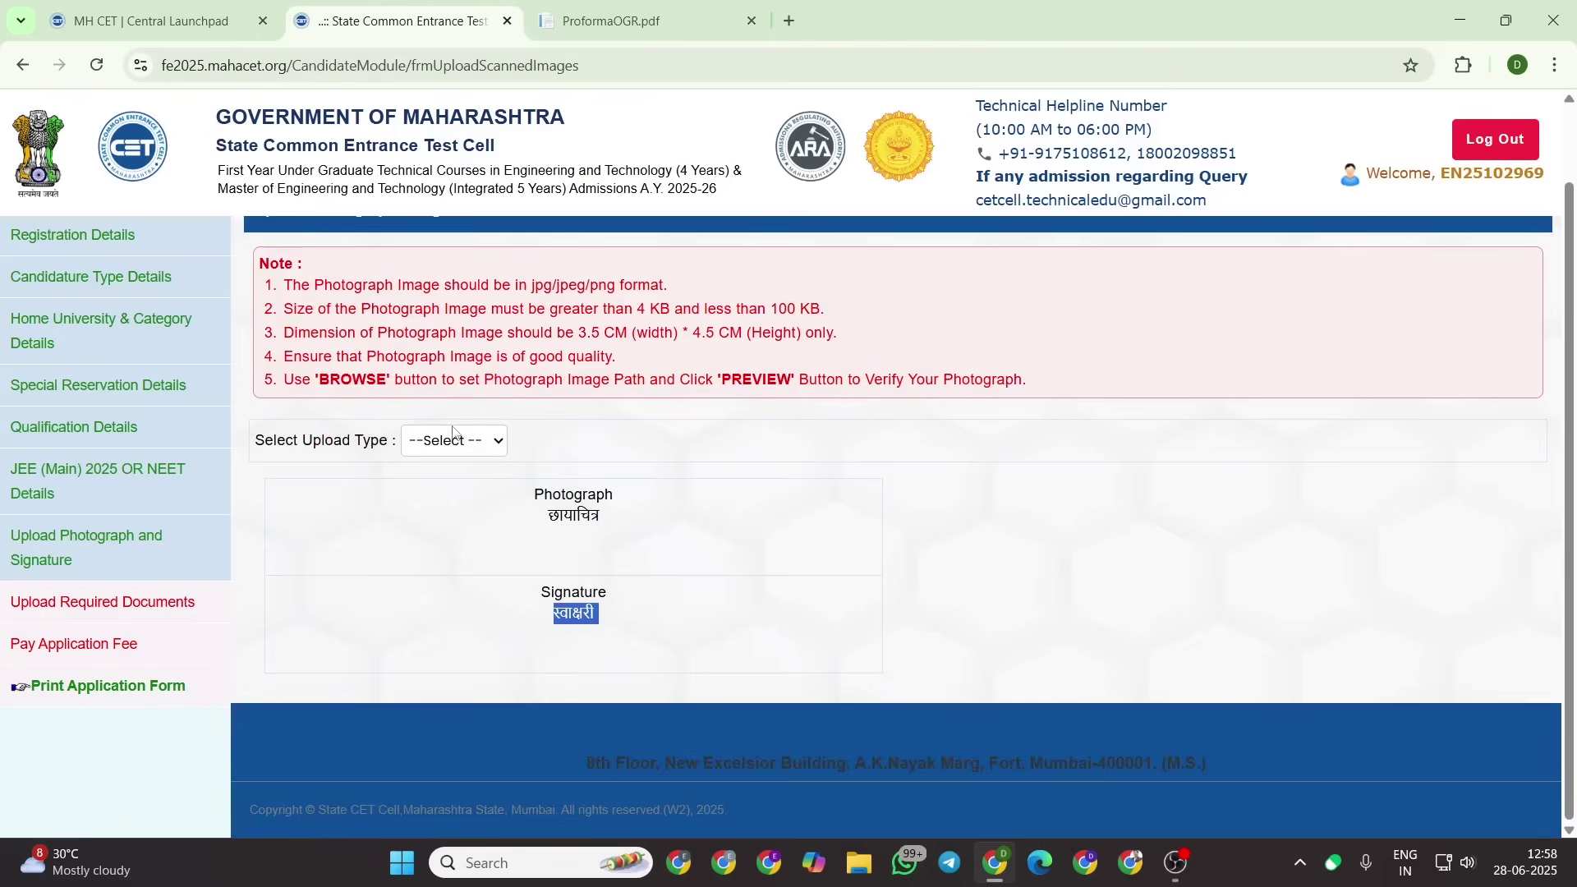
click(457, 435)
Choose Photograph as the upload type and load the candidate's photo file.
click(473, 501)
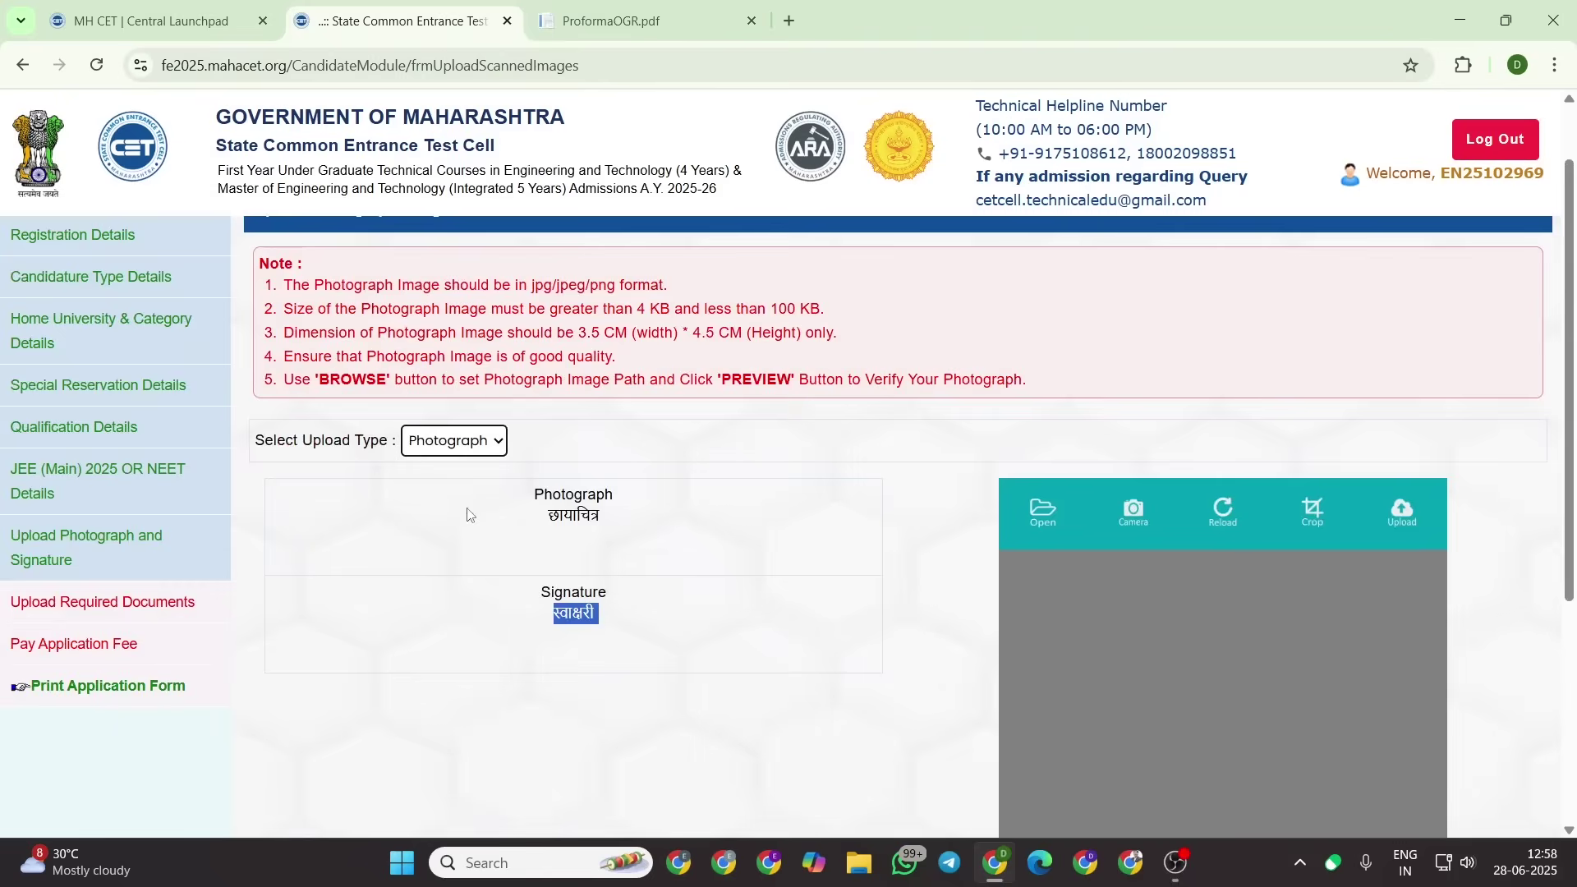
click(1045, 511)
click(477, 306)
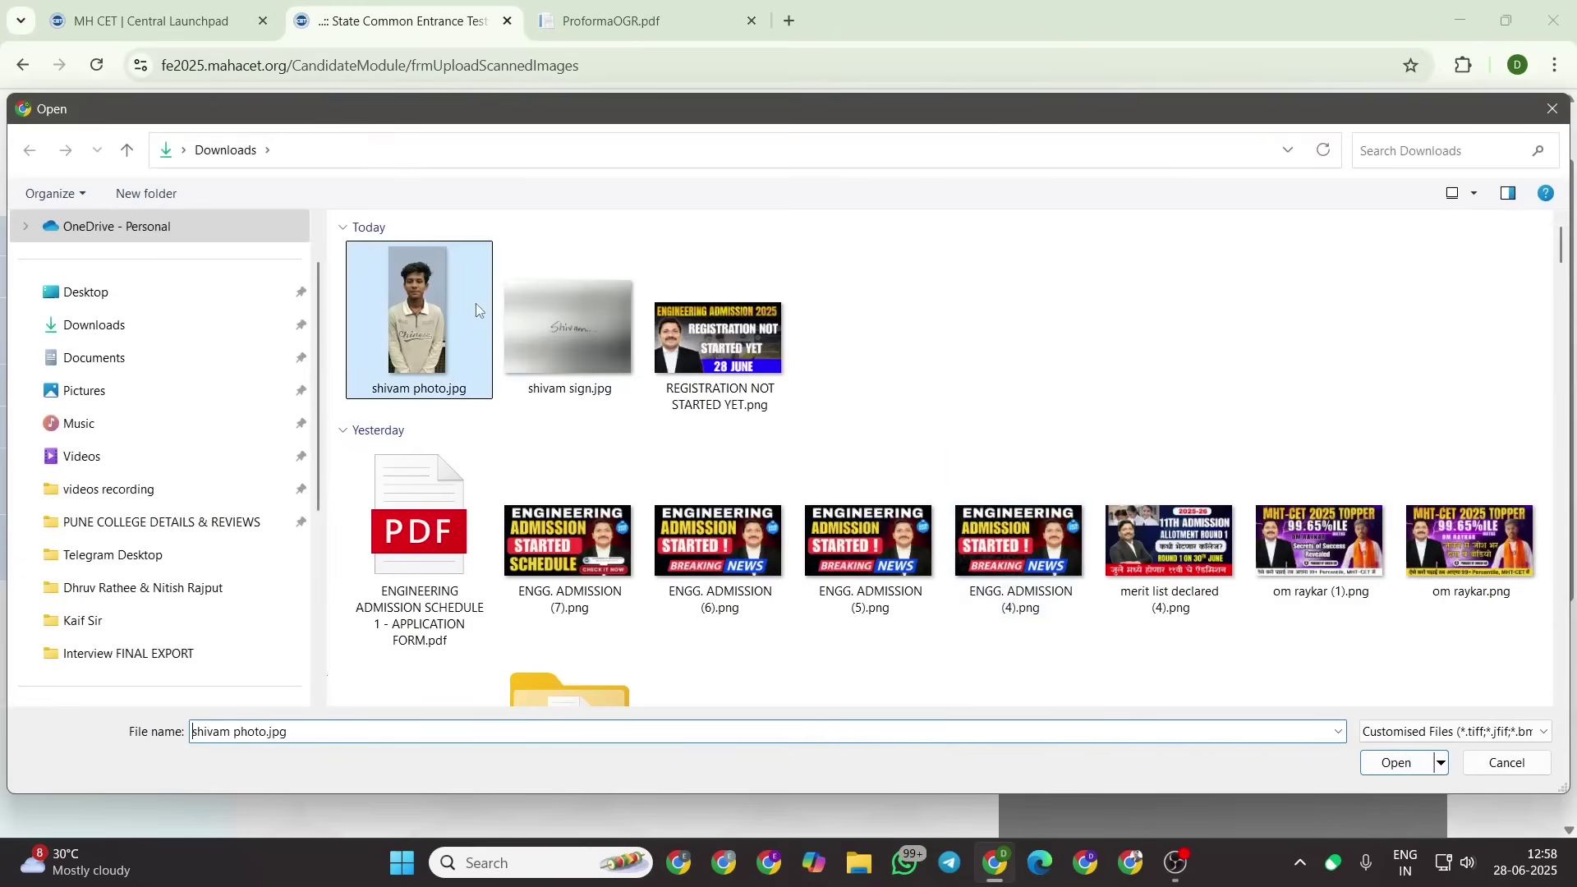
click(1397, 763)
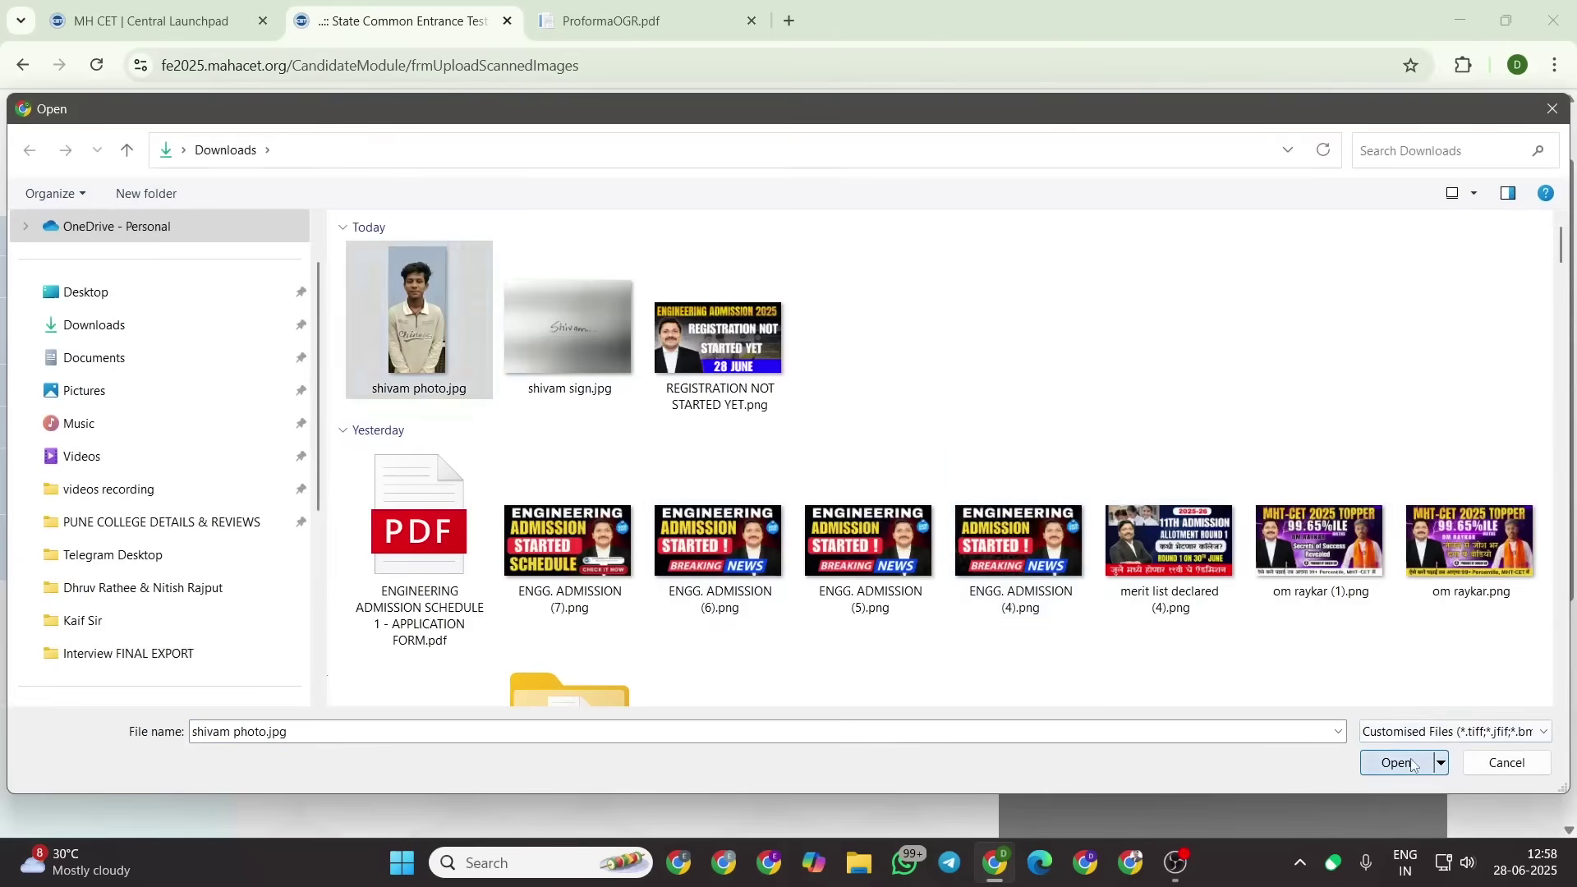
scroll(1321, 736, down, 3)
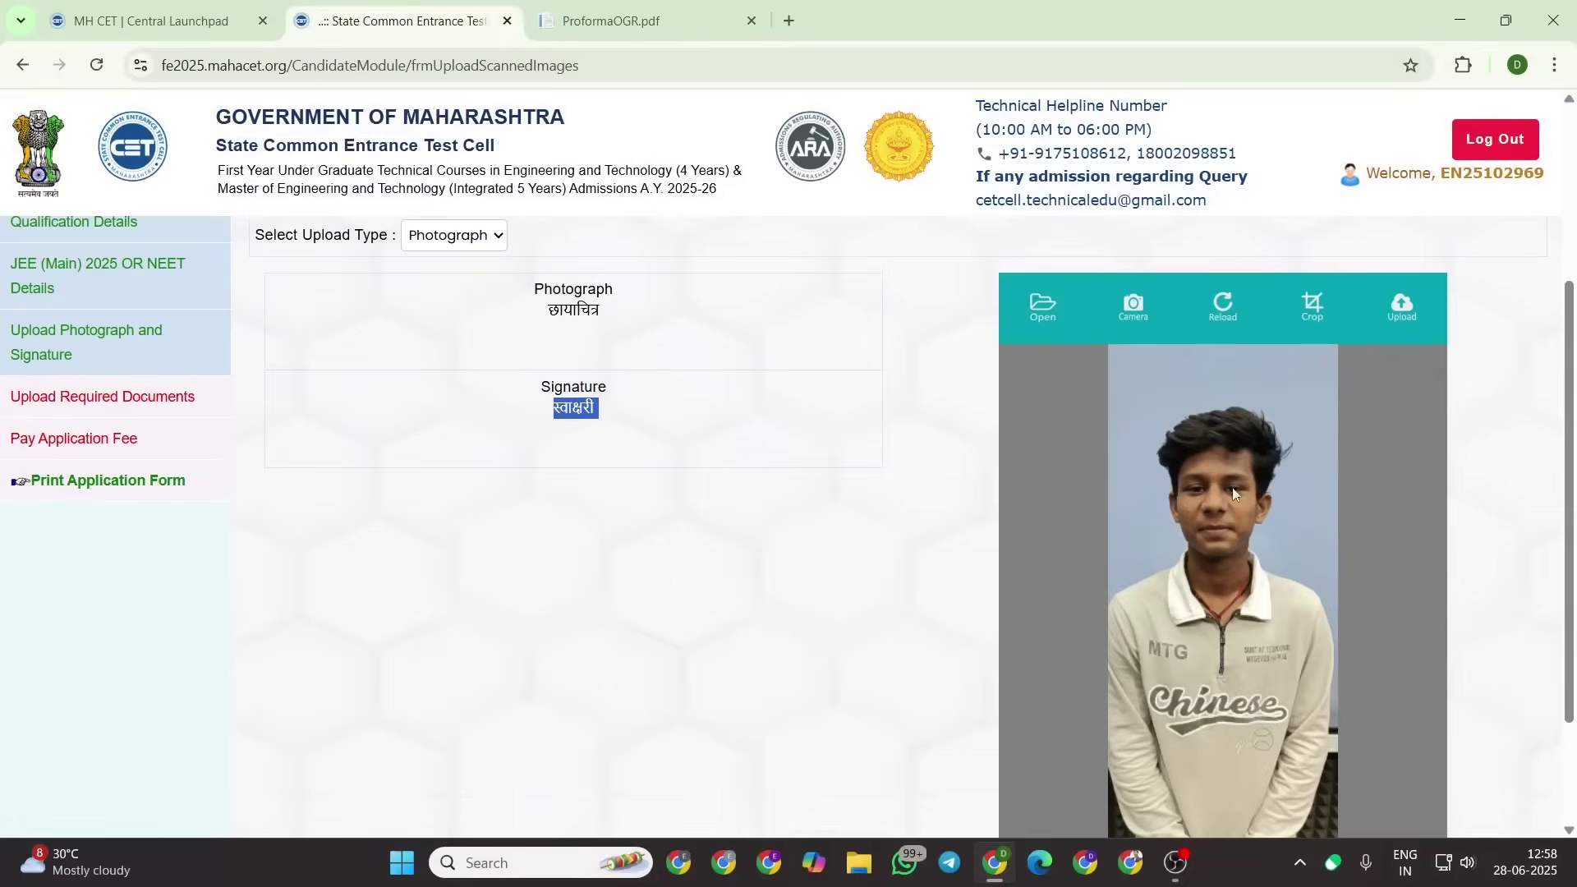
Crop the photo to head and shoulders and upload it.
click(1310, 306)
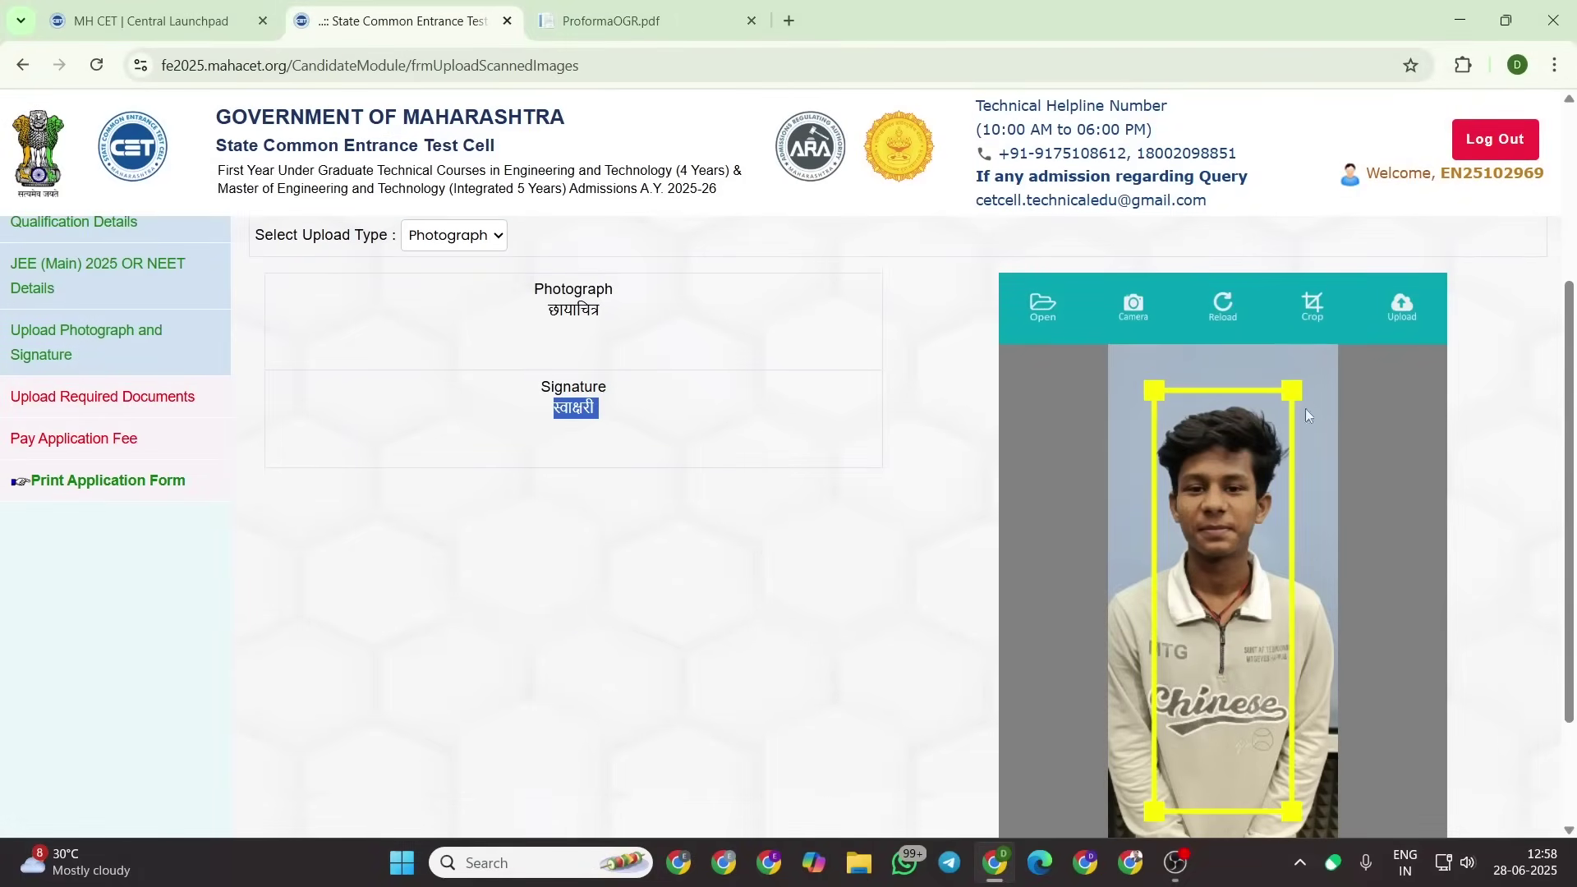
drag(1305, 799, 1317, 679)
drag(1147, 677, 1129, 673)
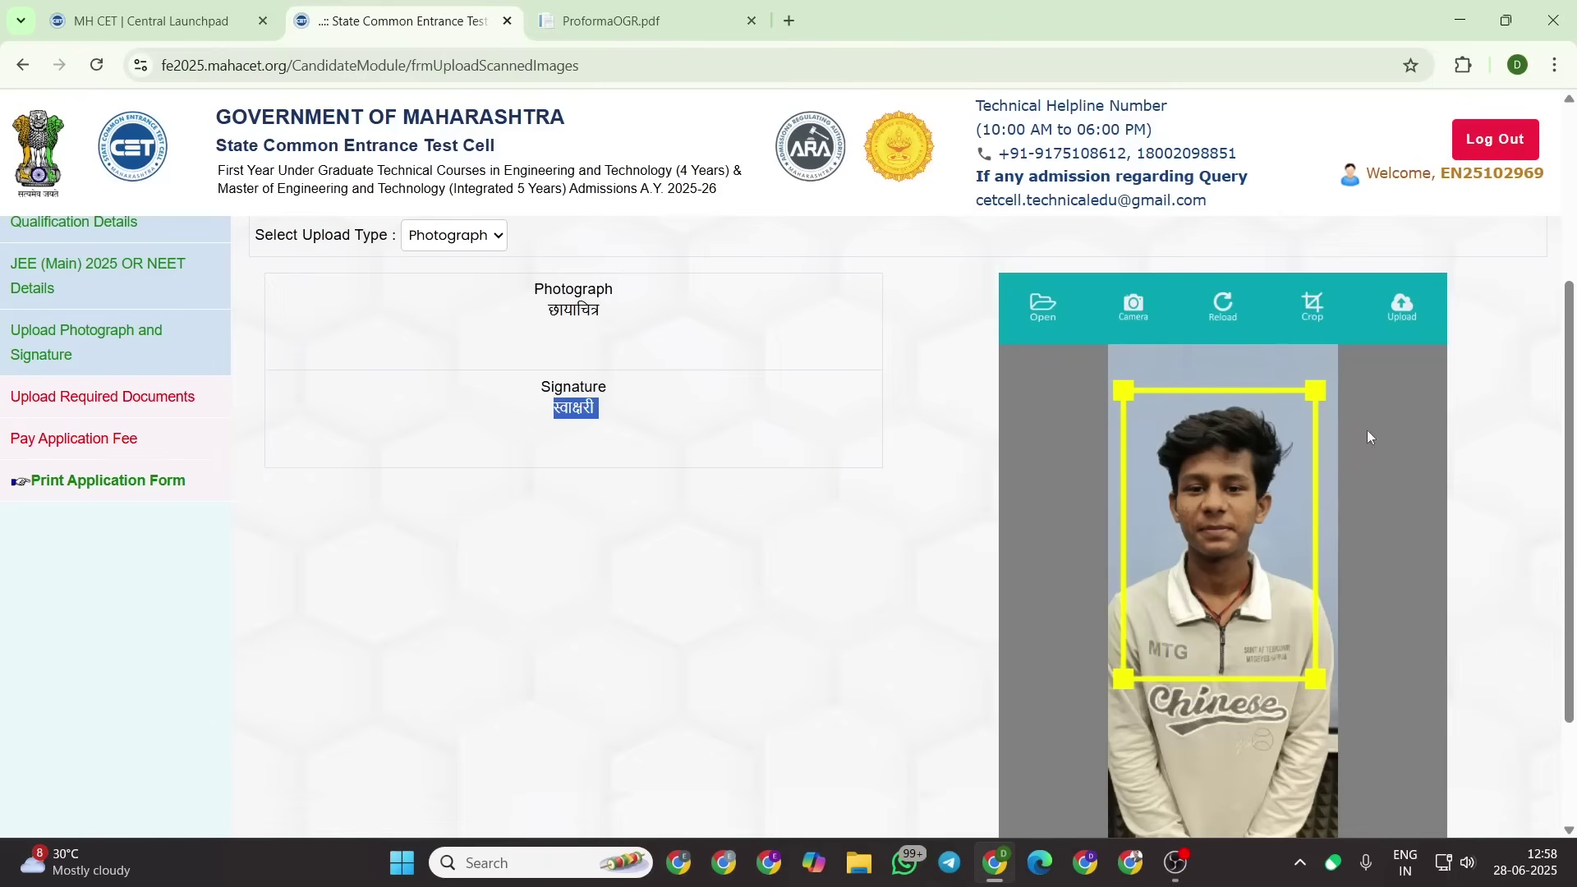
drag(1315, 390, 1311, 388)
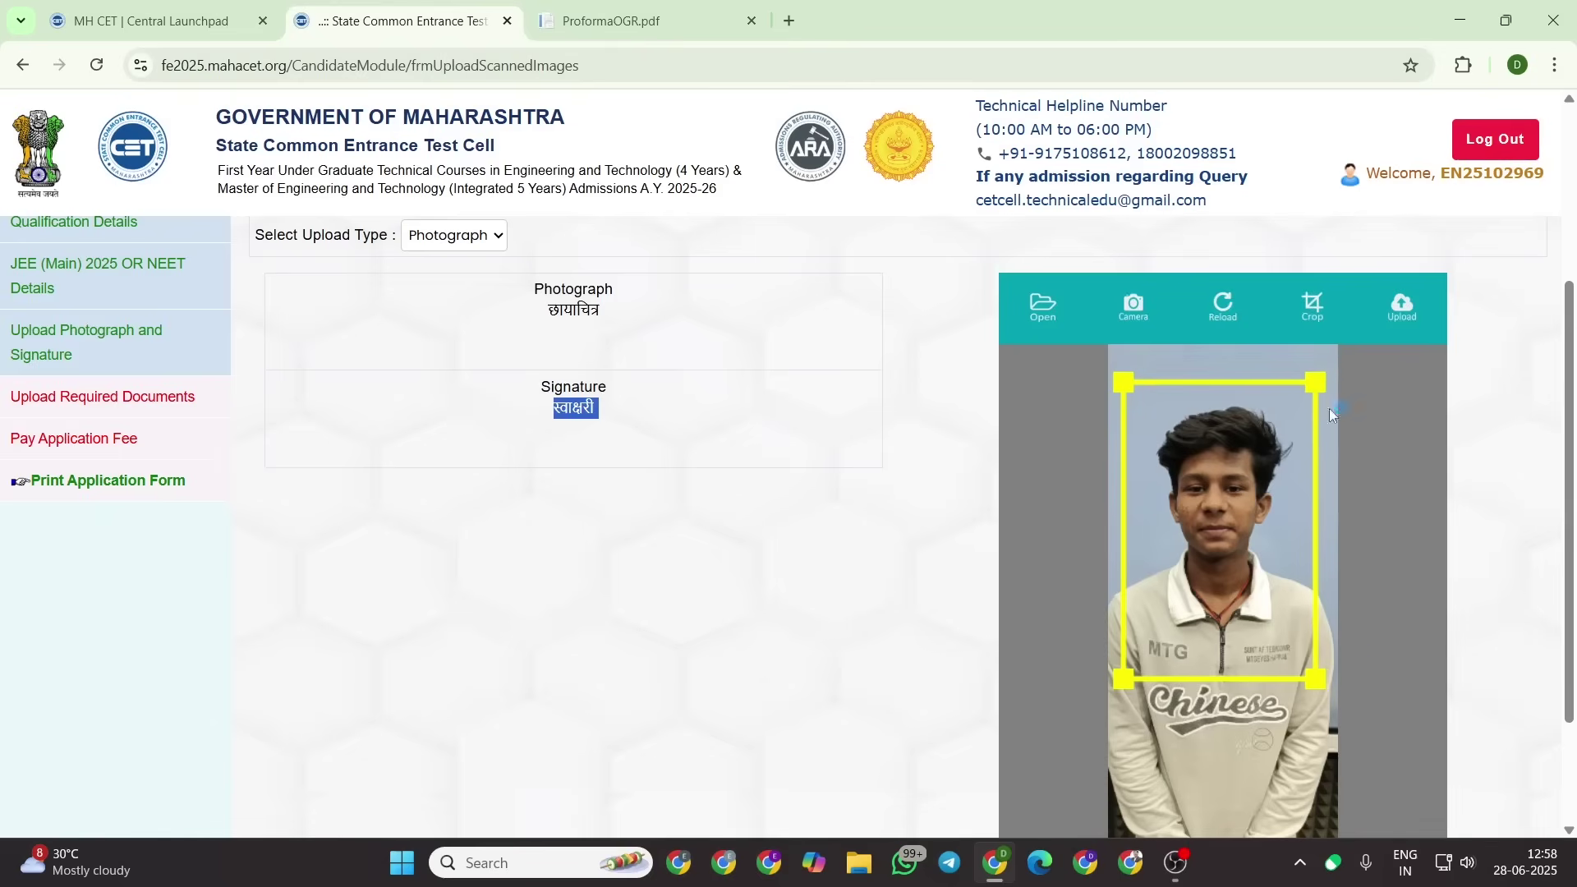
drag(1318, 675, 1313, 668)
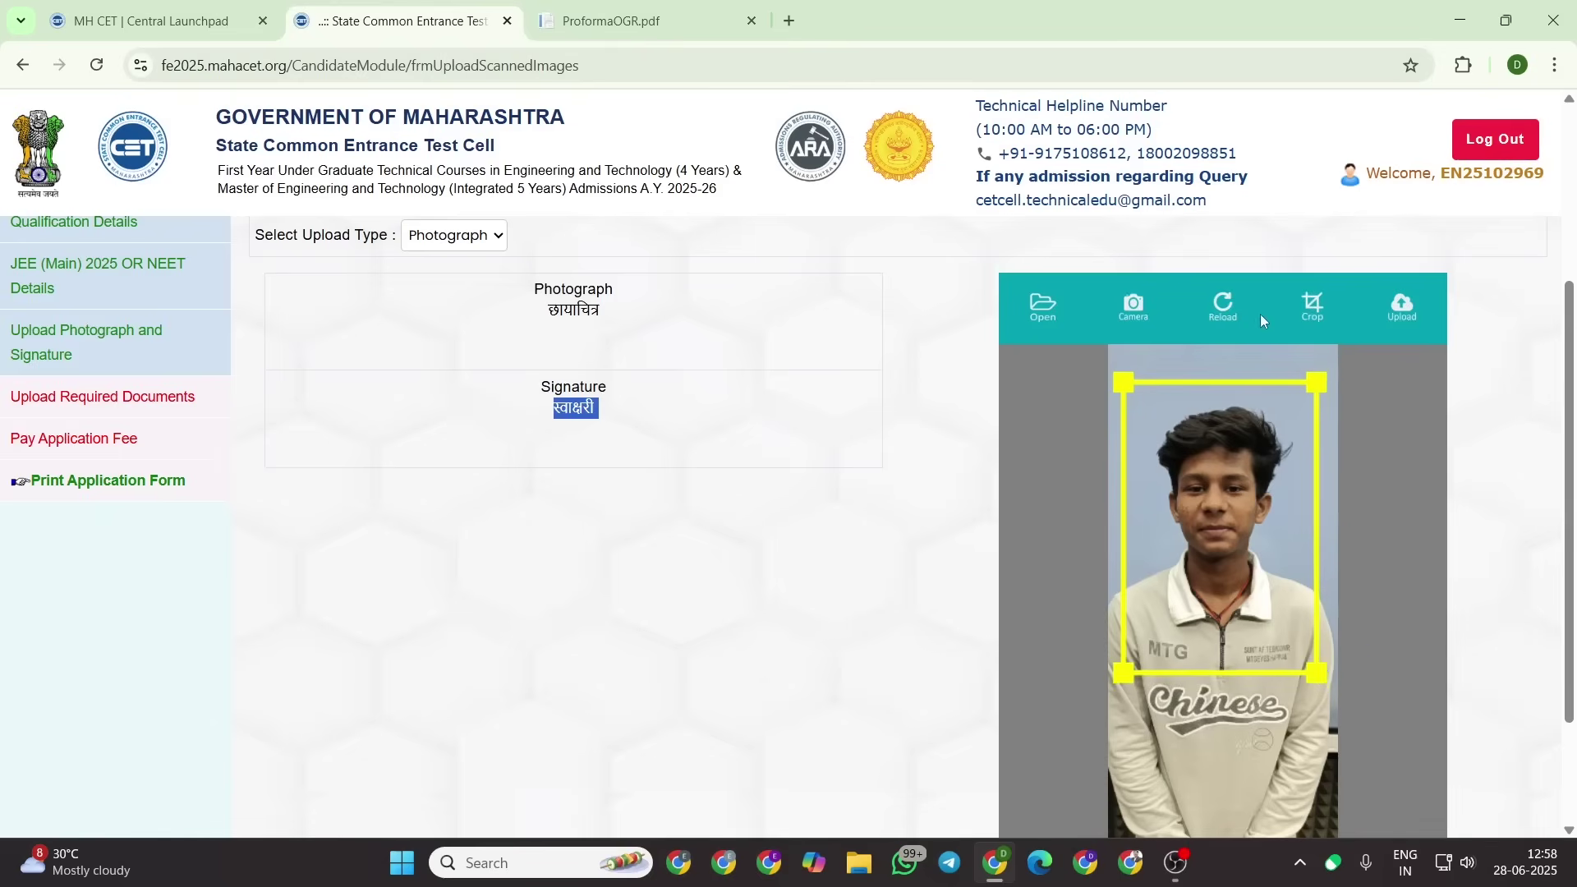
click(1318, 306)
scroll(1314, 421, down, 1)
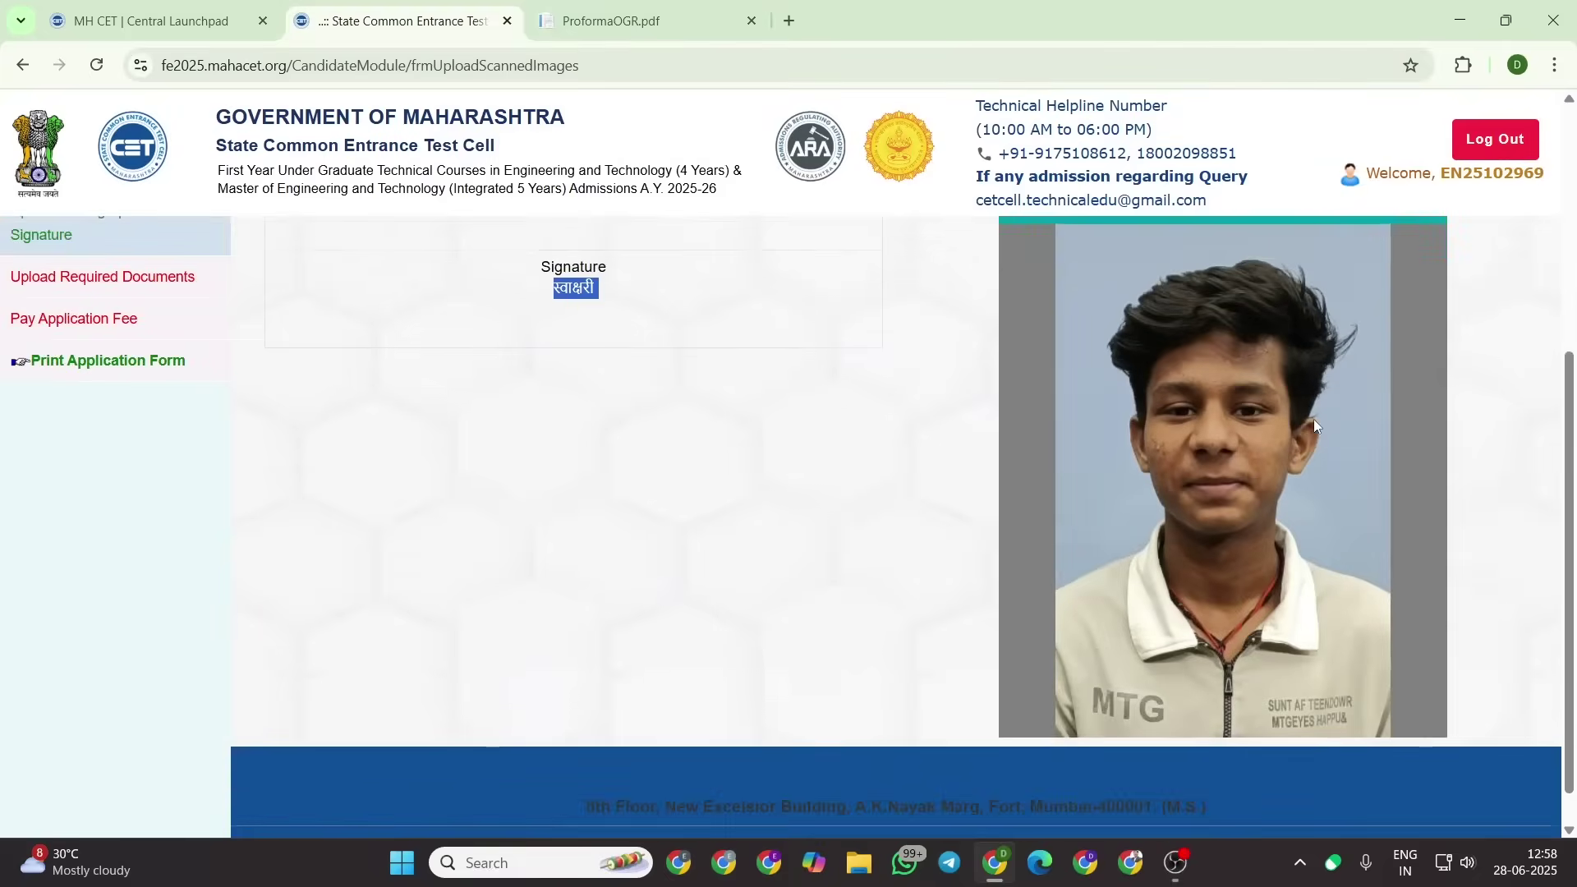
scroll(1314, 421, up, 1)
scroll(1314, 424, down, 1)
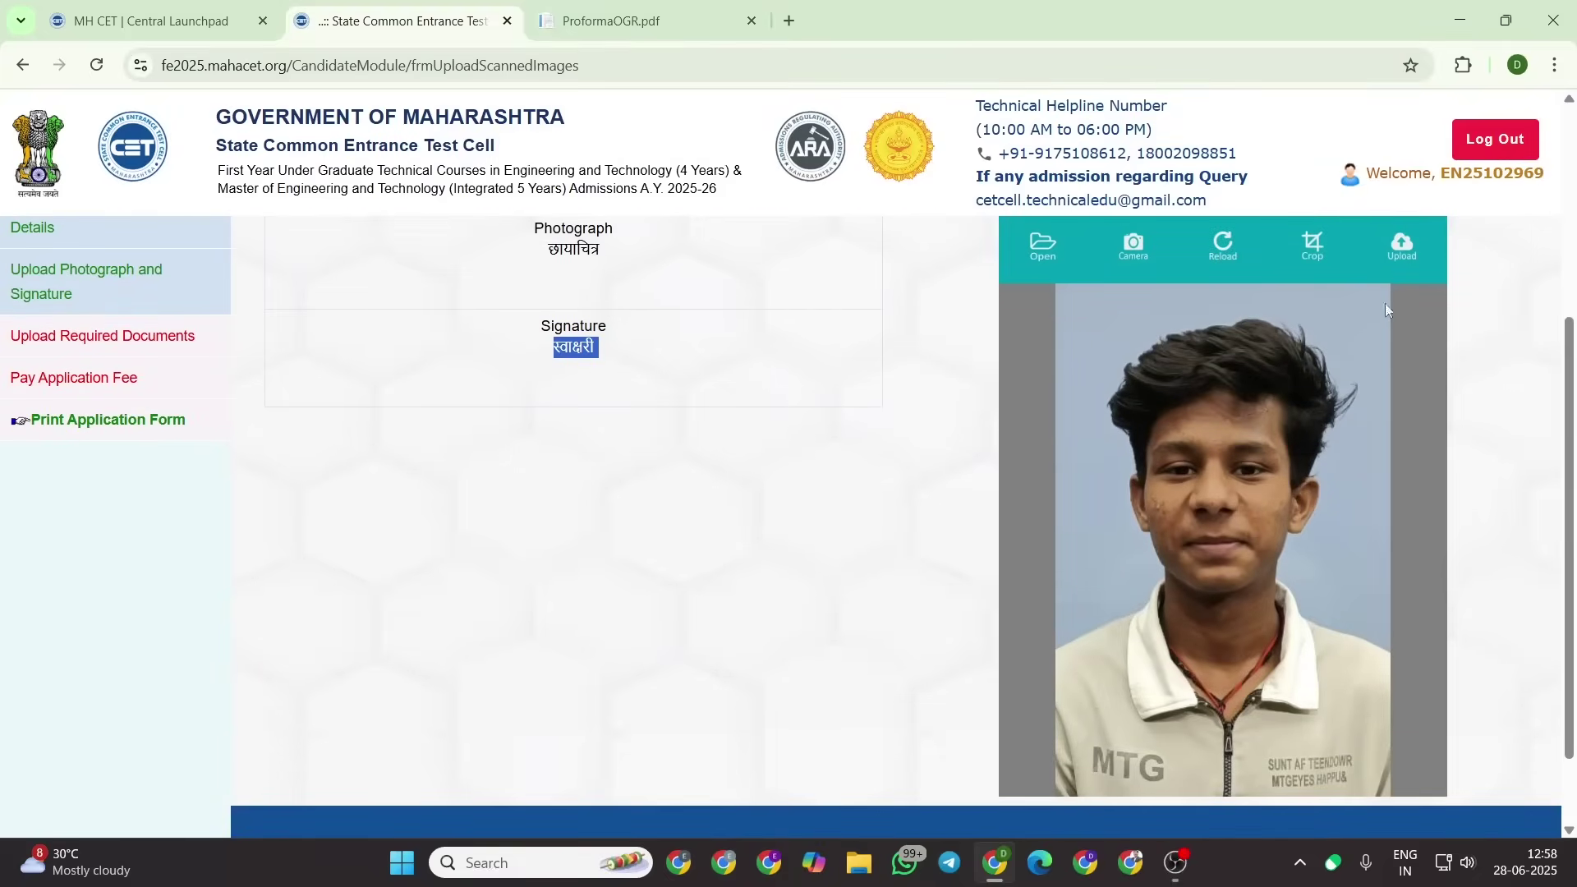
click(1405, 245)
scroll(739, 493, down, 3)
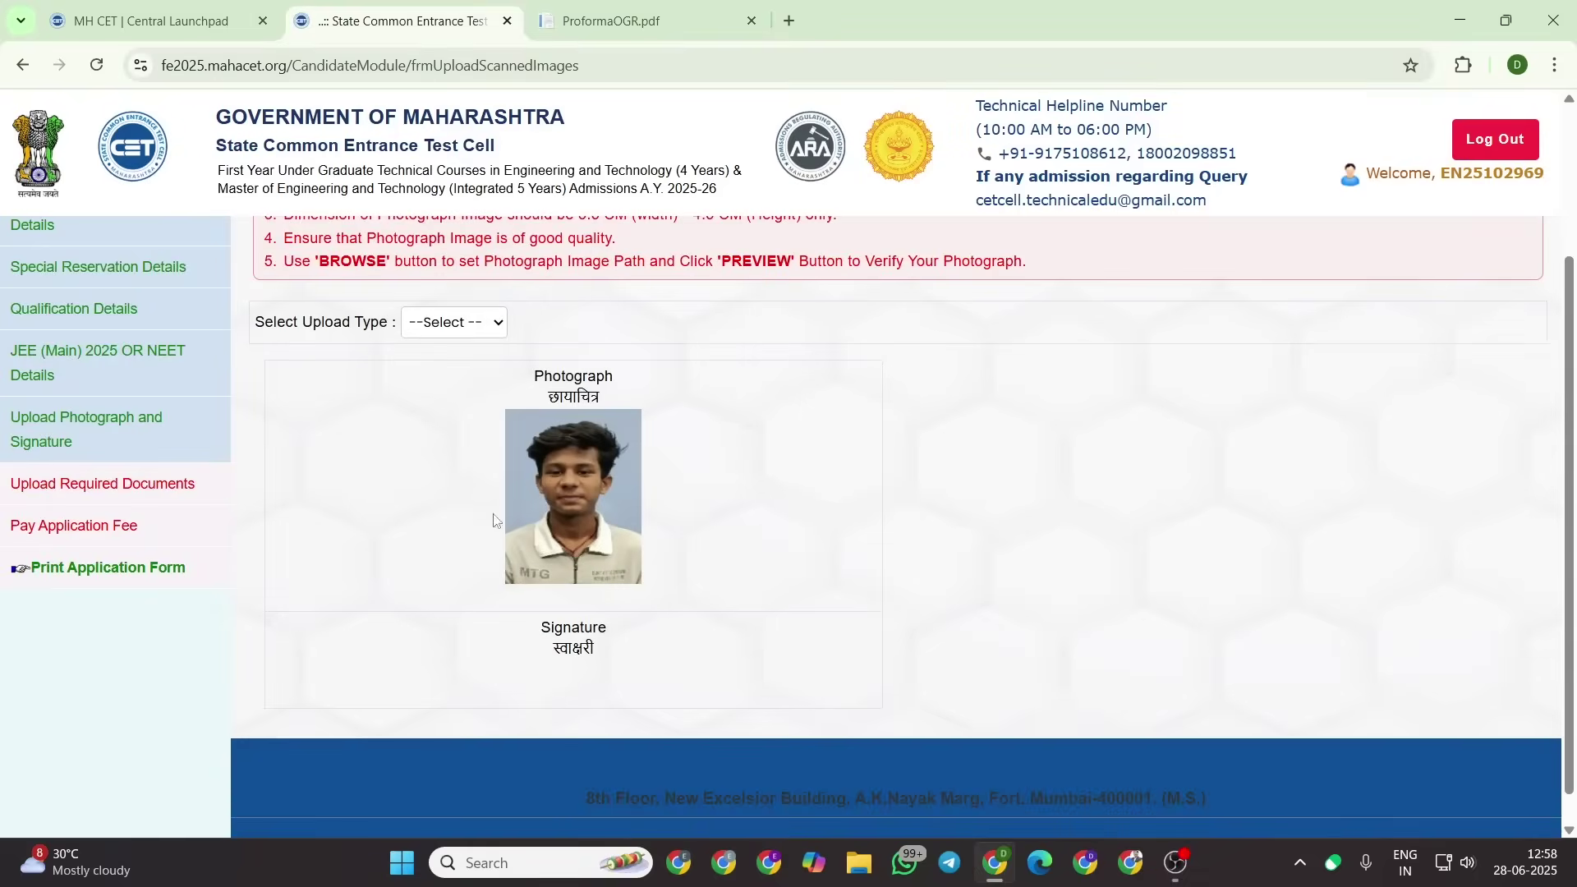
Choose Signature as the upload type and load the signature image.
click(485, 328)
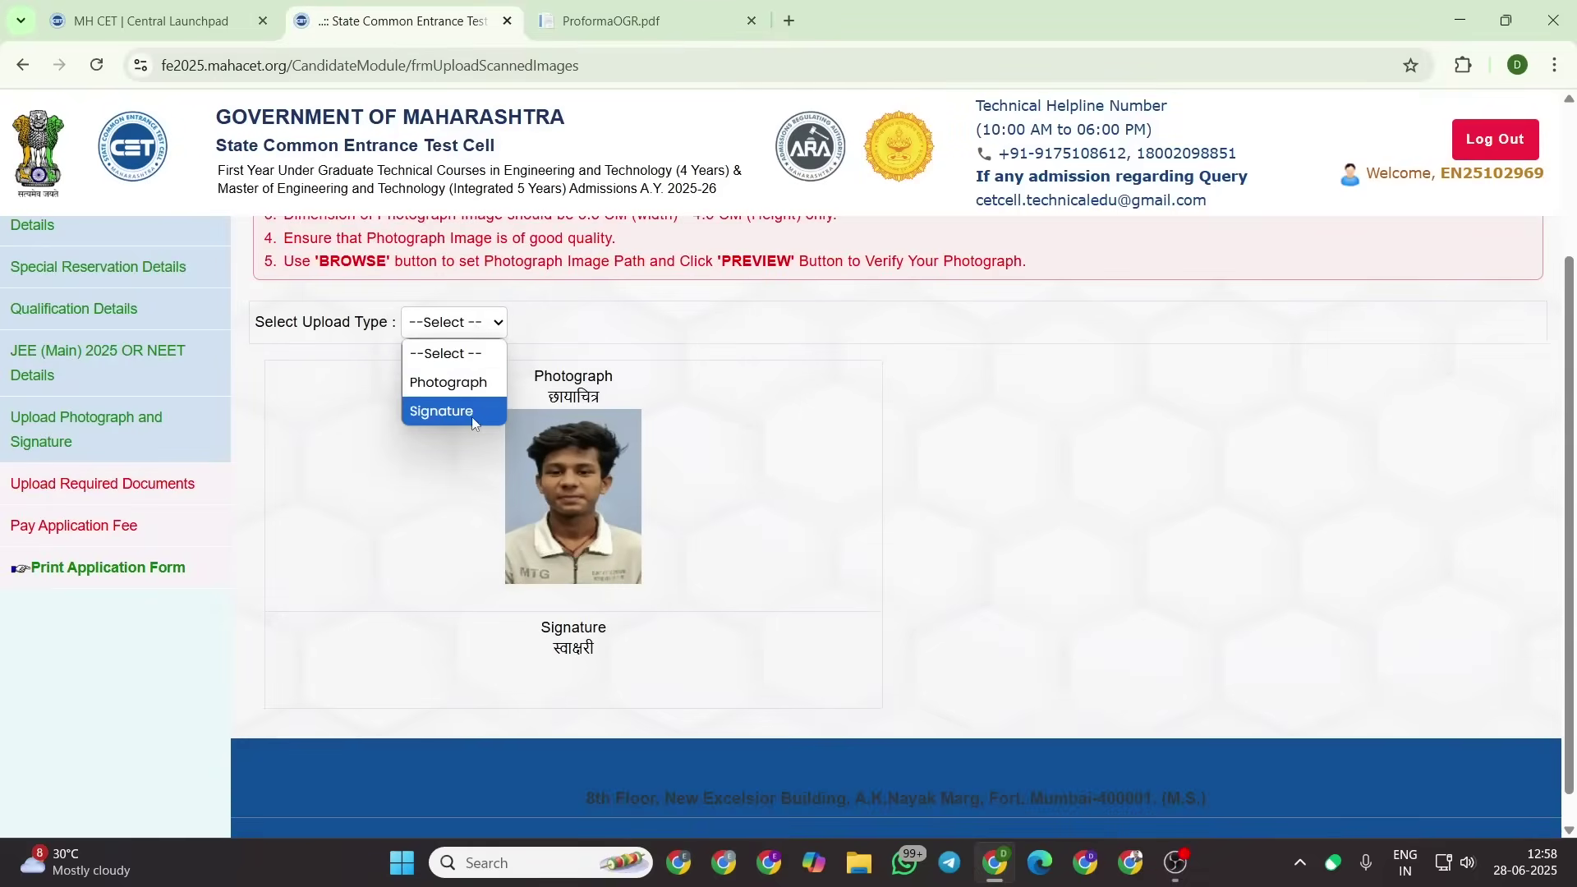
click(472, 415)
click(1060, 397)
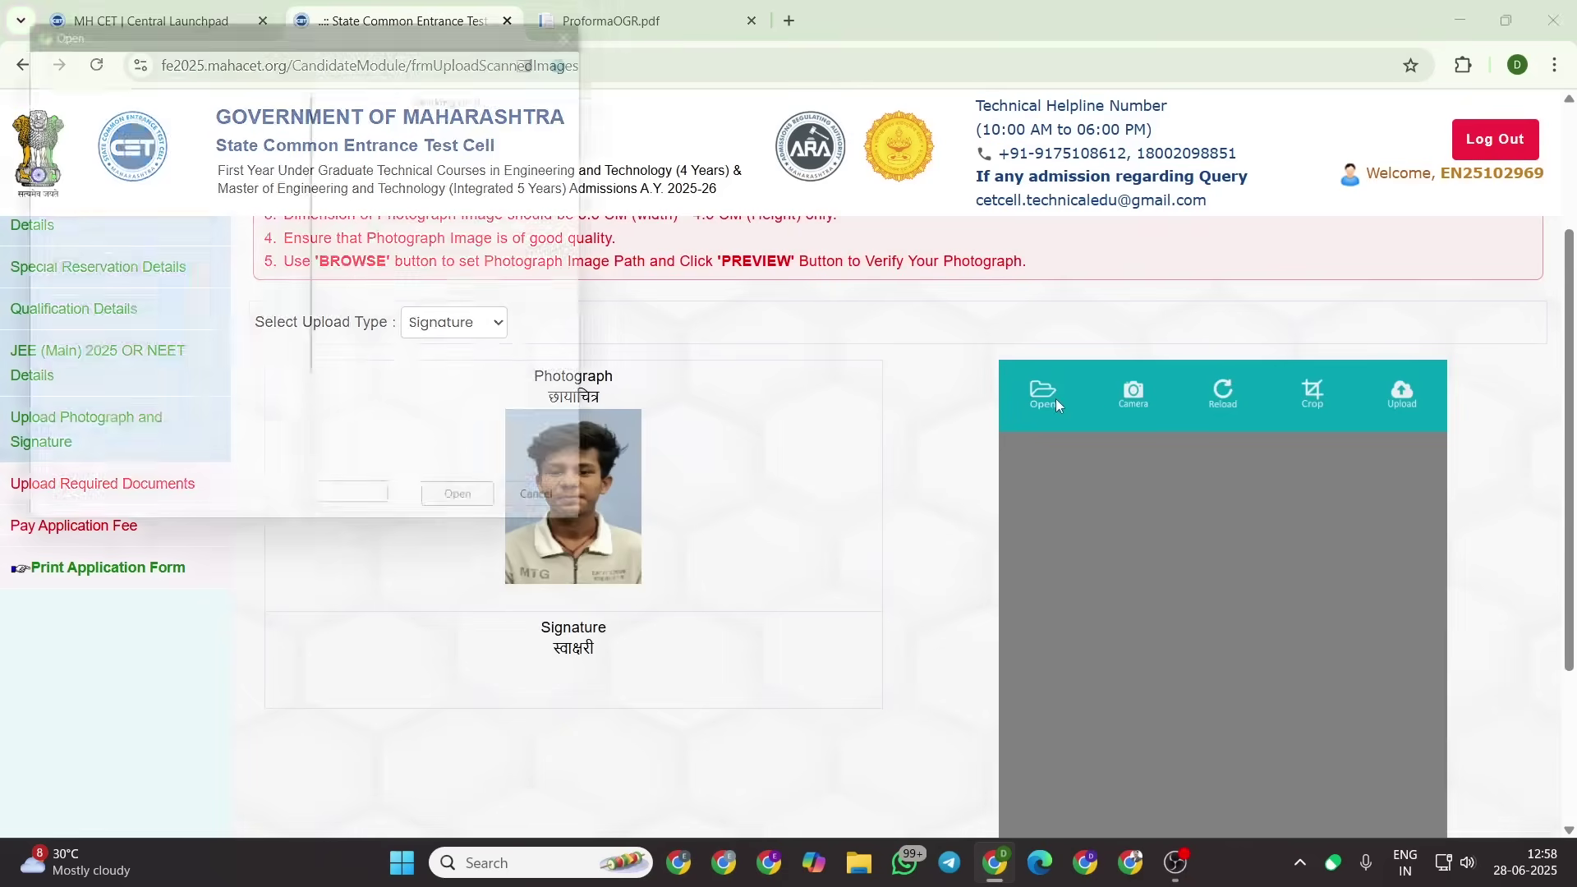
click(547, 272)
click(1428, 759)
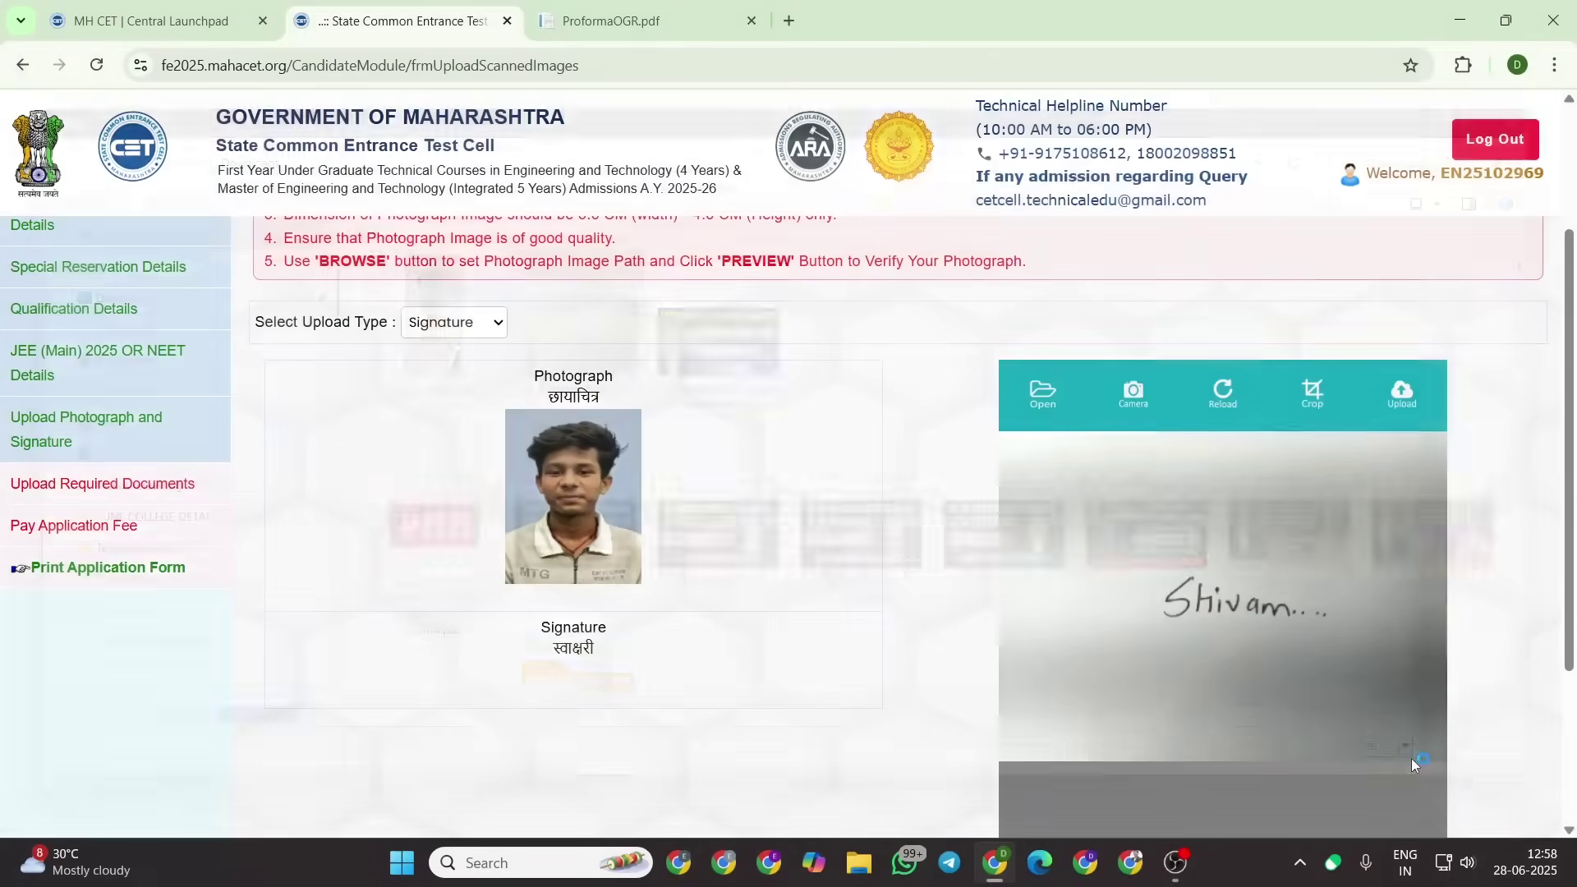
Crop tightly around the signature, upload it, and save the photo and signature.
click(1326, 400)
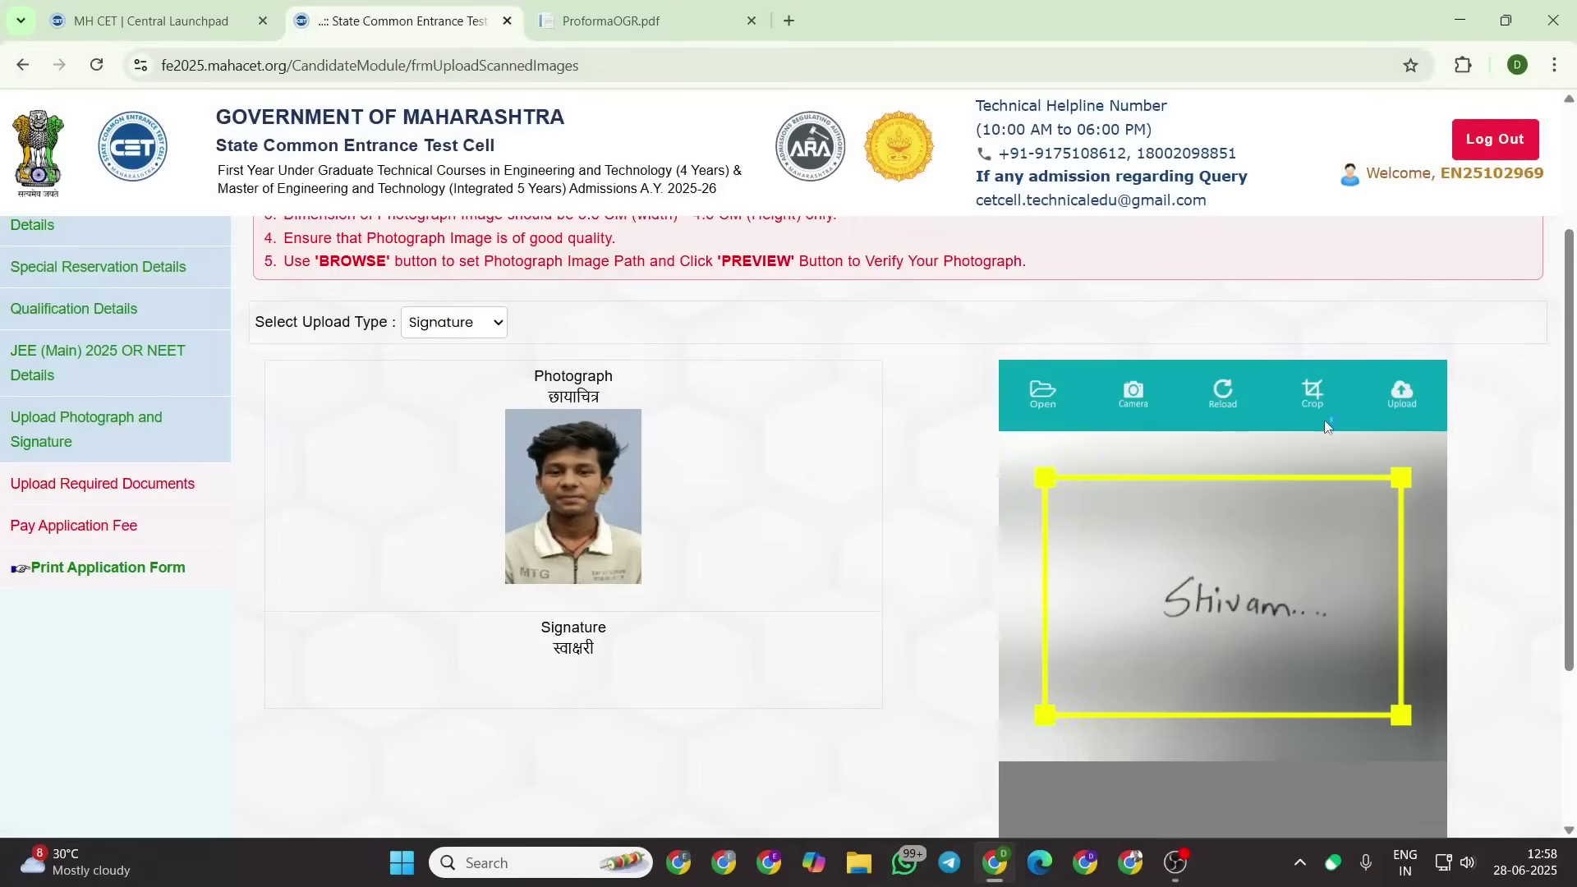
drag(1401, 721, 1418, 673)
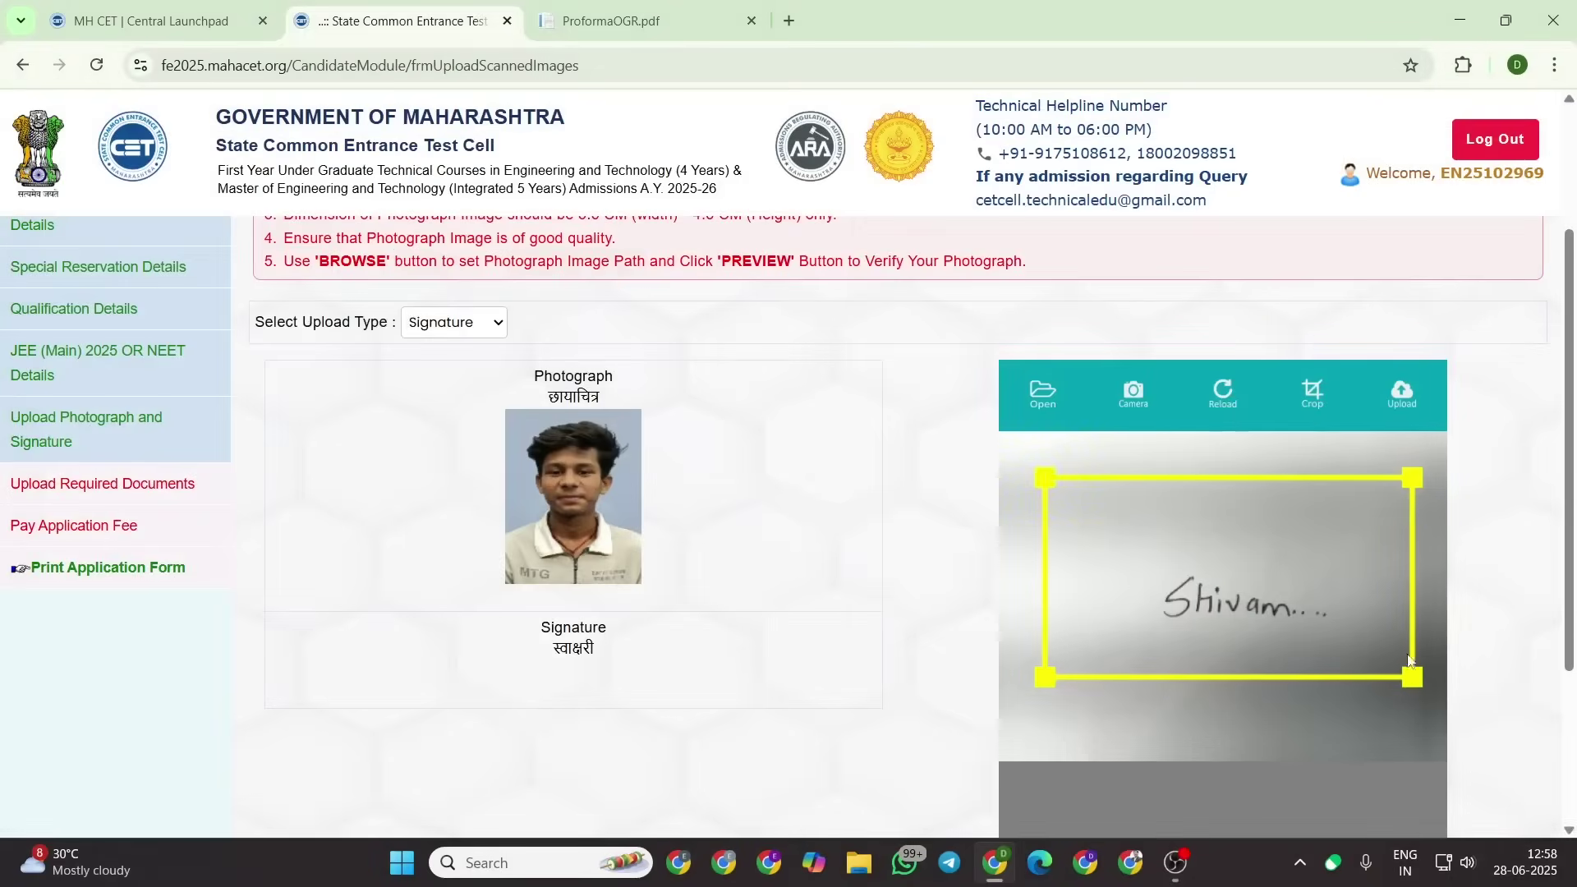
drag(1419, 477, 1412, 542)
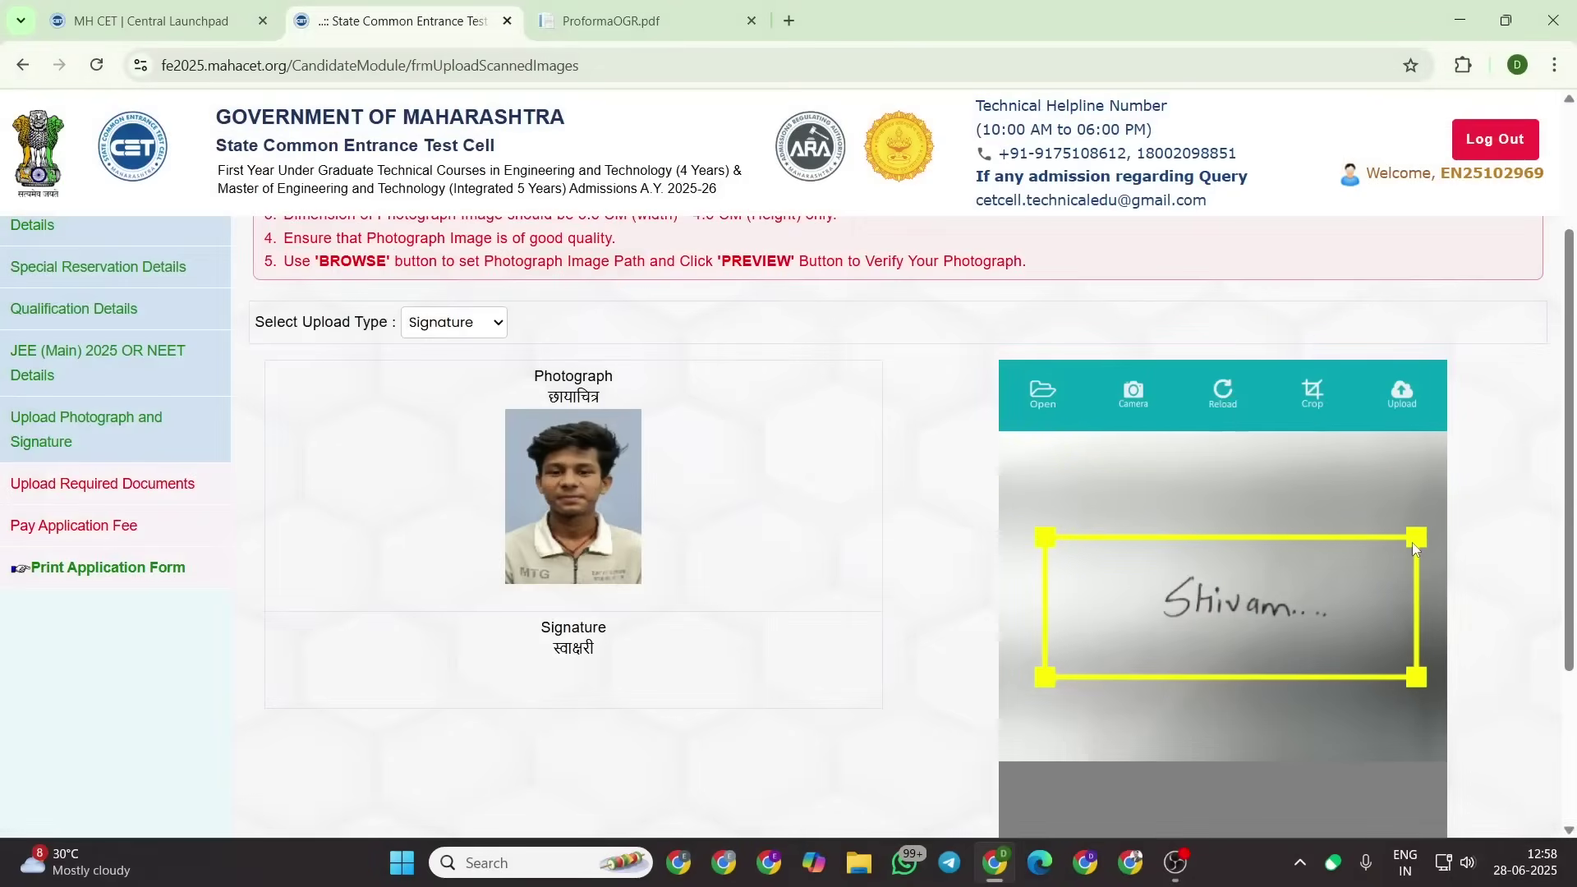
drag(1422, 679, 1423, 665)
drag(1044, 695, 1068, 670)
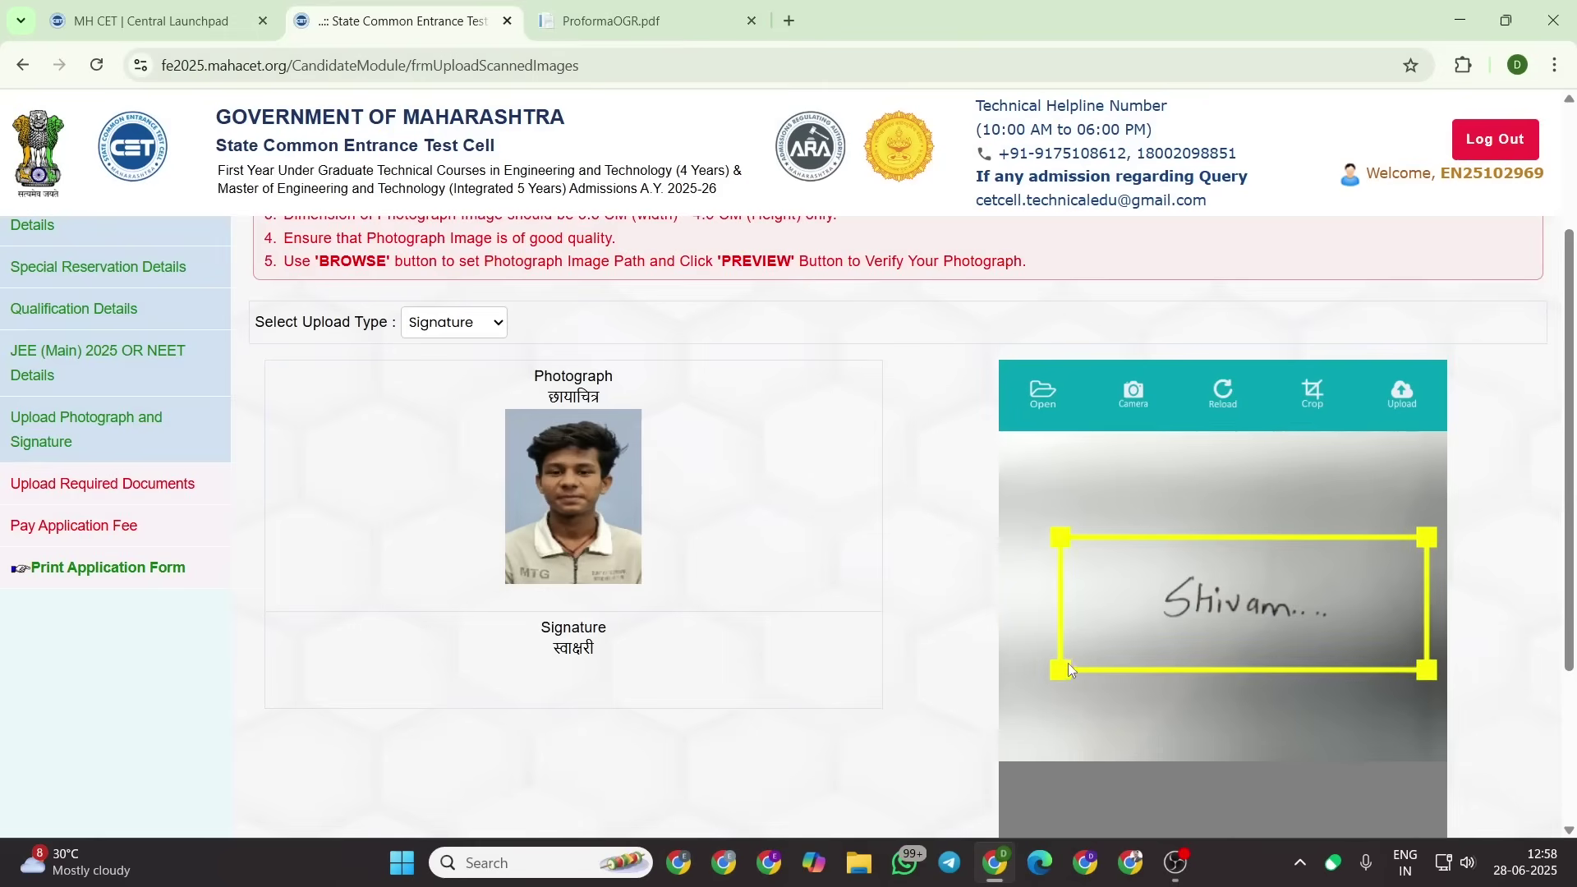
click(1319, 399)
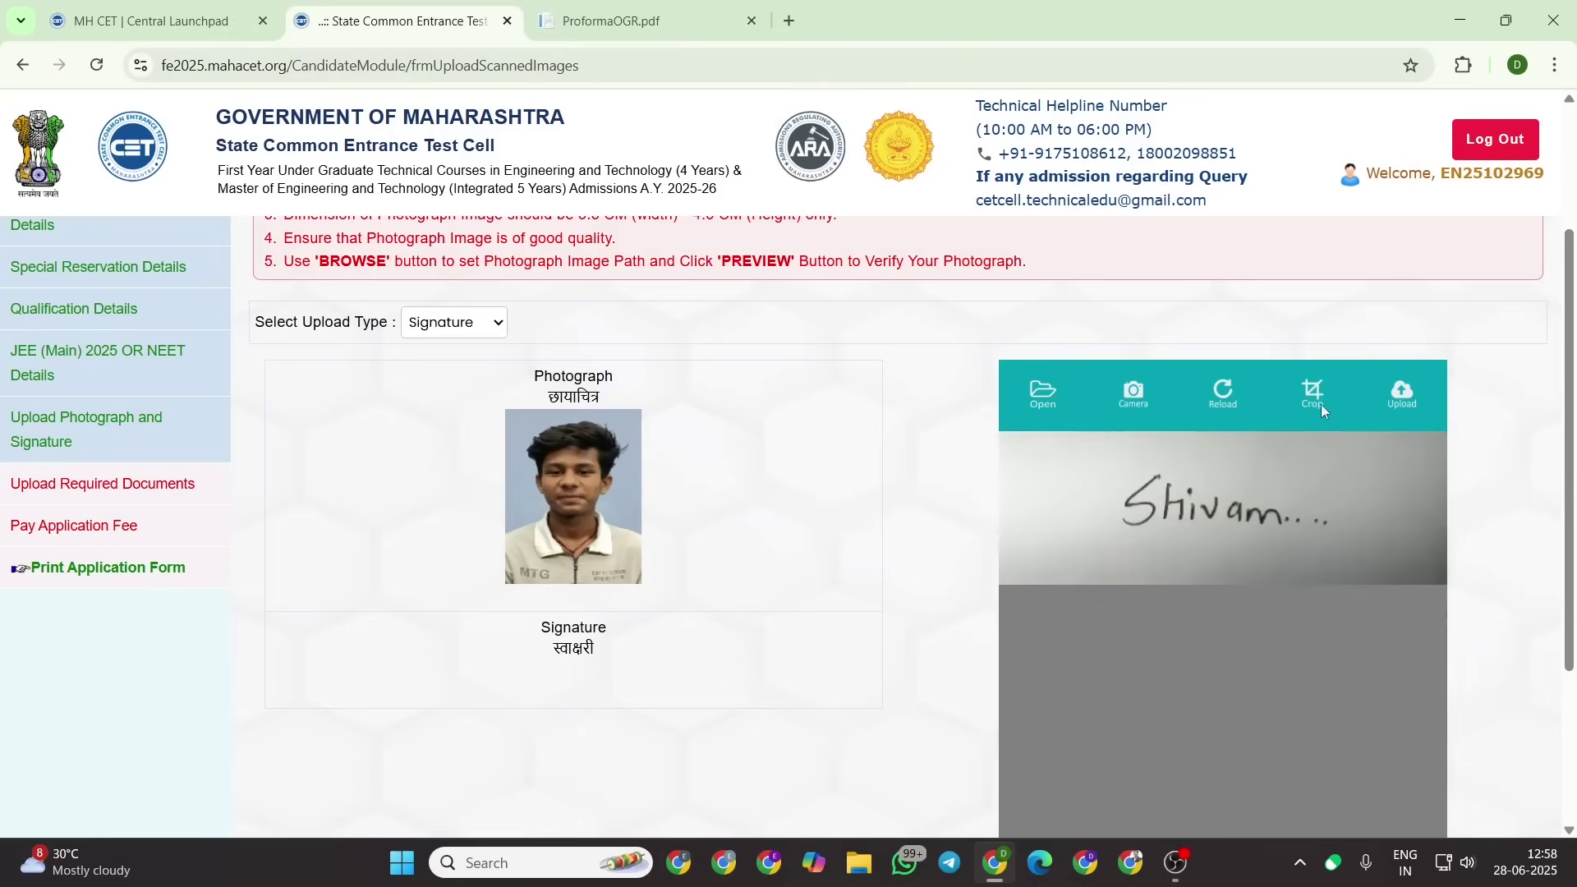
click(1409, 387)
scroll(944, 529, down, 5)
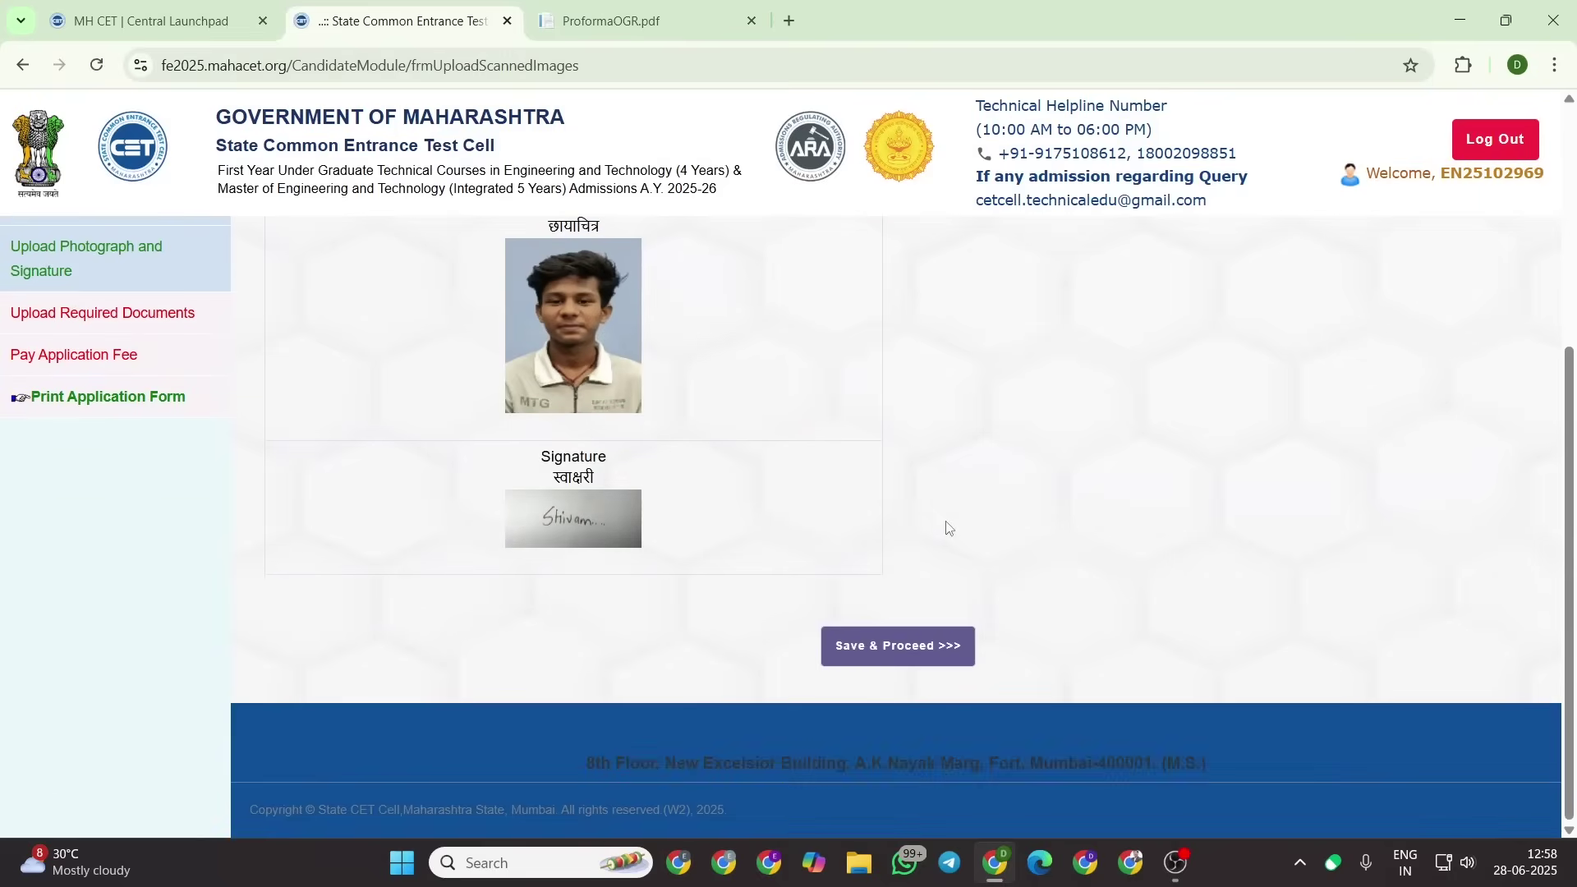
click(945, 659)
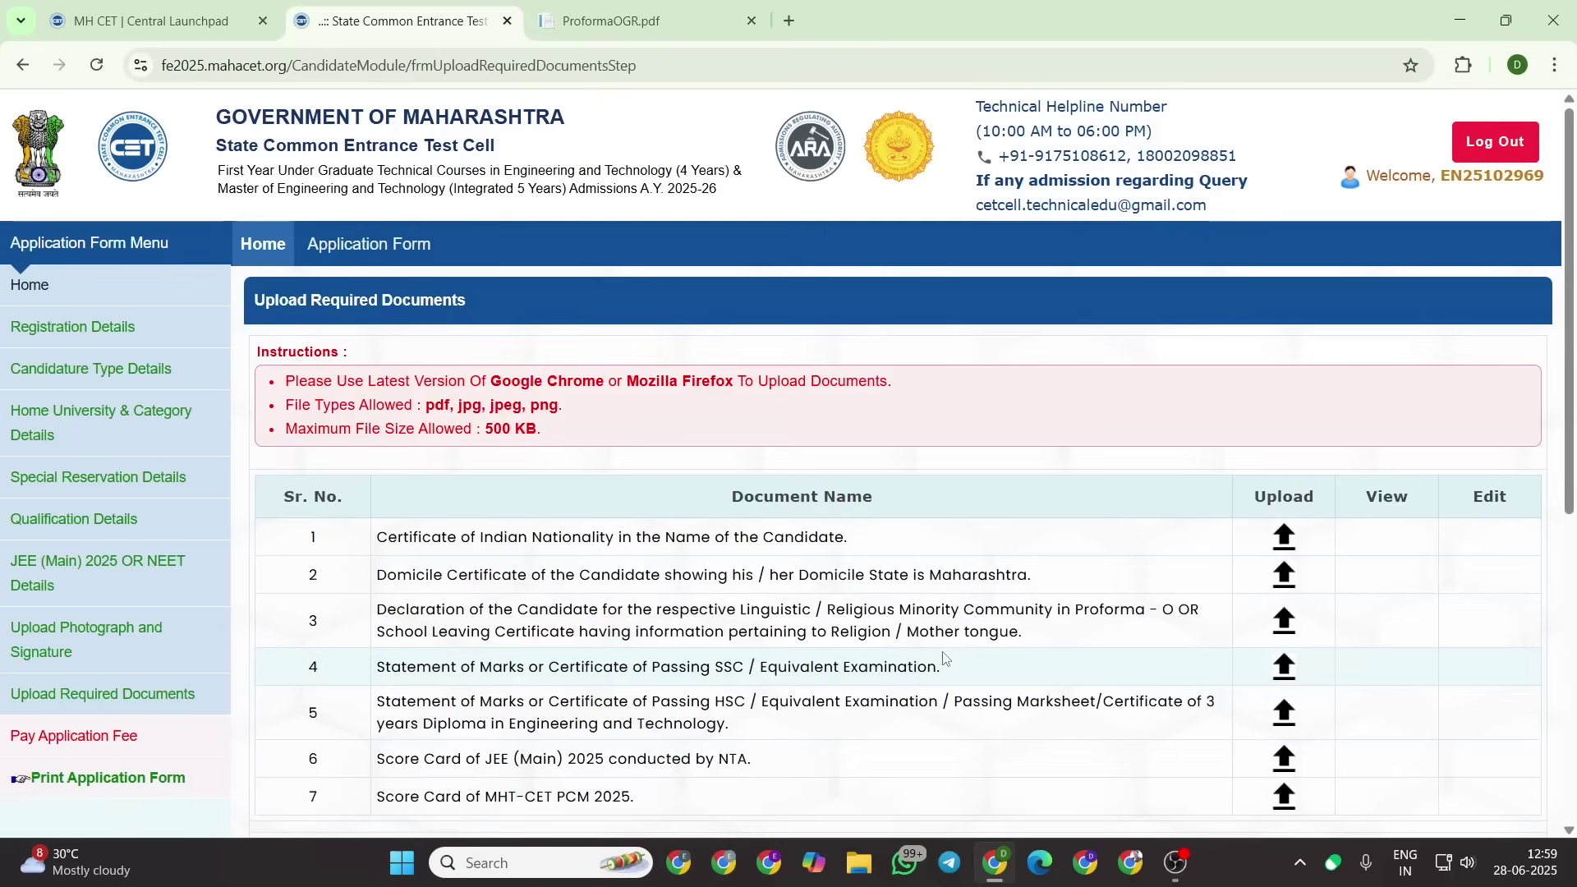
Read the upload rules: jpeg file type and 500 KB size limit.
scroll(944, 657, down, 2)
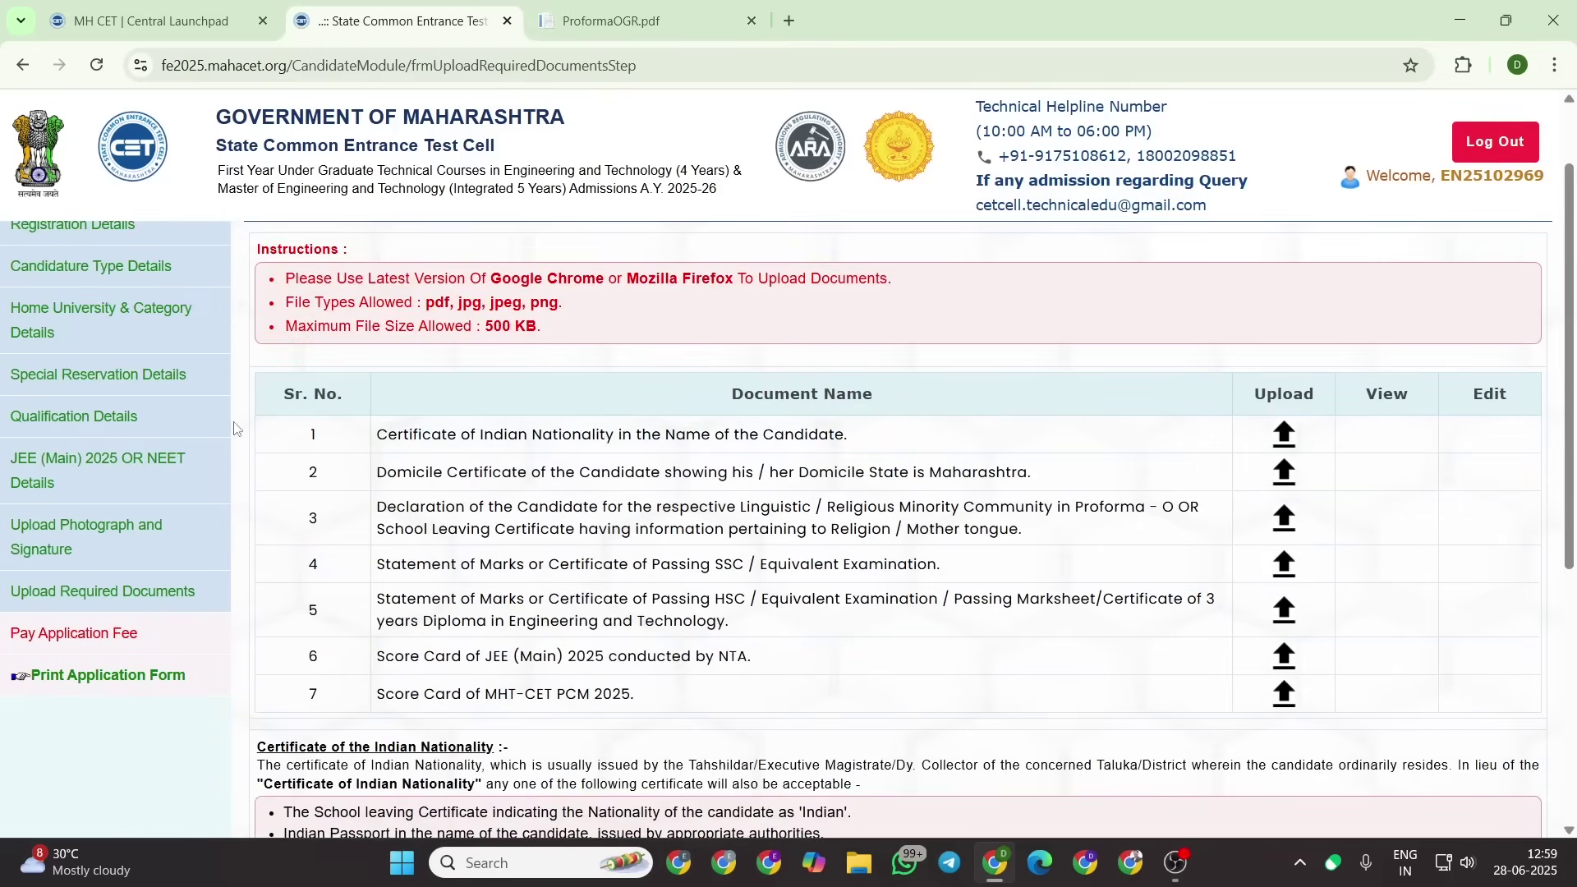
scroll(118, 235, up, 2)
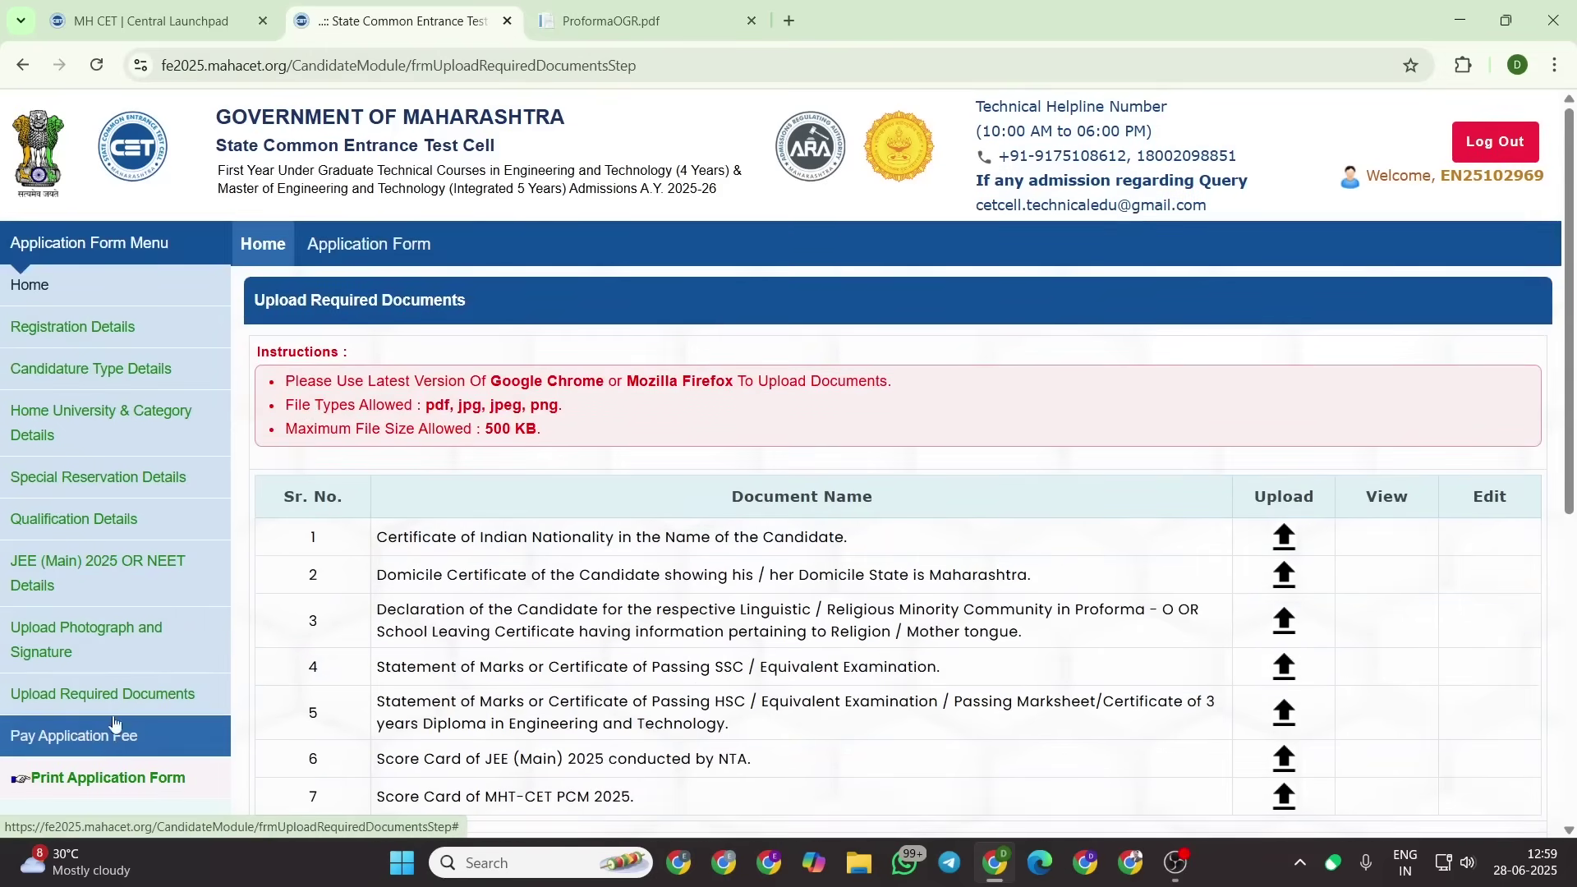
scroll(1315, 530, down, 2)
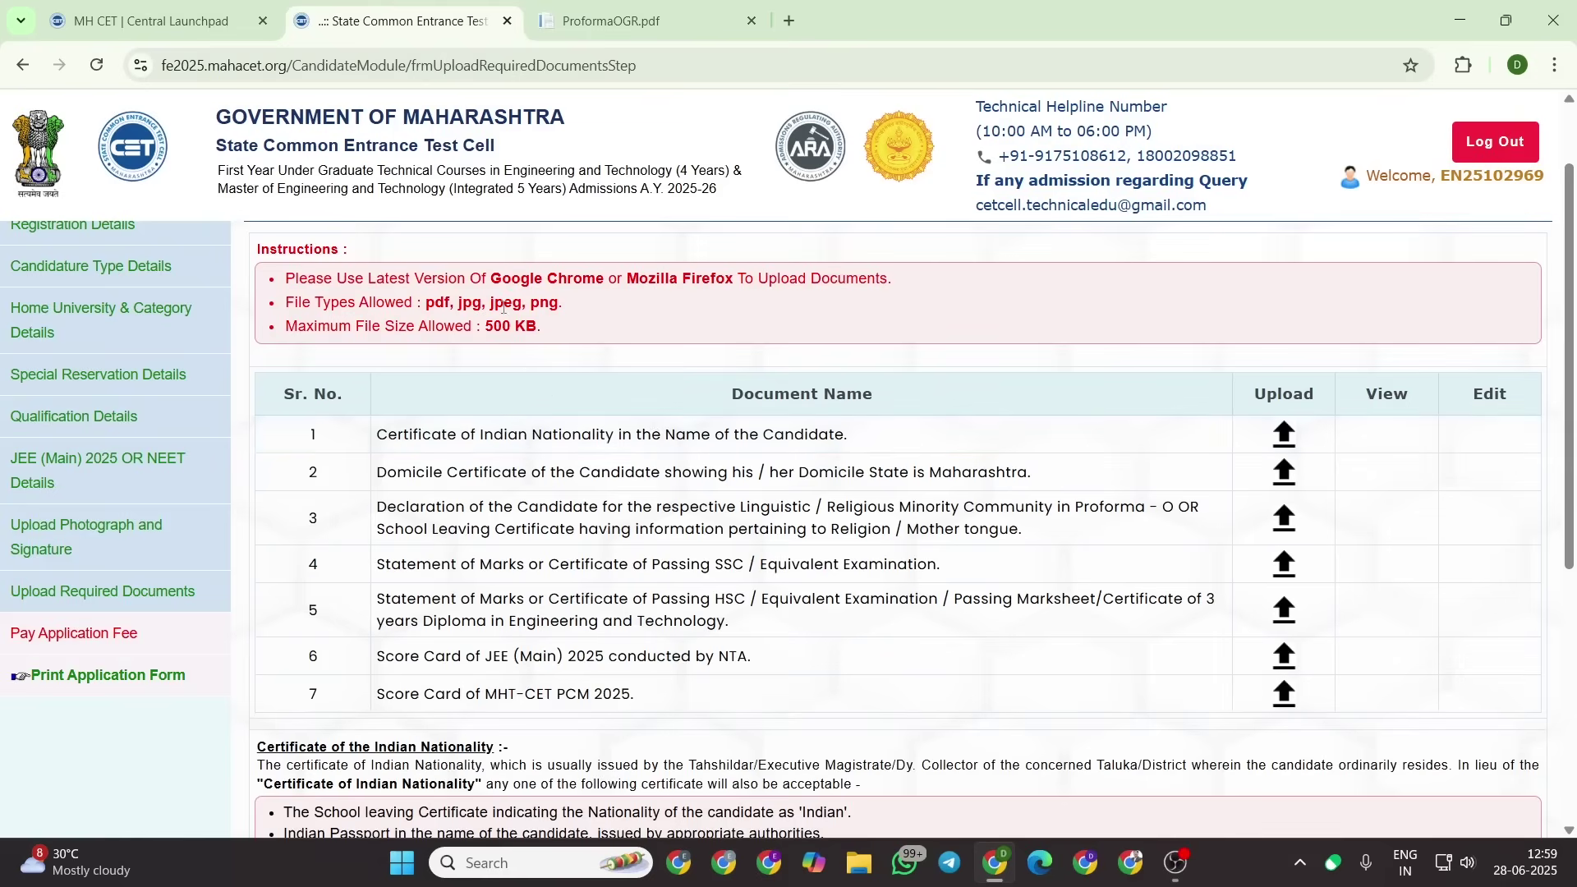
drag(491, 304, 612, 337)
click(836, 263)
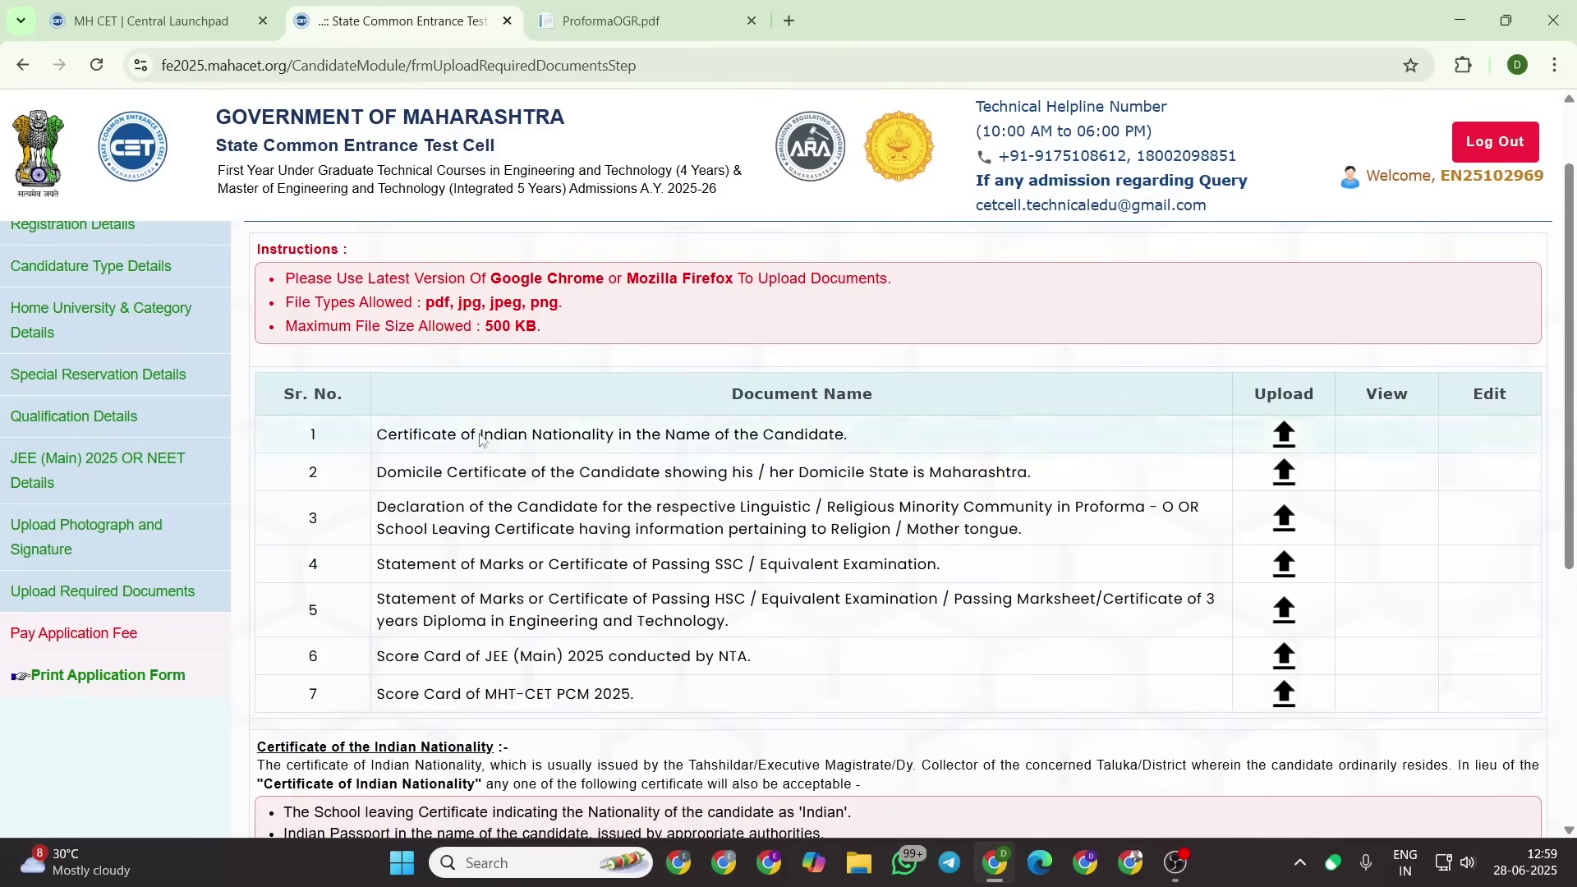
Go through the first required documents, including the Domicile Certificate.
triple_click(613, 438)
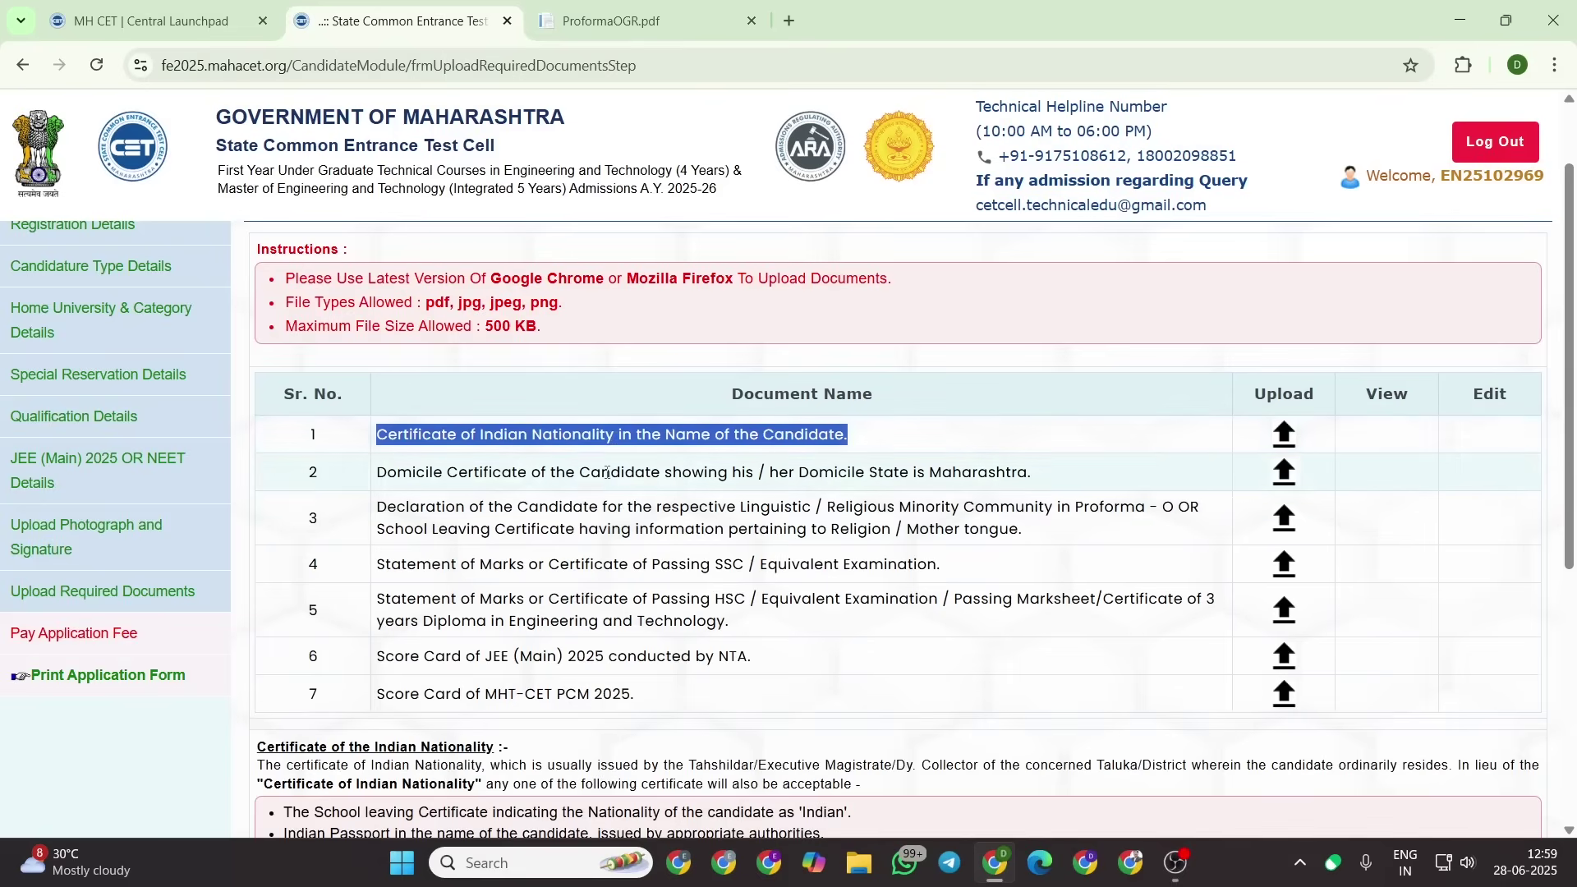
triple_click(607, 475)
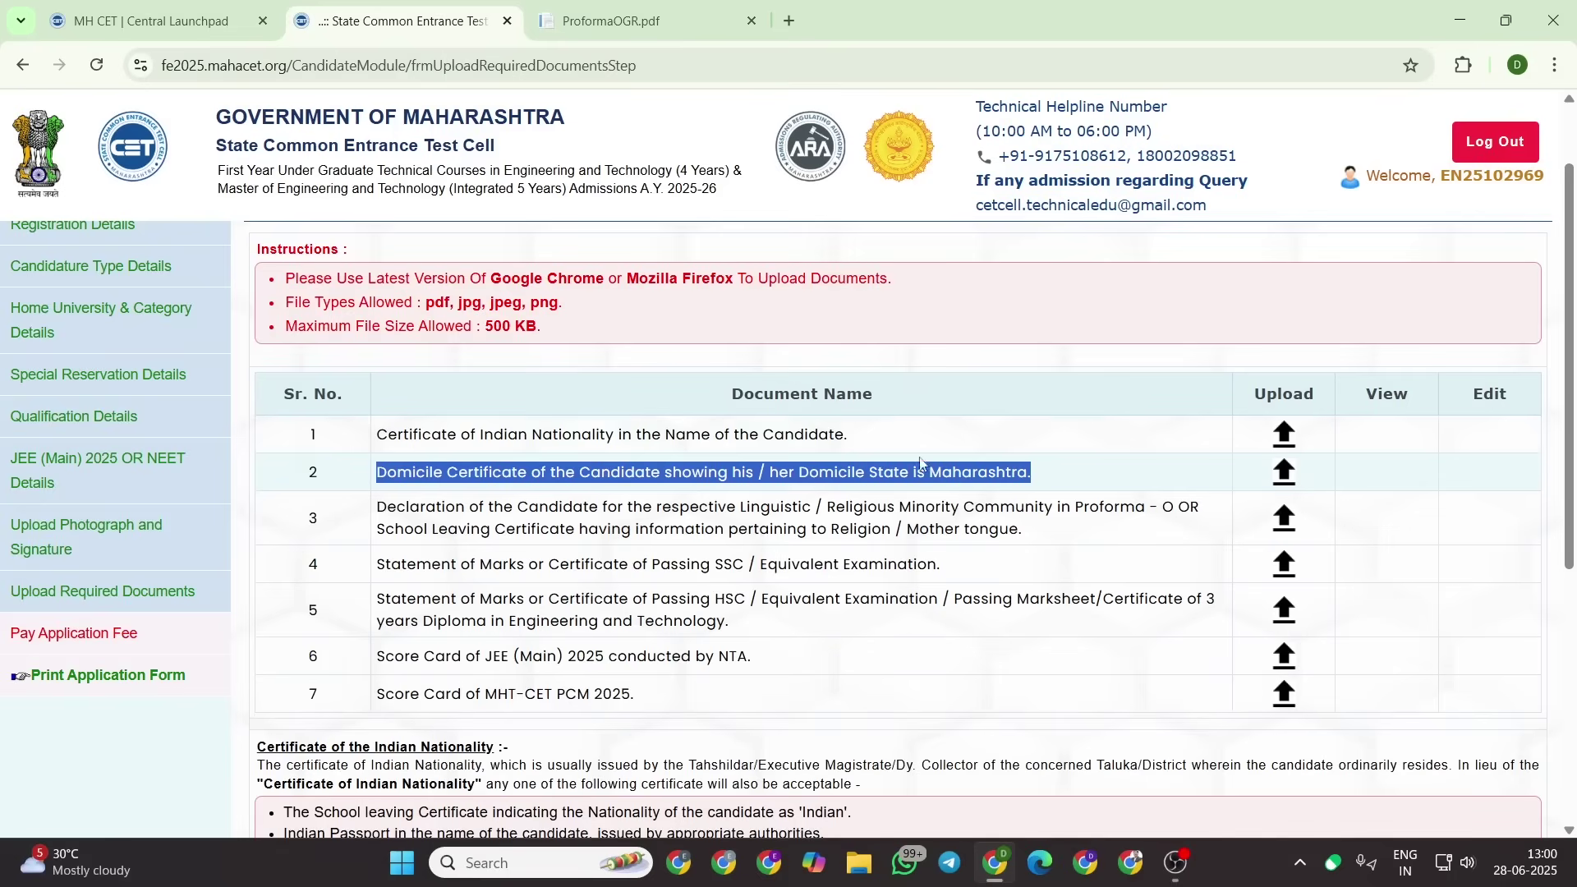
click(987, 505)
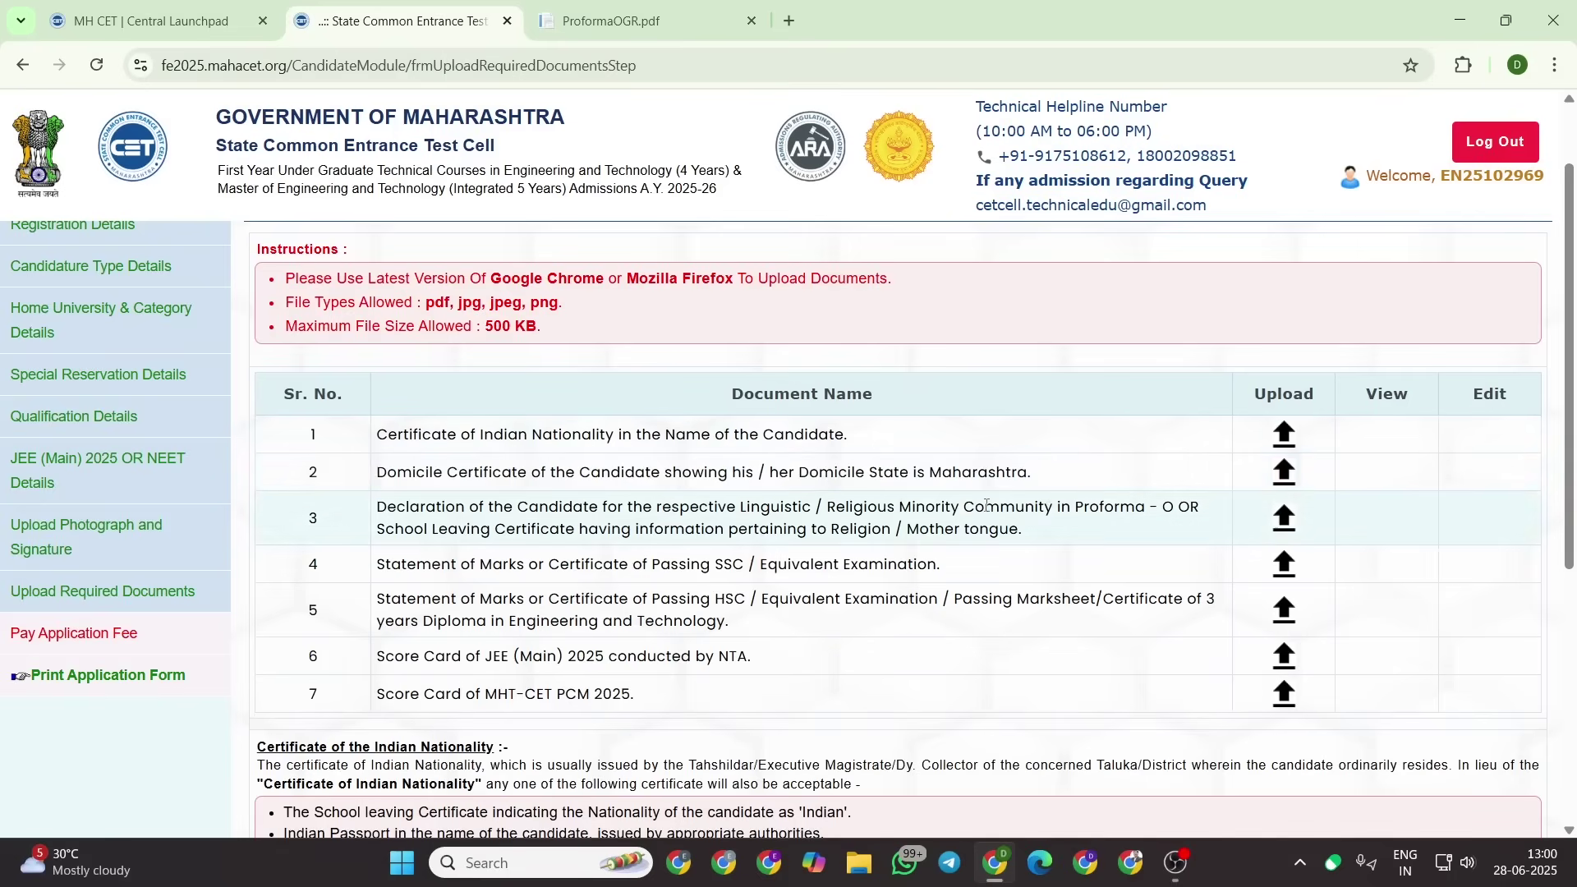
triple_click(954, 520)
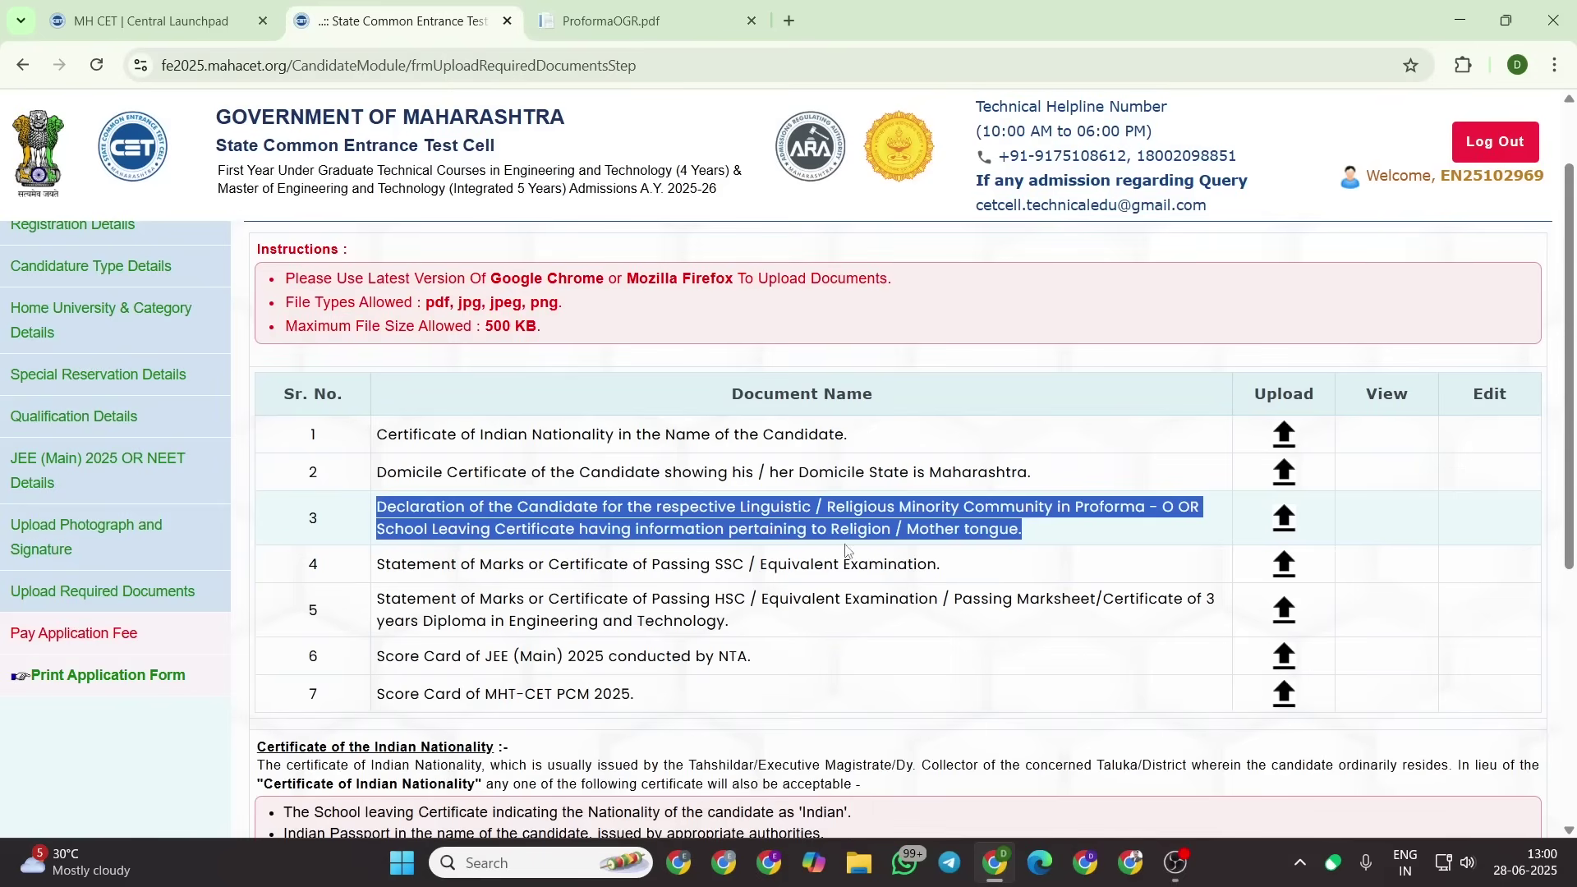
triple_click(969, 529)
double_click(903, 565)
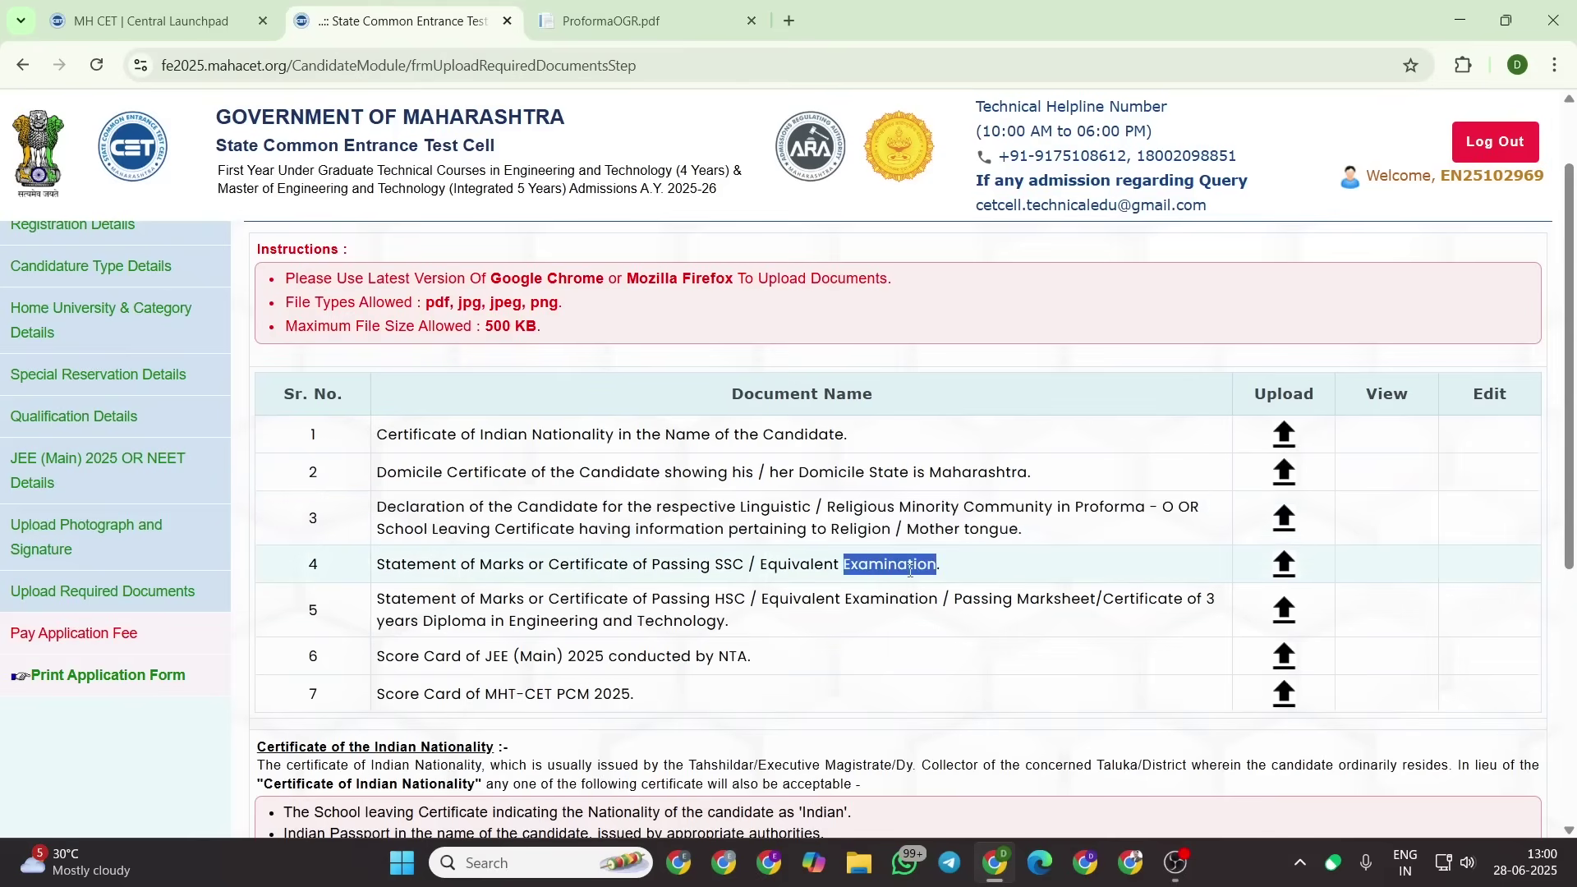
triple_click(912, 526)
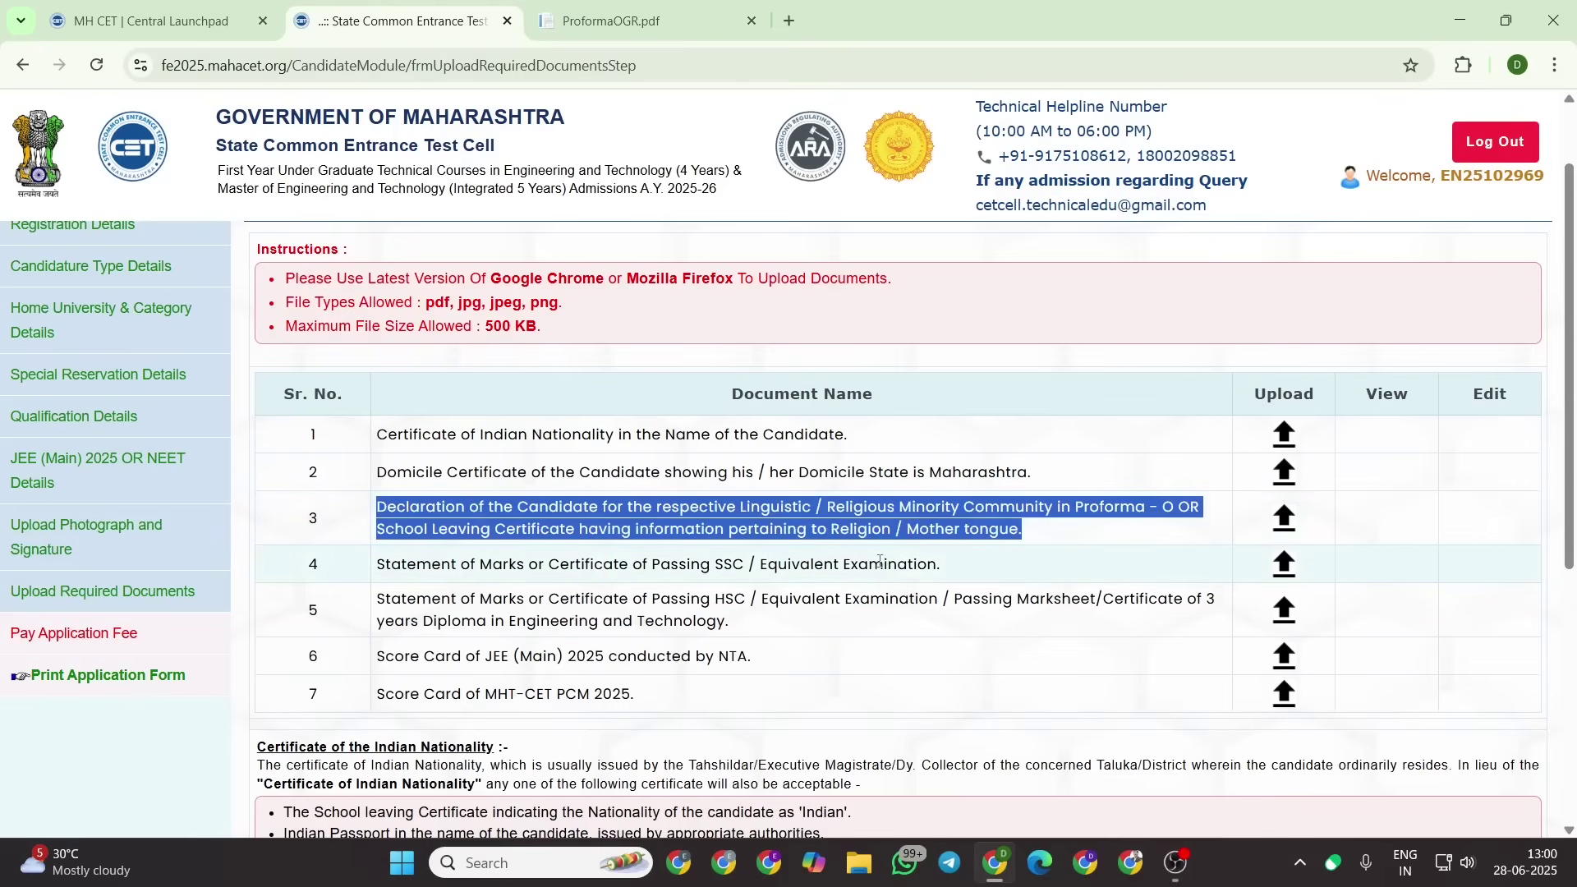
Go through the SSC and HSC marks statements and JEE (Main) and MHT-CET PCM 2025 score cards.
triple_click(880, 561)
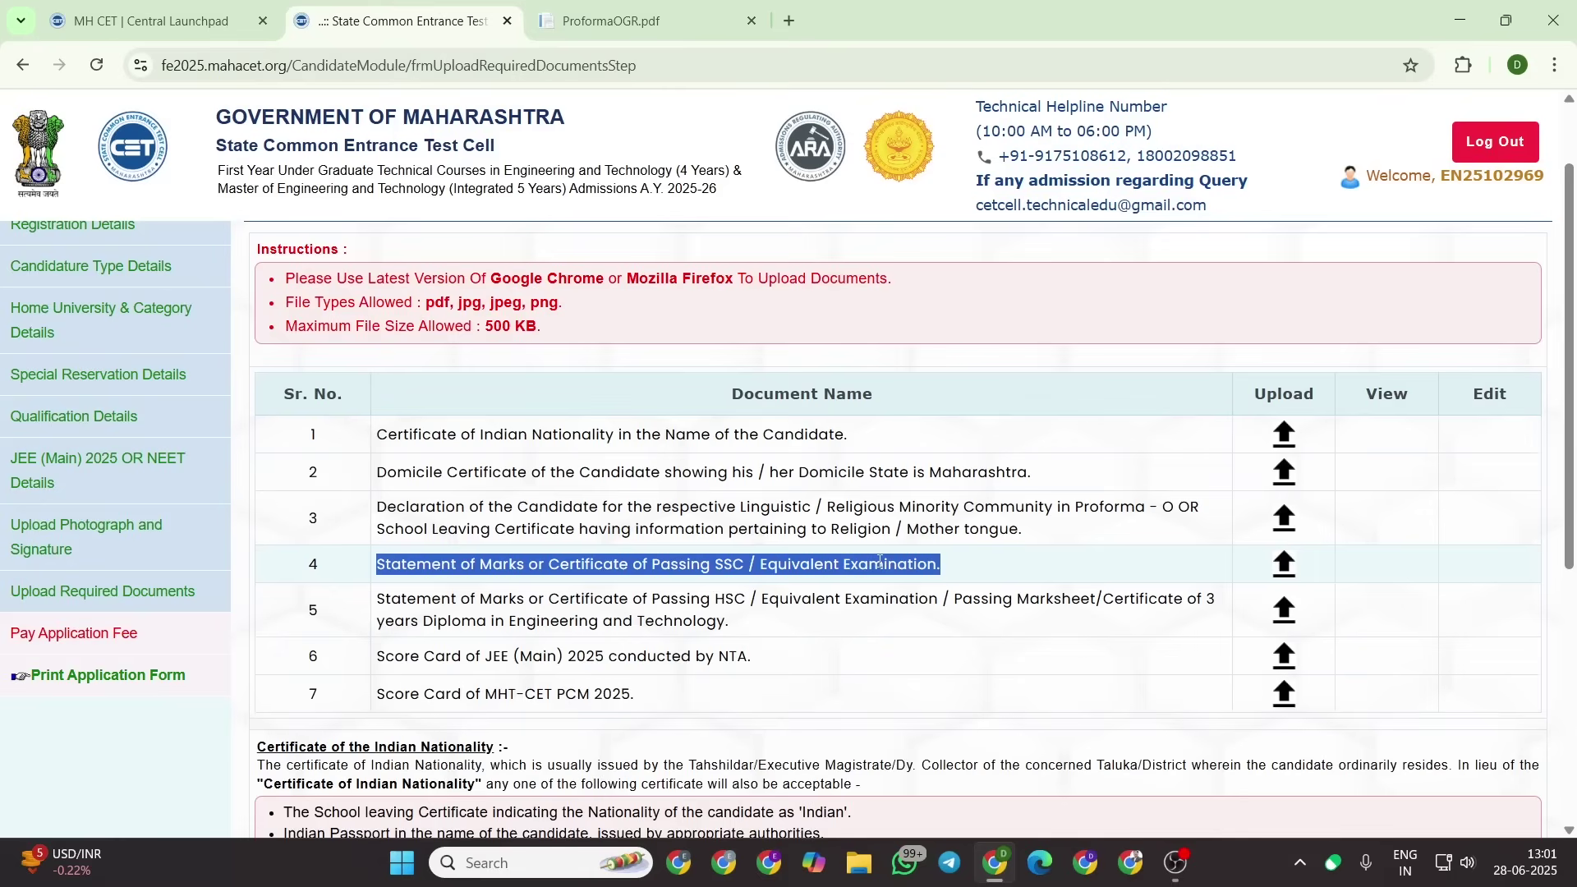
triple_click(571, 608)
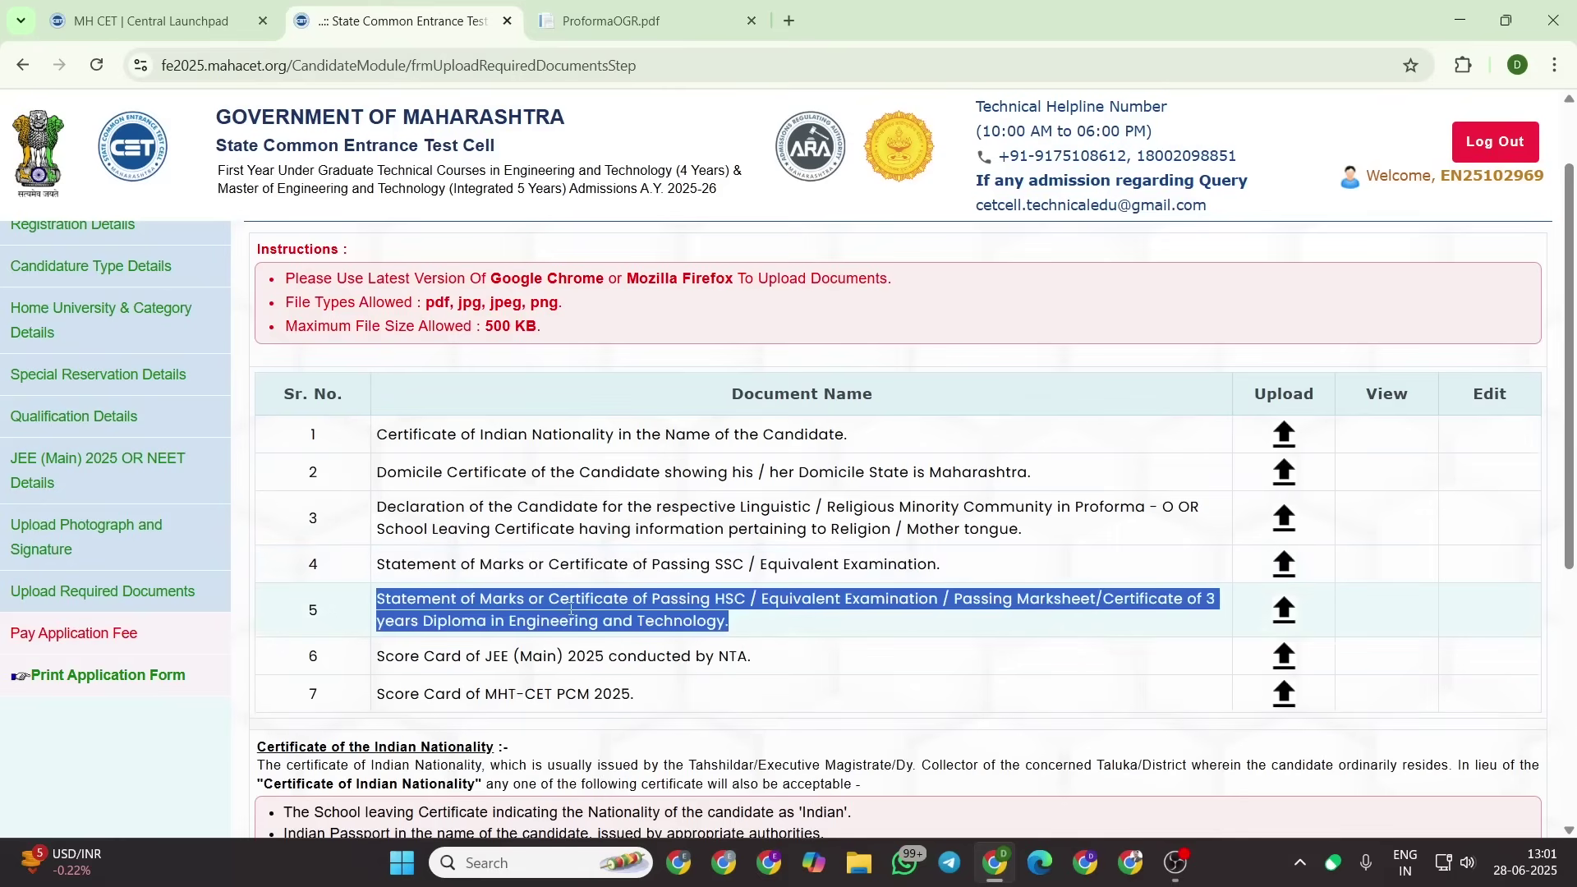
triple_click(546, 655)
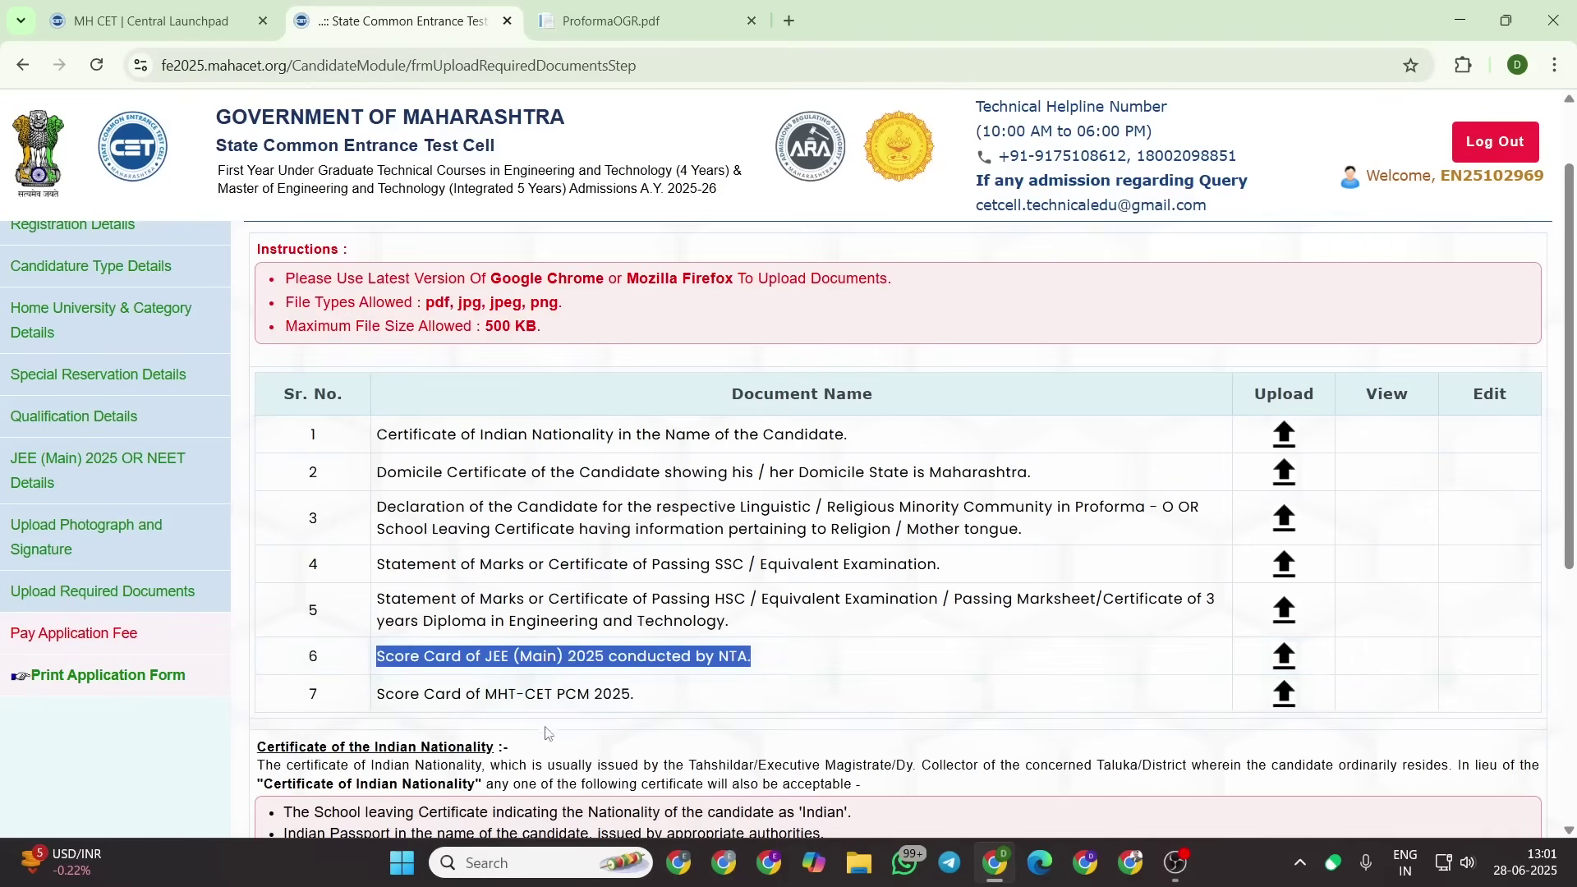
click(528, 693)
triple_click(528, 692)
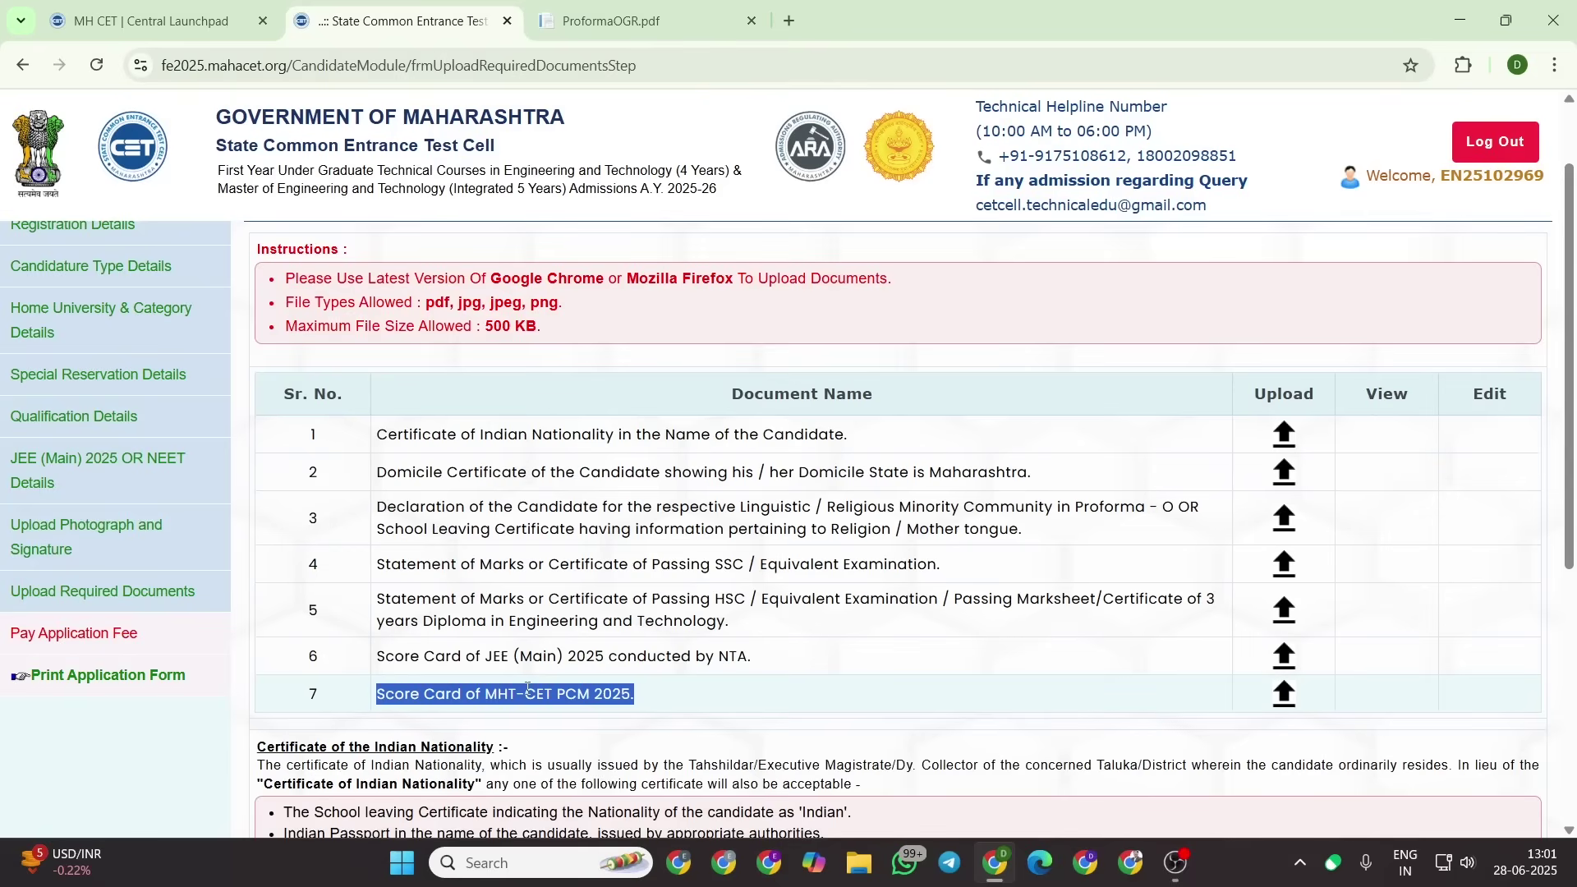
scroll(527, 688, down, 2)
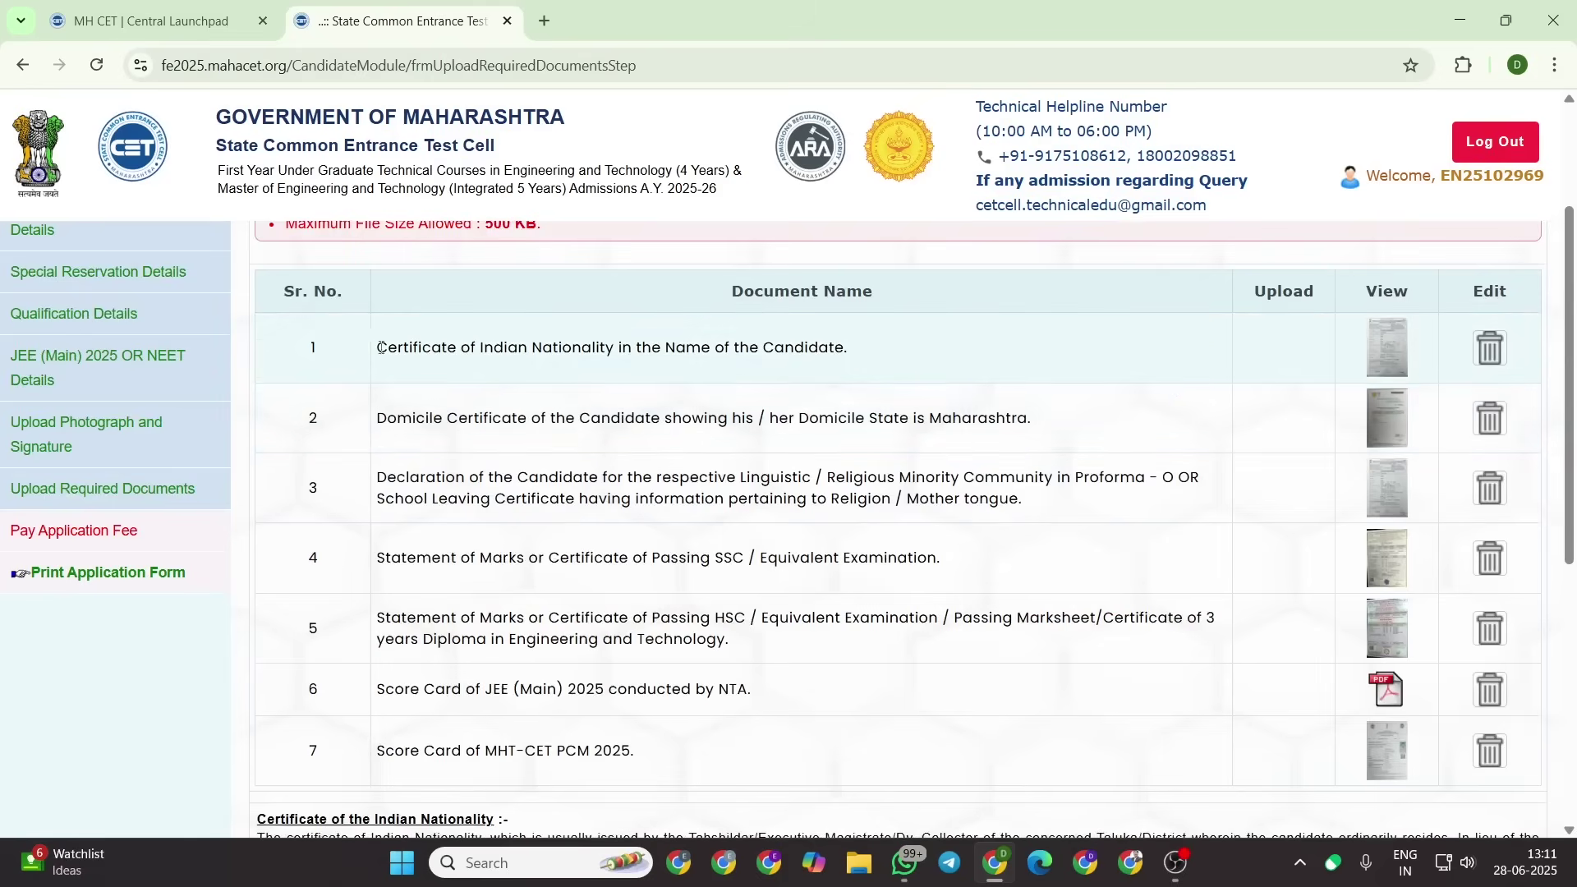
Preview the uploaded nationality, leaving and SSC certificates.
drag(381, 347, 1124, 368)
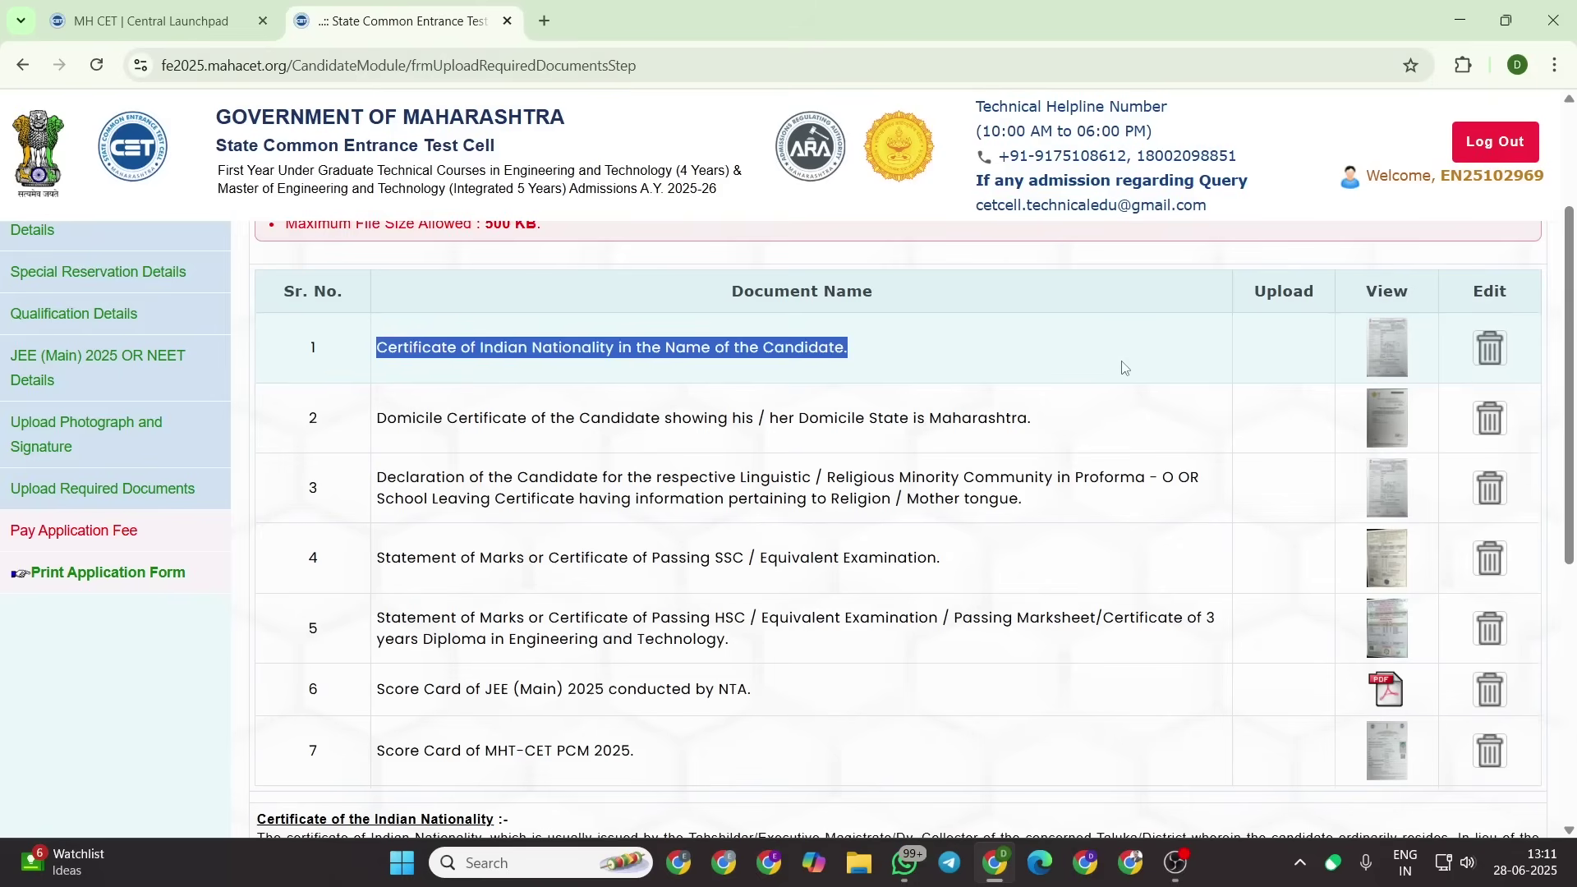
click(1124, 367)
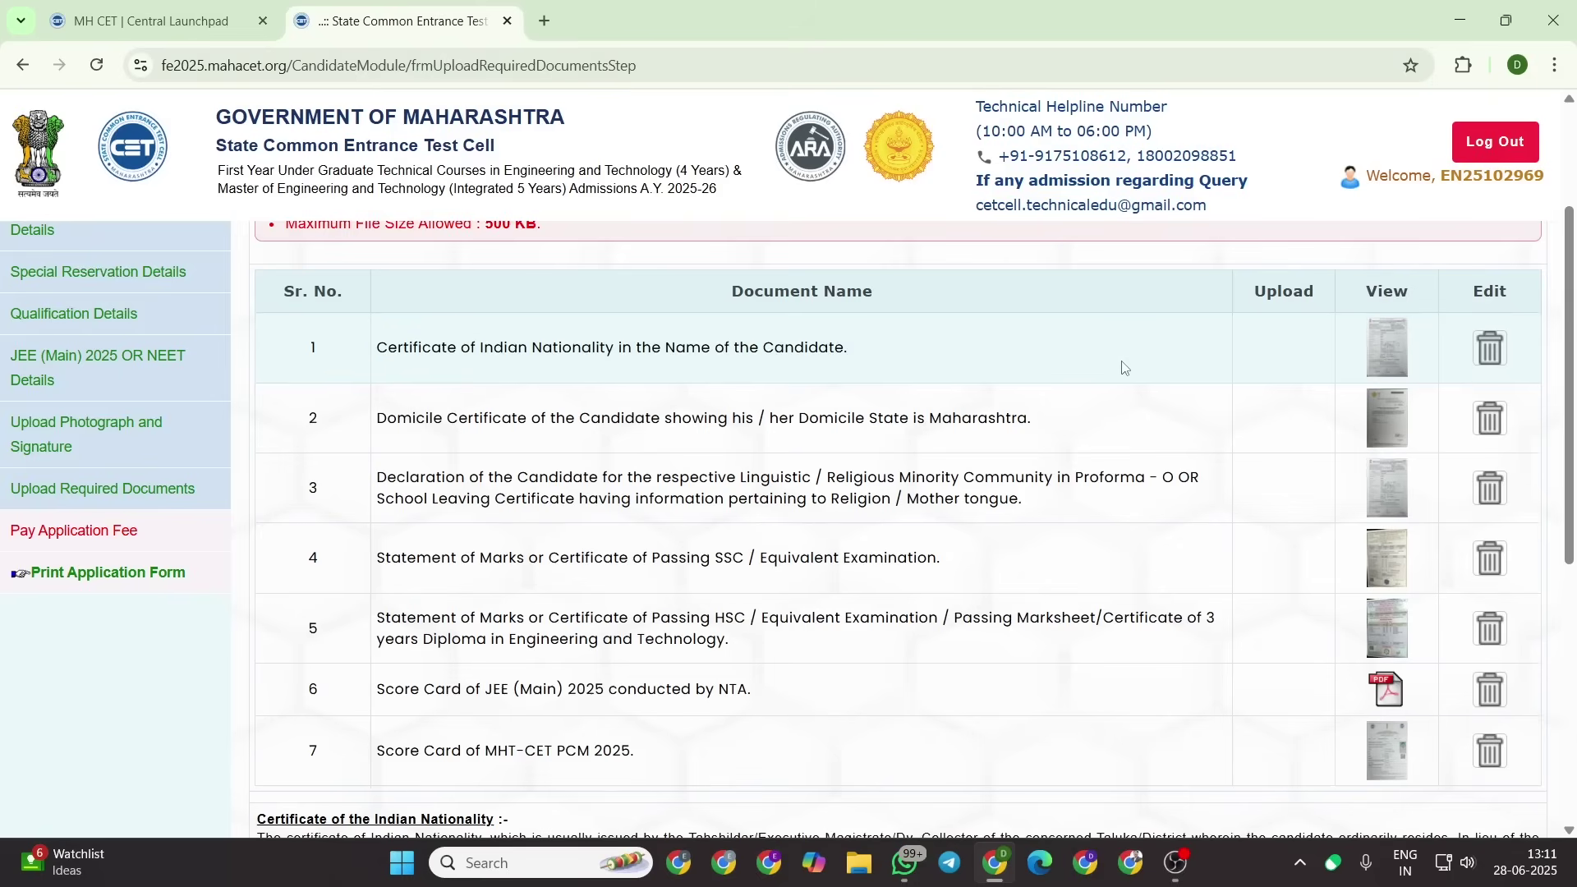
click(1397, 358)
click(1395, 184)
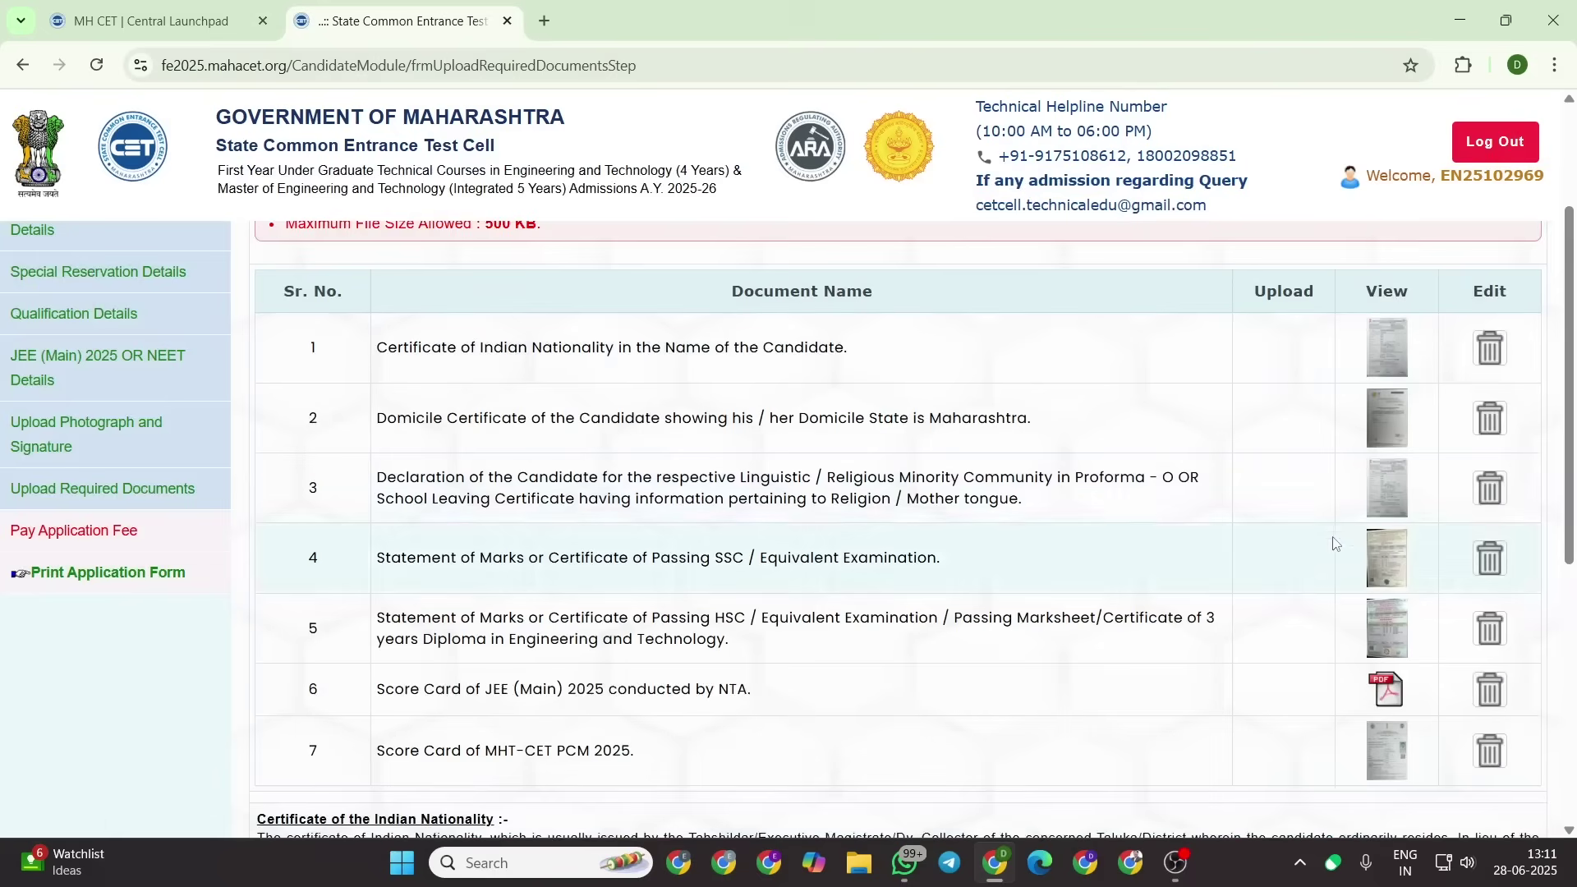
click(1400, 498)
click(1394, 184)
click(1389, 582)
click(1396, 187)
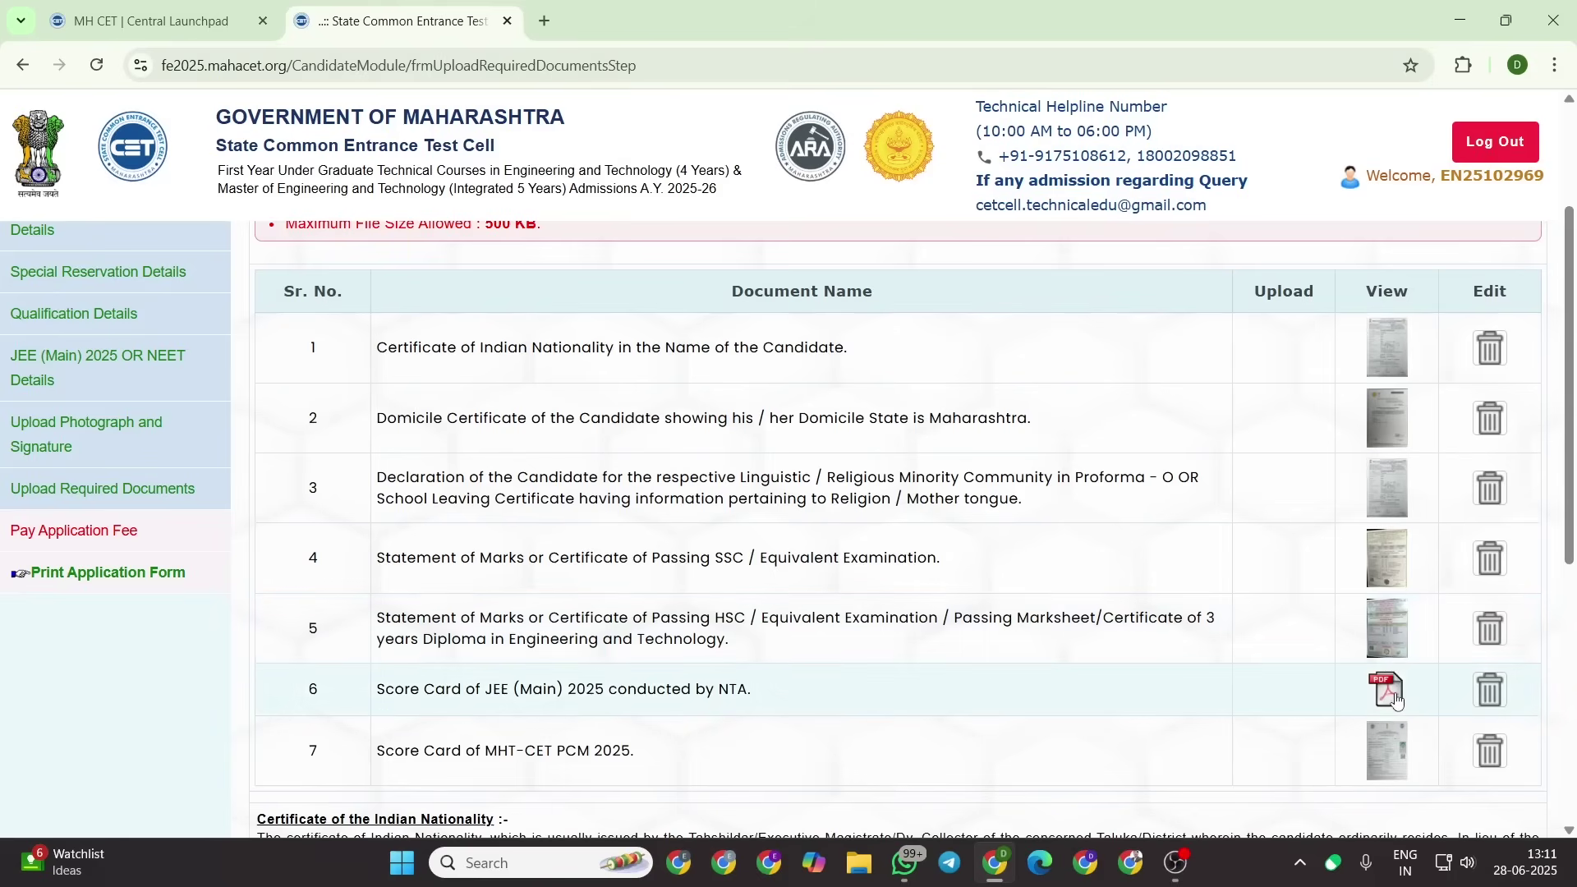
Check the MHT-CET PCM 2025 score card preview and save the documents.
scroll(1396, 699, down, 1)
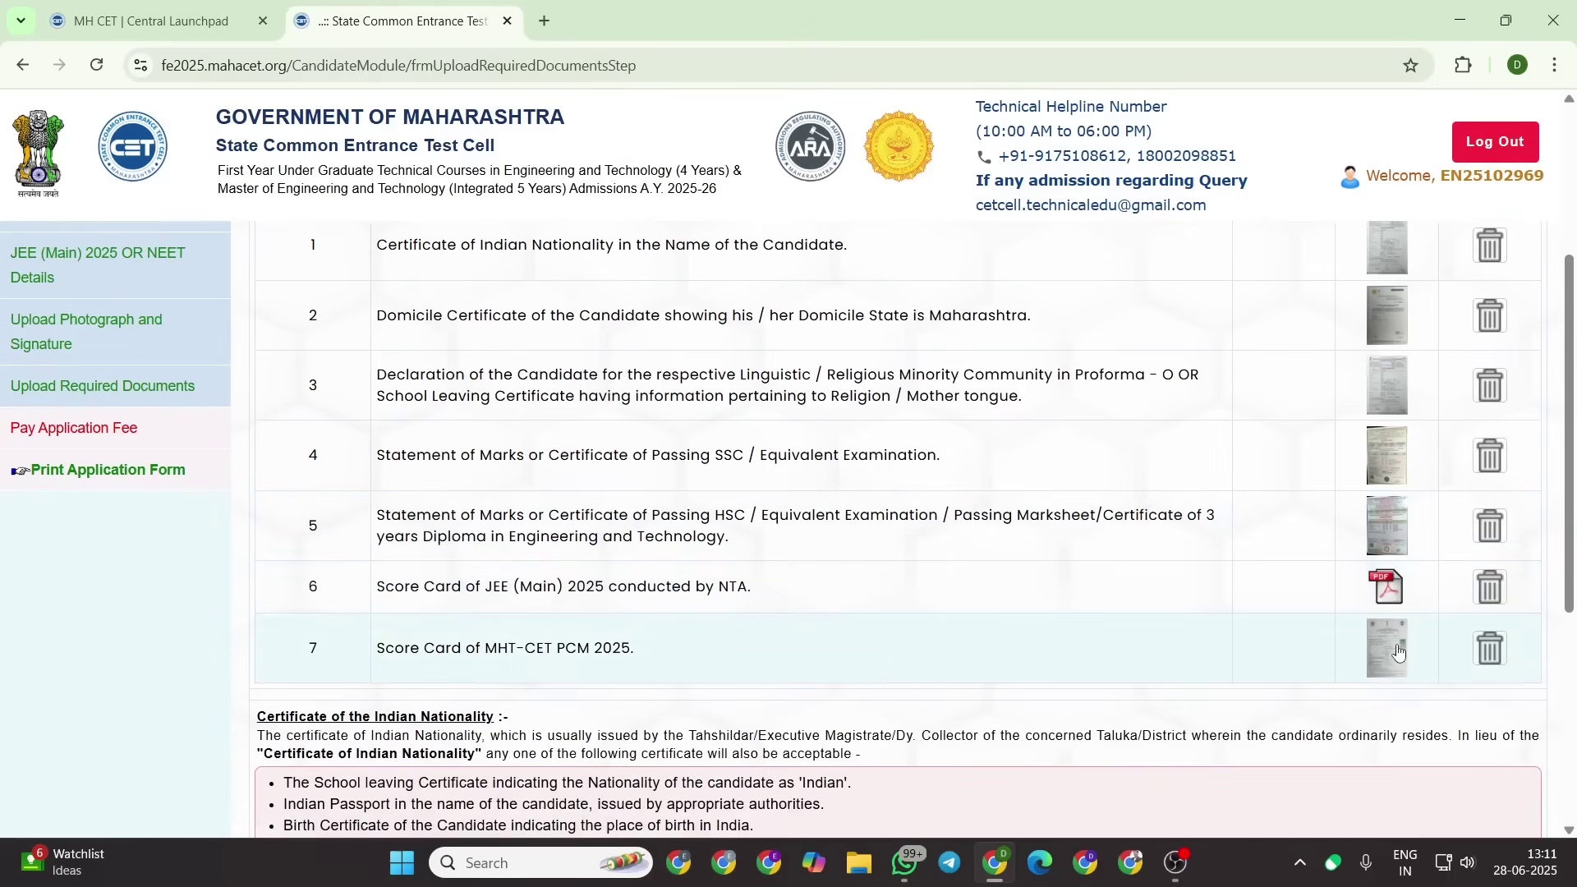
click(1400, 654)
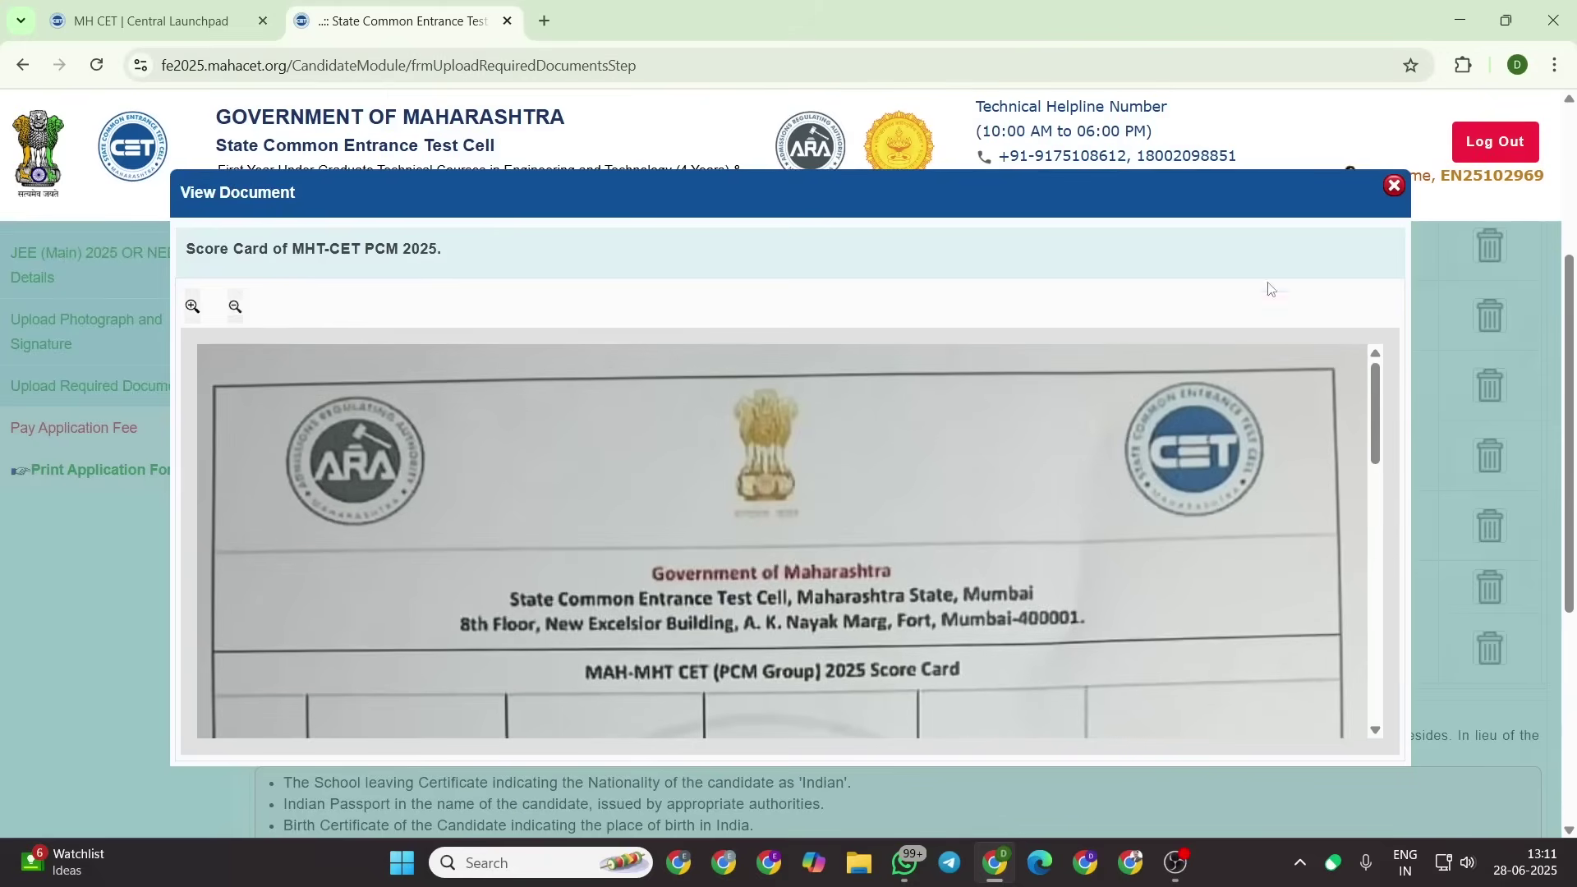
click(1394, 185)
scroll(1287, 534, down, 5)
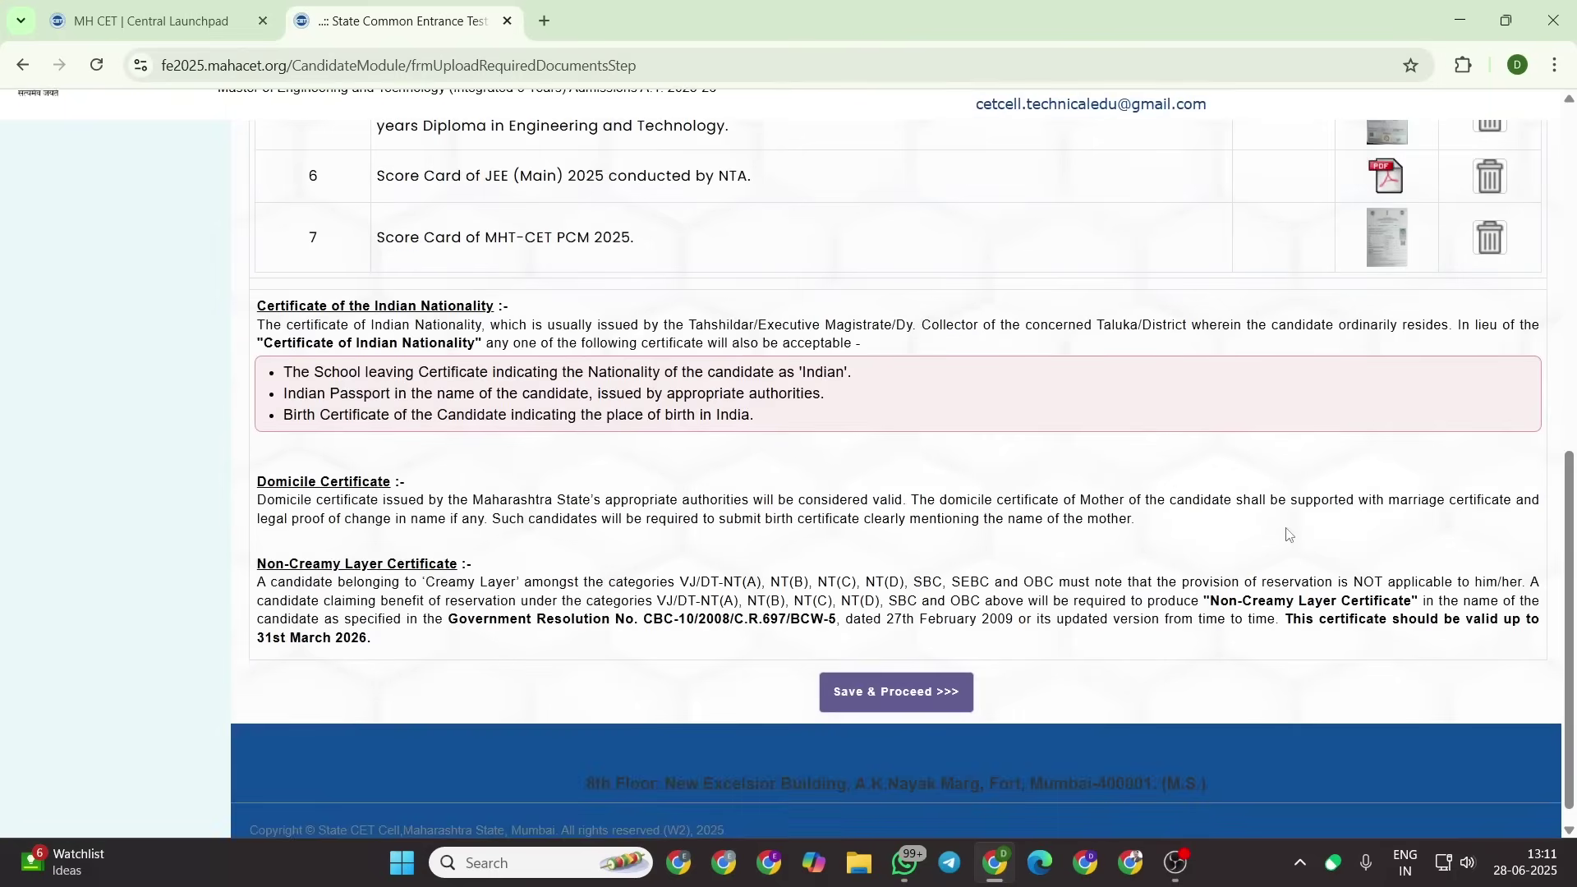
click(885, 705)
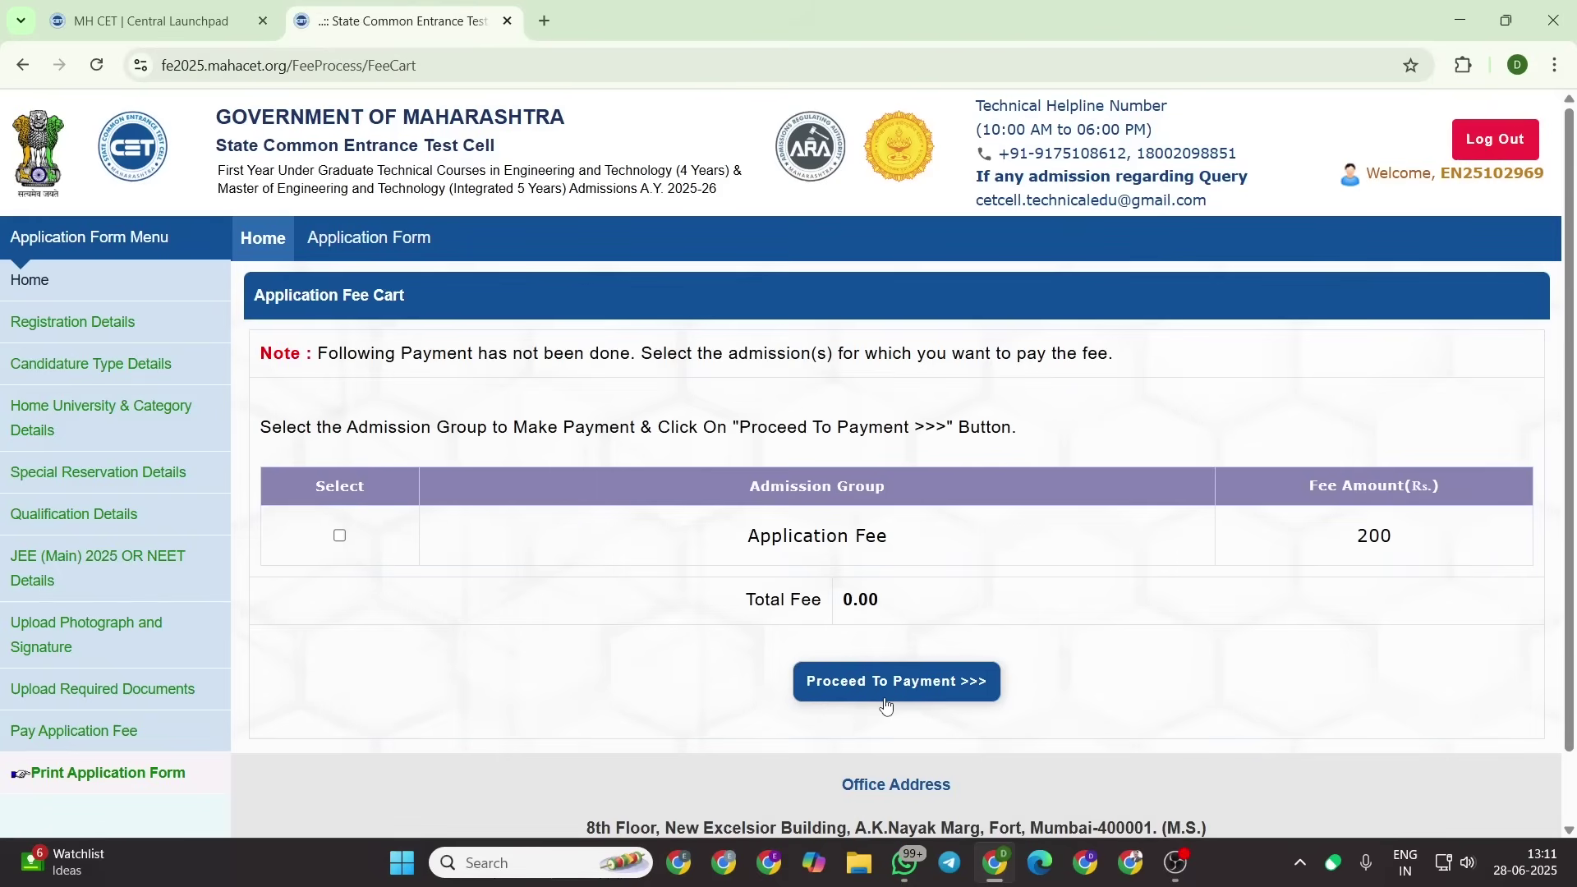
Scroll through the application form preview and return to the top.
scroll(977, 573, down, 1)
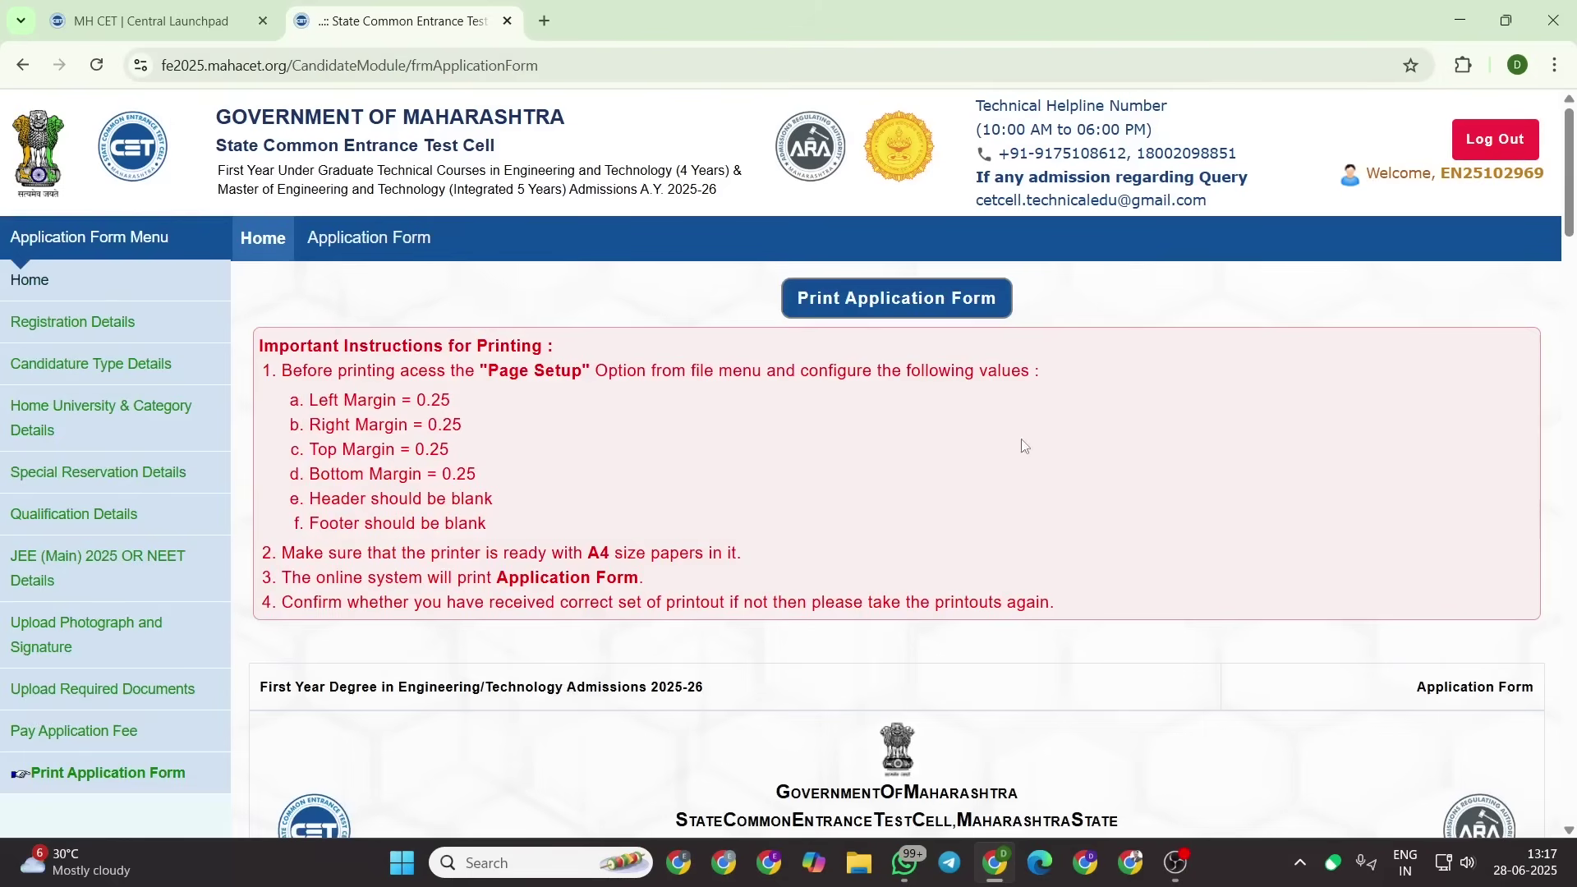
scroll(789, 479, down, 1)
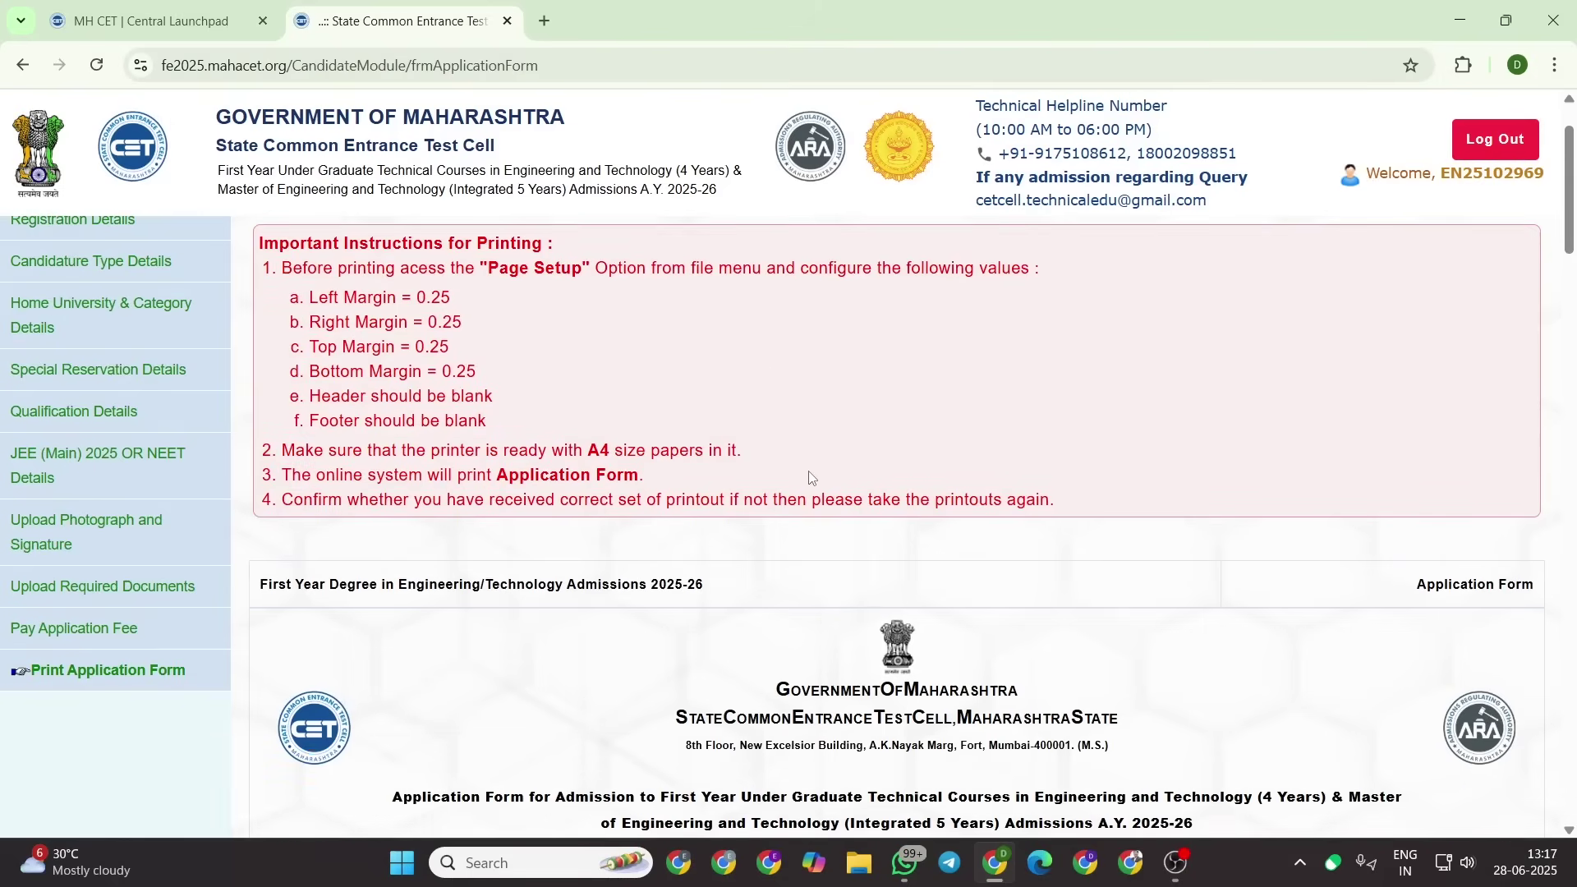
scroll(811, 479, down, 1)
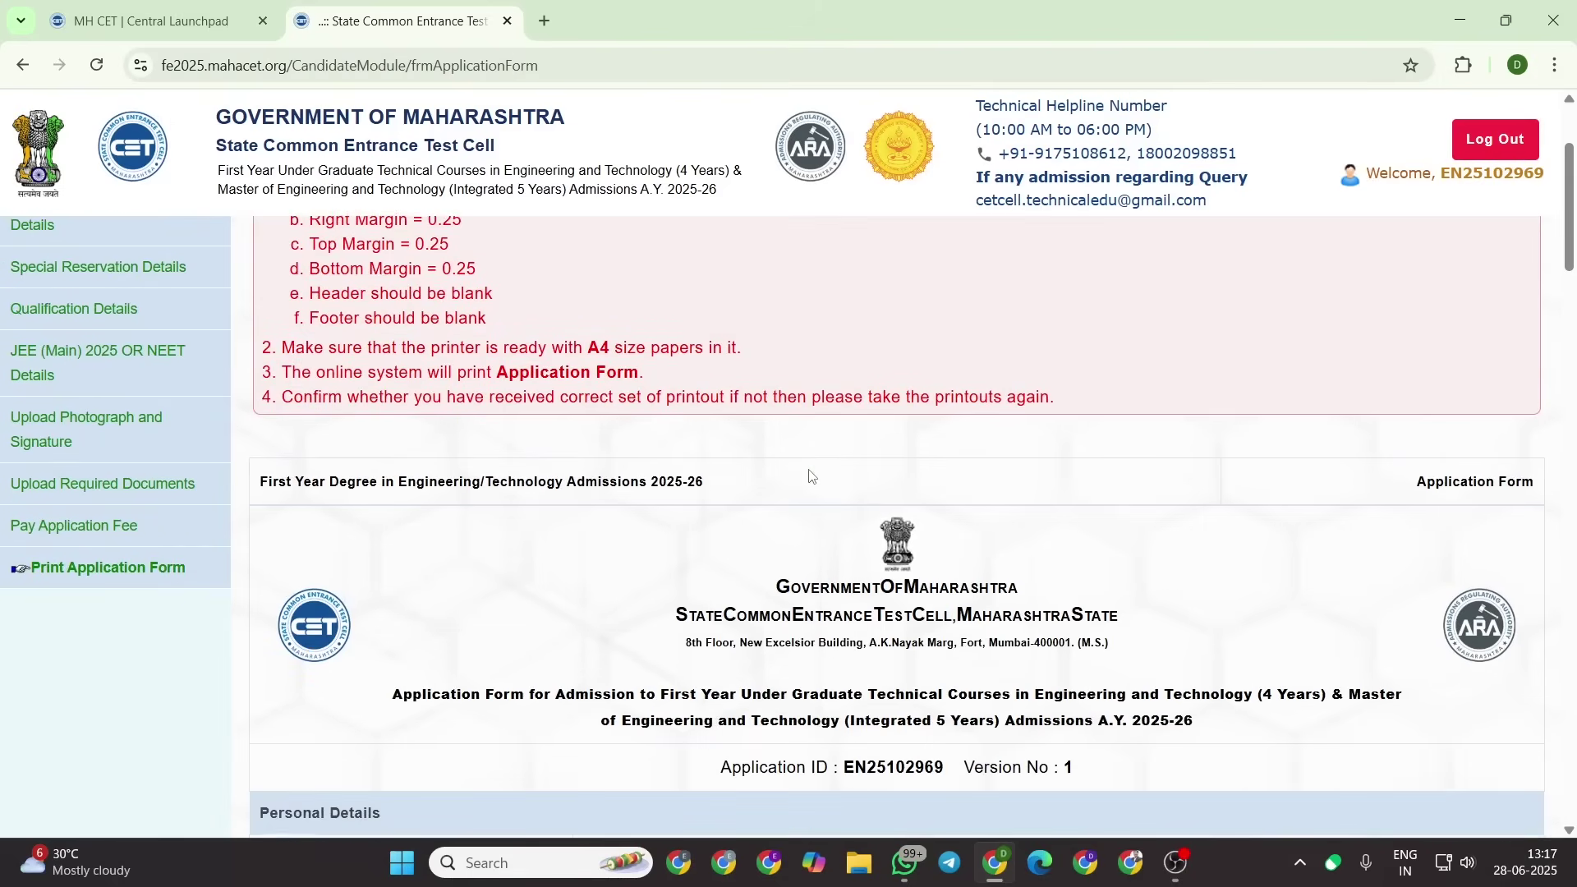
scroll(811, 477, down, 1)
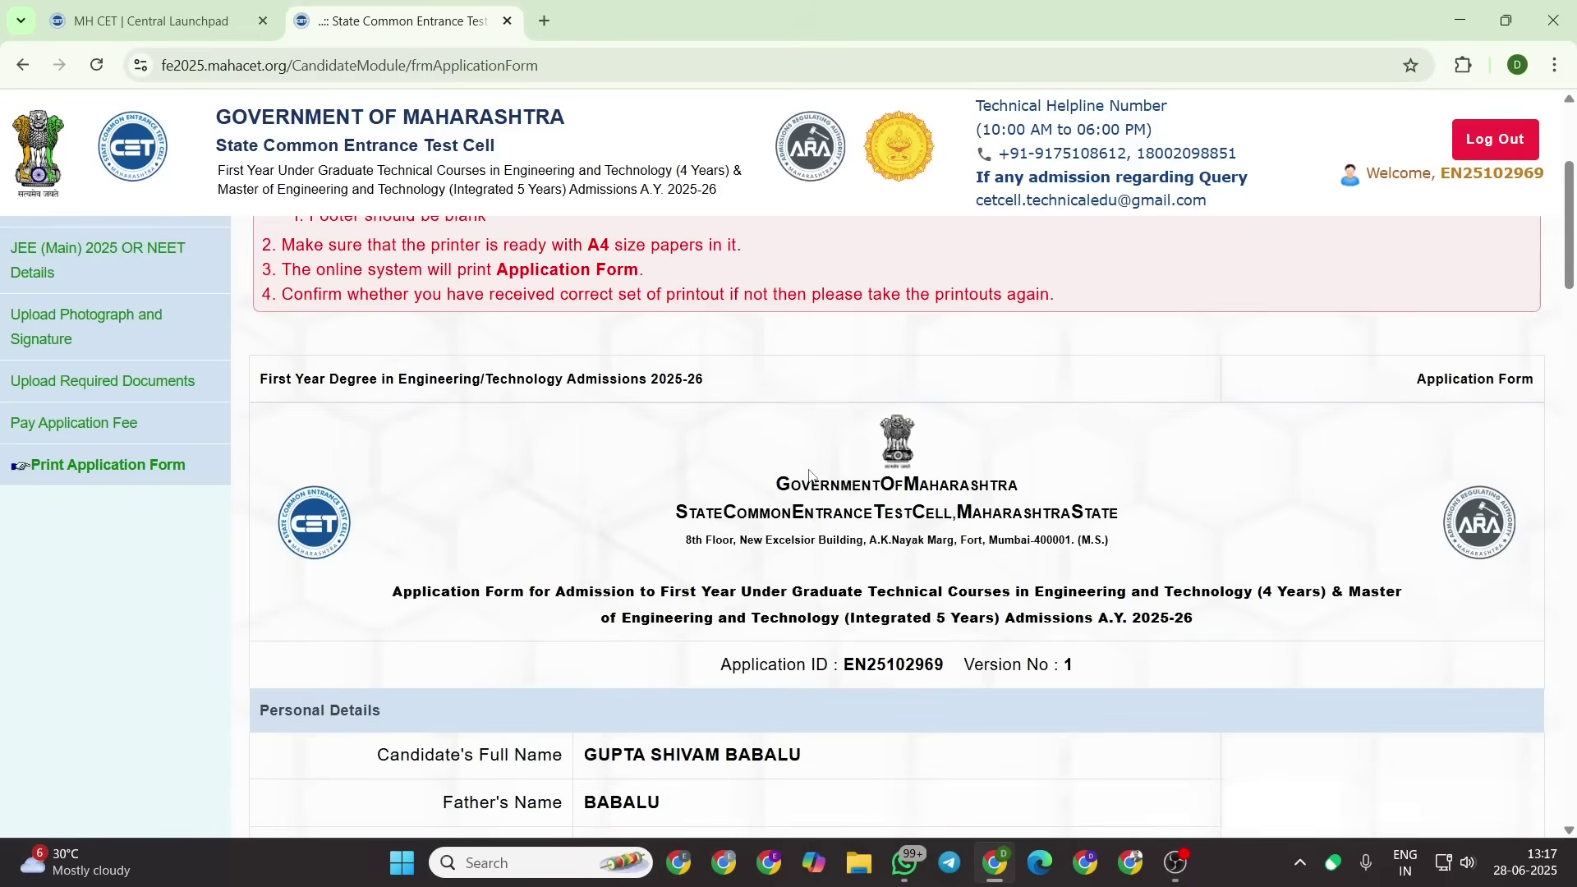
scroll(809, 475, down, 1)
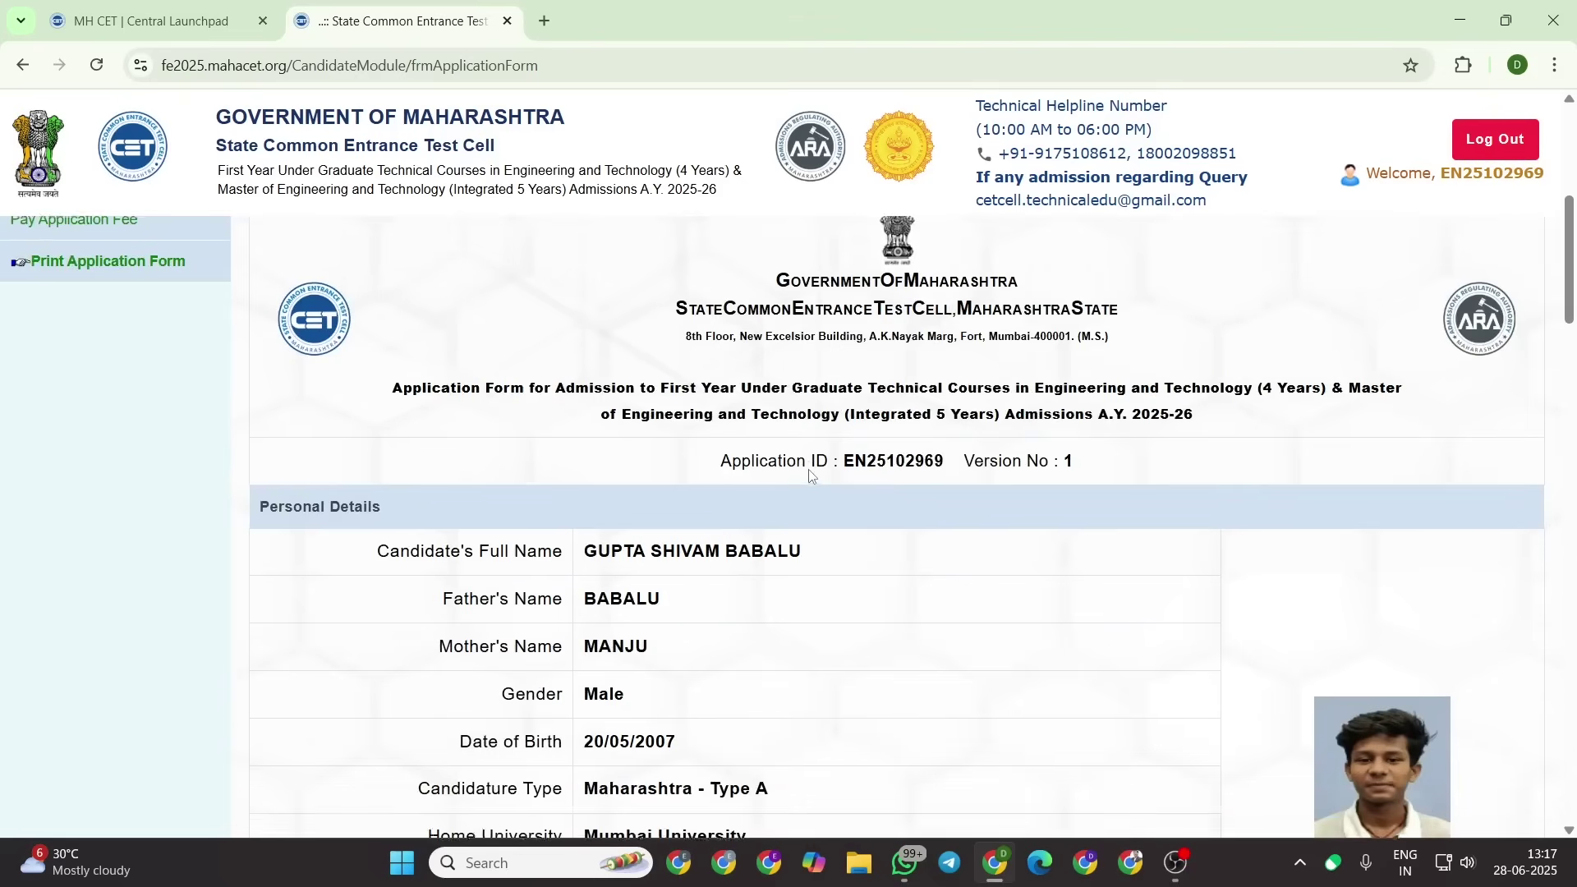
scroll(810, 475, up, 1)
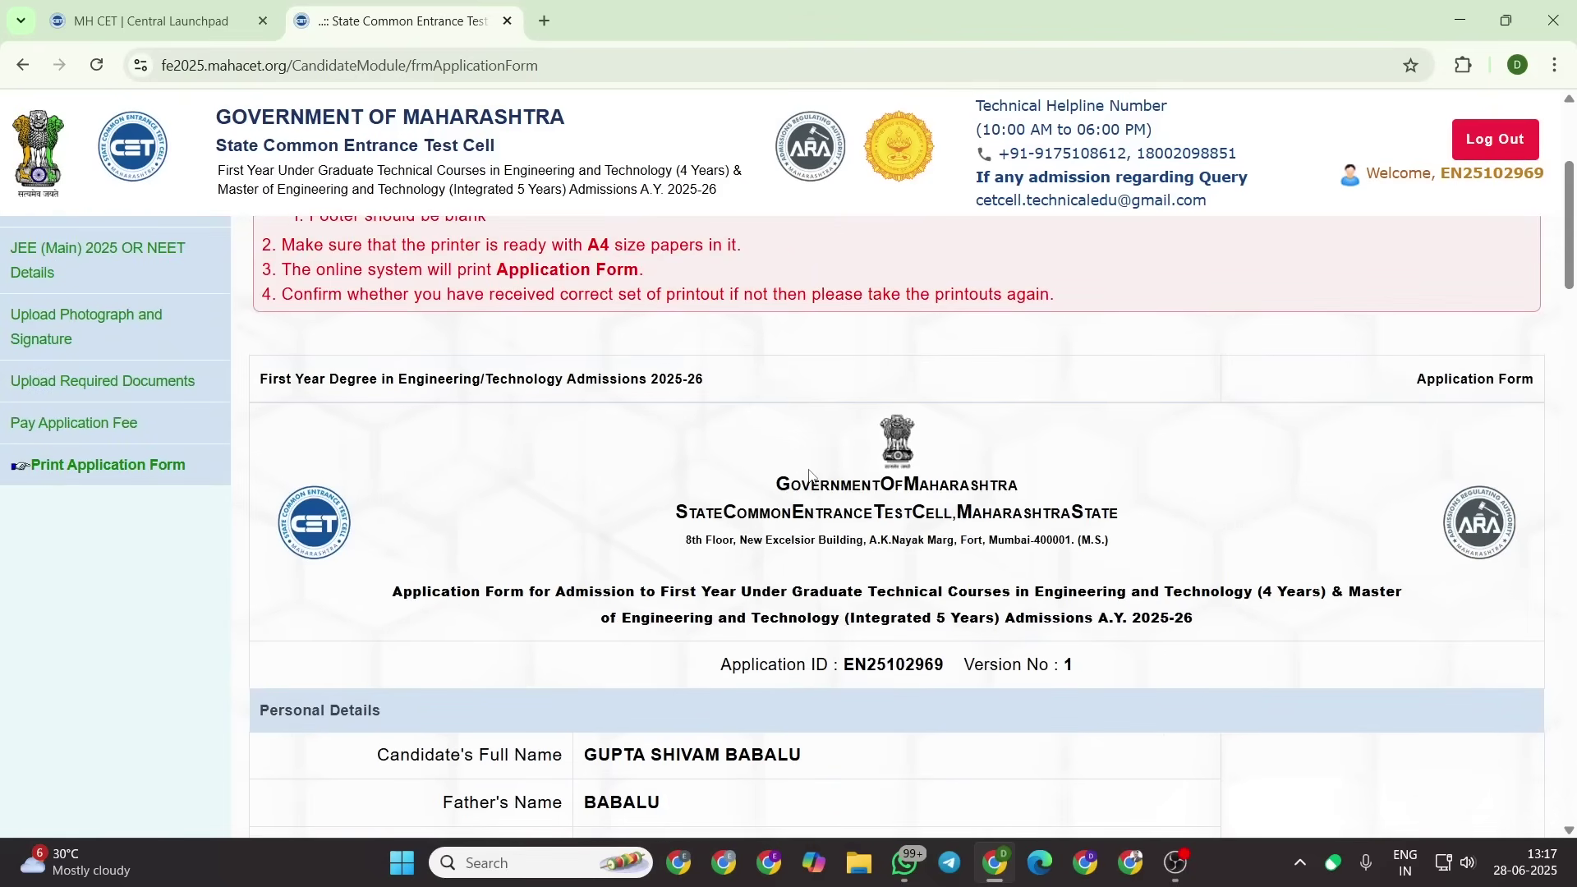
scroll(188, 399, up, 2)
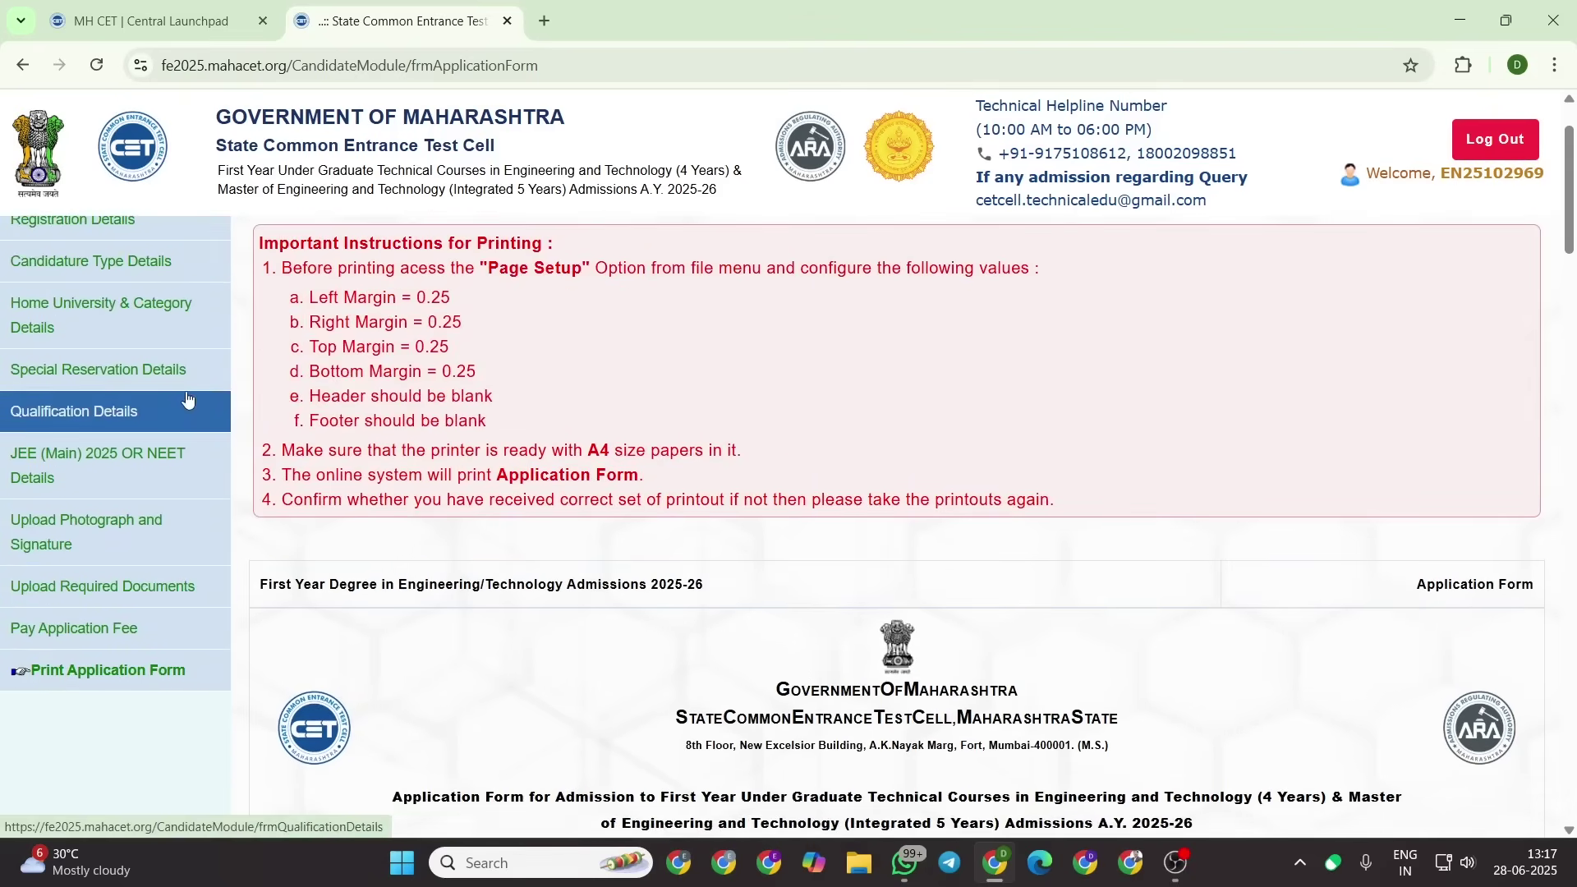
scroll(187, 399, up, 1)
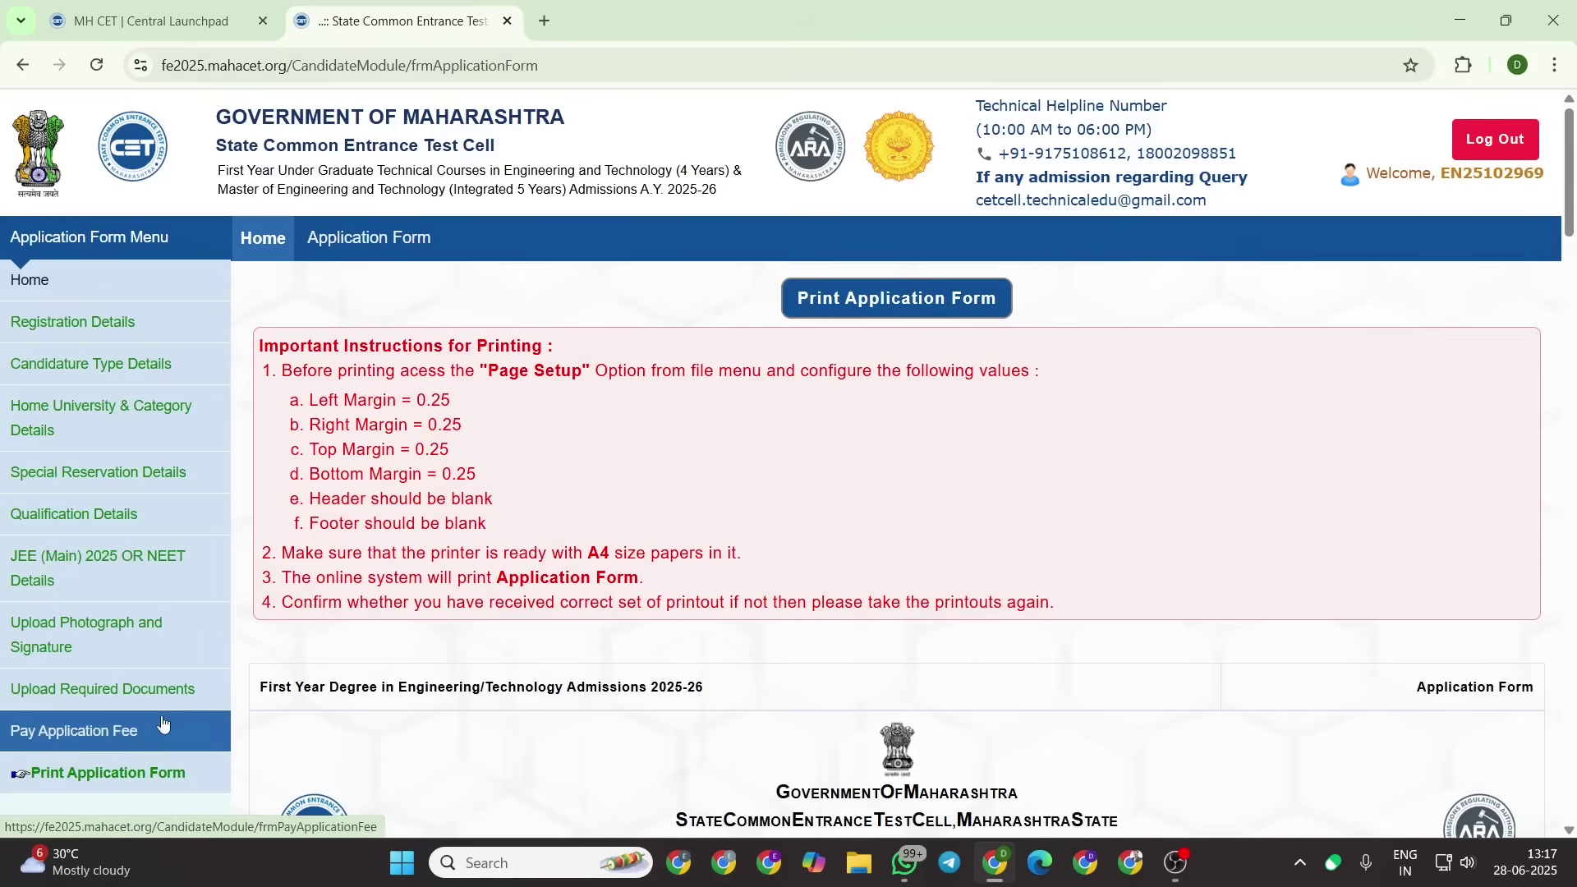
scroll(163, 723, down, 1)
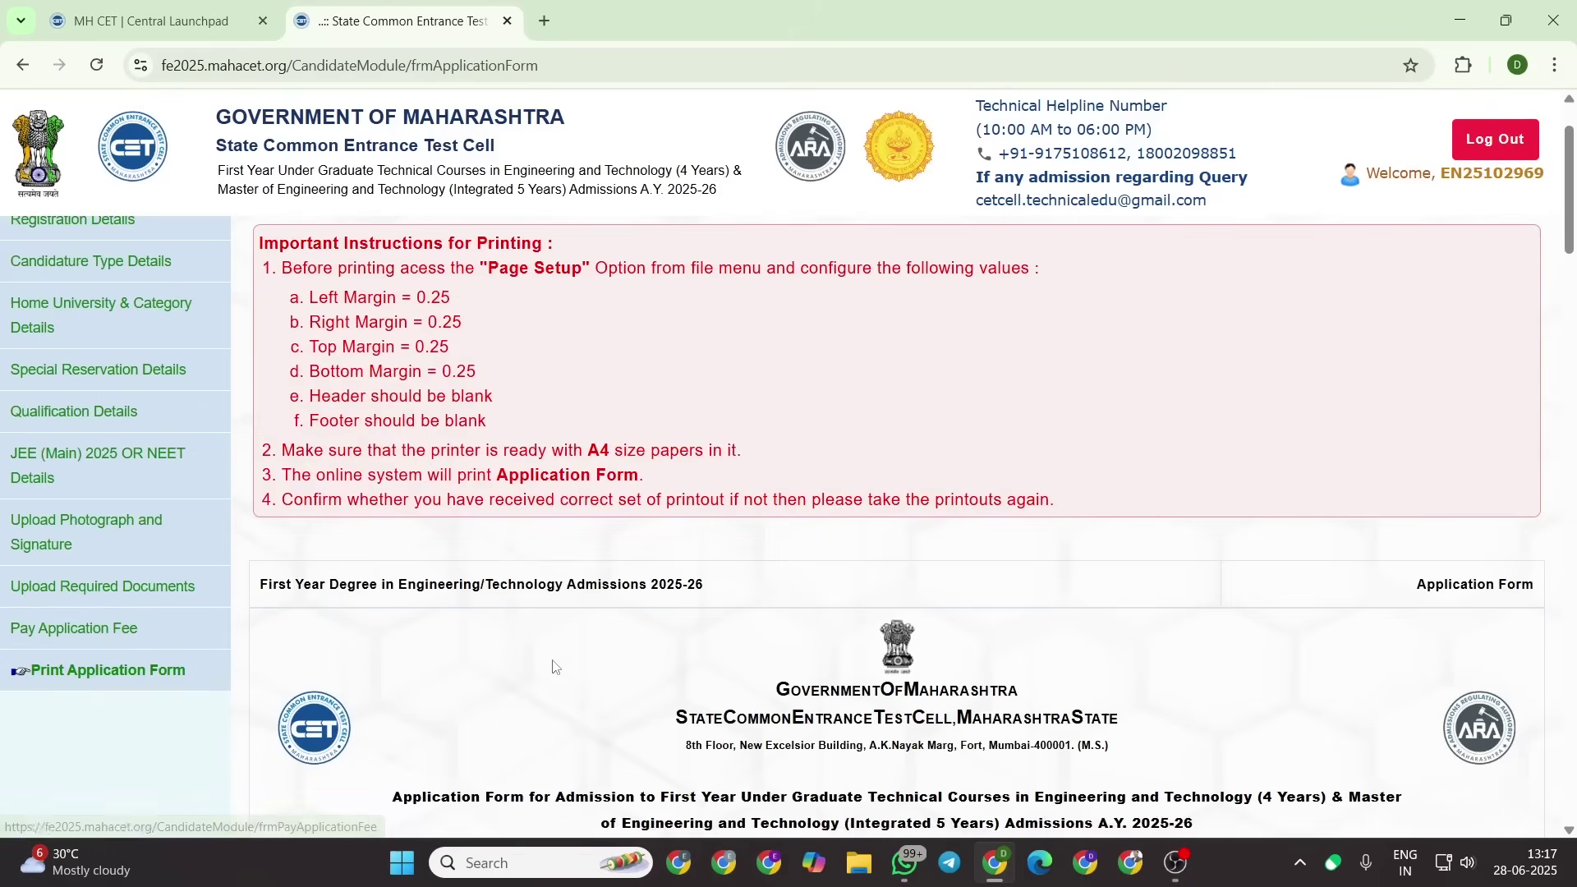
scroll(1512, 488, up, 1)
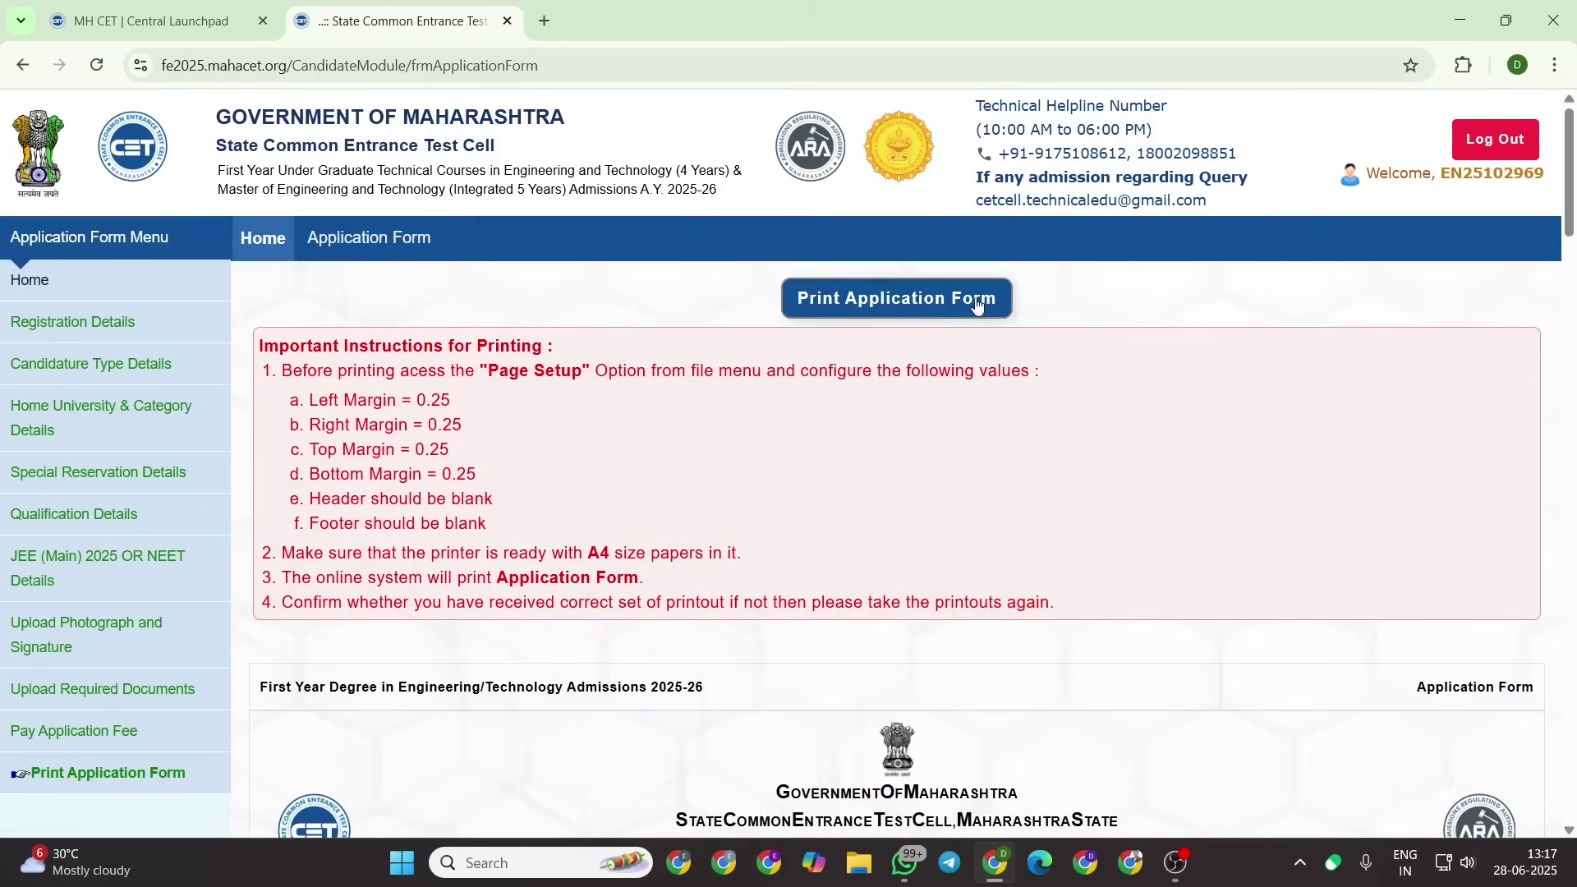
Print the application form to PDF with Microsoft Print to PDF and save it to Downloads under a form file name.
click(977, 305)
drag(726, 15, 1148, 149)
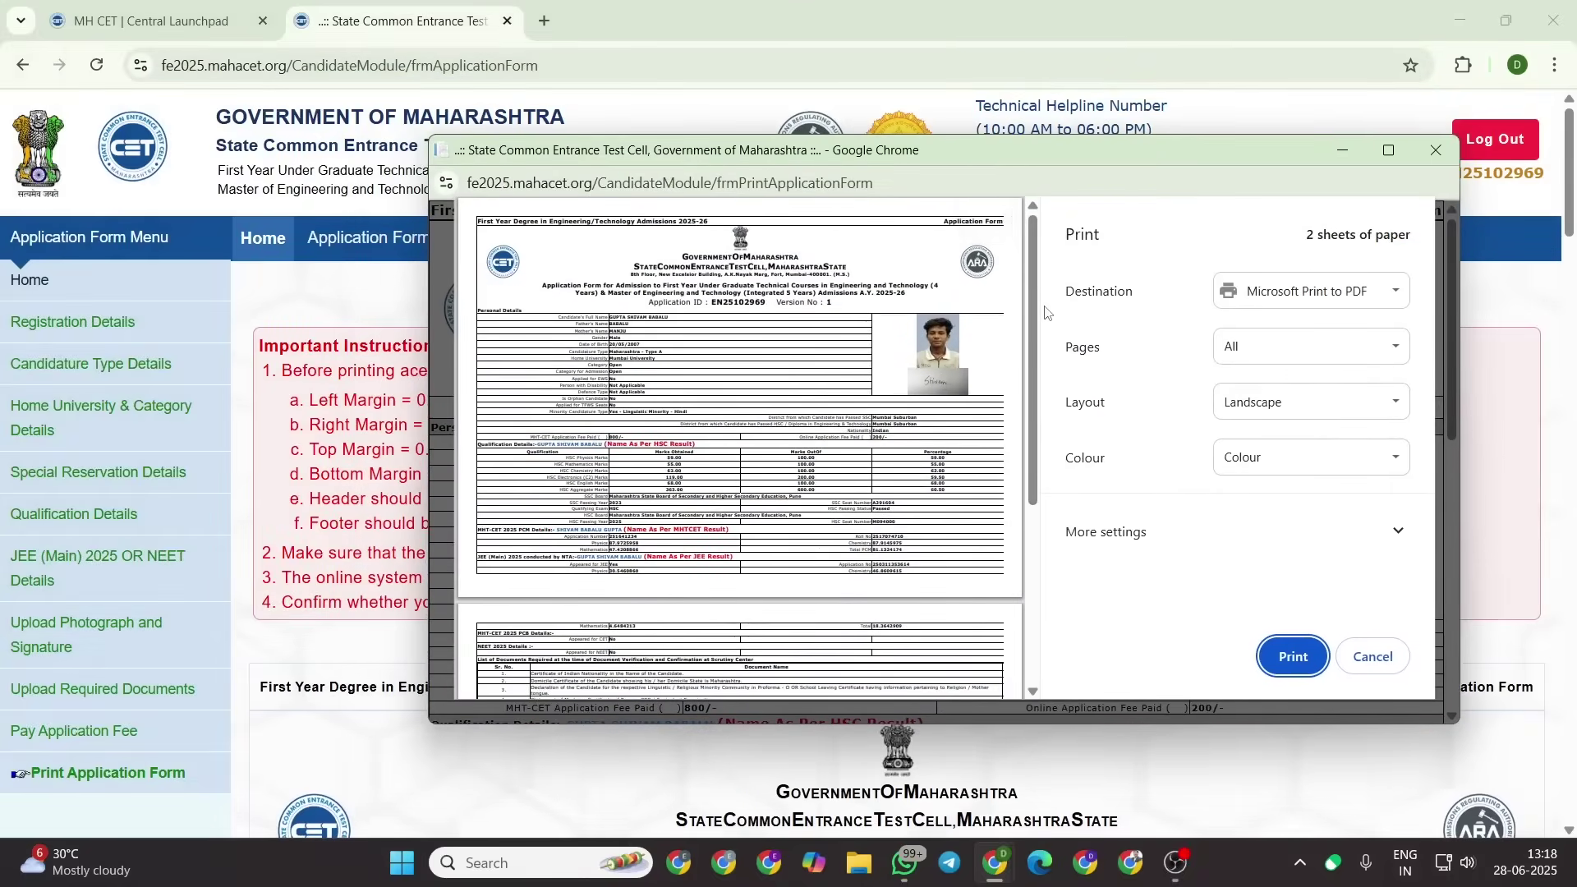
scroll(976, 409, down, 1)
scroll(976, 408, up, 1)
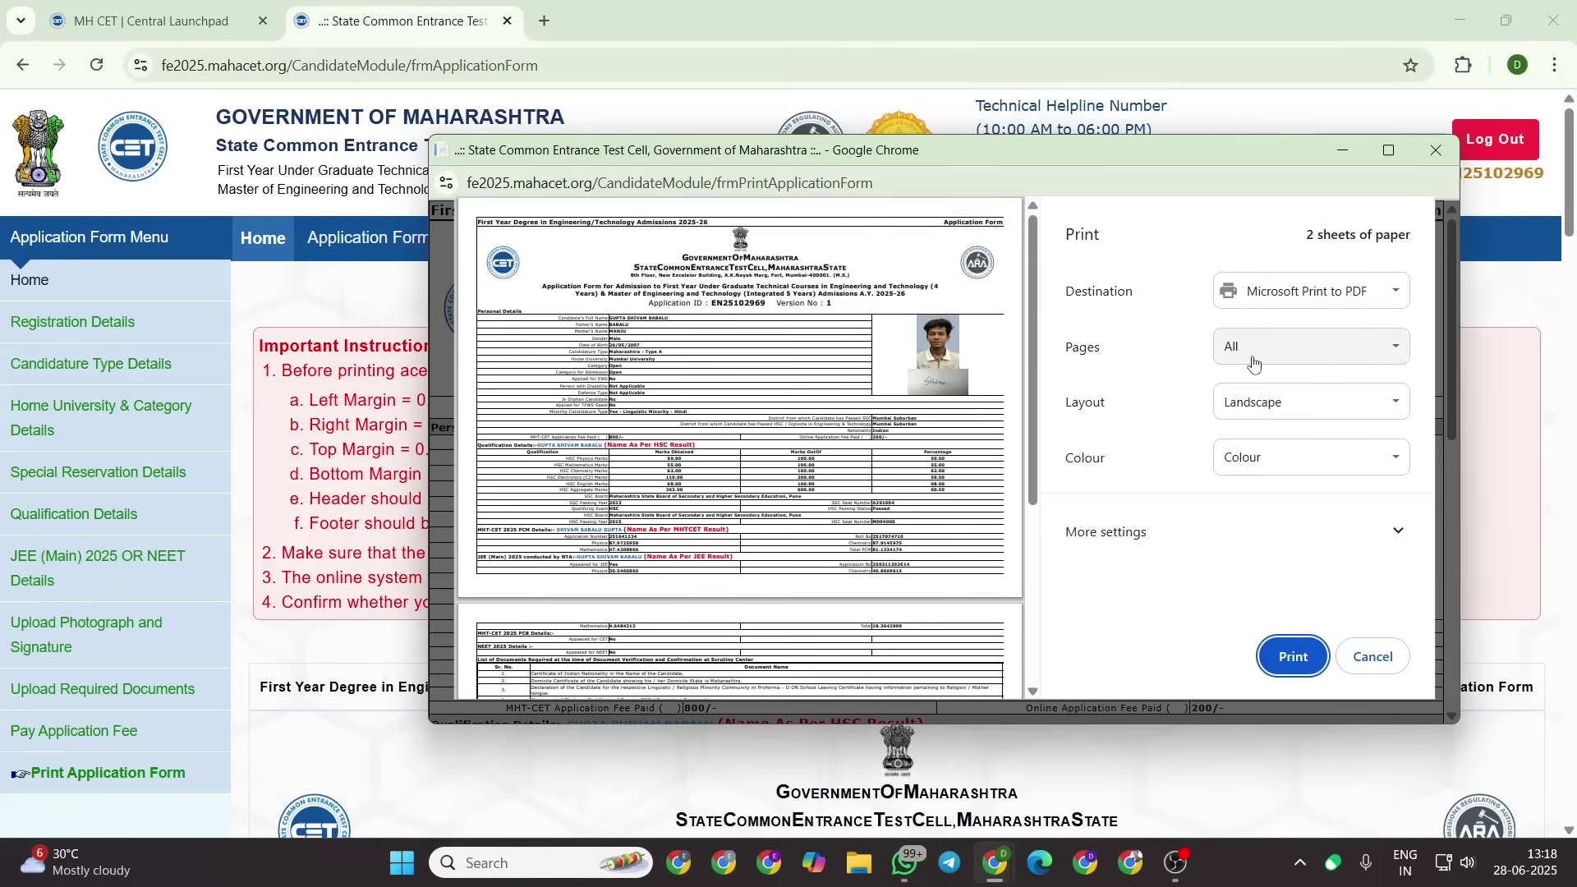
click(1294, 653)
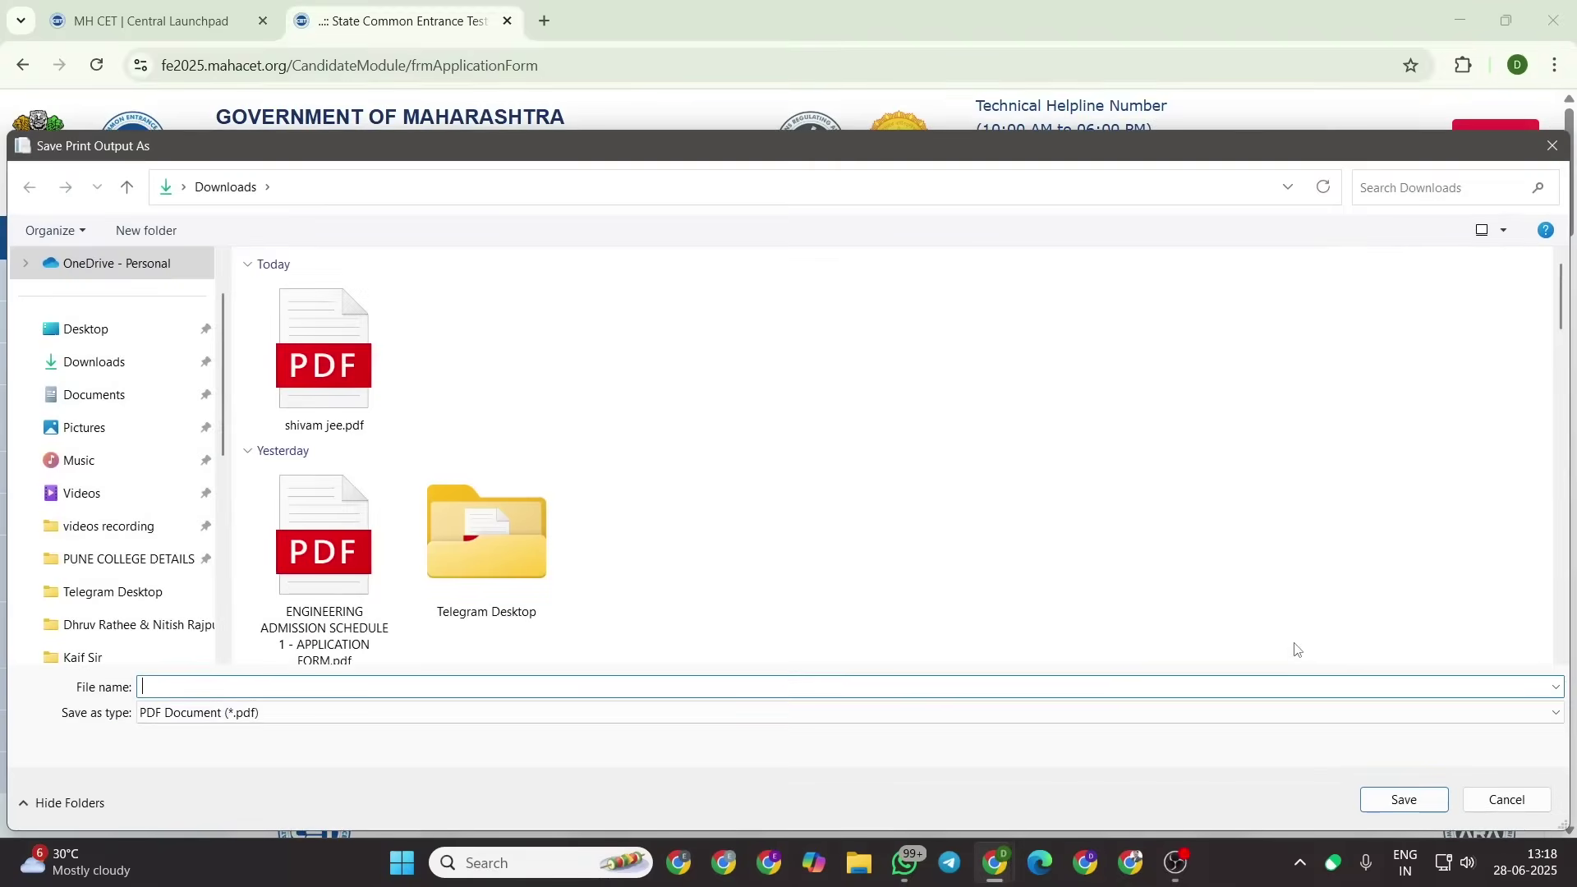
drag(713, 142, 706, 102)
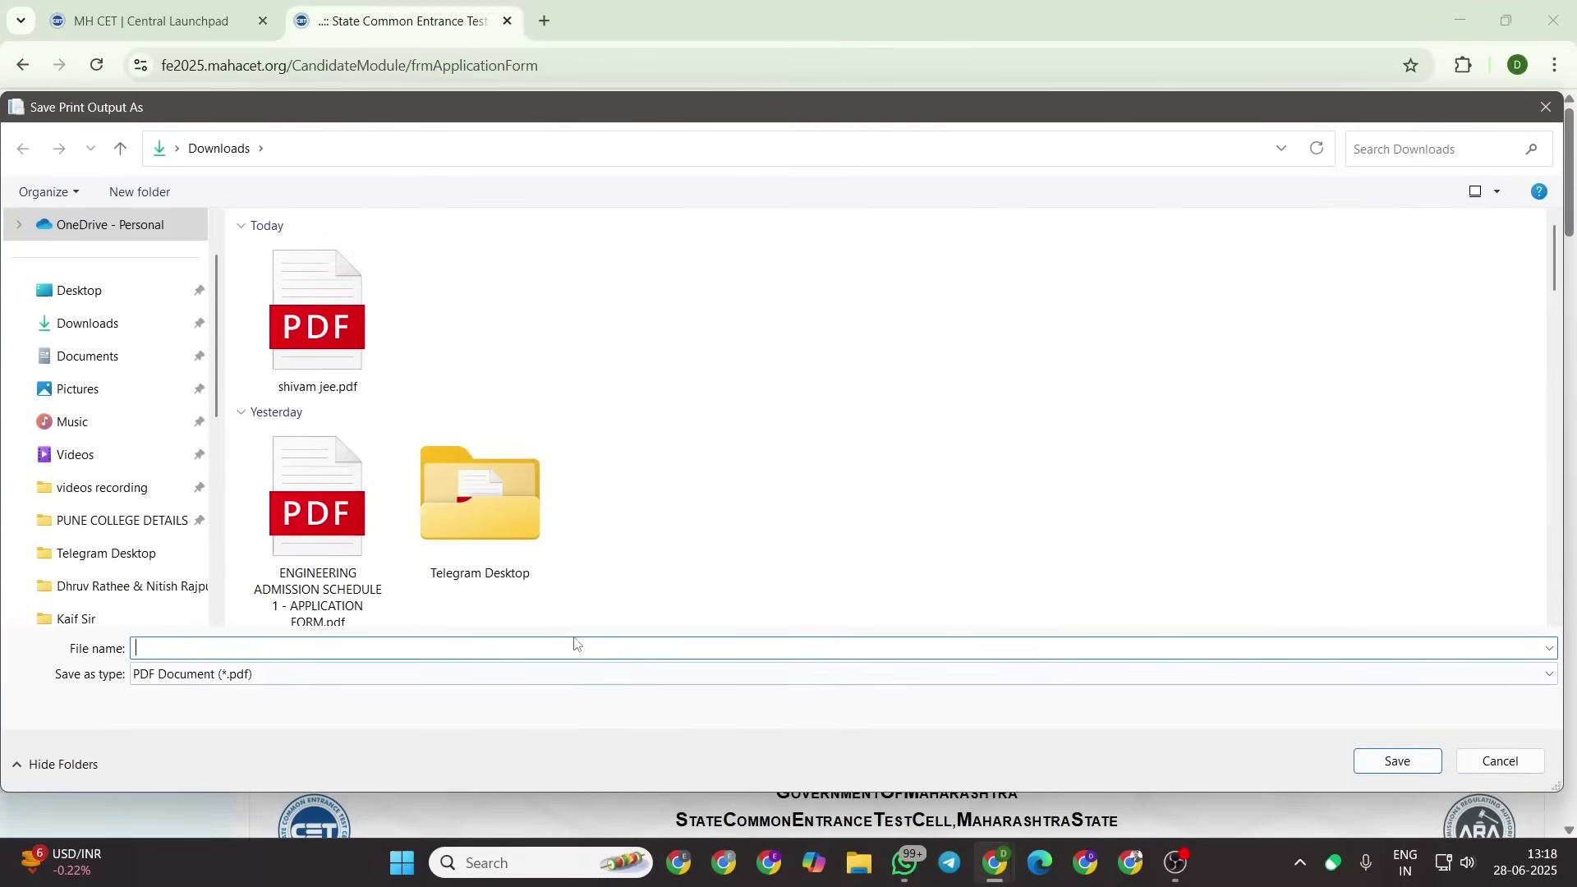
text(sivam)
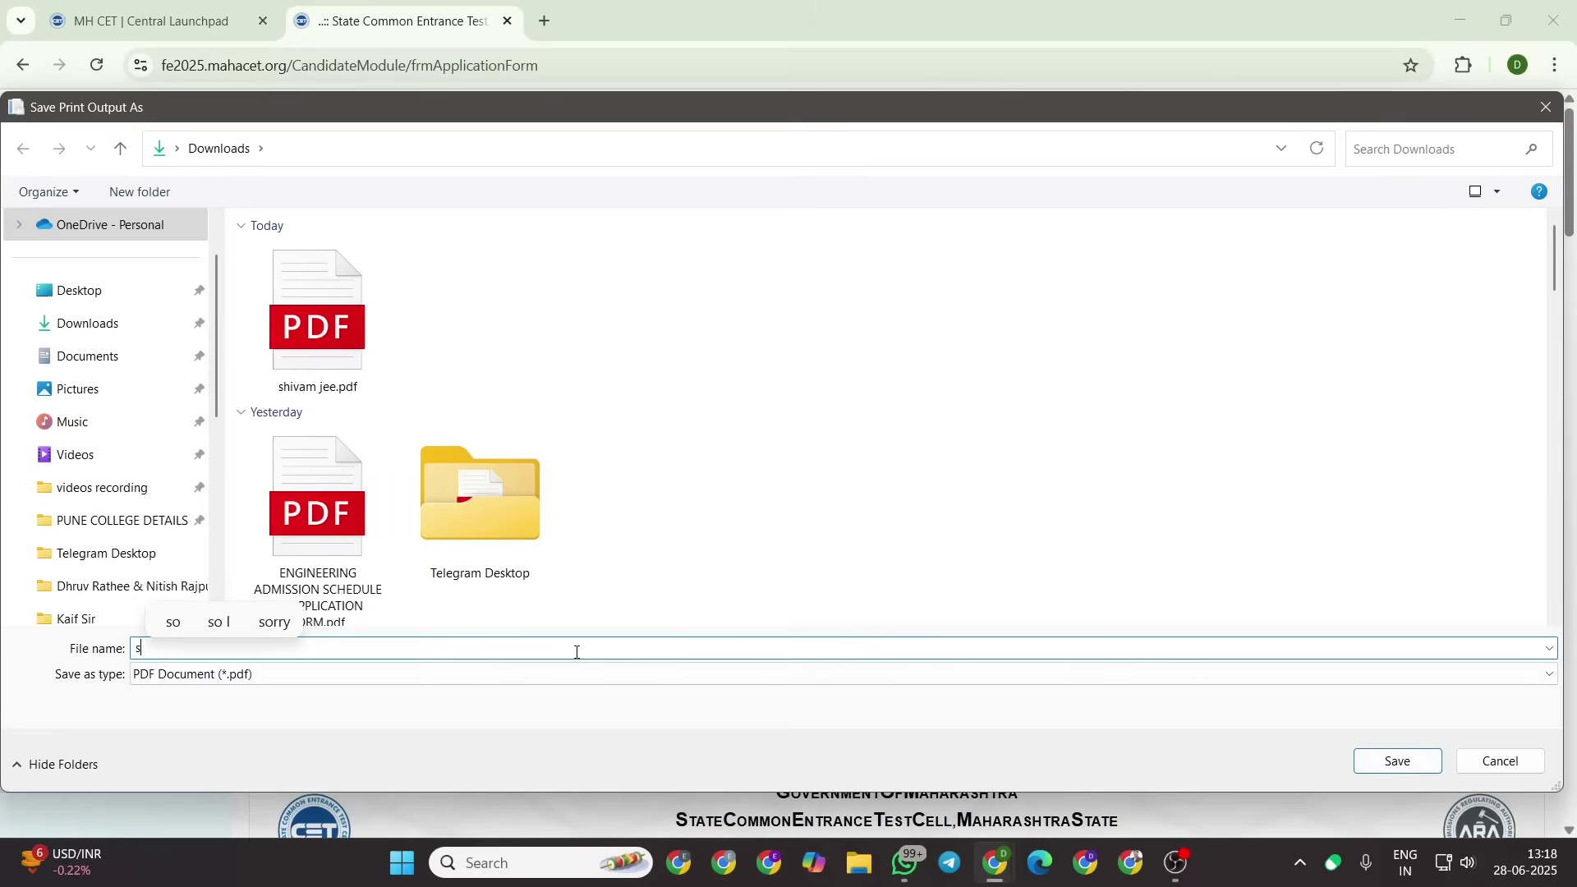
key(BackSpace)
key(BackSpace)
key(BackSpace)
key(BackSpace)
key(BackSpace)
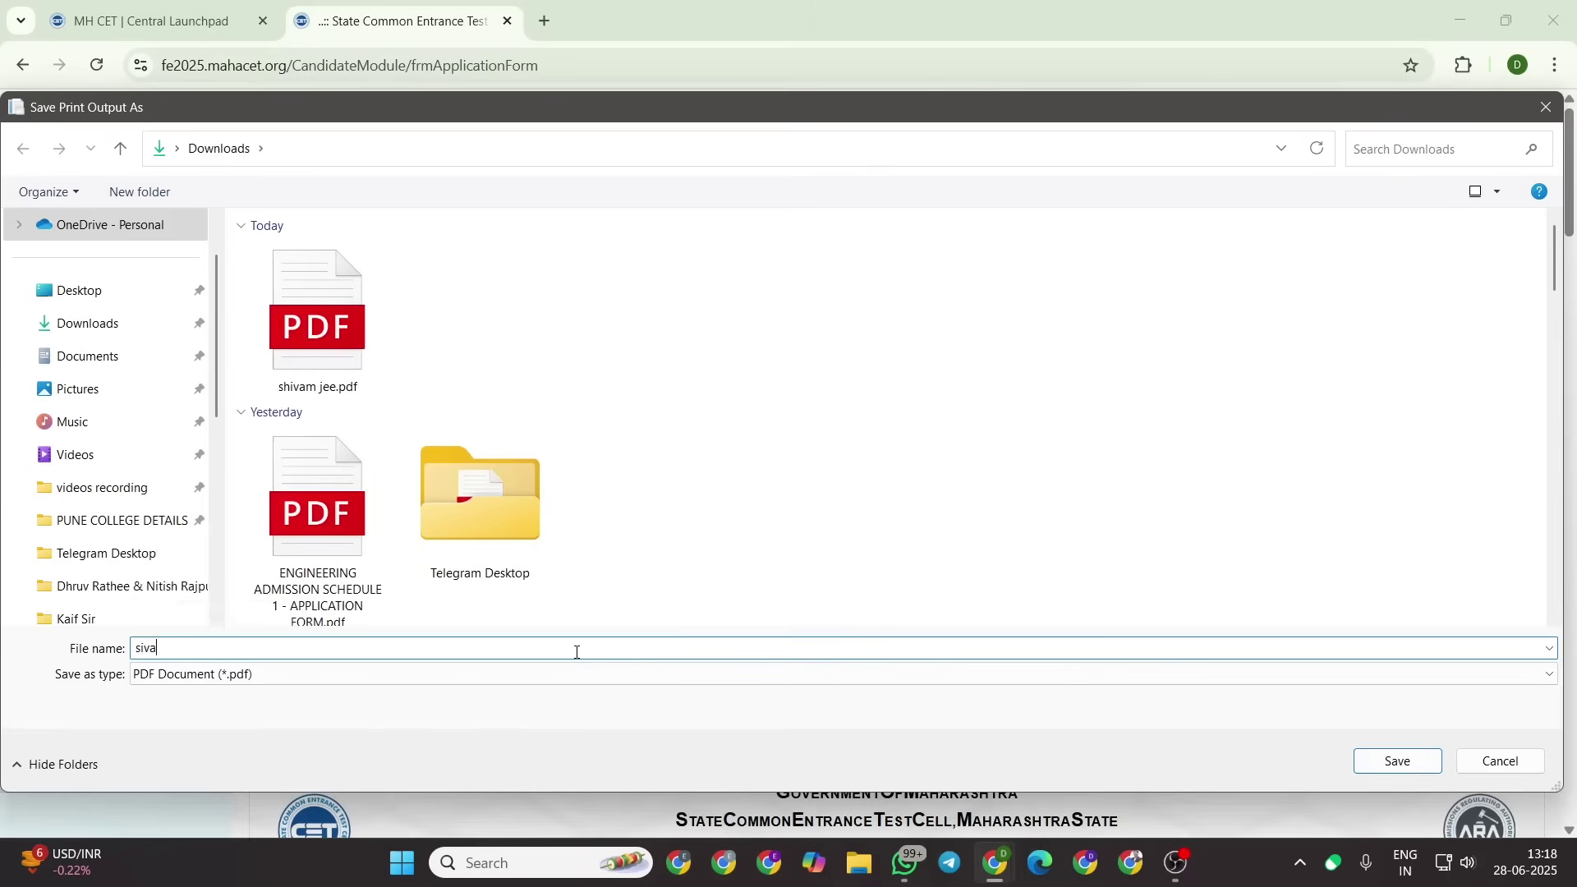
text(hiv)
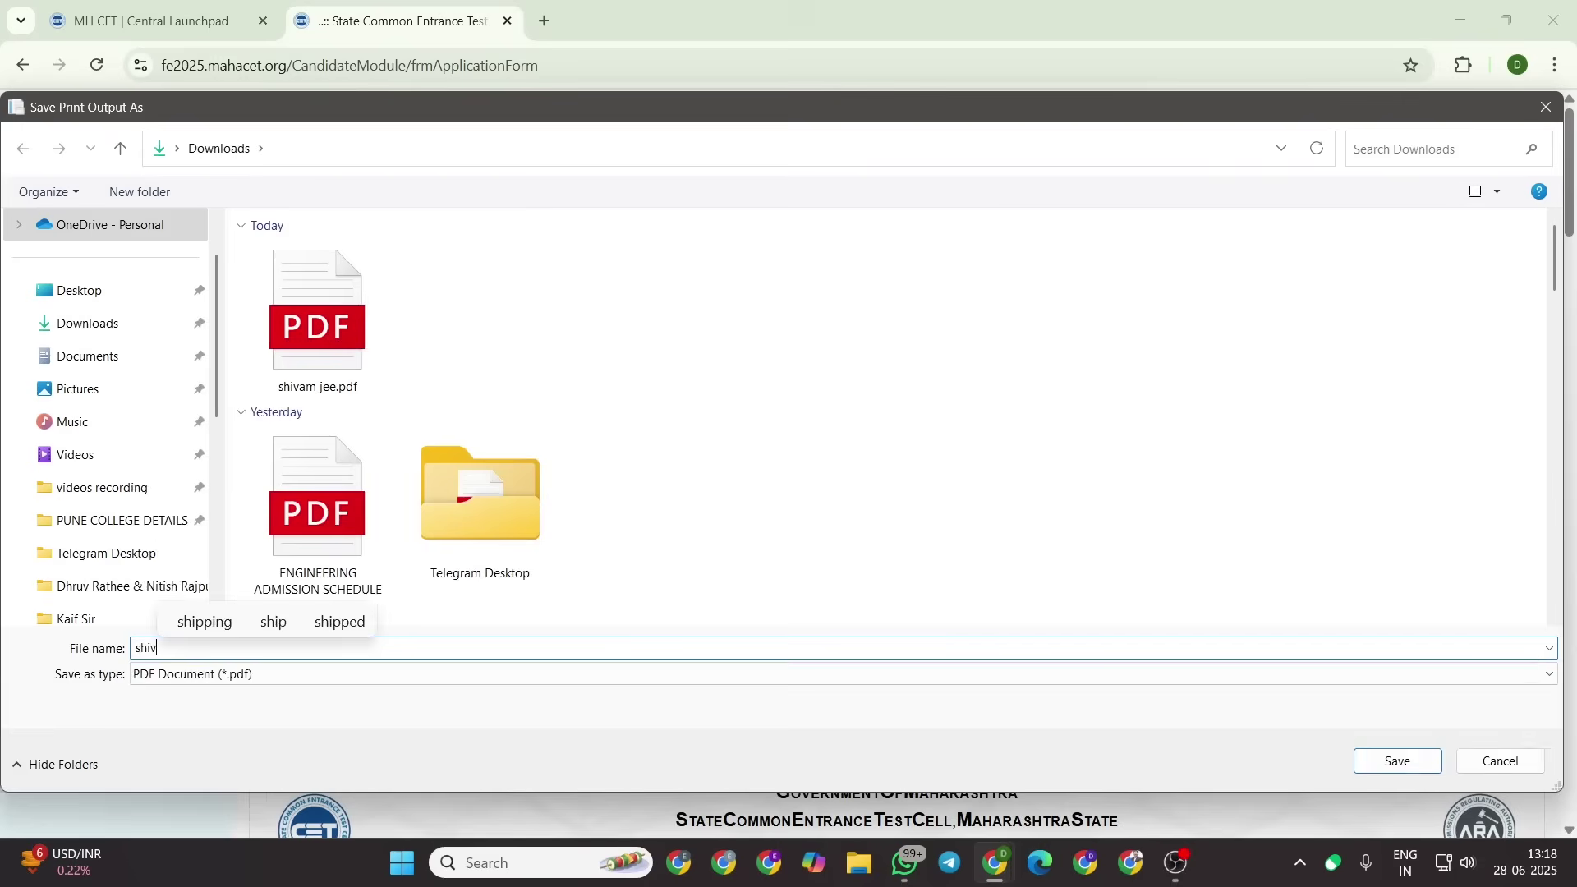
text(am )
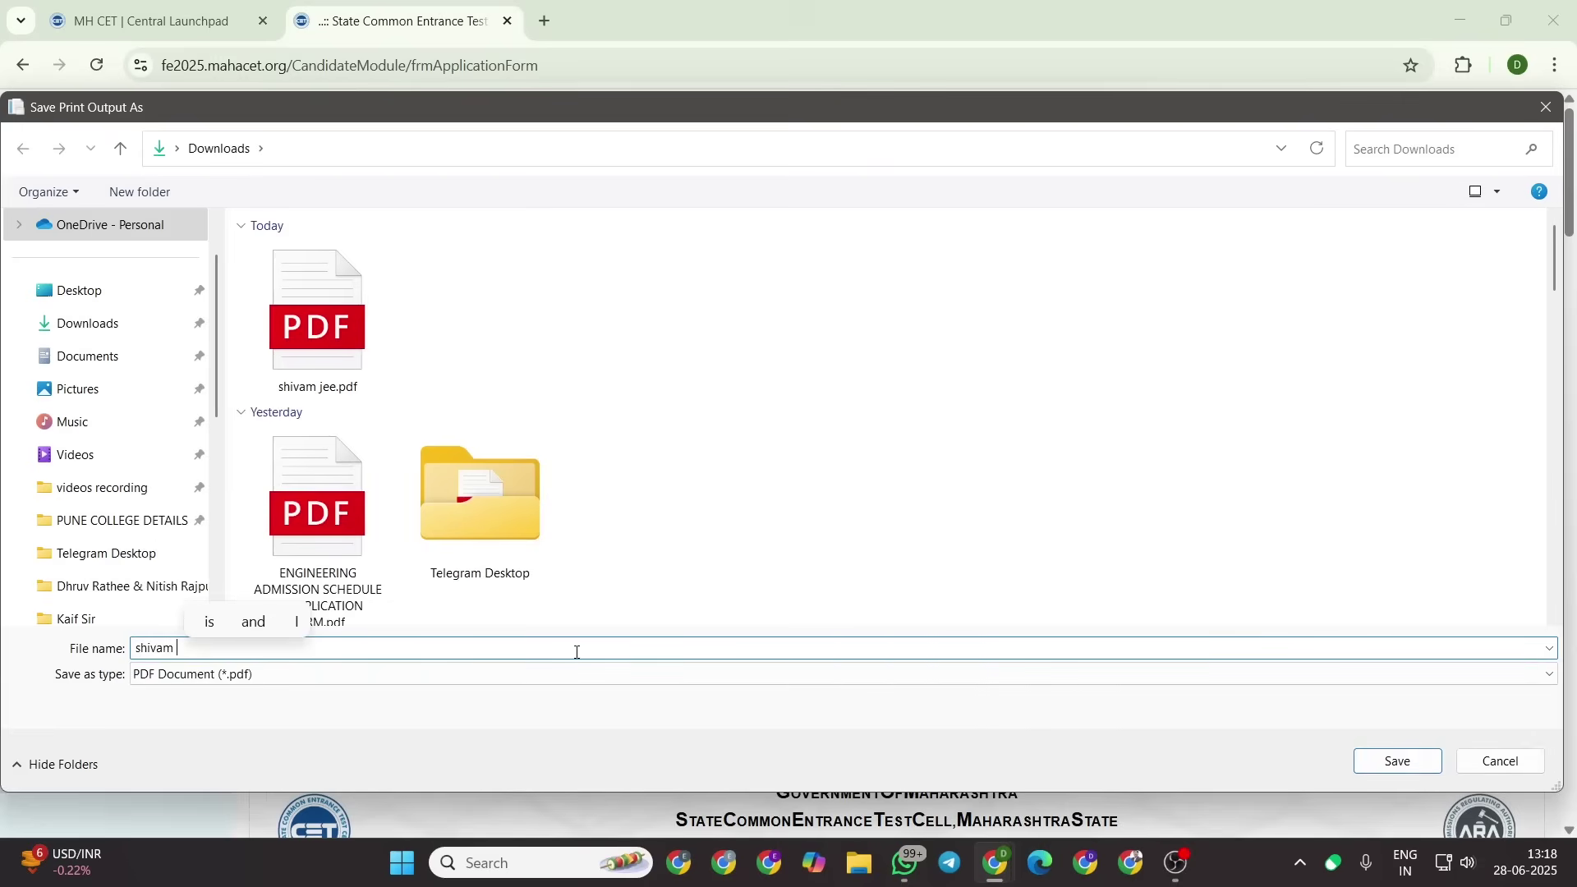
text(form)
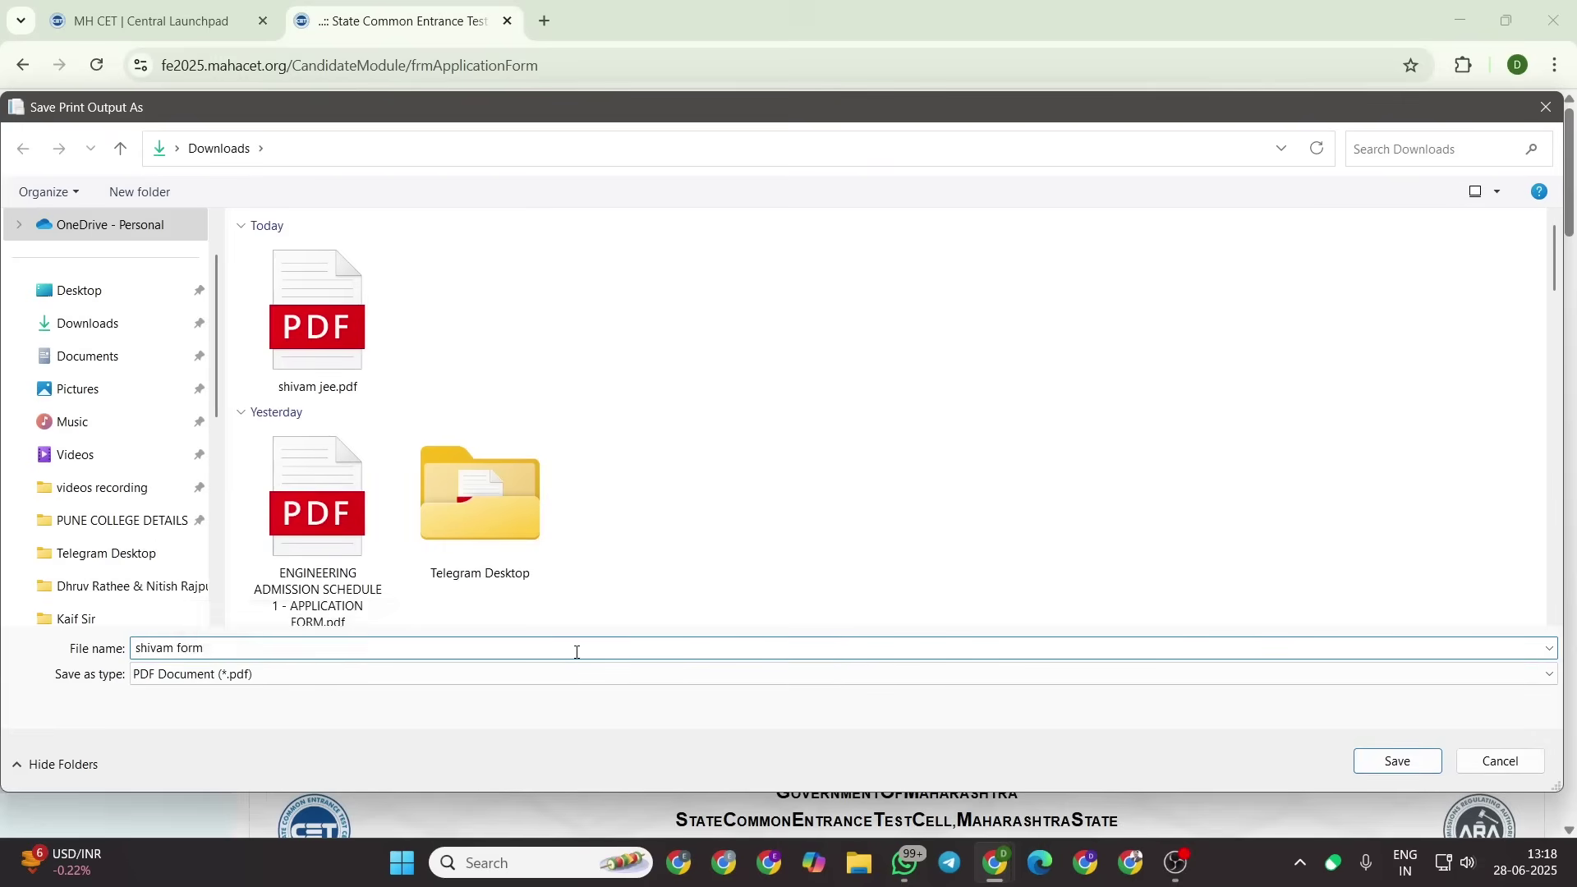
key(Return)
Close the print preview popup and return to the portal's Home page.
scroll(1318, 421, down, 10)
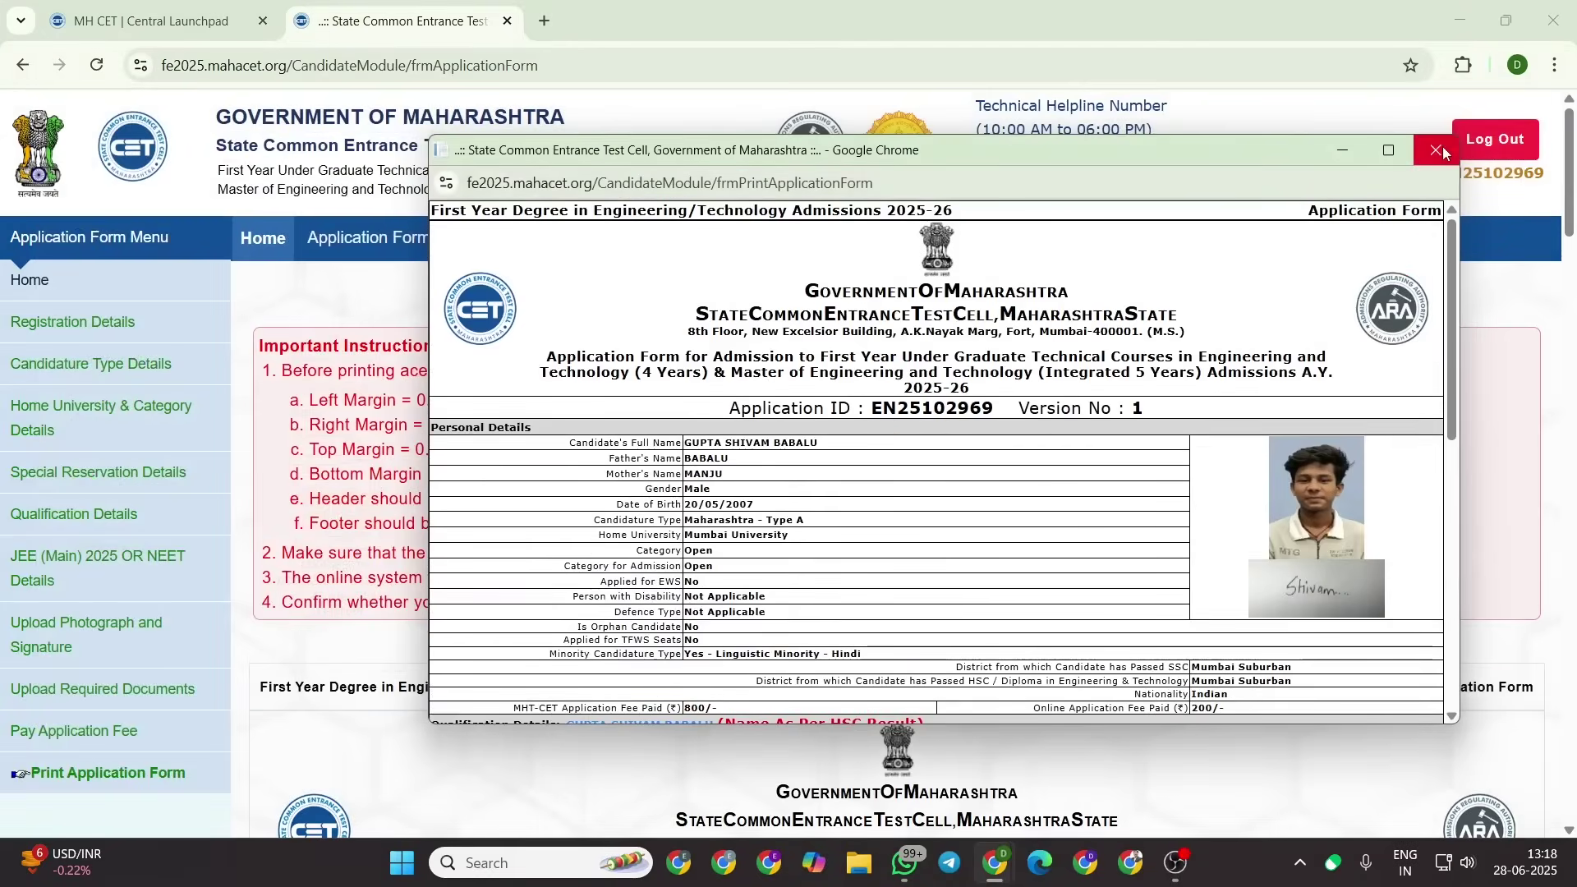
click(1437, 150)
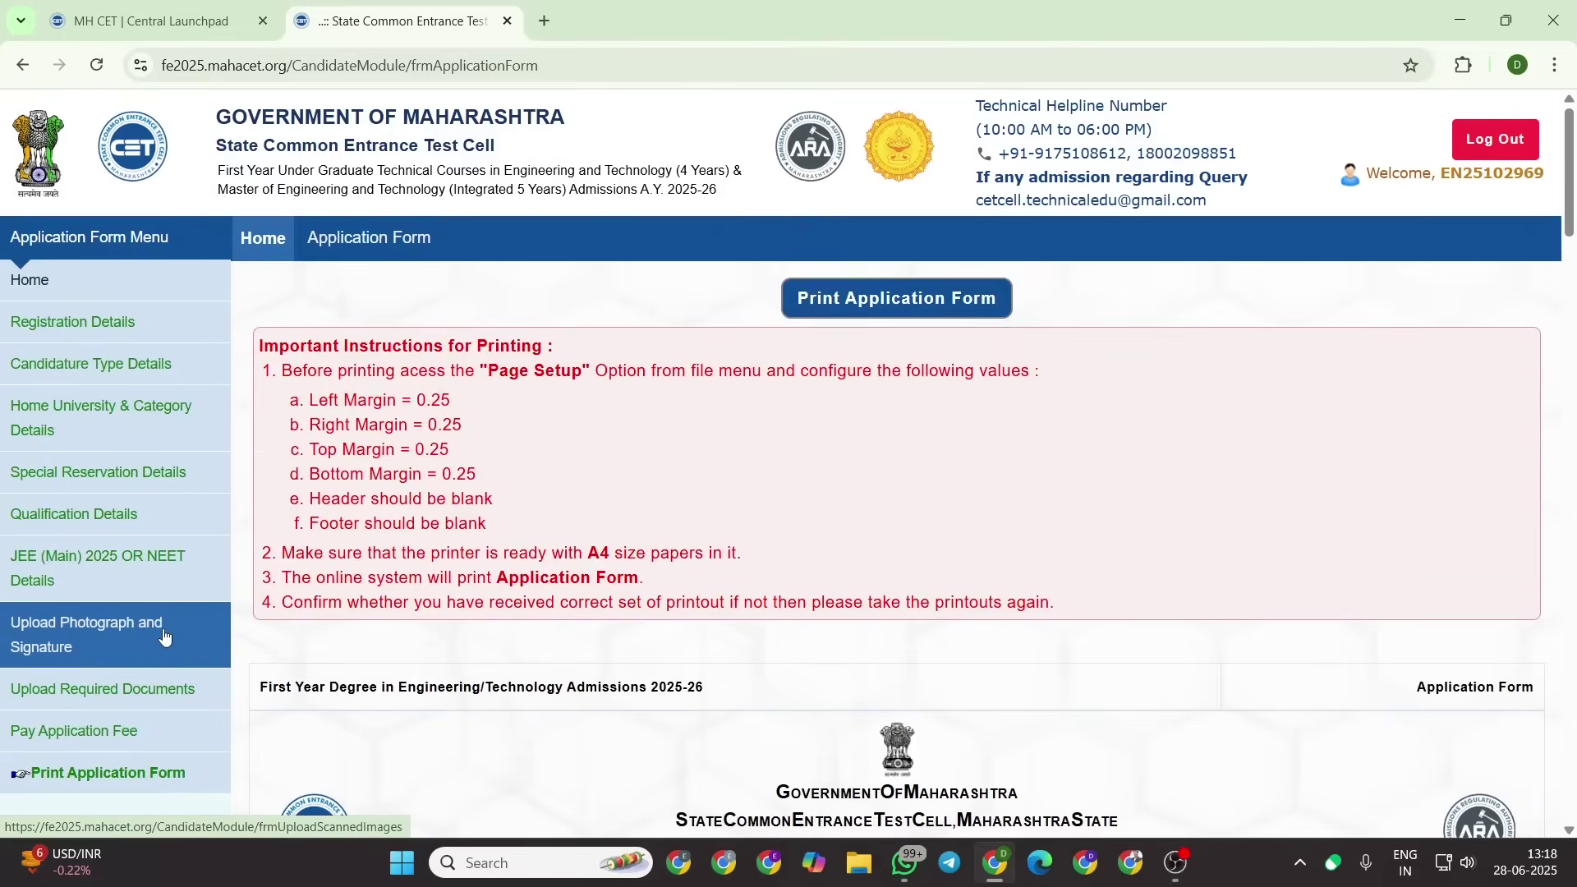
scroll(1055, 387, down, 4)
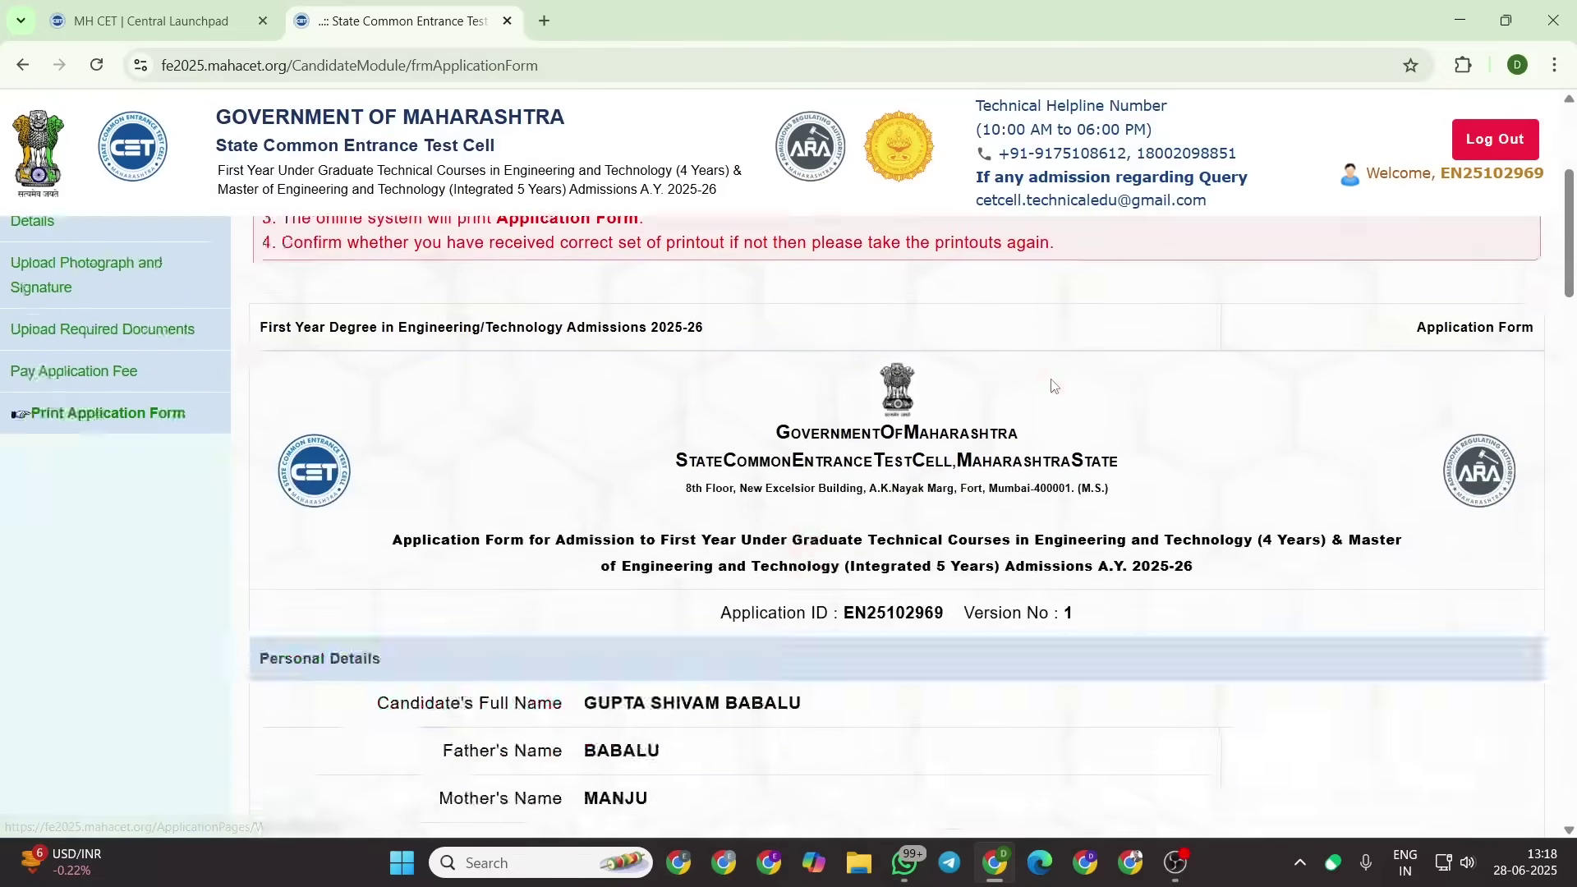
scroll(1055, 386, down, 20)
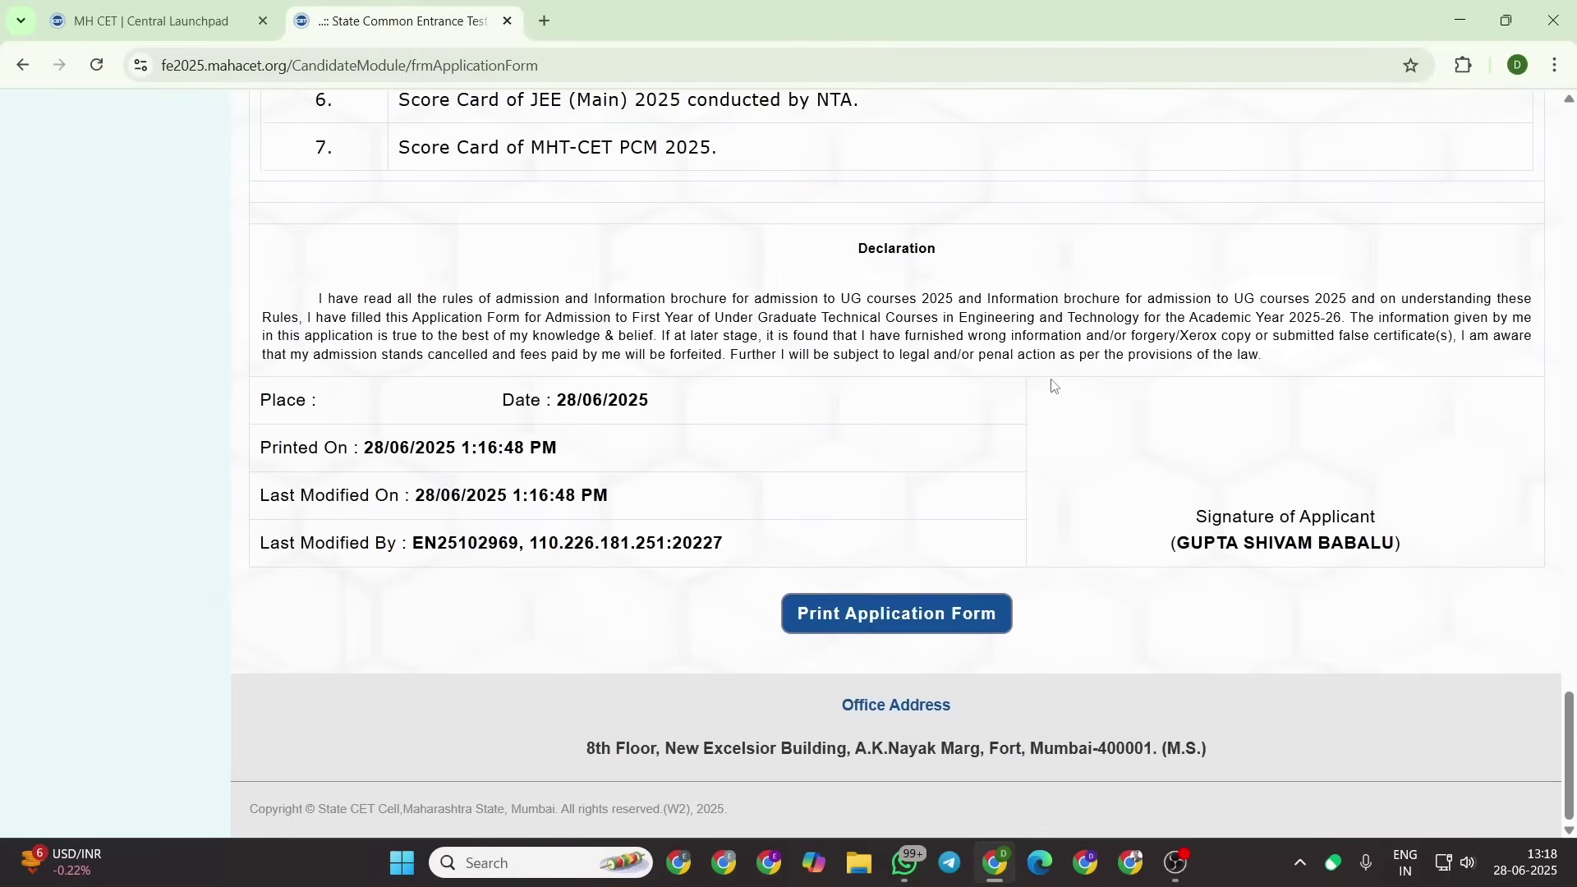
drag(1571, 760, 1510, 107)
click(30, 283)
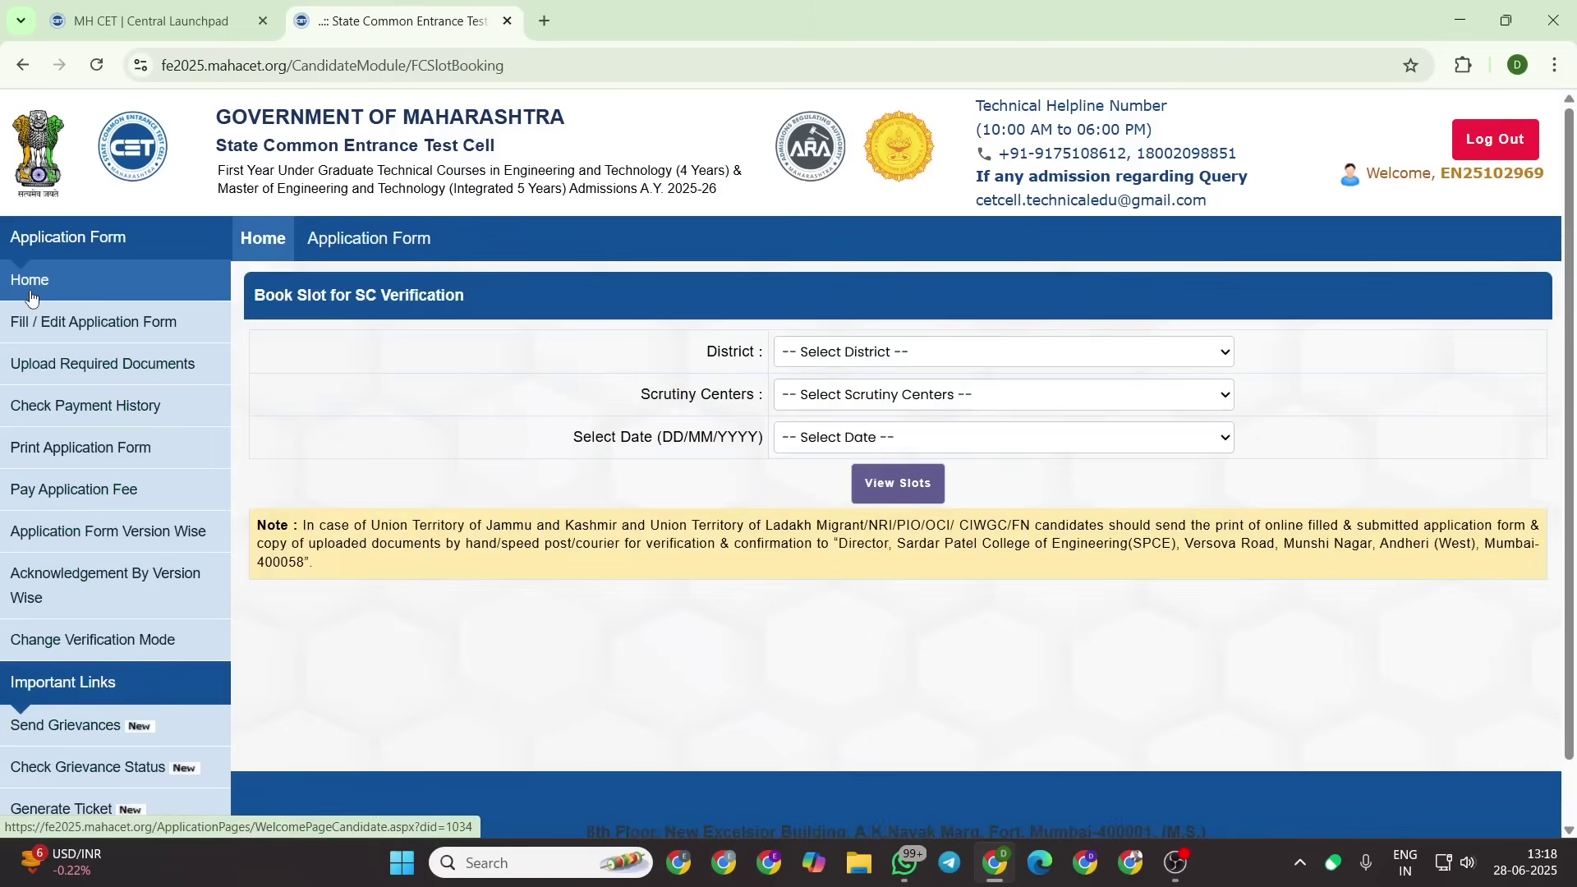